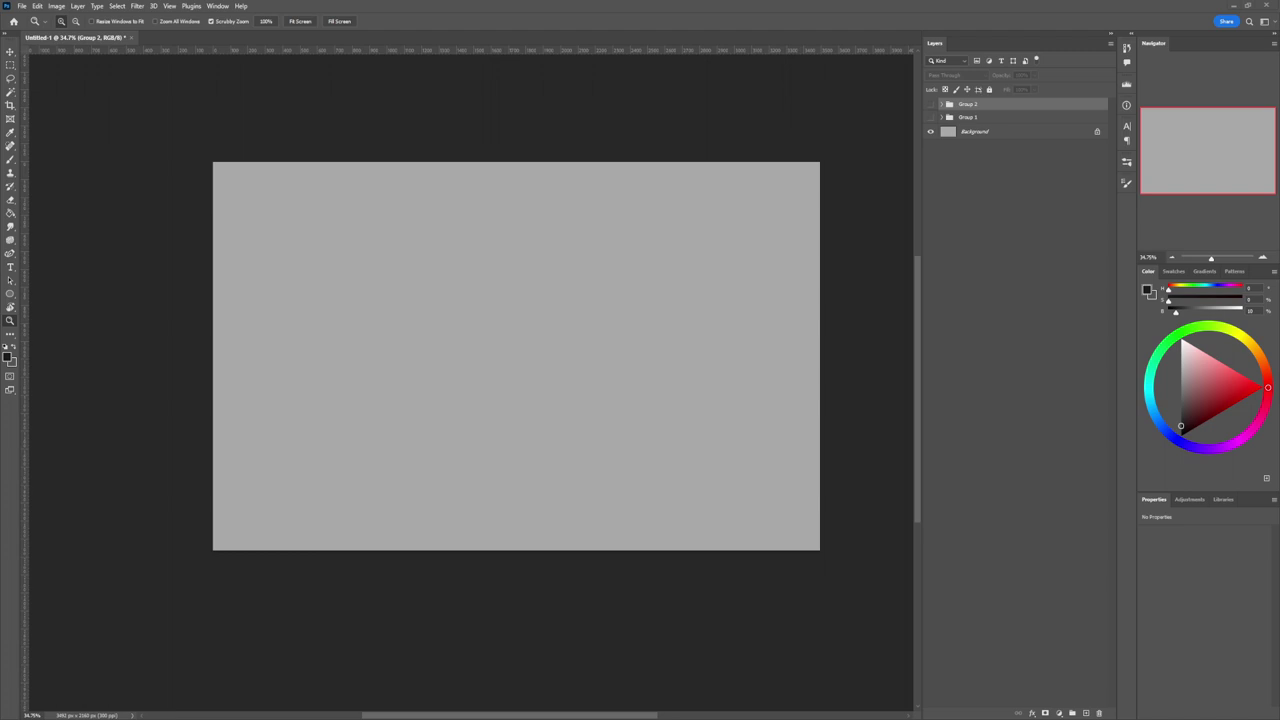
Add a new empty layer above Group 2 and get the Brush ready for sketching.
mouse_move(557, 410)
mouse_down()
mouse_move(611, 454)
mouse_move(568, 423)
mouse_up()
drag(607, 474, 595, 496)
key(ctrl+shift+alt+n)
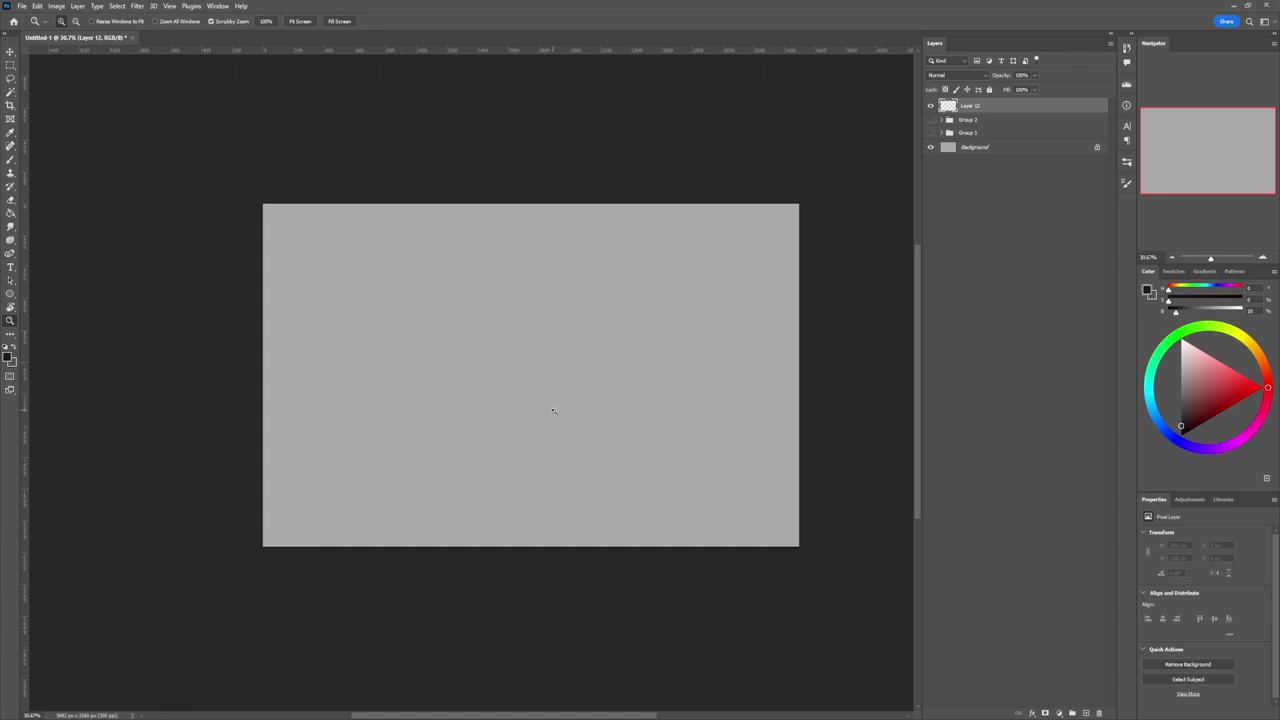
scroll(563, 374, down, 2)
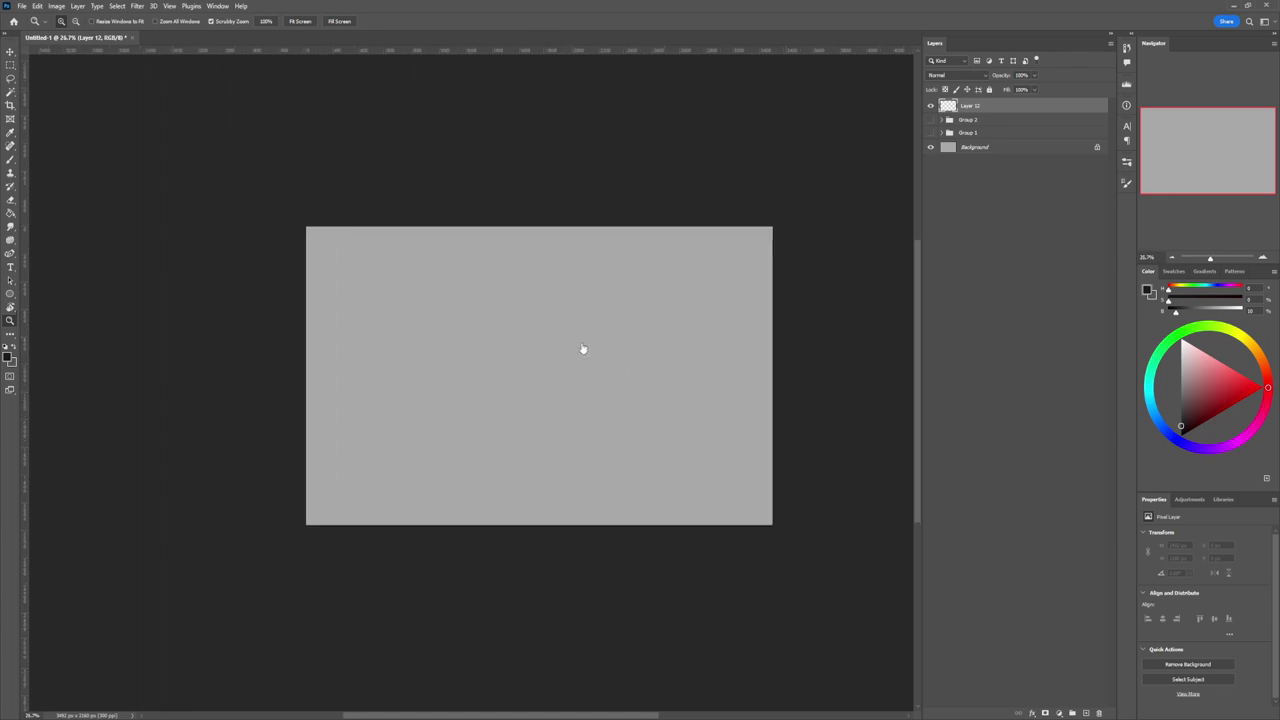
key(b)
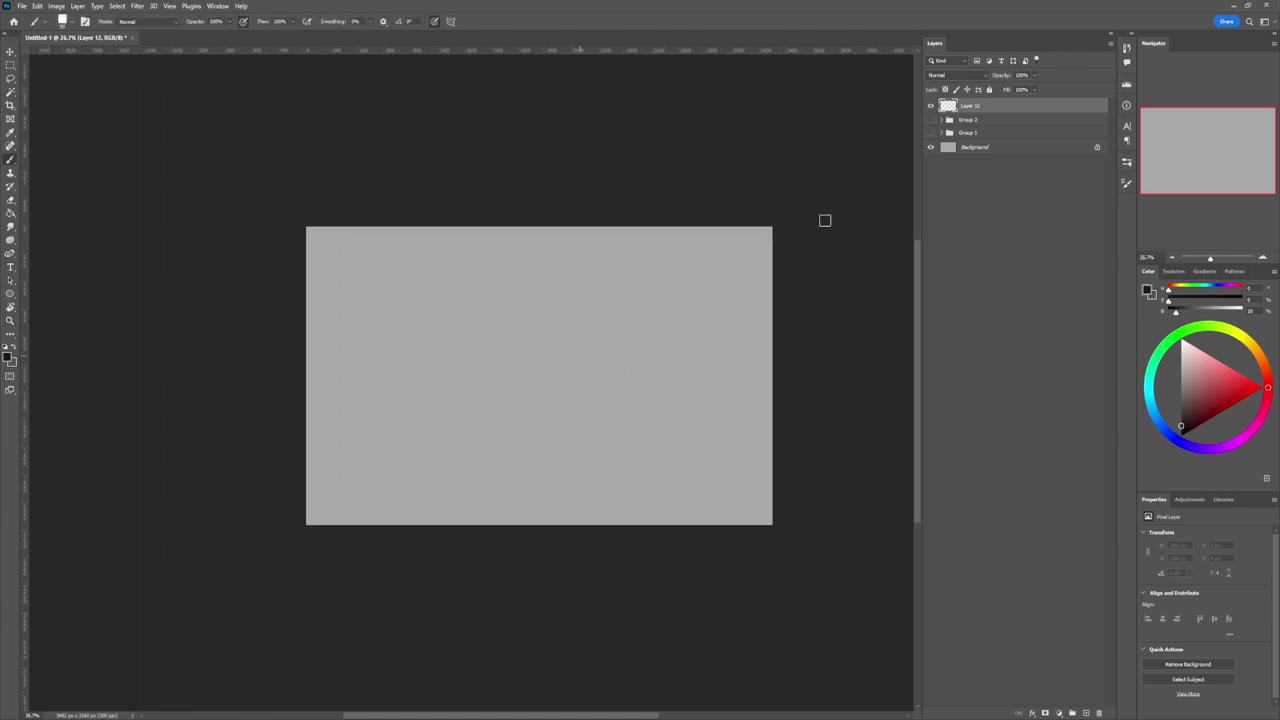
drag(601, 376, 690, 342)
key(ctrl+z)
mouse_move(575, 370)
mouse_down()
mouse_move(636, 306)
mouse_move(714, 336)
mouse_up()
key(ctrl+z)
Sketch the figure's head right of the canvas centre as an oval with a curved face line and pointed jaw.
mouse_move(574, 317)
mouse_down()
mouse_move(614, 313)
mouse_move(597, 346)
mouse_move(620, 309)
mouse_move(573, 303)
mouse_move(611, 332)
mouse_move(576, 303)
mouse_move(612, 321)
mouse_move(571, 322)
mouse_move(617, 314)
mouse_move(579, 299)
mouse_move(602, 345)
mouse_move(579, 325)
mouse_move(605, 311)
mouse_move(594, 301)
mouse_move(604, 324)
mouse_up()
key(ctrl+z)
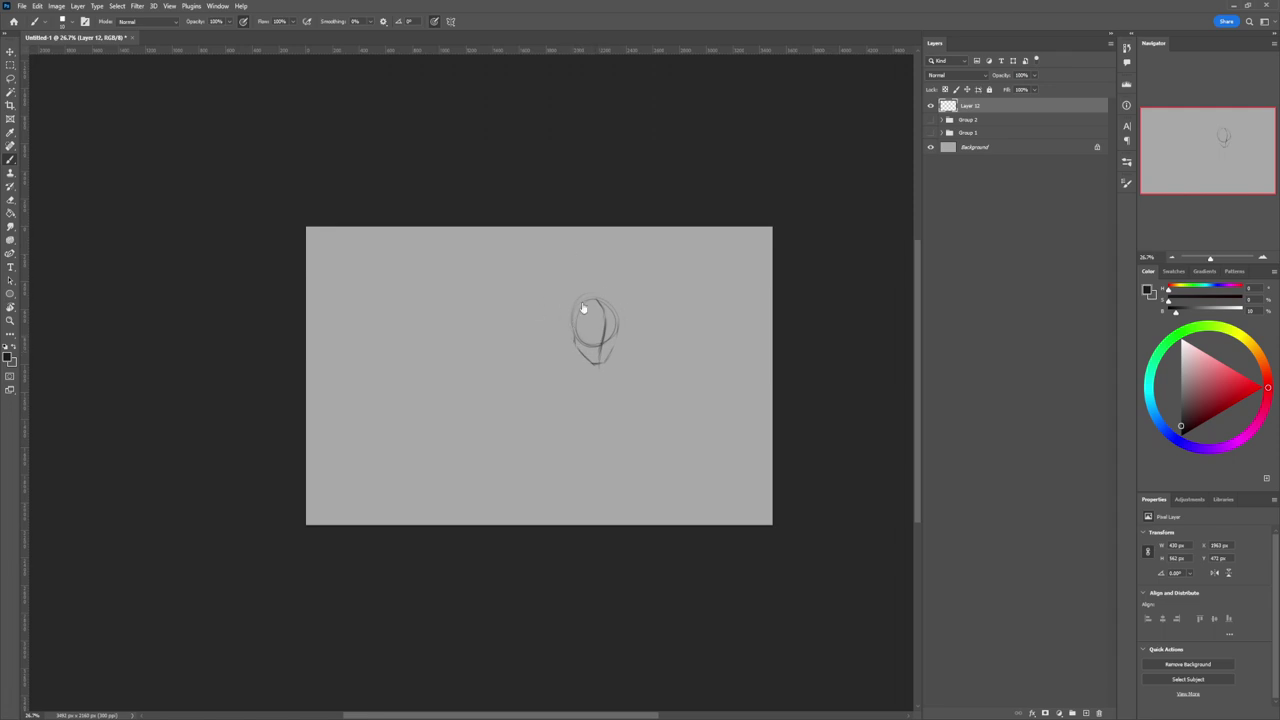
Lasso the head sketch, transform it to sit a little higher on the canvas, and deselect it.
key(l)
key(ctrl+t)
mouse_move(655, 300)
mouse_down()
mouse_move(594, 287)
mouse_move(601, 263)
mouse_up()
mouse_move(631, 318)
mouse_down()
mouse_move(642, 328)
mouse_move(624, 320)
mouse_up()
key(Return)
key(ctrl+d)
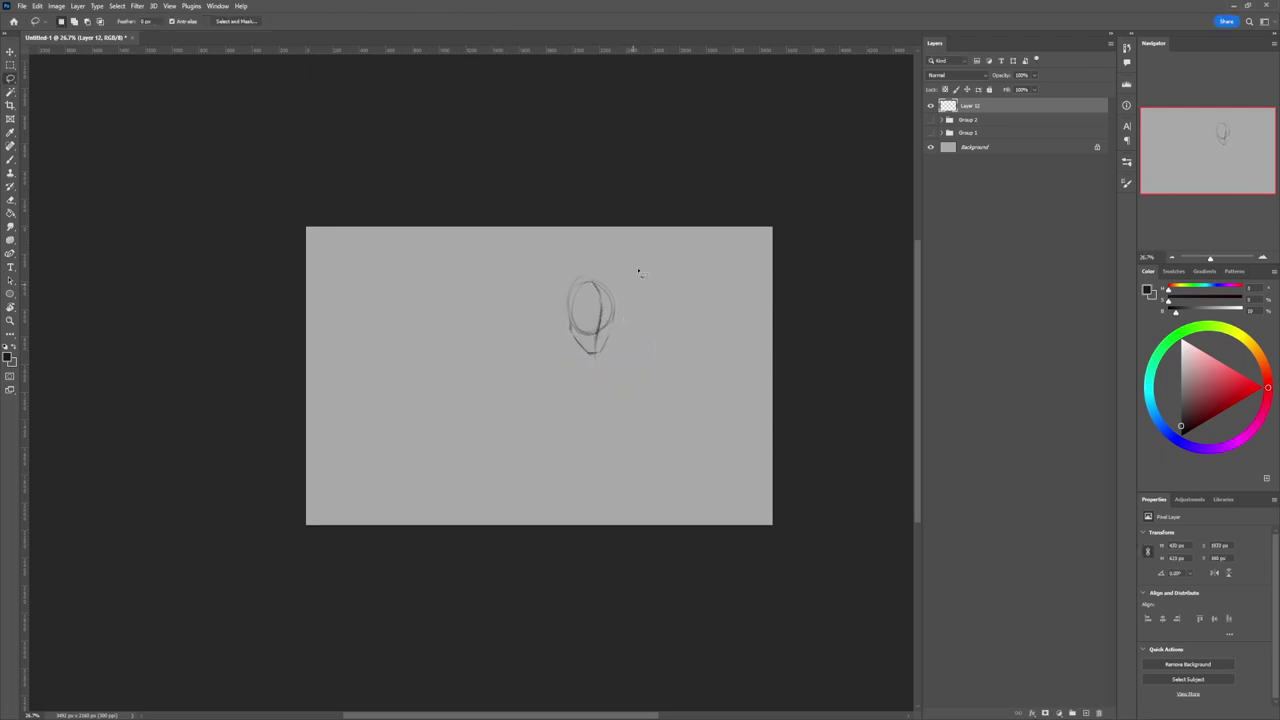
Scale the head sketch to 90% and shift it slightly toward the canvas centre.
key(ctrl+t)
drag(622, 273, 616, 282)
drag(602, 306, 596, 306)
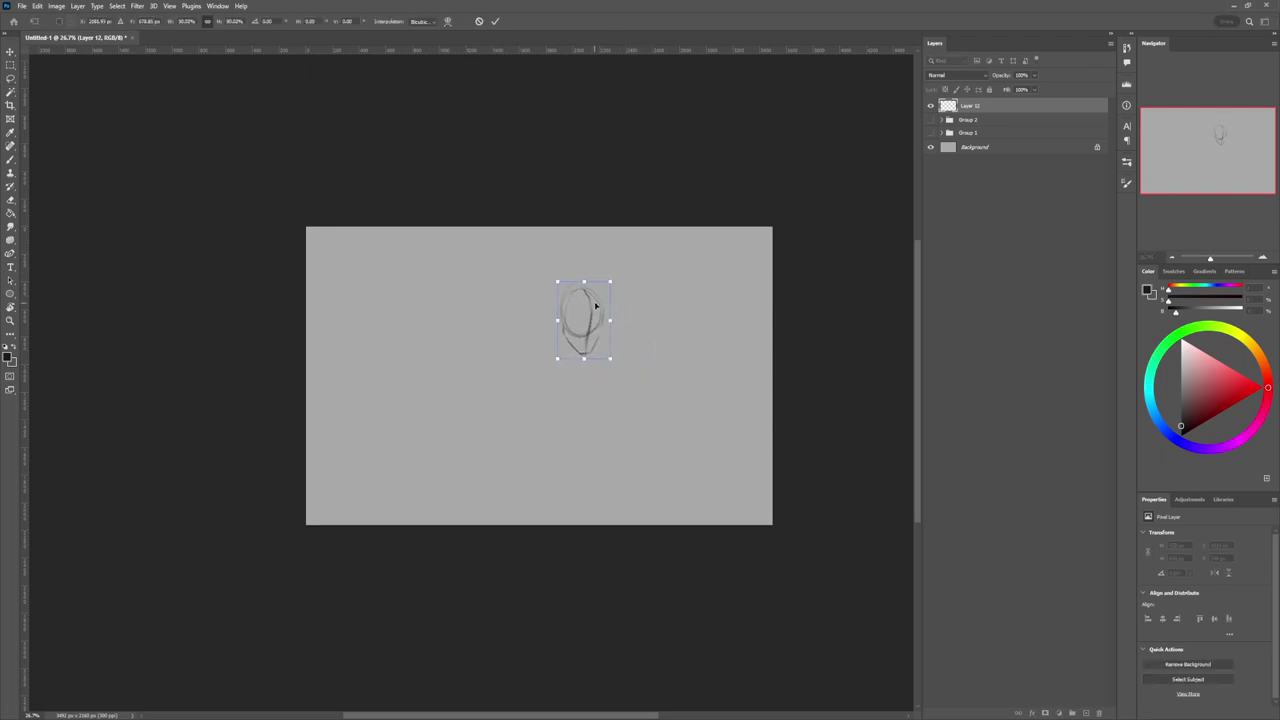
key(Return)
Sketch the shoulders and torso below the head, with a chest centre line, ribcage curve and outer side contour.
key(b)
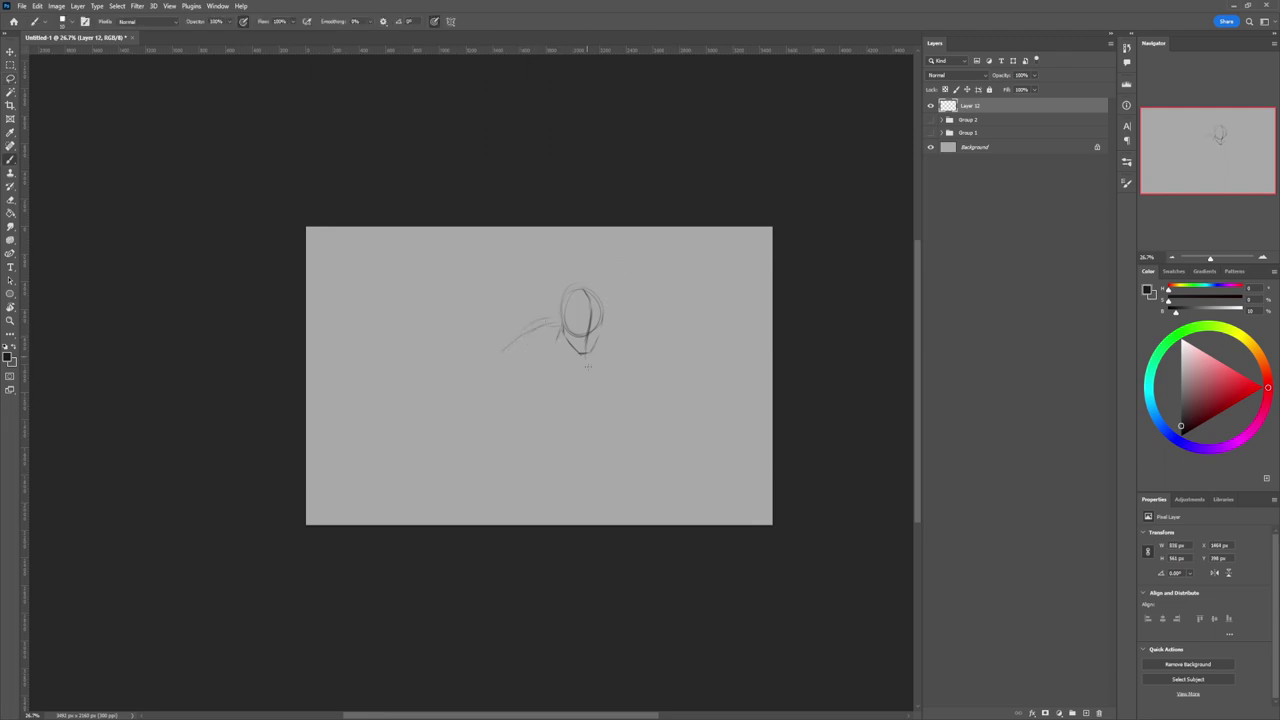
drag(586, 370, 576, 420)
drag(606, 337, 609, 369)
drag(607, 308, 609, 326)
mouse_move(613, 377)
mouse_down()
mouse_move(605, 407)
mouse_move(609, 397)
mouse_up()
Sketch the shoulder and the upper arm reaching up and outward on the figure's open side.
drag(527, 324, 551, 330)
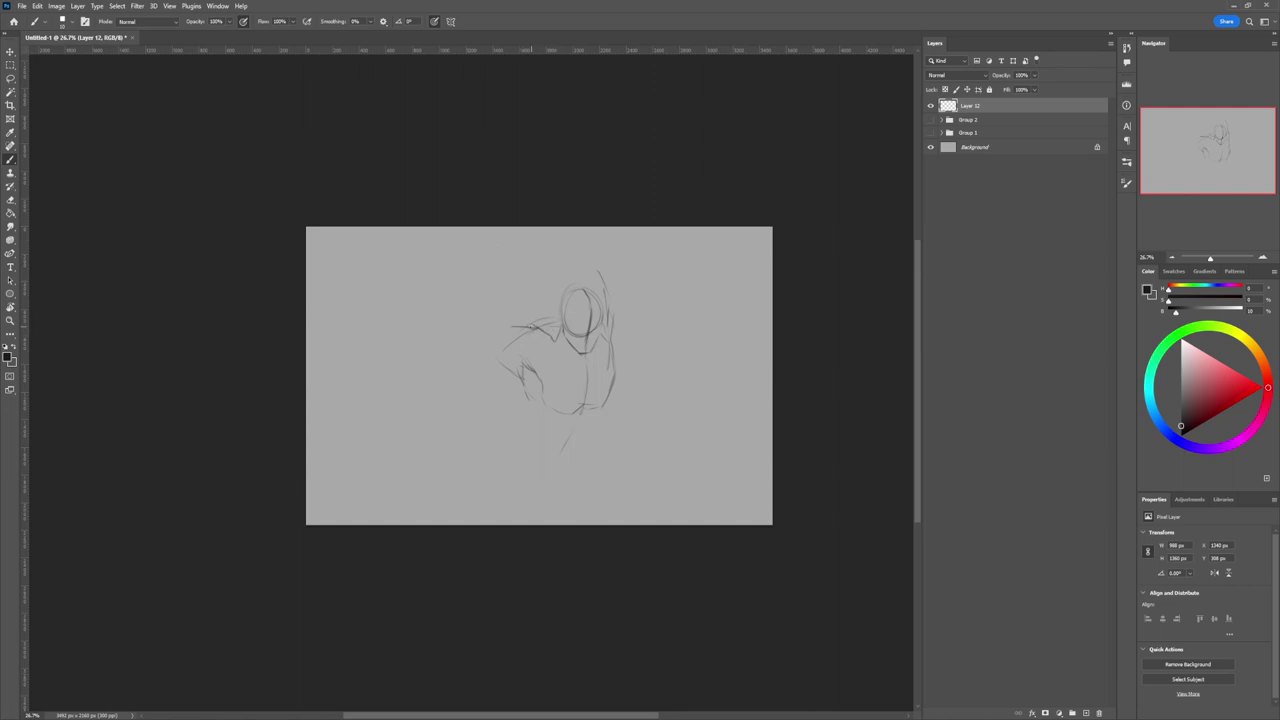
mouse_move(525, 324)
mouse_down()
mouse_move(547, 330)
mouse_move(514, 332)
mouse_move(482, 290)
mouse_up()
mouse_move(484, 344)
mouse_down()
mouse_move(512, 373)
mouse_move(490, 366)
mouse_move(521, 384)
mouse_up()
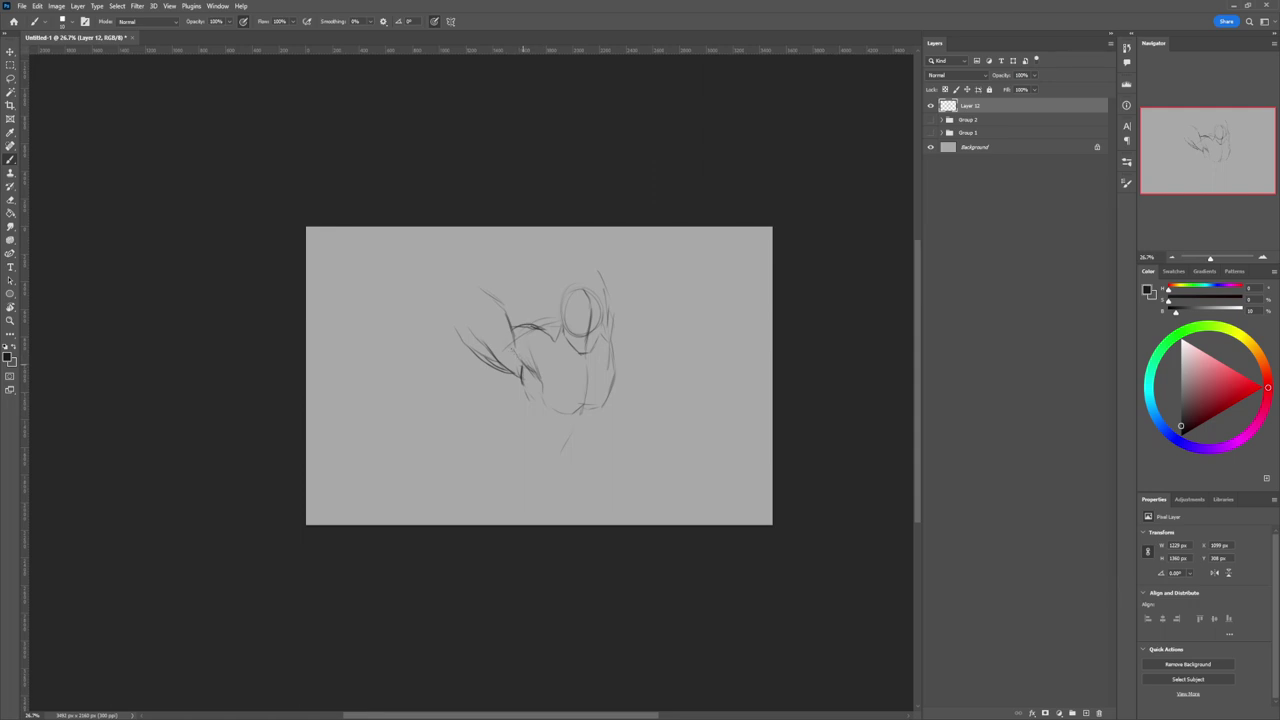
Sketch the waist, the hips and the forward thigh ending in a rounded knee near the canvas's lower edge.
mouse_move(530, 354)
mouse_down()
mouse_move(606, 409)
mouse_move(610, 396)
mouse_move(599, 443)
mouse_up()
drag(528, 392, 537, 420)
drag(535, 449, 509, 470)
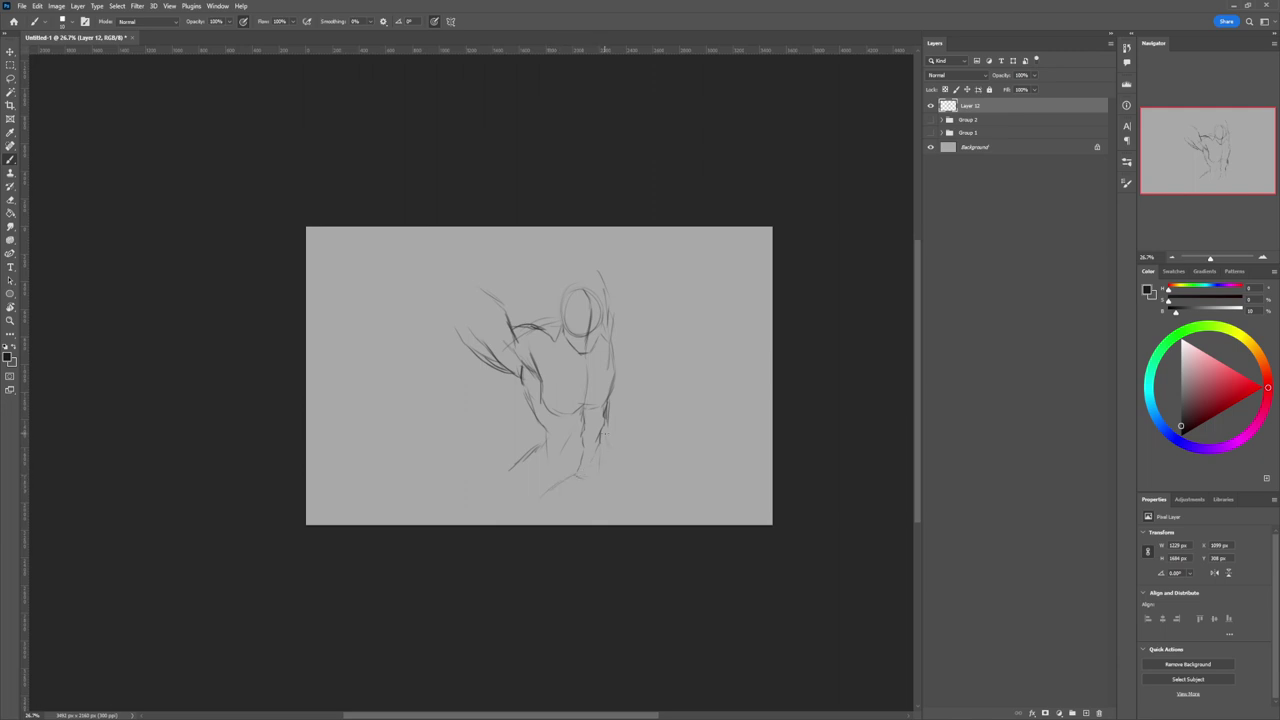
drag(575, 478, 584, 492)
drag(574, 488, 586, 496)
key(e)
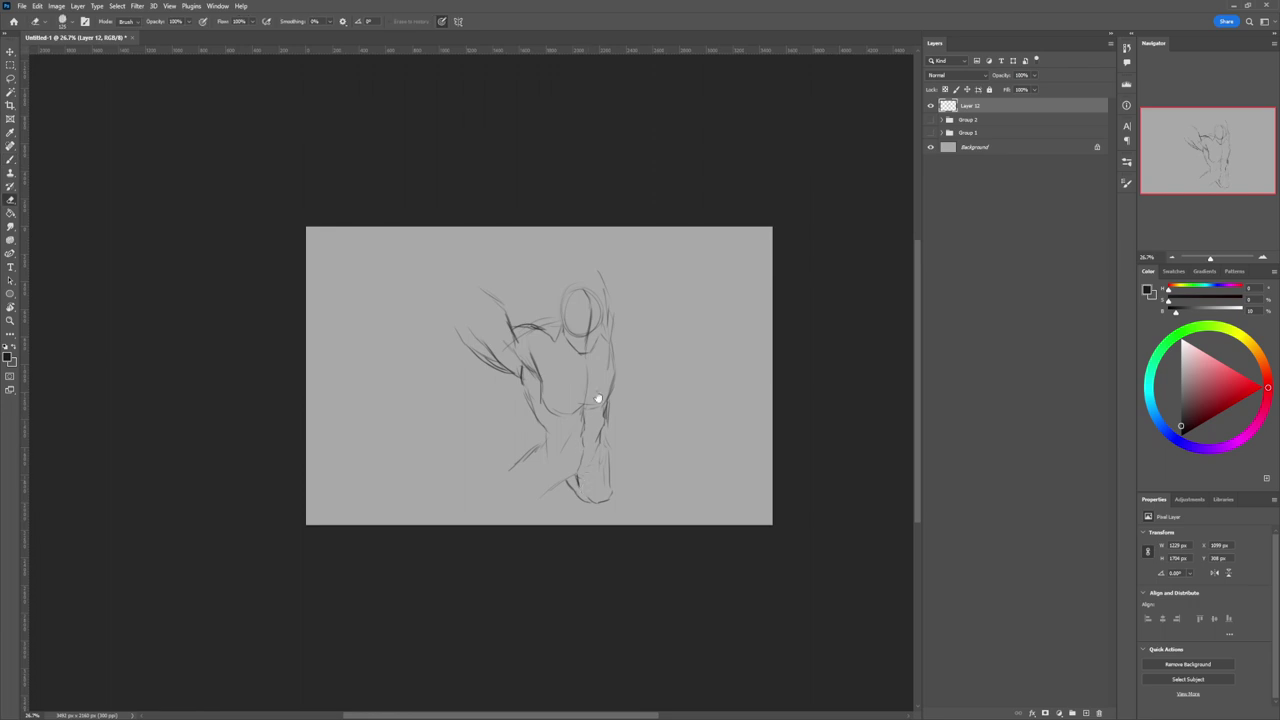
key(b)
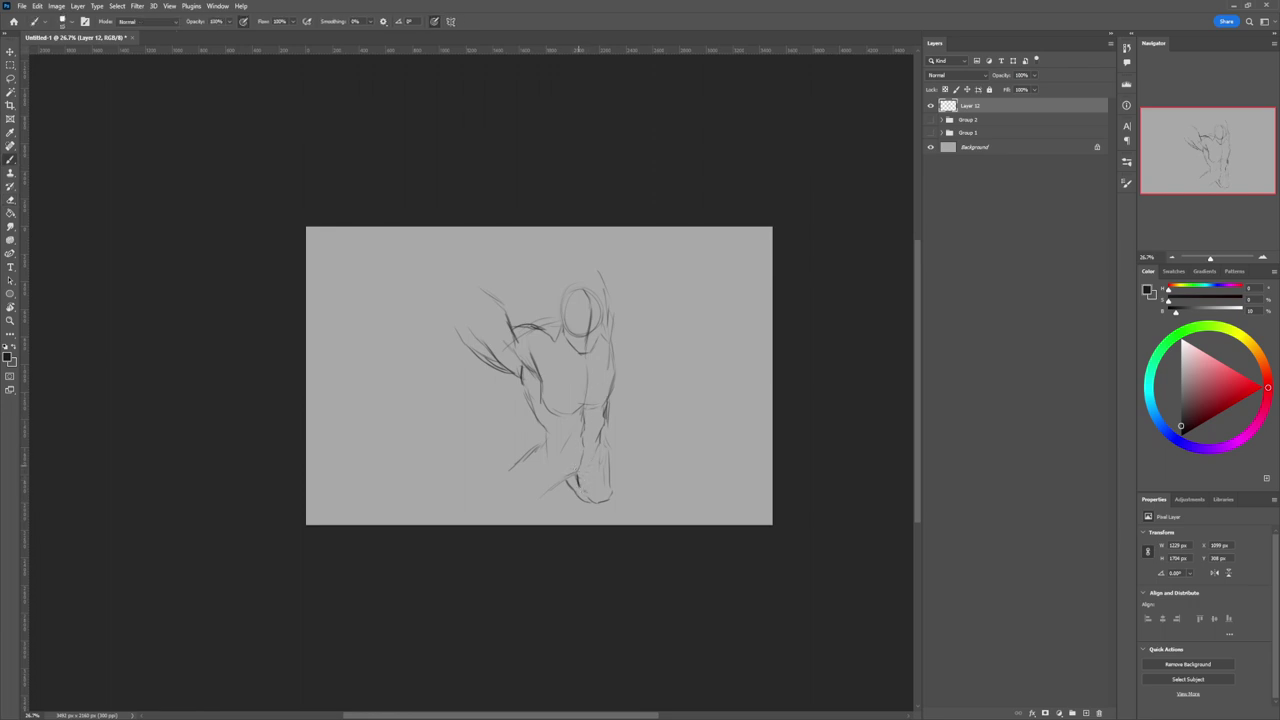
Sketch the second thigh angled outward from the hip down to its bent knee.
drag(572, 477, 528, 502)
mouse_move(483, 474)
mouse_down()
mouse_move(477, 496)
mouse_move(519, 475)
mouse_move(560, 484)
mouse_up()
mouse_move(544, 440)
mouse_down()
mouse_move(506, 478)
mouse_move(502, 504)
mouse_move(540, 514)
mouse_up()
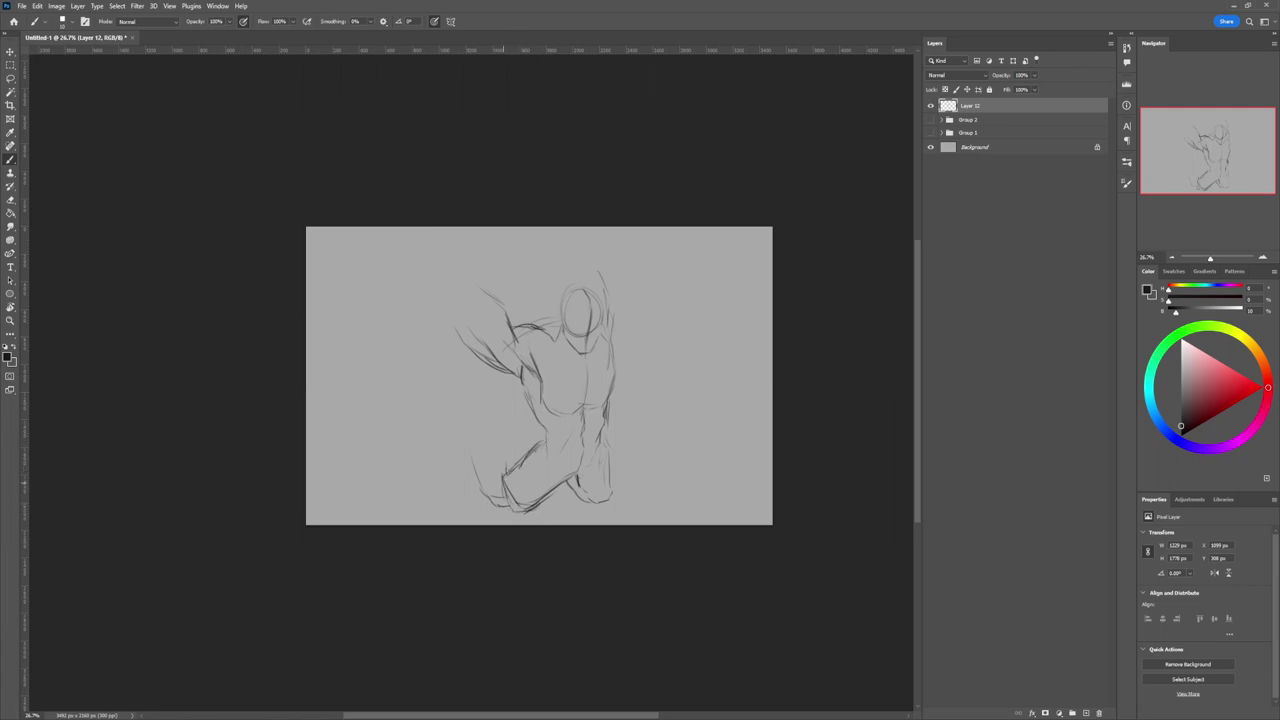
Sketch the lower leg folded back up from the bent knee and finish it with a shoe.
drag(477, 484, 494, 506)
mouse_move(486, 447)
mouse_down()
mouse_move(499, 459)
mouse_move(488, 452)
mouse_move(468, 474)
mouse_up()
drag(450, 437, 450, 448)
key(e)
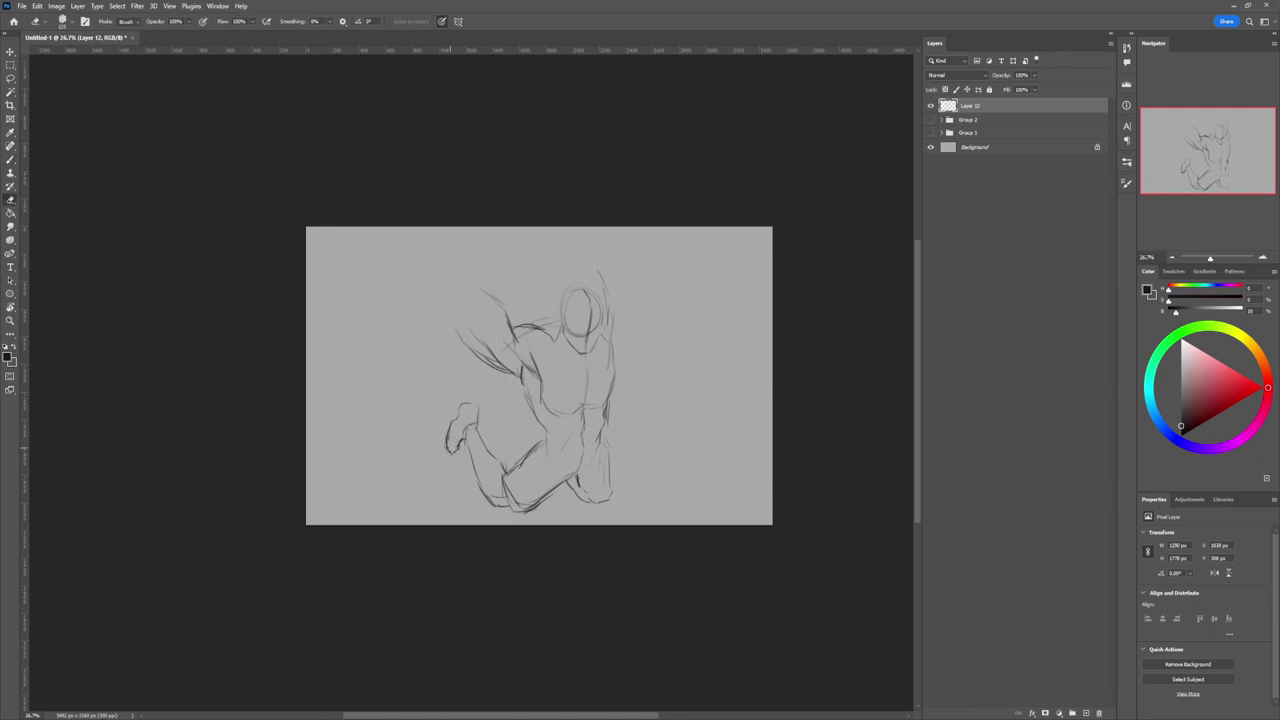
key(b)
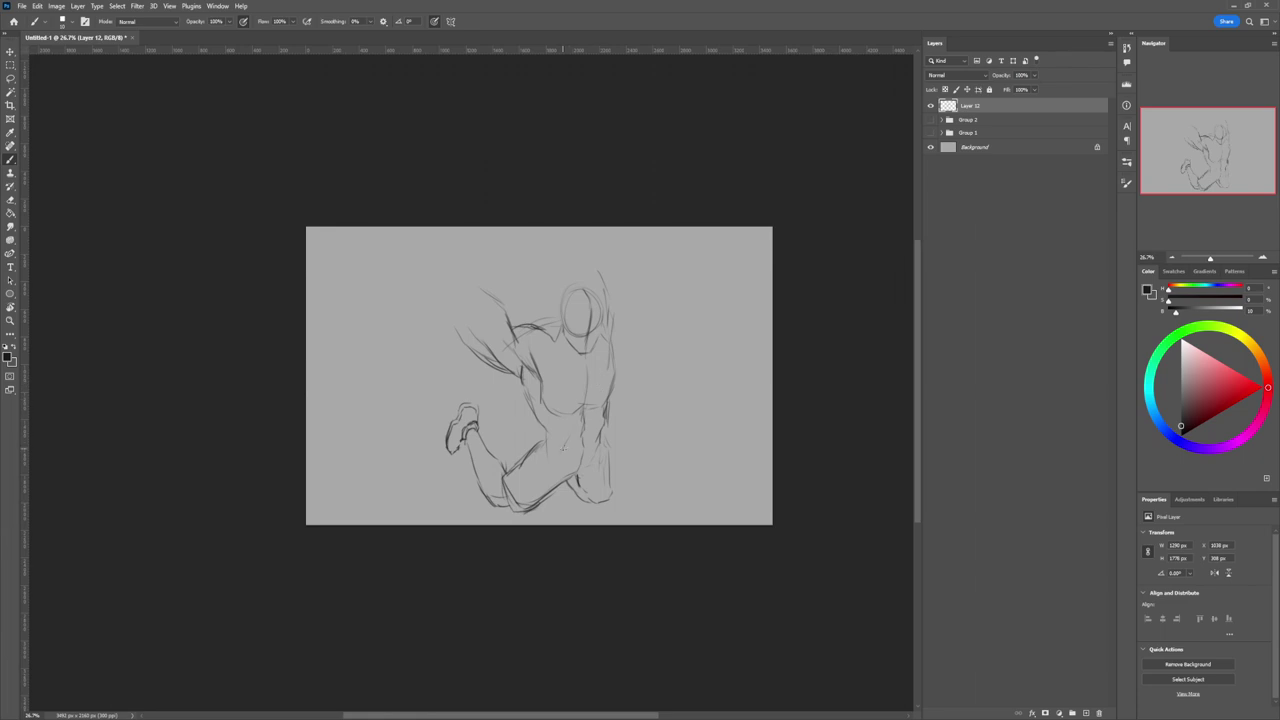
Scale the whole figure sketch down to about 94% and shift it up and right on the canvas.
key(z)
drag(548, 476, 510, 476)
drag(594, 414, 604, 412)
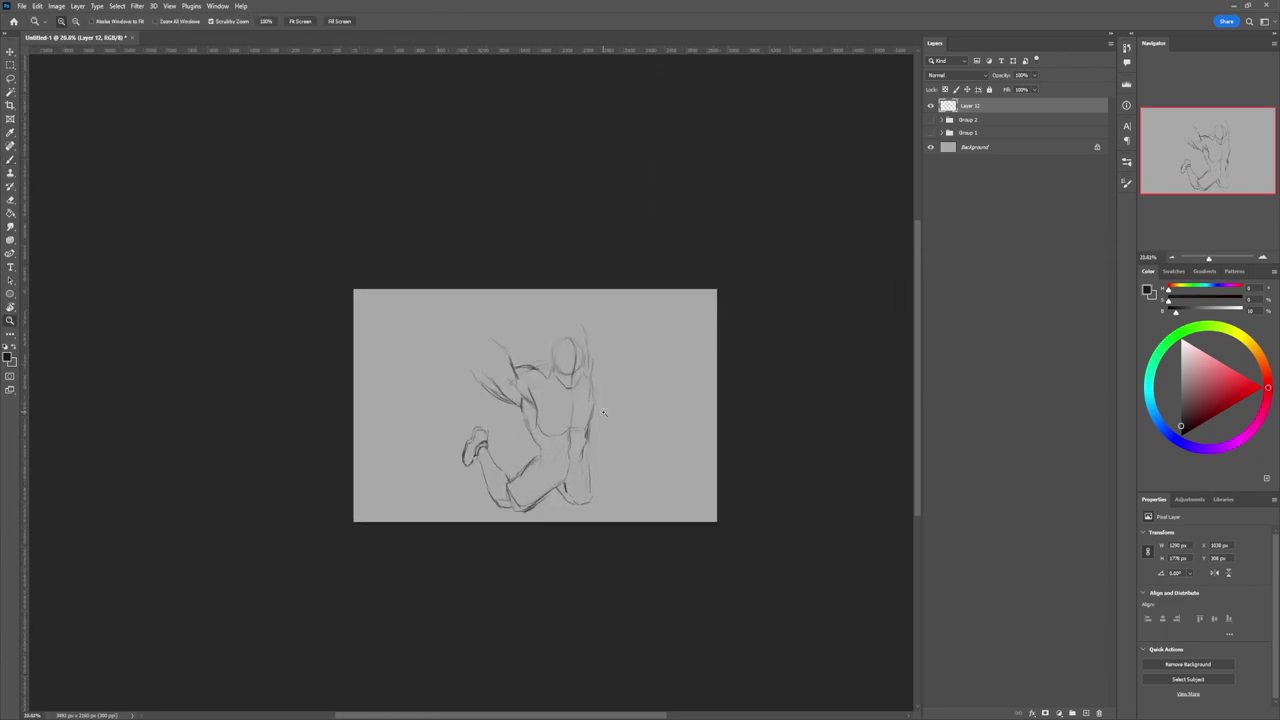
key(ctrl+t)
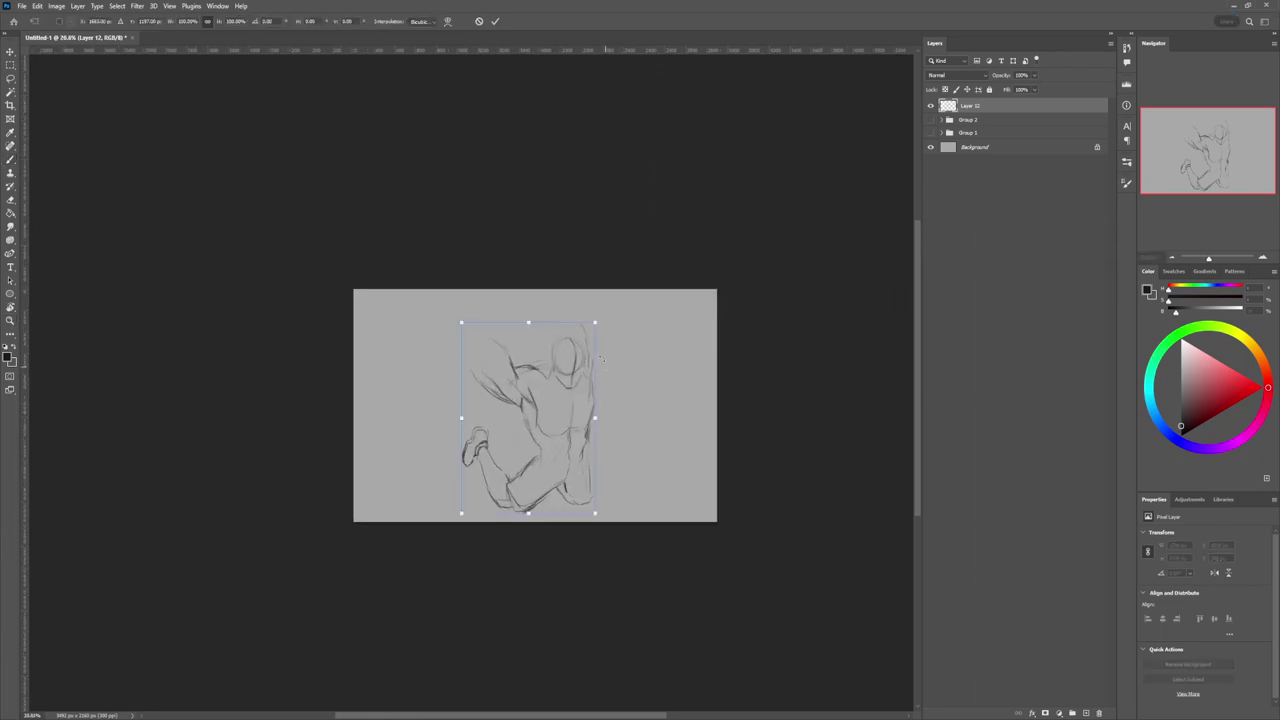
drag(595, 322, 587, 333)
drag(565, 380, 583, 367)
key(Return)
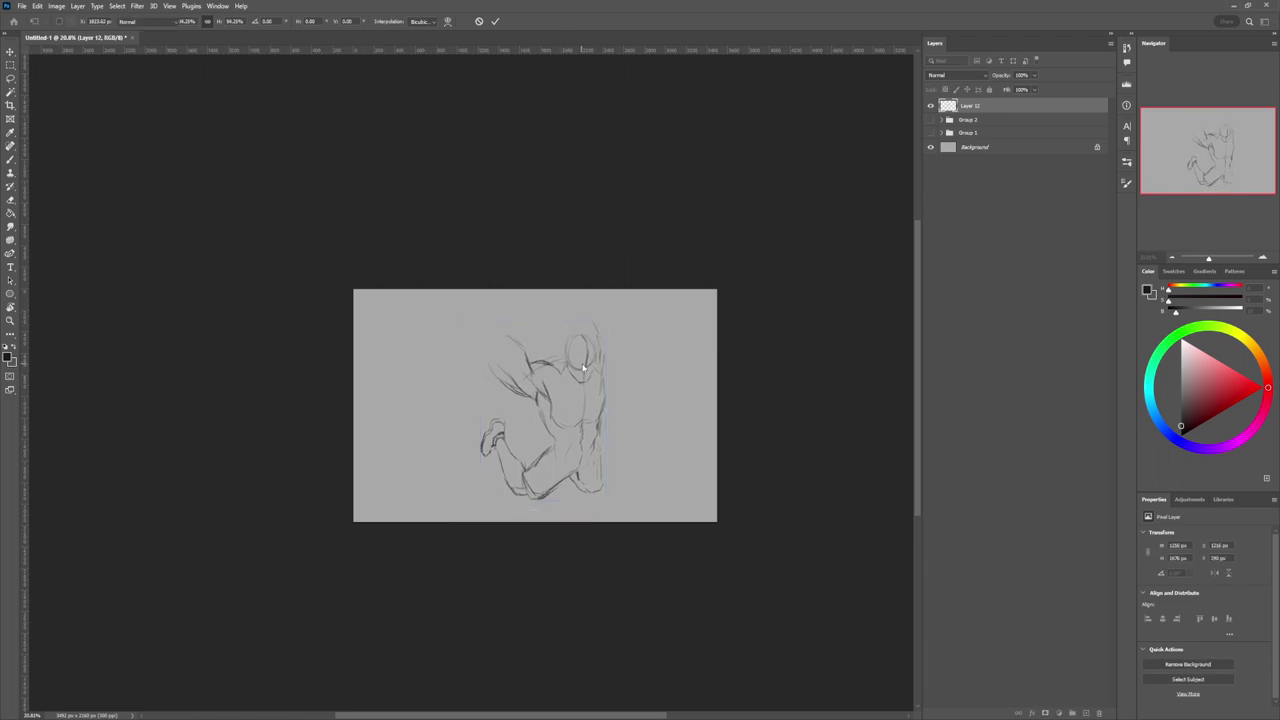
Lasso the outstretched arm's lines and transform them to sit slightly lower and closer to the shoulder.
key(l)
mouse_move(531, 332)
mouse_down()
mouse_move(536, 388)
mouse_move(531, 299)
mouse_move(540, 305)
mouse_move(503, 315)
mouse_move(524, 337)
mouse_up()
key(ctrl+t)
drag(539, 284, 527, 279)
drag(518, 321, 520, 323)
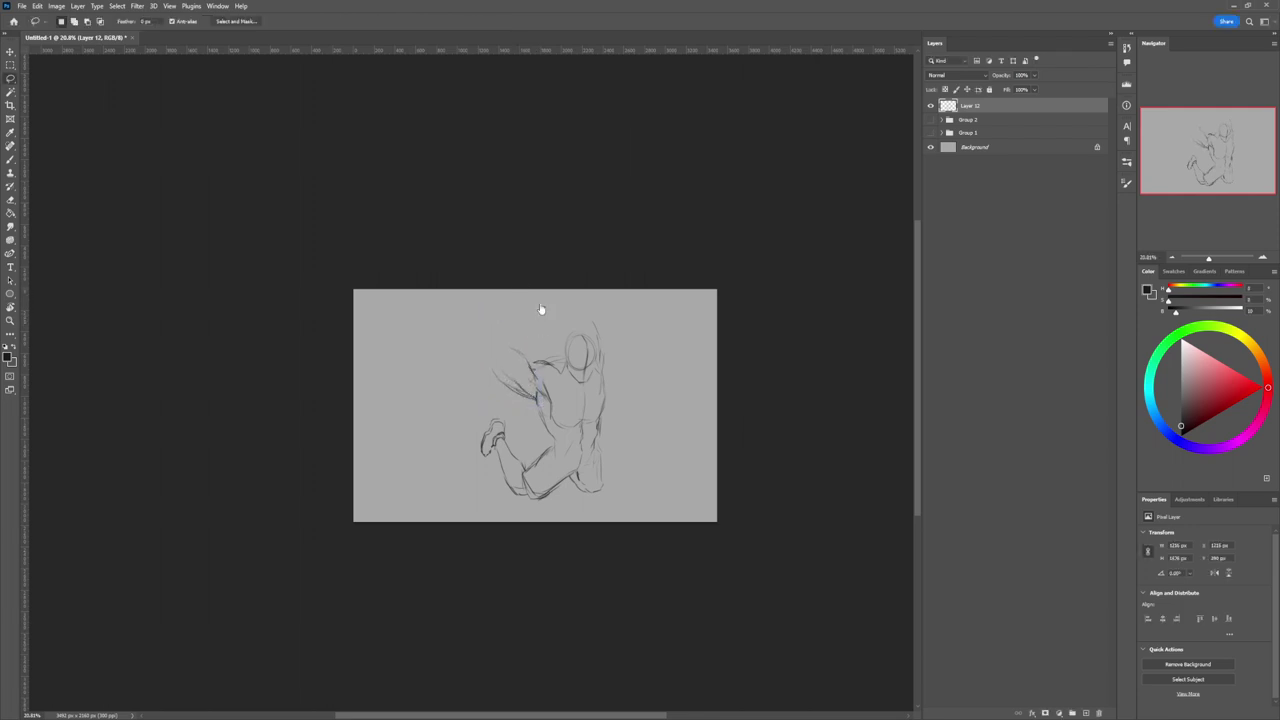
key(b)
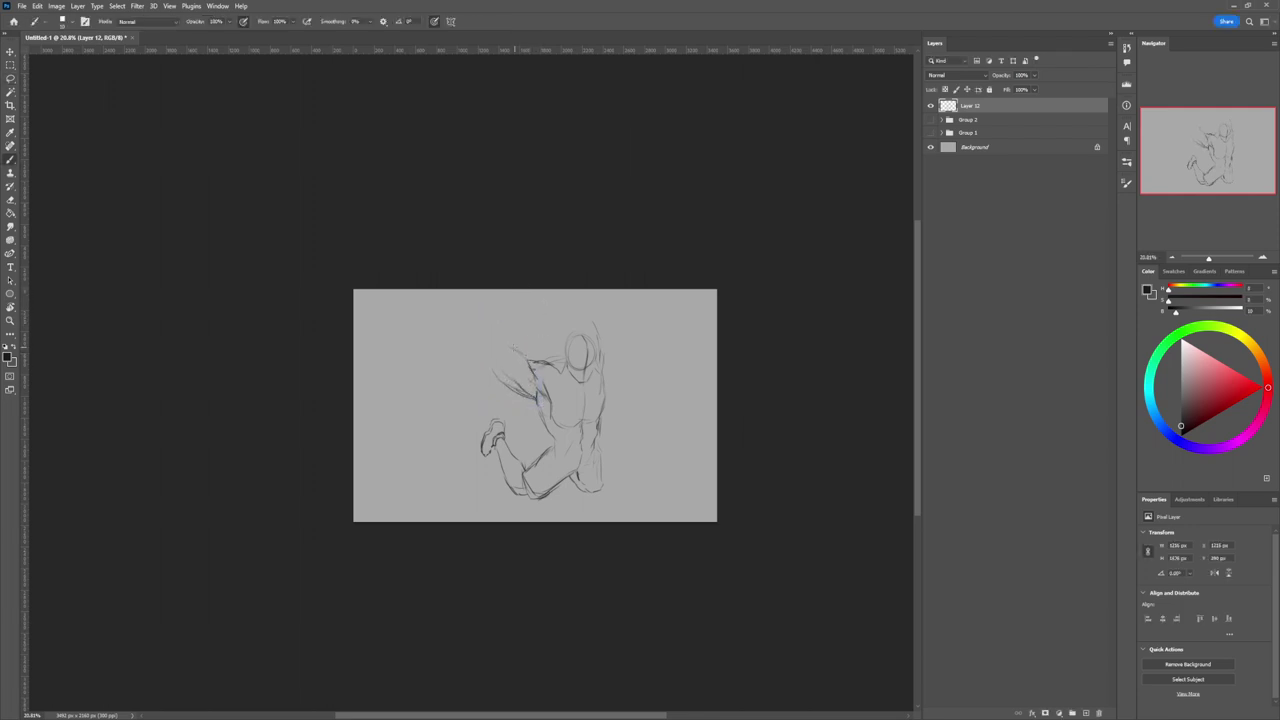
Extend the outstretched arm into a closed forearm outline with a rounded end beside the head.
drag(506, 348, 489, 332)
drag(500, 378, 481, 333)
key(e)
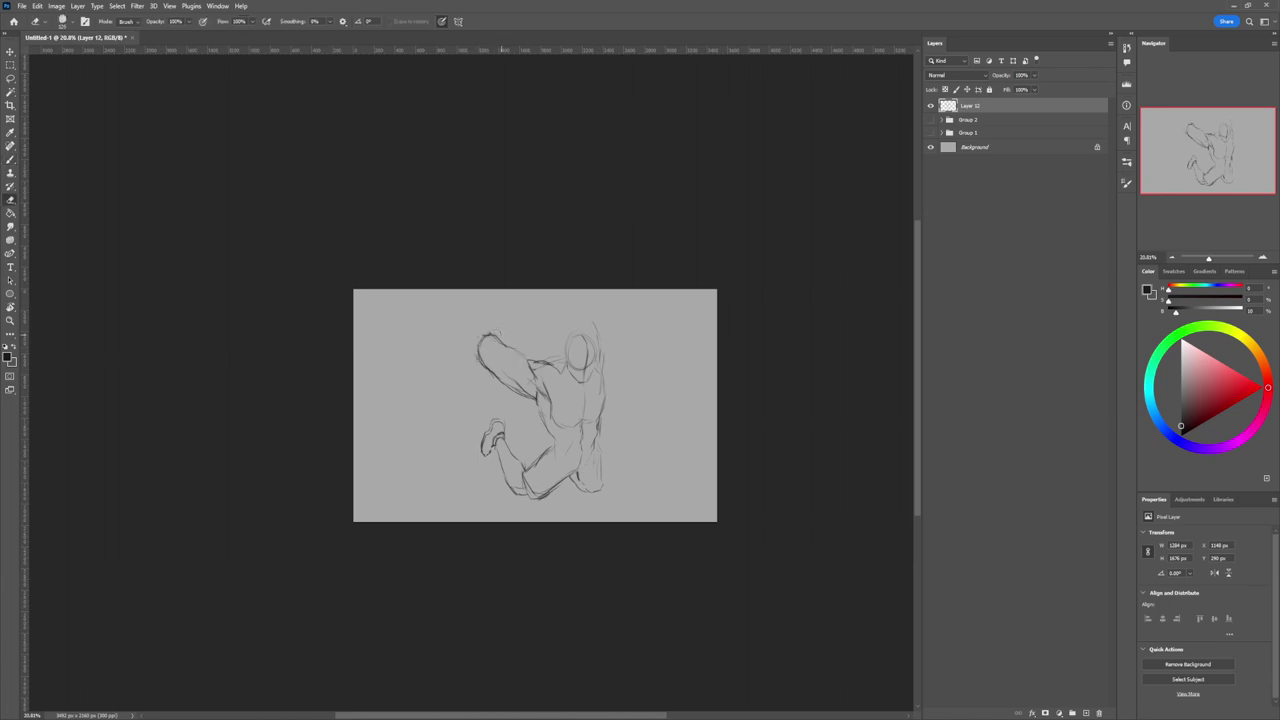
key(b)
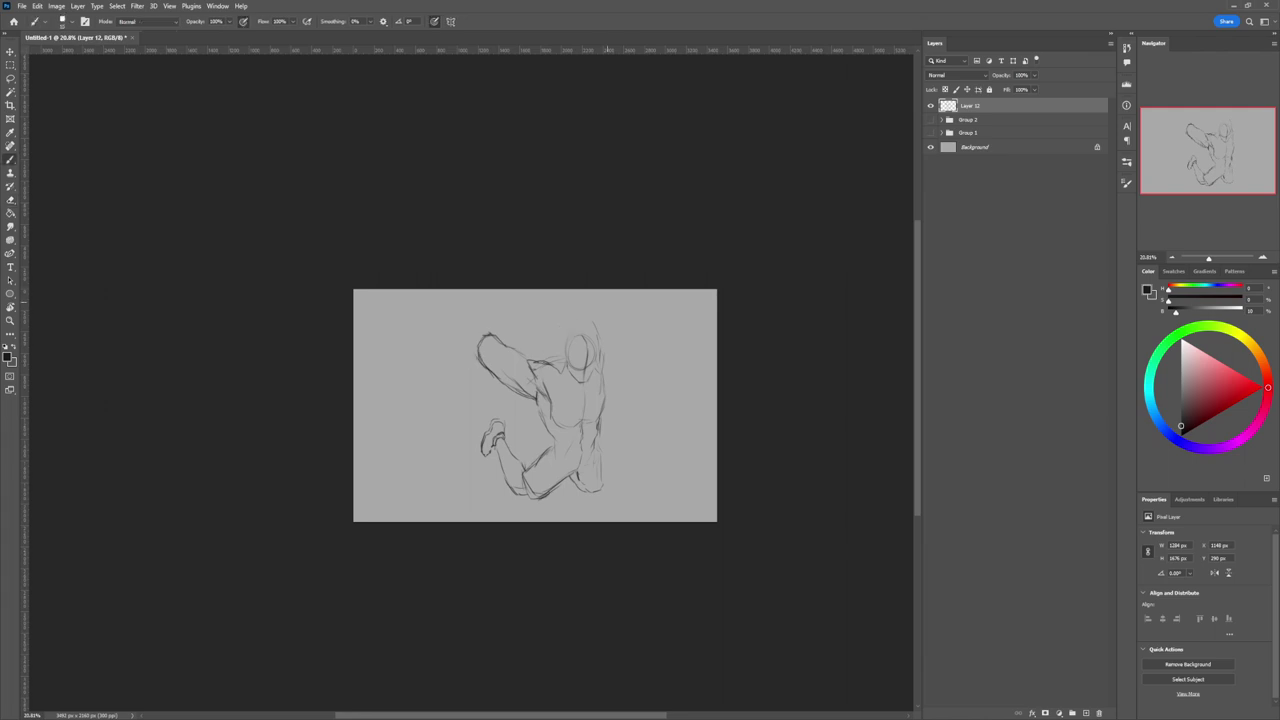
Rough in the raised arm's lines above the head, then lasso the head and move it slightly lower.
drag(604, 358, 604, 376)
key(l)
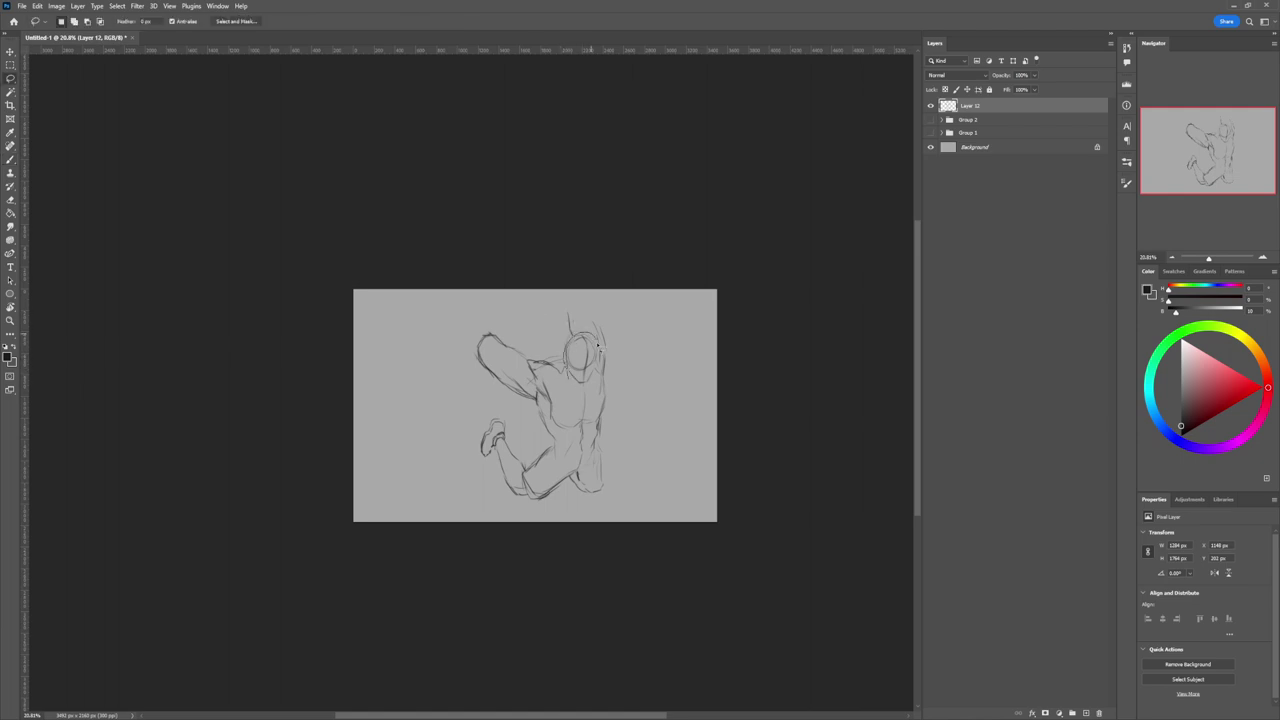
mouse_move(598, 345)
mouse_down()
mouse_move(598, 380)
mouse_move(576, 337)
mouse_move(589, 362)
mouse_up()
key(ctrl+t)
key(Return)
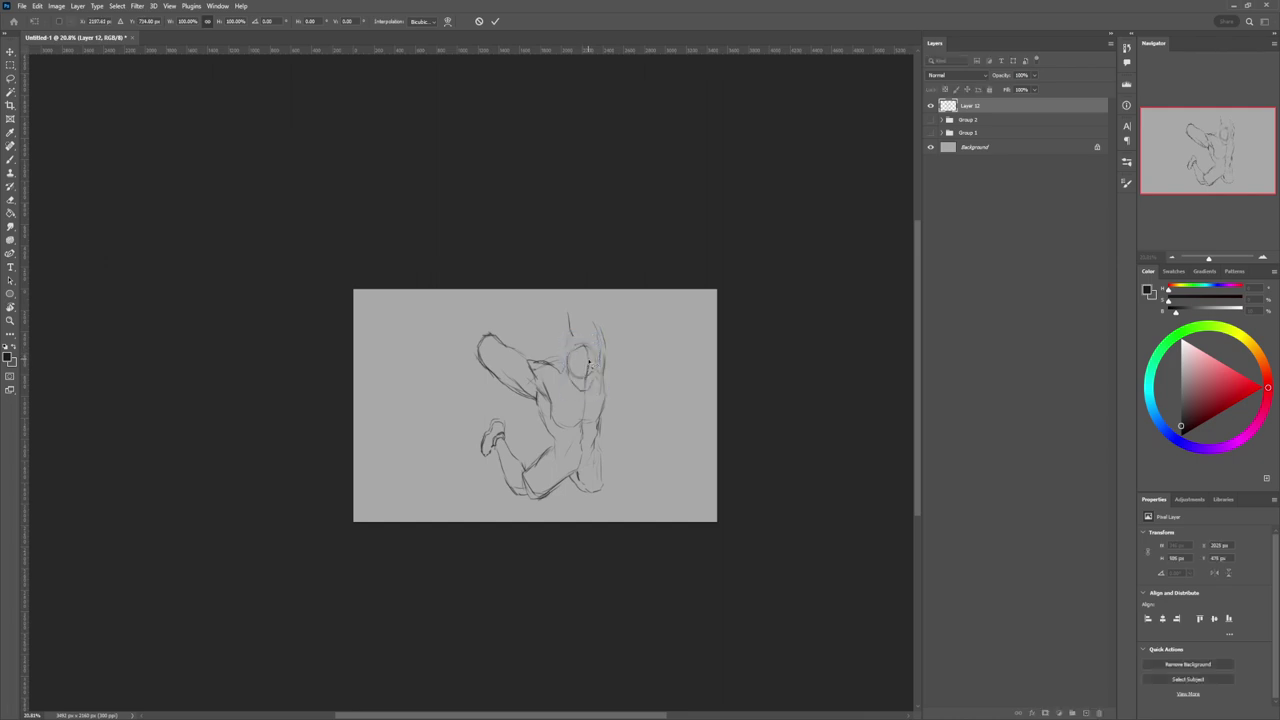
key(Return)
Sketch the face and hair details and strengthen the raised arm's outer contour down along the torso.
key(b)
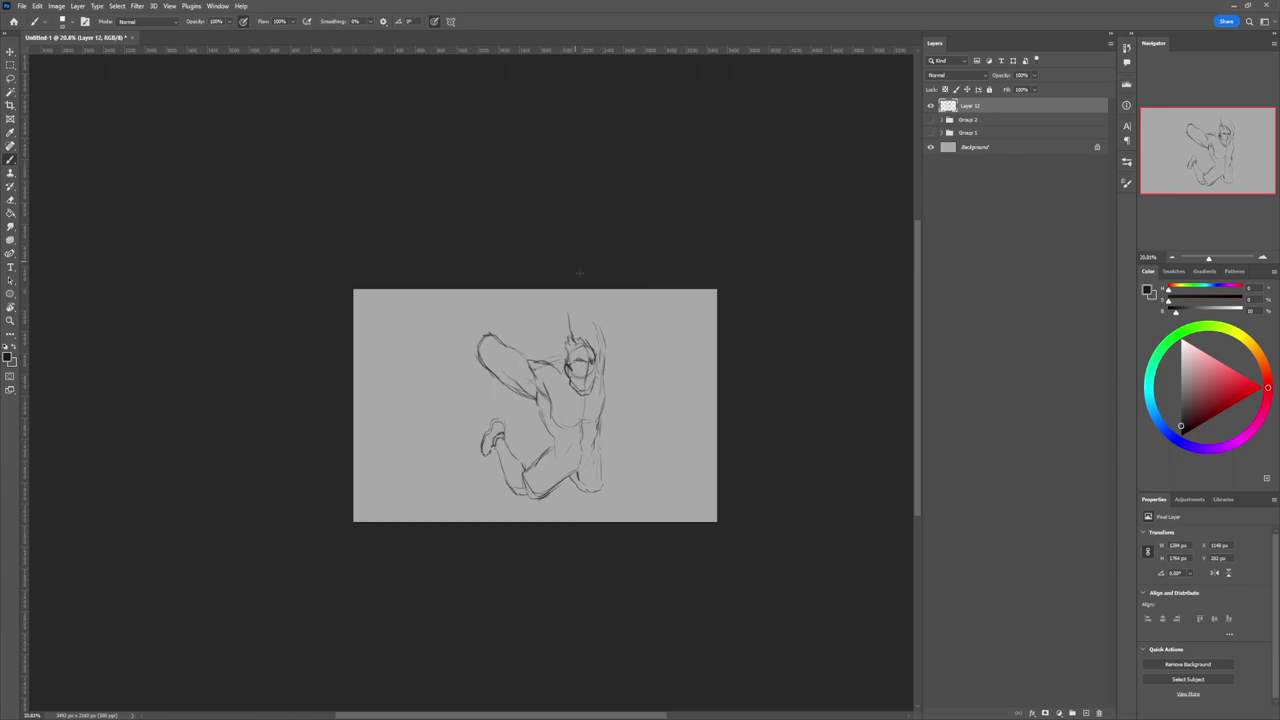
drag(597, 323, 603, 341)
drag(603, 372, 606, 408)
mouse_move(600, 330)
mouse_down()
mouse_move(604, 348)
mouse_move(590, 305)
mouse_up()
key(l)
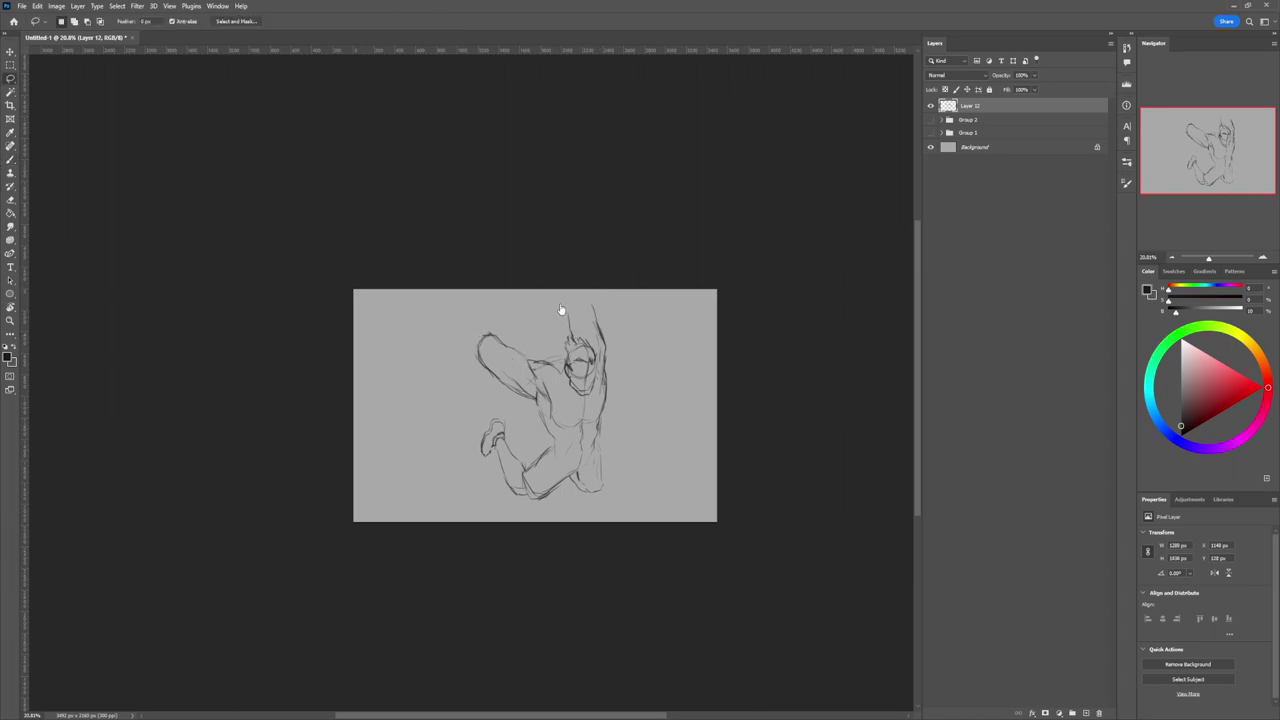
key(b)
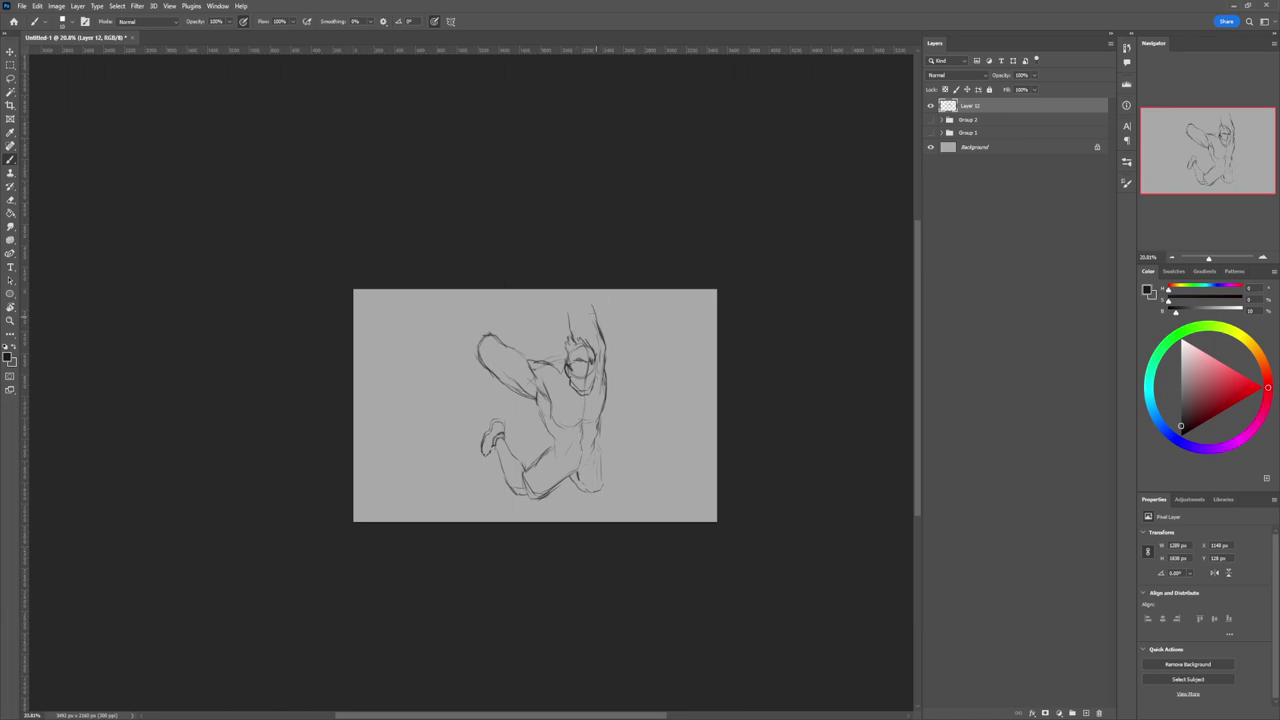
Rework the raised arm's upper end above the head and erase the excess line length.
mouse_move(568, 292)
mouse_down()
mouse_move(591, 305)
mouse_move(571, 323)
mouse_up()
key(e)
drag(558, 300, 590, 303)
key(b)
Lasso the raised arm's upper lines and rotate them inward over the head, rejoining the outer line to the shoulder.
key(l)
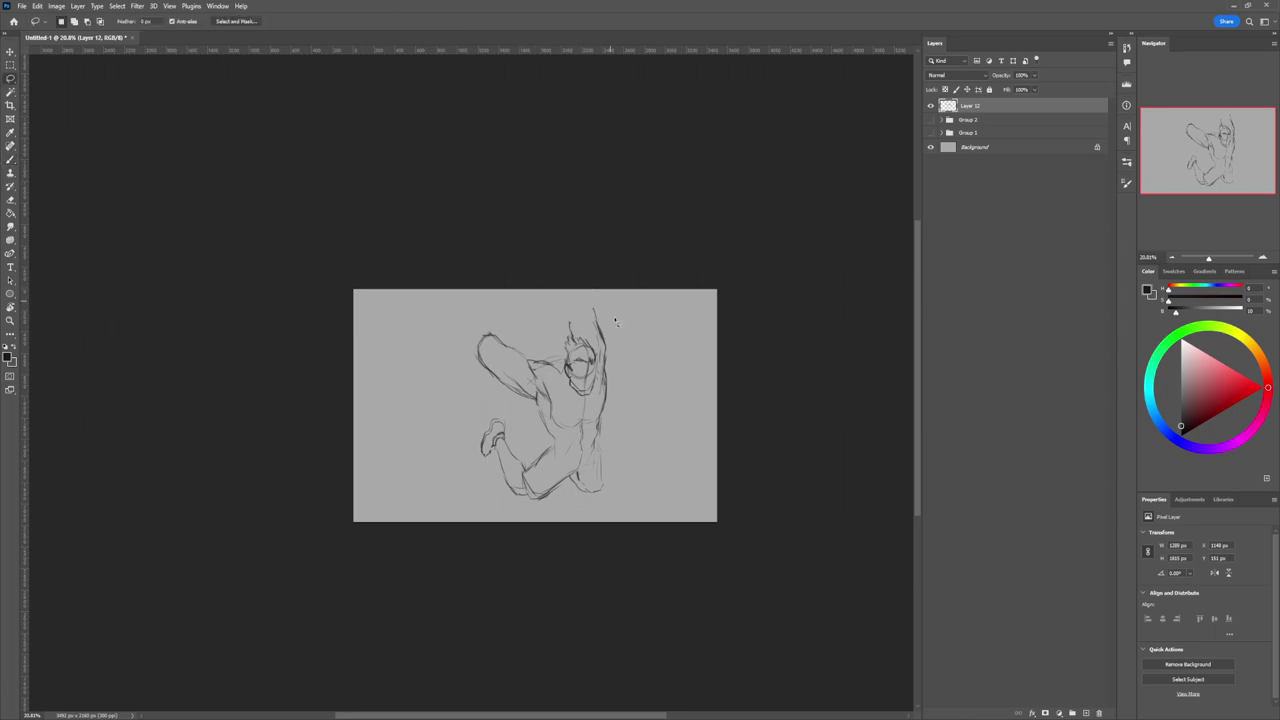
mouse_move(610, 348)
mouse_down()
mouse_move(580, 342)
mouse_move(562, 302)
mouse_move(622, 292)
mouse_move(607, 306)
mouse_up()
key(ctrl+t)
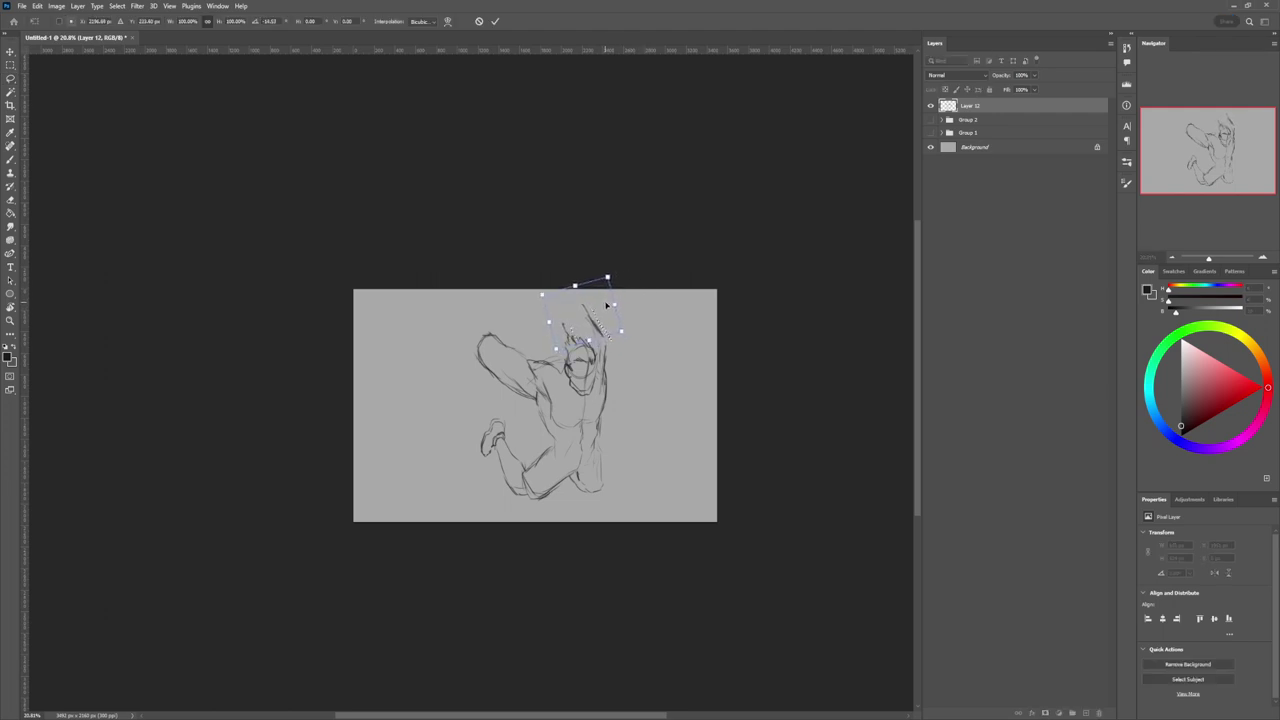
key(Return)
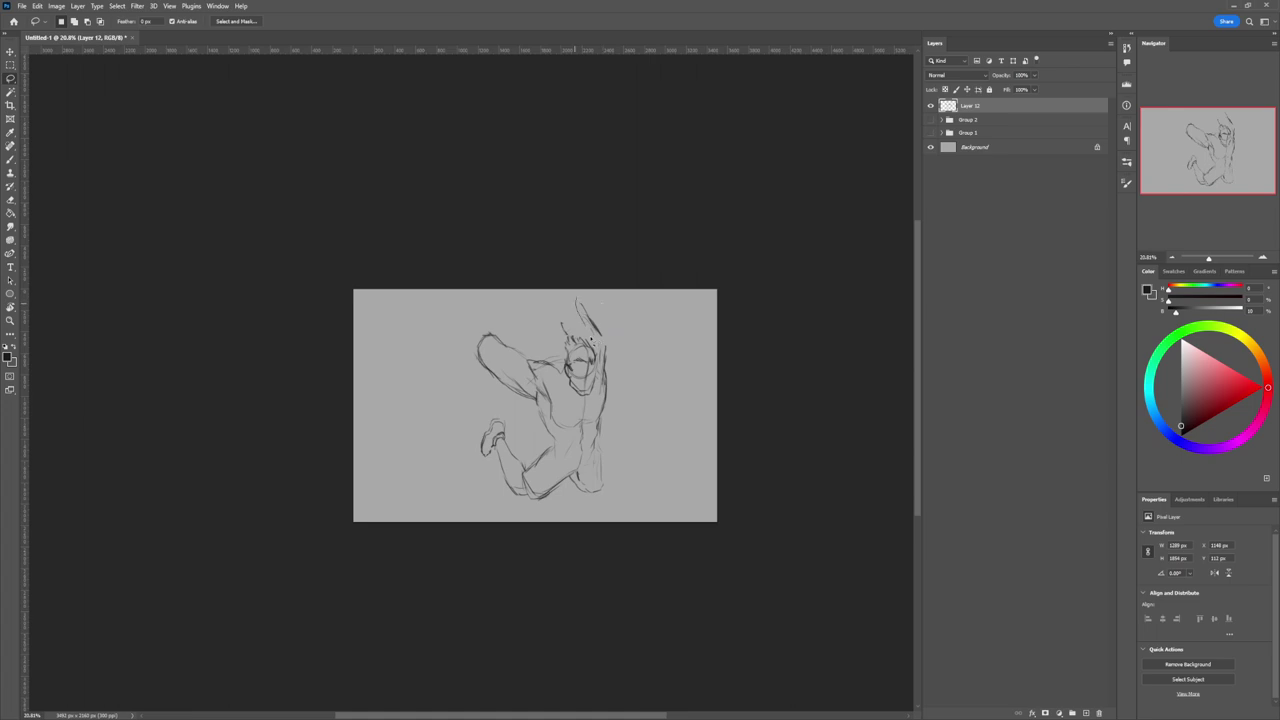
key(ctrl+t)
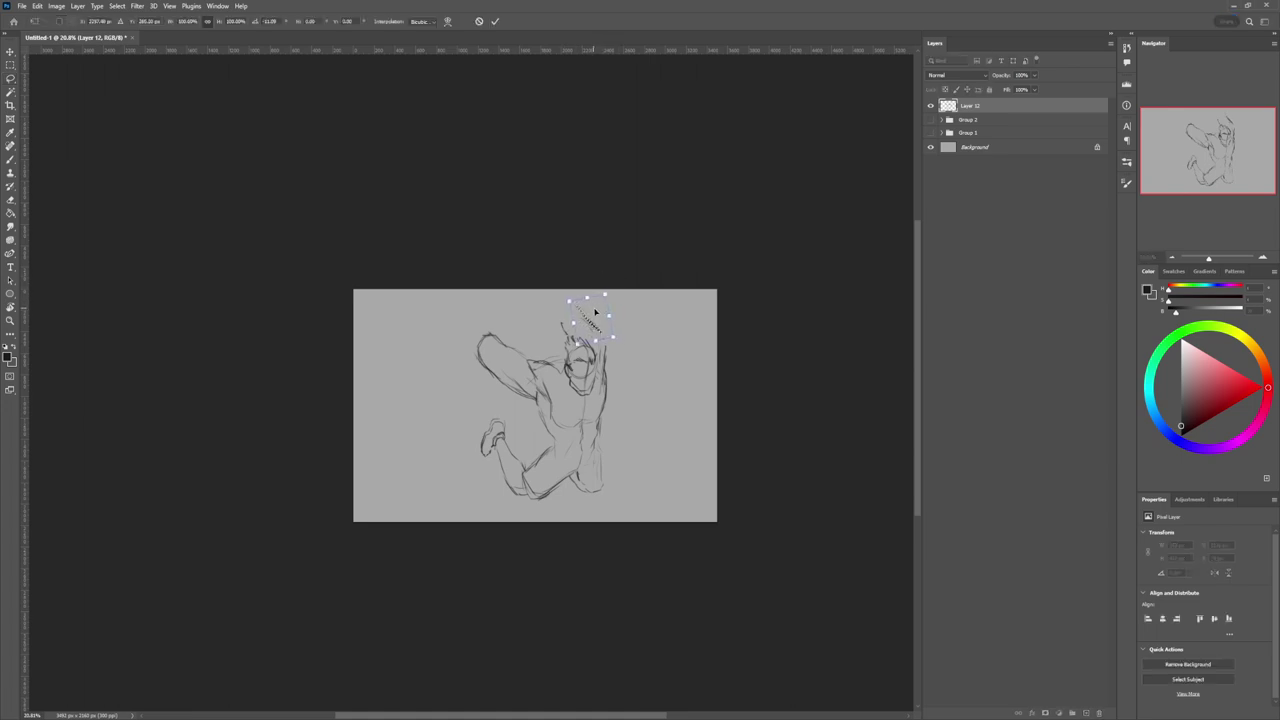
key(Return)
Sketch the raised arm bending over the head, with its forearm reaching toward the outstretched arm.
key(b)
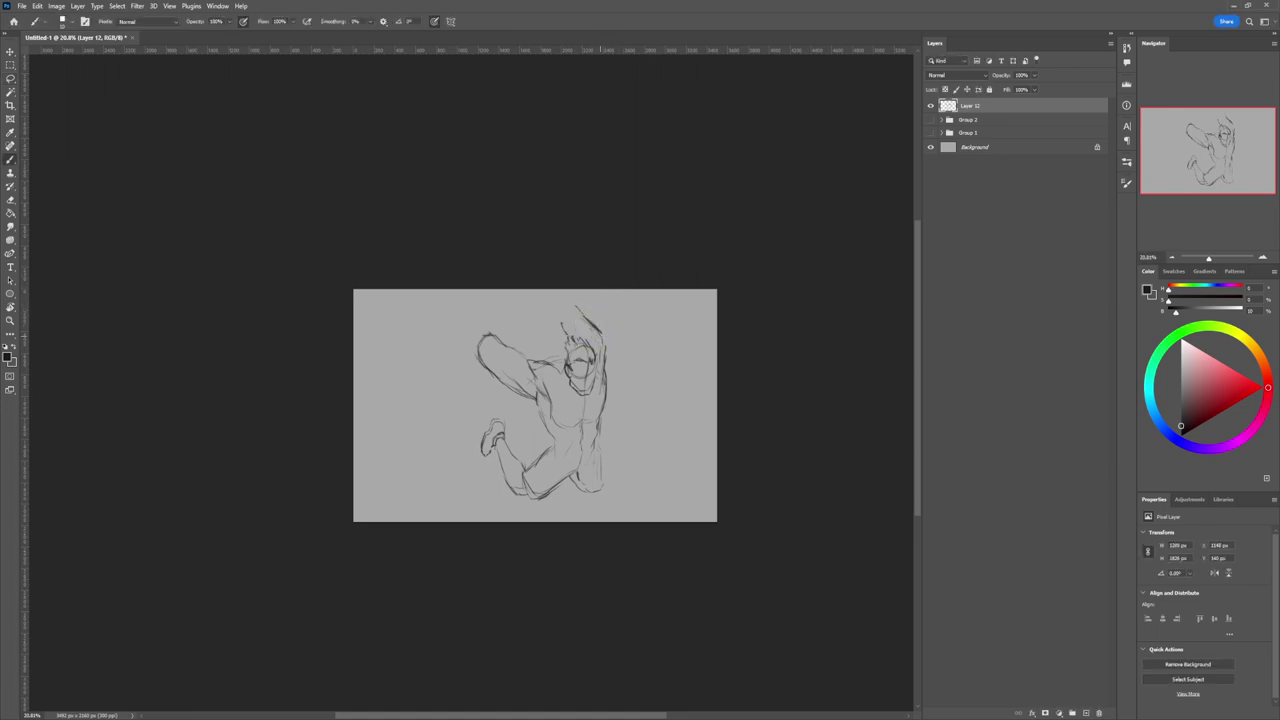
mouse_move(595, 325)
mouse_down()
mouse_move(603, 354)
mouse_move(563, 298)
mouse_move(527, 316)
mouse_up()
key(e)
key(b)
Sketch the wrist at the outstretched arm's end and a round ball resting above it.
drag(483, 338, 470, 342)
mouse_move(505, 337)
mouse_down()
mouse_move(477, 297)
mouse_move(463, 313)
mouse_move(476, 341)
mouse_up()
drag(484, 293, 462, 316)
drag(500, 296, 481, 292)
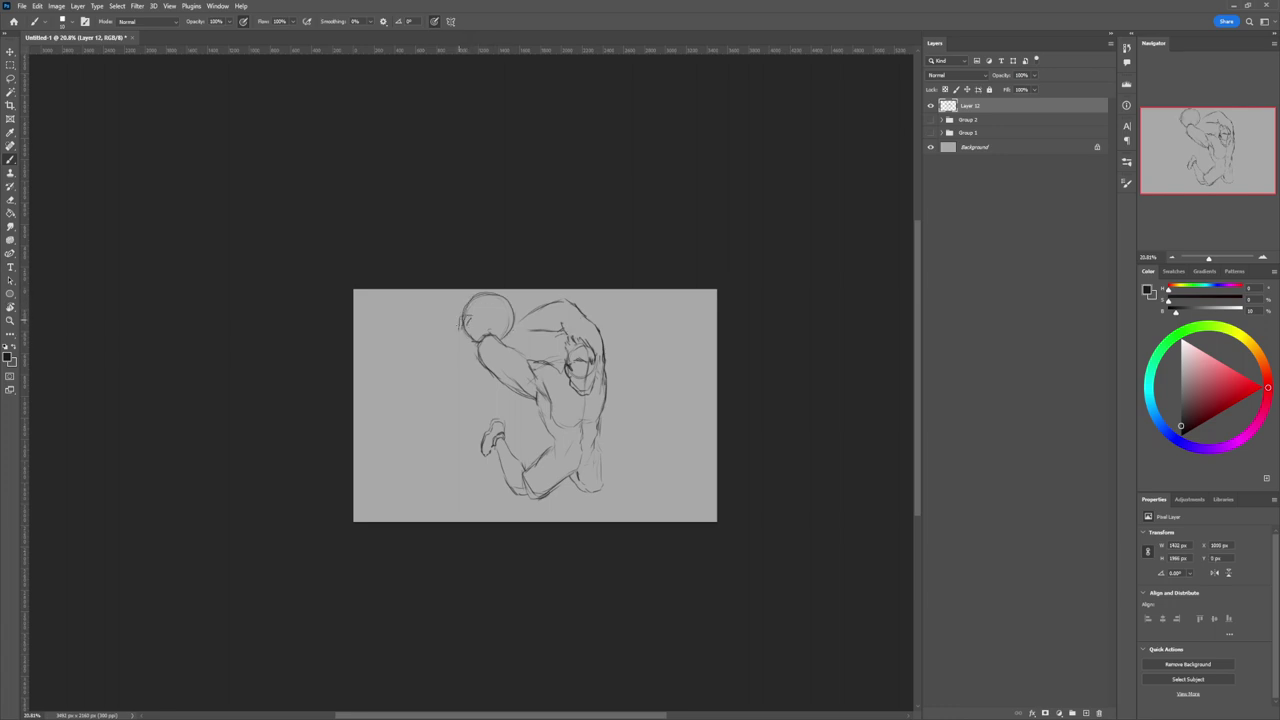
Sketch the hand gripping the ball's outer side and erase stray lines around the wrist.
drag(463, 314, 460, 330)
key(e)
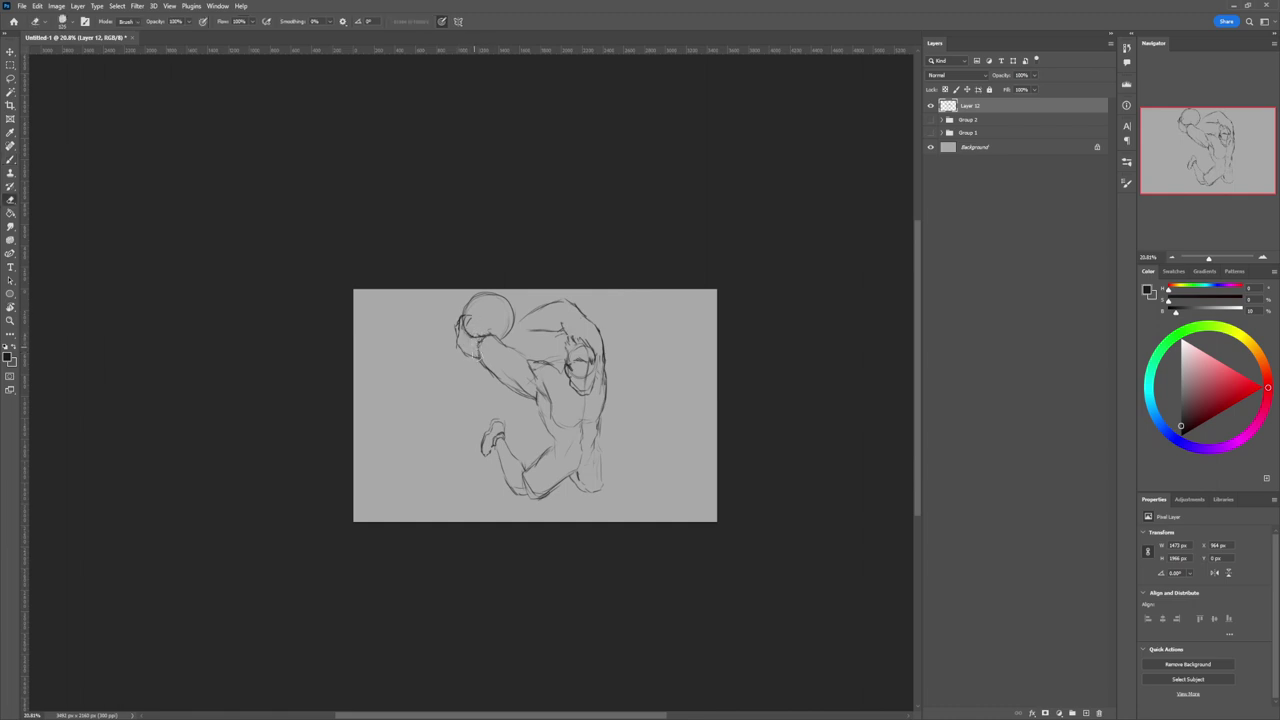
drag(474, 346, 481, 356)
key(z)
drag(556, 398, 510, 398)
drag(610, 430, 645, 430)
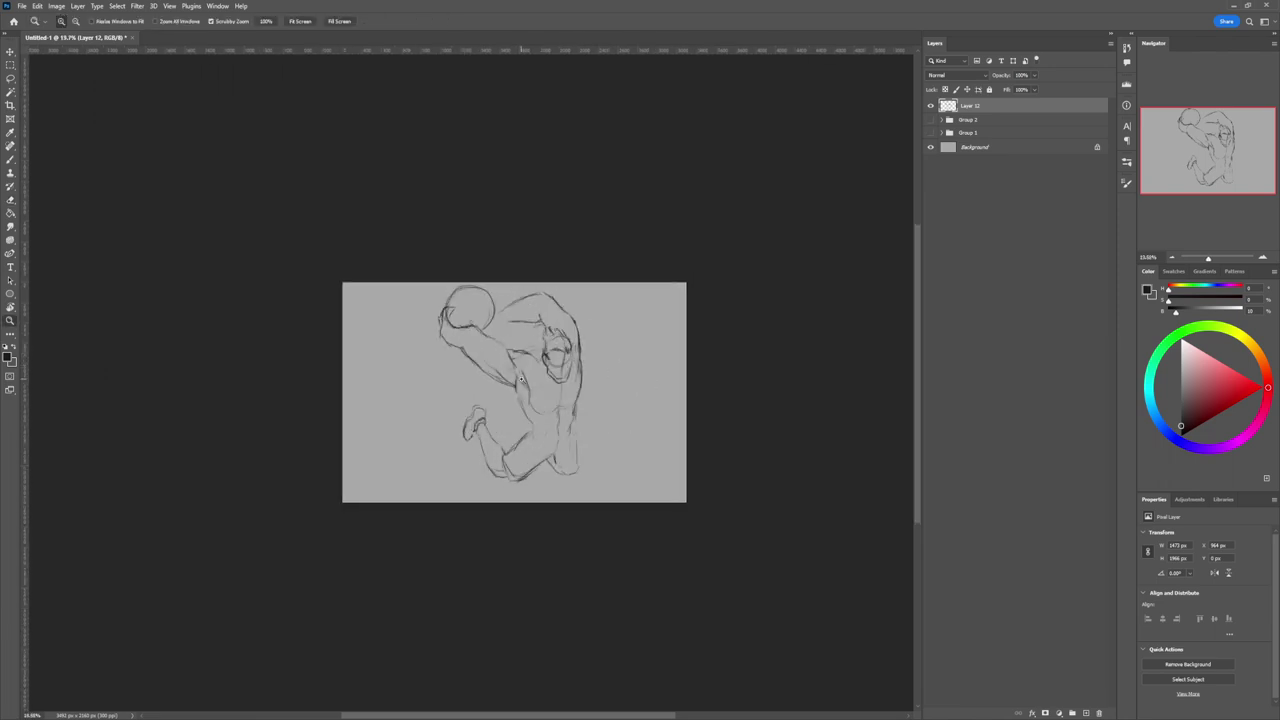
Lasso the outstretched arm with the ball, rotate it about 5° toward the head, shift it slightly inward, and deselect.
key(l)
mouse_move(510, 397)
mouse_down()
mouse_move(510, 342)
mouse_move(482, 280)
mouse_move(430, 349)
mouse_move(508, 394)
mouse_up()
key(ctrl+t)
drag(498, 308, 507, 308)
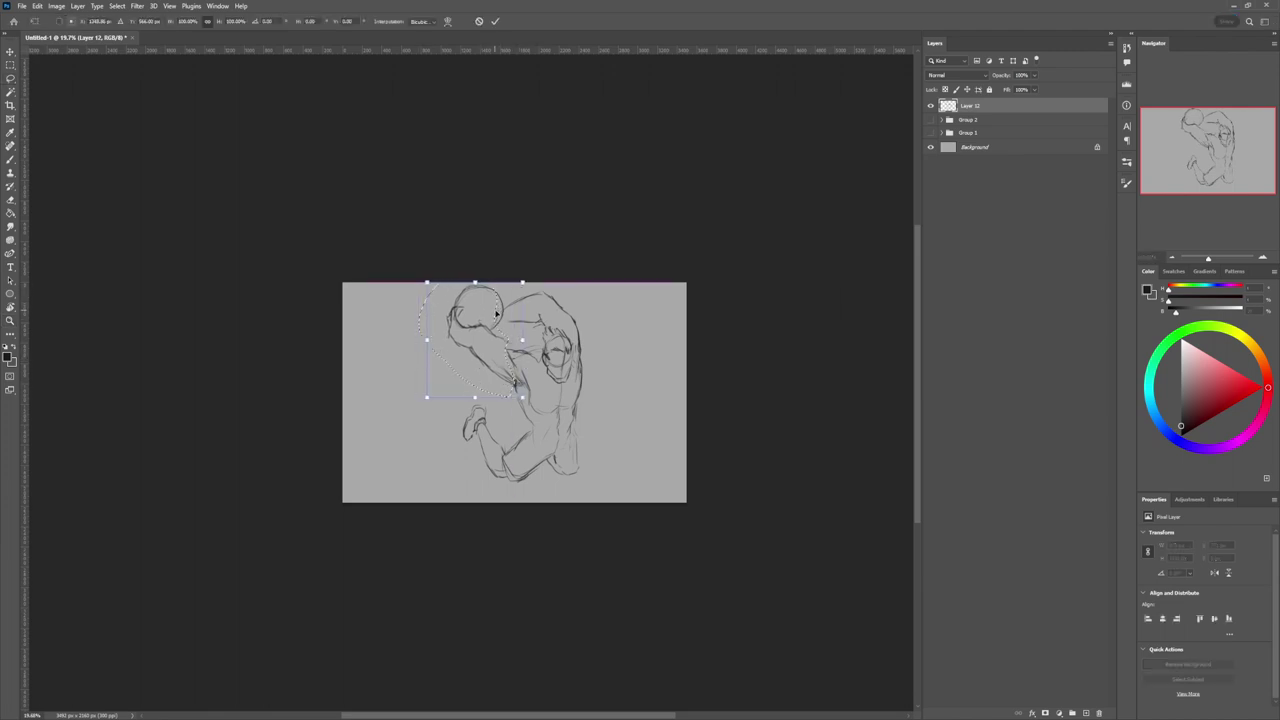
drag(530, 252, 540, 260)
drag(510, 302, 508, 308)
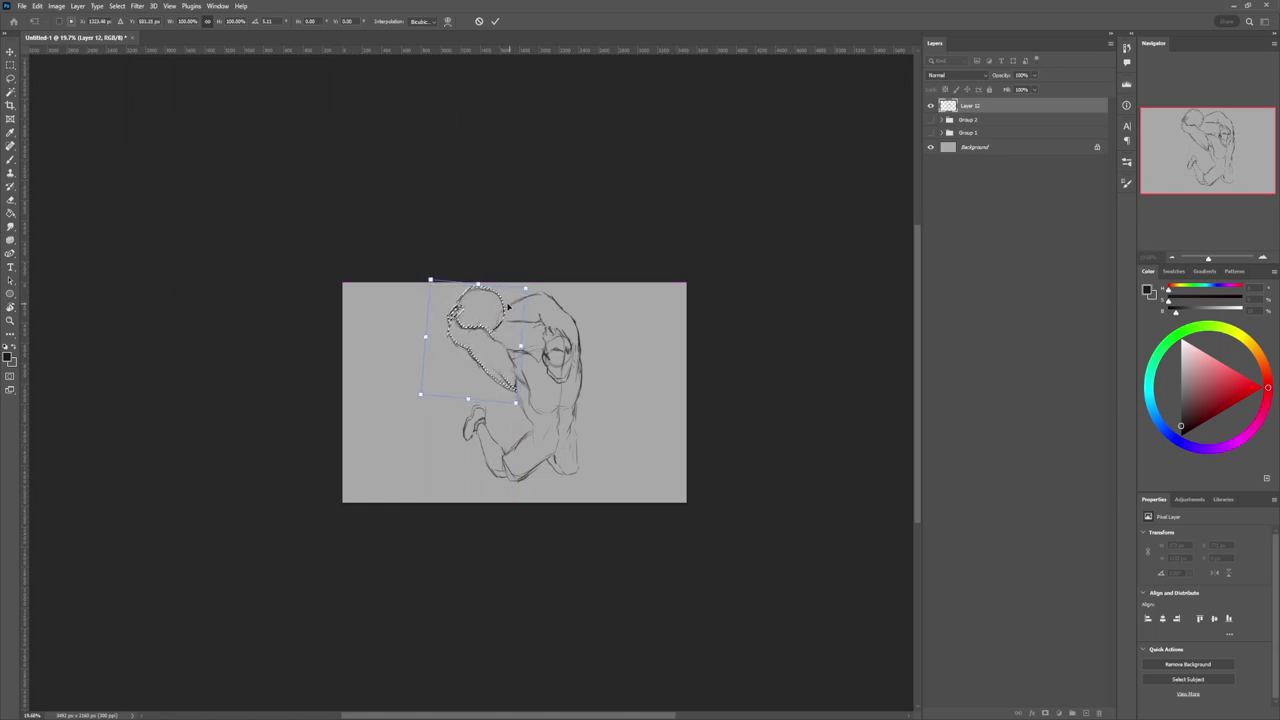
key(Return)
ctrl+click(511, 310)
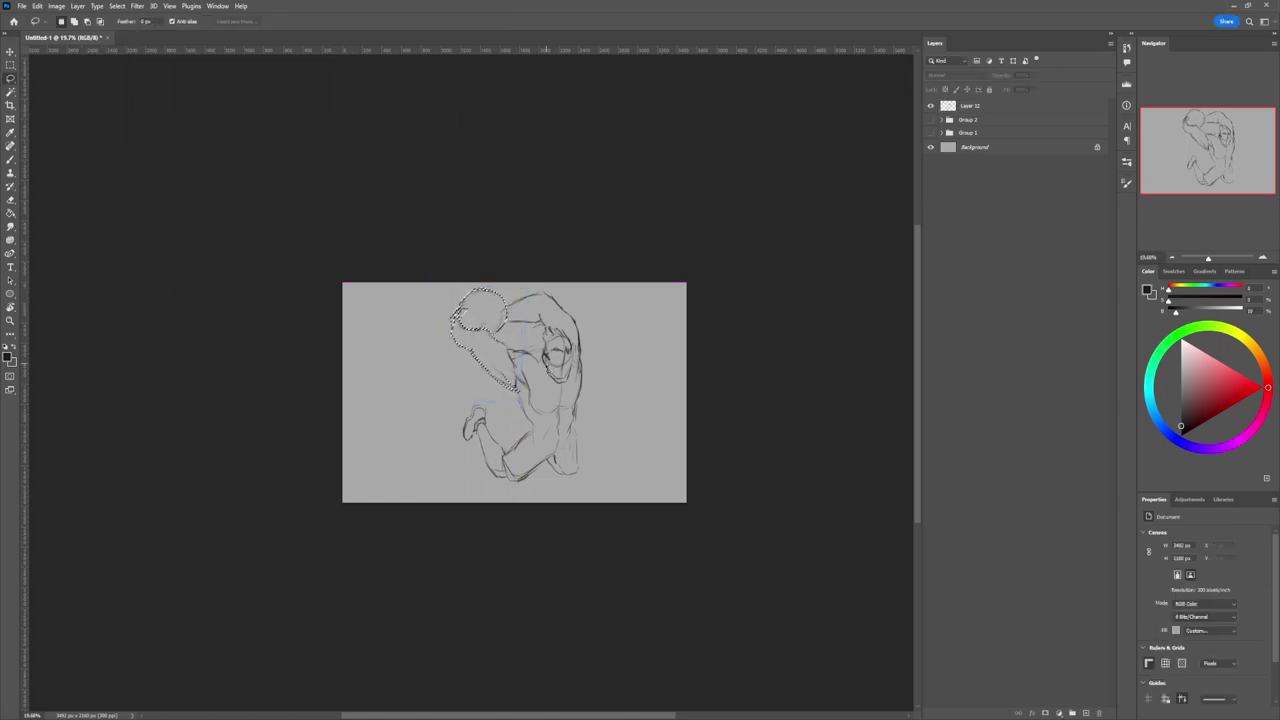
key(z)
mouse_move(522, 400)
mouse_down()
mouse_move(504, 383)
mouse_move(514, 408)
mouse_up()
key(ctrl+d)
key(z)
click(546, 423)
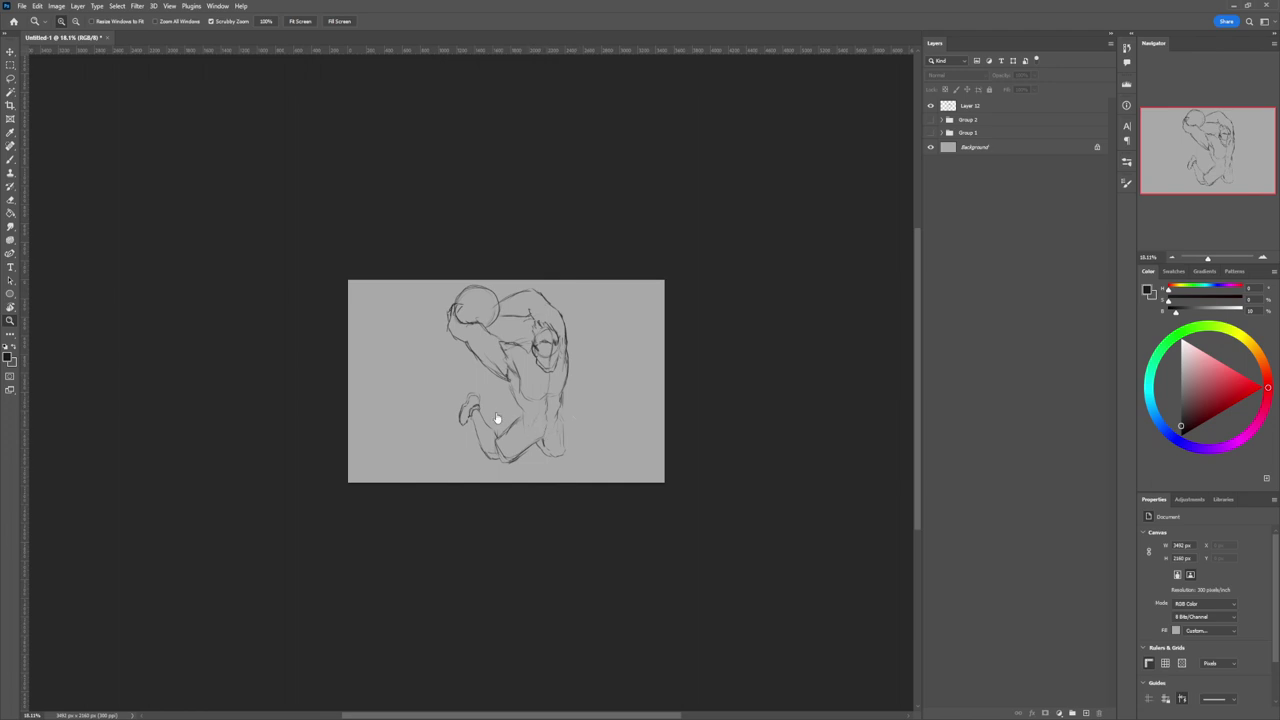
On Layer 12, sketch a long, thin curved line running down the full canvas height between the figure and the left edge.
key(l)
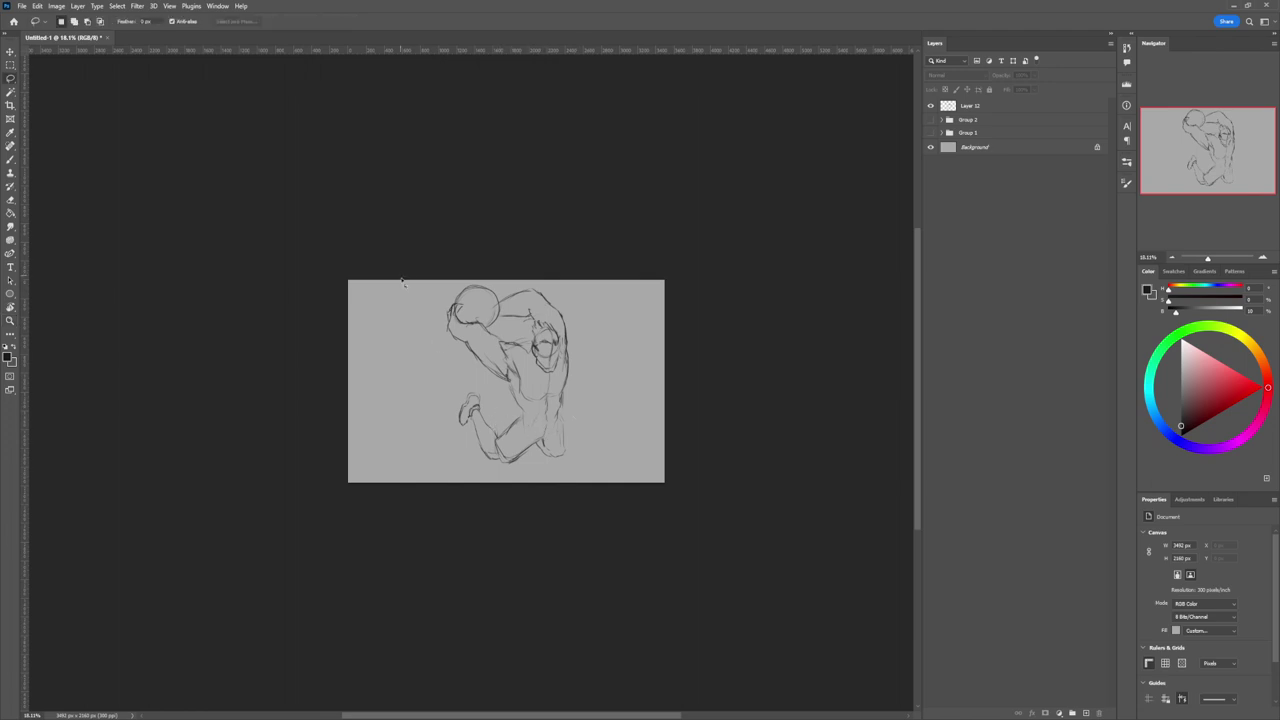
key(b)
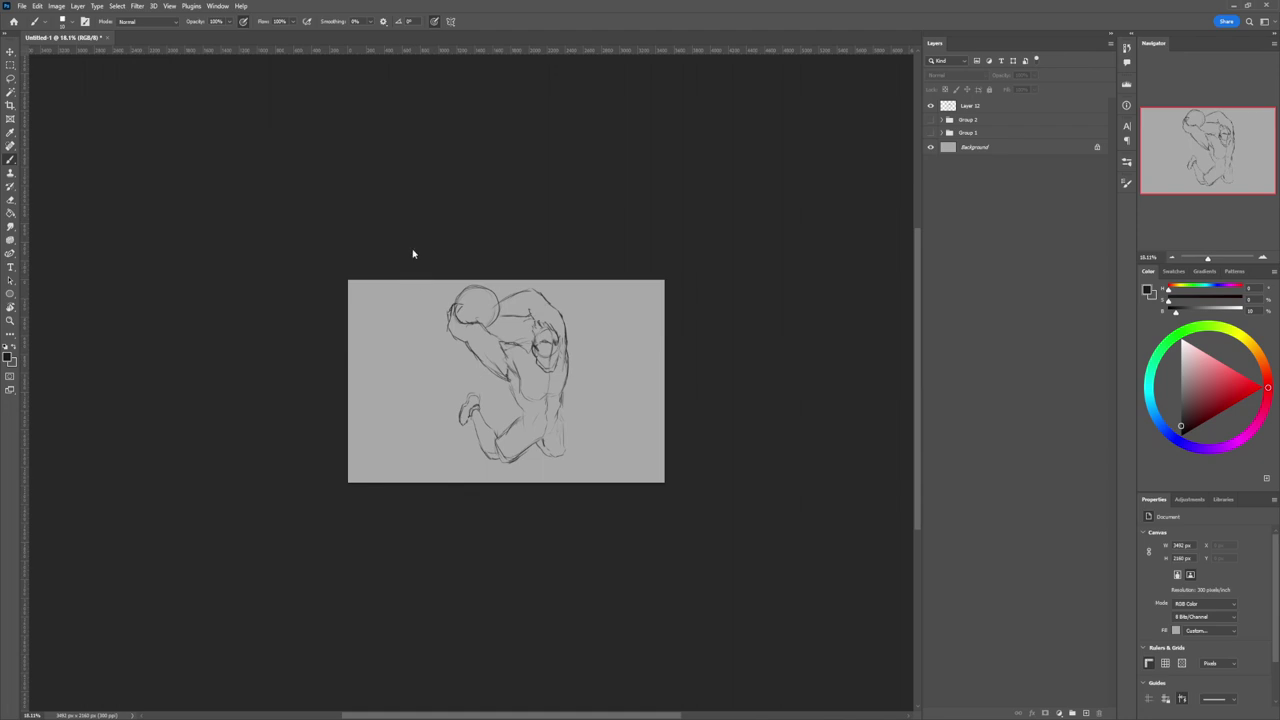
key(e)
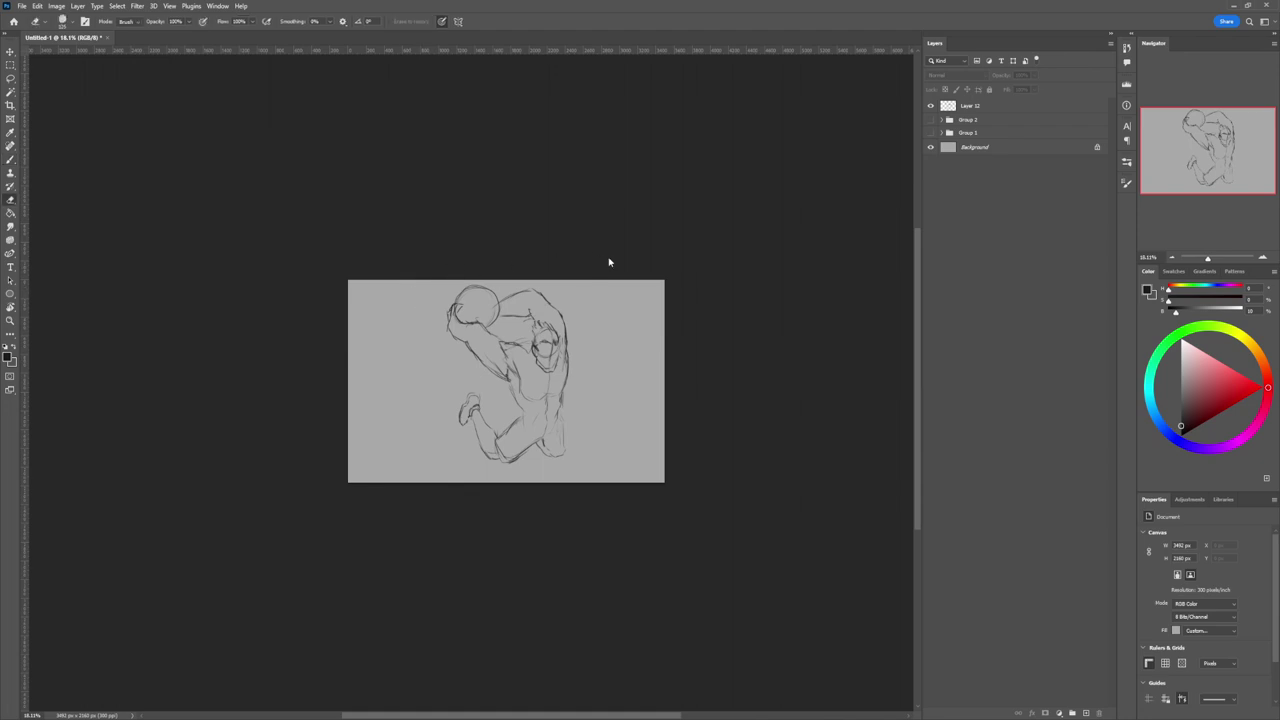
click(972, 110)
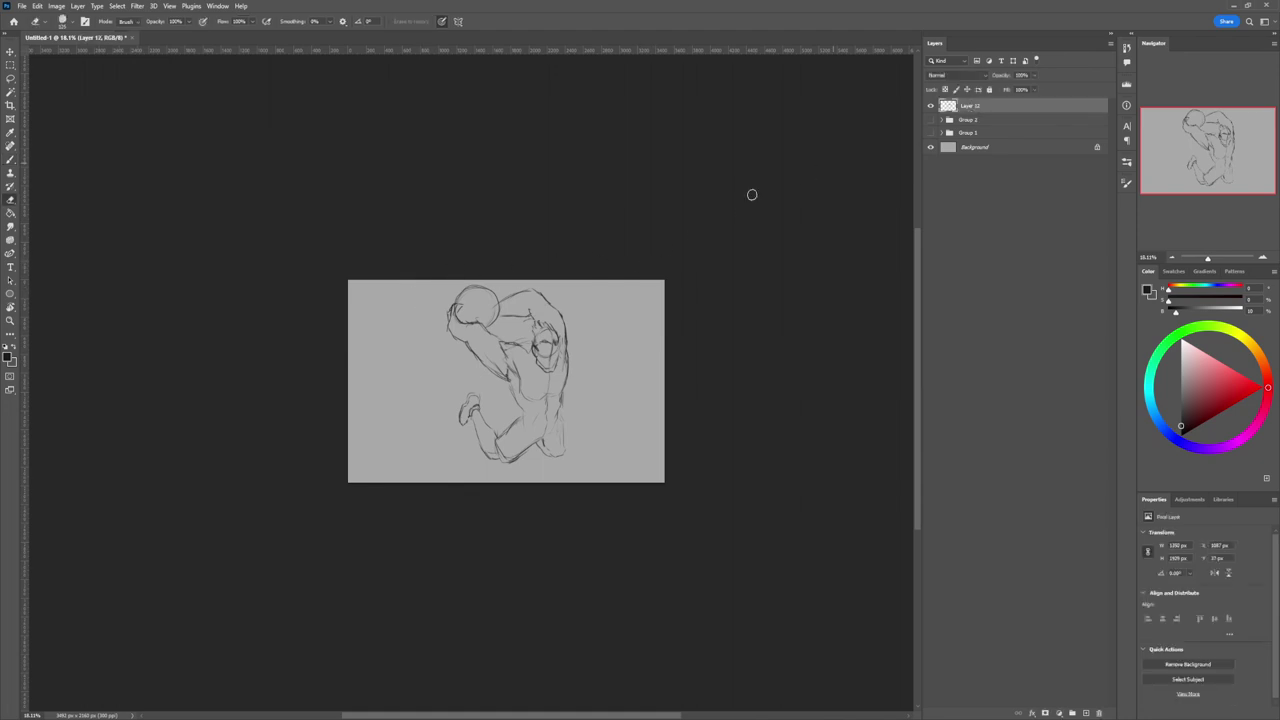
key(b)
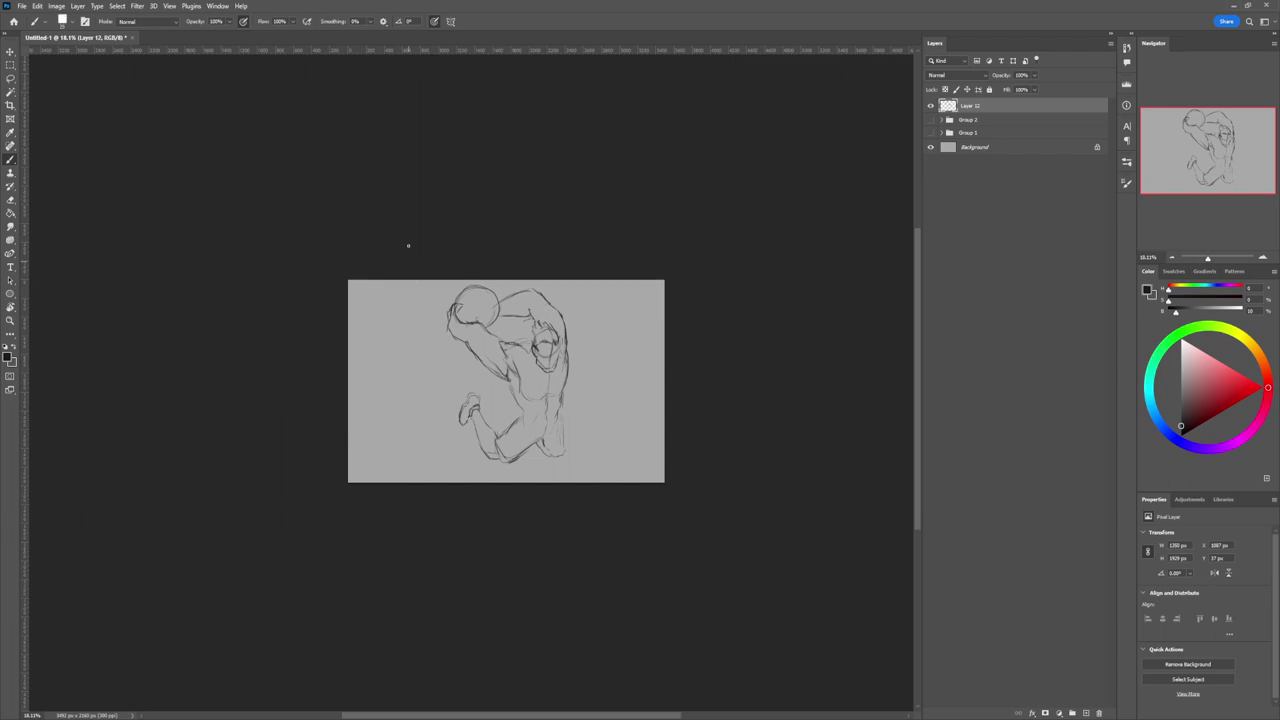
drag(408, 245, 425, 474)
key(ctrl+z)
drag(408, 252, 404, 396)
key(ctrl+z)
drag(406, 262, 430, 490)
key(ctrl+z)
drag(406, 251, 432, 495)
Sketch a second long, thin curved line down the canvas's left edge.
drag(353, 262, 372, 490)
key(ctrl+z)
drag(347, 267, 375, 490)
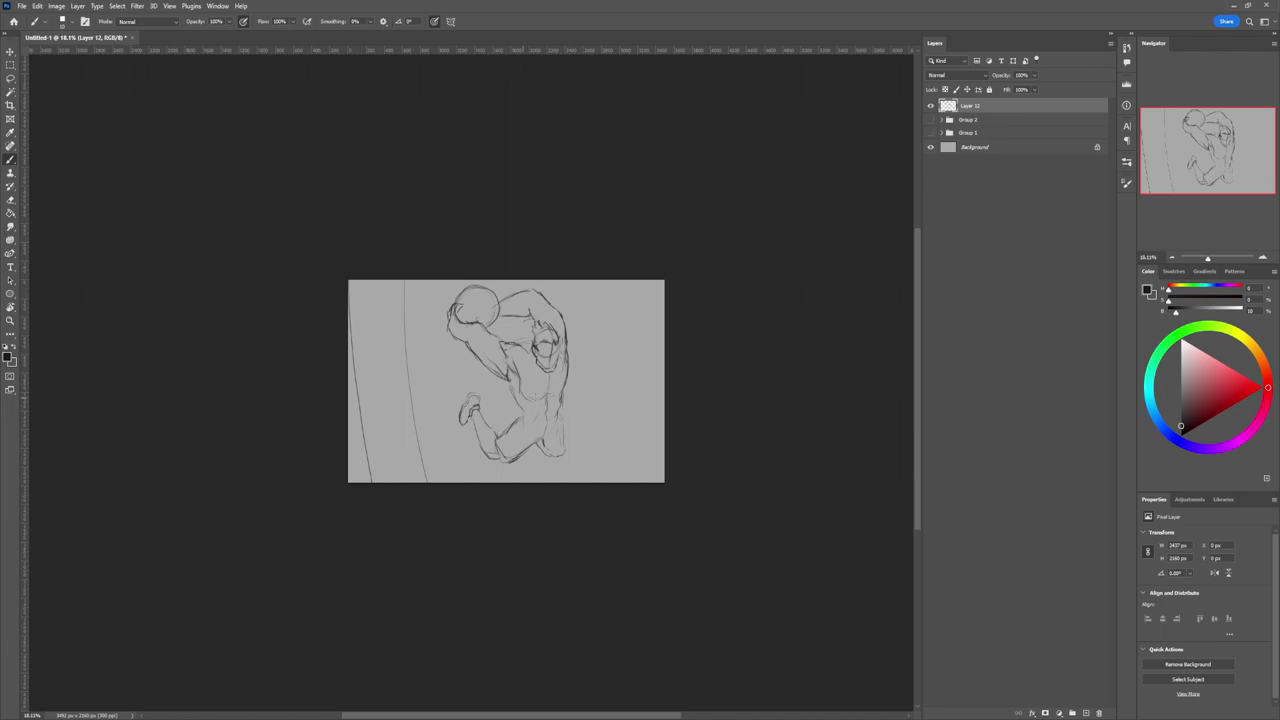
Enlarge the brush and sketch a wide ellipse for the hoop's rim beside the legs, running off the canvas's right edge.
key(bracketright)
key(bracketright)
key(bracketright)
mouse_move(672, 407)
mouse_down()
mouse_move(588, 420)
mouse_move(590, 440)
mouse_move(664, 455)
mouse_up()
key(ctrl+z)
mouse_move(670, 394)
mouse_down()
mouse_move(623, 397)
mouse_move(586, 422)
mouse_move(597, 444)
mouse_move(652, 458)
mouse_up()
key(ctrl+z)
mouse_move(673, 412)
mouse_down()
mouse_move(618, 410)
mouse_move(613, 433)
mouse_move(666, 455)
mouse_up()
key(ctrl+z)
drag(668, 396, 668, 467)
key(ctrl+z)
mouse_move(670, 396)
mouse_down()
mouse_move(592, 450)
mouse_move(664, 467)
mouse_up()
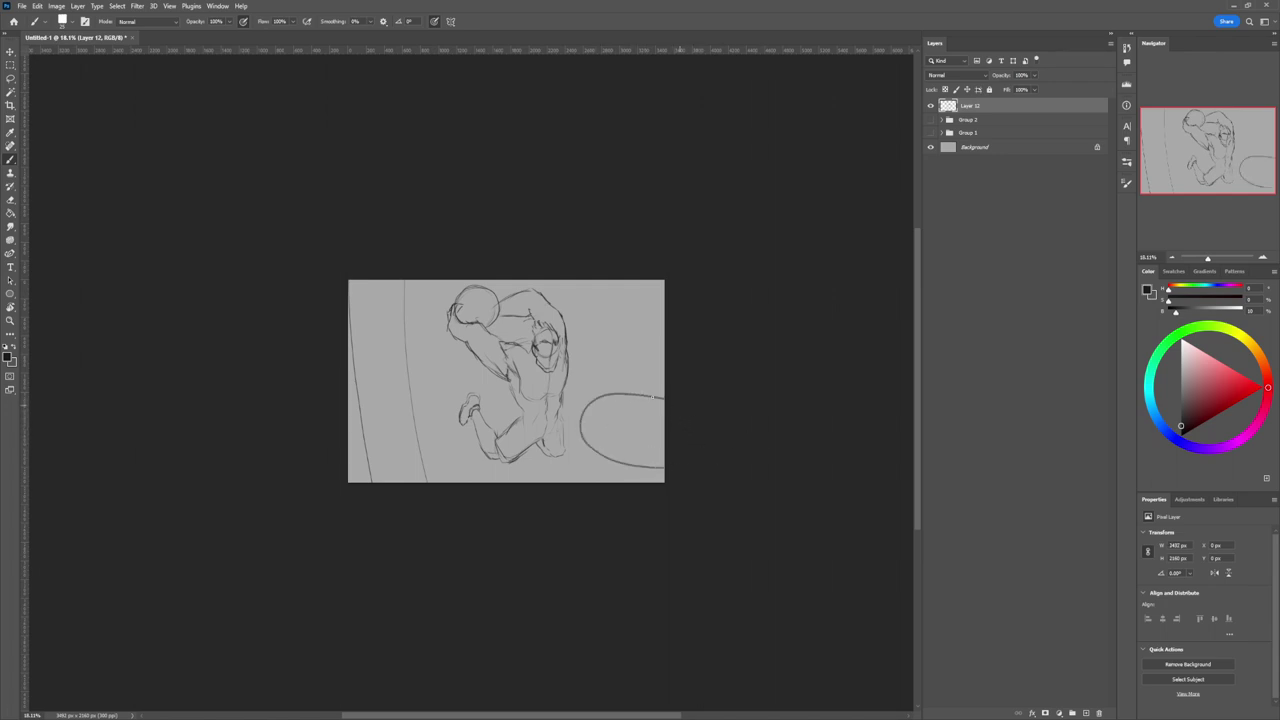
key(ctrl+z)
key(ctrl+z)
mouse_move(668, 394)
mouse_down()
mouse_move(605, 441)
mouse_move(747, 448)
mouse_move(602, 424)
mouse_move(666, 455)
mouse_up()
key(ctrl+z)
key(ctrl+z)
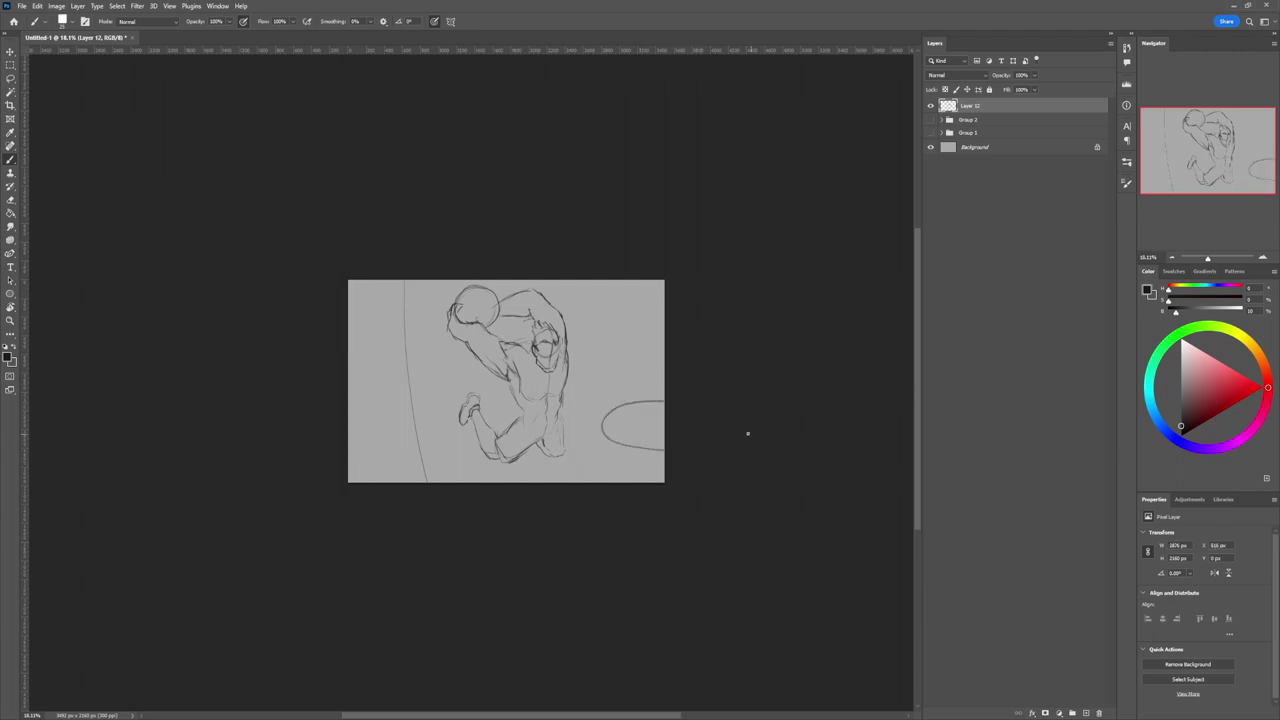
key(ctrl+z)
mouse_move(660, 397)
mouse_down()
mouse_move(598, 426)
mouse_move(664, 450)
mouse_up()
key(ctrl+z)
mouse_move(664, 400)
mouse_down()
mouse_move(594, 430)
mouse_move(630, 451)
mouse_move(727, 447)
mouse_up()
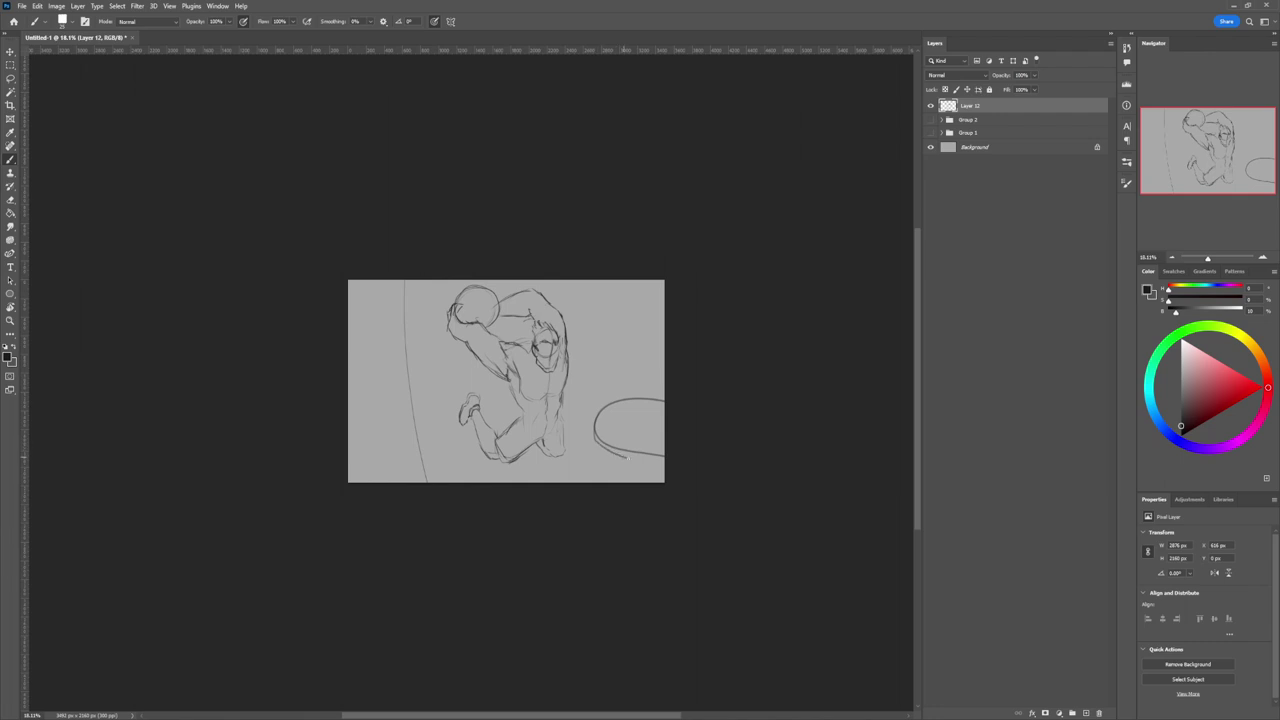
Sketch an outer contour around the hoop's ellipse to give the rim thickness.
drag(610, 451, 664, 463)
key(ctrl+z)
mouse_move(652, 408)
mouse_down()
mouse_move(674, 411)
mouse_move(640, 395)
mouse_up()
drag(624, 456, 664, 459)
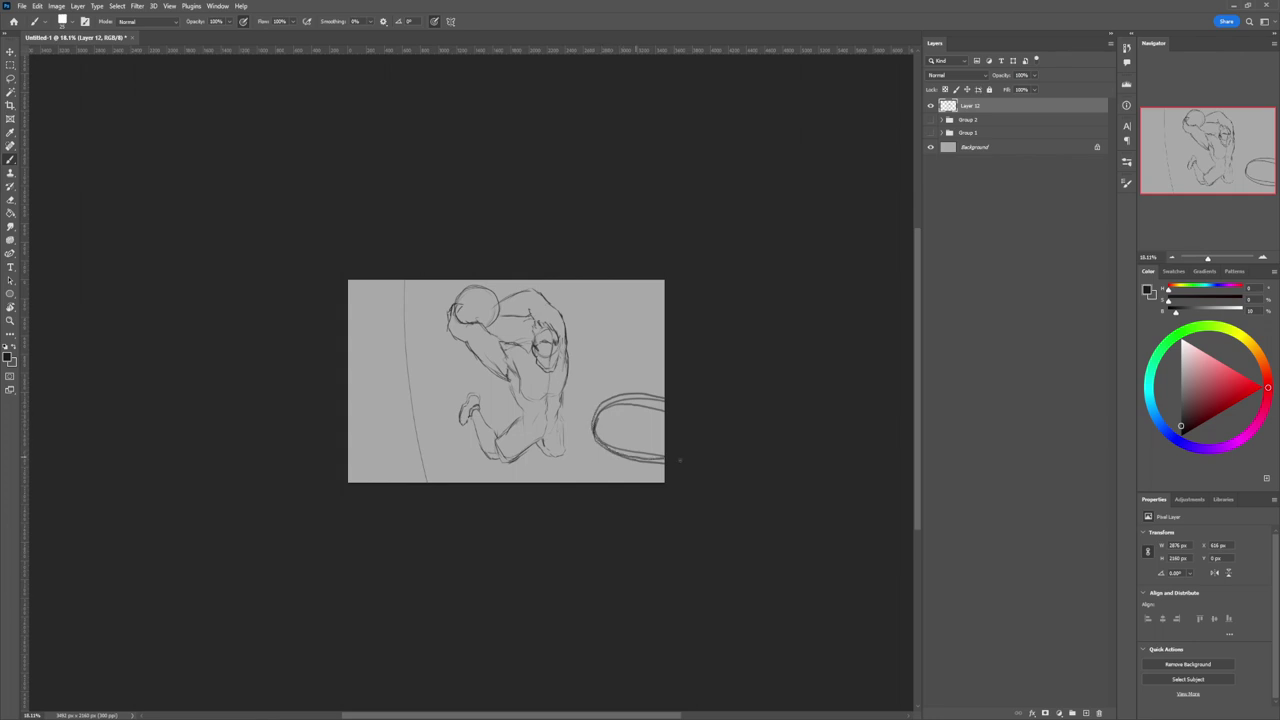
Strengthen the rim's lower edge and sketch loose net strands inside and below the hoop.
key(e)
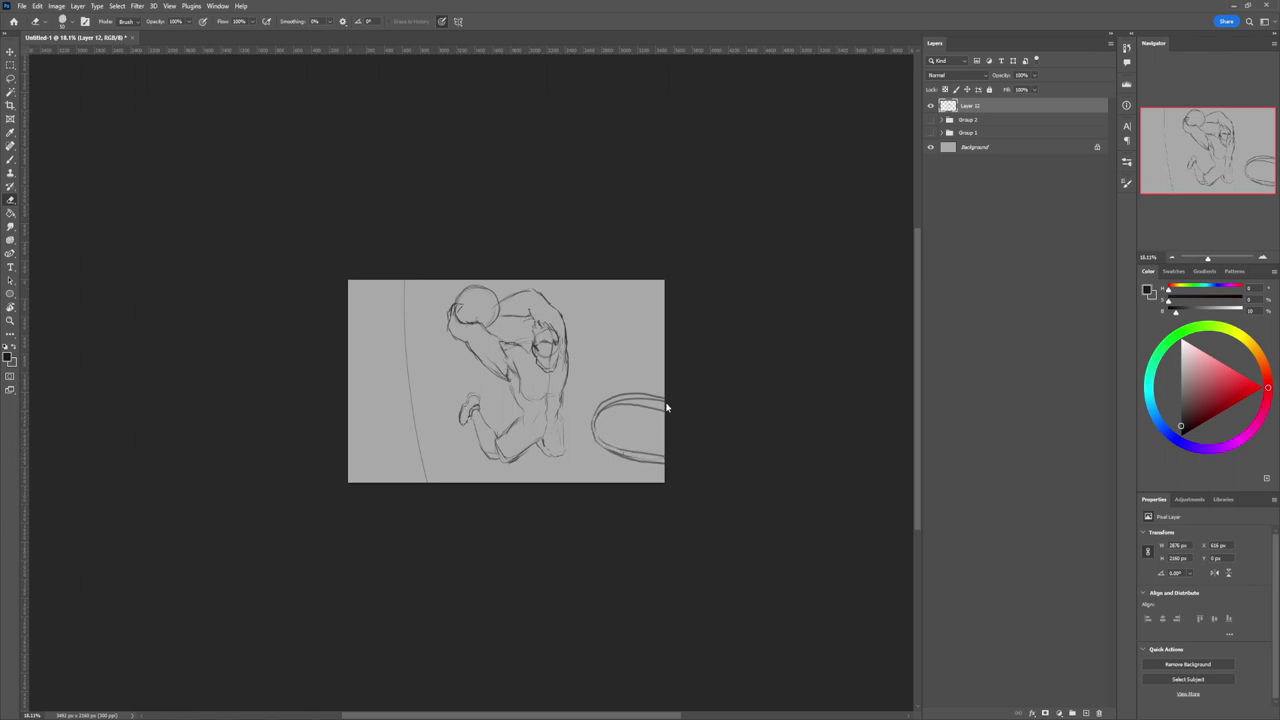
key(b)
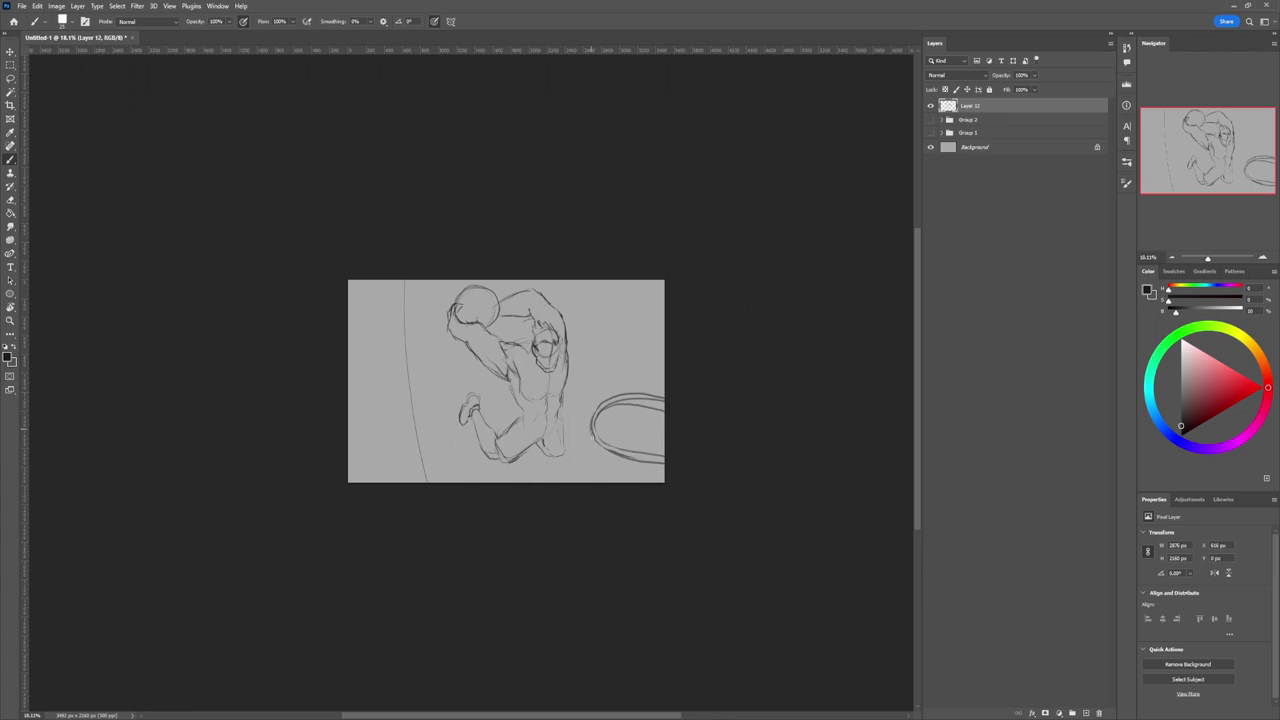
drag(608, 455, 664, 467)
mouse_move(618, 410)
mouse_down()
mouse_move(606, 456)
mouse_move(634, 483)
mouse_up()
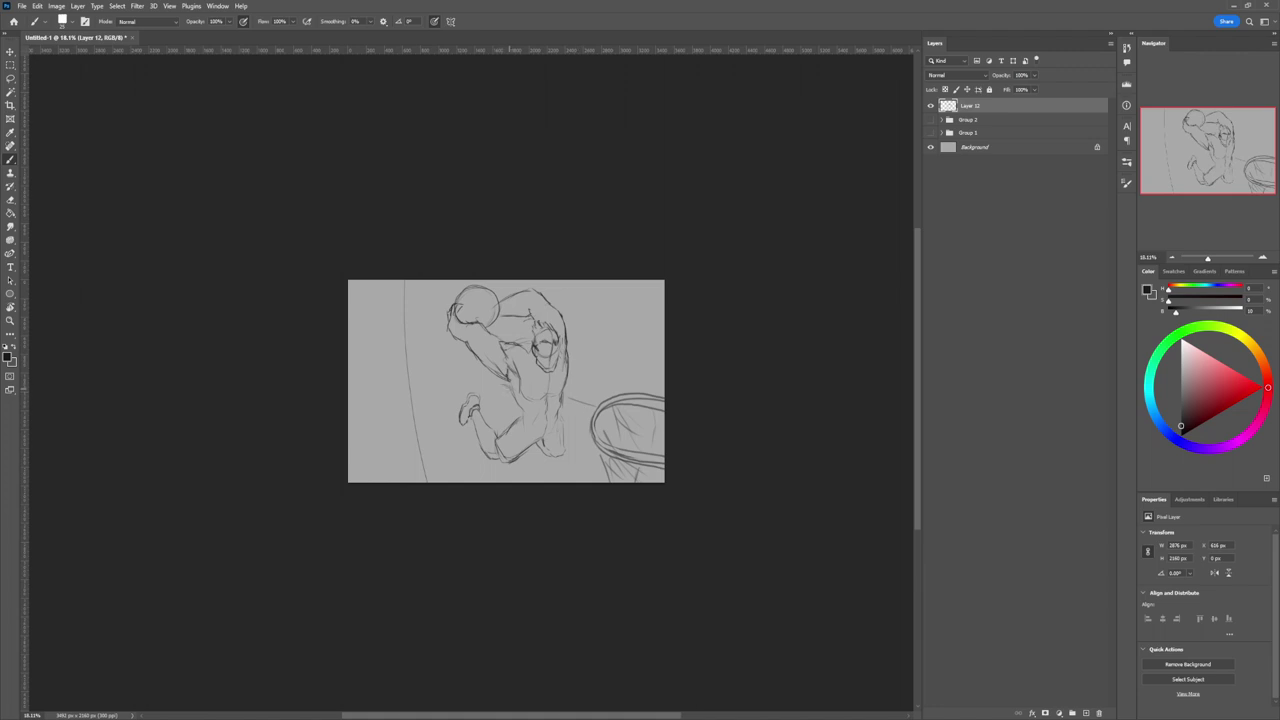
Sketch curved court lines behind the figure and a bolder long curve down the canvas near its left edge.
drag(504, 383, 412, 368)
drag(351, 292, 372, 458)
key(ctrl+z)
drag(351, 281, 366, 482)
key(ctrl+z)
drag(357, 281, 362, 438)
key(ctrl+z)
drag(355, 284, 380, 488)
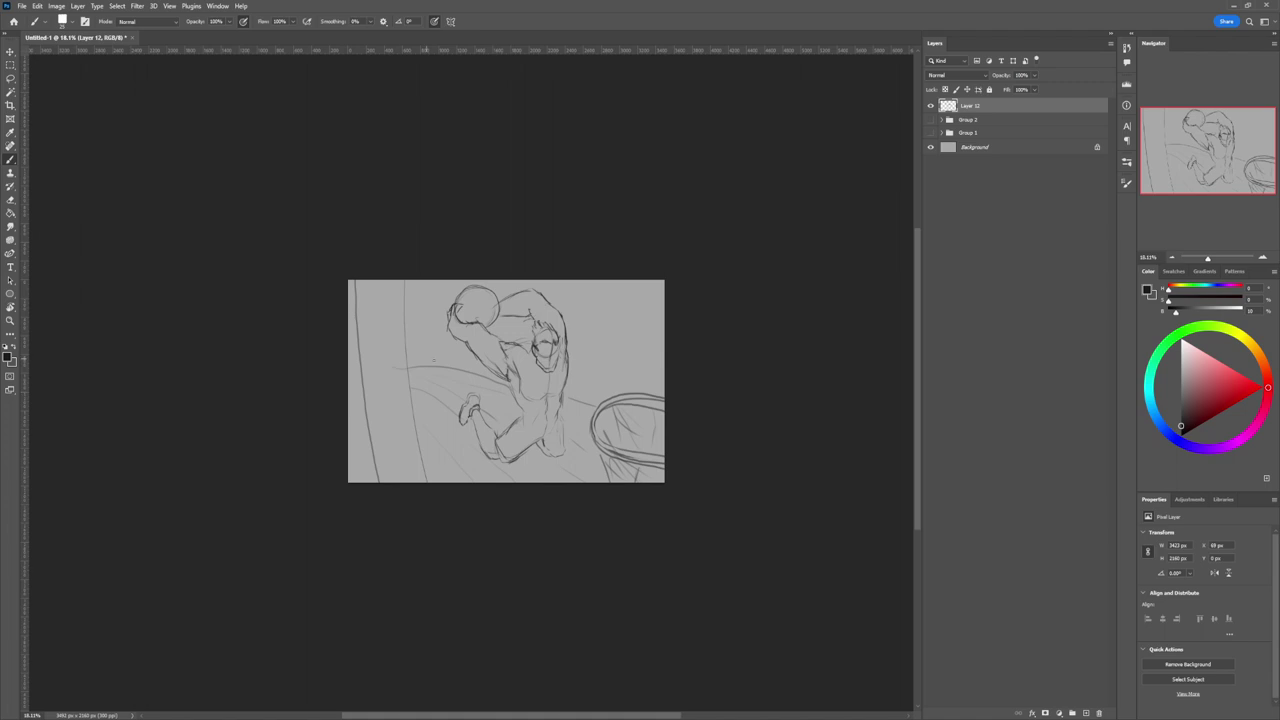
Add another court curve beside the figure, and sketch sweeping background curves around the ball and above the hoop.
drag(421, 355, 464, 364)
drag(586, 314, 596, 356)
drag(590, 425, 563, 448)
drag(602, 315, 617, 351)
mouse_move(452, 298)
mouse_down()
mouse_move(463, 282)
mouse_move(506, 306)
mouse_move(504, 324)
mouse_move(534, 294)
mouse_move(578, 286)
mouse_move(649, 355)
mouse_move(600, 410)
mouse_up()
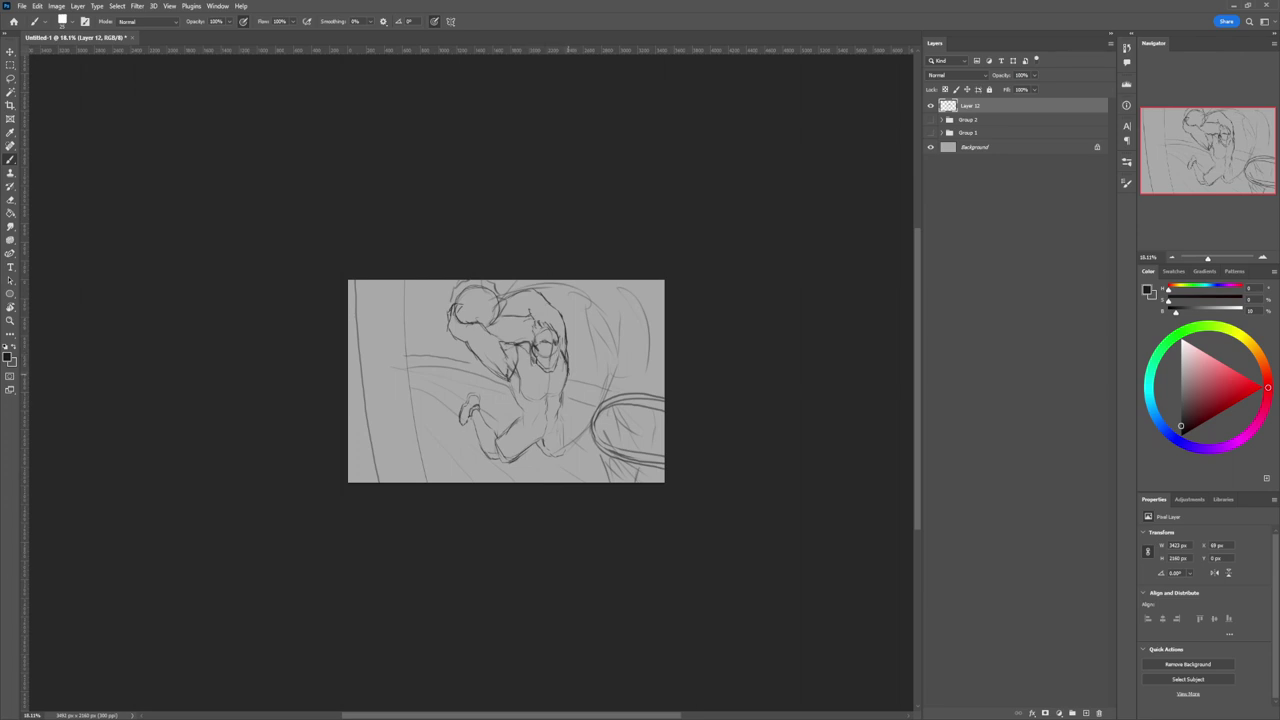
Sketch the jersey's edges on the torso and letter "NOXUS" across the chest.
mouse_move(512, 381)
mouse_down()
mouse_move(534, 436)
mouse_move(561, 431)
mouse_up()
key(z)
drag(552, 381, 592, 349)
key(b)
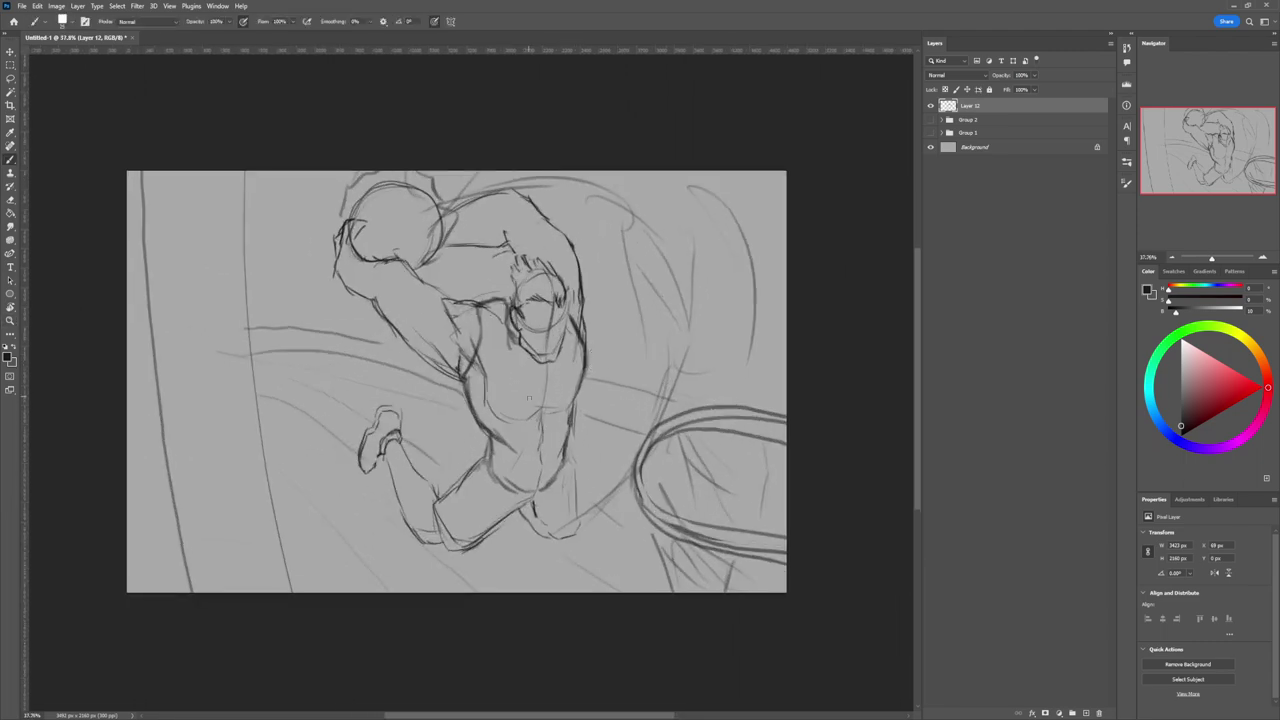
drag(519, 377, 518, 403)
drag(536, 381, 535, 383)
key(ctrl+z)
key(z)
drag(567, 386, 508, 386)
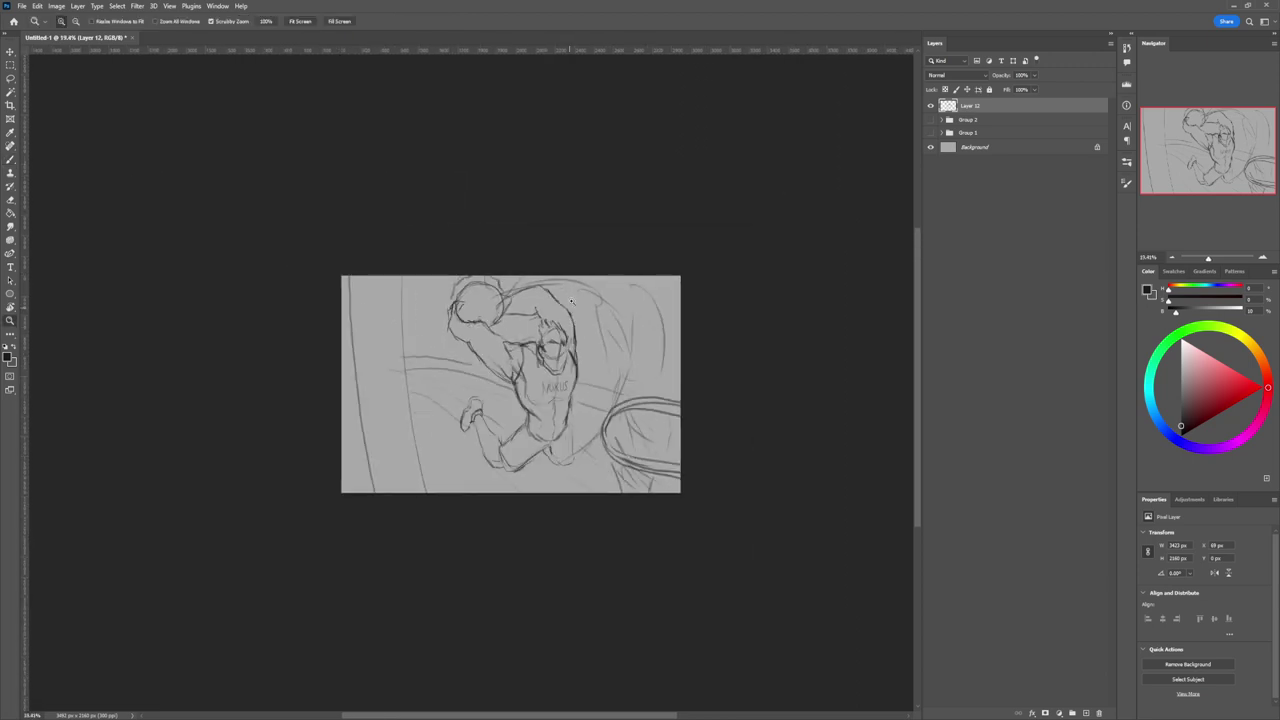
Erase the construction circle and stray lines inside the lower half of the face.
scroll(571, 300, up, 3)
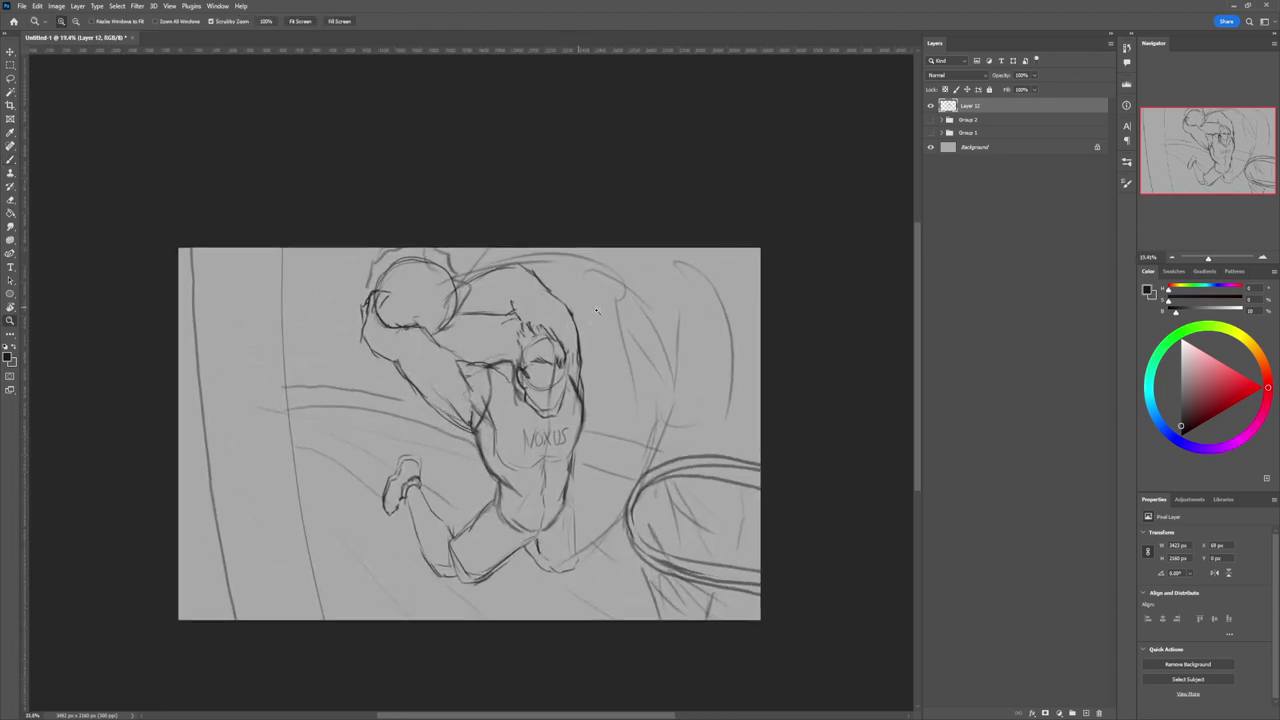
scroll(596, 311, up, 5)
key(b)
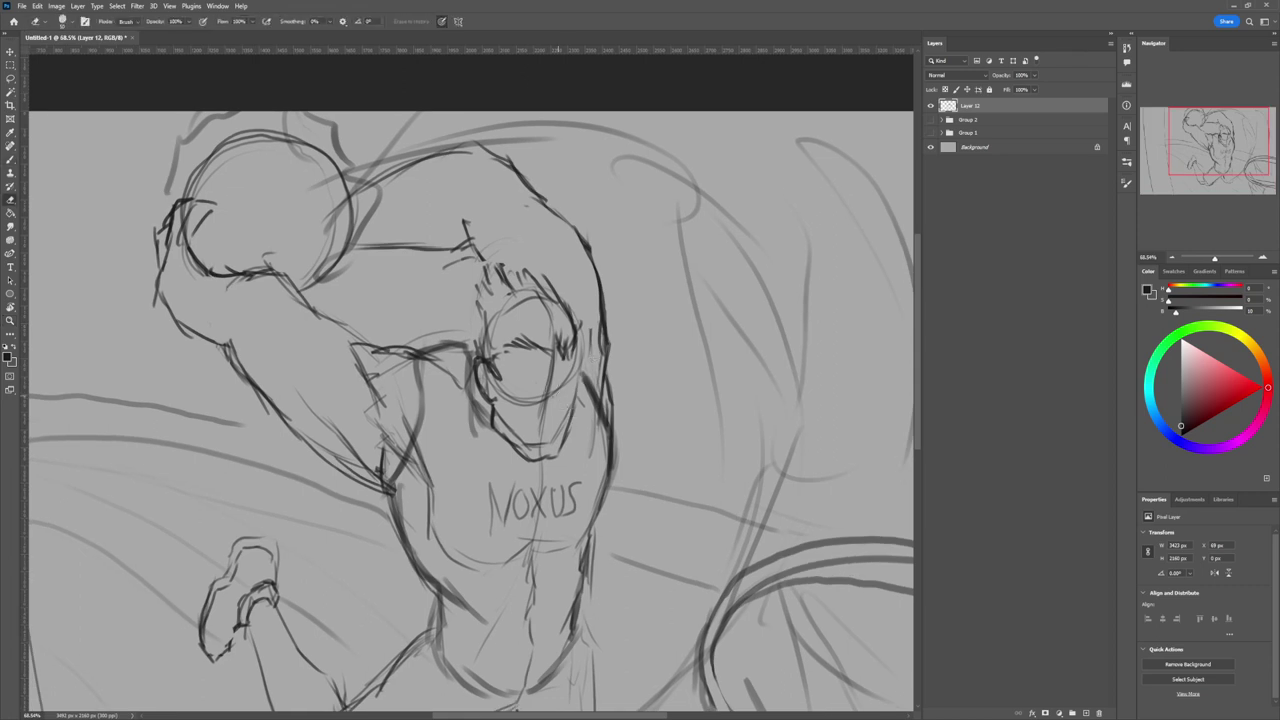
mouse_move(546, 383)
mouse_down()
mouse_move(539, 428)
mouse_move(547, 408)
mouse_move(514, 402)
mouse_move(561, 380)
mouse_up()
mouse_move(560, 428)
mouse_down()
mouse_move(522, 445)
mouse_move(505, 421)
mouse_move(530, 449)
mouse_up()
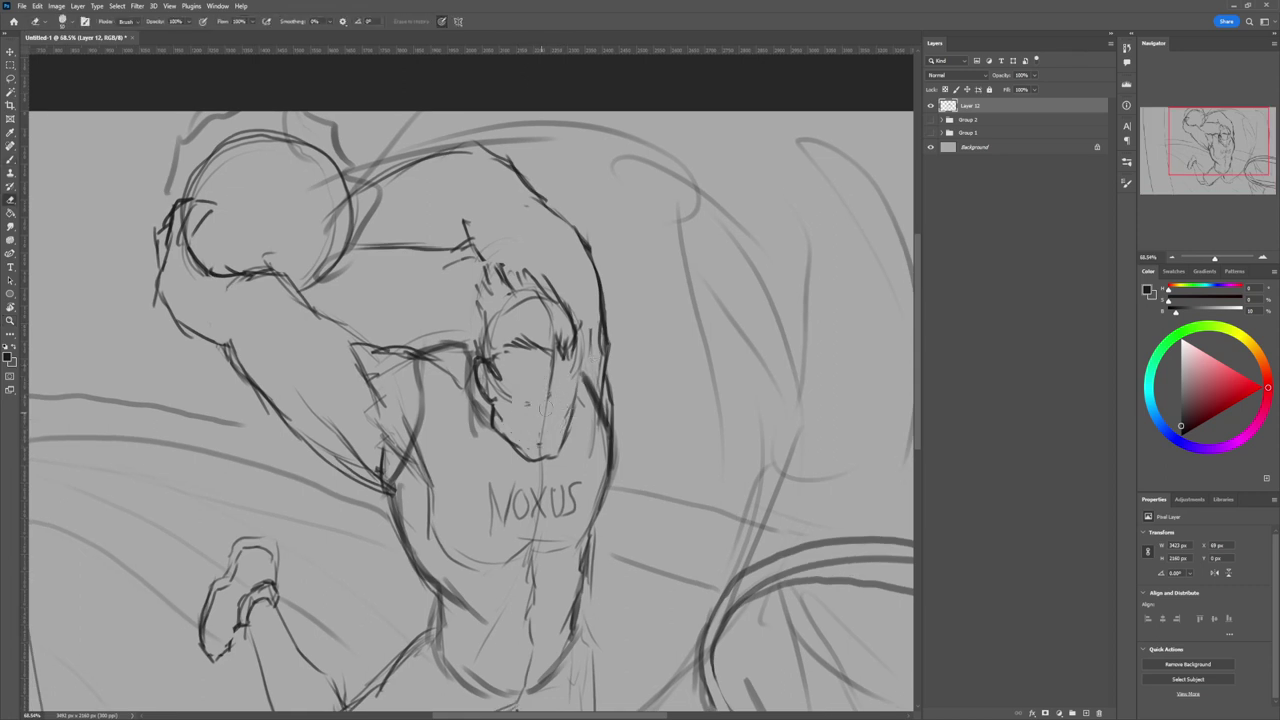
Sketch the face's angry eyebrows, eyes and nose, and refine the jaw's outer contour.
key(b)
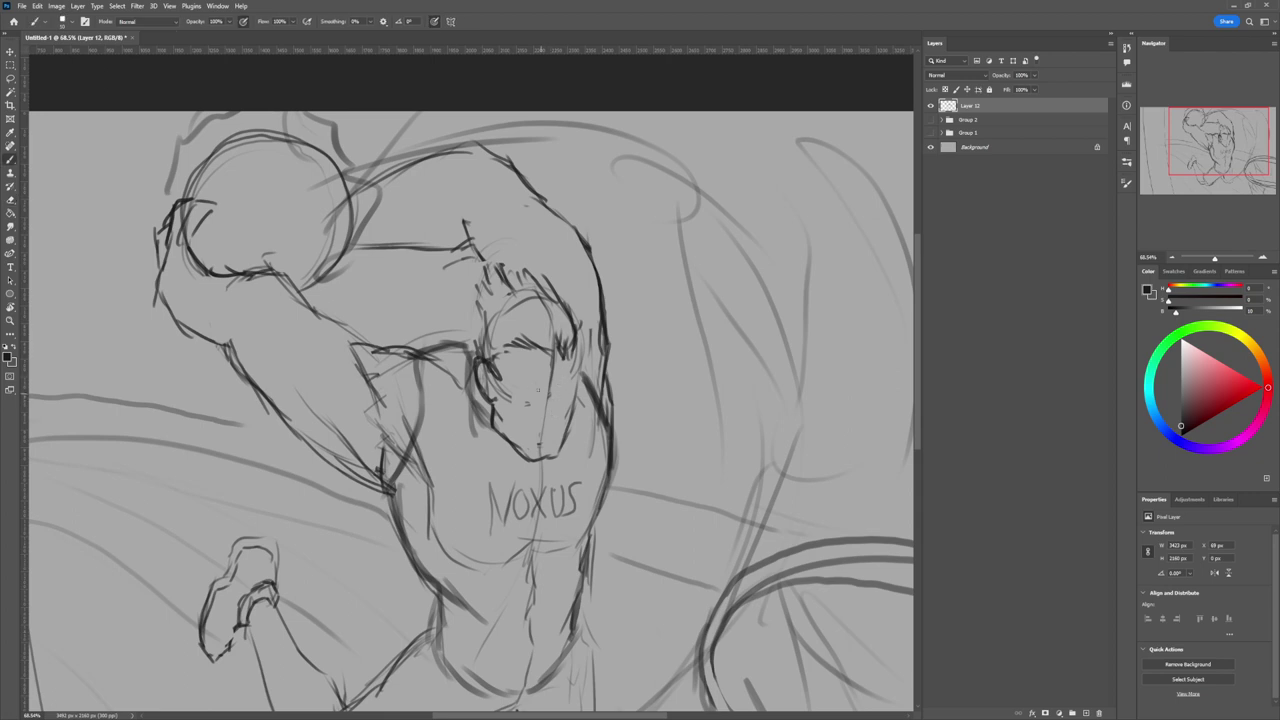
mouse_move(520, 384)
mouse_down()
mouse_move(547, 391)
mouse_move(580, 376)
mouse_up()
drag(559, 391, 555, 407)
drag(569, 402, 566, 420)
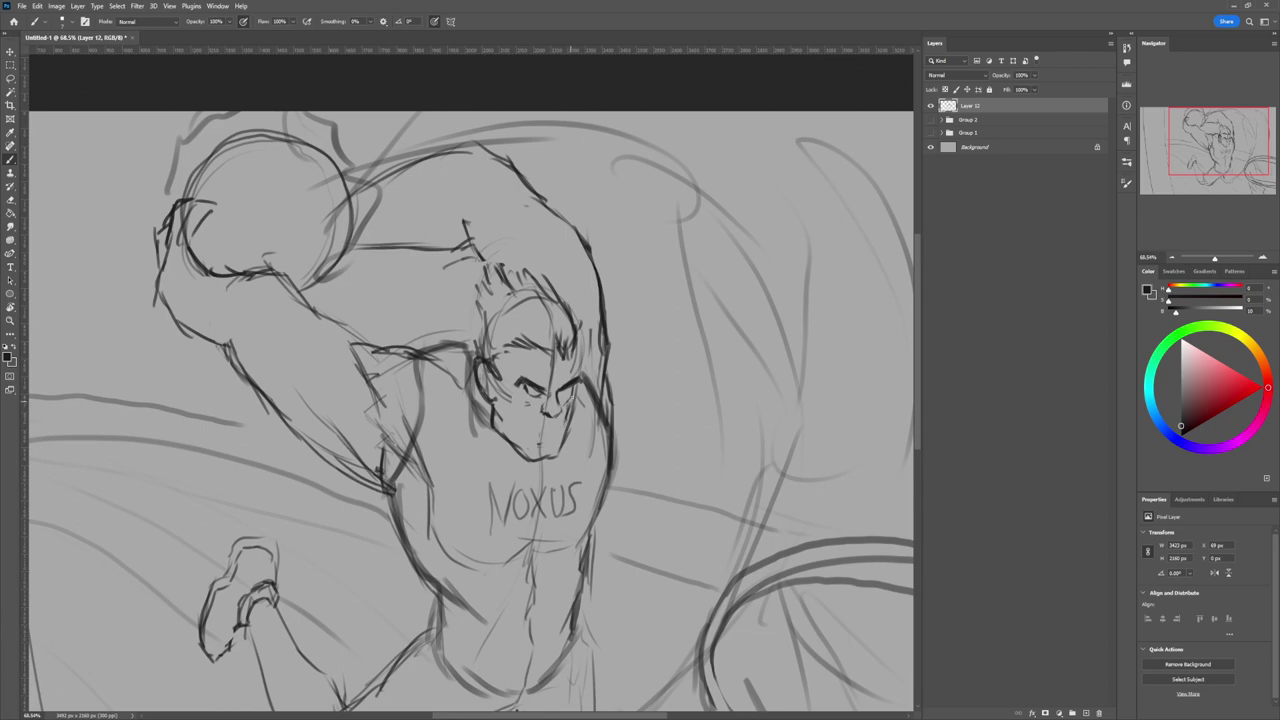
drag(564, 414, 558, 448)
key(e)
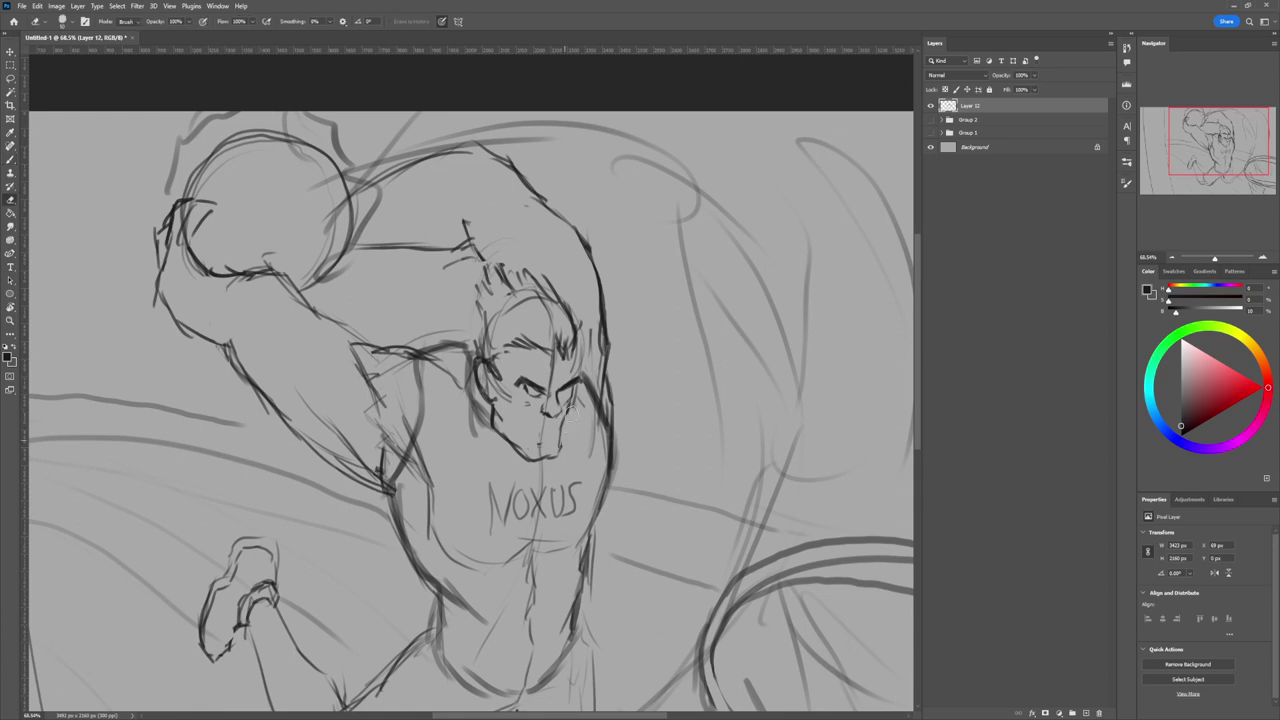
key(b)
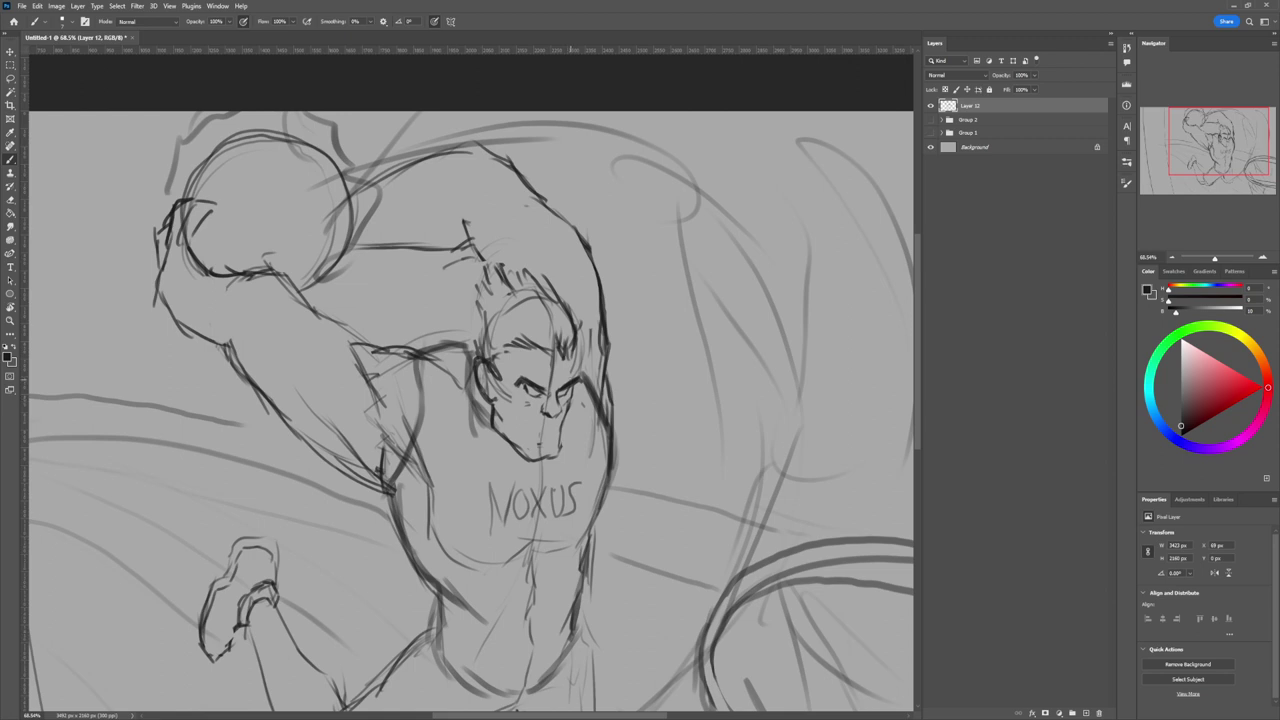
Lasso and transform the eyes, nudging the one nearer the hoop slightly outward, and deselect.
key(l)
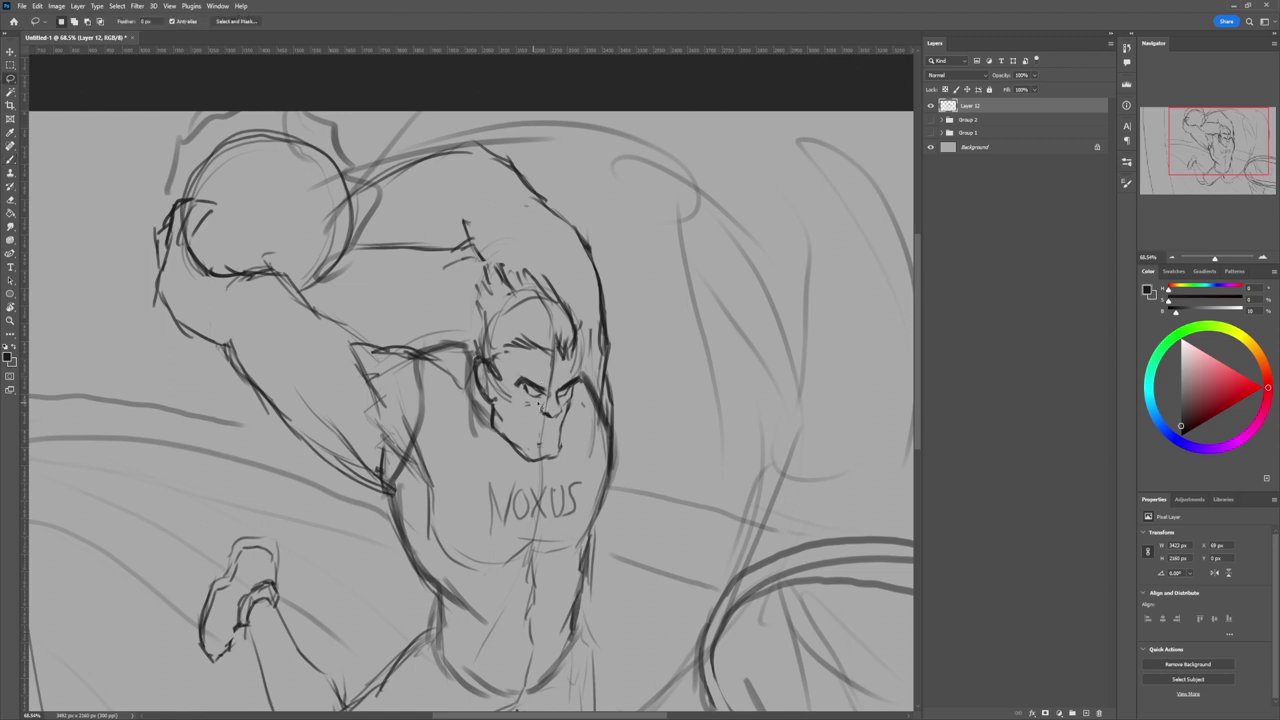
mouse_move(498, 372)
mouse_down()
mouse_move(540, 378)
mouse_move(571, 352)
mouse_move(535, 378)
mouse_up()
key(ctrl+t)
key(Return)
key(ctrl+t)
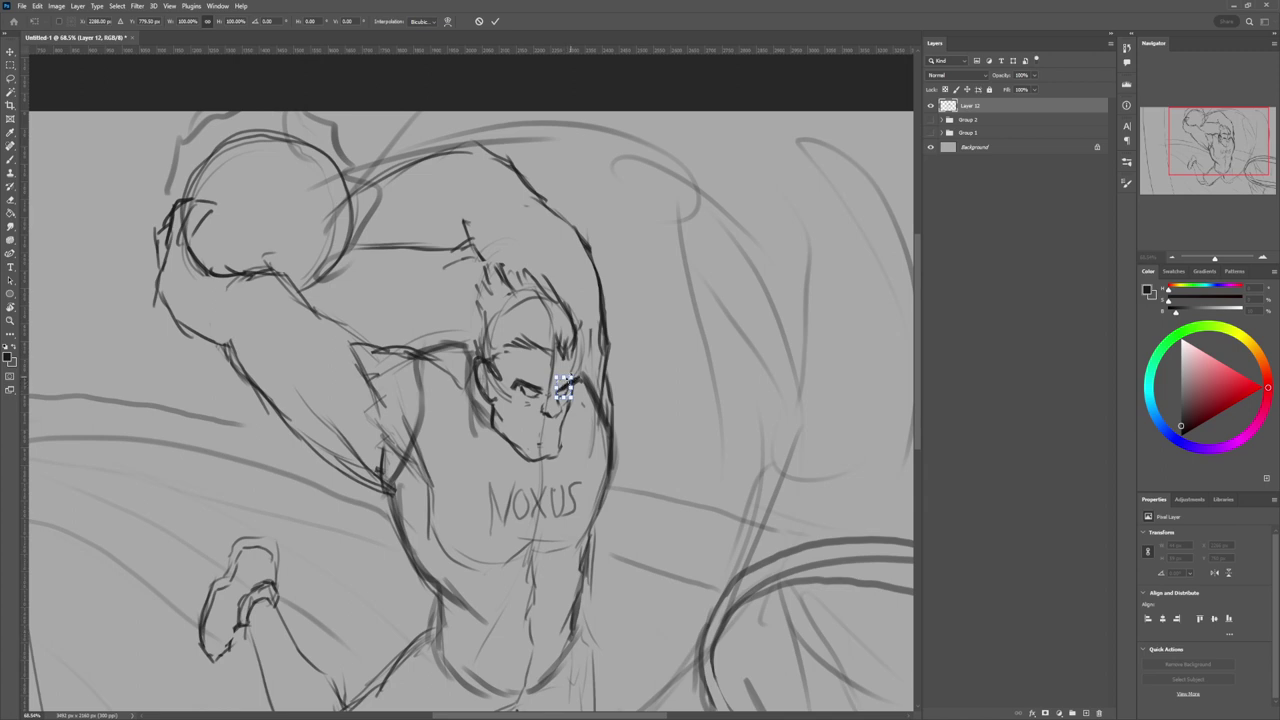
drag(568, 386, 571, 386)
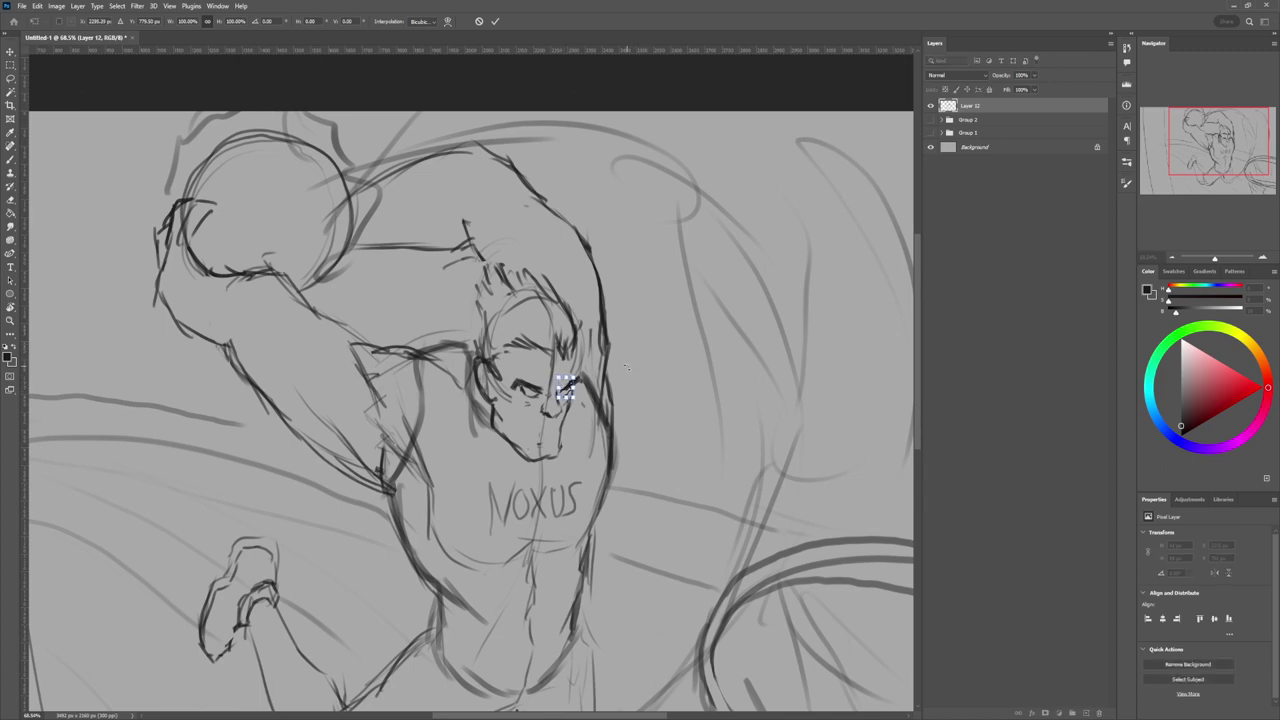
key(Return)
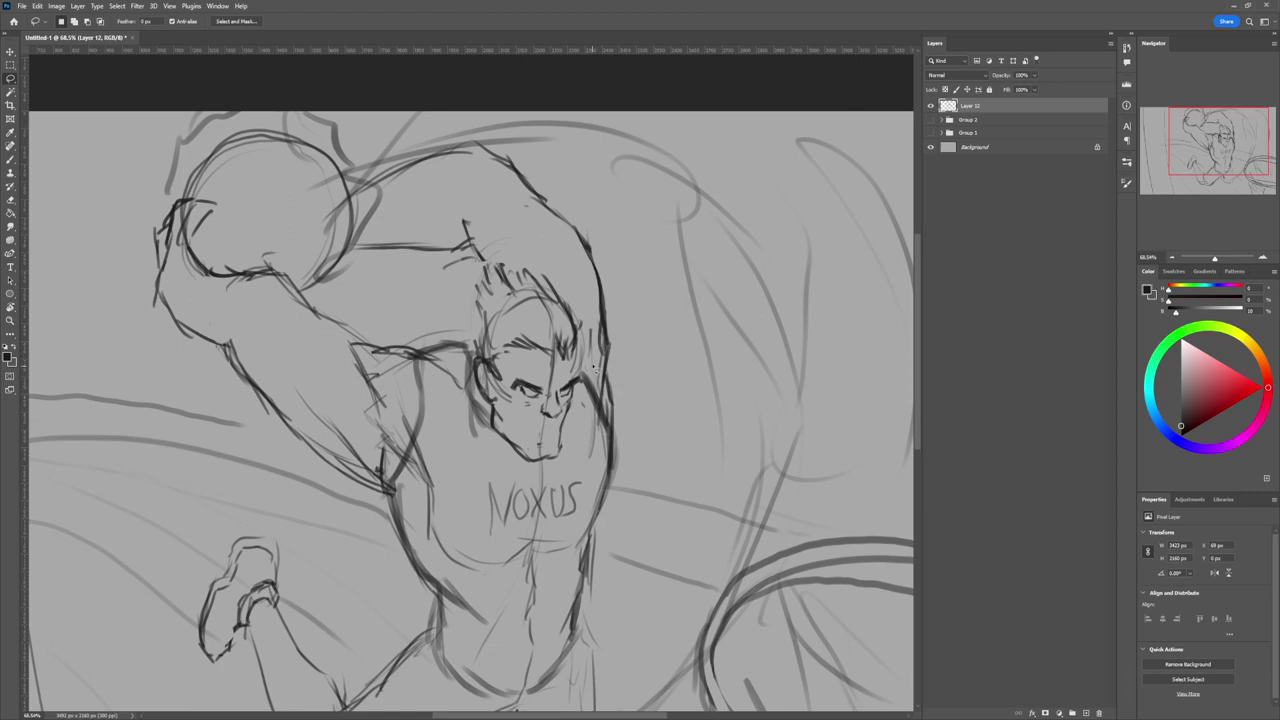
key(ctrl+d)
Sketch a snarling mouth with bared teeth and a cheek crease, cleaning up the lines with the eraser.
key(b)
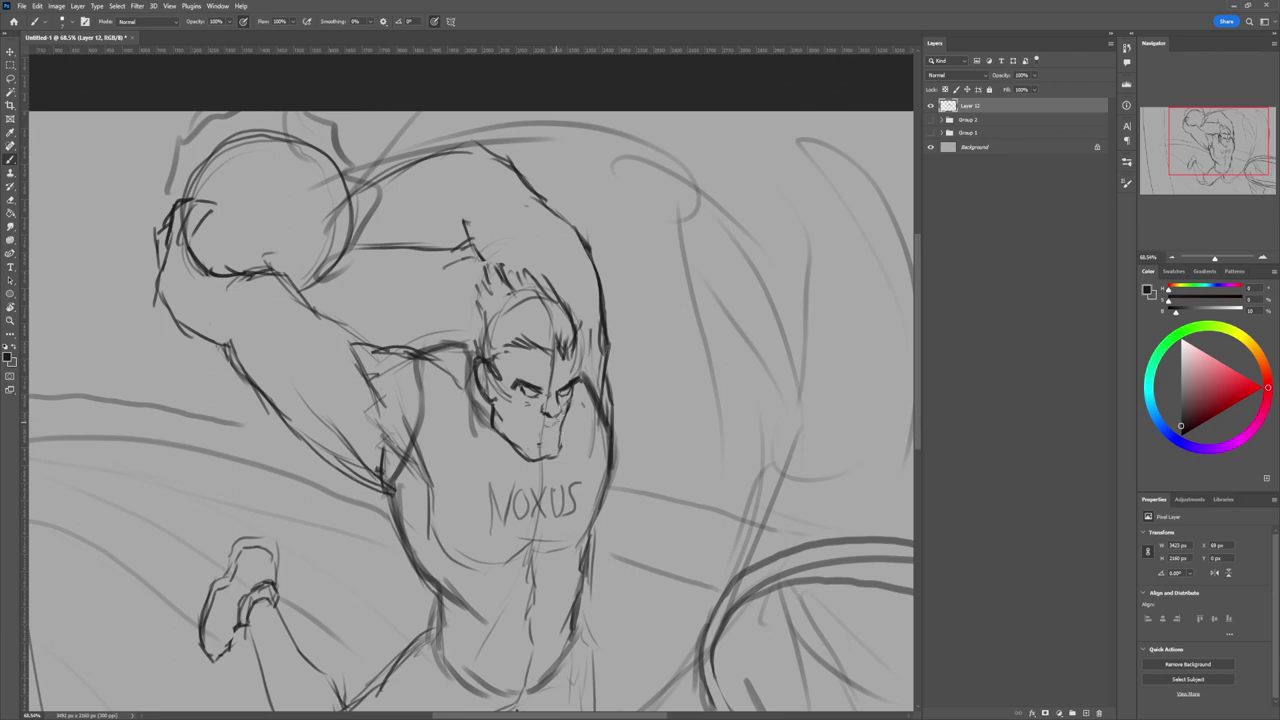
drag(541, 426, 559, 421)
drag(533, 422, 521, 437)
key(e)
key(bracketright)
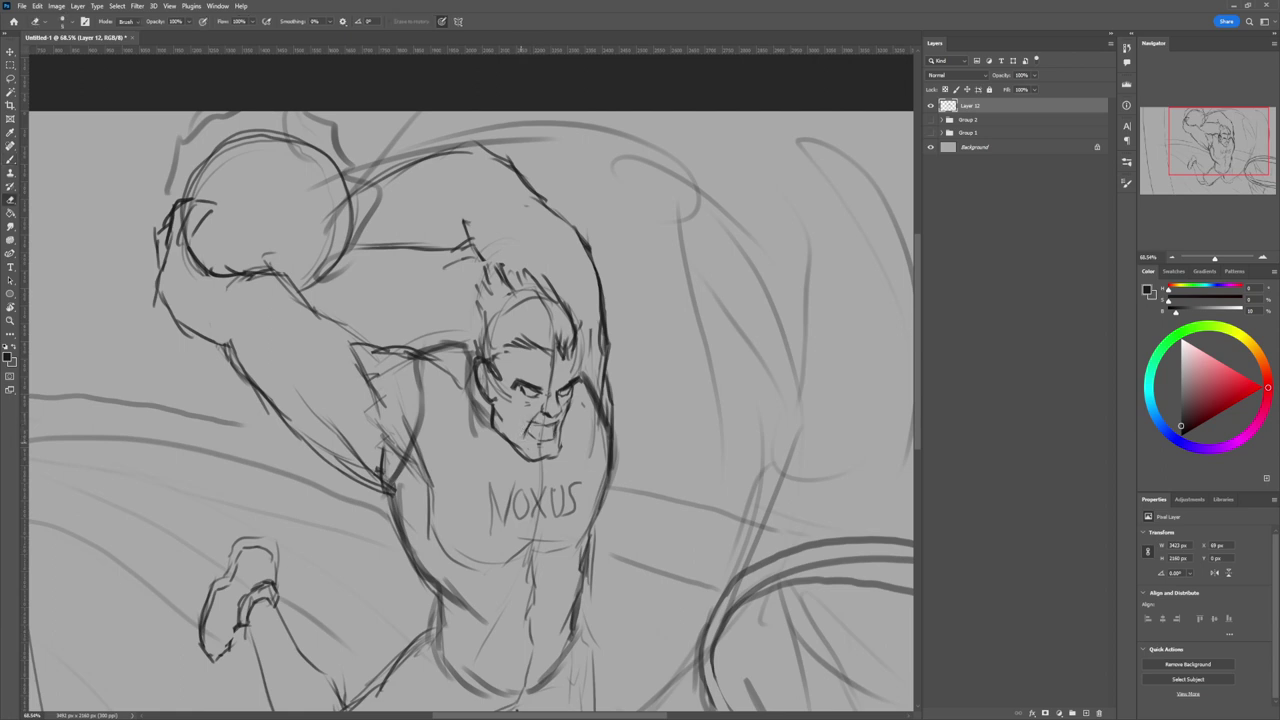
key(bracketright)
key(b)
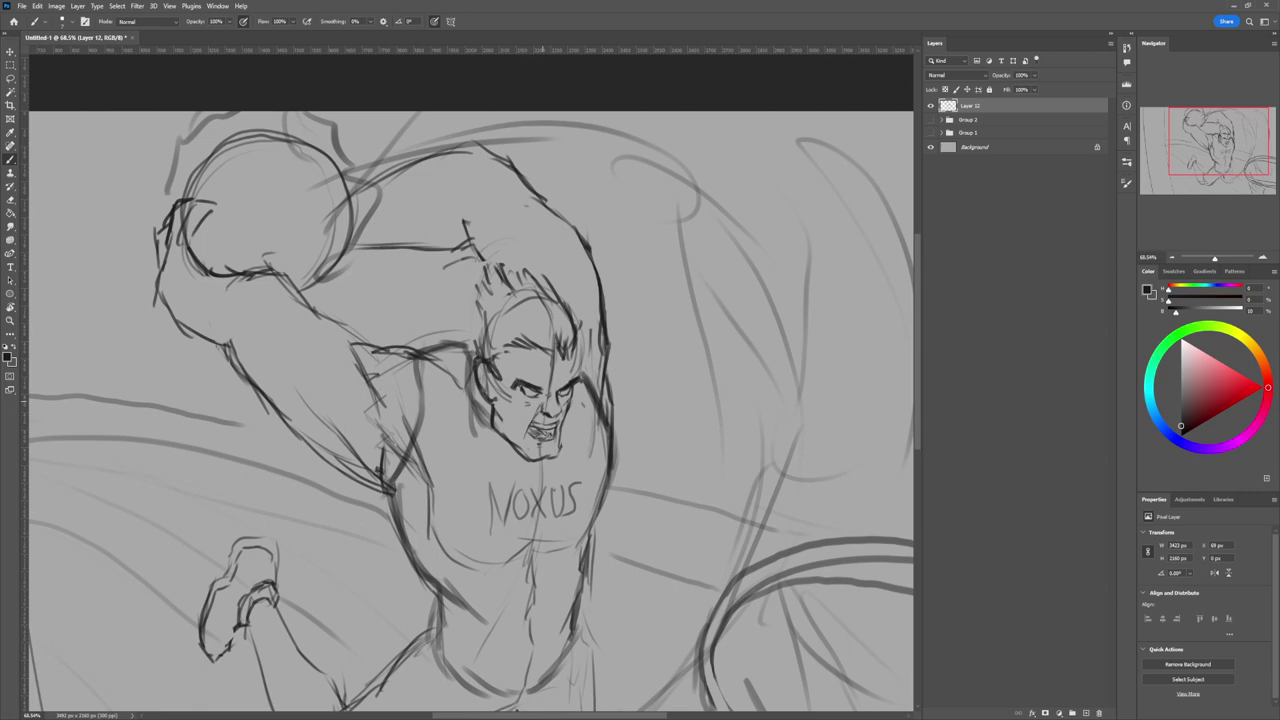
Refine the cheek crease beside the snarling mouth and redraw the jaw contour, cleaning up stray lines with the eraser.
key(e)
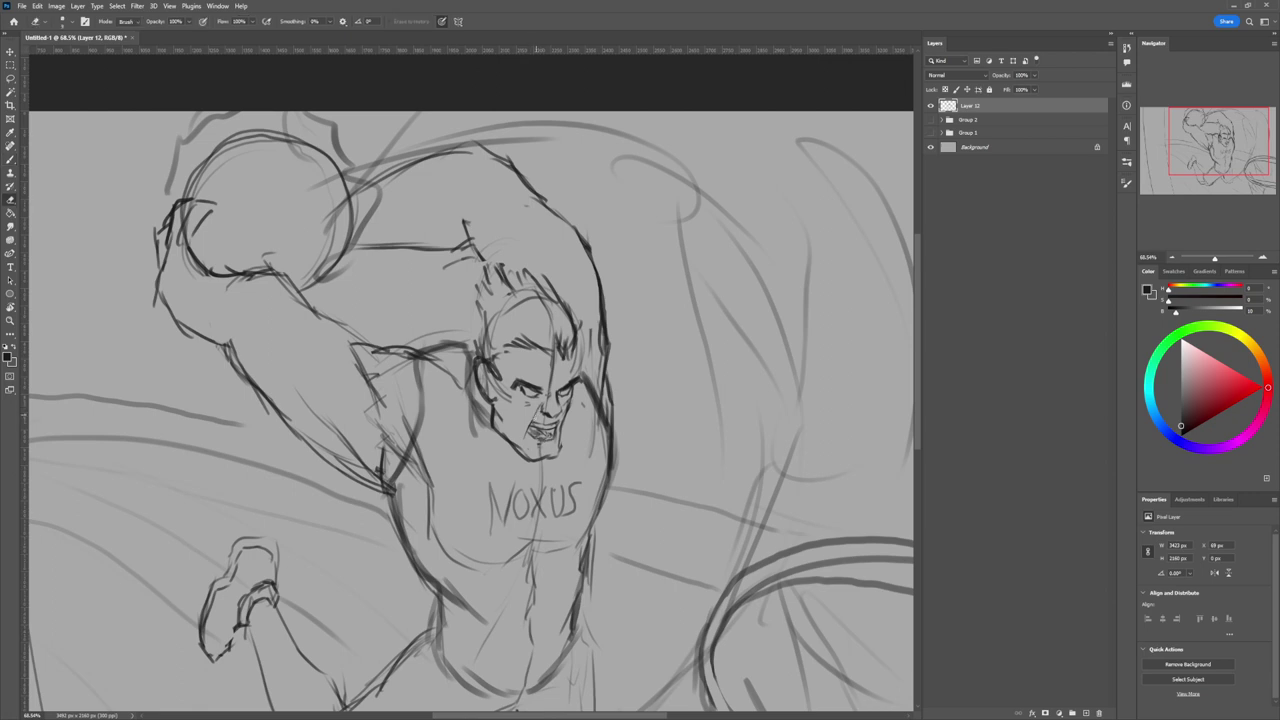
key(b)
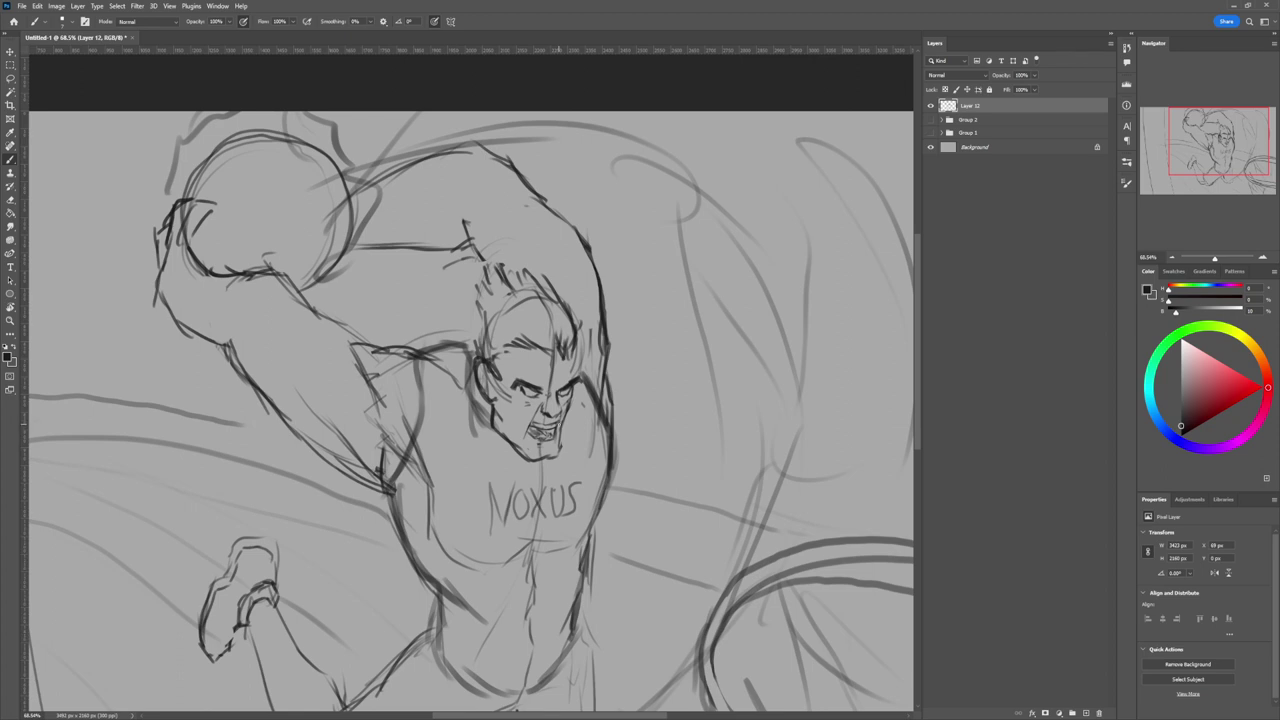
drag(529, 424, 526, 440)
key(e)
drag(525, 440, 524, 419)
key(b)
key(e)
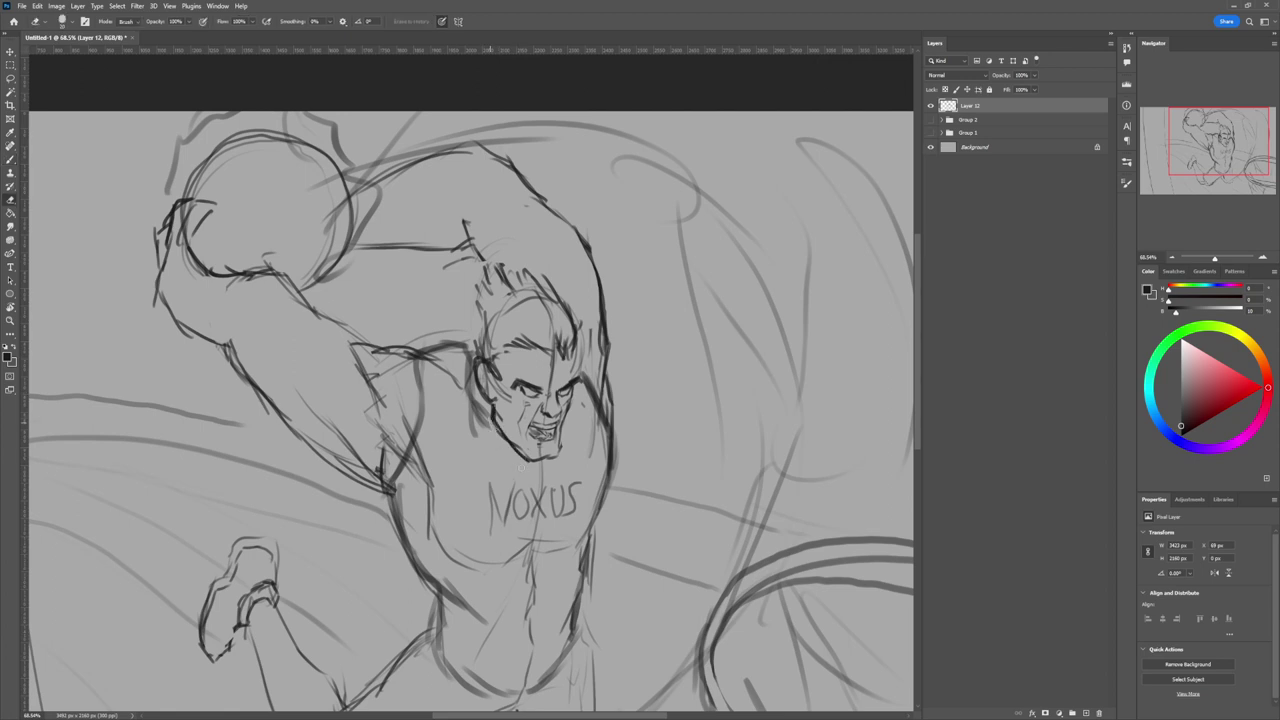
drag(489, 413, 528, 458)
key(b)
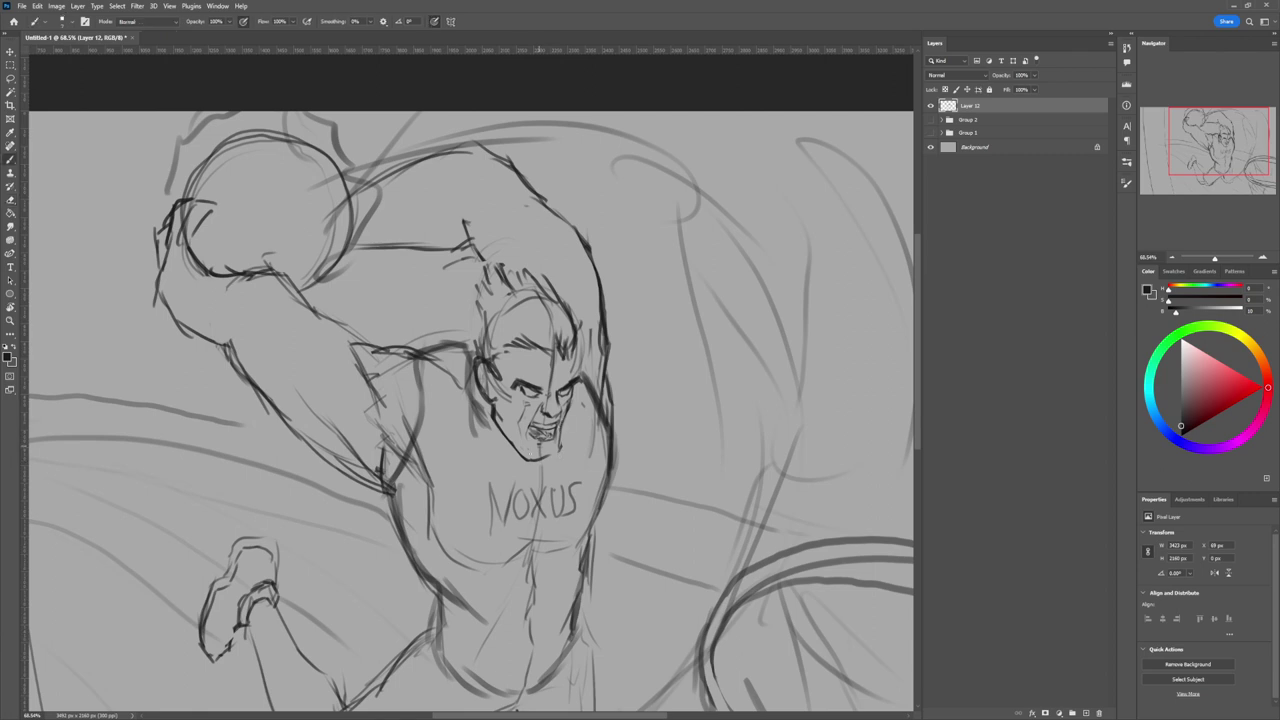
mouse_move(529, 462)
mouse_down()
mouse_move(553, 455)
mouse_move(480, 429)
mouse_up()
Lasso the snarling mouth and transform it to be taller and slightly wider, with a small rotation.
key(z)
alt+click(620, 385)
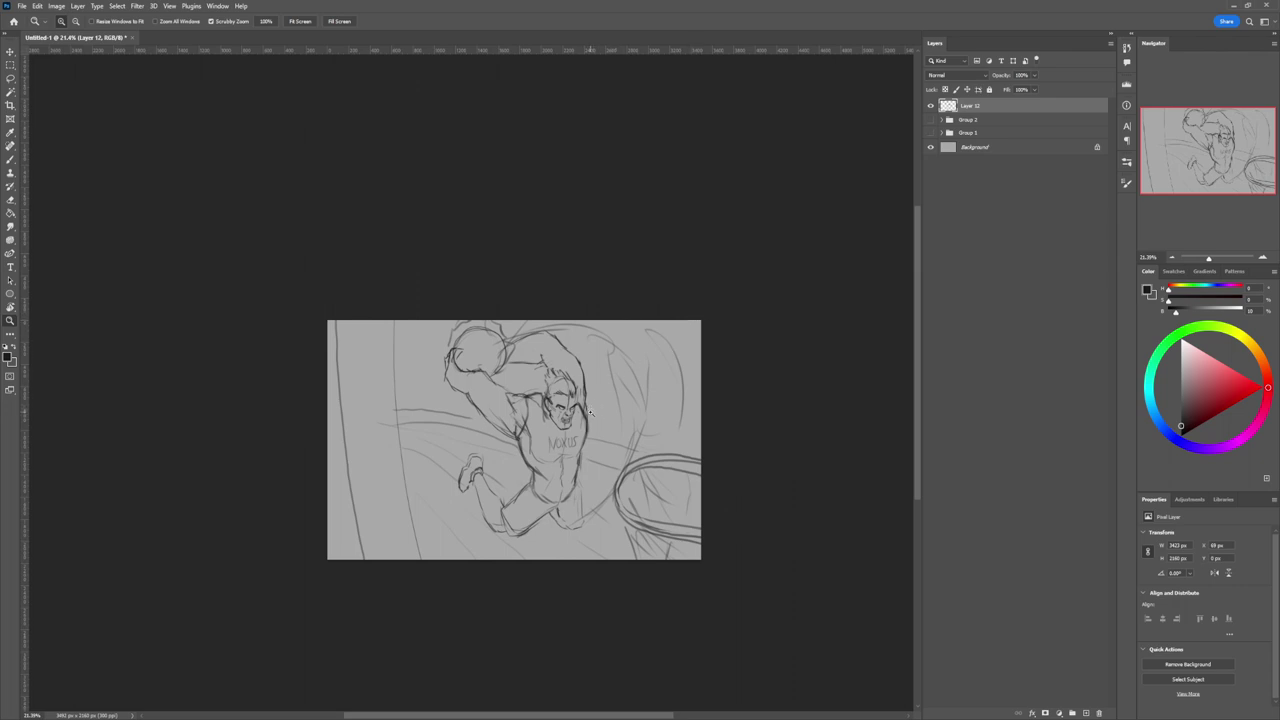
drag(578, 425, 613, 401)
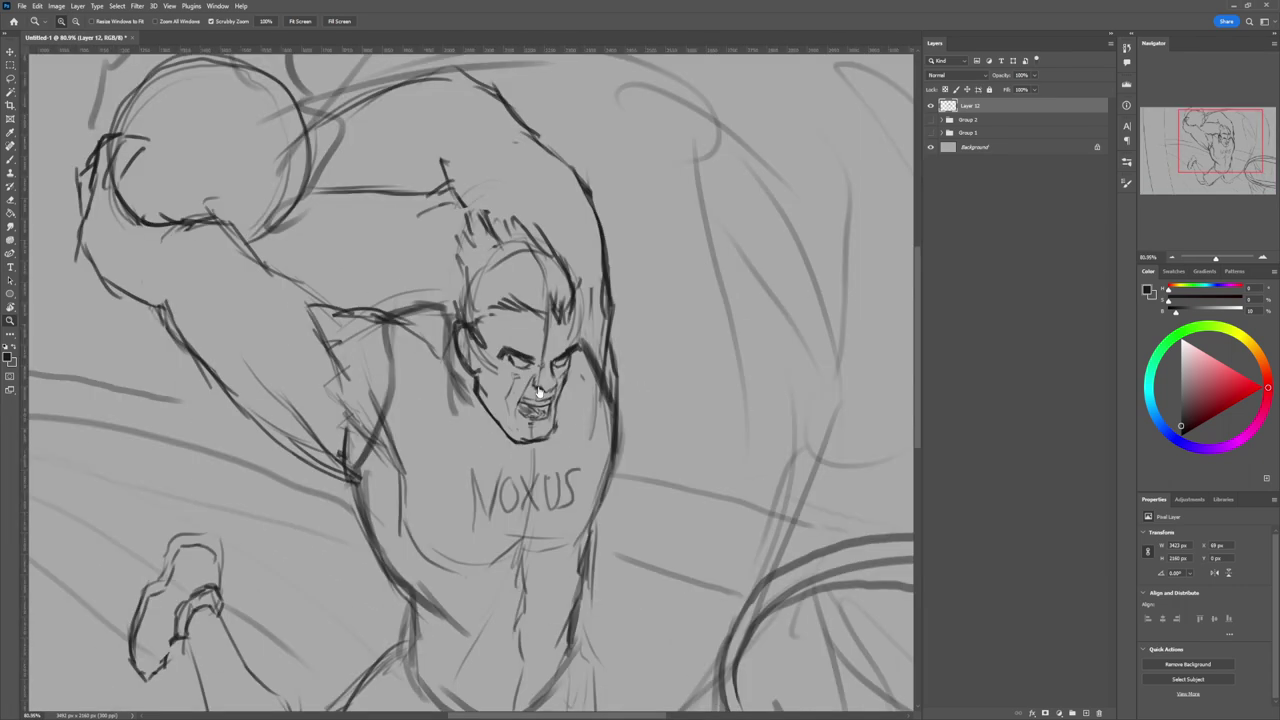
key(l)
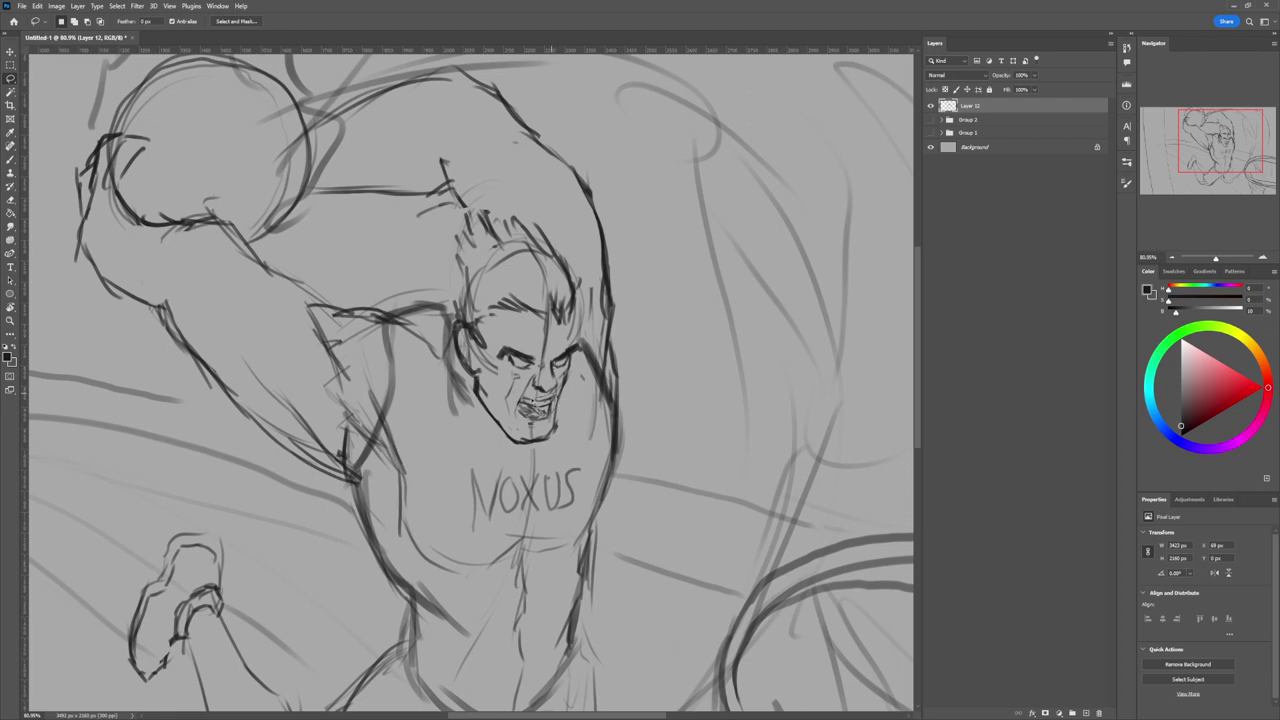
mouse_move(518, 408)
mouse_down()
mouse_move(530, 430)
mouse_move(554, 420)
mouse_move(517, 398)
mouse_up()
key(ctrl+t)
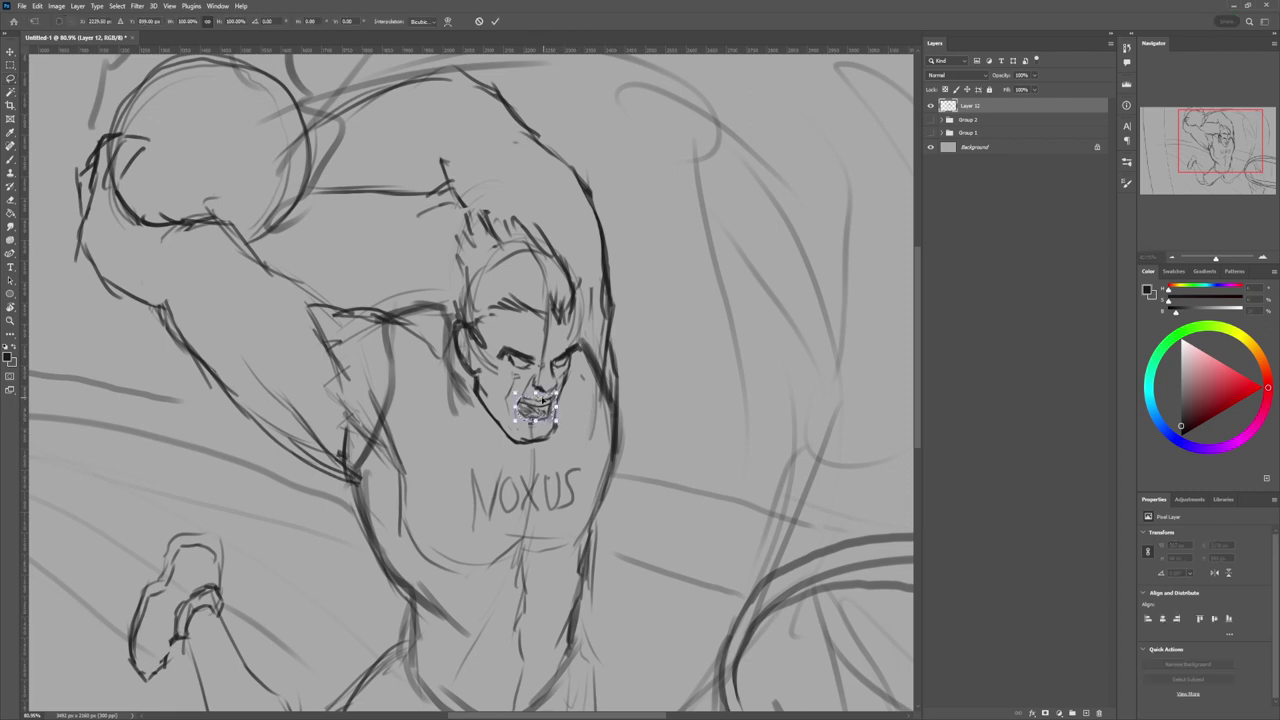
drag(535, 391, 535, 383)
key(Return)
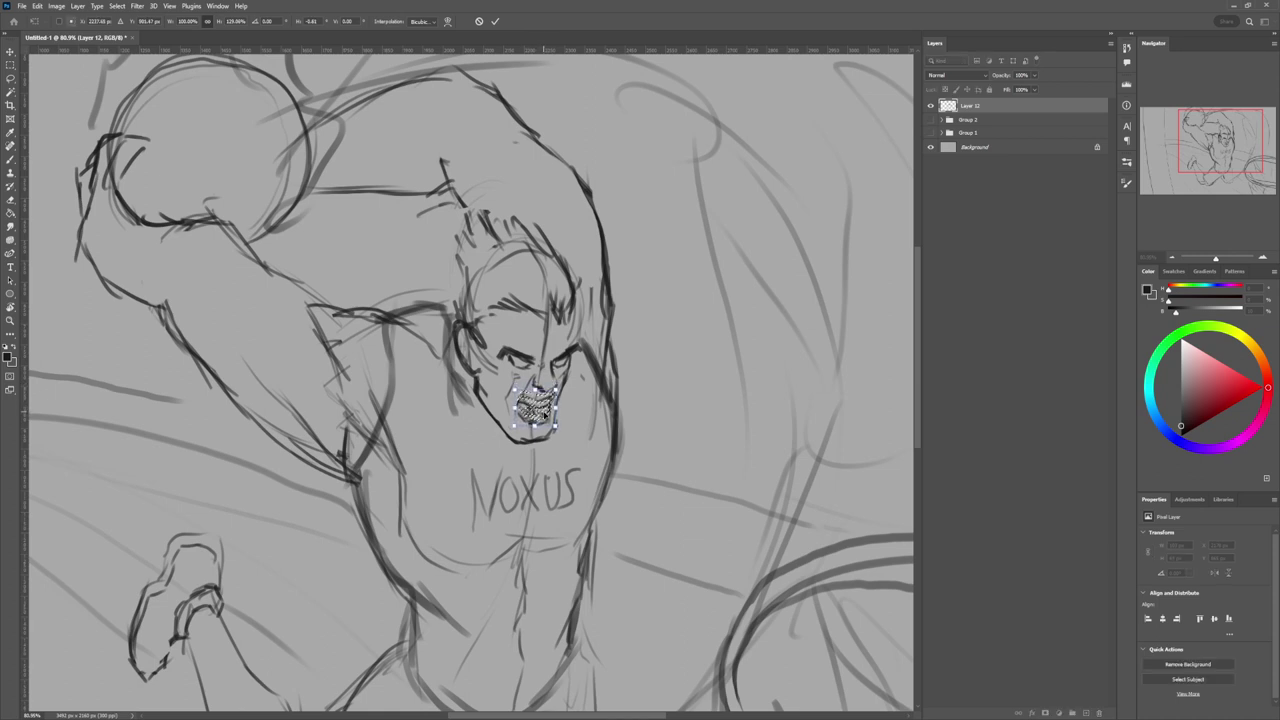
mouse_move(516, 408)
mouse_down()
mouse_move(506, 396)
mouse_move(507, 410)
mouse_move(544, 413)
mouse_move(563, 375)
mouse_move(510, 389)
mouse_move(520, 407)
mouse_up()
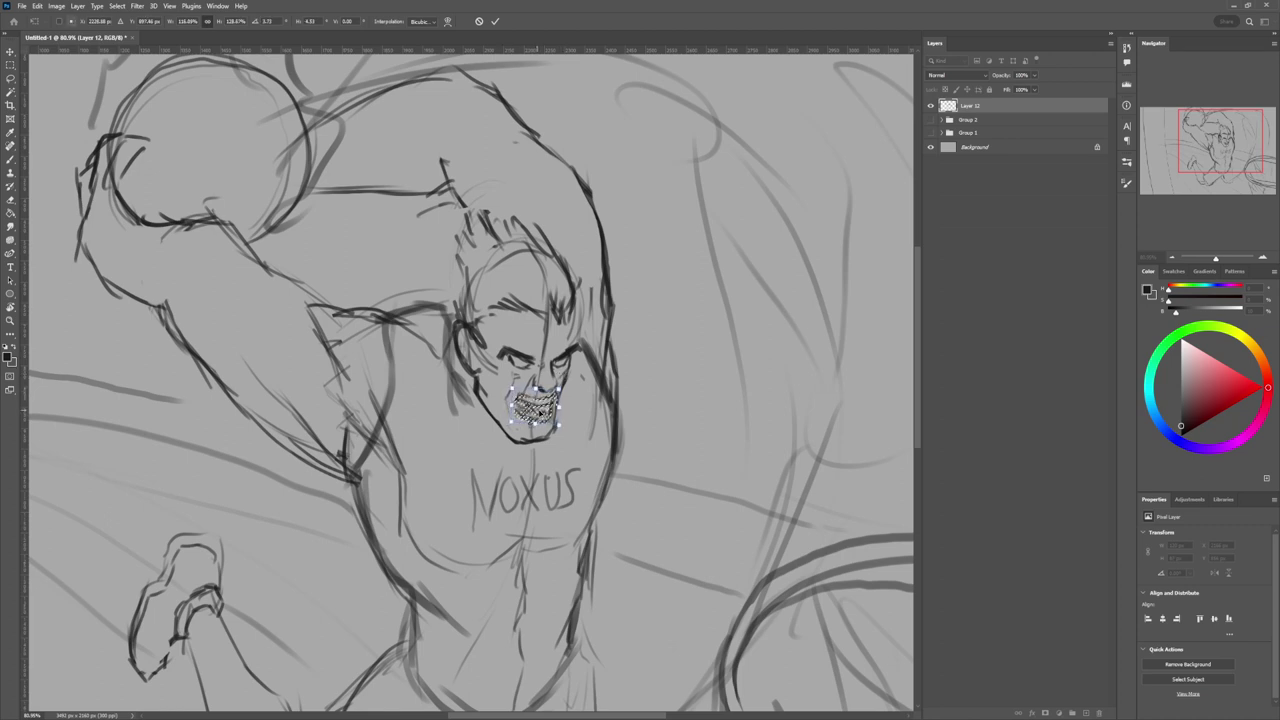
key(Return)
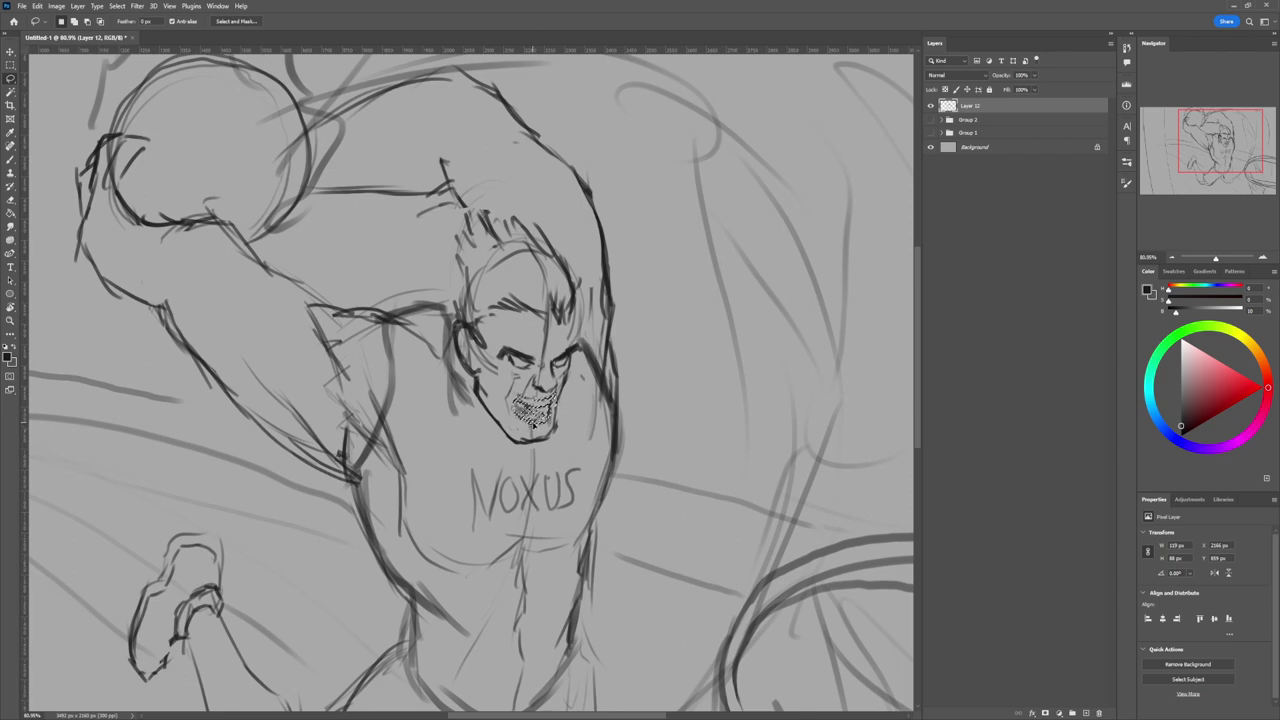
Transform the selected mouth again, stretching it slightly toward the chin, and deselect.
key(ctrl+t)
drag(533, 427, 535, 432)
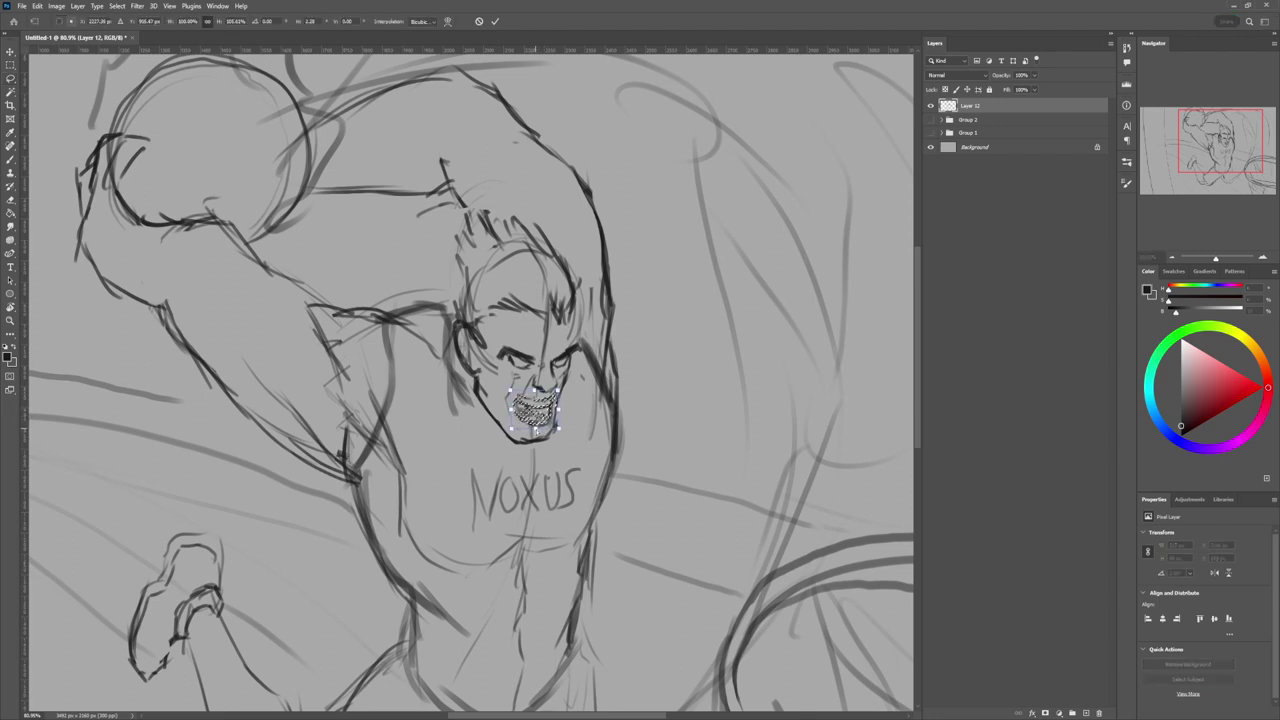
key(Return)
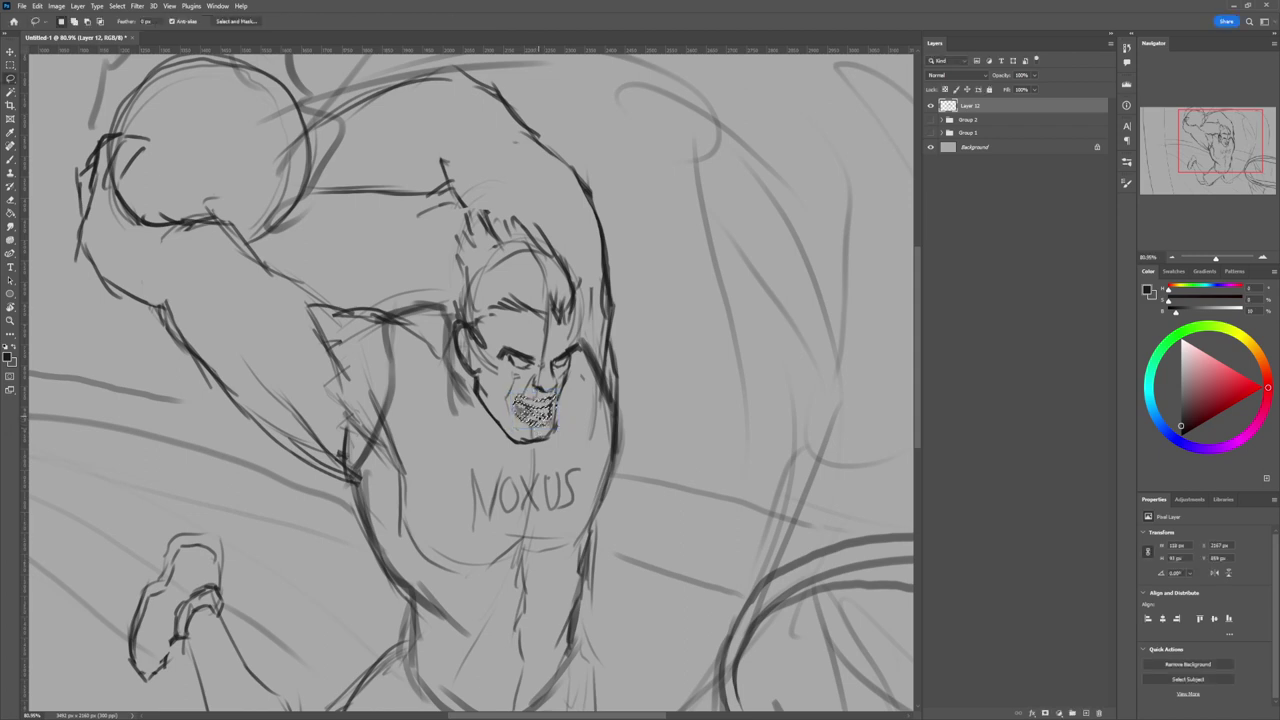
key(ctrl+d)
Refine the outline of the leg nearer the hoop and sketch curved seams on the basketball.
key(z)
drag(587, 407, 563, 341)
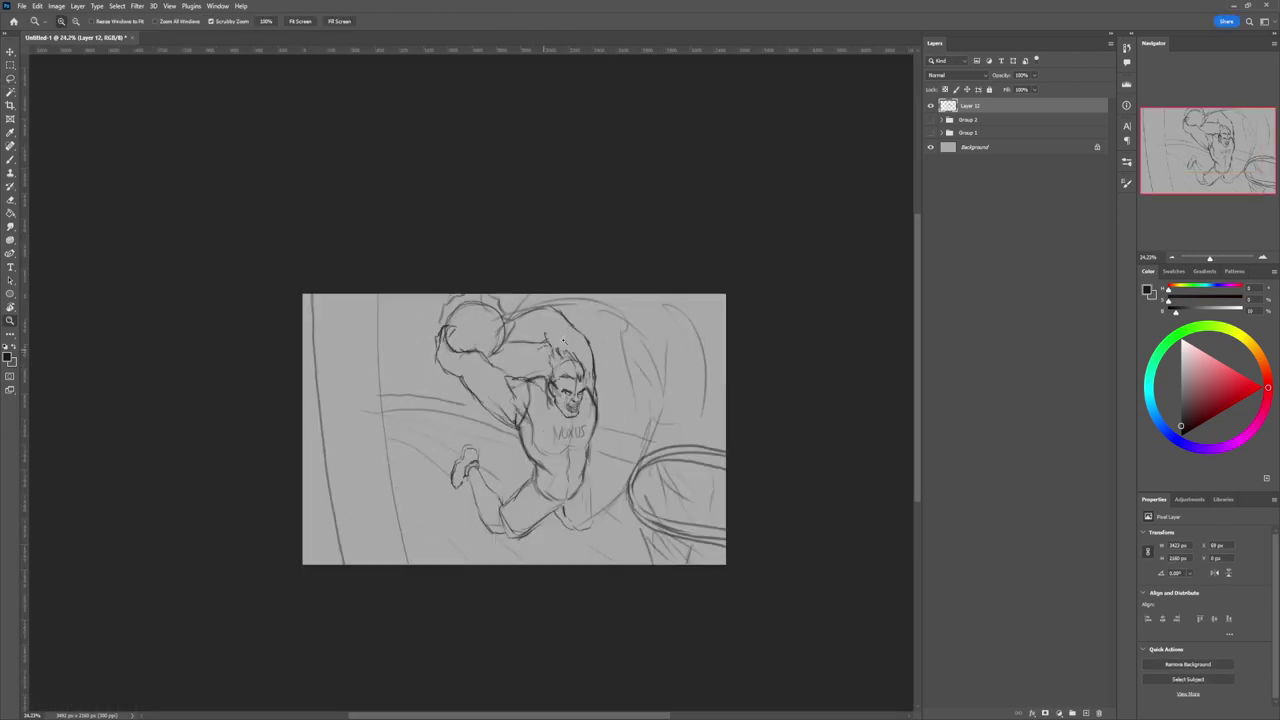
drag(604, 391, 578, 383)
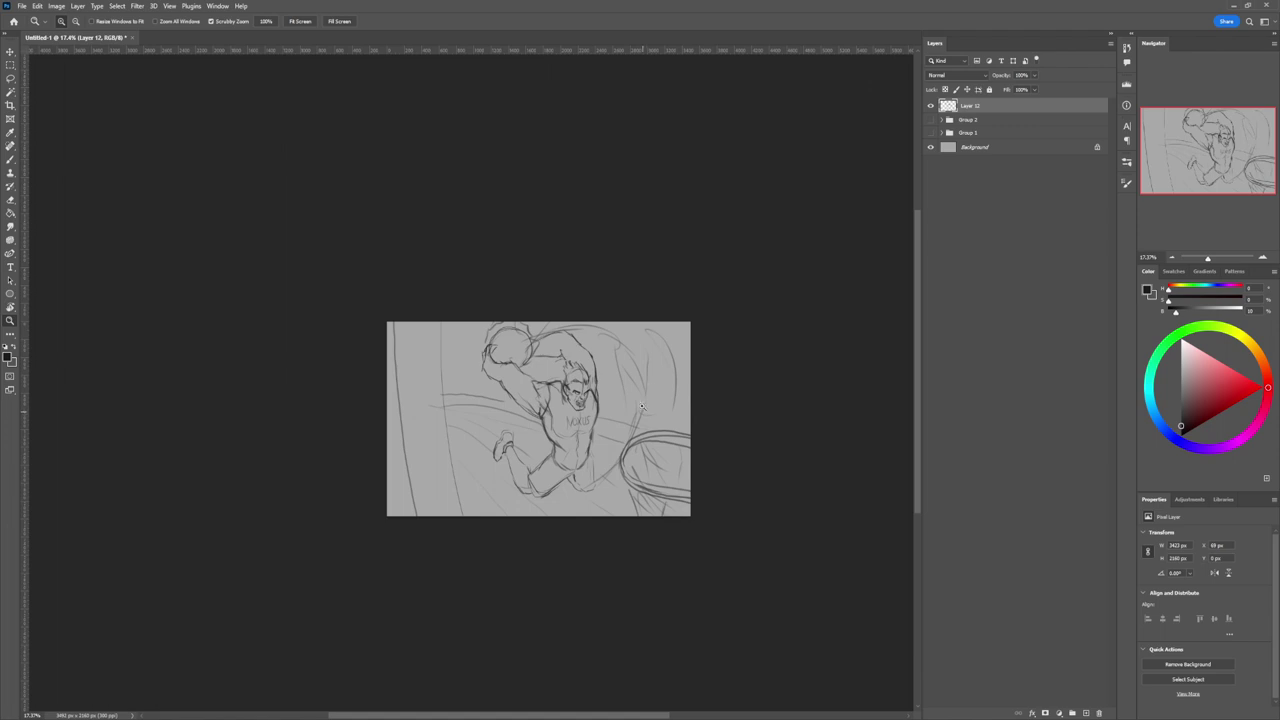
drag(642, 411, 630, 398)
click(688, 460)
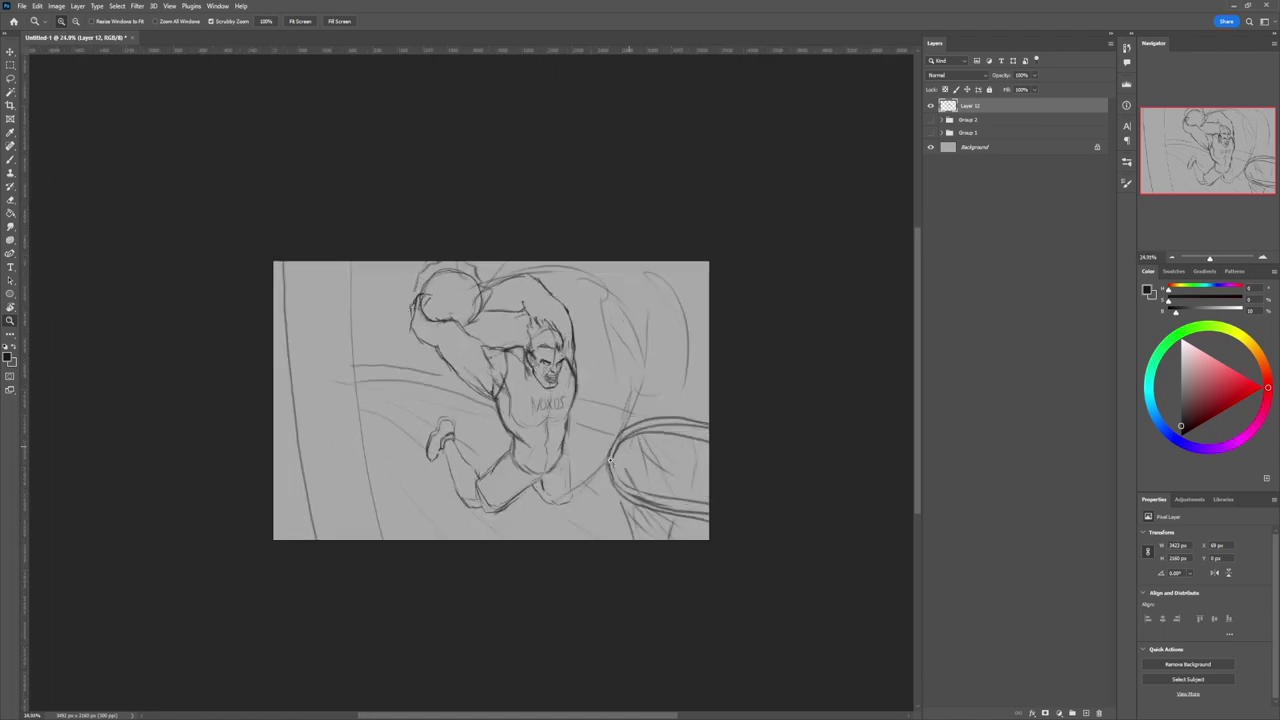
key(b)
drag(569, 446, 570, 488)
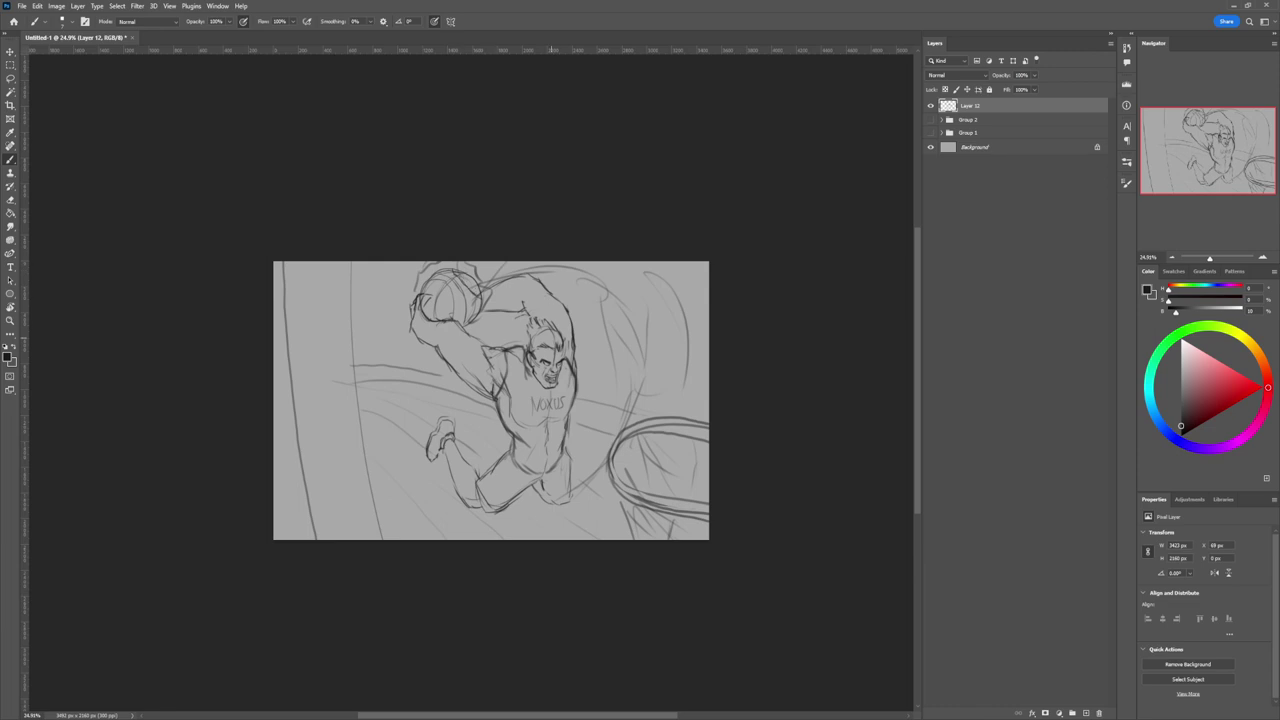
Add a new layer directly beneath the line-art layer for blocking in values.
key(z)
drag(578, 366, 528, 366)
drag(693, 366, 660, 366)
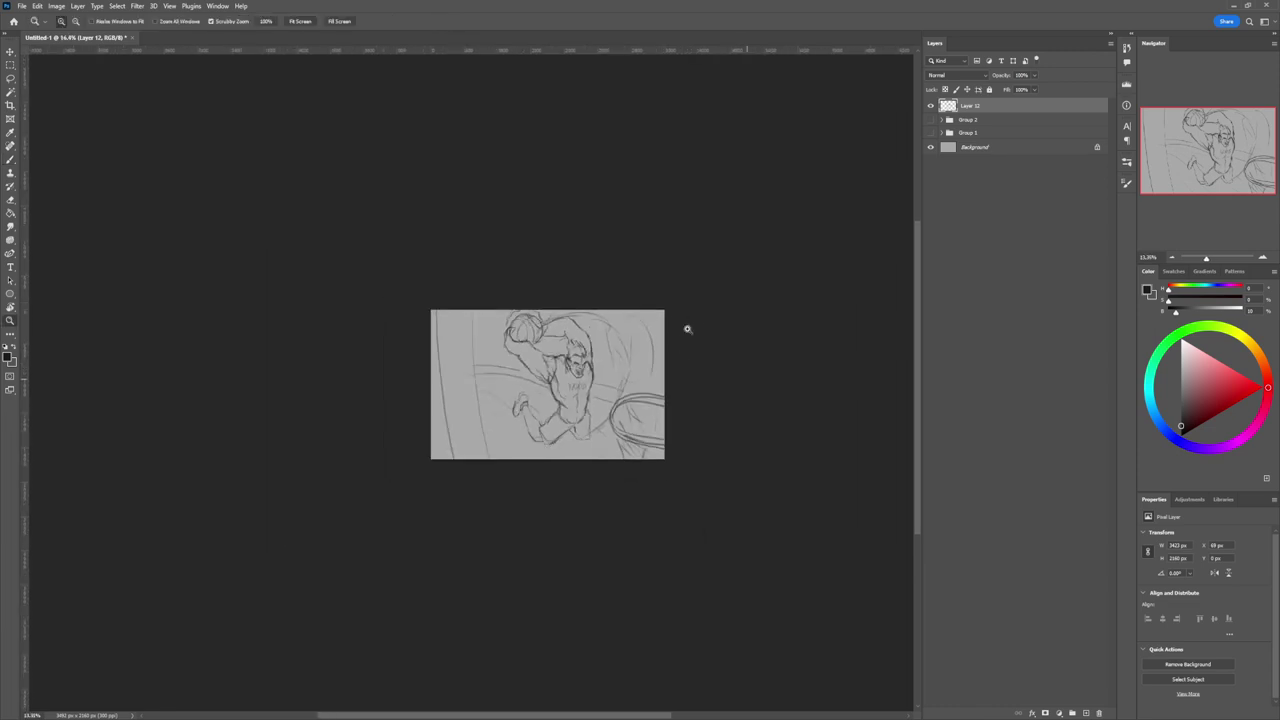
scroll(668, 420, up, 1)
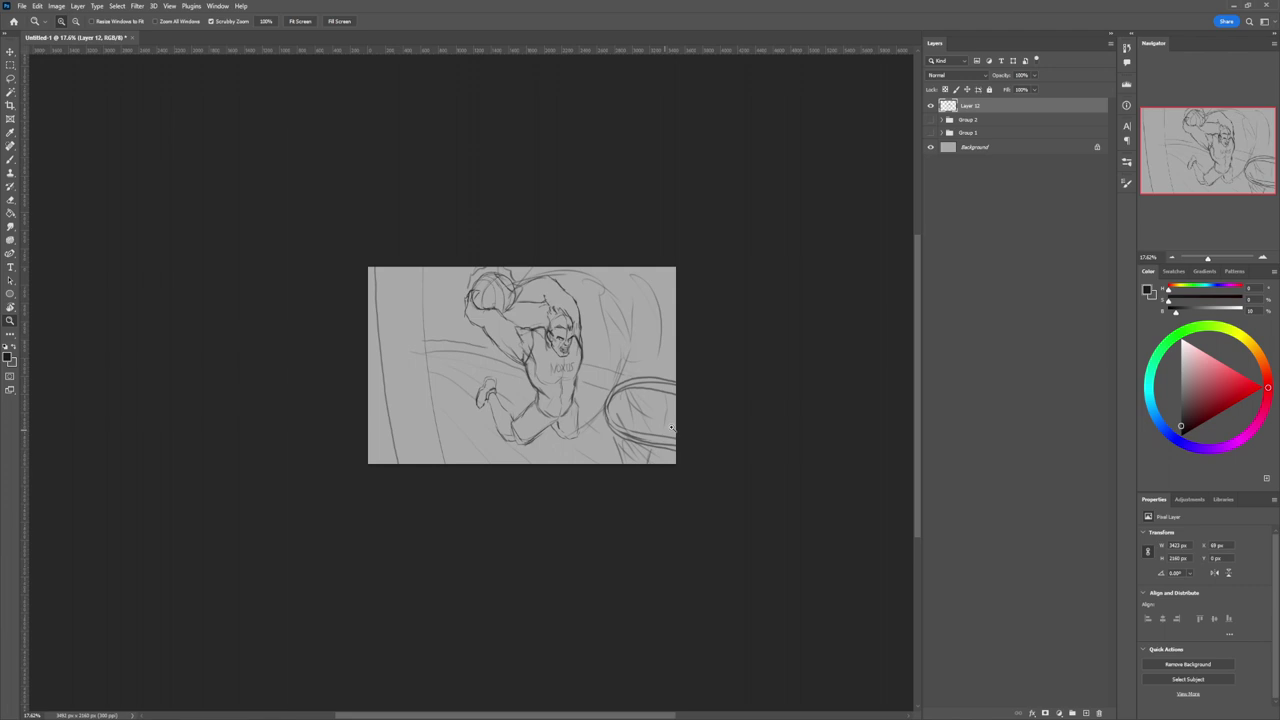
click(969, 76)
click(953, 115)
click(975, 121)
key(ctrl+shift+alt+n)
Paint the tall foreground pillar behind the player solid dark grey at 27% brightness with an enlarged brush.
mouse_move(601, 409)
mouse_down()
mouse_move(585, 408)
mouse_move(600, 400)
mouse_up()
key(l)
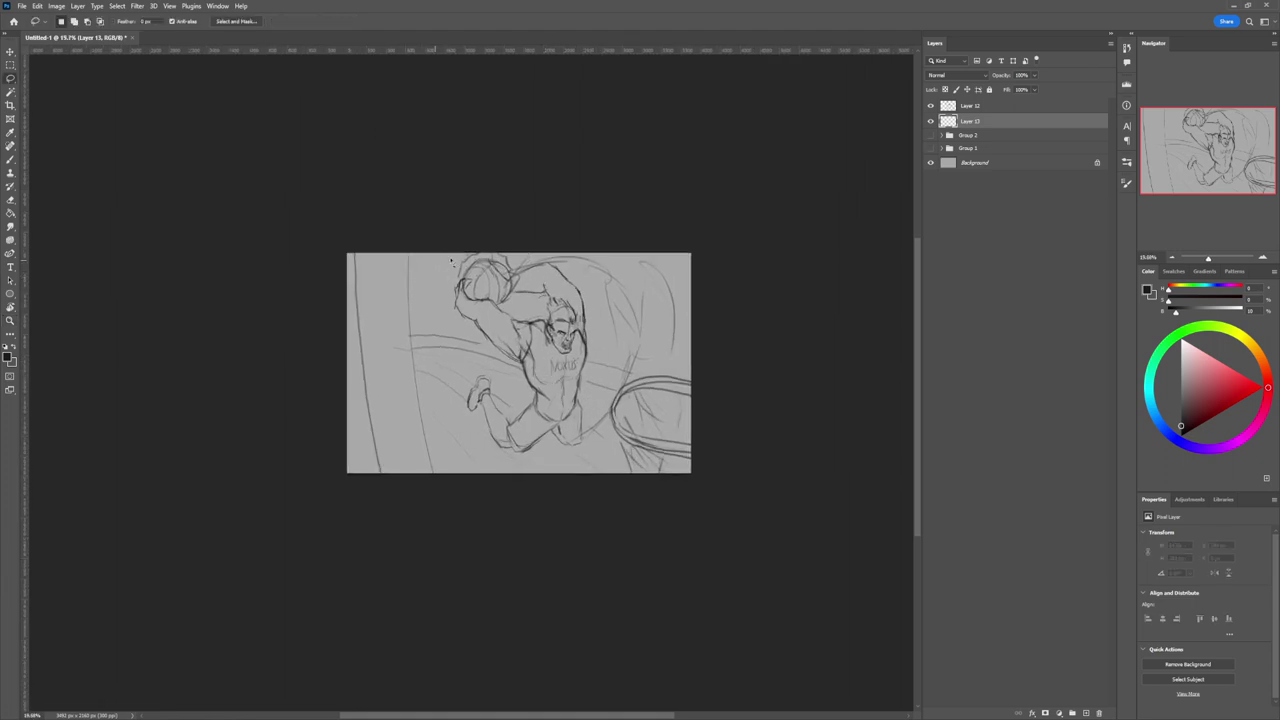
key(b)
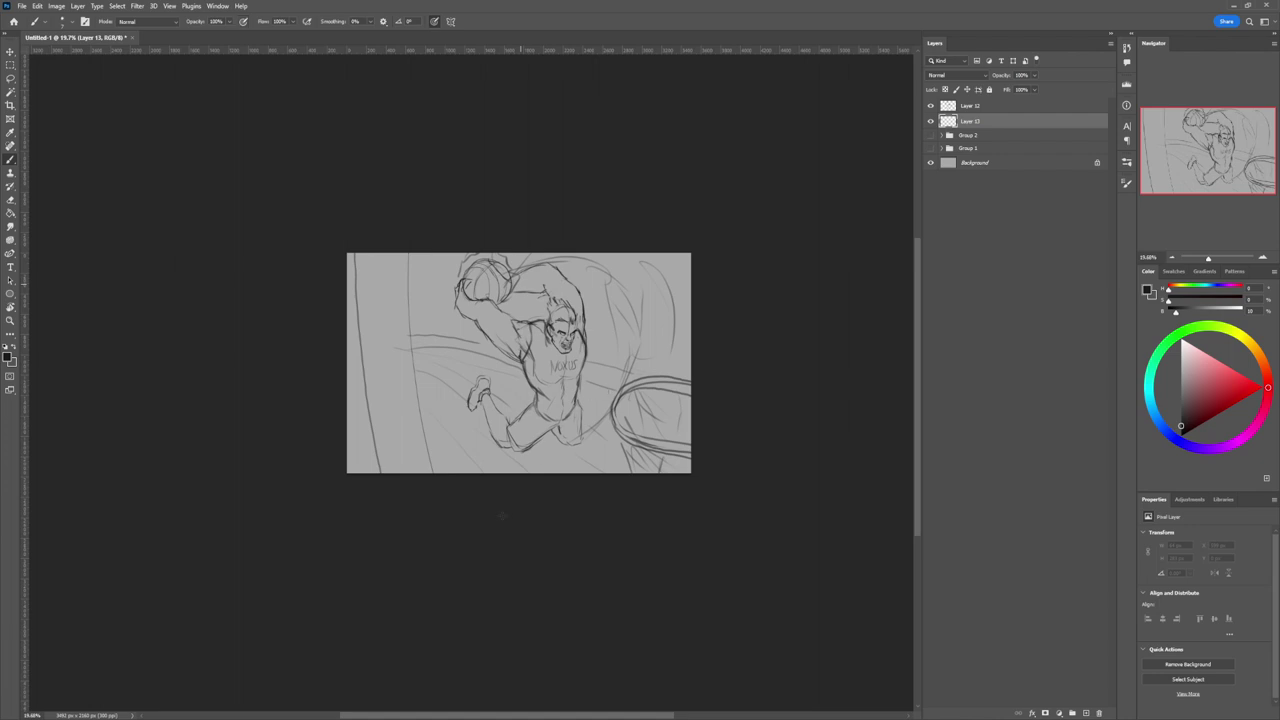
click(1180, 409)
key(bracketright)
key(bracketright)
key(bracketright)
key(bracketright)
key(bracketright)
key(bracketright)
key(bracketright)
key(bracketright)
key(bracketright)
key(bracketright)
key(bracketright)
key(bracketright)
key(bracketright)
key(bracketright)
key(bracketright)
key(bracketright)
drag(394, 242, 393, 299)
key(bracketright)
key(bracketright)
key(bracketright)
key(bracketright)
key(bracketright)
key(bracketright)
key(bracketright)
key(bracketright)
key(bracketright)
key(bracketright)
key(bracketright)
key(bracketright)
drag(389, 202, 393, 360)
mouse_move(370, 230)
mouse_down()
mouse_move(403, 470)
mouse_move(368, 230)
mouse_move(397, 462)
mouse_up()
mouse_move(398, 214)
mouse_down()
mouse_move(391, 343)
mouse_move(420, 445)
mouse_move(414, 429)
mouse_up()
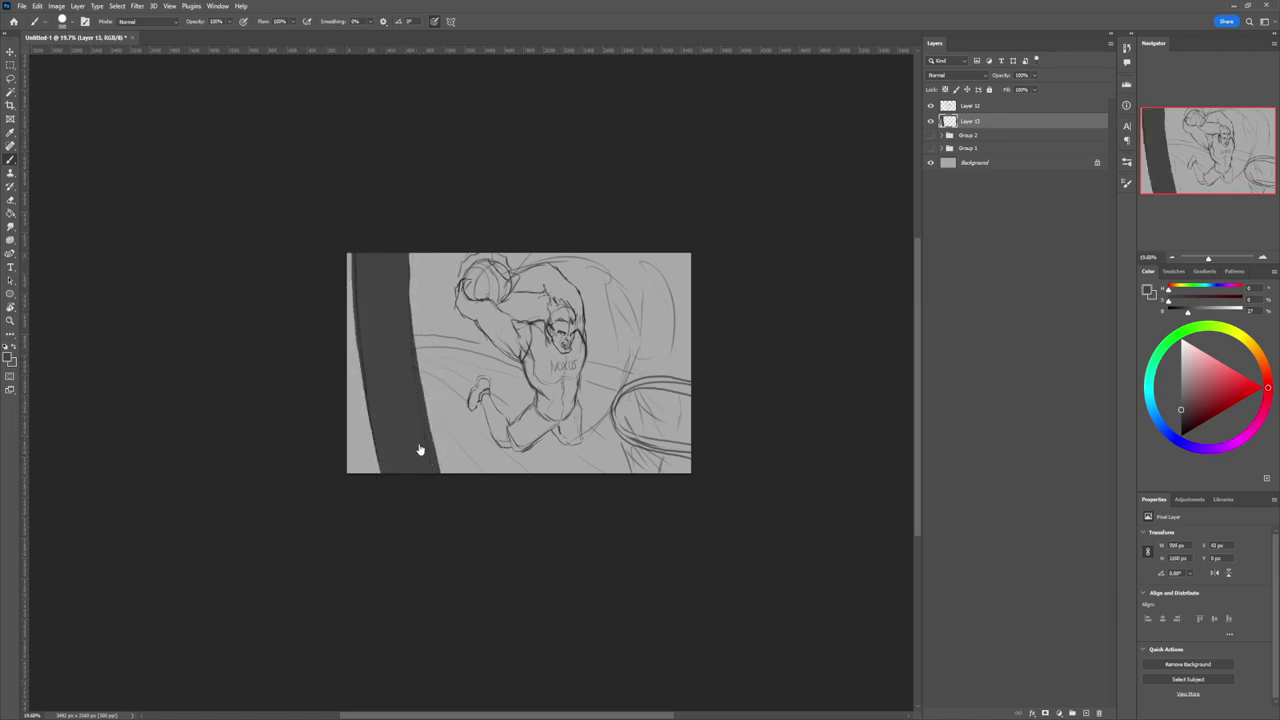
Erase the paint spilling past both edges of the dark pillar so it follows the sketched lines.
key(e)
mouse_move(415, 240)
mouse_down()
mouse_move(414, 338)
mouse_move(440, 472)
mouse_up()
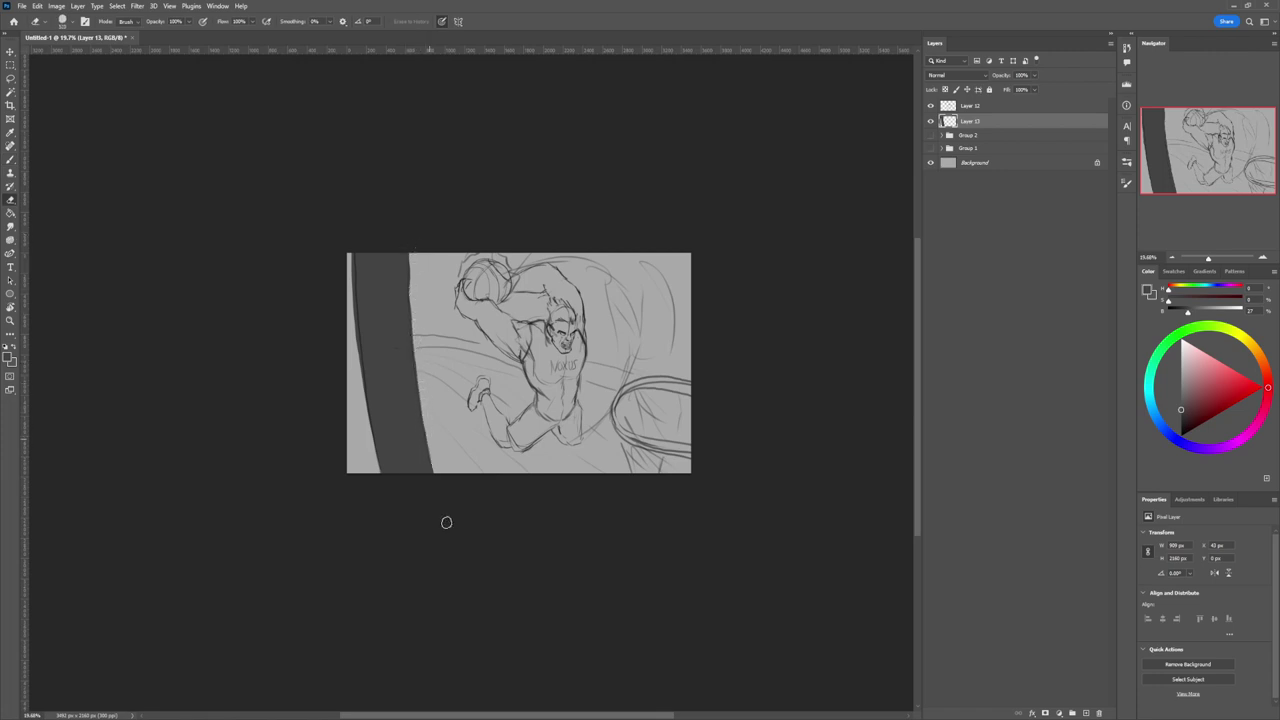
drag(352, 276, 371, 436)
mouse_move(415, 238)
mouse_down()
mouse_move(410, 320)
mouse_move(438, 485)
mouse_up()
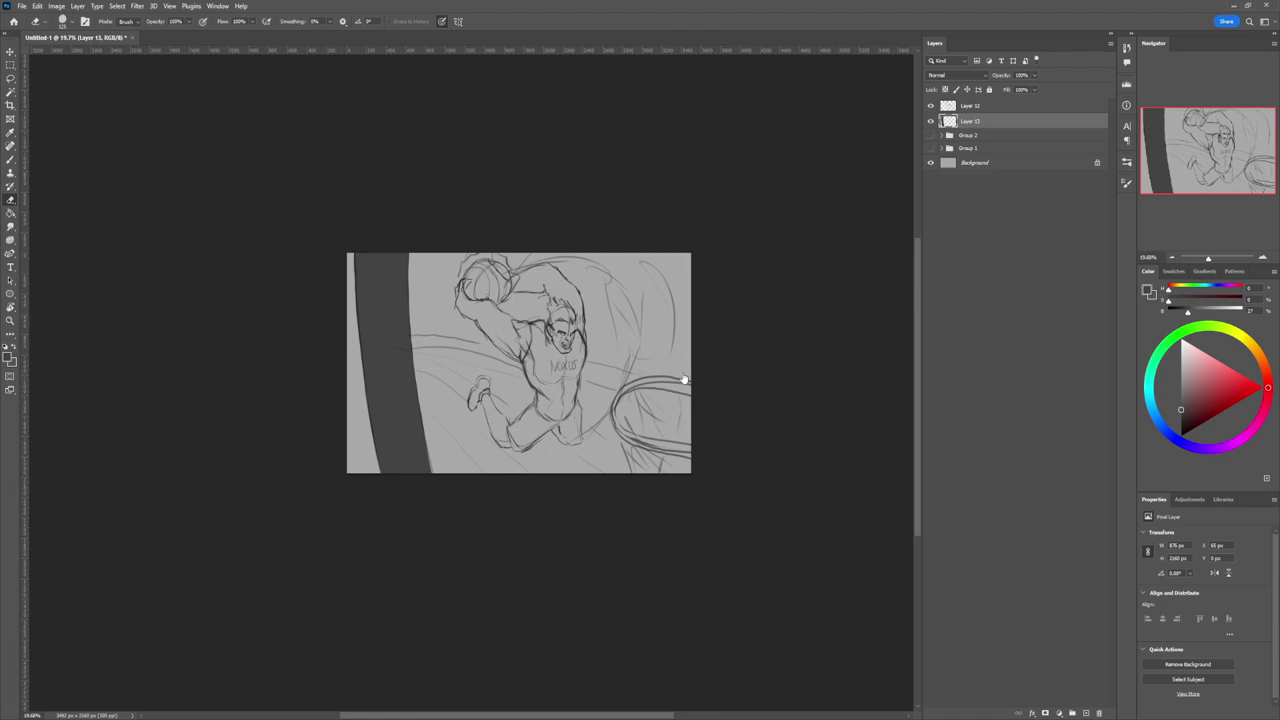
On a new layer beneath the pillar layer, fill the player and ball silhouette with darker grey at 22% brightness.
key(b)
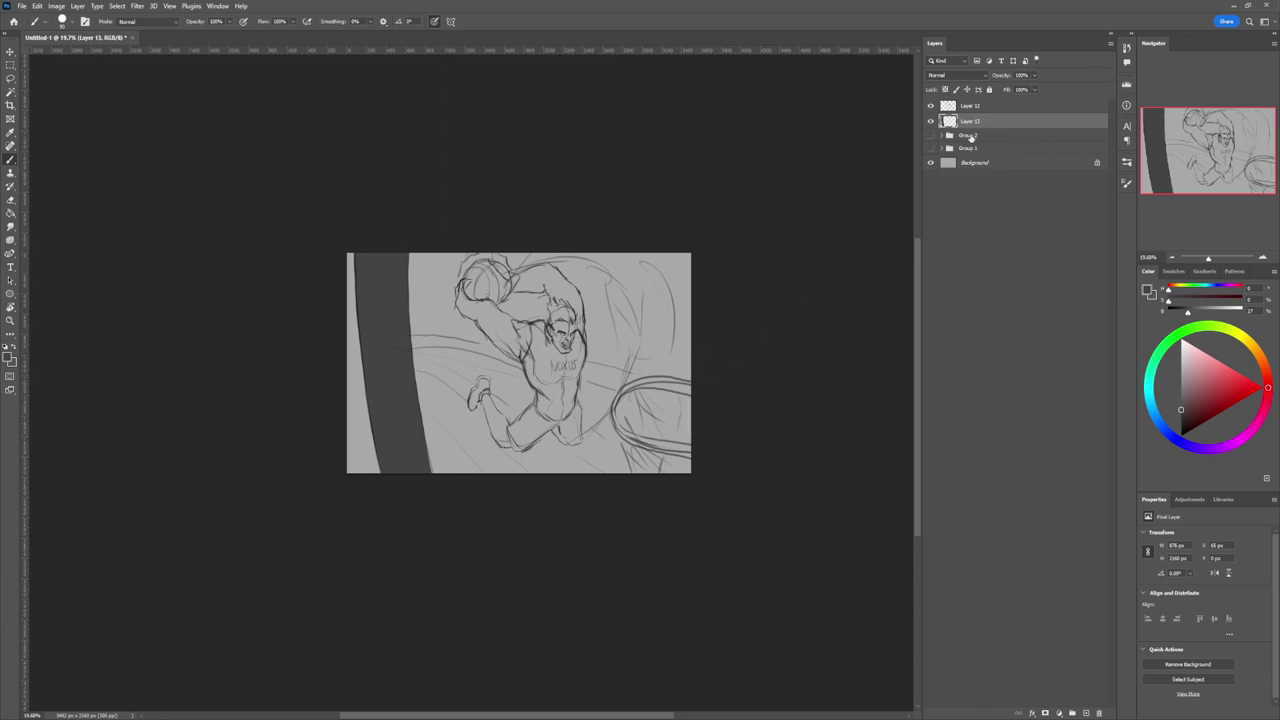
key(ctrl+shift+alt+n)
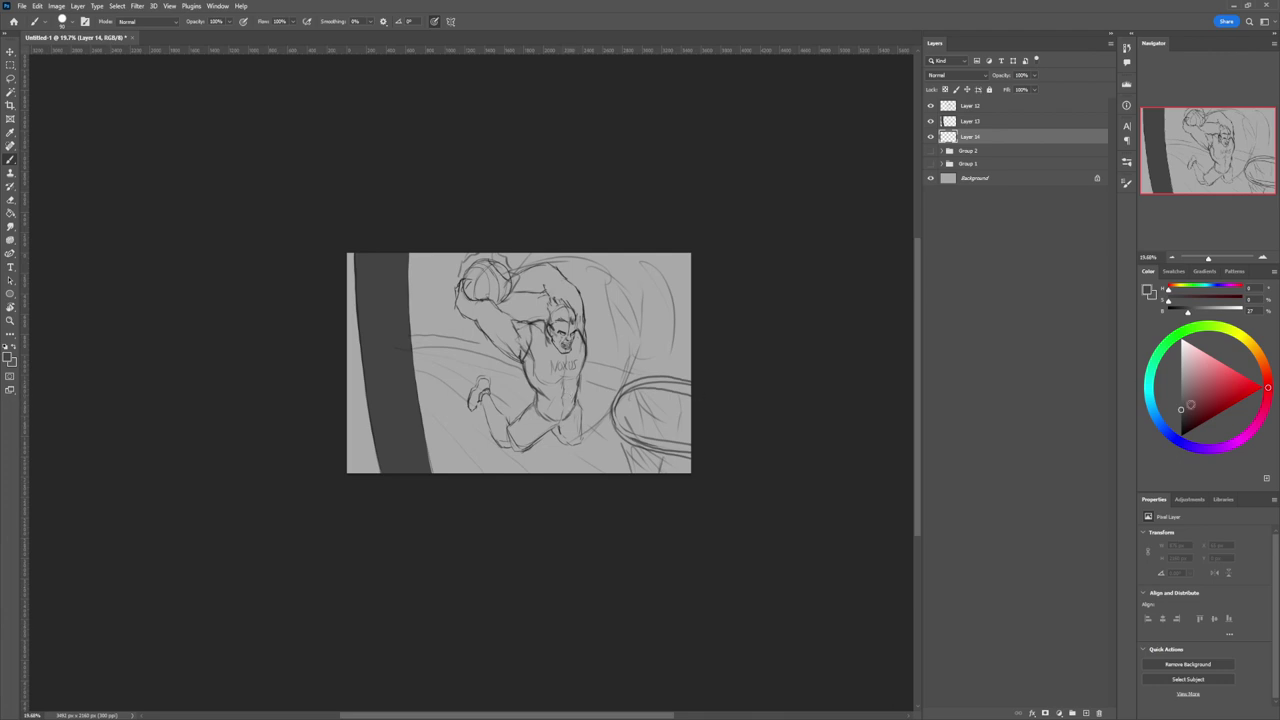
click(1181, 415)
drag(550, 423, 558, 437)
mouse_move(575, 390)
mouse_down()
mouse_move(580, 303)
mouse_move(553, 271)
mouse_move(512, 278)
mouse_move(554, 302)
mouse_move(552, 342)
mouse_move(558, 310)
mouse_move(562, 322)
mouse_move(574, 312)
mouse_move(560, 284)
mouse_move(522, 280)
mouse_move(550, 283)
mouse_move(538, 290)
mouse_move(482, 261)
mouse_move(465, 274)
mouse_move(458, 305)
mouse_move(518, 358)
mouse_move(460, 300)
mouse_move(506, 284)
mouse_move(490, 296)
mouse_move(485, 271)
mouse_move(475, 306)
mouse_move(489, 298)
mouse_move(505, 338)
mouse_move(522, 345)
mouse_move(515, 330)
mouse_move(535, 340)
mouse_move(547, 322)
mouse_move(532, 326)
mouse_move(549, 327)
mouse_up()
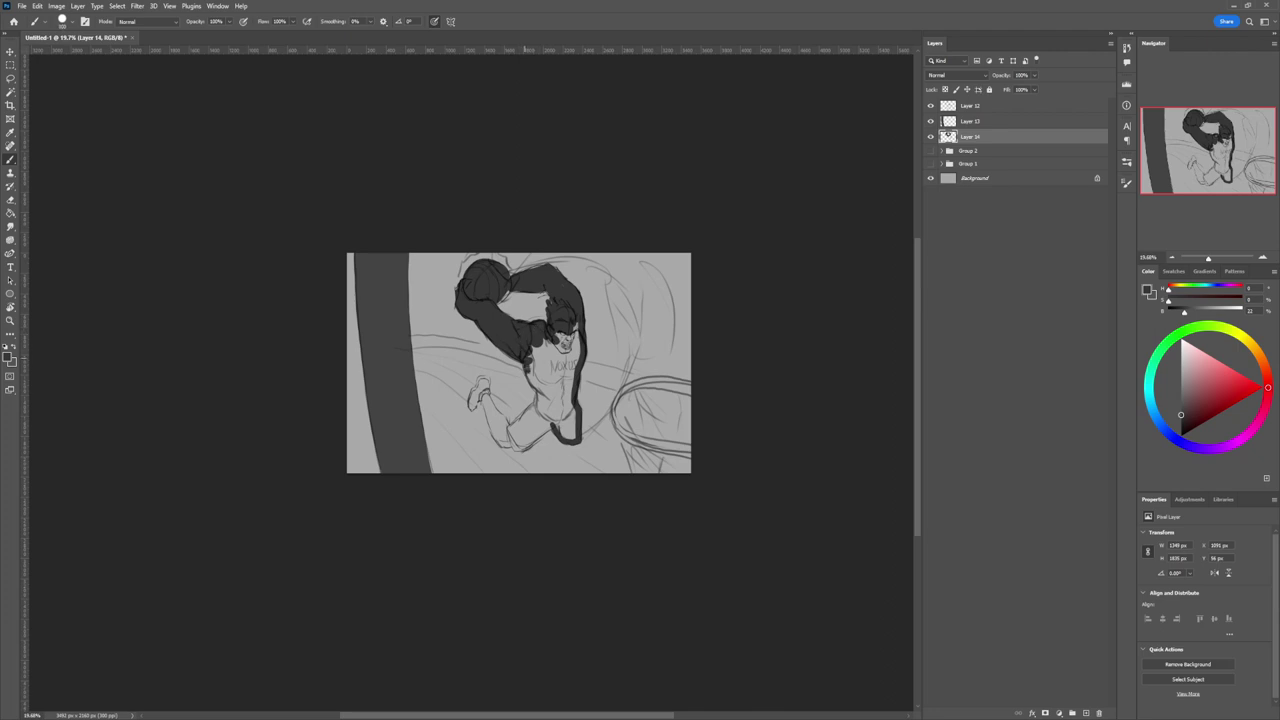
mouse_move(530, 370)
mouse_down()
mouse_move(545, 395)
mouse_move(522, 352)
mouse_move(550, 385)
mouse_move(545, 344)
mouse_move(565, 340)
mouse_move(570, 440)
mouse_move(554, 392)
mouse_move(542, 392)
mouse_move(512, 438)
mouse_move(550, 404)
mouse_move(560, 412)
mouse_move(503, 445)
mouse_move(484, 395)
mouse_move(512, 434)
mouse_move(490, 410)
mouse_move(504, 444)
mouse_up()
drag(486, 394, 487, 382)
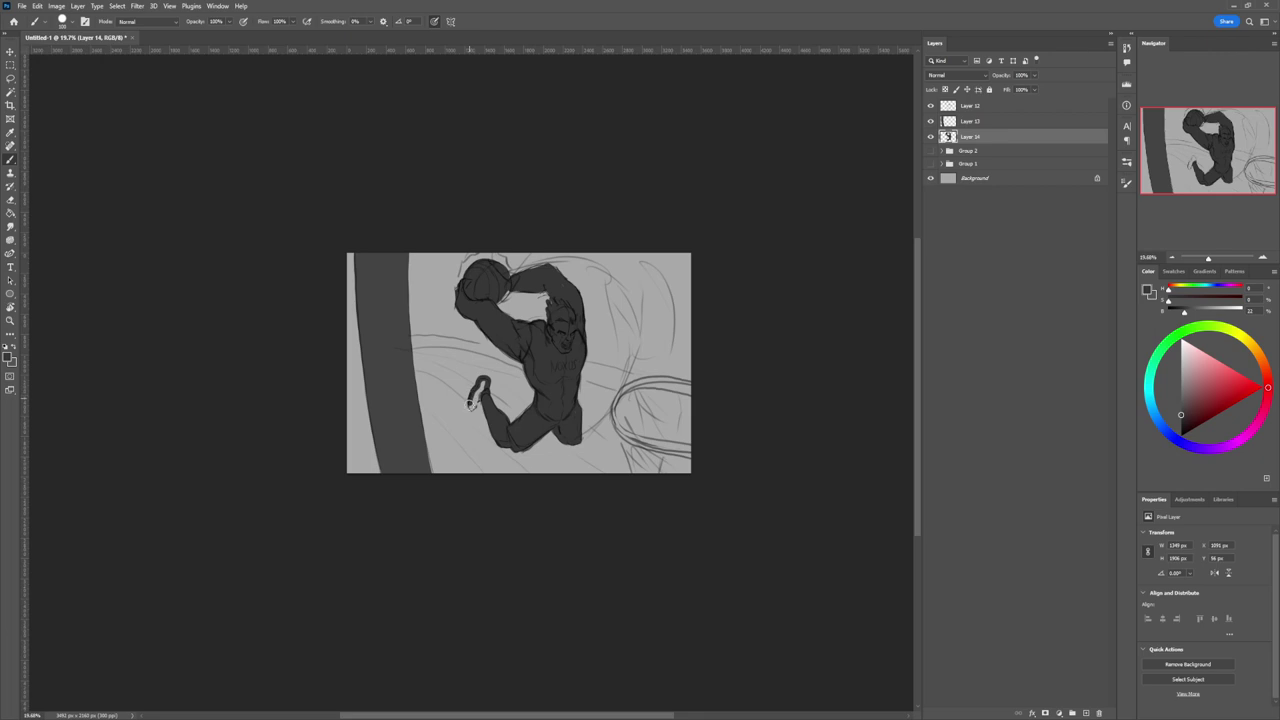
mouse_move(474, 404)
mouse_down()
mouse_move(484, 386)
mouse_move(474, 401)
mouse_up()
drag(474, 413, 481, 397)
Add a new layer beneath the player silhouette layer.
key(ctrl+shift+alt+n)
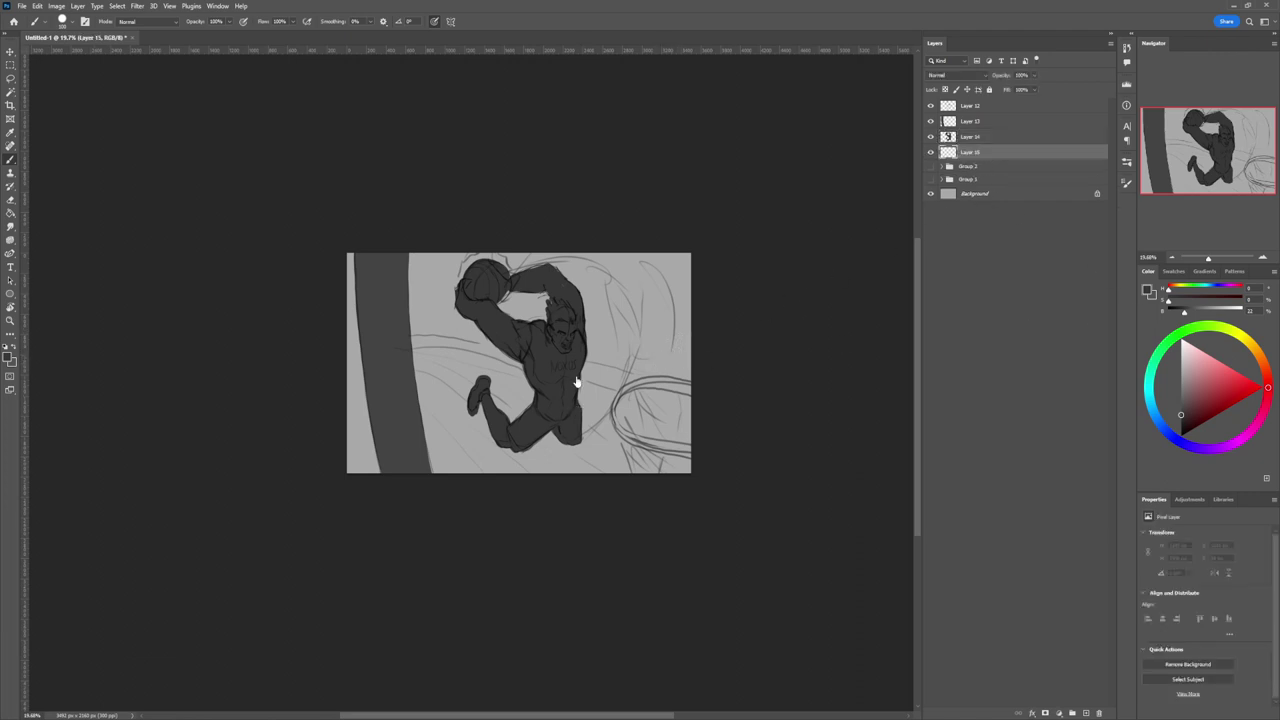
click(677, 404)
mouse_move(677, 404)
mouse_down()
mouse_move(622, 376)
mouse_move(448, 344)
mouse_up()
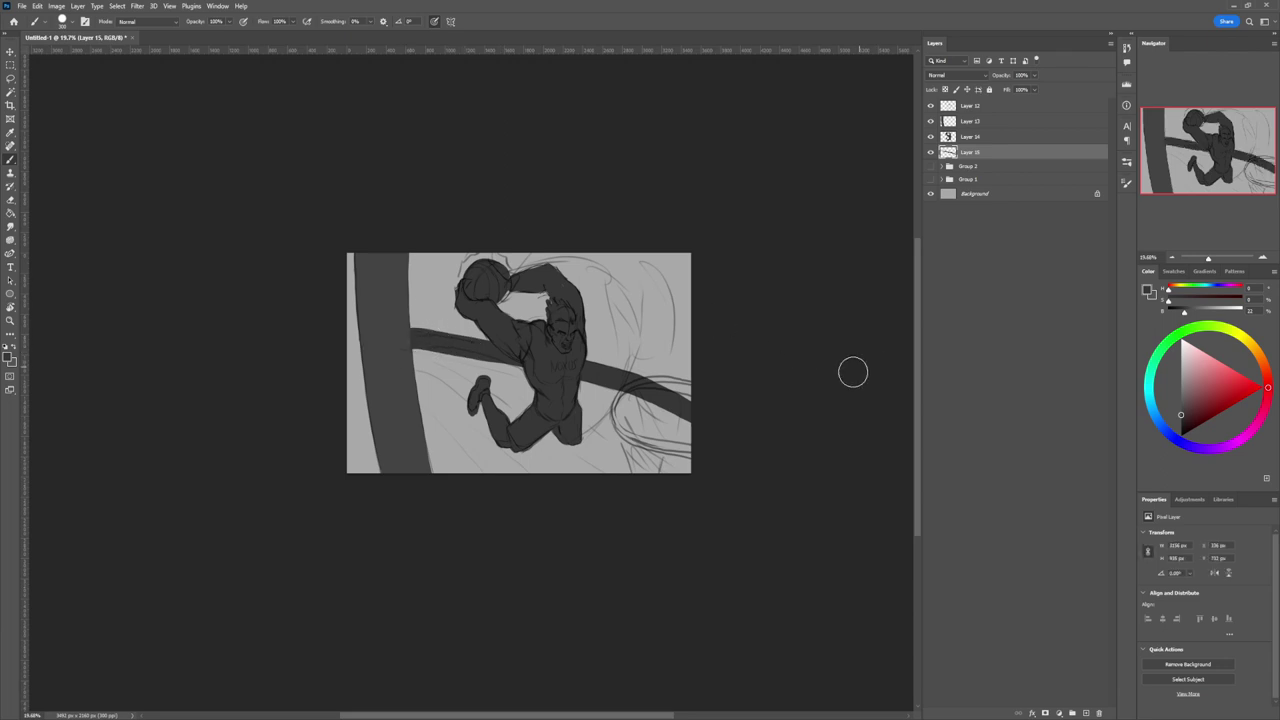
key(ctrl+z)
Paint the curved background band behind the player in grey at 32% brightness, extending it behind the pillar.
click(1181, 405)
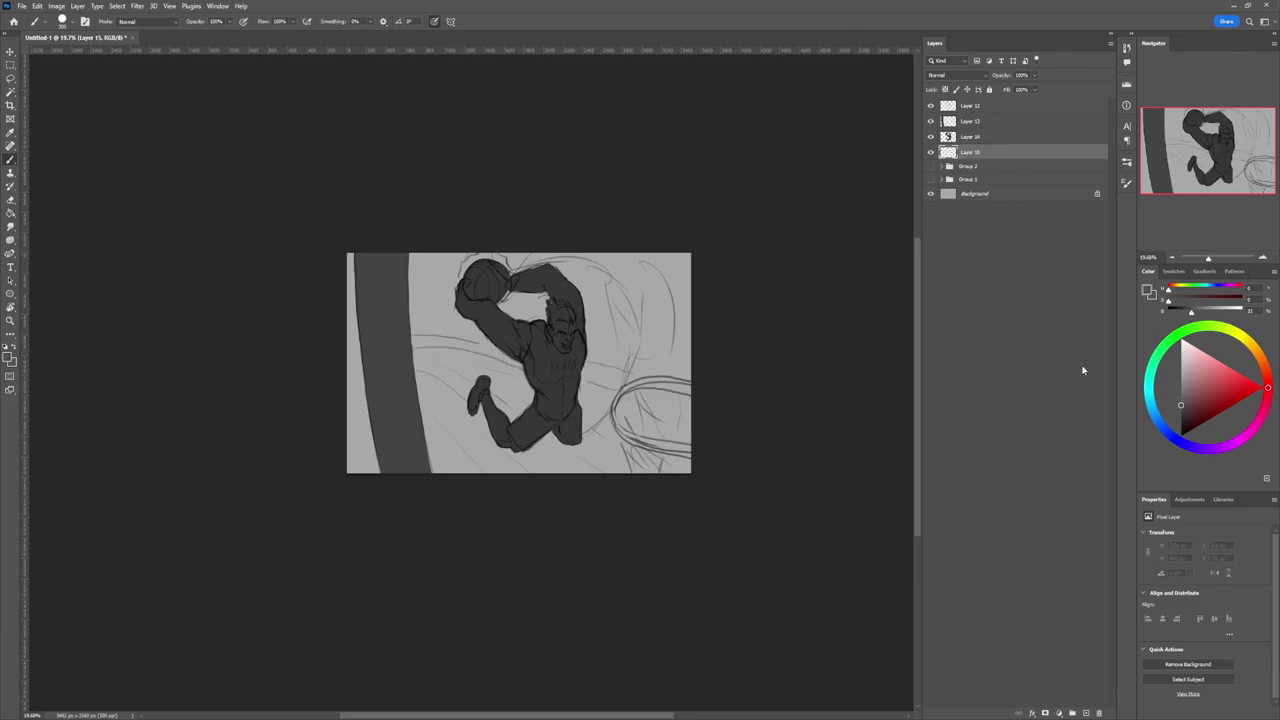
mouse_move(697, 401)
mouse_down()
mouse_move(510, 345)
mouse_move(412, 339)
mouse_up()
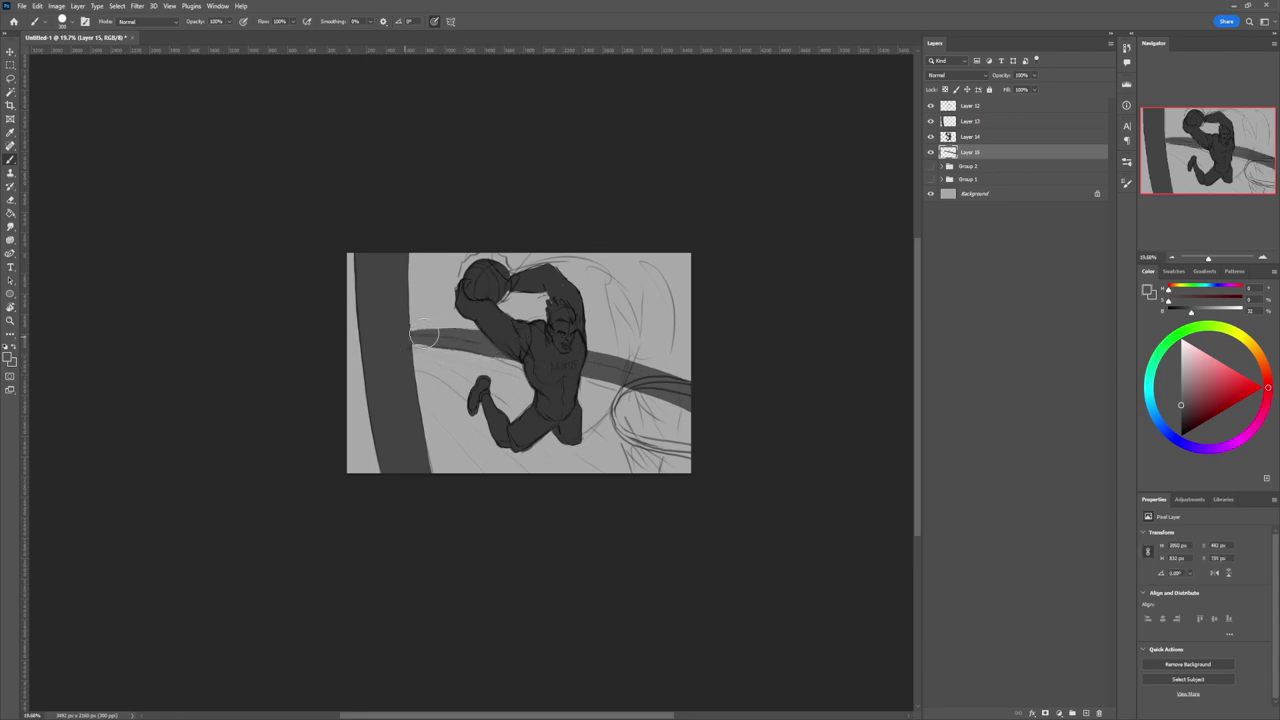
drag(440, 338, 369, 344)
On a new layer beneath the curved band, fill the court floor below it with mid grey at 40% brightness.
key(ctrl+shift+alt+n)
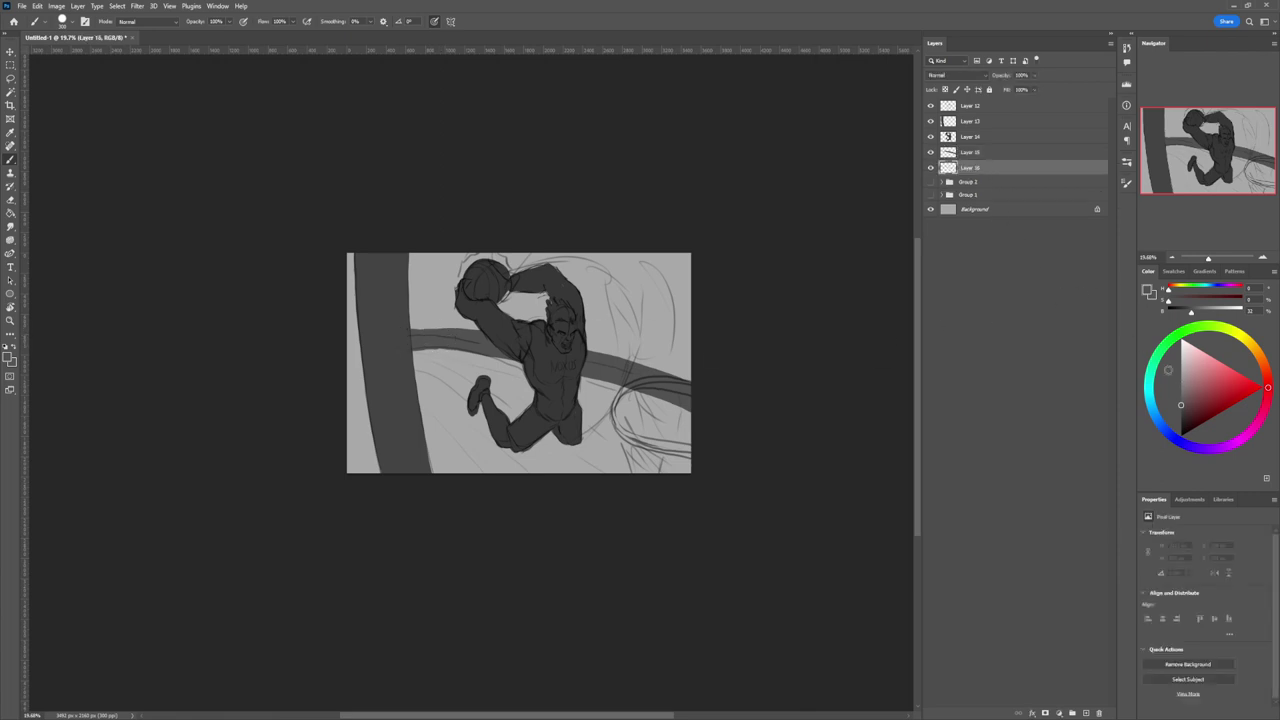
click(1180, 394)
mouse_move(534, 518)
mouse_down()
mouse_move(383, 391)
mouse_move(479, 440)
mouse_move(447, 423)
mouse_move(364, 497)
mouse_move(442, 443)
mouse_move(507, 439)
mouse_move(418, 384)
mouse_move(542, 410)
mouse_move(706, 492)
mouse_move(557, 447)
mouse_move(681, 462)
mouse_move(621, 428)
mouse_move(669, 452)
mouse_move(664, 474)
mouse_move(716, 475)
mouse_up()
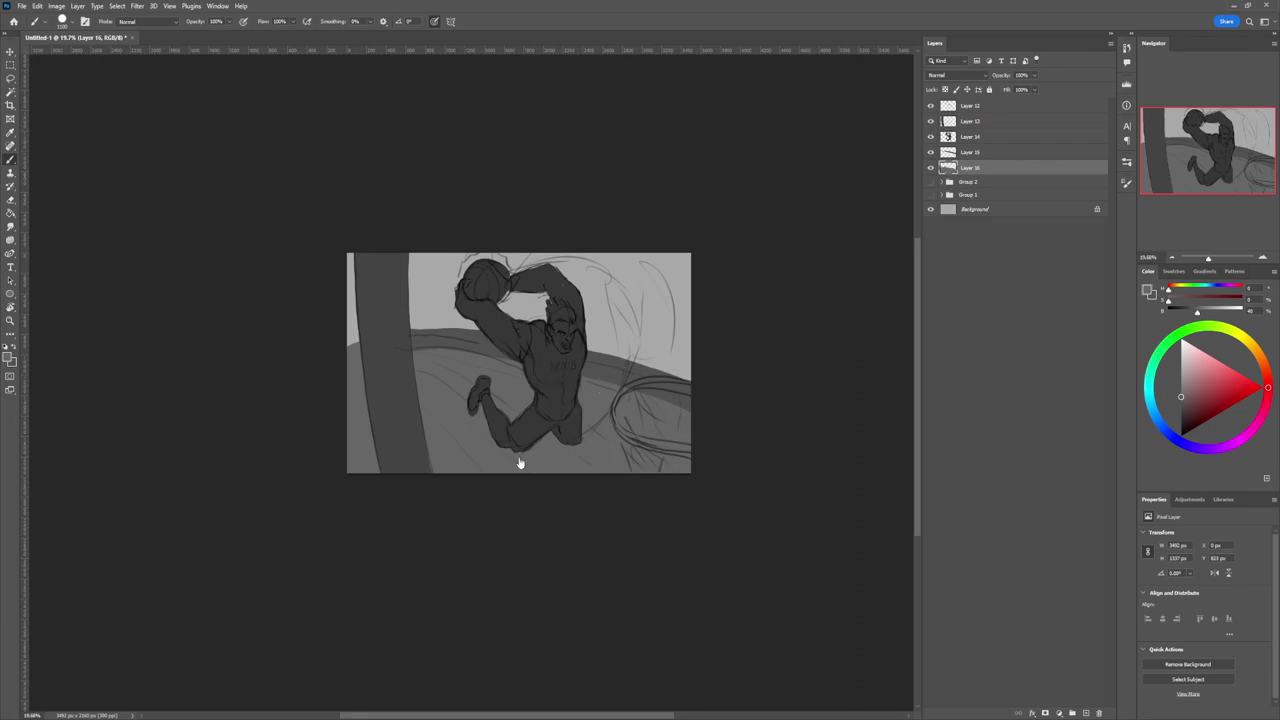
key(z)
drag(537, 480, 500, 480)
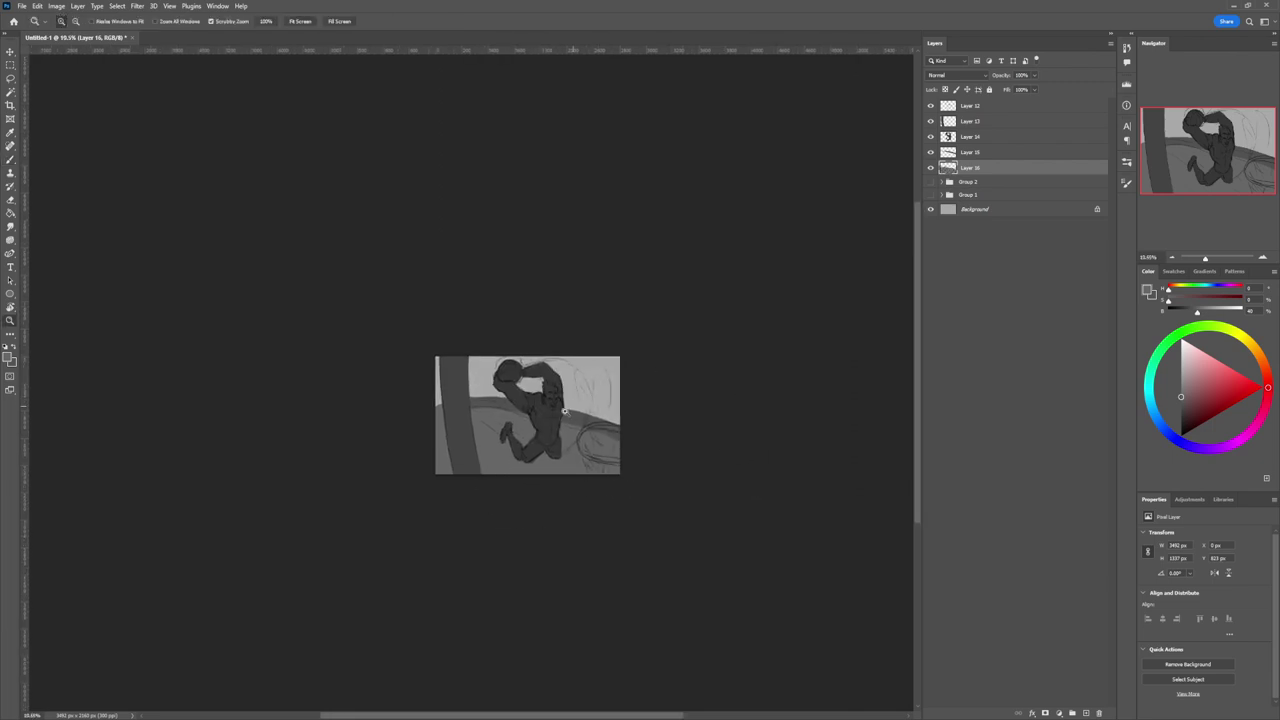
On a new layer beneath the court floor layer, shade the background behind the player with large soft strokes of dark grey at 18% brightness.
drag(562, 415, 594, 408)
key(b)
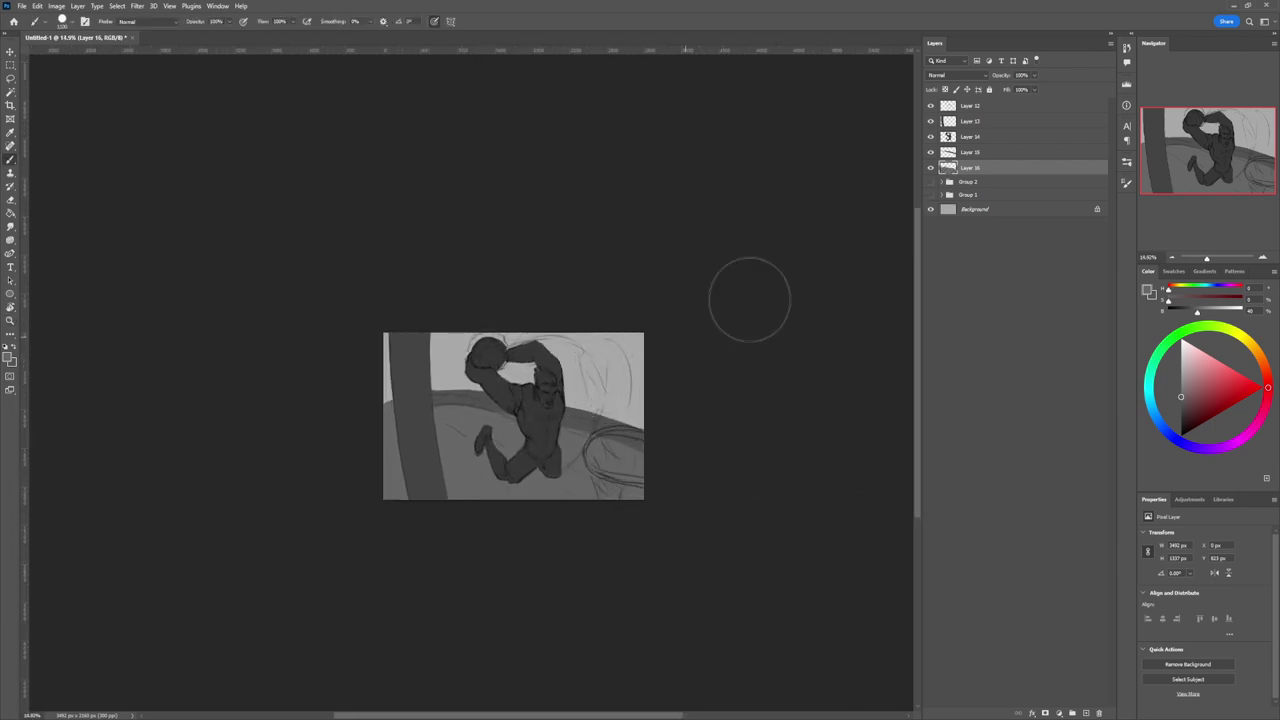
click(986, 182)
key(ctrl+alt+shift+n)
click(1176, 418)
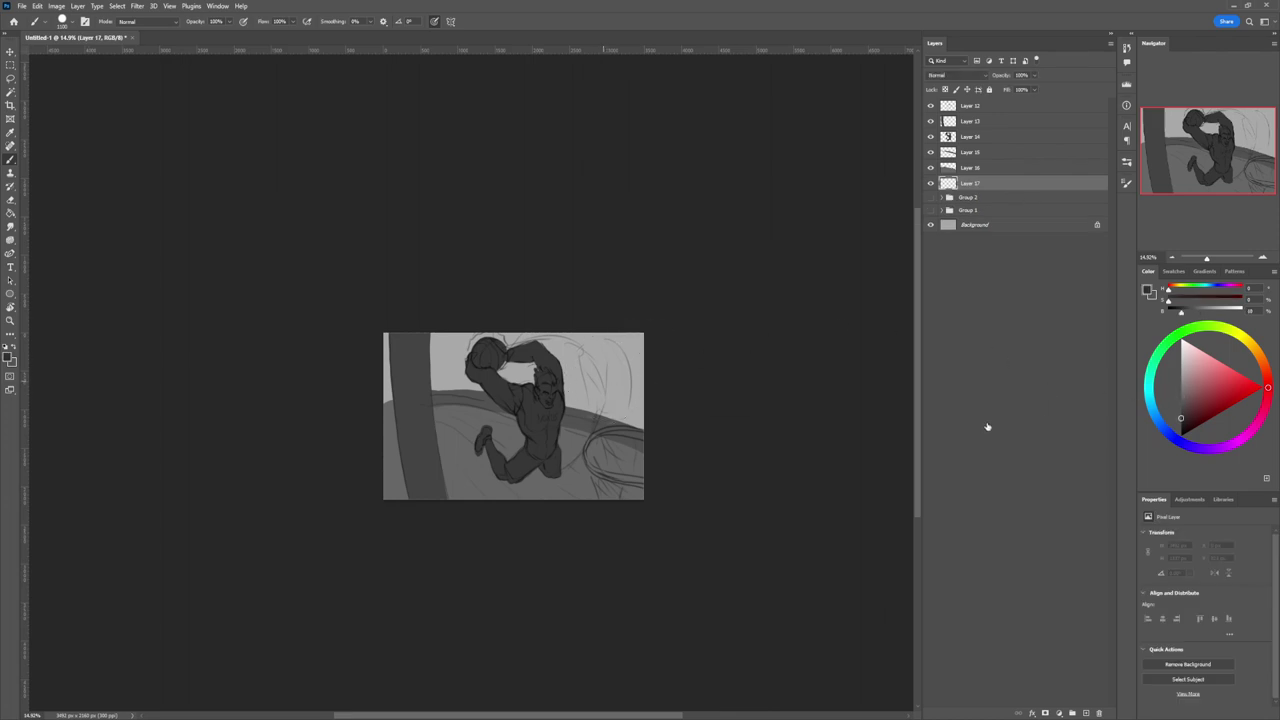
key(comma)
key(bracketright)
key(bracketright)
key(bracketright)
key(bracketright)
key(bracketright)
key(bracketright)
key(bracketright)
key(bracketright)
key(bracketright)
key(bracketright)
mouse_move(650, 329)
mouse_down()
mouse_move(580, 320)
mouse_move(588, 313)
mouse_move(491, 309)
mouse_move(362, 331)
mouse_move(369, 348)
mouse_move(499, 318)
mouse_move(650, 348)
mouse_move(417, 335)
mouse_move(534, 344)
mouse_move(671, 378)
mouse_move(443, 330)
mouse_move(609, 406)
mouse_up()
key(bracketleft)
key(bracketleft)
key(bracketleft)
key(bracketleft)
key(bracketleft)
key(bracketleft)
key(bracketleft)
key(bracketleft)
key(bracketleft)
key(bracketleft)
key(bracketleft)
key(bracketleft)
key(bracketleft)
key(bracketleft)
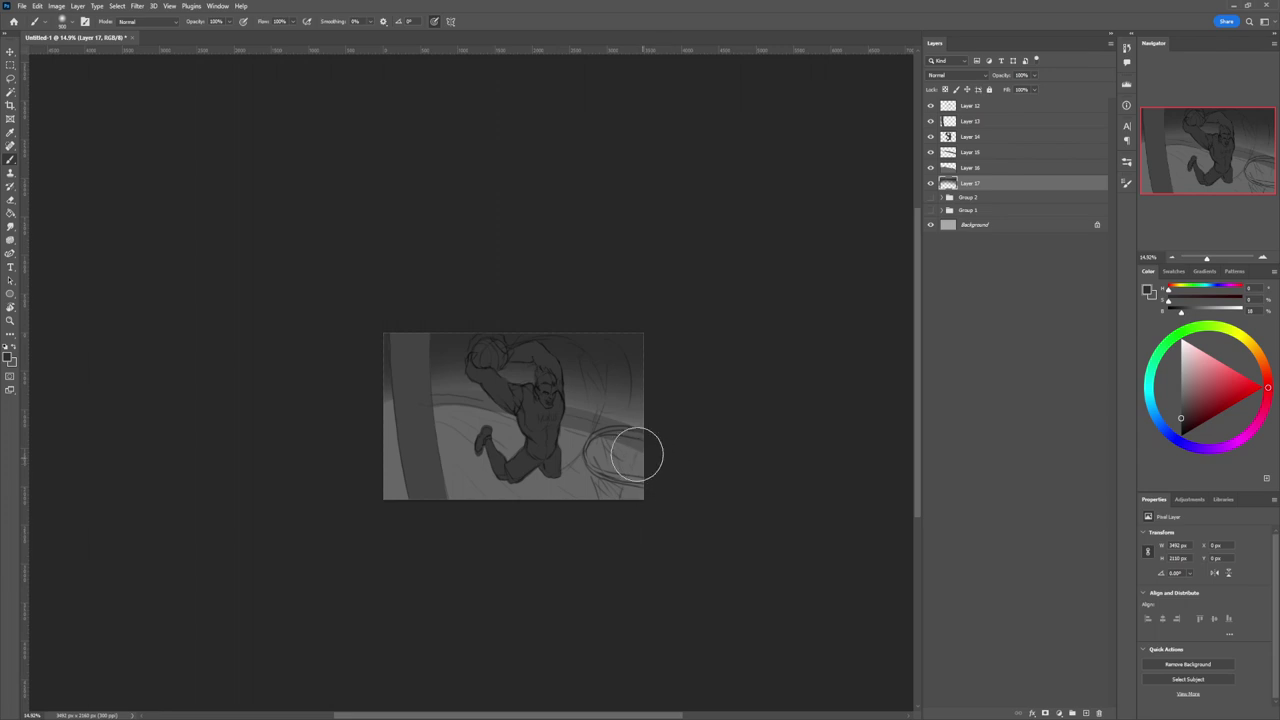
On the curved band layer, darken the band behind the player with soft dark grey strokes.
click(976, 155)
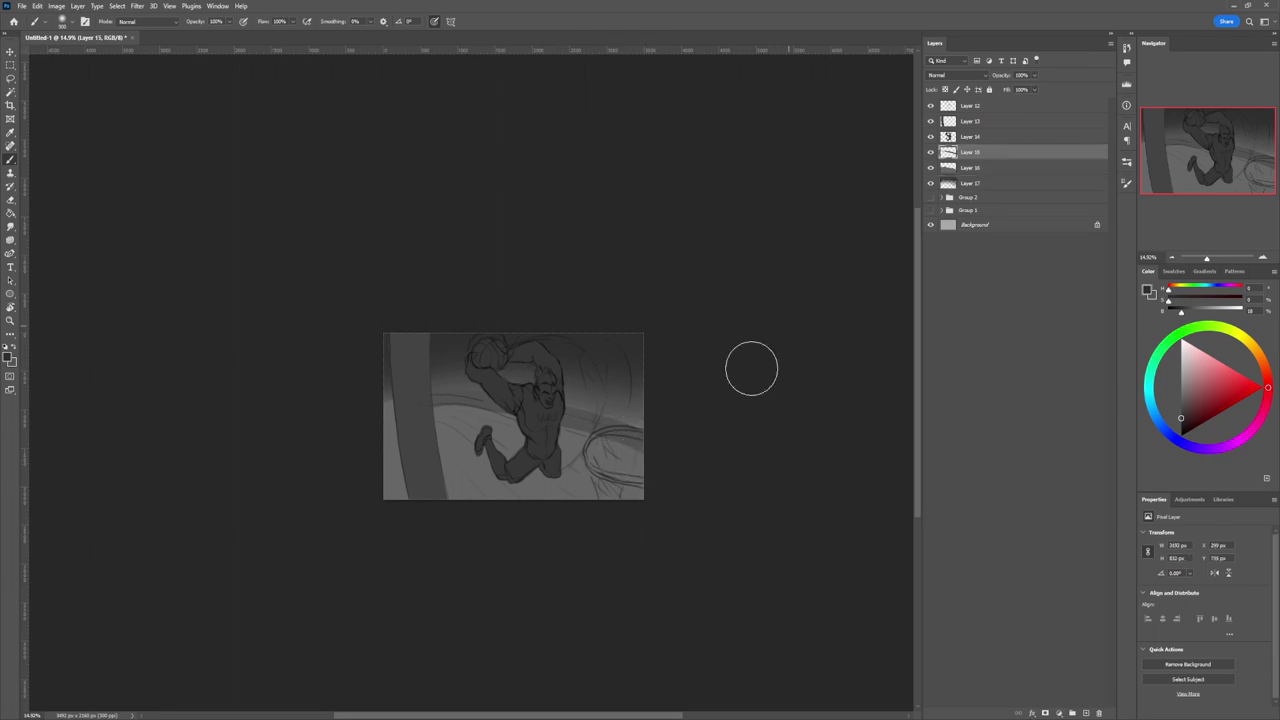
drag(552, 425, 440, 395)
key(bracketleft)
key(bracketleft)
key(bracketleft)
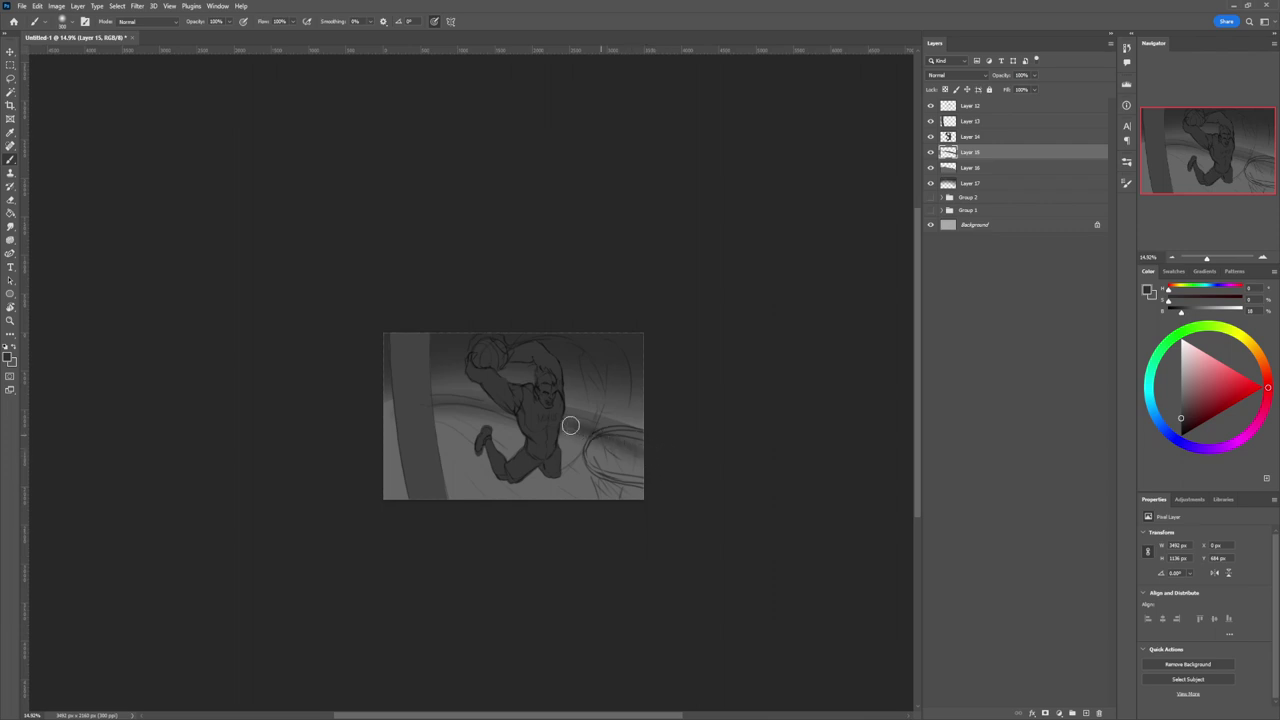
Extend the soft dark shading on the band layer across the court floor and the hoop area using a larger brush.
key(bracketright)
key(bracketright)
key(bracketright)
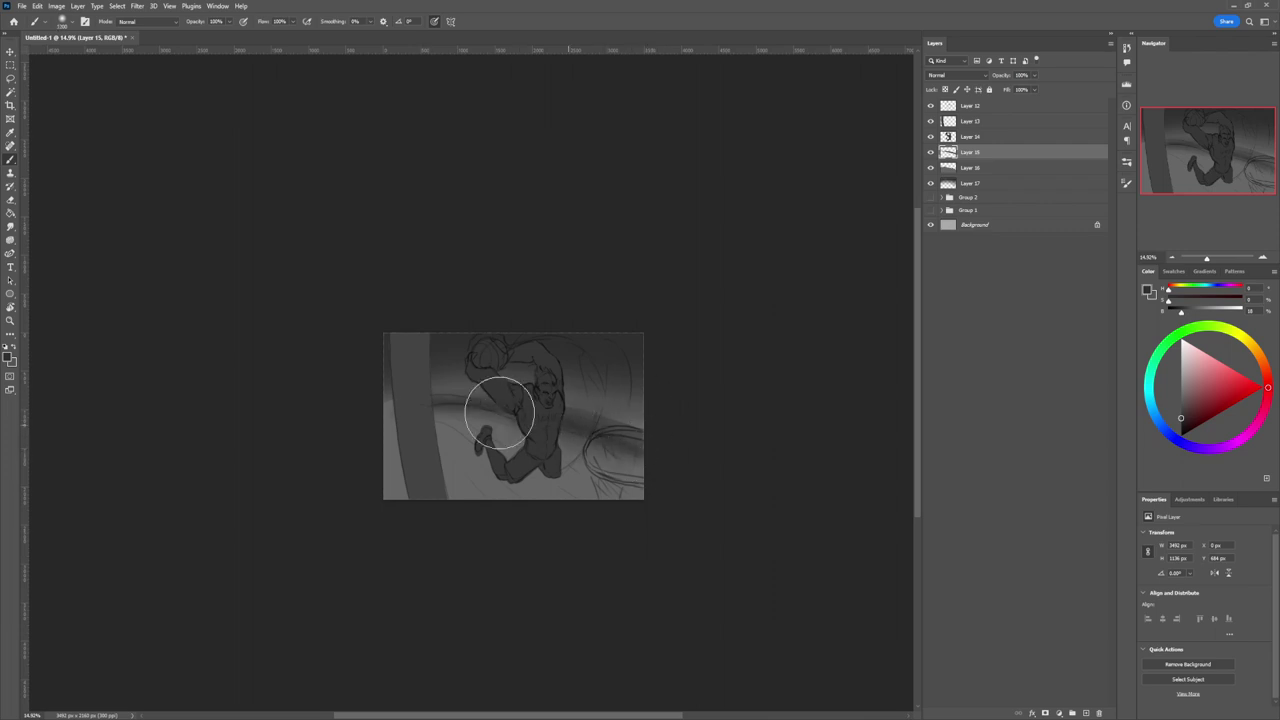
key(bracketright)
key(bracketright)
drag(659, 474, 427, 413)
key(bracketleft)
key(bracketleft)
key(bracketleft)
key(bracketleft)
key(bracketleft)
key(bracketleft)
key(bracketleft)
key(bracketleft)
key(bracketleft)
key(bracketleft)
key(bracketleft)
key(bracketleft)
key(bracketleft)
key(bracketleft)
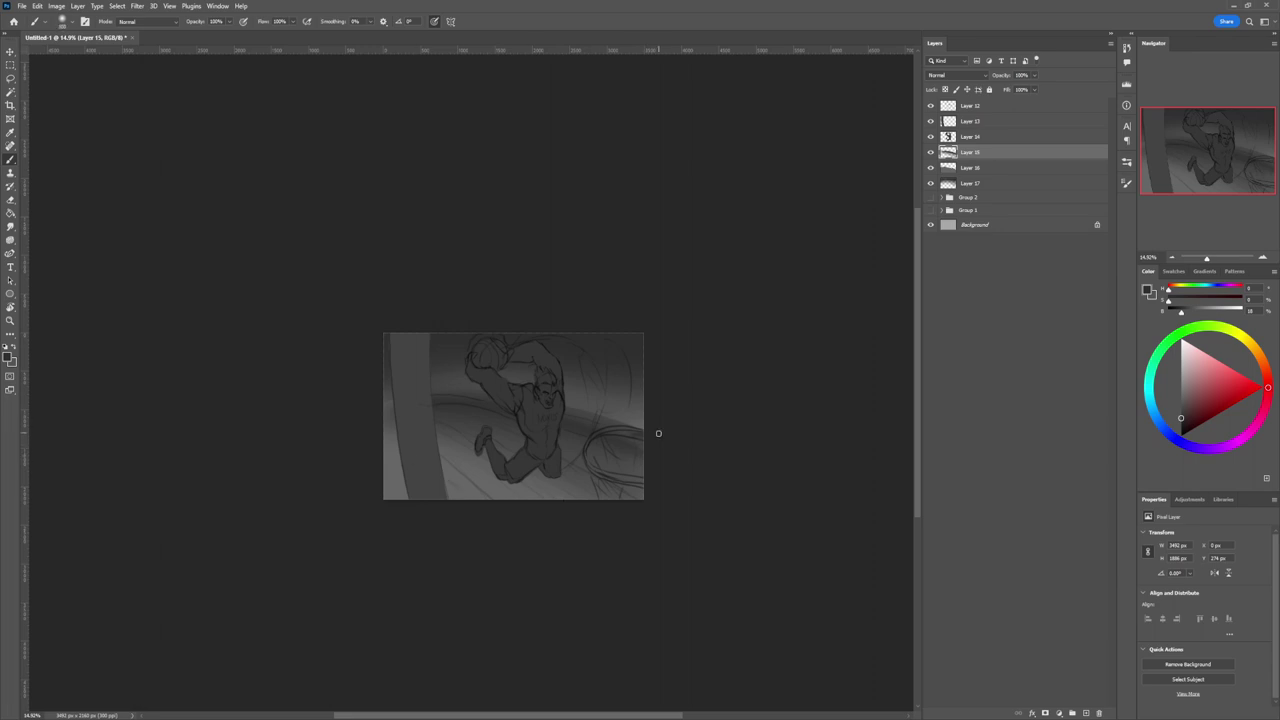
On a new layer above the pillar layer, paint the hoop rim in near-black grey over the sketch.
click(978, 122)
key(ctrl+shift+alt+n)
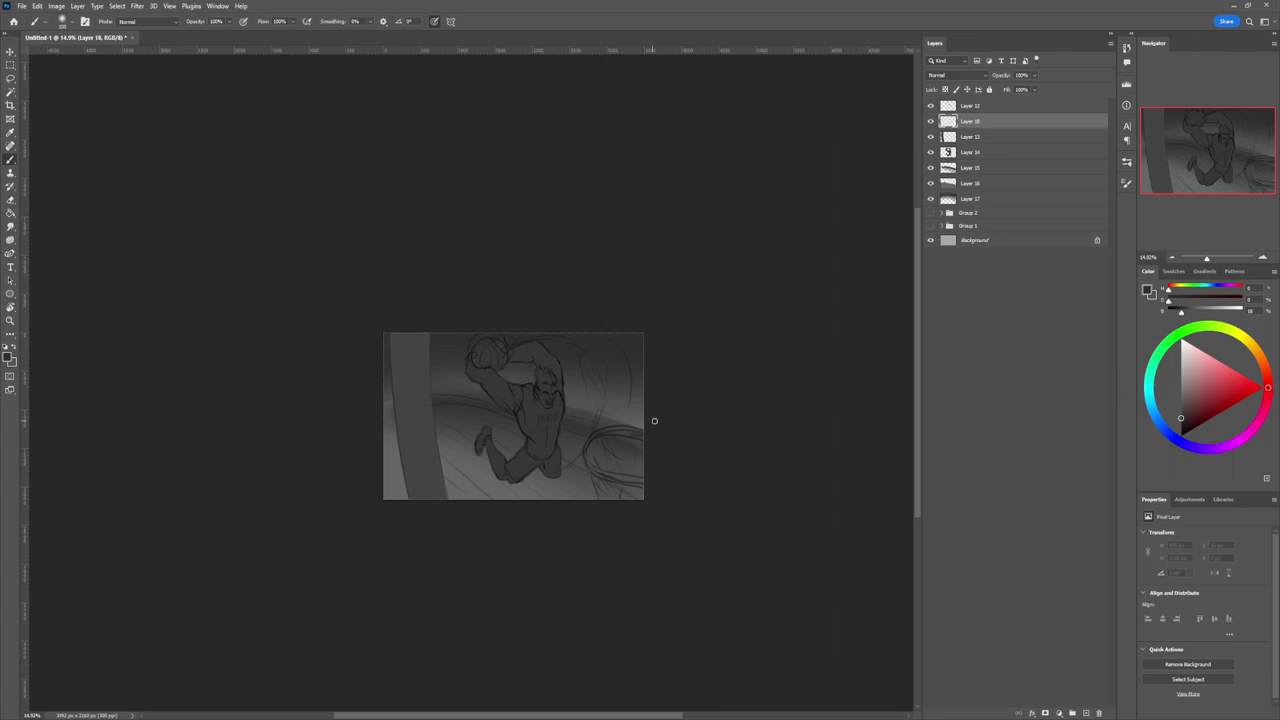
mouse_move(629, 433)
mouse_down()
mouse_move(592, 441)
mouse_move(586, 466)
mouse_move(642, 480)
mouse_up()
click(1178, 426)
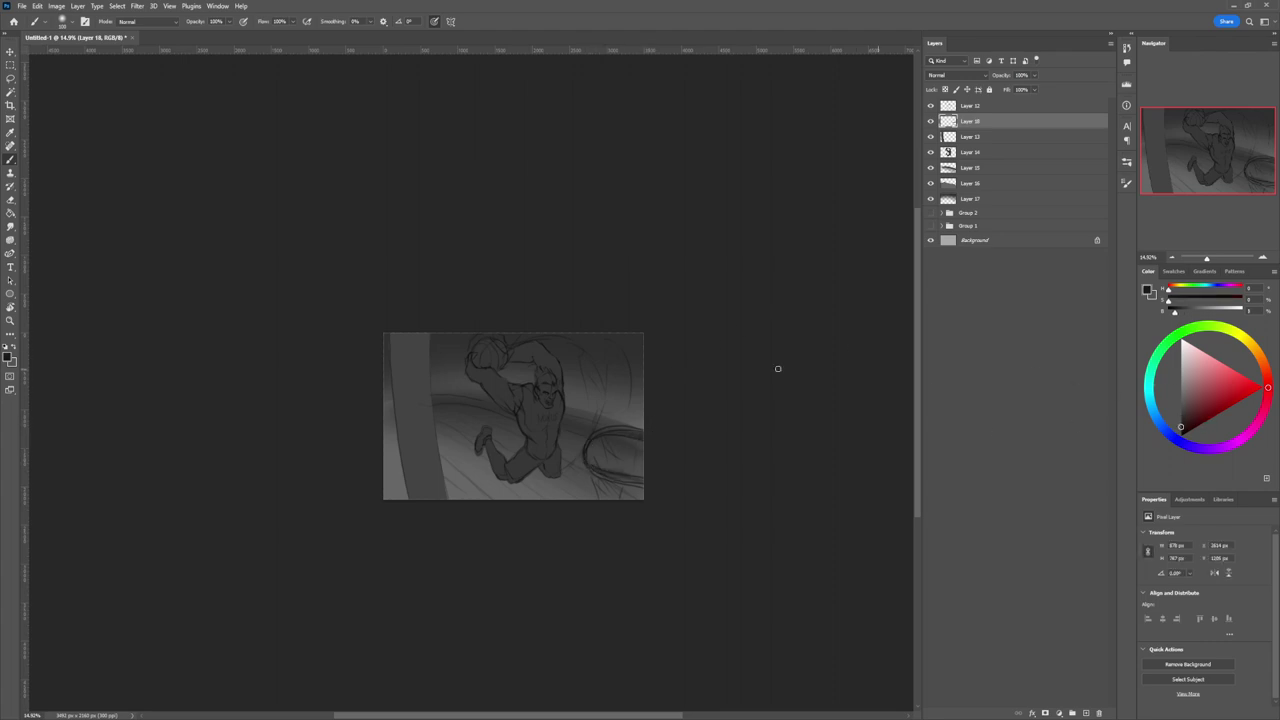
mouse_move(636, 436)
mouse_down()
mouse_move(597, 433)
mouse_move(587, 455)
mouse_move(644, 473)
mouse_move(605, 432)
mouse_move(584, 459)
mouse_move(601, 479)
mouse_move(643, 486)
mouse_up()
key(ctrl+z)
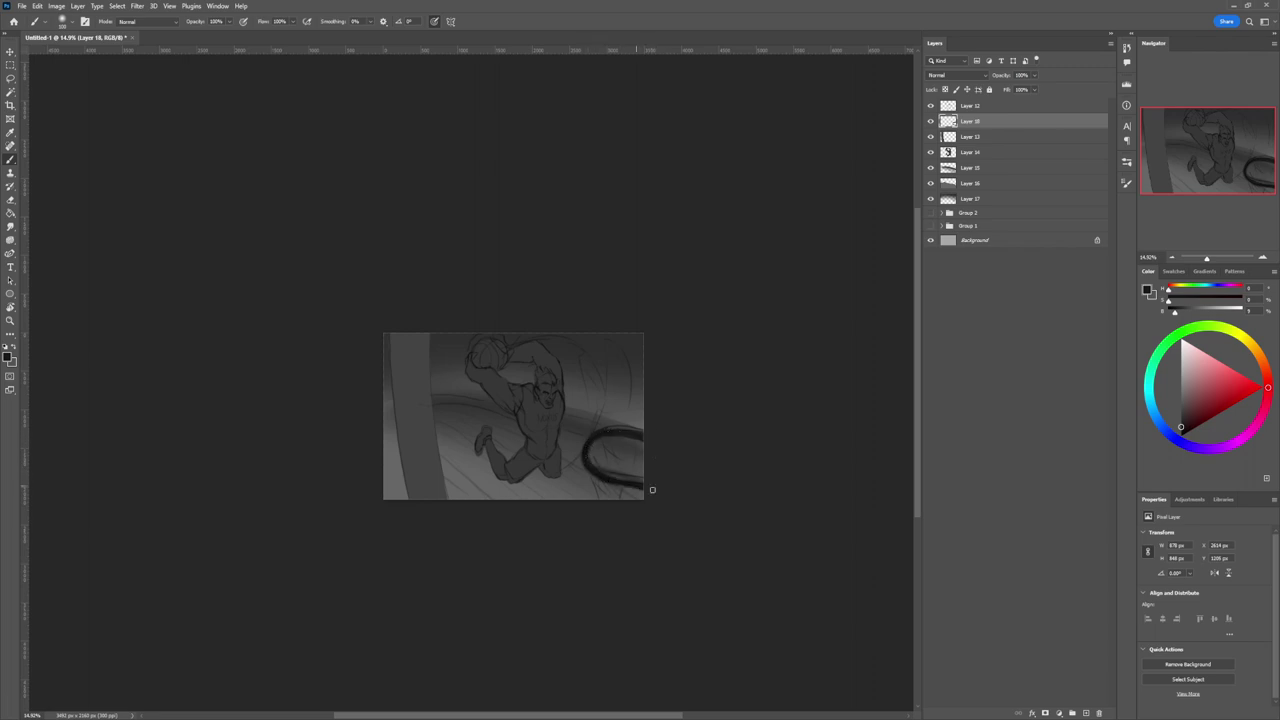
Paint light grey highlights along the hoop rim and add mid-grey accents at 39% brightness.
click(675, 418)
click(1181, 391)
click(1181, 367)
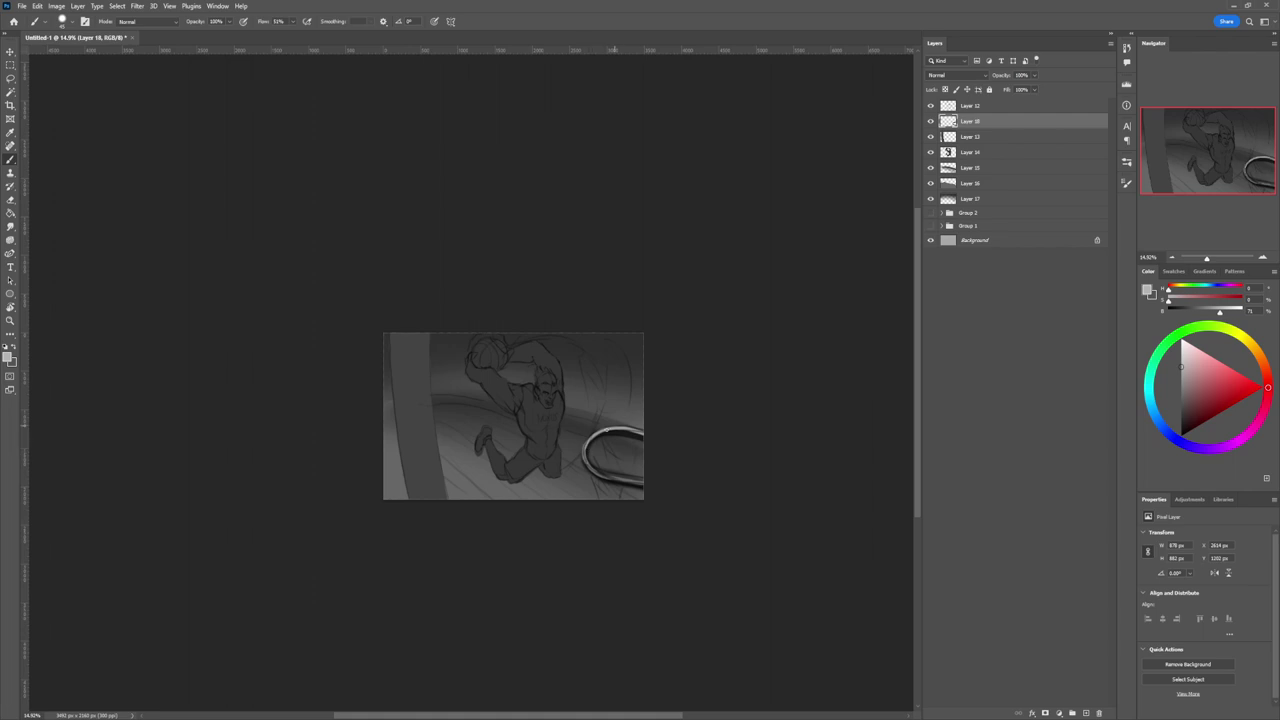
click(1180, 397)
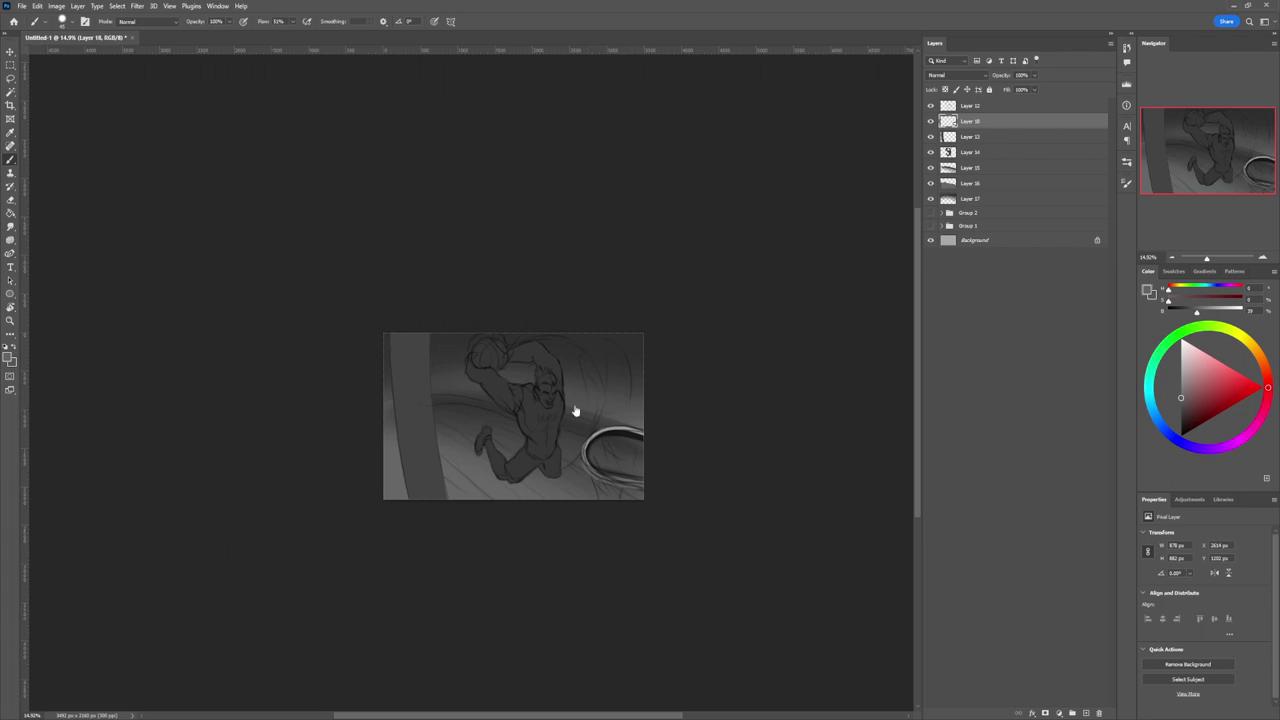
Lasso the painted hoop and free-transform it, scaling to about 118% width and 84% height, with a slight skew to fit the sketch.
key(l)
mouse_move(645, 428)
mouse_down()
mouse_move(581, 432)
mouse_move(582, 486)
mouse_move(700, 474)
mouse_up()
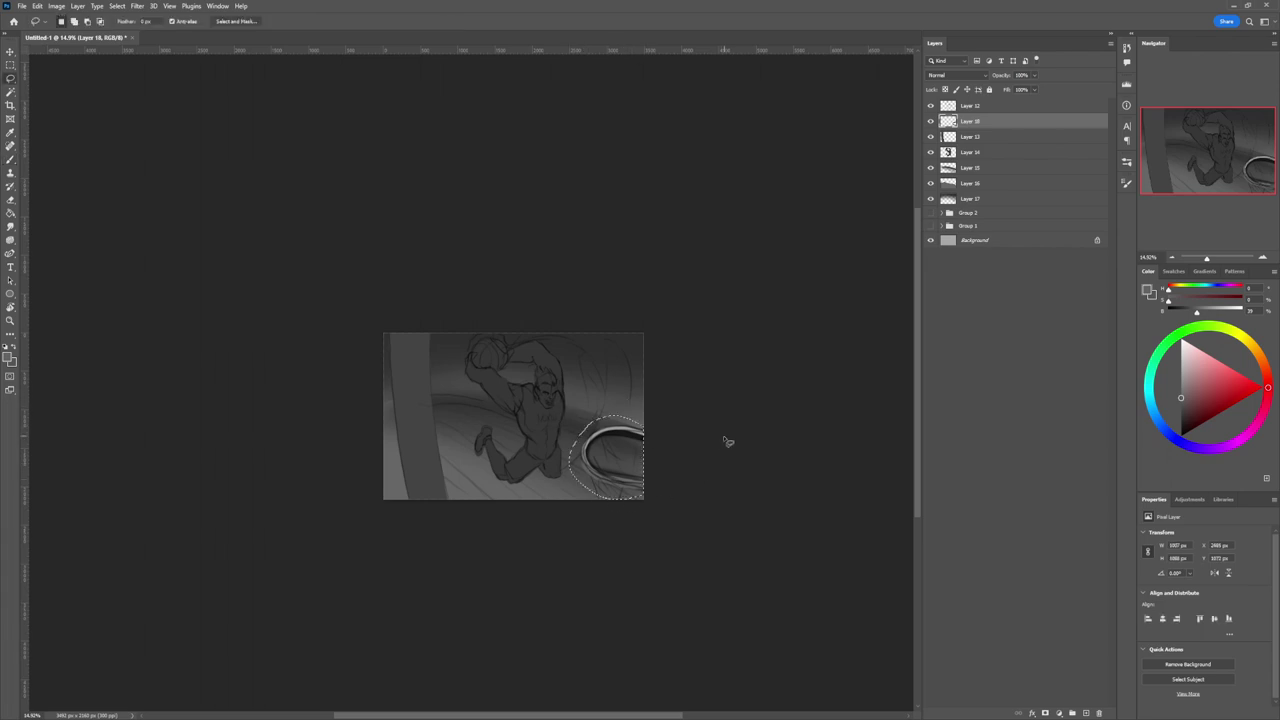
key(ctrl+t)
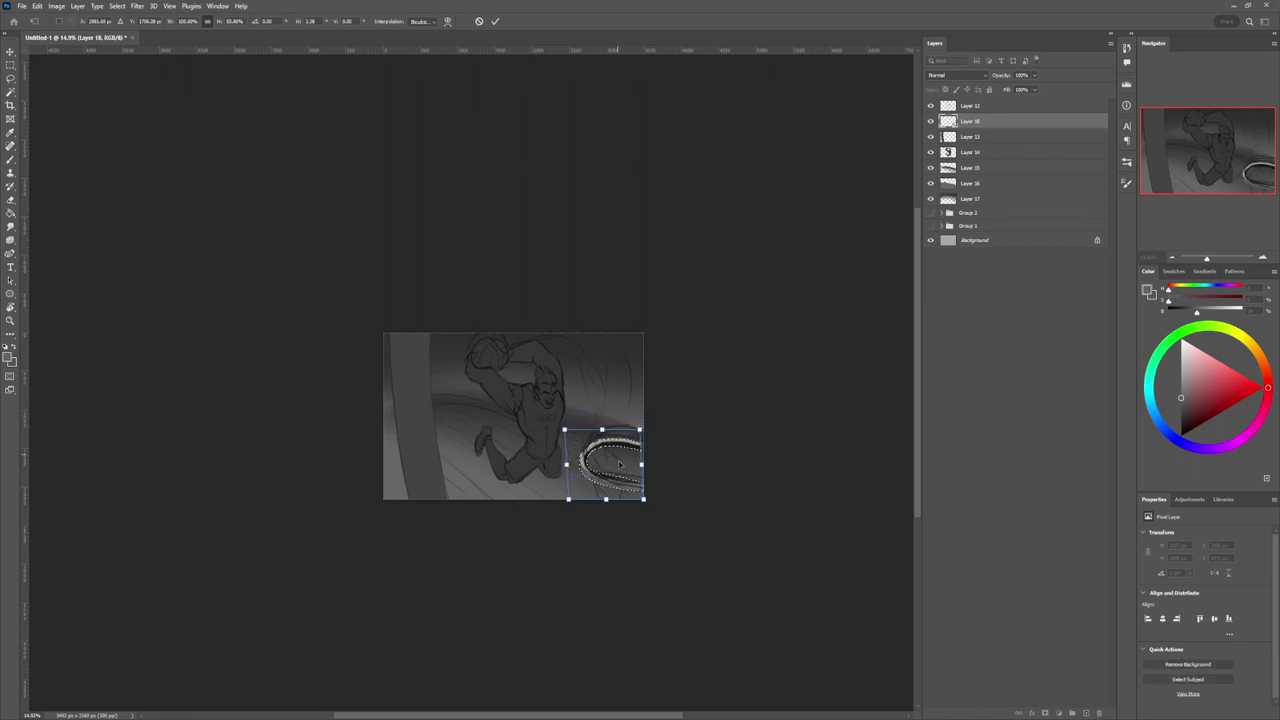
drag(628, 488, 628, 475)
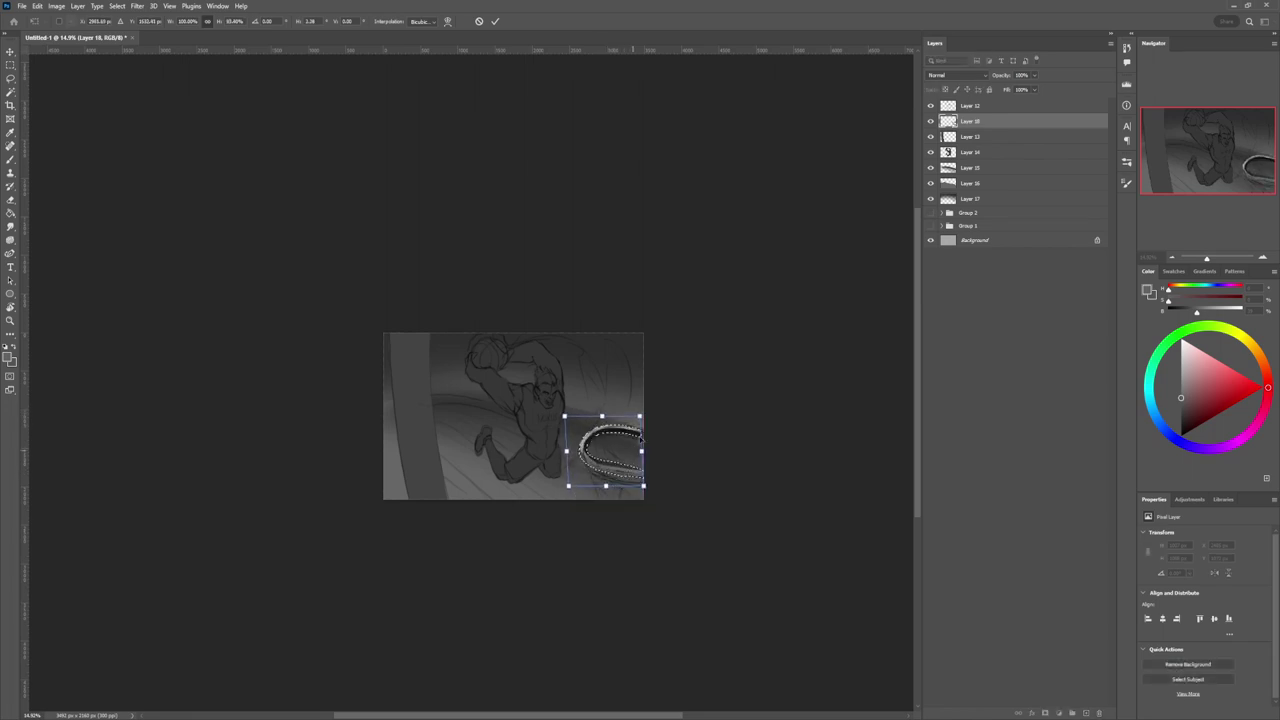
drag(602, 418, 607, 418)
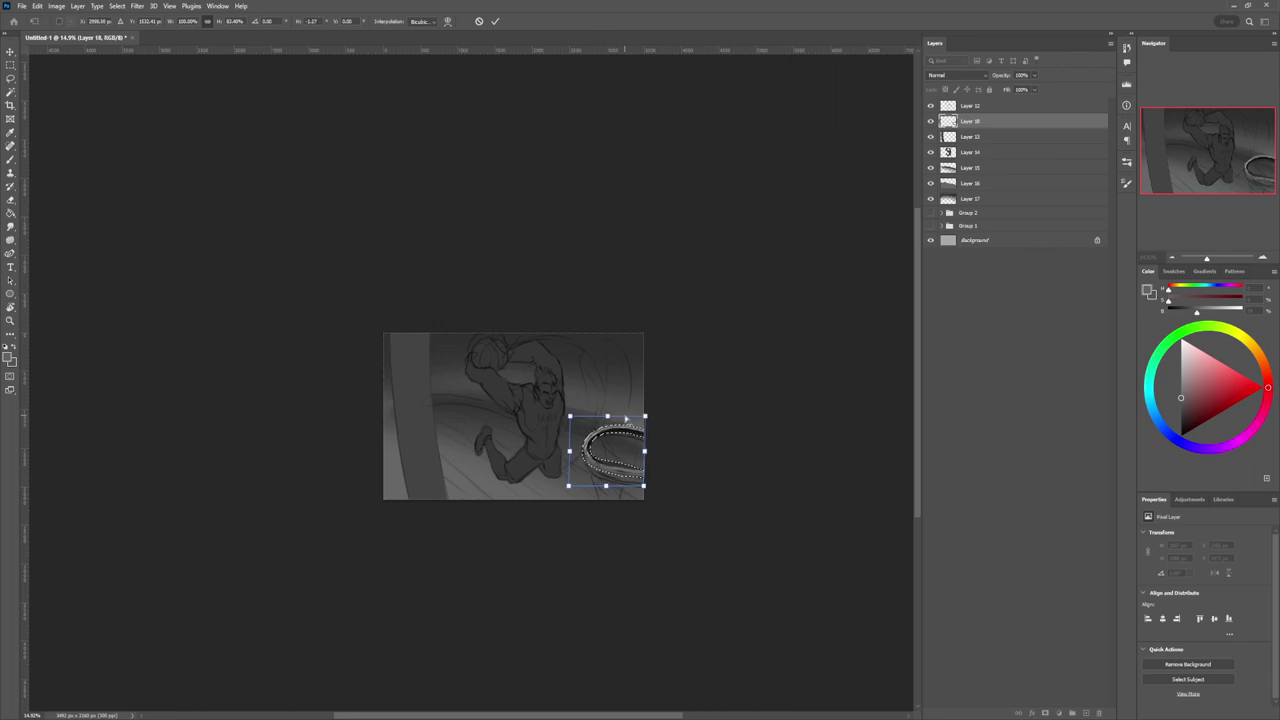
drag(606, 486, 622, 461)
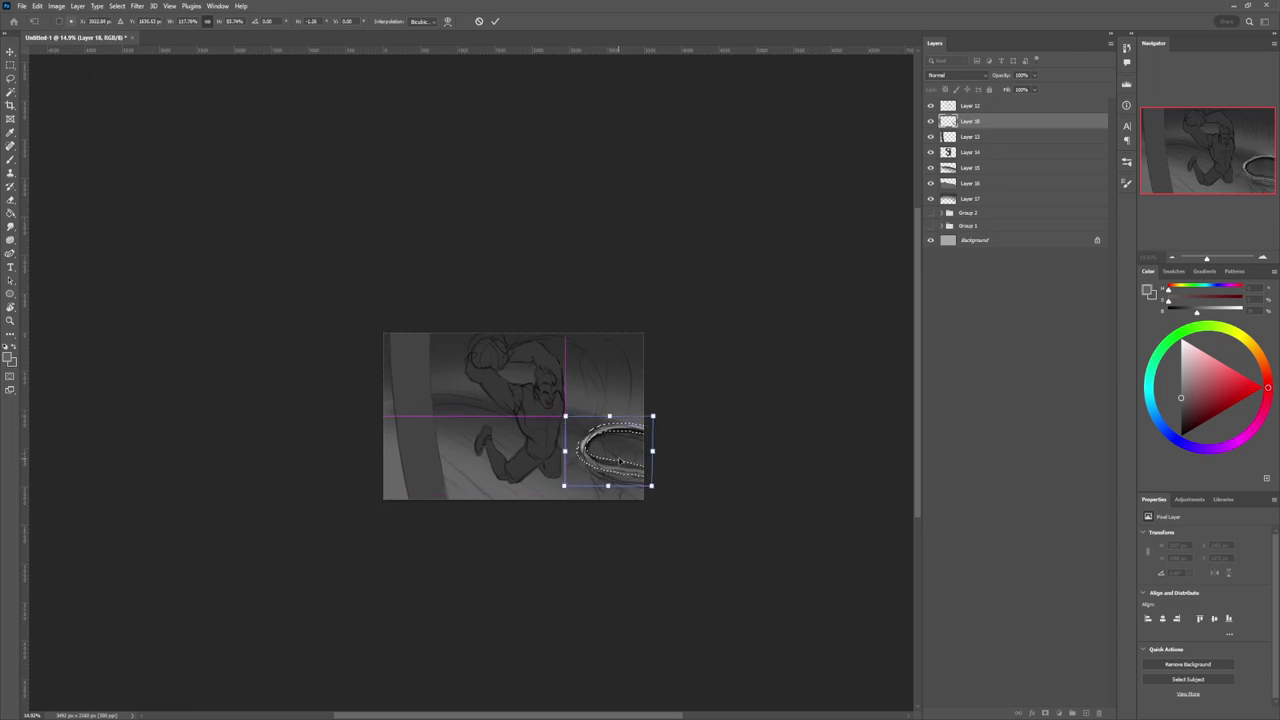
key(Return)
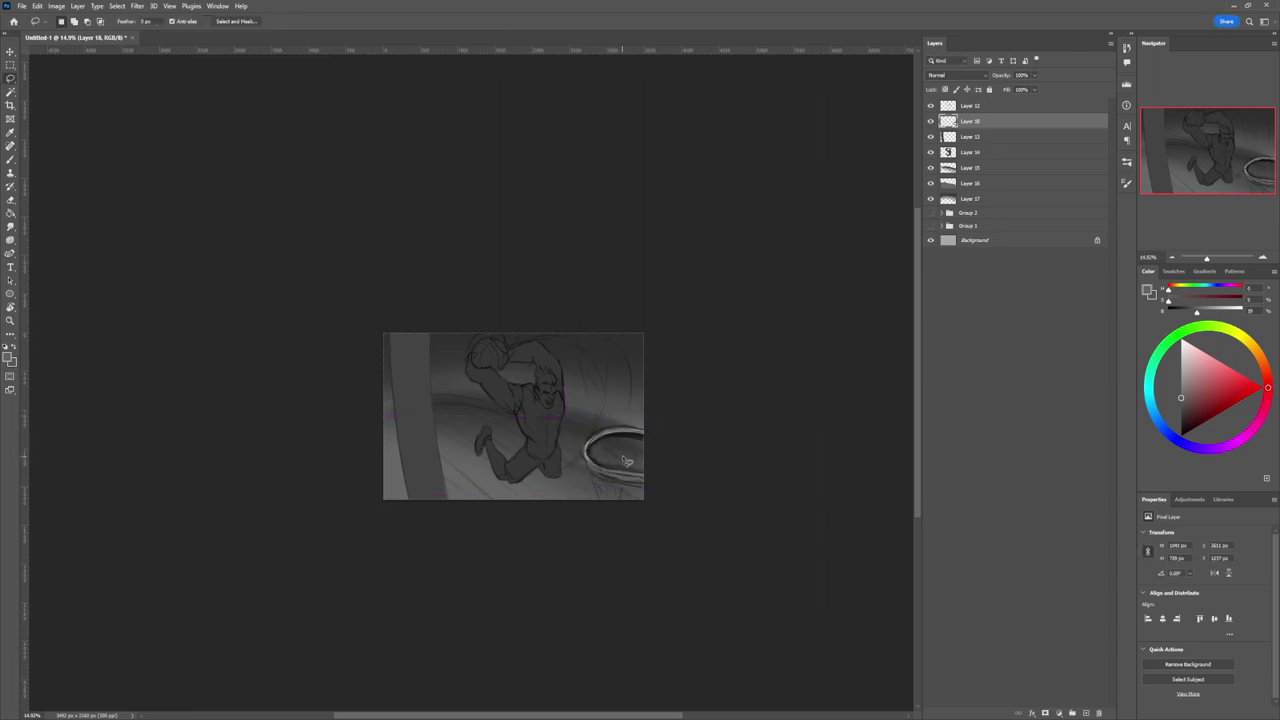
Lock the transparency of the player silhouette layer and paint both raised arms in light grey at 55% brightness.
key(z)
drag(640, 436, 600, 386)
click(969, 155)
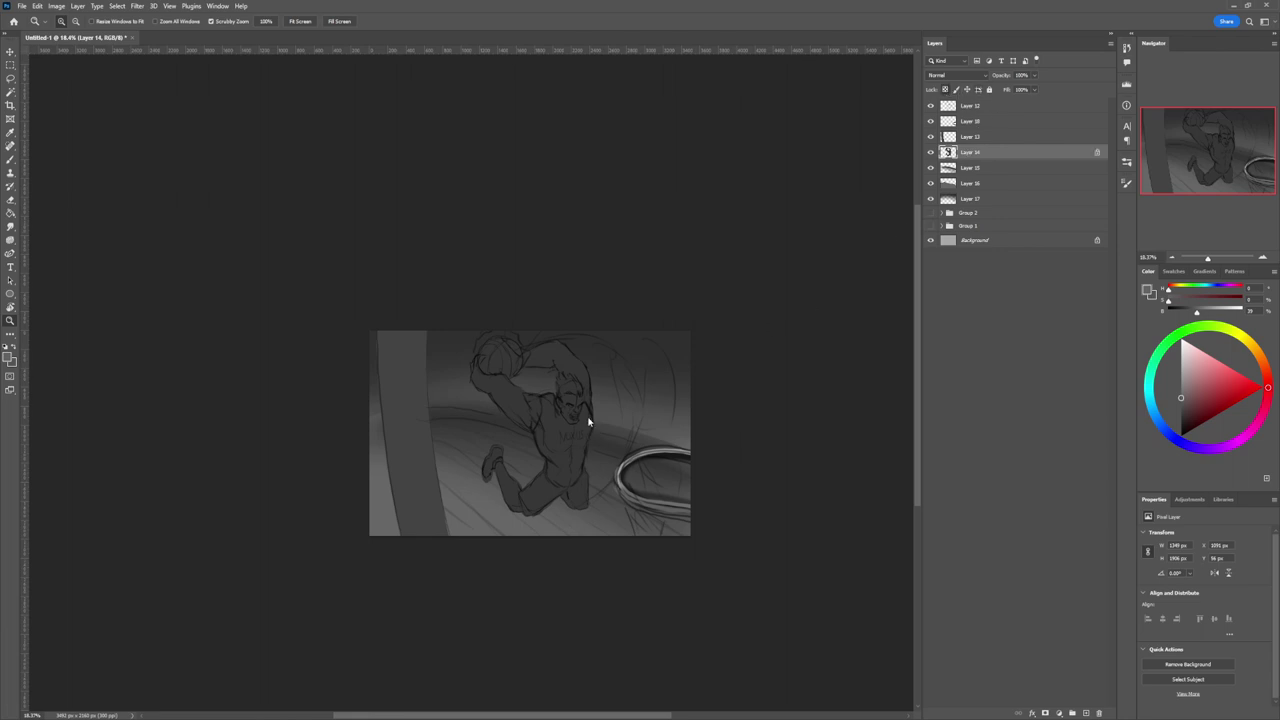
key(b)
click(1181, 382)
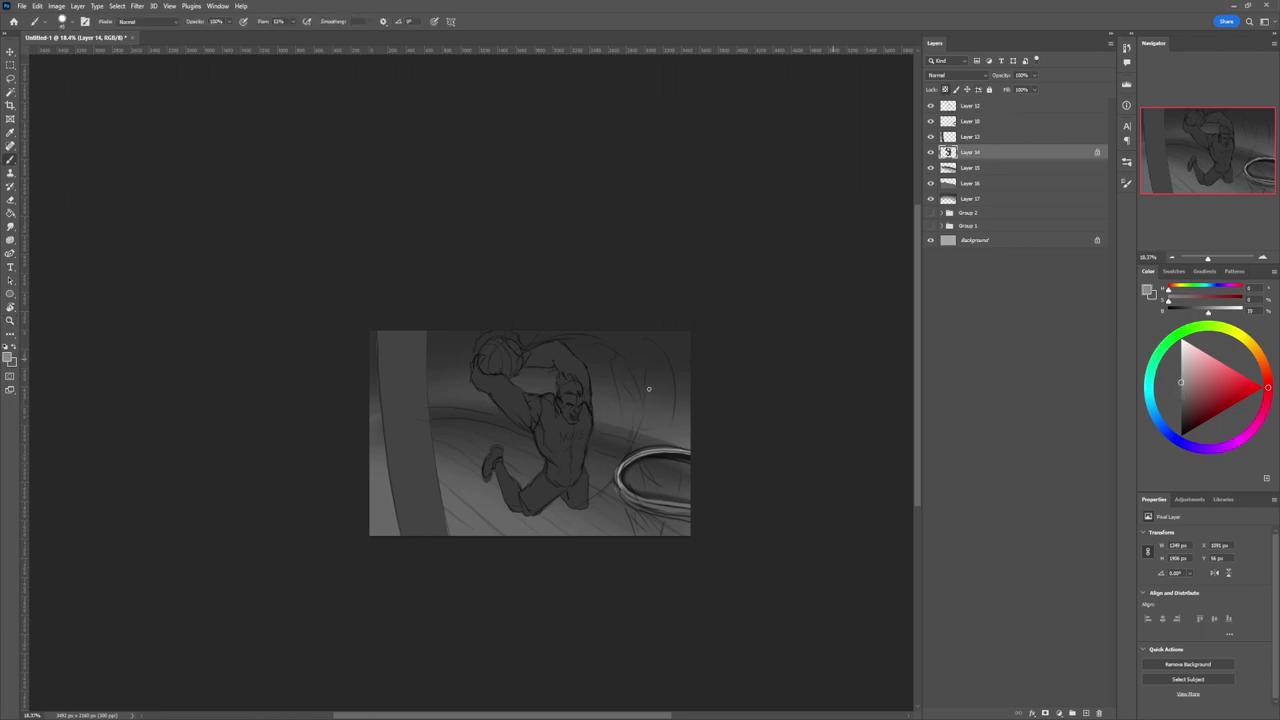
mouse_move(590, 393)
mouse_down()
mouse_move(557, 361)
mouse_move(581, 364)
mouse_move(589, 395)
mouse_move(553, 343)
mouse_move(544, 366)
mouse_move(565, 346)
mouse_move(556, 362)
mouse_move(581, 379)
mouse_move(564, 348)
mouse_move(541, 349)
mouse_move(529, 373)
mouse_move(527, 353)
mouse_move(536, 402)
mouse_move(525, 424)
mouse_move(531, 391)
mouse_move(521, 414)
mouse_move(519, 391)
mouse_move(497, 404)
mouse_move(468, 378)
mouse_up()
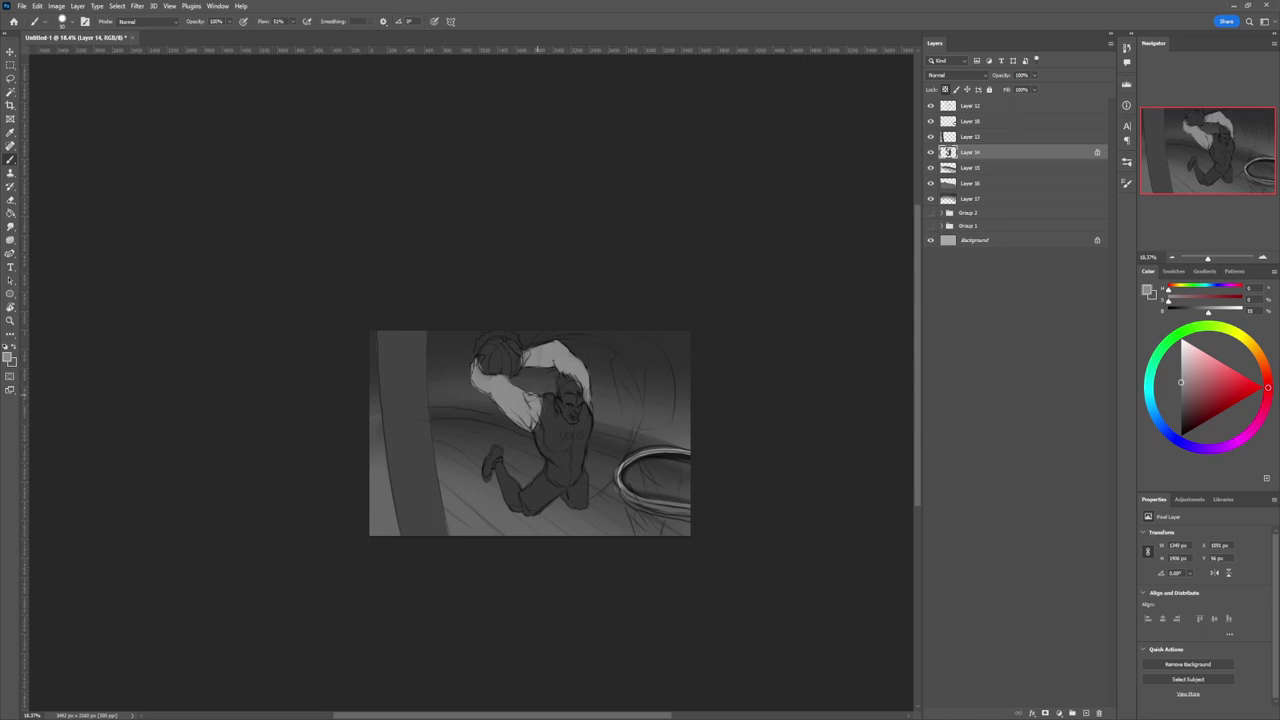
Block in the player's armpit, bent lower leg and face with the same light grey skin value.
drag(541, 405, 536, 436)
mouse_move(516, 482)
mouse_down()
mouse_move(515, 506)
mouse_move(500, 470)
mouse_move(507, 486)
mouse_up()
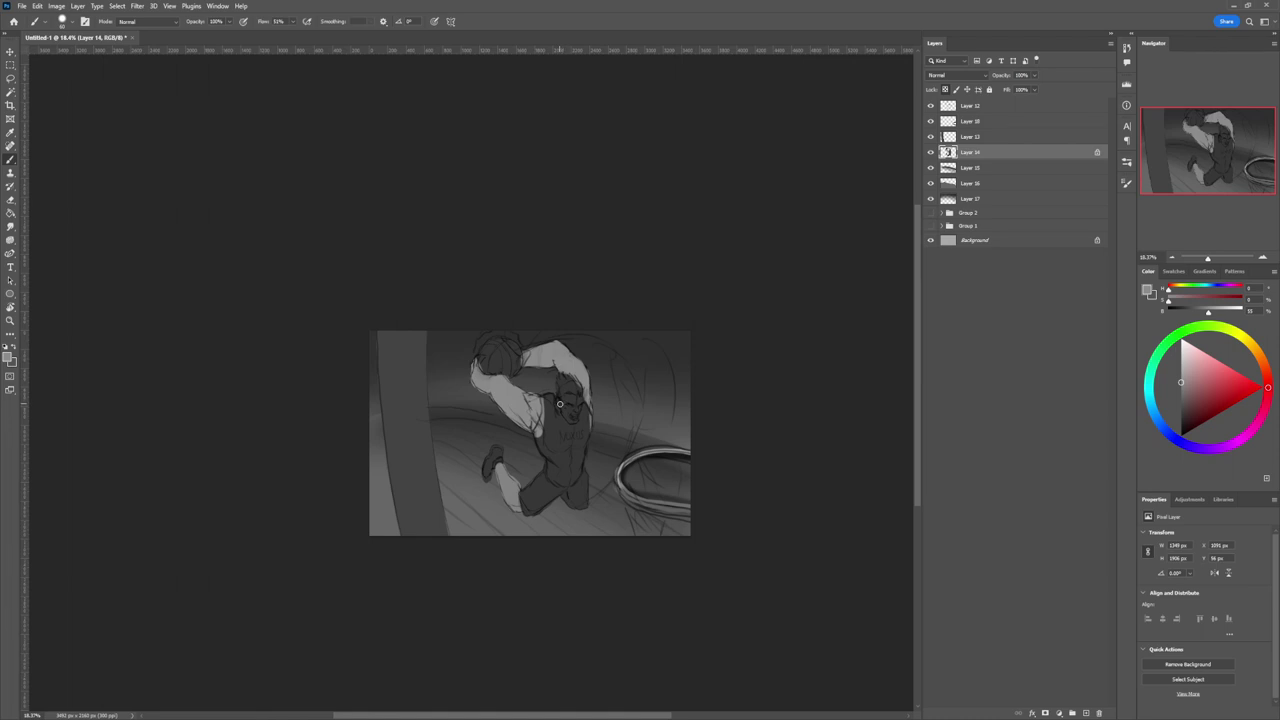
drag(560, 404, 580, 398)
drag(563, 405, 570, 419)
Model the player's torso with darker grey tones and broad light strokes of grey at 61% brightness.
drag(1164, 396, 1175, 401)
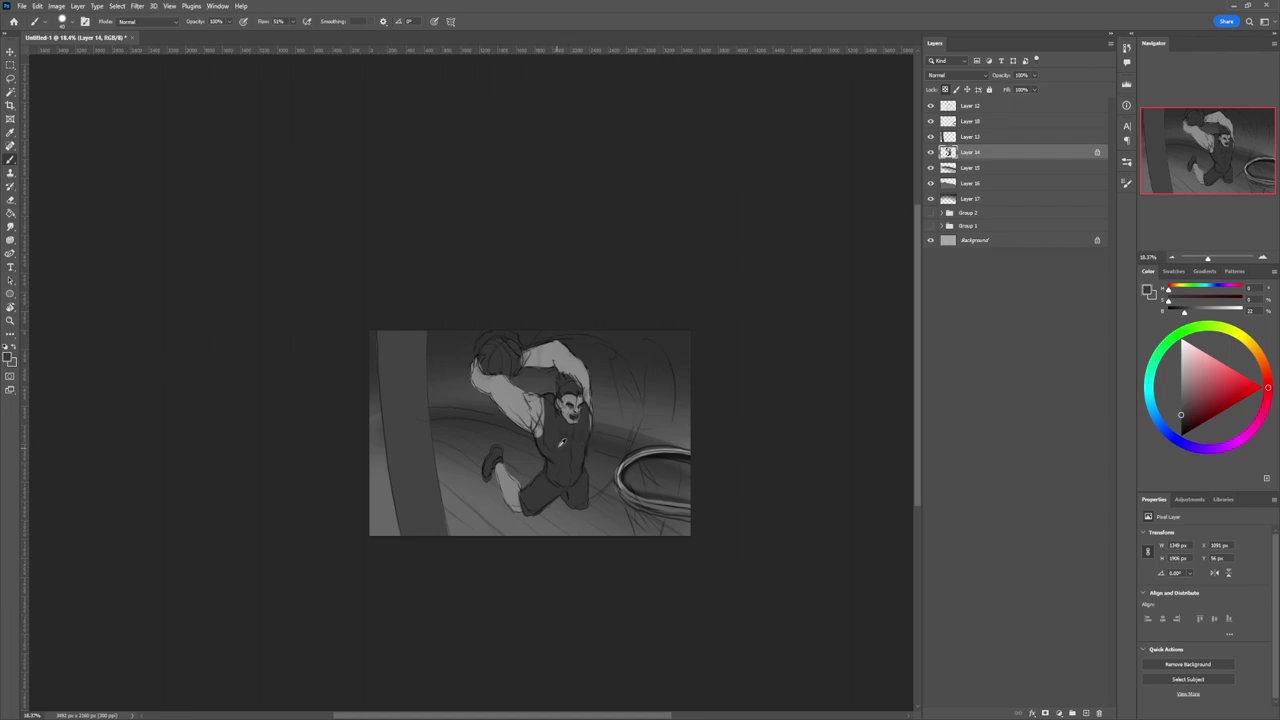
click(1180, 404)
click(1180, 374)
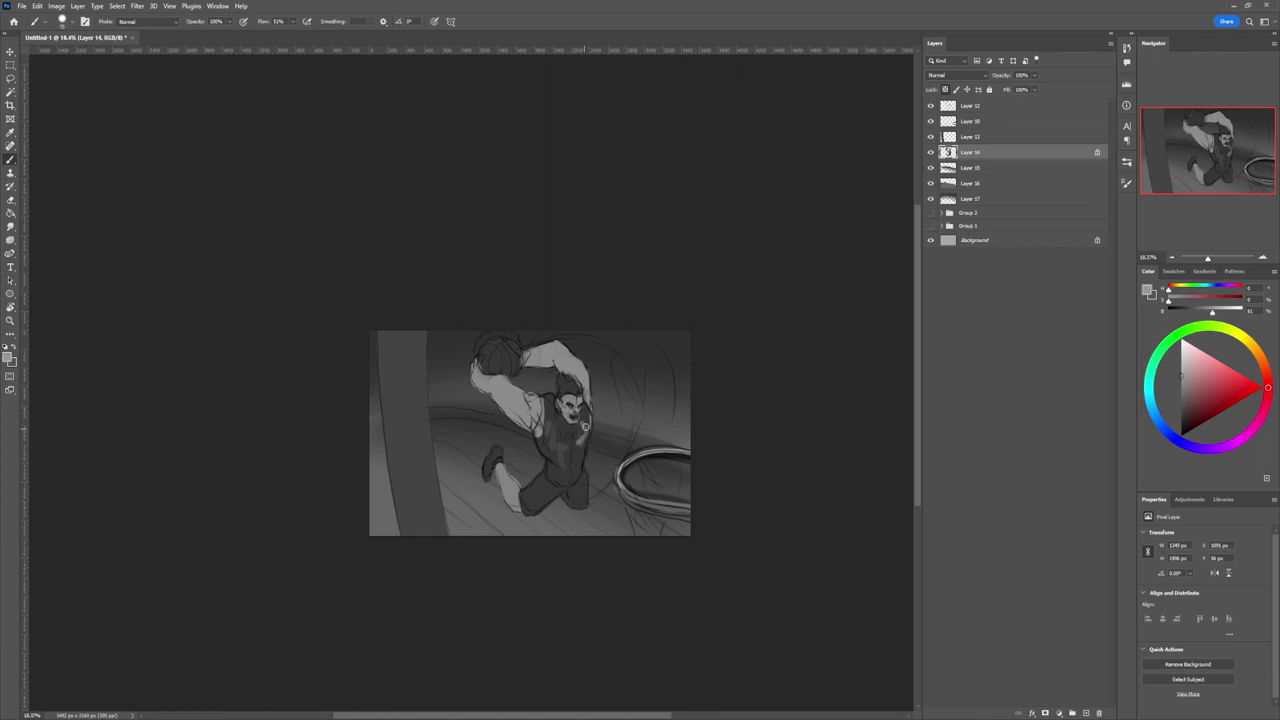
key(])
key(])
key(])
mouse_move(584, 408)
mouse_down()
mouse_move(580, 447)
mouse_move(585, 418)
mouse_move(577, 470)
mouse_move(580, 426)
mouse_move(569, 458)
mouse_move(578, 440)
mouse_move(568, 452)
mouse_move(555, 427)
mouse_move(563, 477)
mouse_move(570, 441)
mouse_move(582, 469)
mouse_up()
key([)
key([)
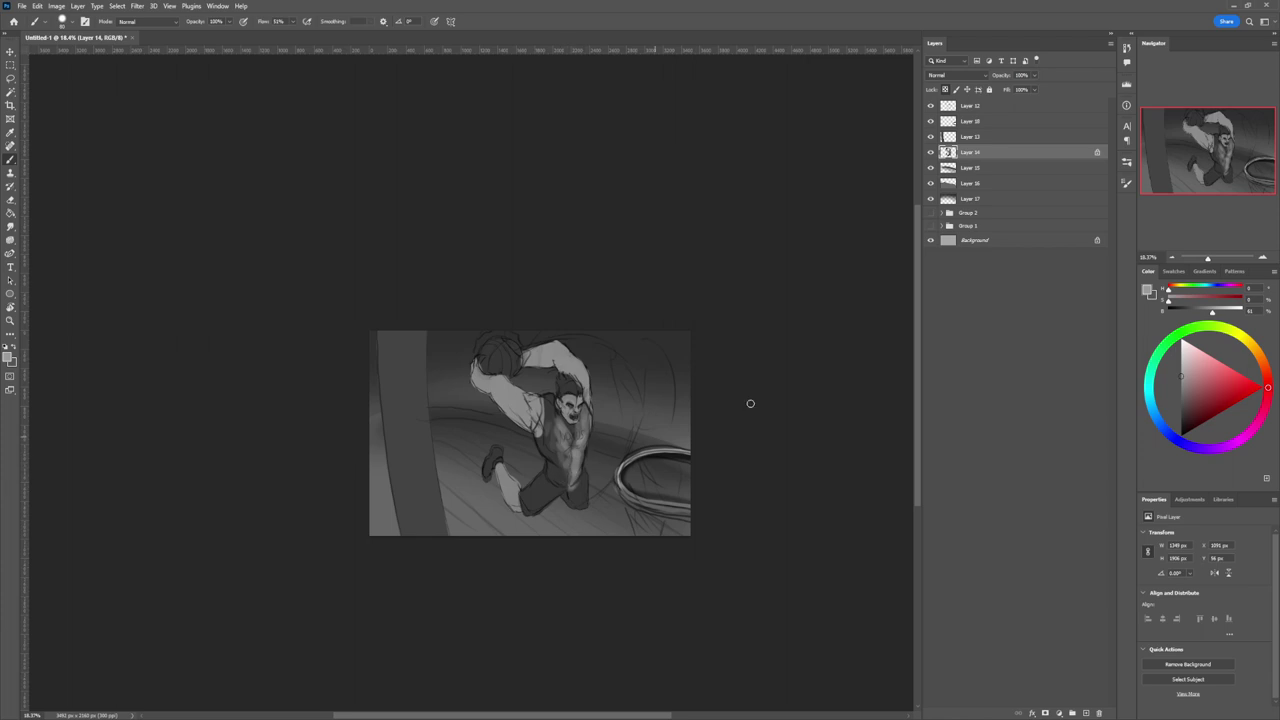
Darken the jersey's shoulder and armhole edge in dark grey at 12% brightness.
click(1181, 409)
click(1181, 423)
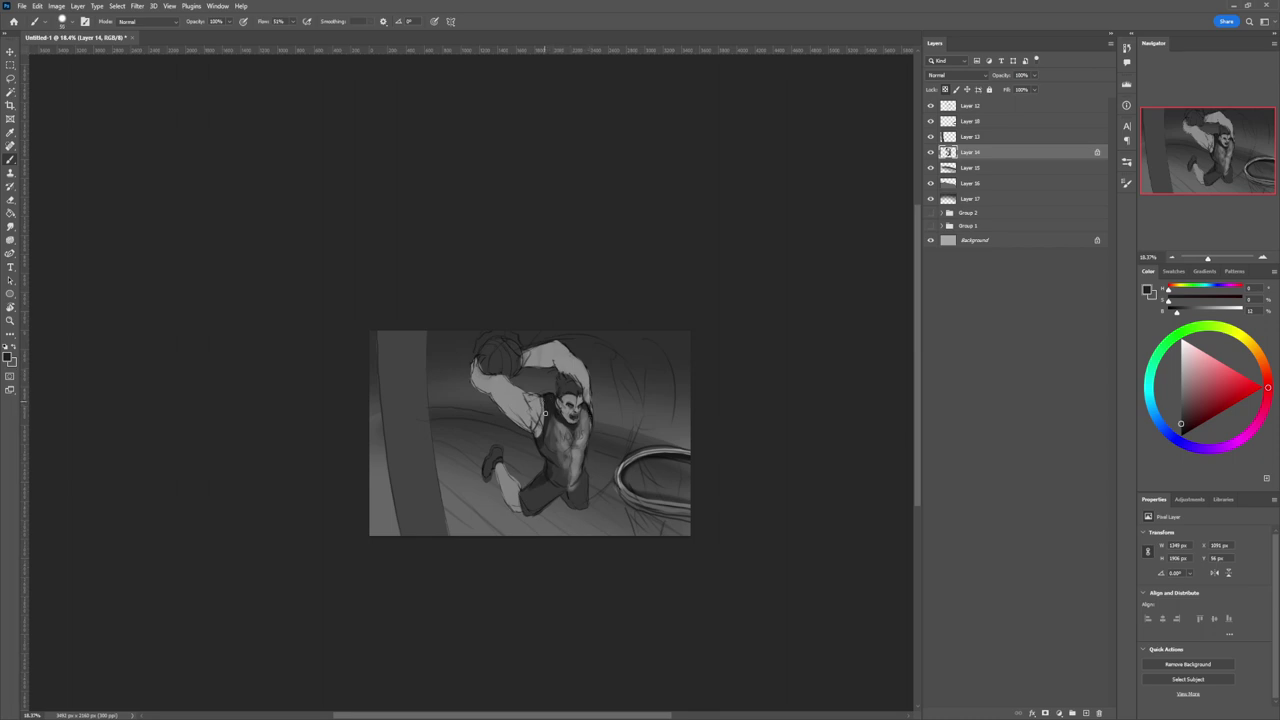
drag(545, 413, 539, 435)
Shade the muscles and shadow sides of both raised arms in dark grey at 16% brightness.
key(z)
drag(604, 420, 550, 420)
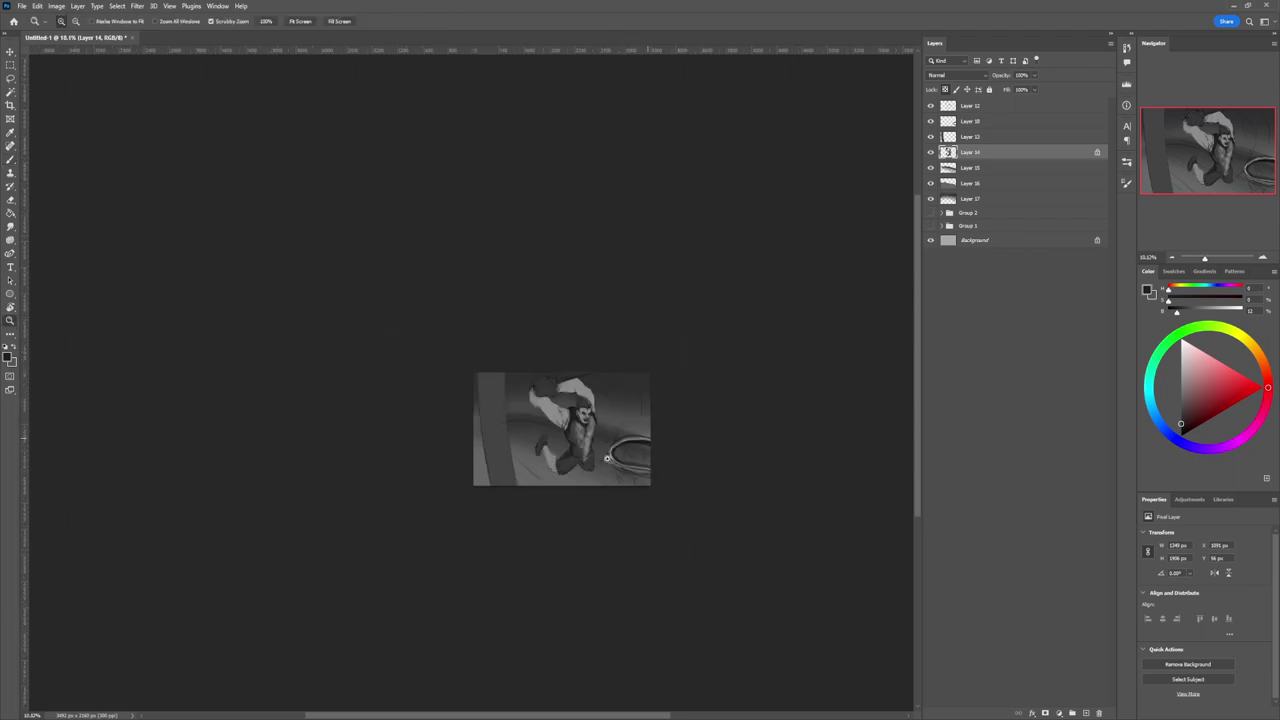
drag(575, 490, 618, 492)
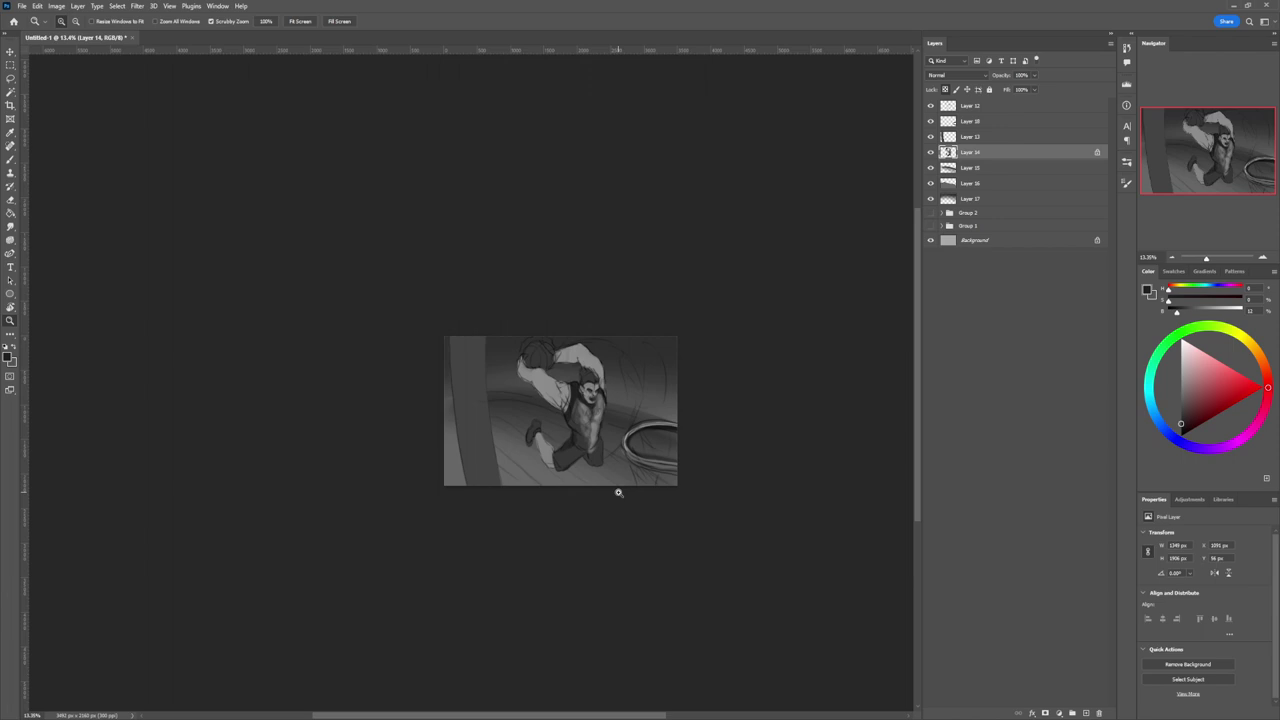
drag(576, 448, 589, 407)
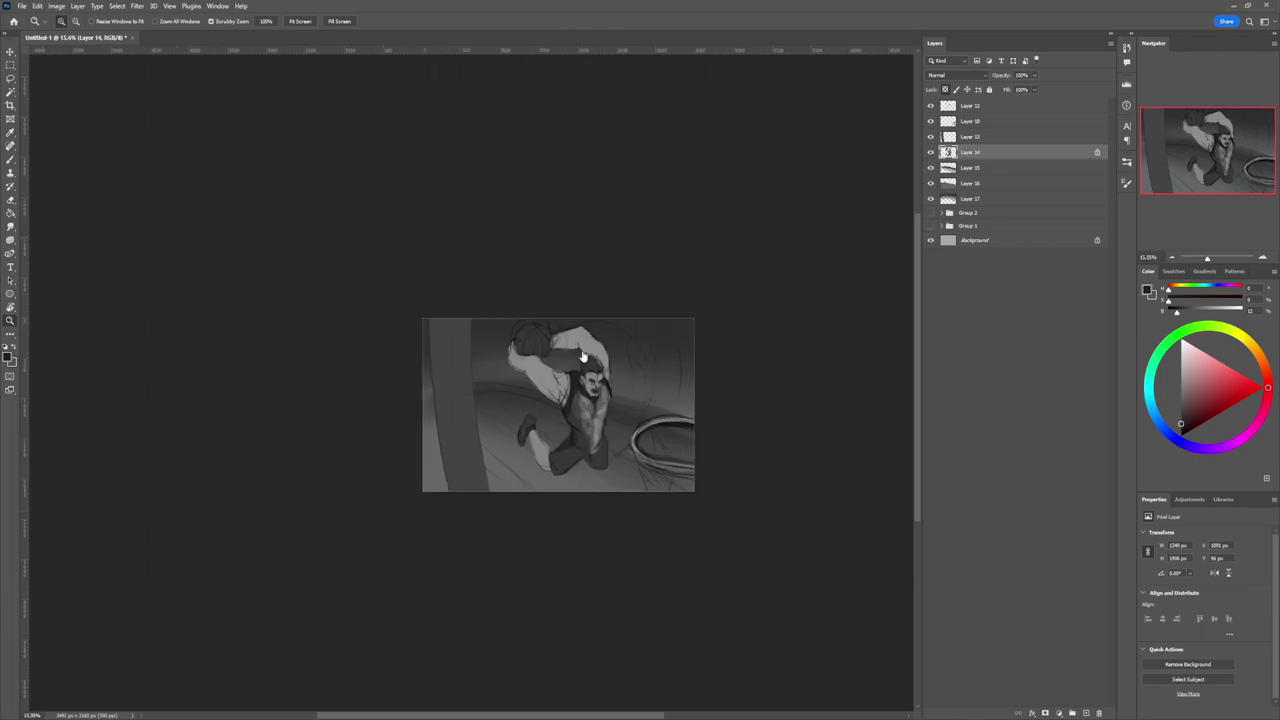
key(b)
click(1180, 420)
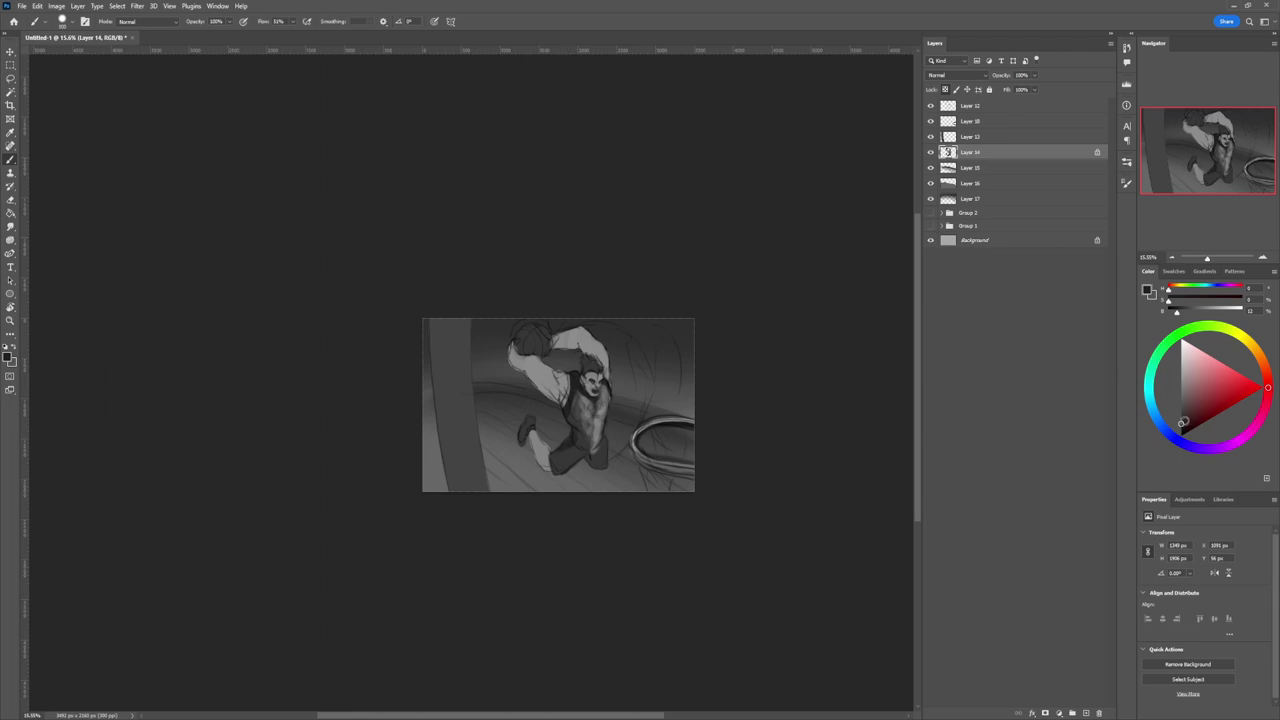
key(])
mouse_move(565, 400)
mouse_down()
mouse_move(511, 355)
mouse_move(514, 365)
mouse_move(511, 353)
mouse_move(533, 376)
mouse_move(514, 329)
mouse_move(559, 383)
mouse_up()
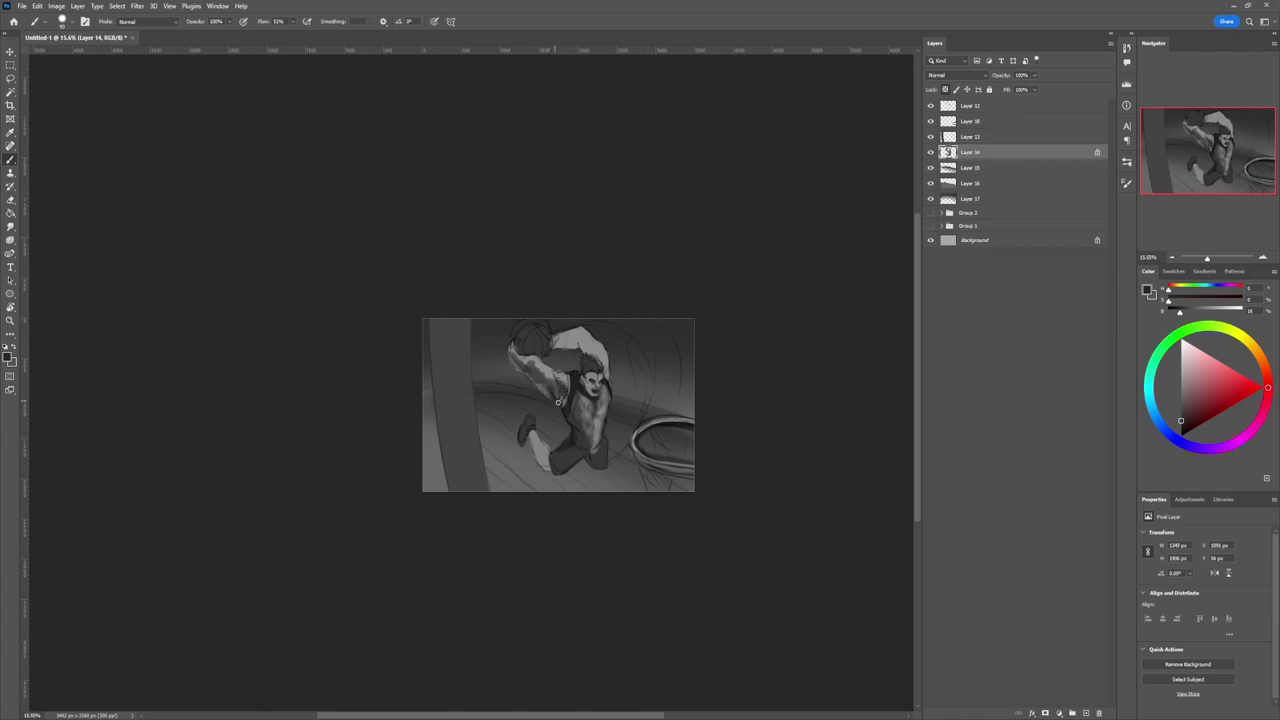
drag(559, 400, 539, 386)
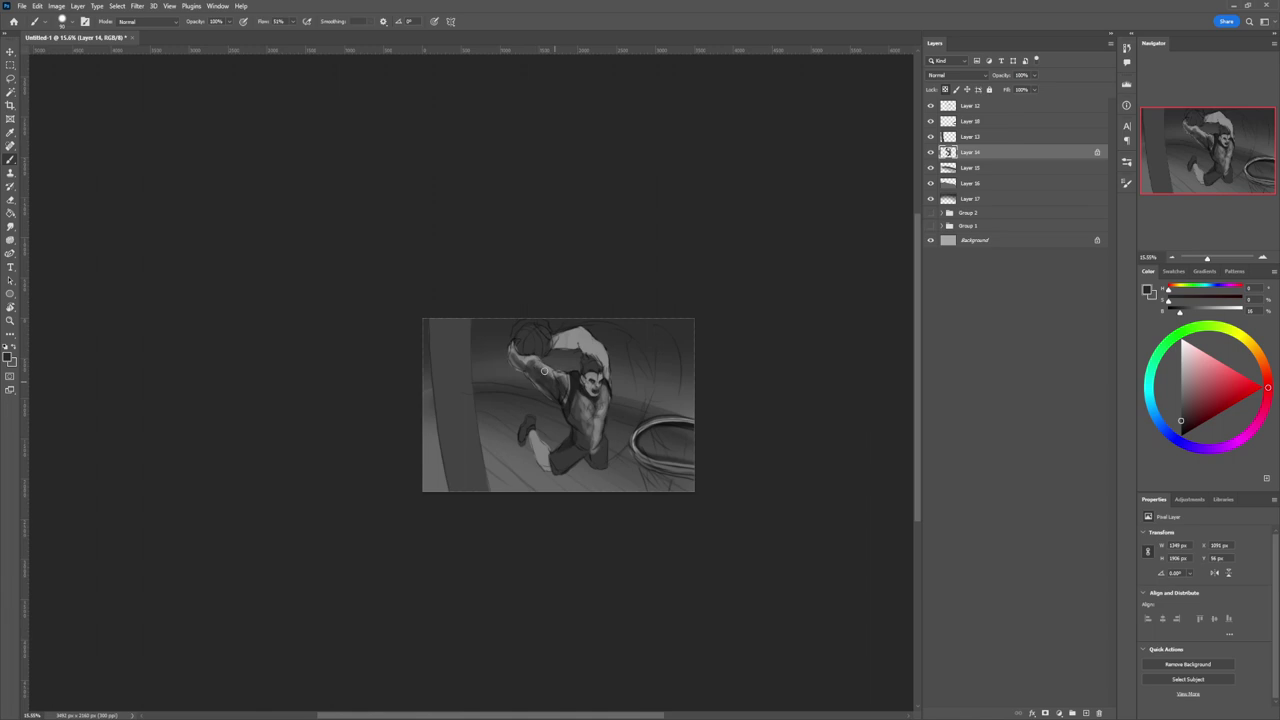
mouse_move(544, 371)
mouse_down()
mouse_move(579, 339)
mouse_move(587, 353)
mouse_move(579, 336)
mouse_move(555, 343)
mouse_move(564, 337)
mouse_move(572, 346)
mouse_move(580, 334)
mouse_move(575, 345)
mouse_move(599, 357)
mouse_move(583, 335)
mouse_move(557, 337)
mouse_move(599, 358)
mouse_move(602, 345)
mouse_move(566, 345)
mouse_up()
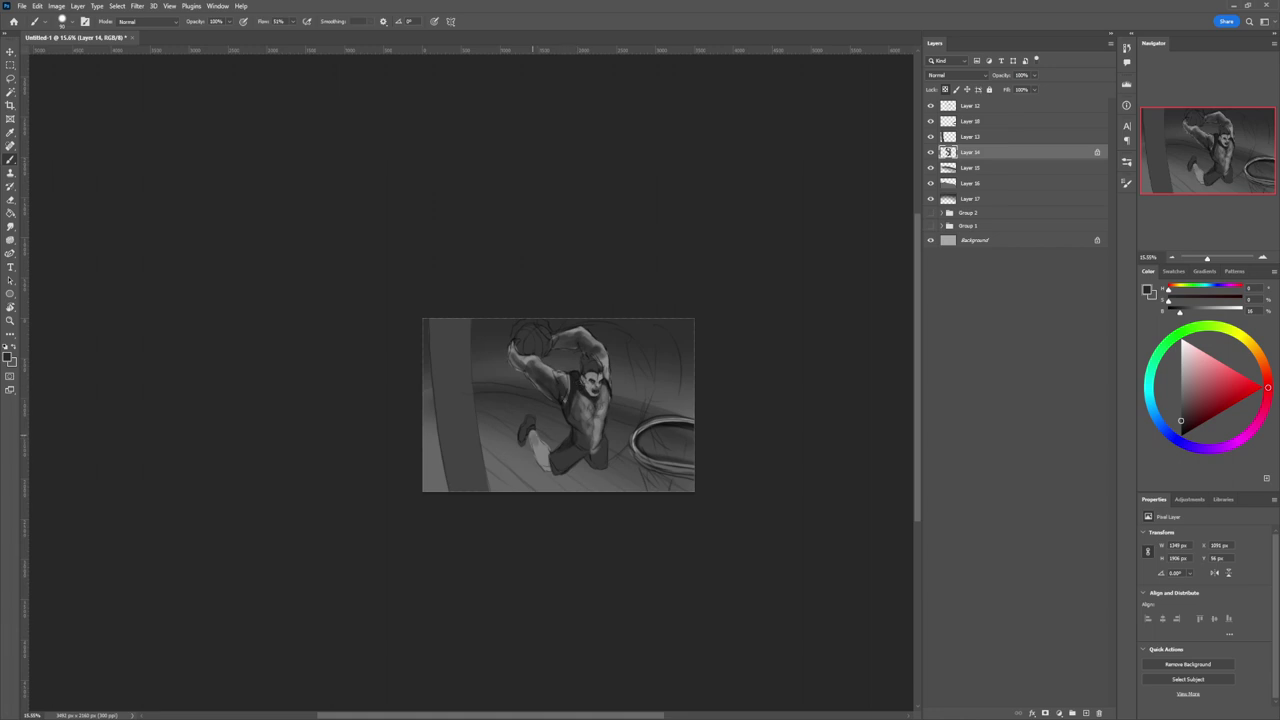
Shade the player's bent lower leg and define its shoe with near-black grey at 10% brightness and lighter grey accents.
drag(544, 459, 545, 451)
click(1179, 426)
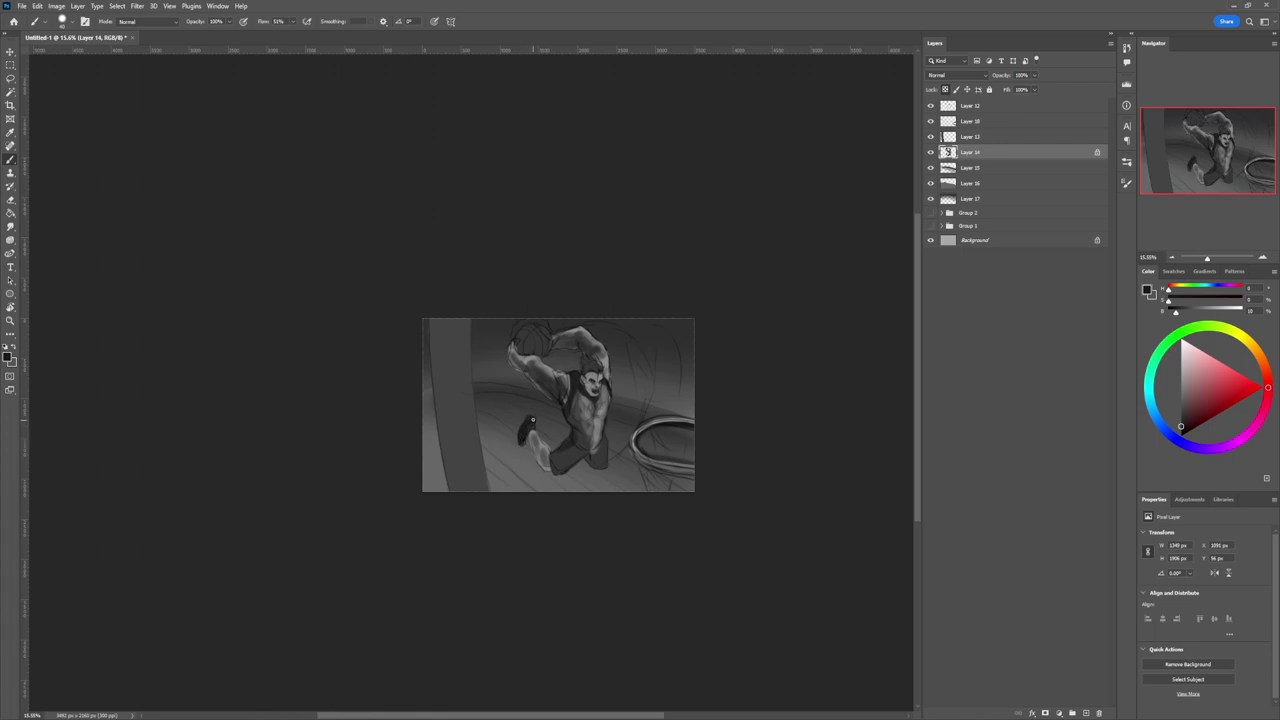
click(1166, 370)
drag(1179, 404, 1181, 424)
click(1181, 428)
key(z)
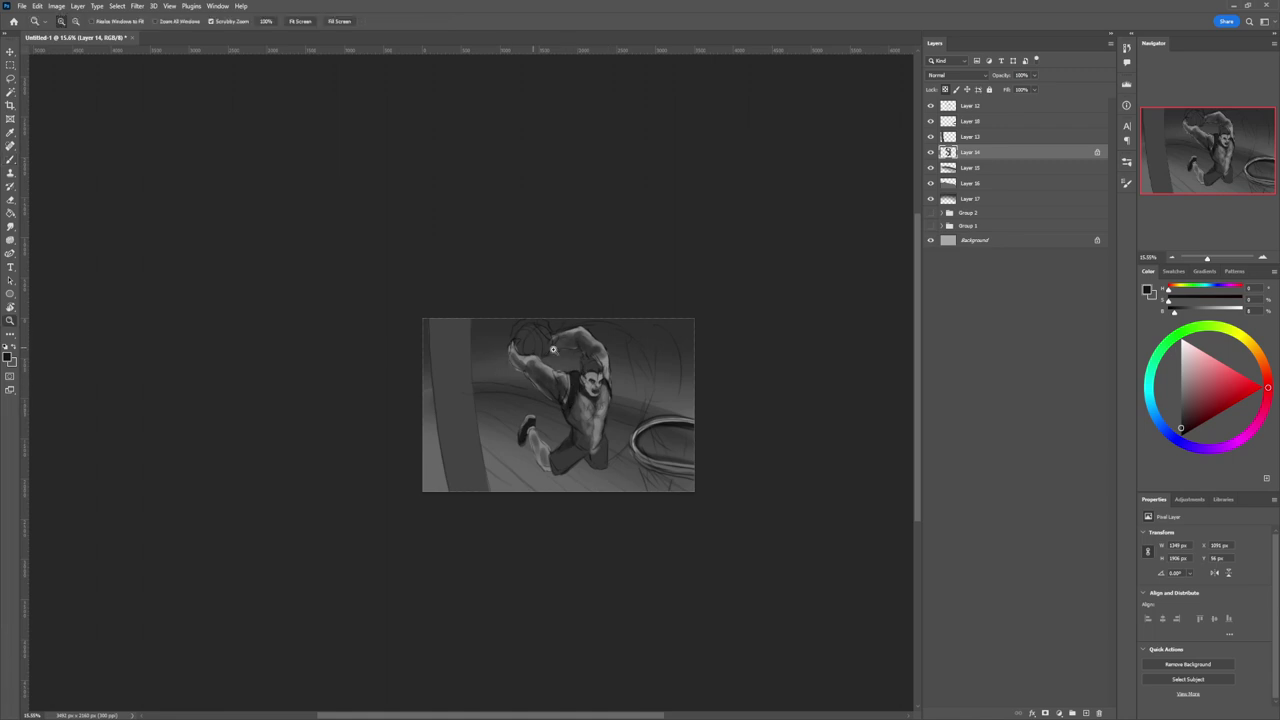
On Layer 15, darken the court and background behind the player and inside the hoop with broad, soft near-black strokes.
drag(572, 366, 515, 366)
drag(583, 440, 641, 416)
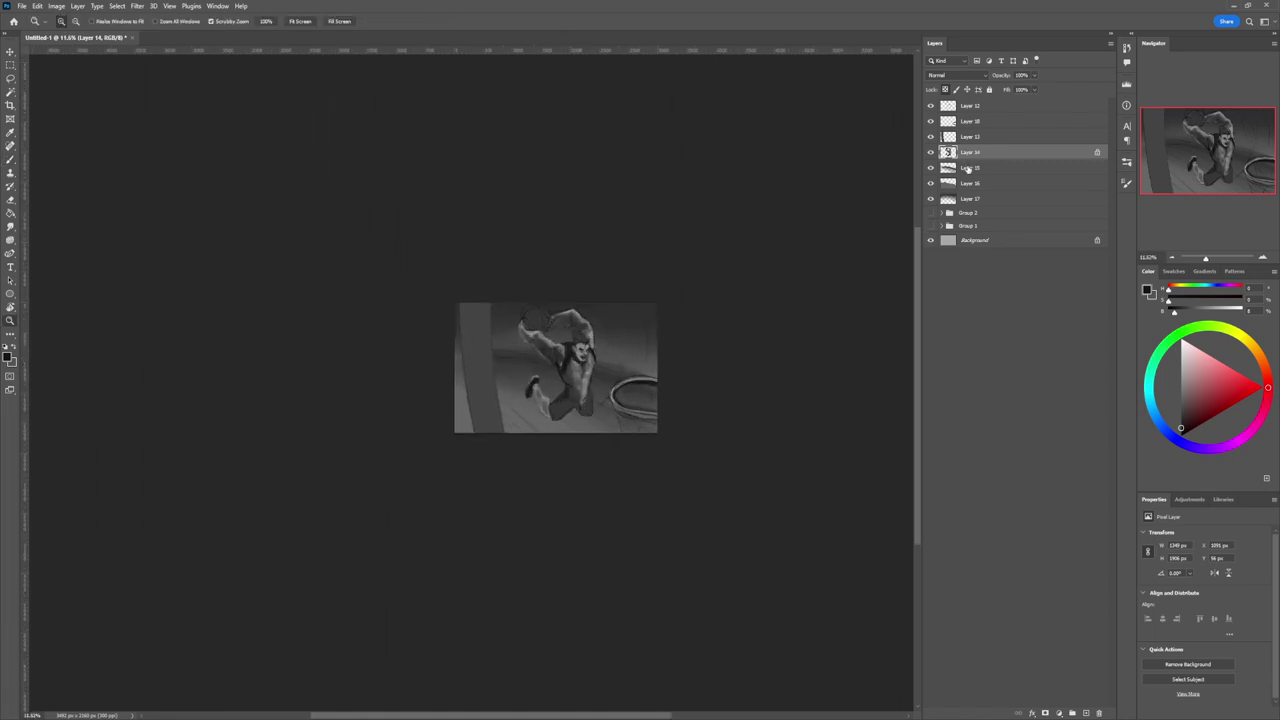
click(978, 168)
key(b)
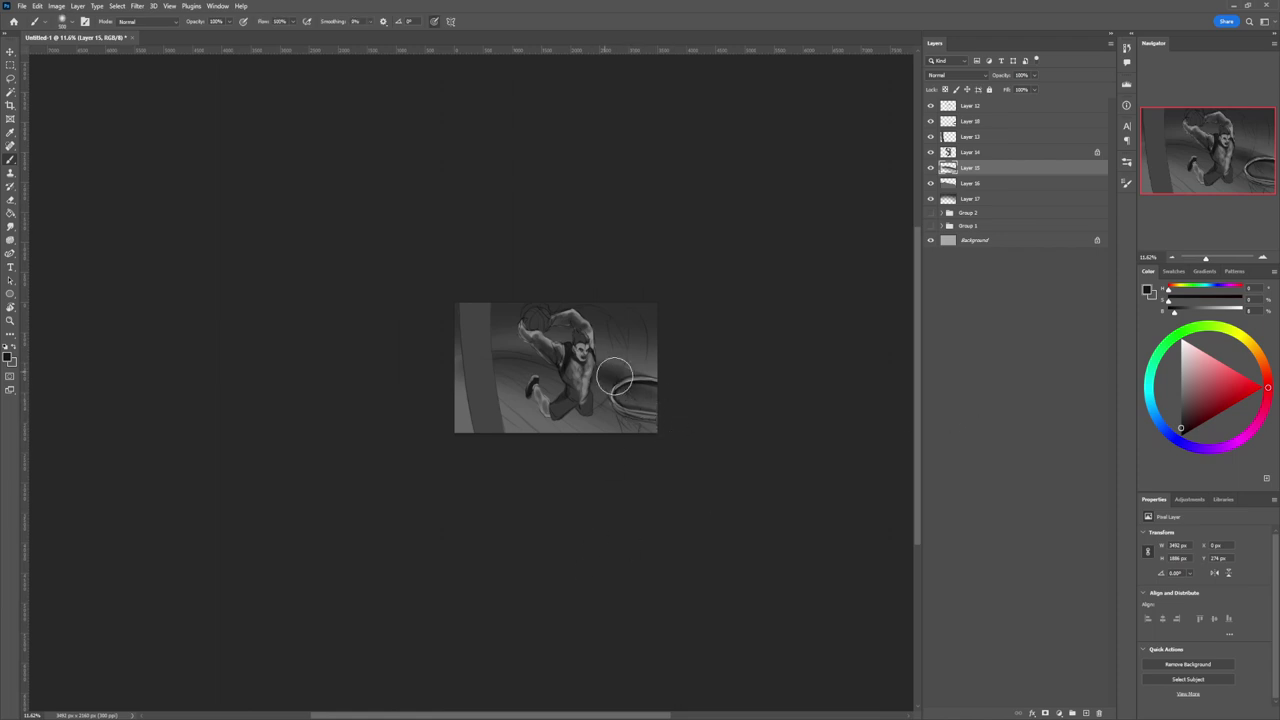
drag(614, 377, 630, 390)
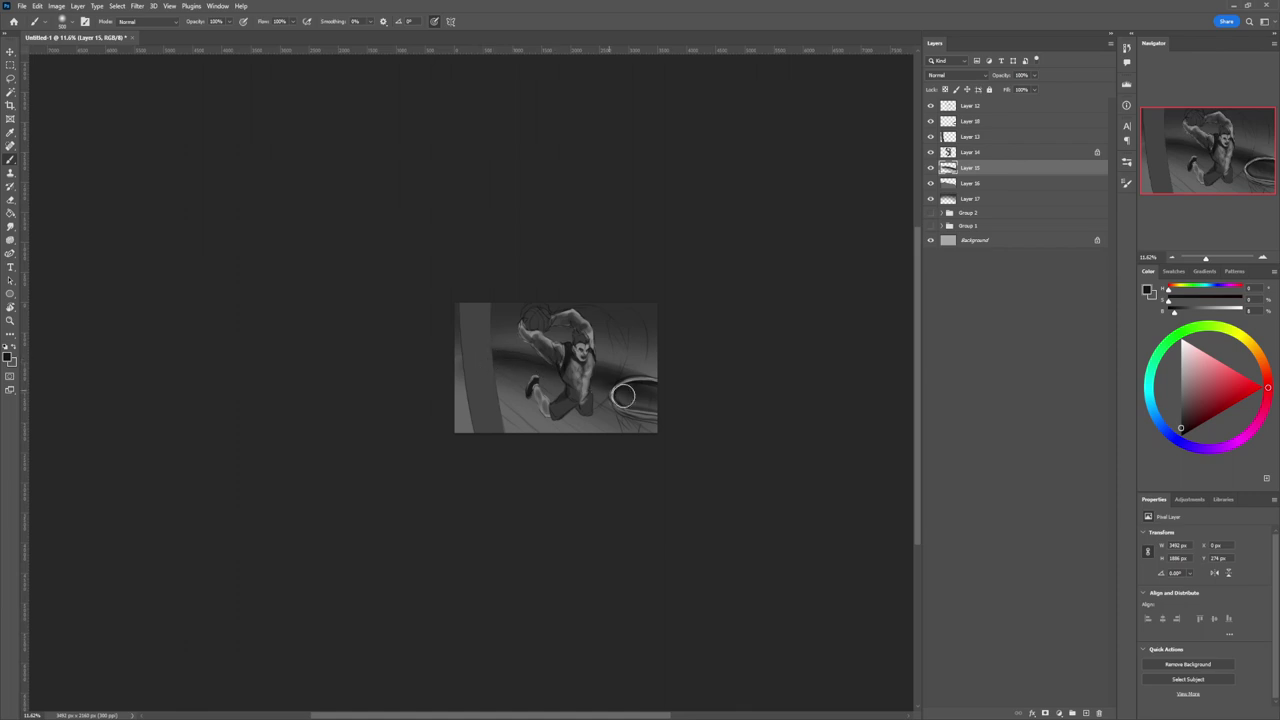
key(bracketright)
key(bracketright)
key(bracketright)
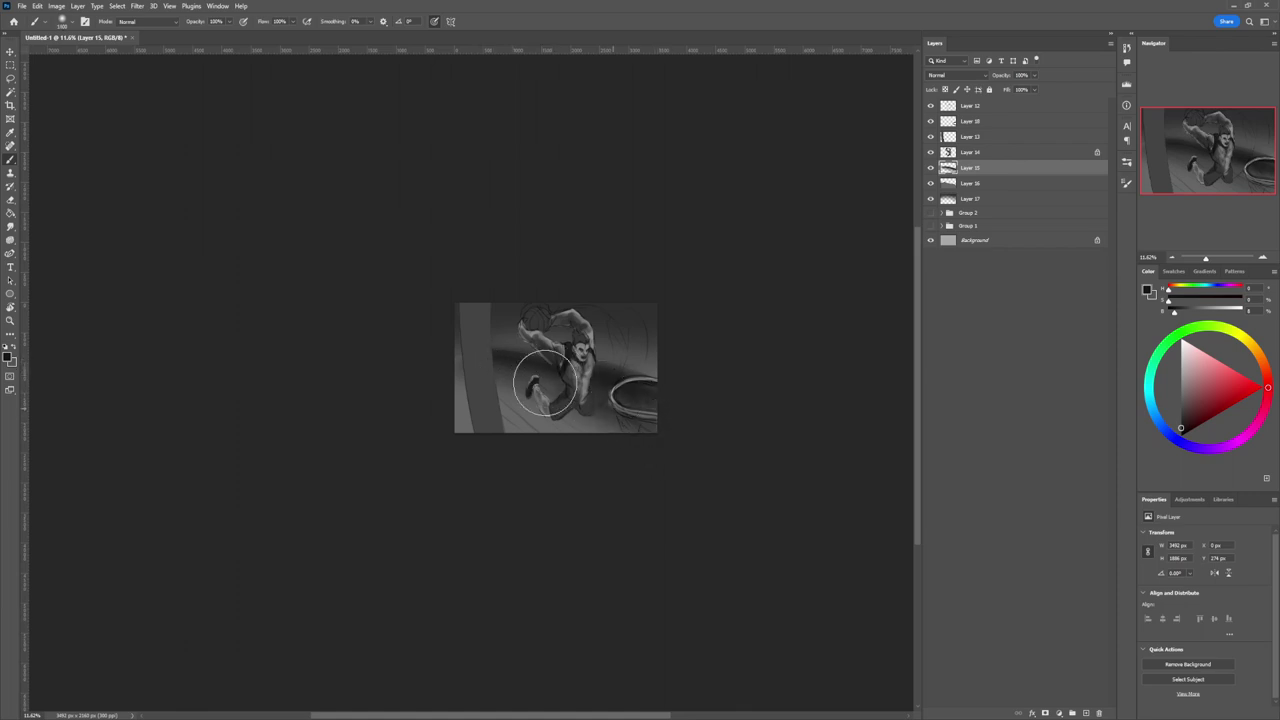
mouse_move(545, 383)
mouse_down()
mouse_move(506, 367)
mouse_move(657, 450)
mouse_move(532, 429)
mouse_move(546, 452)
mouse_move(521, 426)
mouse_move(575, 426)
mouse_move(611, 458)
mouse_move(527, 409)
mouse_up()
Enlarge the brush and darken the background along the painting's left edge with near-black grey at 4% brightness.
key(bracketright)
key(bracketright)
key(bracketright)
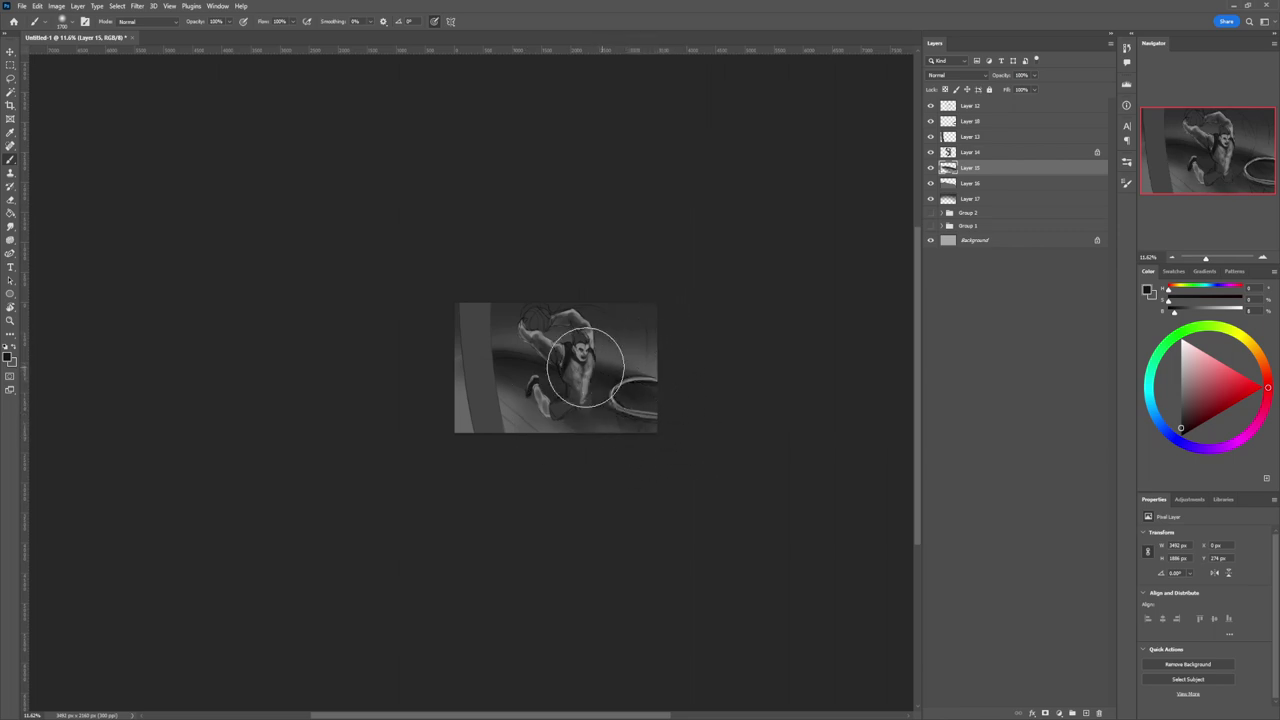
drag(457, 386, 469, 300)
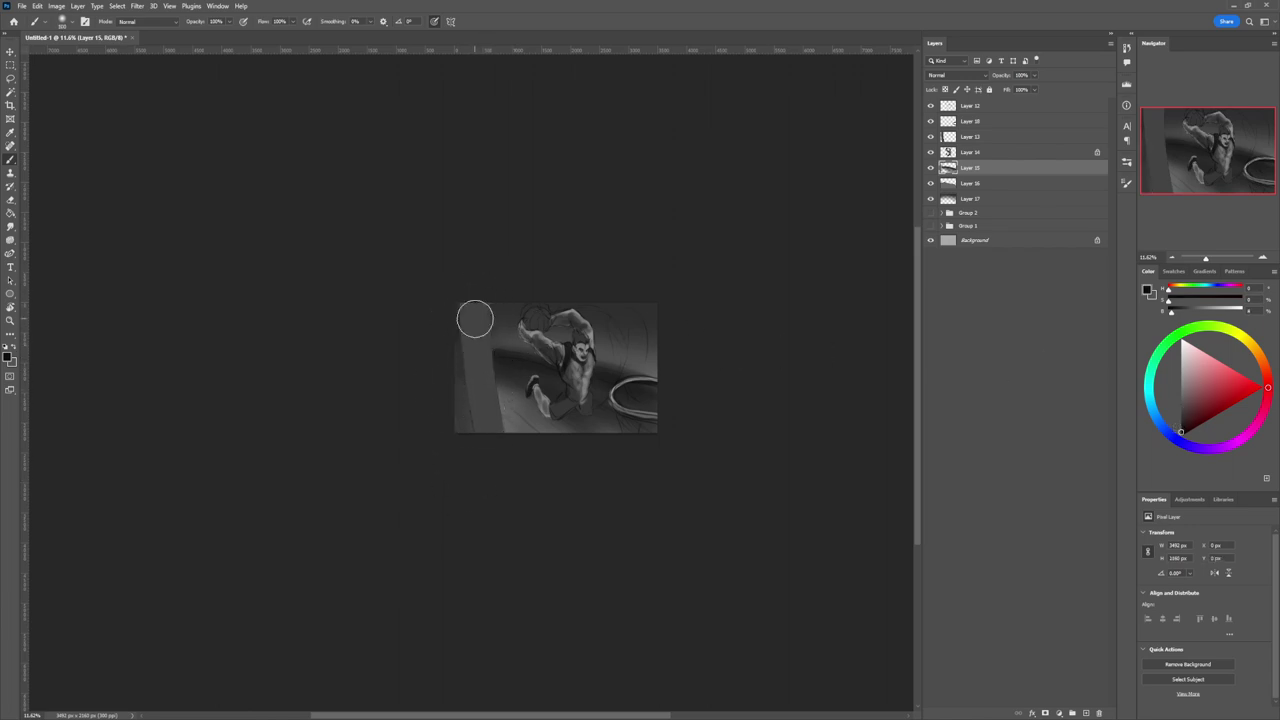
On Layer 18, paint the foreground pillar with long vertical near-black strokes.
click(976, 127)
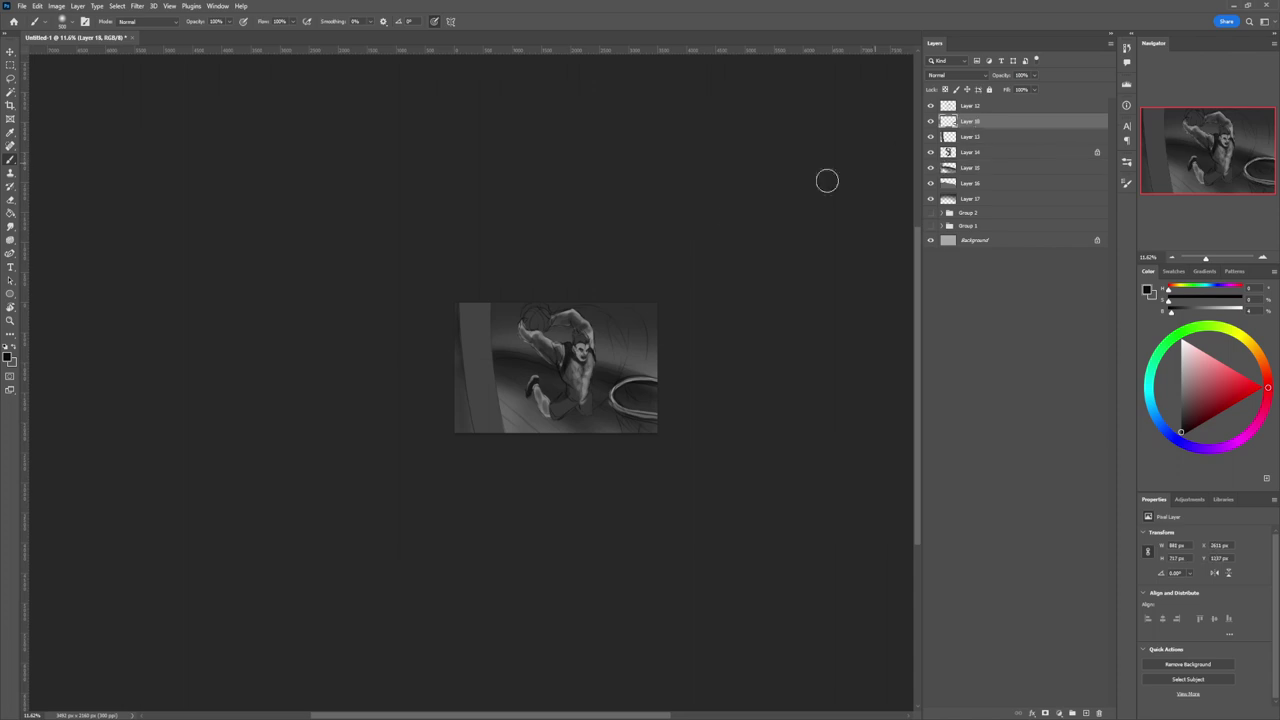
mouse_move(466, 300)
mouse_down()
mouse_move(477, 379)
mouse_move(466, 278)
mouse_move(464, 349)
mouse_move(468, 282)
mouse_move(500, 456)
mouse_move(486, 295)
mouse_move(498, 443)
mouse_move(488, 318)
mouse_move(484, 404)
mouse_up()
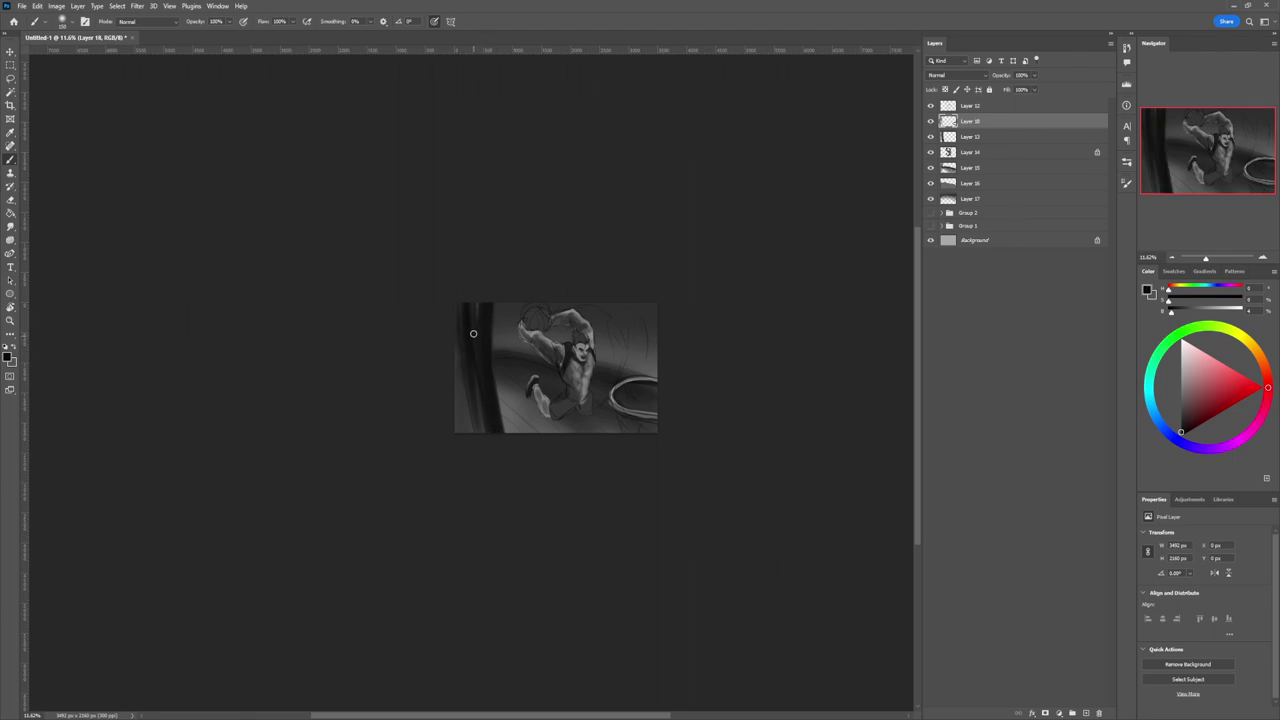
mouse_move(476, 291)
mouse_down()
mouse_move(484, 453)
mouse_move(477, 306)
mouse_up()
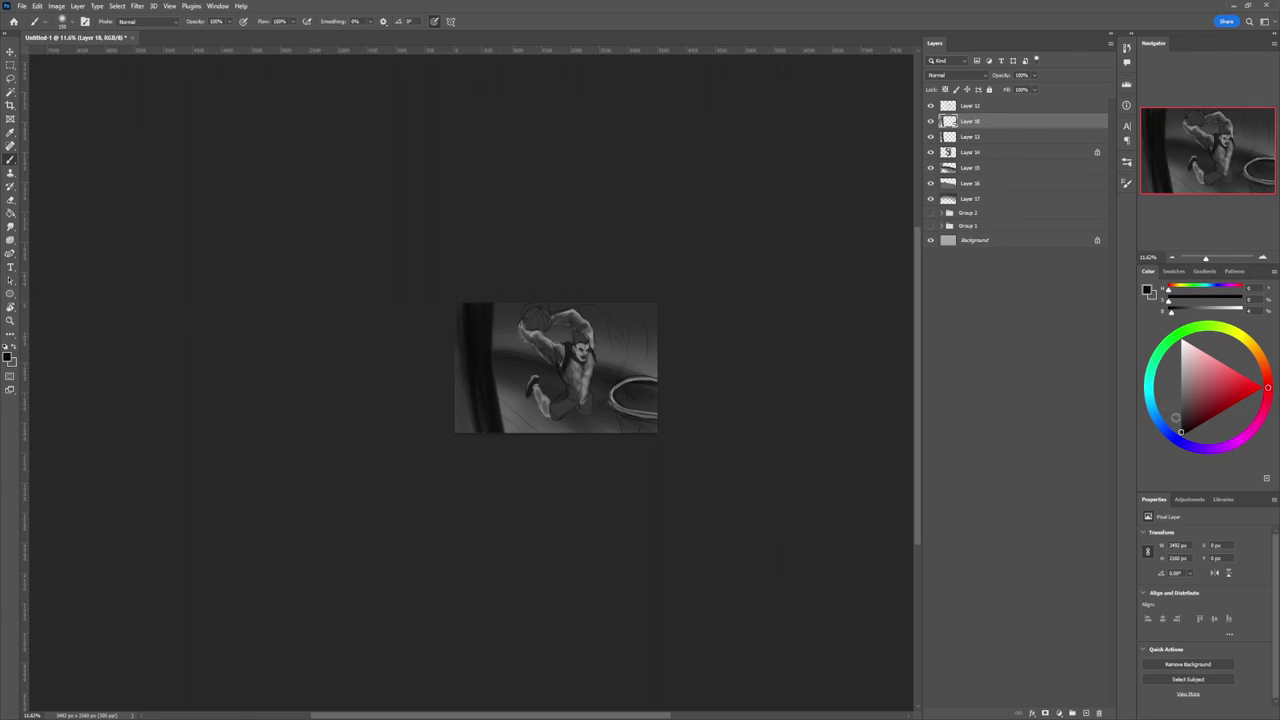
click(1180, 417)
key(bracketright)
key(bracketright)
mouse_move(471, 294)
mouse_down()
mouse_move(500, 472)
mouse_move(484, 290)
mouse_move(491, 437)
mouse_move(481, 292)
mouse_move(479, 400)
mouse_move(504, 453)
mouse_move(472, 305)
mouse_up()
Shape the pillar's edge with a smaller brush and grey at 27% brightness.
click(1180, 429)
key([)
key([)
key([)
key([)
key([)
key([)
key([)
key([)
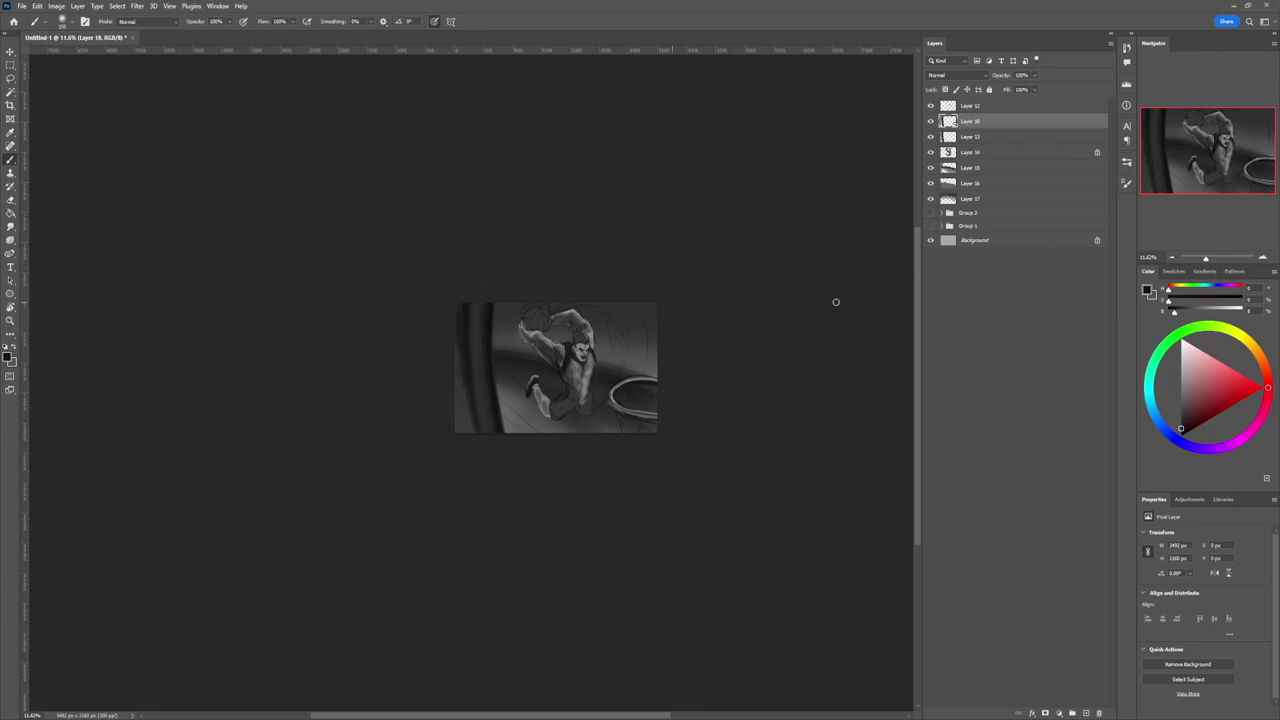
click(1181, 409)
drag(491, 298, 491, 378)
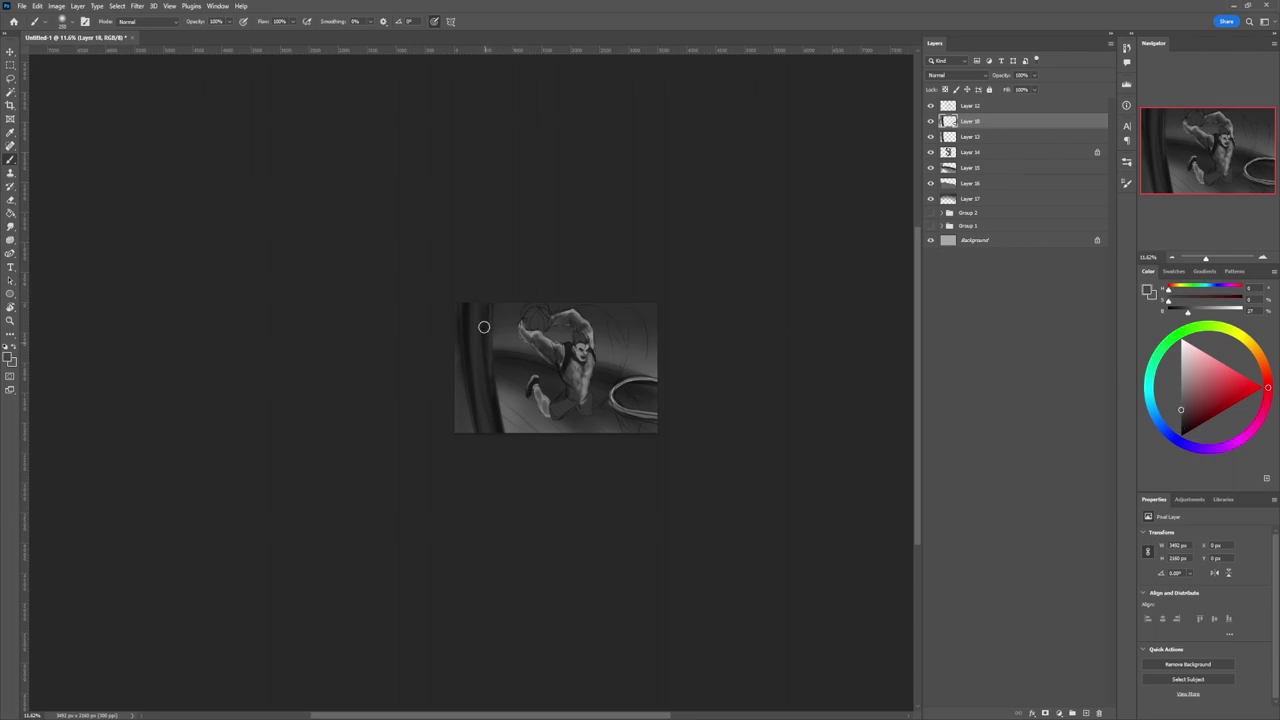
Deepen the pillar's shadow with a much larger soft brush in black.
click(1169, 424)
click(1169, 423)
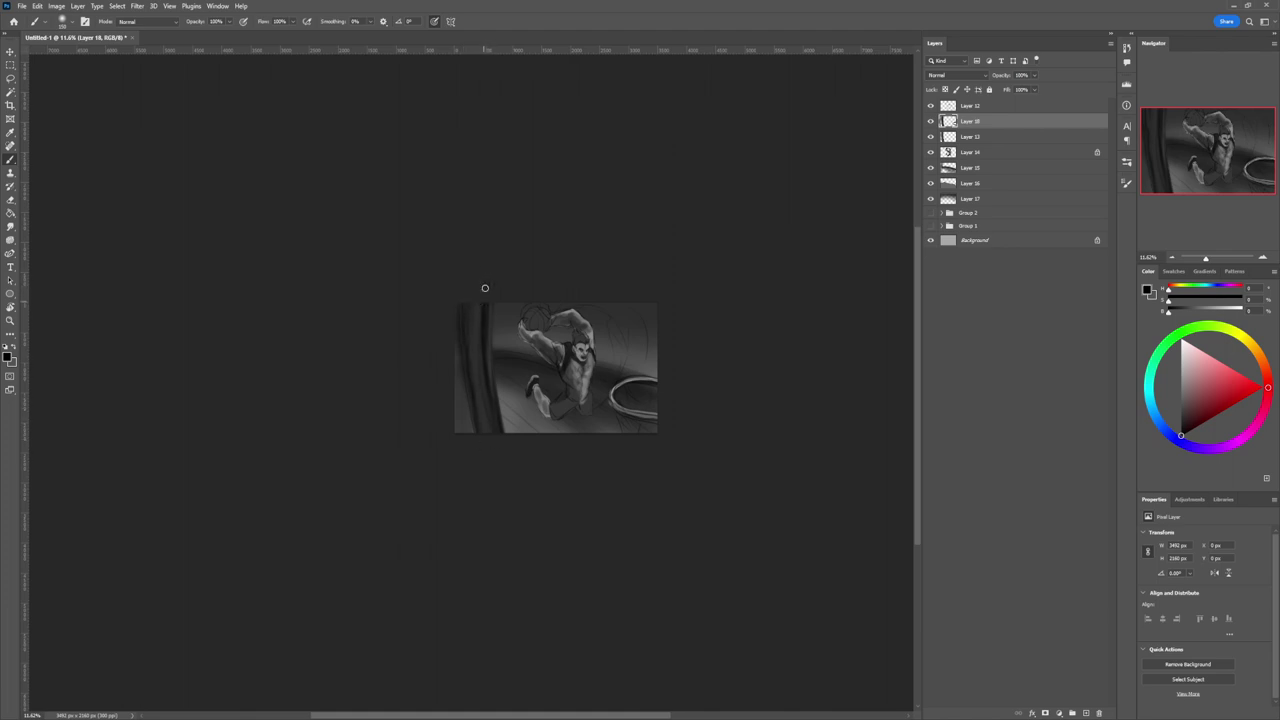
key(])
key(])
key(])
key(])
key(])
key(])
key(])
key(])
key(])
key(])
key(])
key(])
key(])
key(])
key(])
mouse_move(478, 295)
mouse_down()
mouse_move(488, 432)
mouse_move(470, 303)
mouse_up()
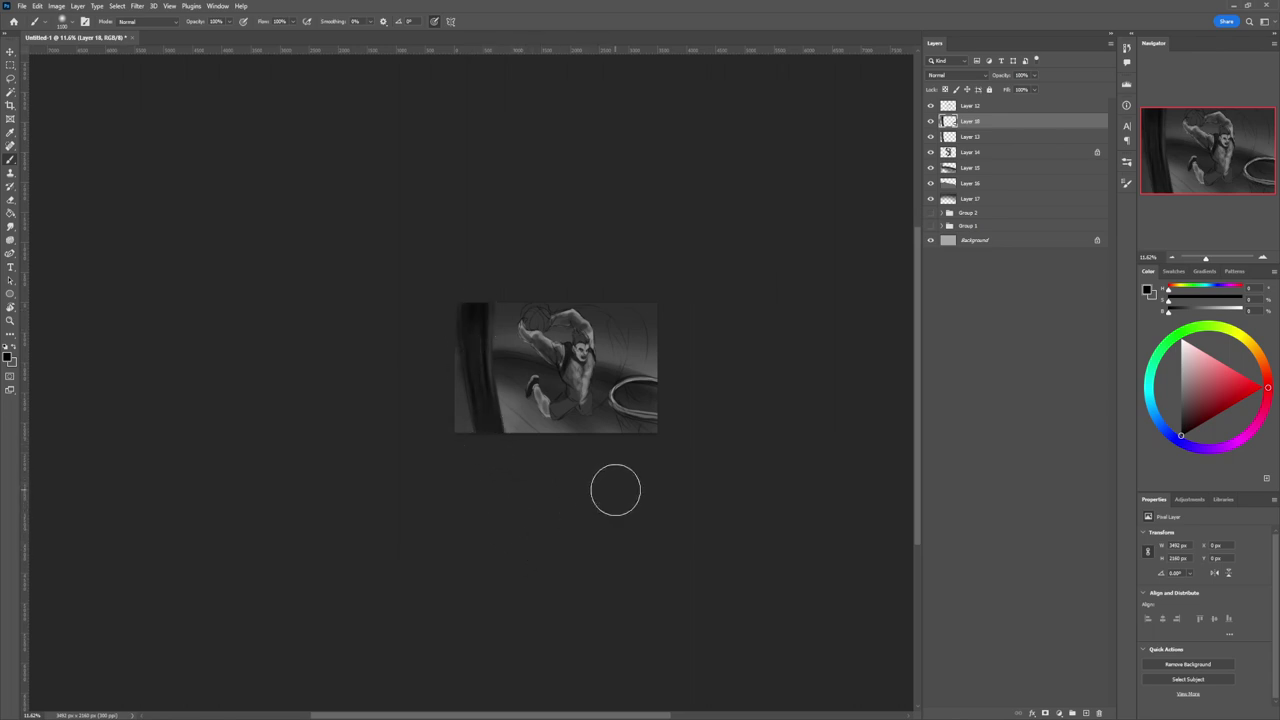
Shade the player's shorts and the dark side of the torso with a small brush in dark grey at 7% brightness.
key(bracketleft)
key(bracketleft)
key(bracketleft)
key(bracketleft)
key(bracketleft)
key(bracketleft)
key(bracketleft)
drag(560, 410, 554, 415)
click(1177, 425)
key(bracketright)
key(bracketright)
key(bracketright)
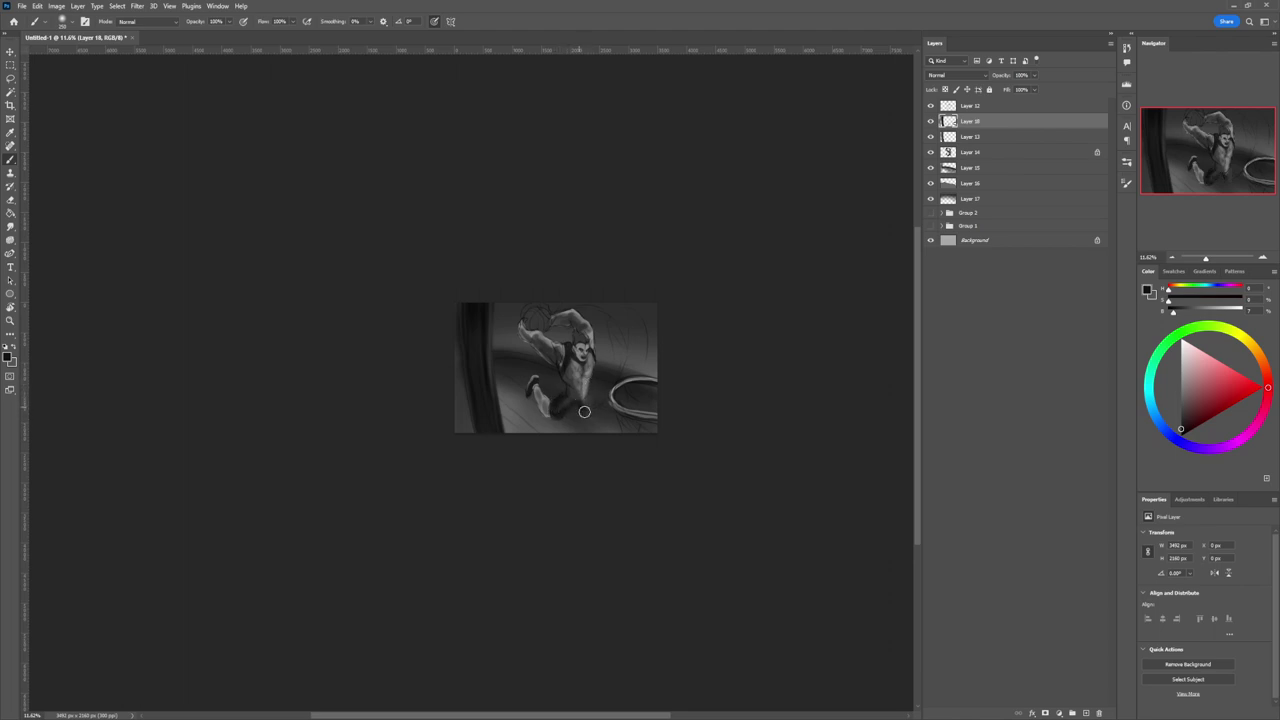
key(bracketleft)
drag(569, 369, 577, 391)
Add a new layer on top and refine the torso's lit area with sampled grey at 50% brightness.
alt+click(583, 386)
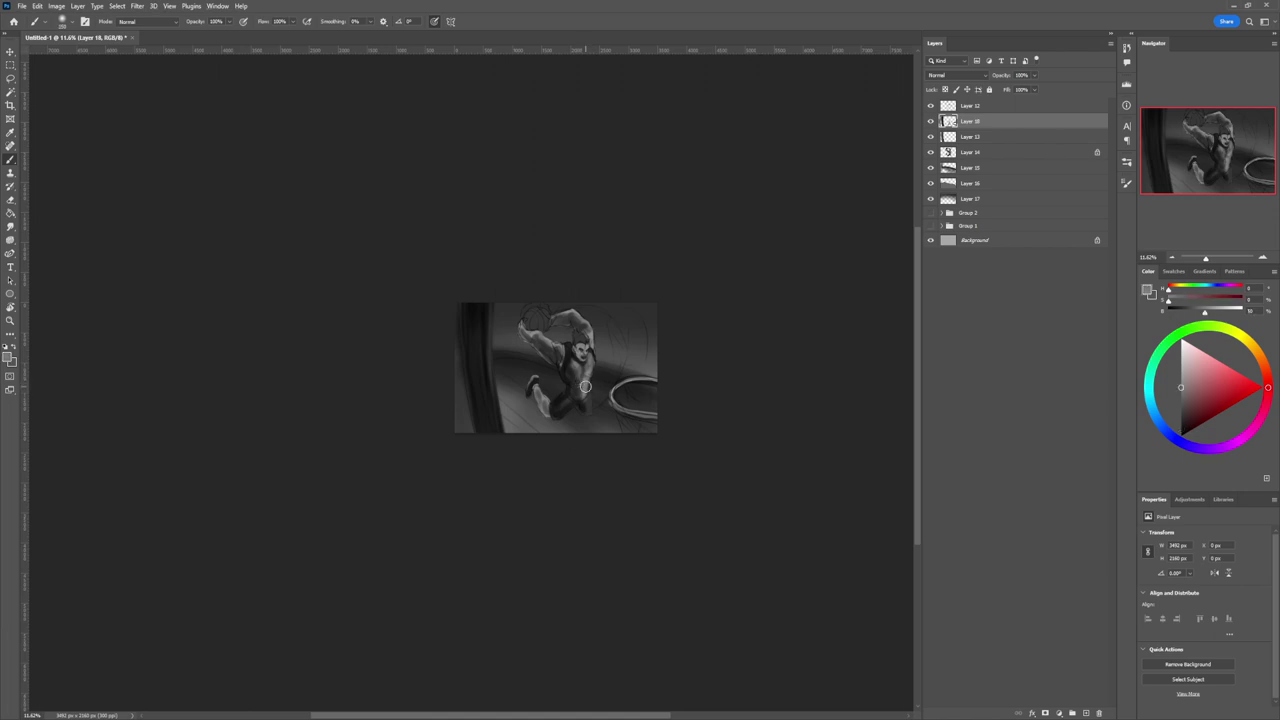
key(ctrl+shift+alt+n)
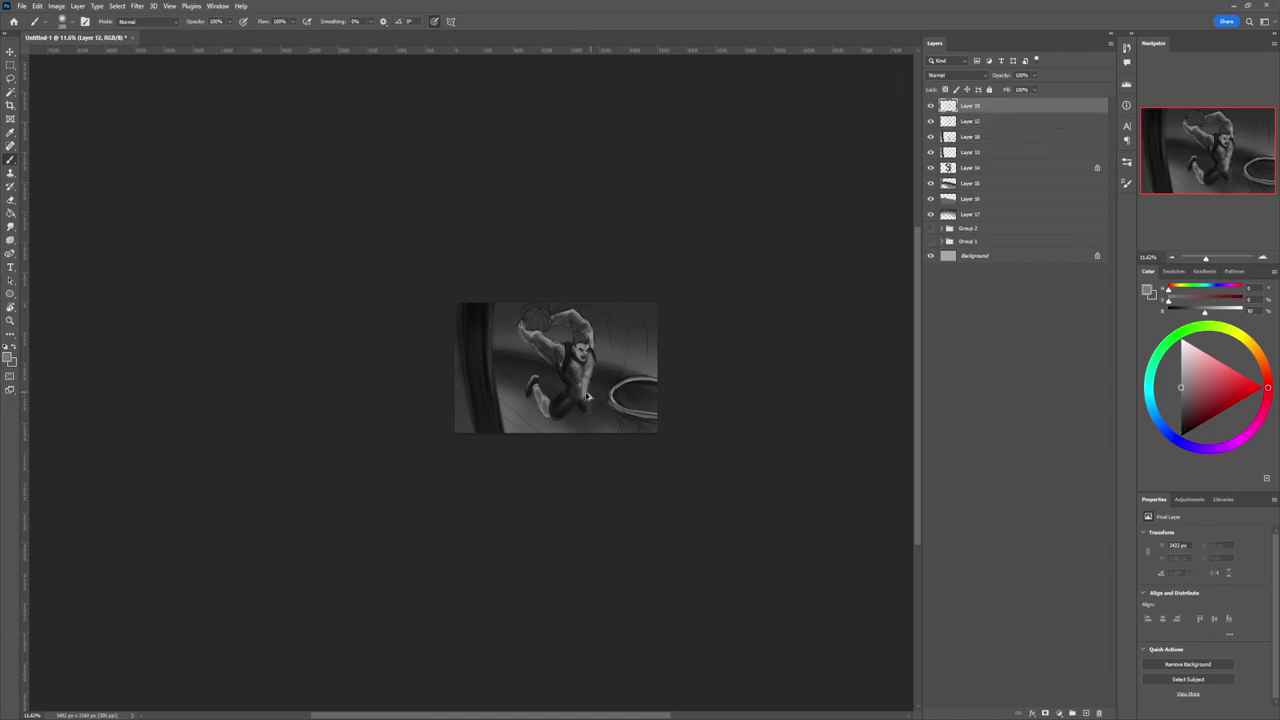
drag(583, 383, 582, 381)
alt+click(569, 370)
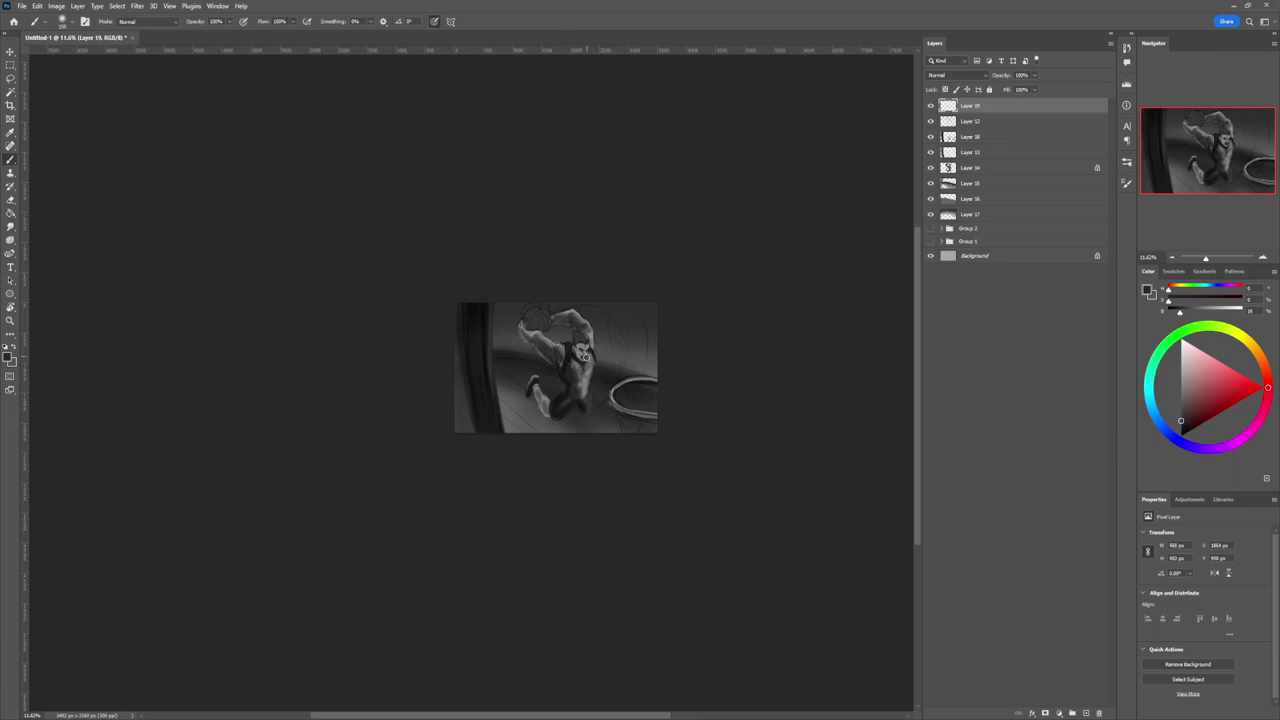
Blend the player's shoulder with sampled greys and fill the hair with dark grey at 10% brightness.
alt+click(562, 340)
key(bracketright)
key(bracketright)
drag(562, 357, 552, 348)
mouse_move(554, 353)
mouse_down()
mouse_move(539, 336)
mouse_move(556, 349)
mouse_up()
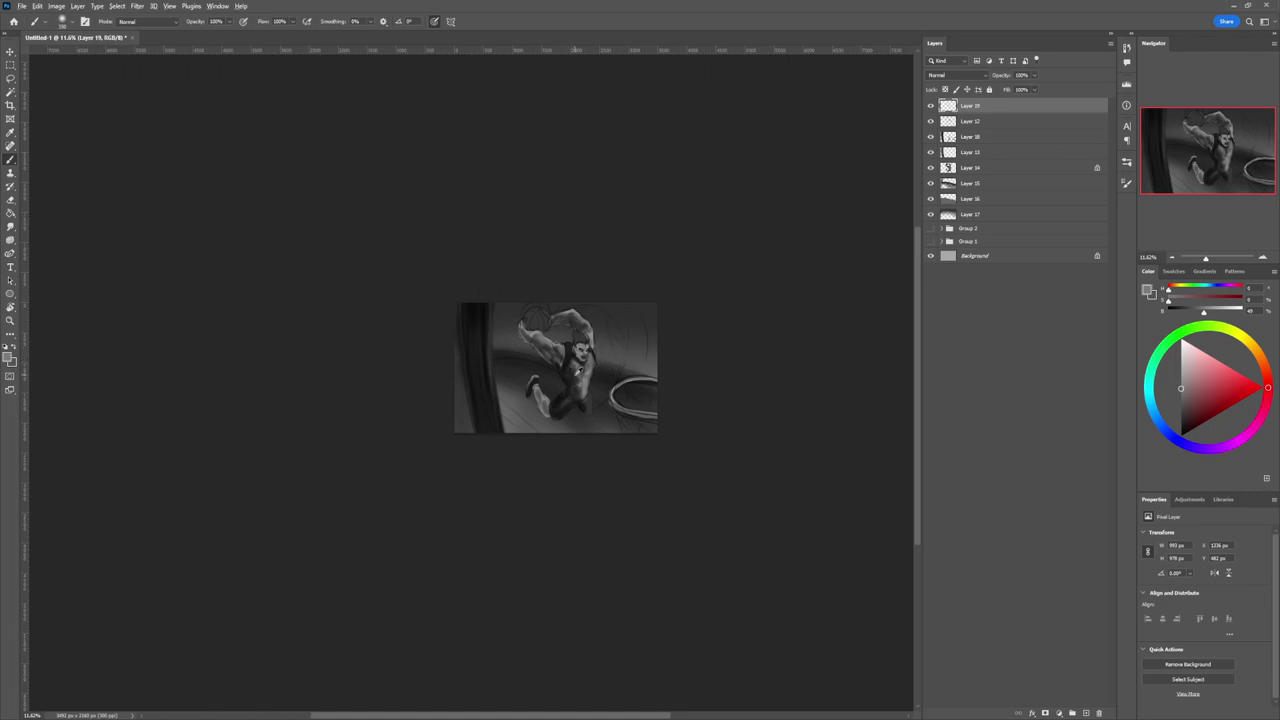
alt+click(577, 370)
alt+click(540, 376)
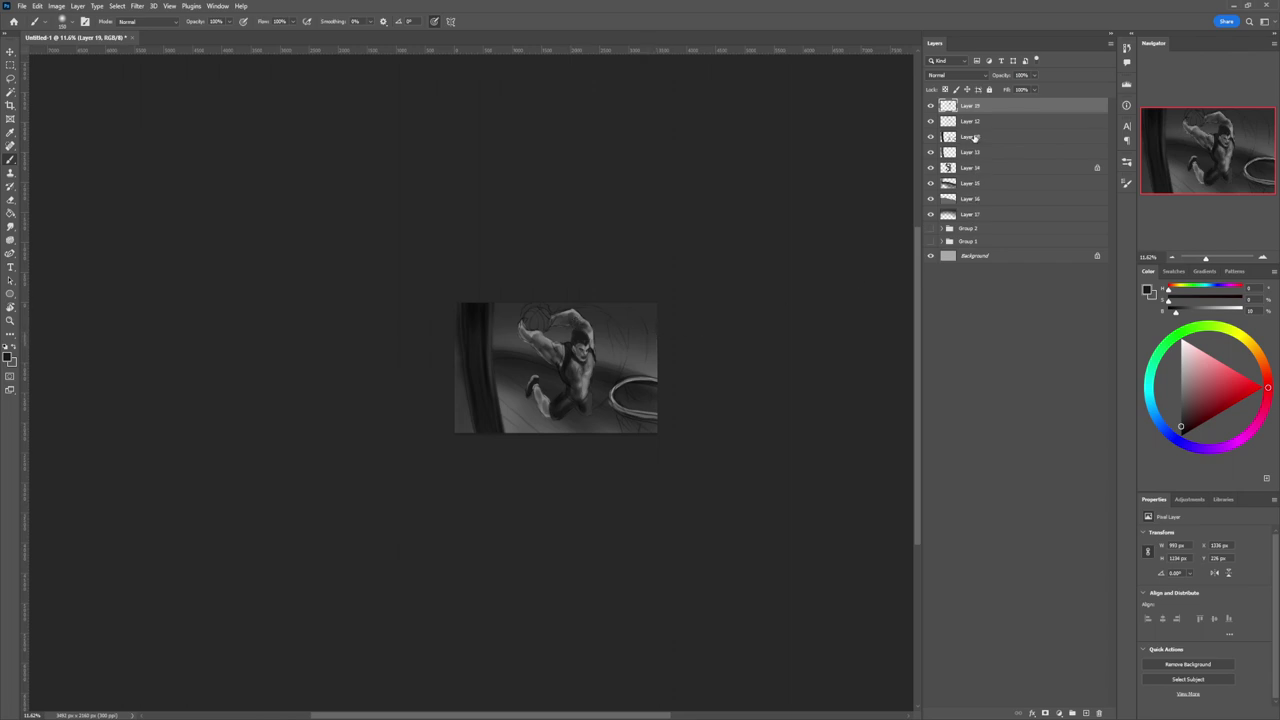
On Layer 15, darken the background wall behind the player with a large soft brush at 10% brightness.
click(979, 183)
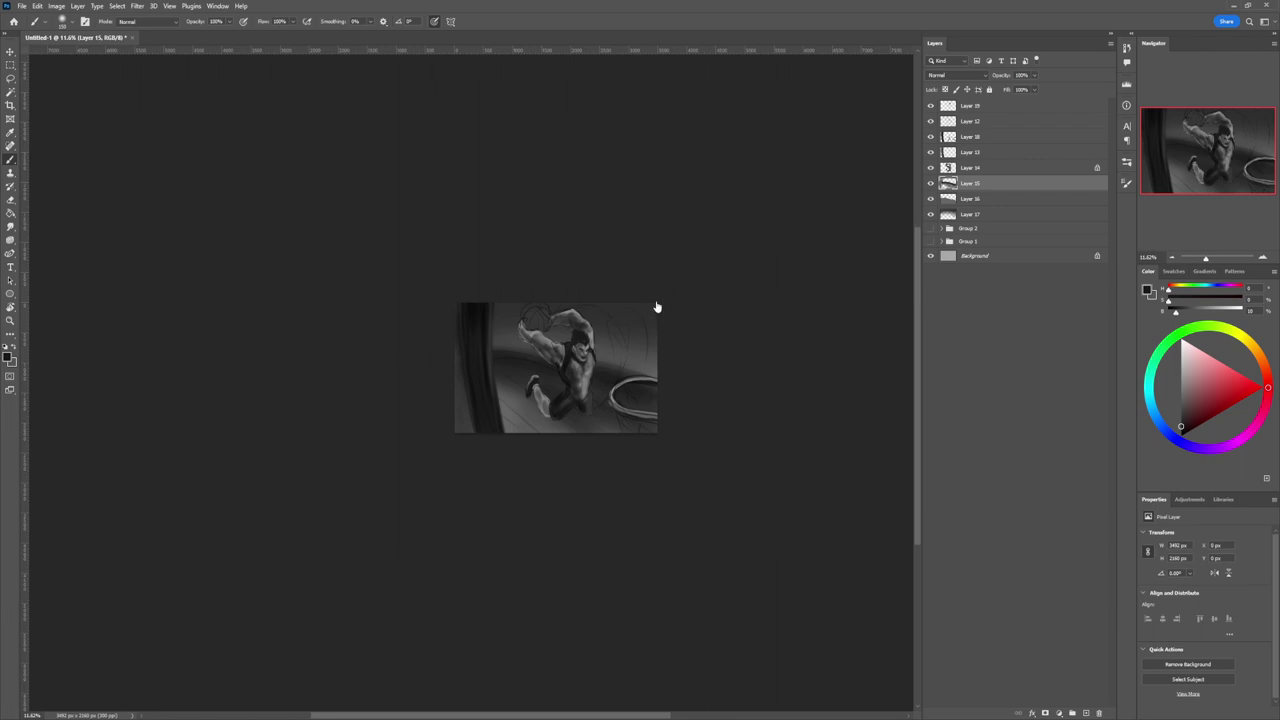
key(bracketright)
key(bracketright)
key(bracketright)
key(bracketright)
key(bracketright)
key(bracketright)
mouse_move(589, 332)
mouse_down()
mouse_move(598, 342)
mouse_move(612, 330)
mouse_up()
Suggest the crowd in the stands with small dark dabs at 10% brightness.
key(bracketleft)
key(bracketleft)
key(bracketleft)
key(bracketleft)
key(bracketleft)
key(bracketleft)
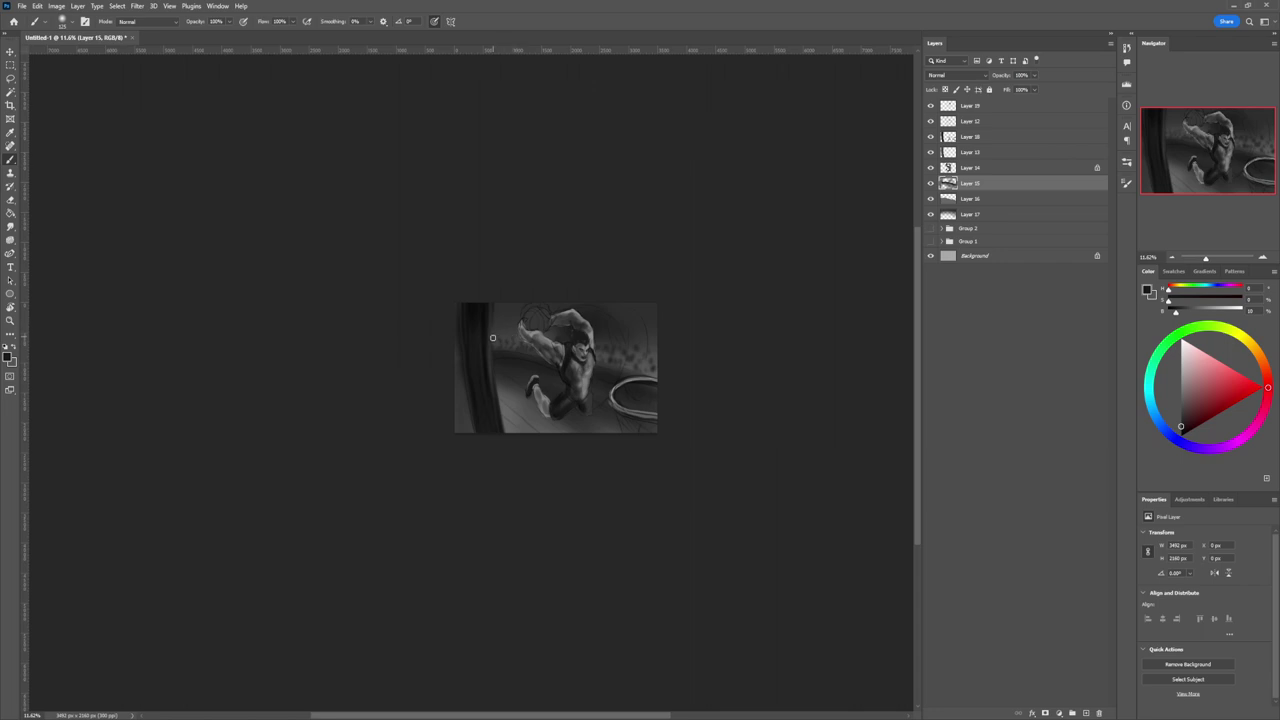
Enlarge the brush and soften the crowd and background above the hoop with broad dark strokes.
key(bracketright)
key(bracketright)
key(bracketright)
key(bracketright)
key(bracketright)
key(bracketright)
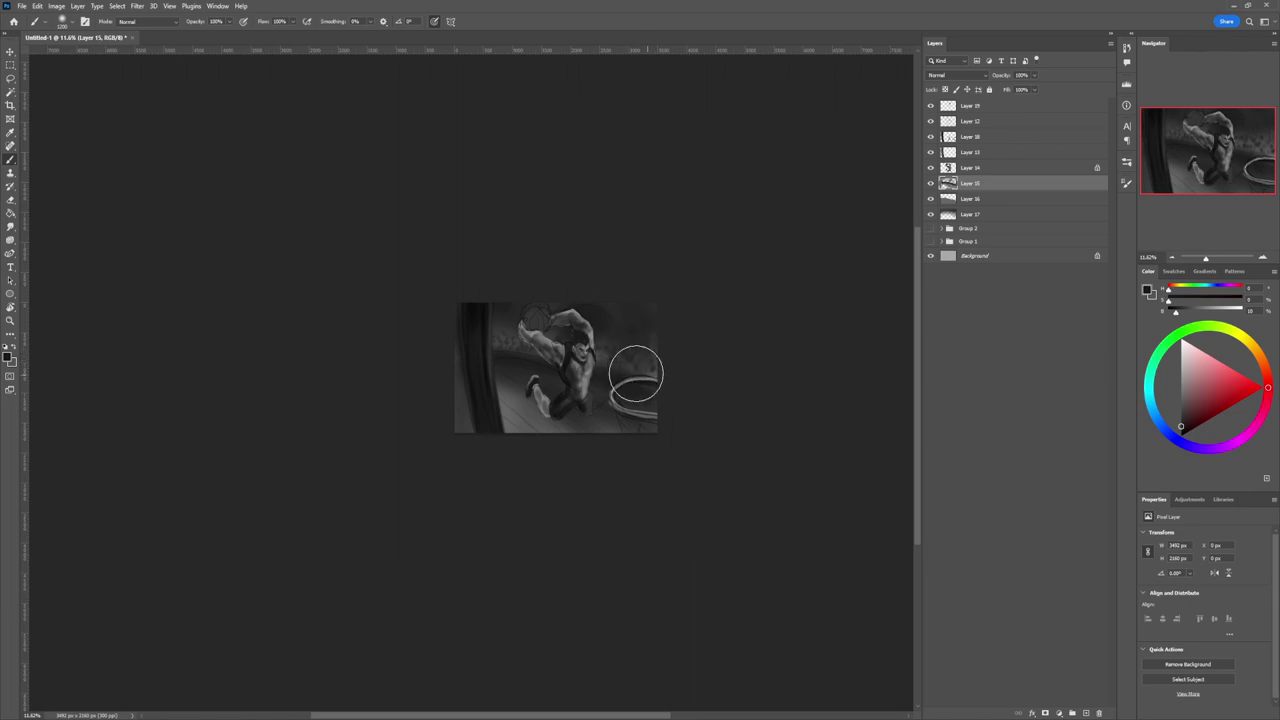
mouse_move(636, 373)
mouse_down()
mouse_move(660, 389)
mouse_move(604, 363)
mouse_up()
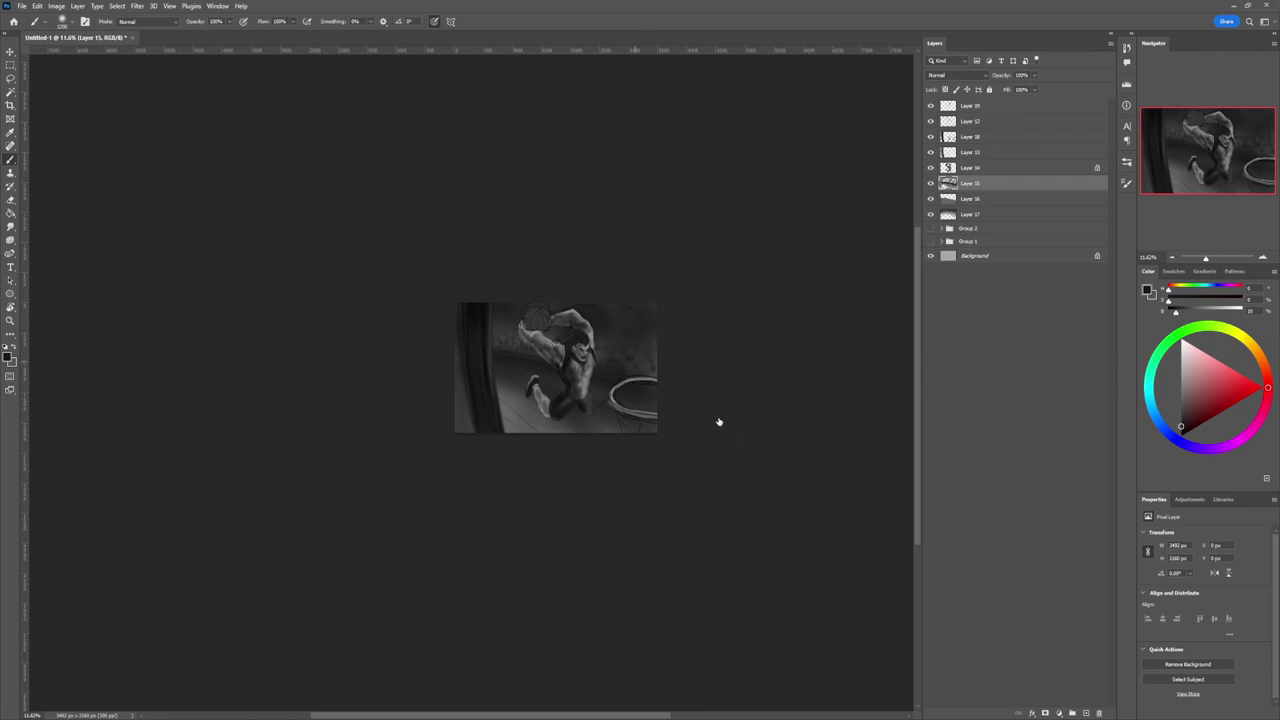
Paint the edge of the court behind the player and hoop in grey at 27% brightness.
click(670, 450)
click(1181, 409)
drag(590, 362, 662, 388)
key(bracketleft)
key(bracketleft)
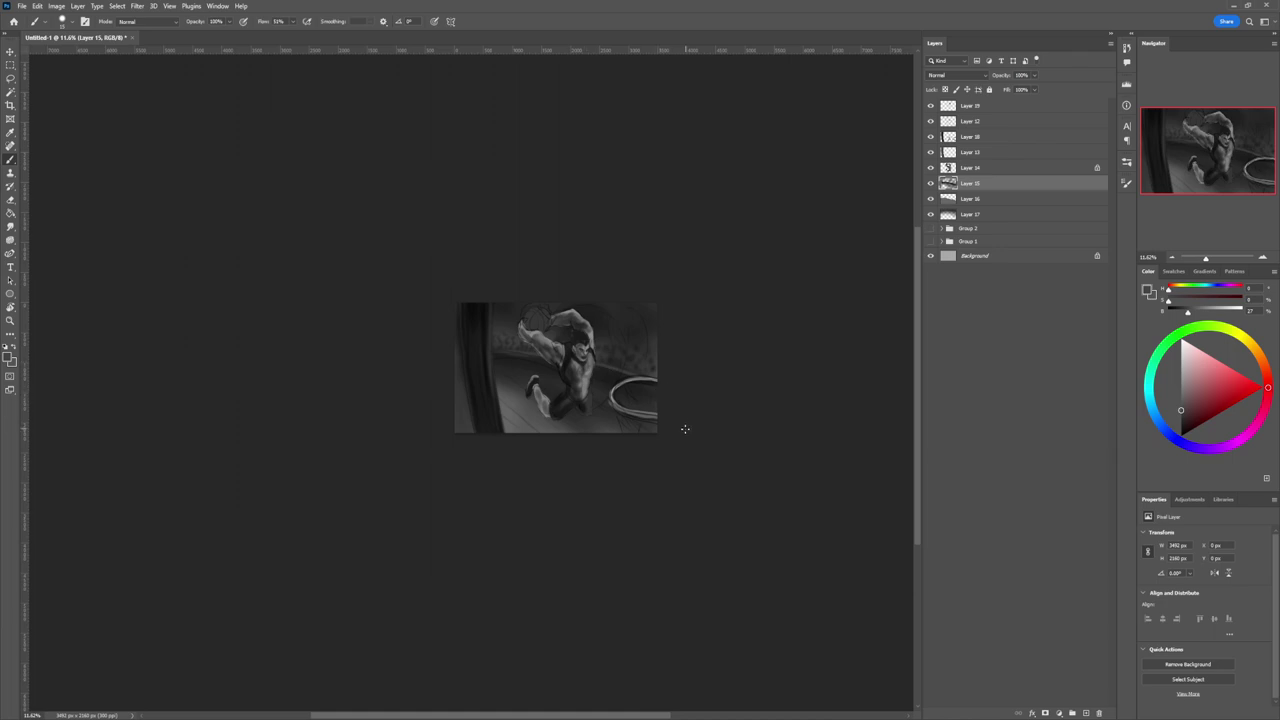
Streak the court floor with diagonal strokes of sampled dark grey.
key(bracketright)
key(bracketright)
alt+click(530, 365)
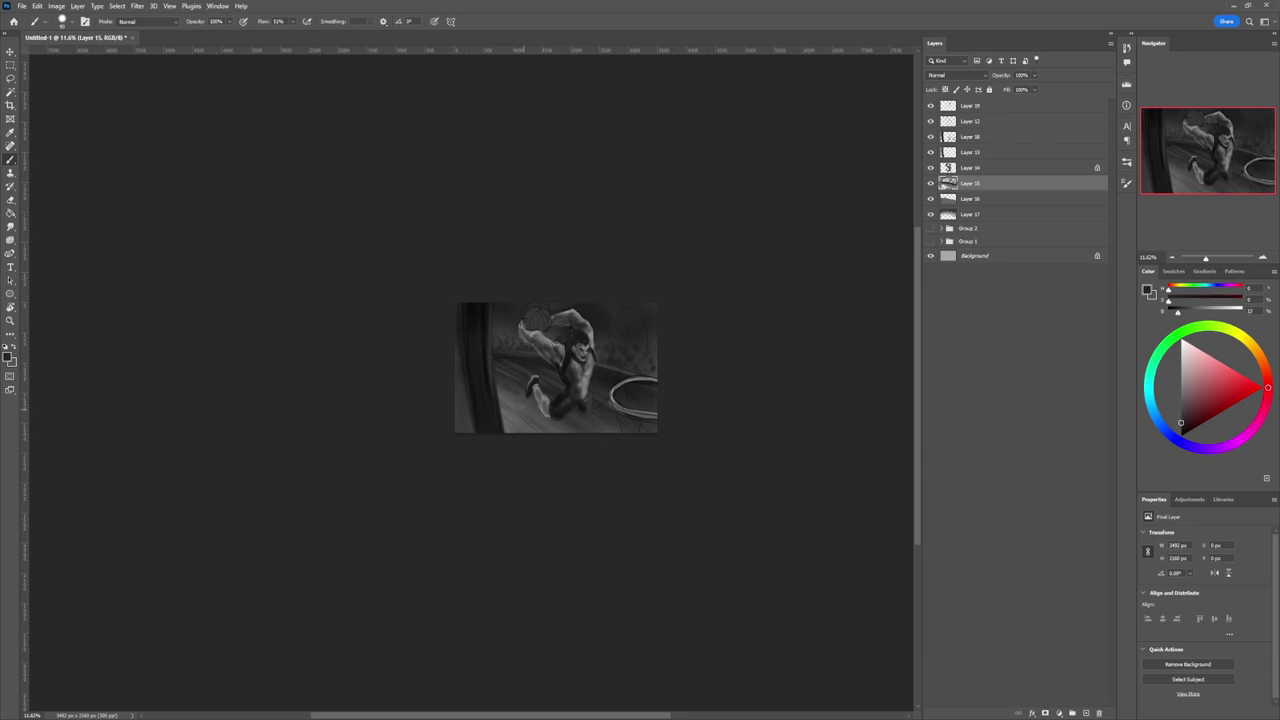
drag(523, 409, 534, 403)
click(1181, 431)
Examine the whole painting with the Layer 12 line sketch hidden.
key(ctrl+space)
drag(523, 408, 571, 610)
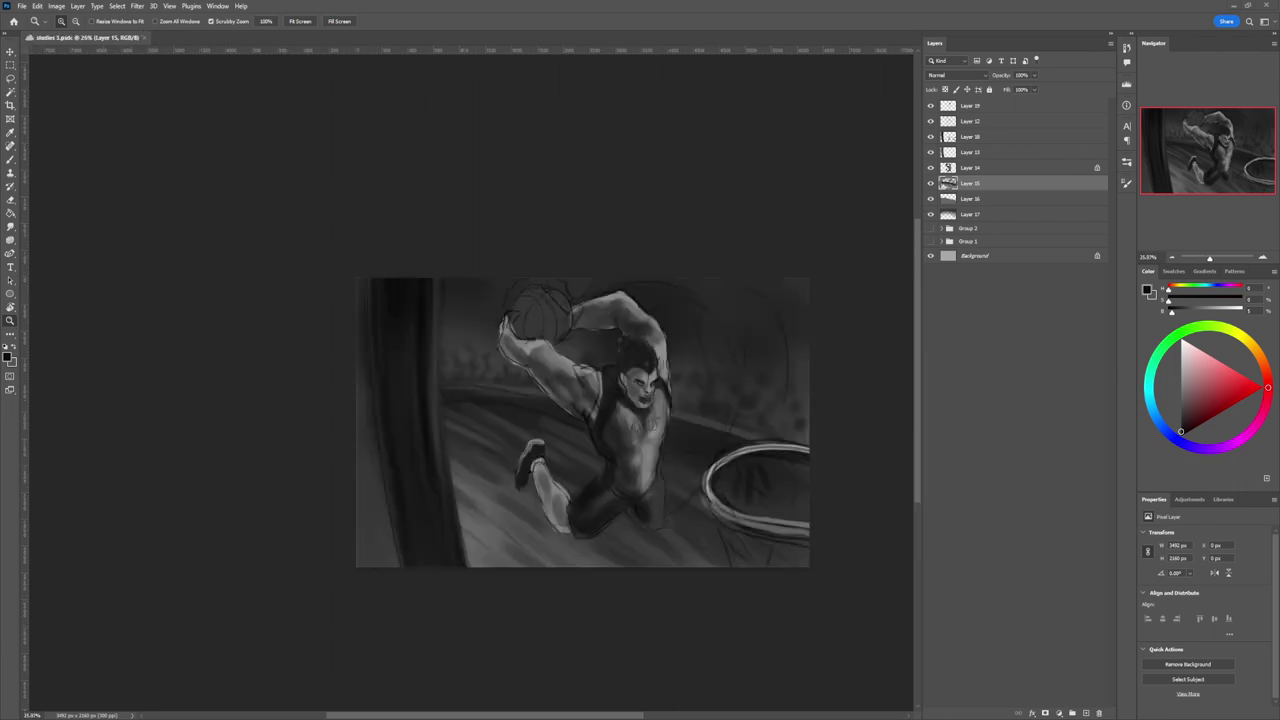
scroll(688, 465, down, 2)
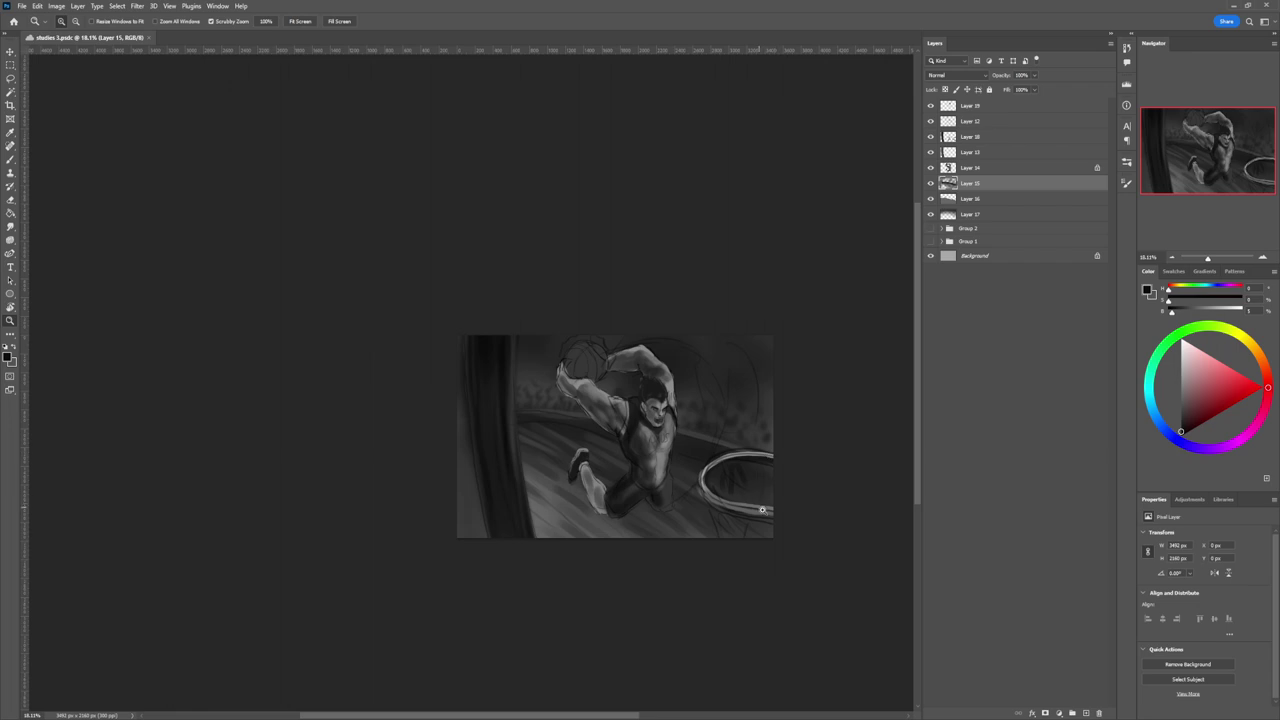
scroll(772, 547, up, 1)
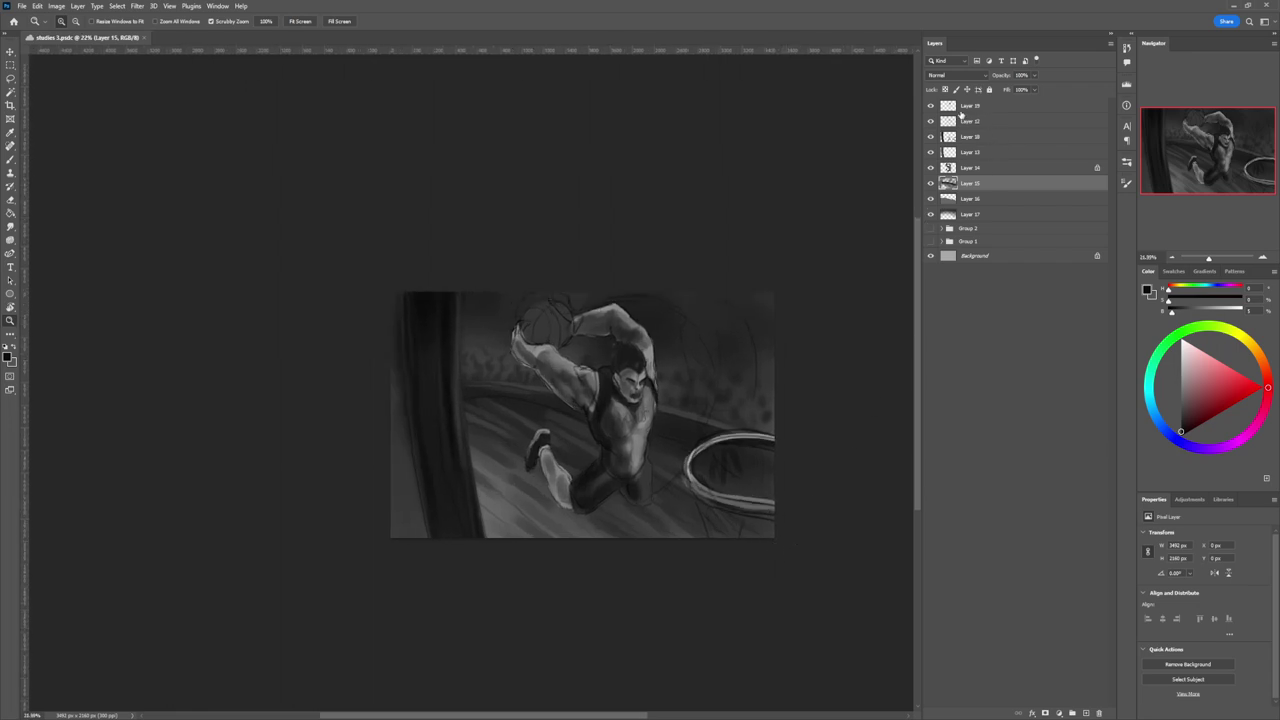
click(931, 121)
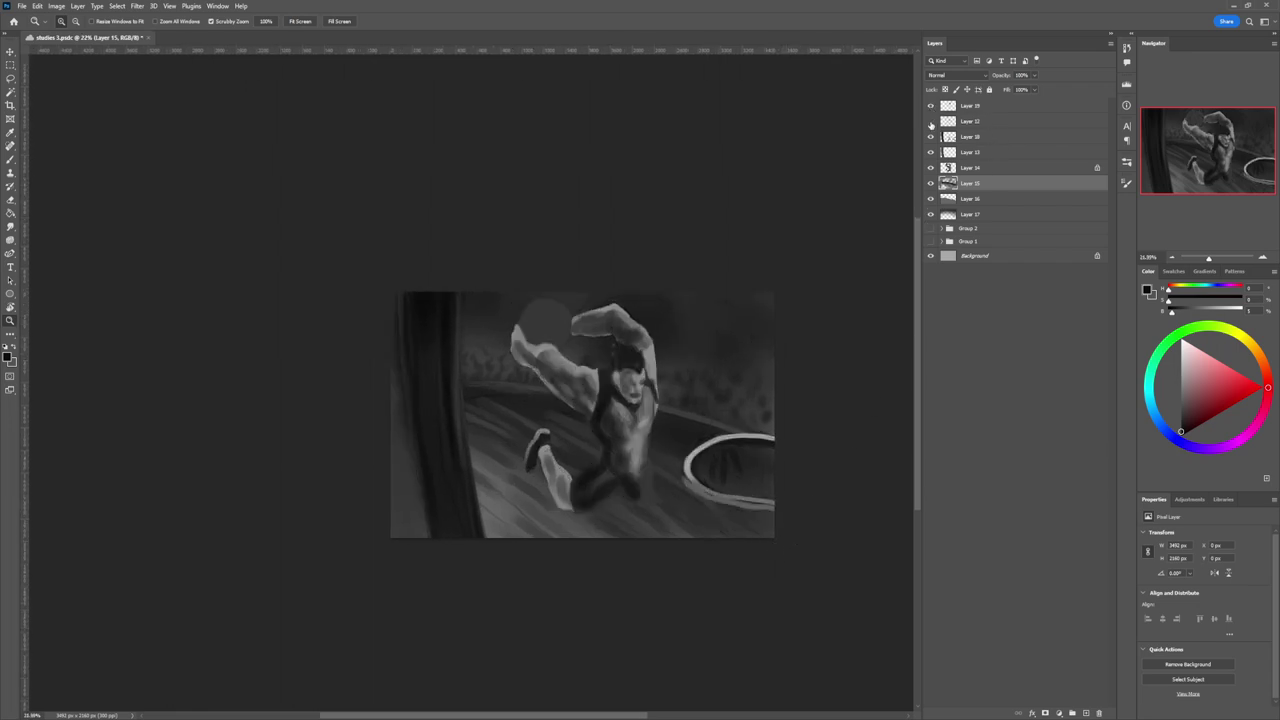
Select Layer 19, inspect the player up close and hide that layer to compare the face and hair.
click(977, 106)
scroll(712, 462, down, 2)
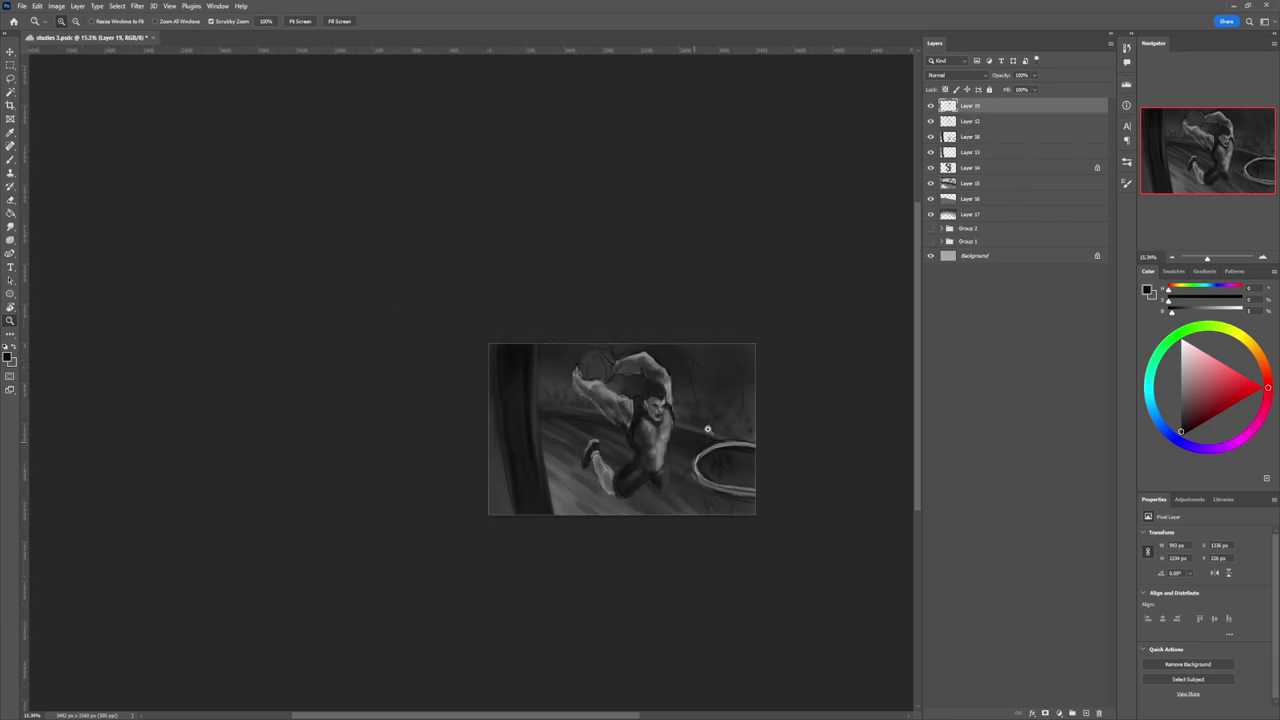
scroll(707, 429, up, 3)
scroll(607, 504, down, 1)
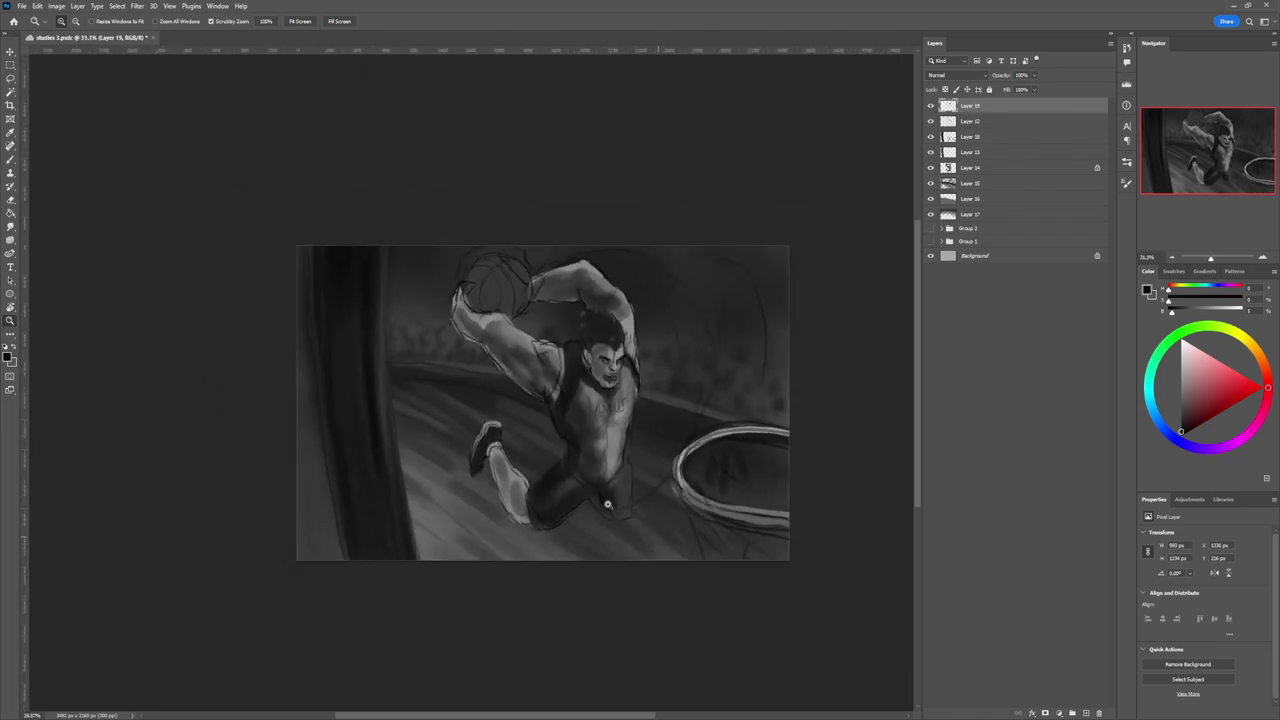
scroll(607, 504, down, 1)
scroll(609, 515, up, 2)
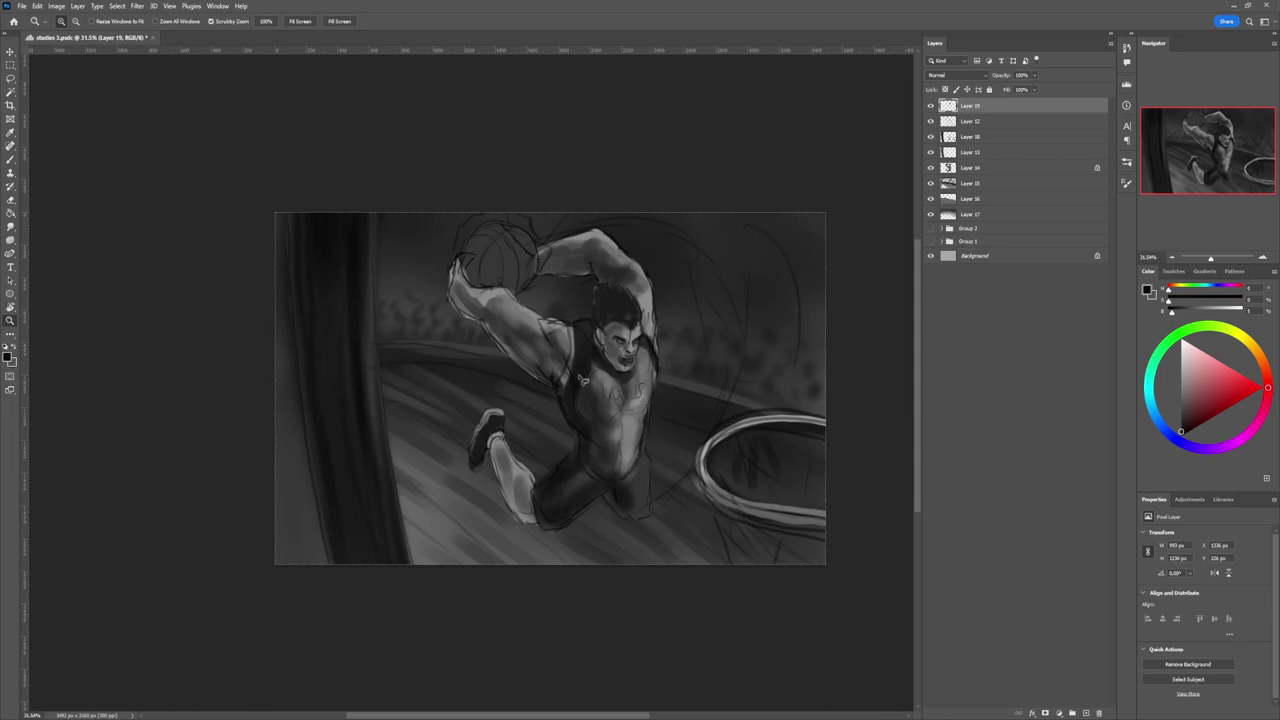
scroll(690, 370, down, 1)
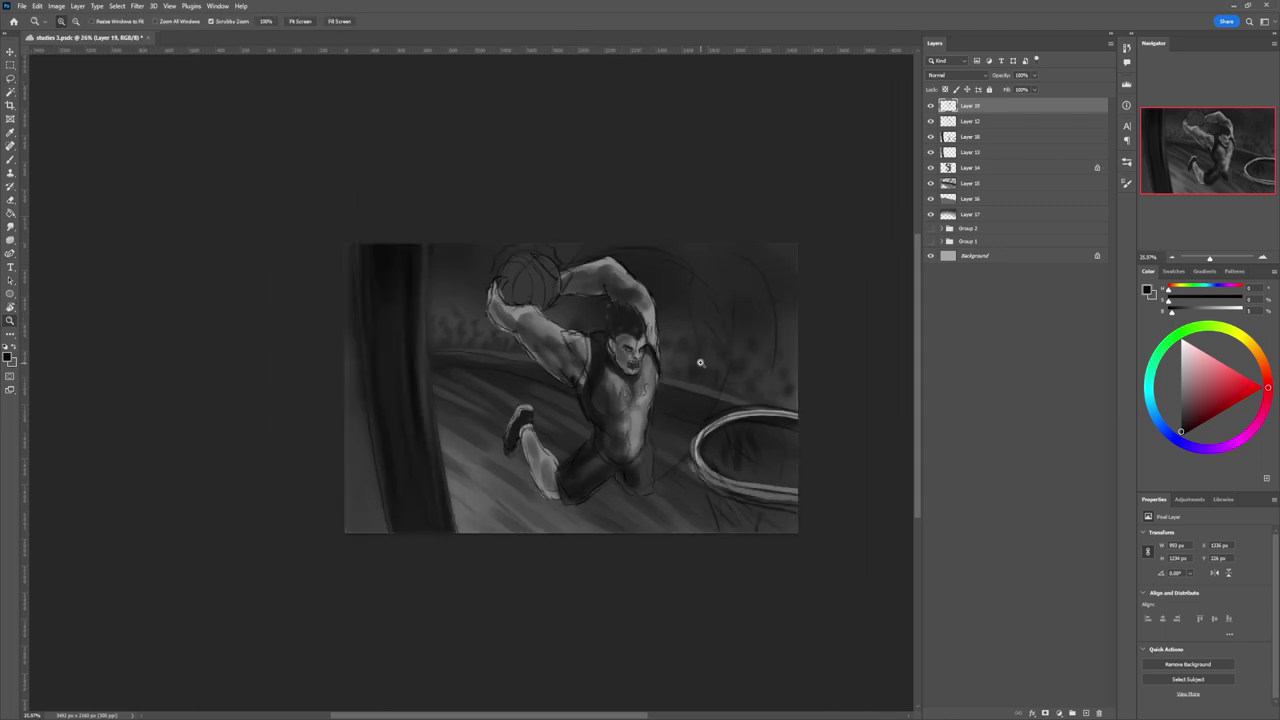
scroll(668, 350, up, 5)
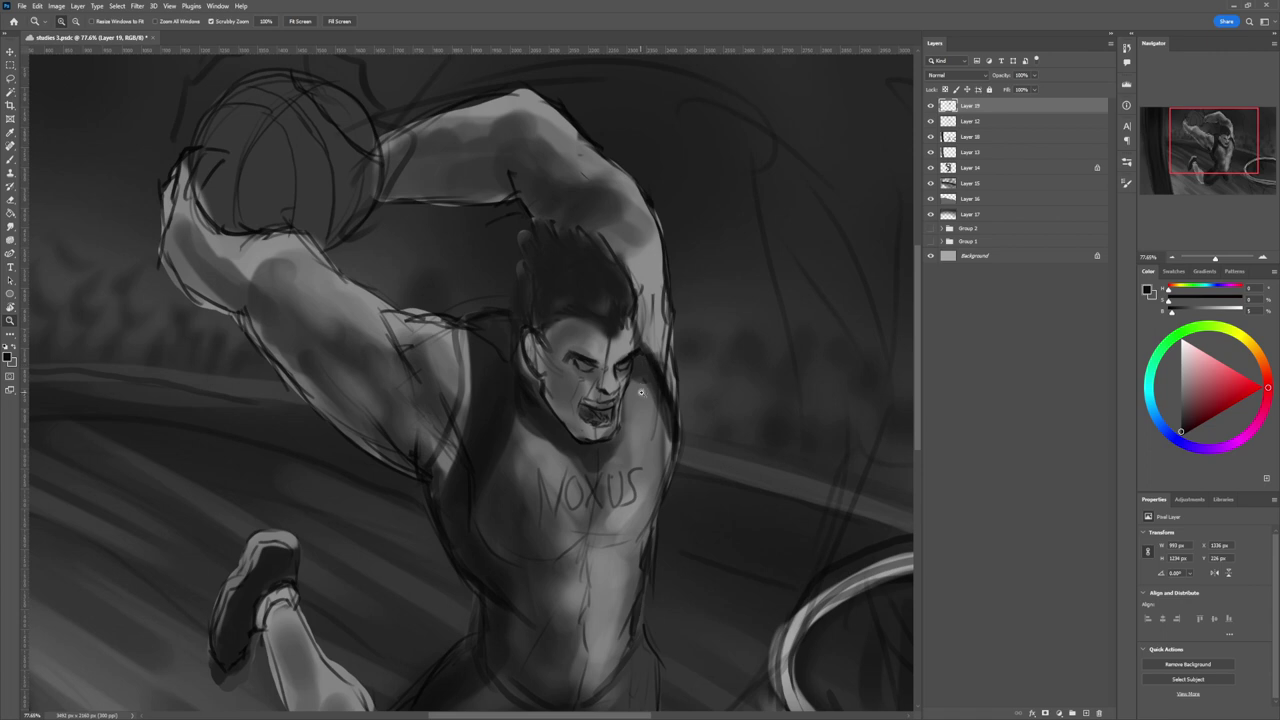
key(b)
click(931, 106)
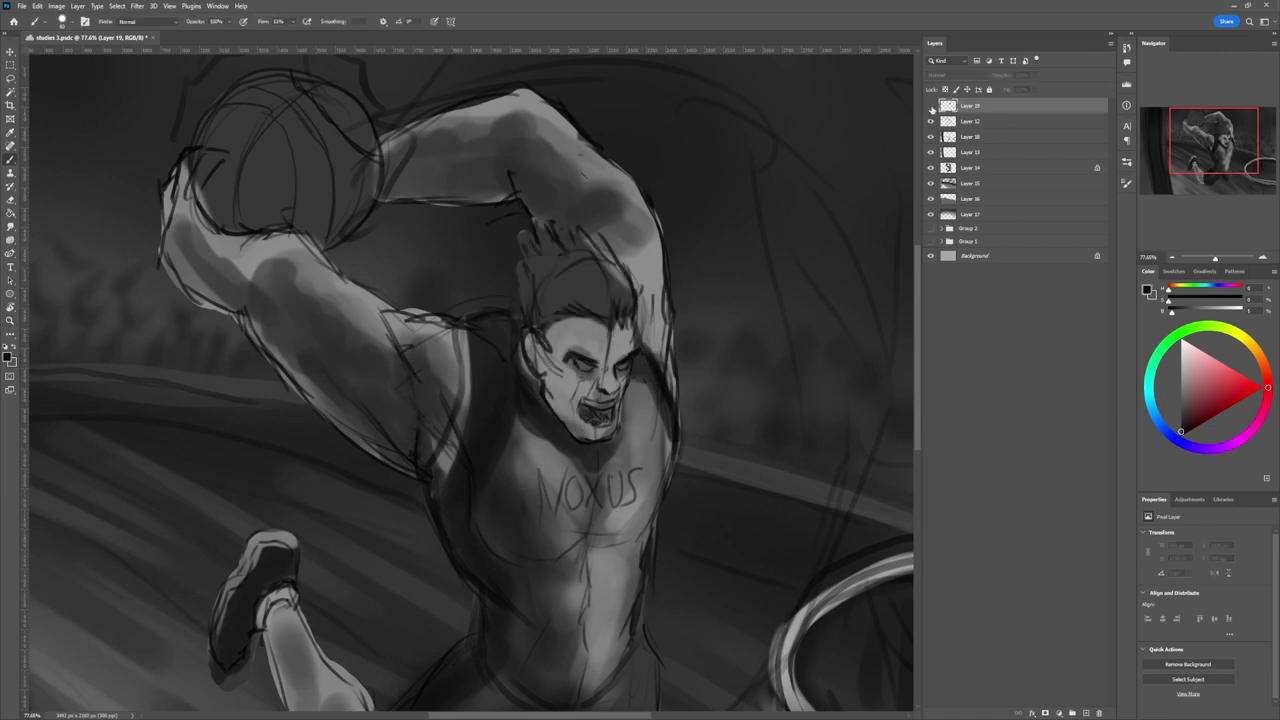
Show Layer 19 again, select the Layer 12 line sketch and compare the figure with the sketch hidden and shown.
click(931, 106)
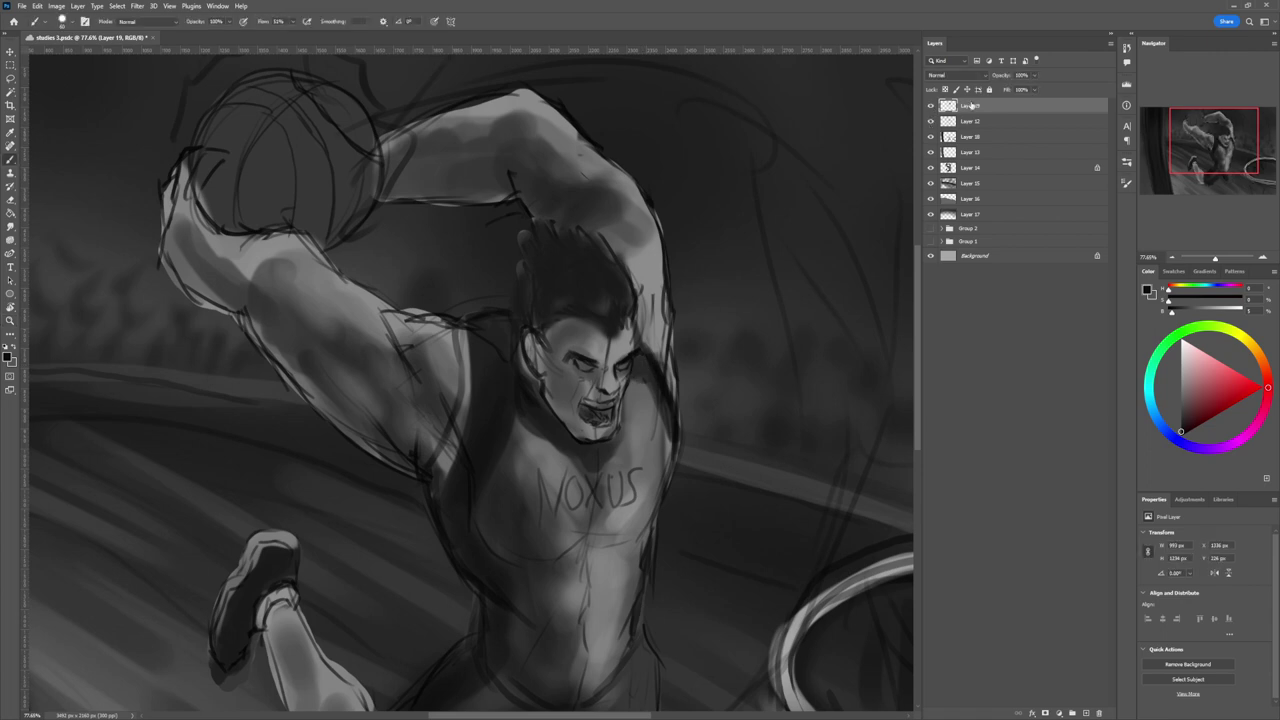
click(963, 121)
click(931, 121)
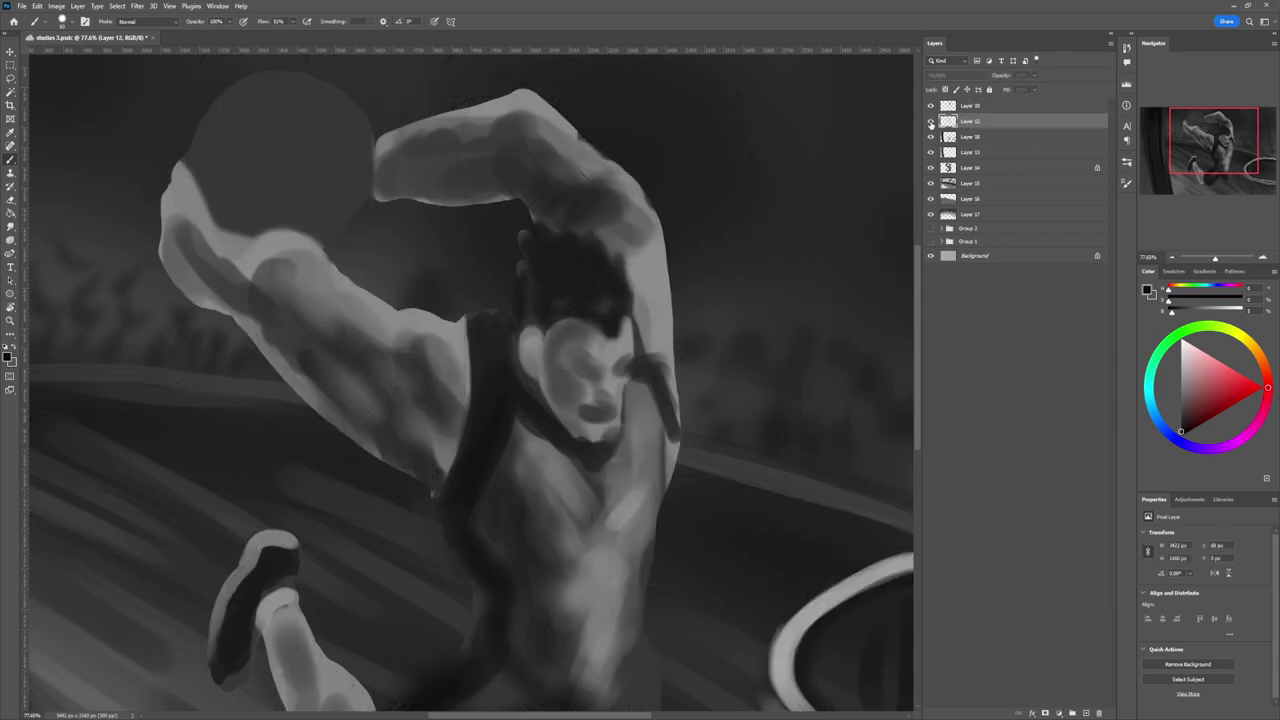
click(931, 121)
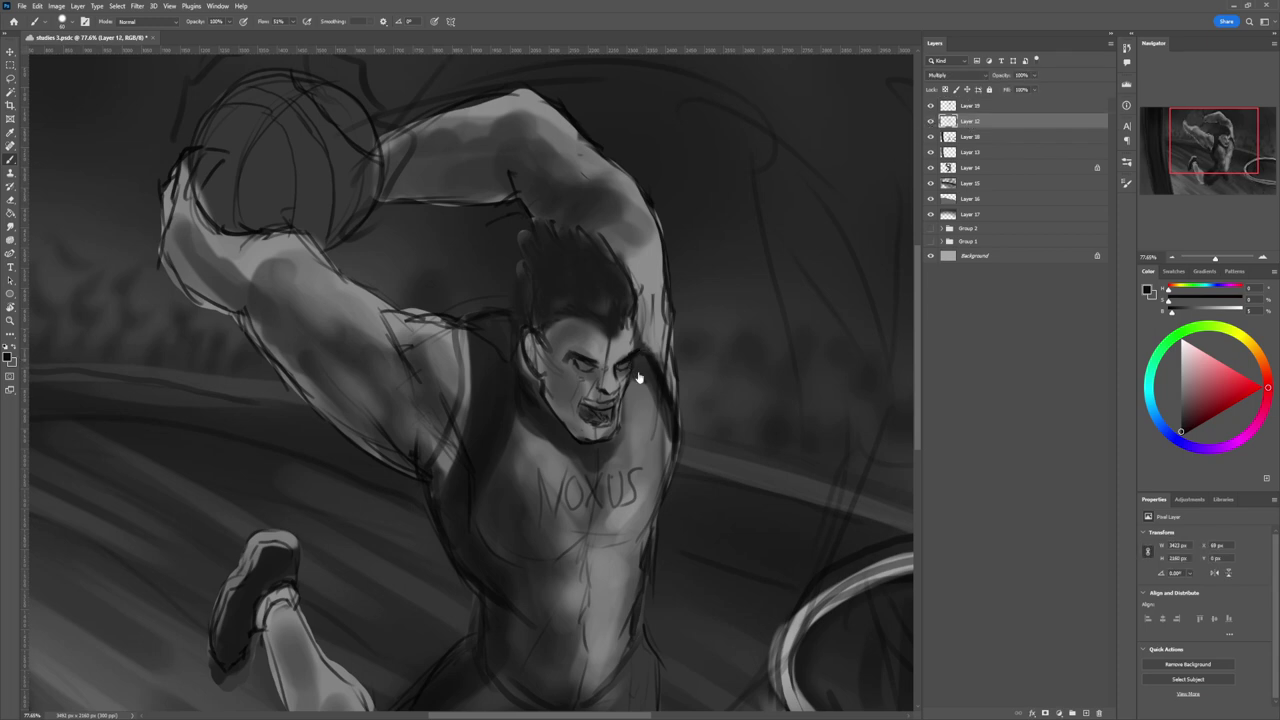
Lasso the player's near eye on Layer 12, then rotate and warp it toward the nose.
key(l)
mouse_move(592, 344)
mouse_down()
mouse_move(578, 342)
mouse_move(604, 370)
mouse_up()
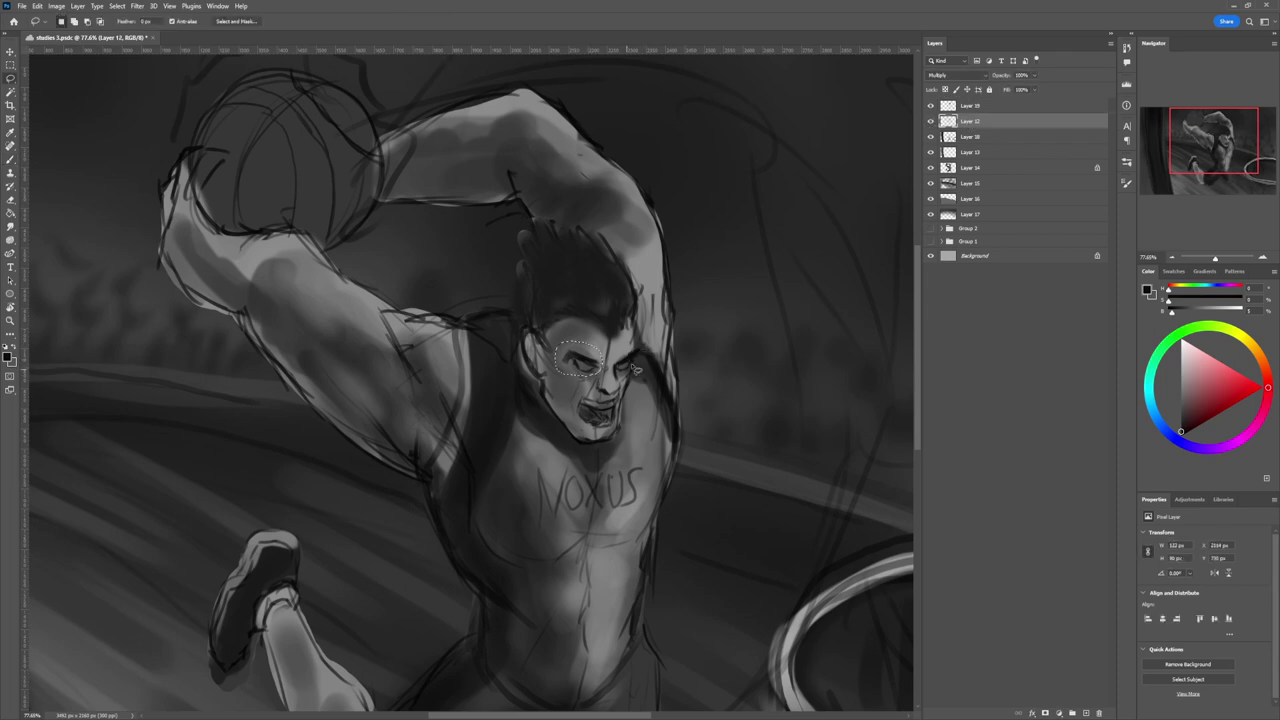
key(ctrl+t)
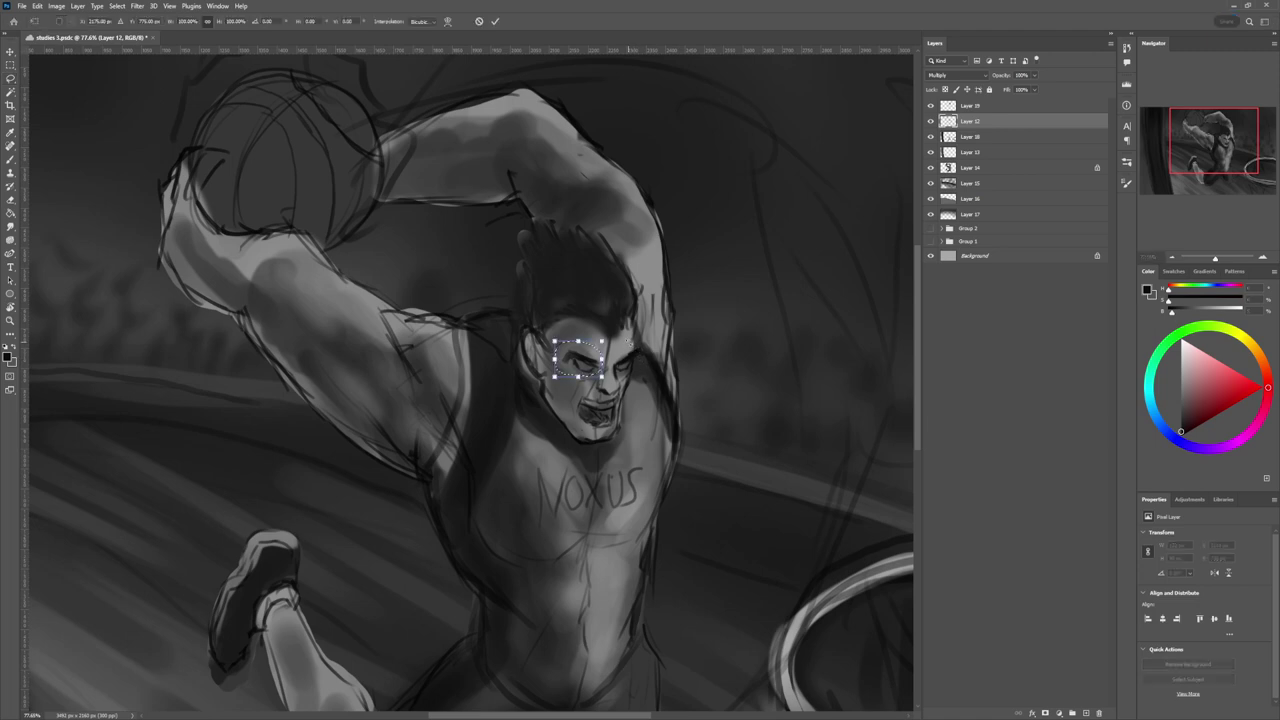
drag(636, 313, 641, 320)
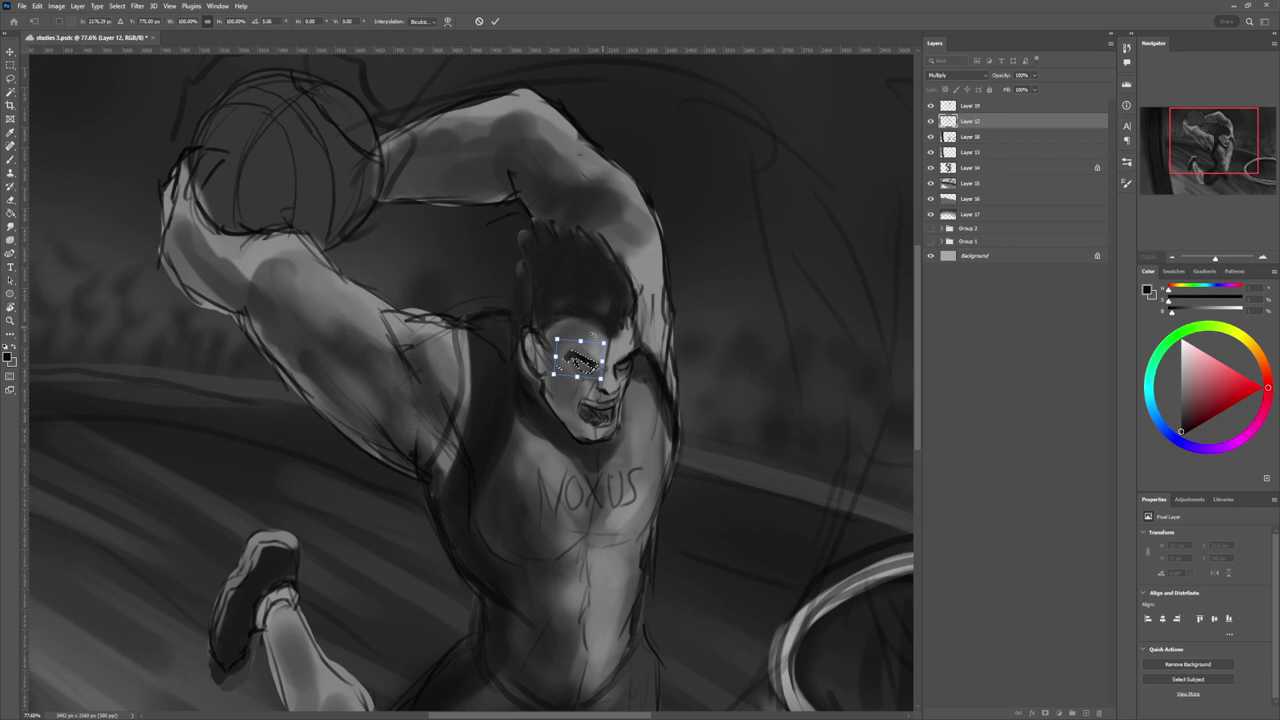
click(617, 435)
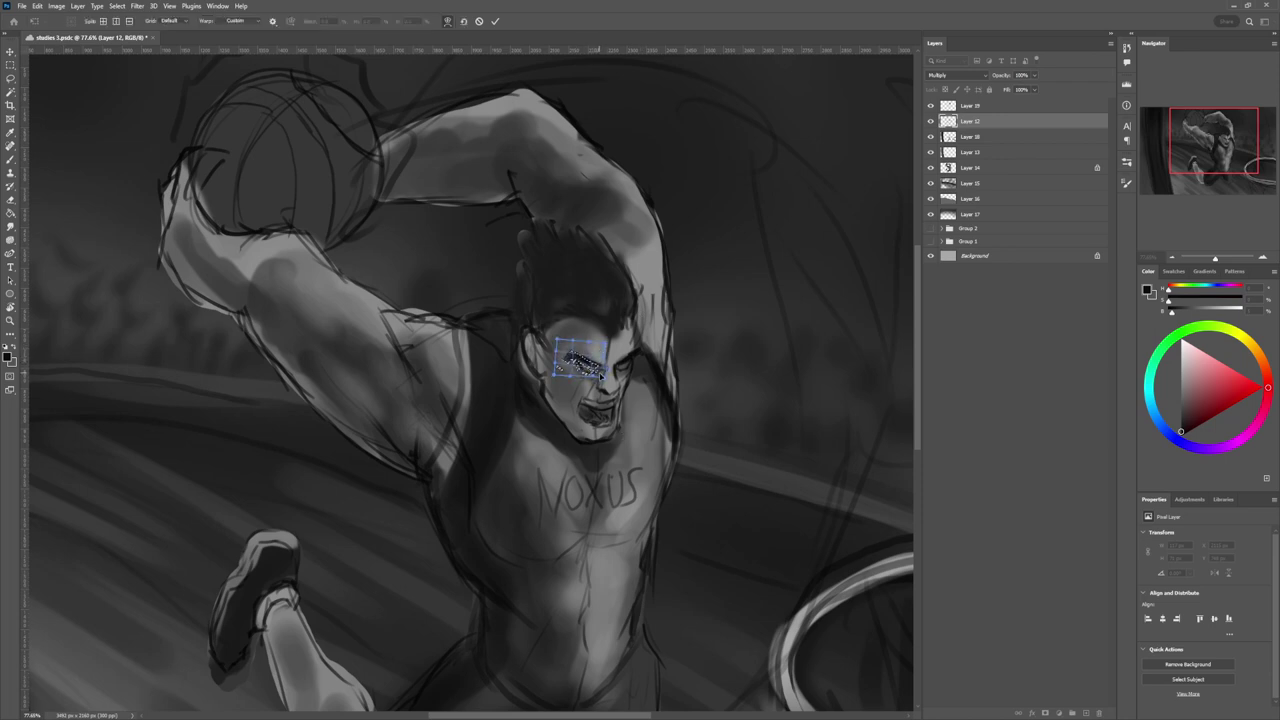
mouse_move(601, 376)
mouse_down()
mouse_move(569, 343)
mouse_move(617, 365)
mouse_up()
key(Return)
key(ctrl+d)
key(l)
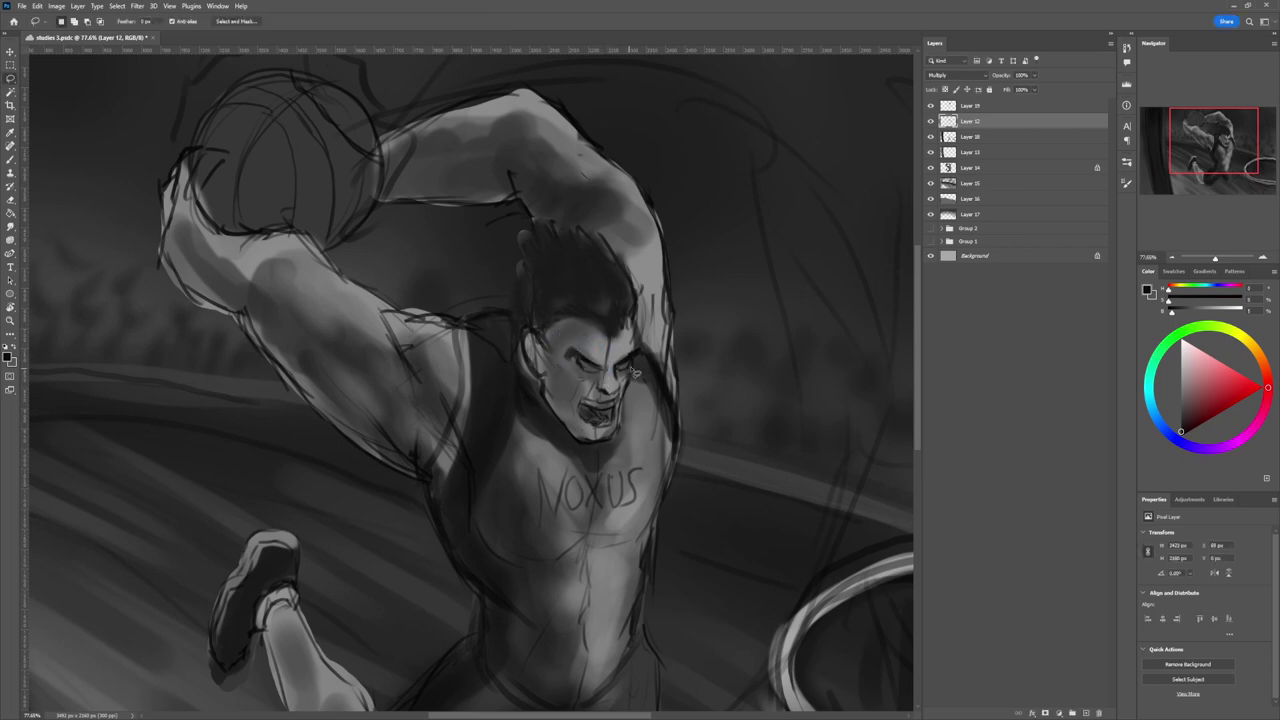
Add a layer above Layer 12 and paint the far edge of the player's face with sampled skin grey.
key(b)
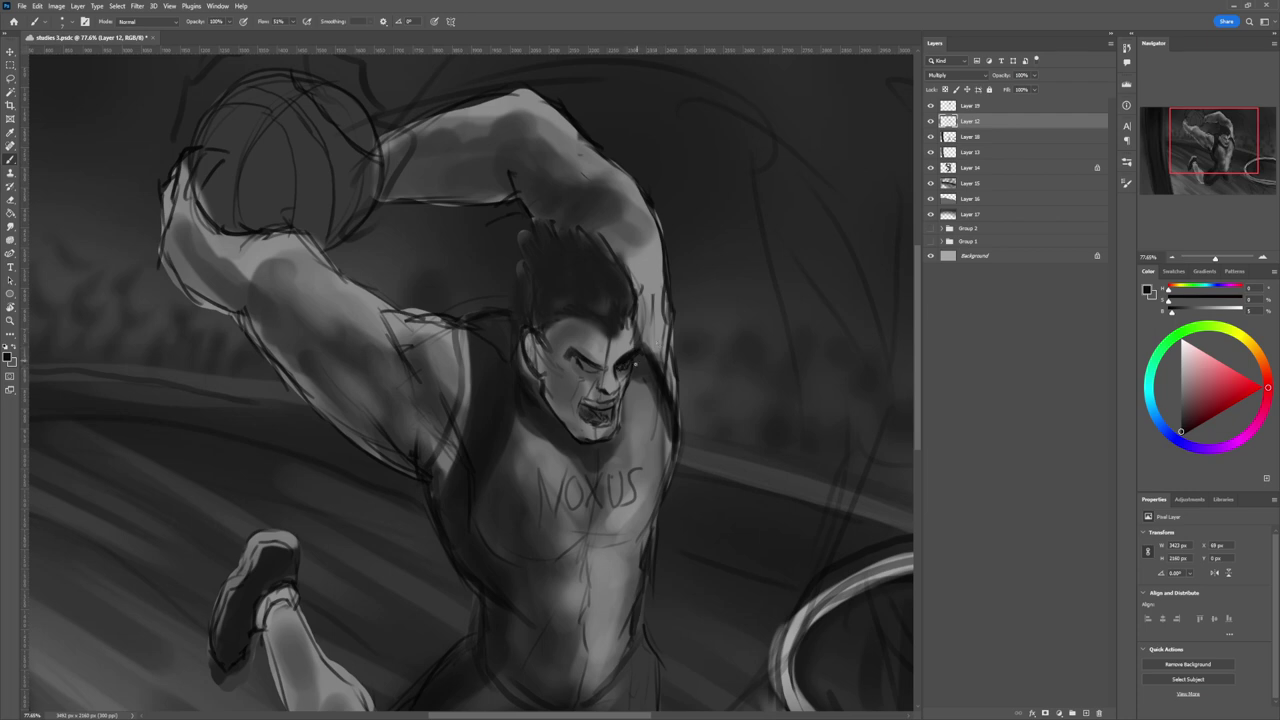
alt+click(623, 375)
alt+click(627, 370)
key(ctrl+shift+alt+n)
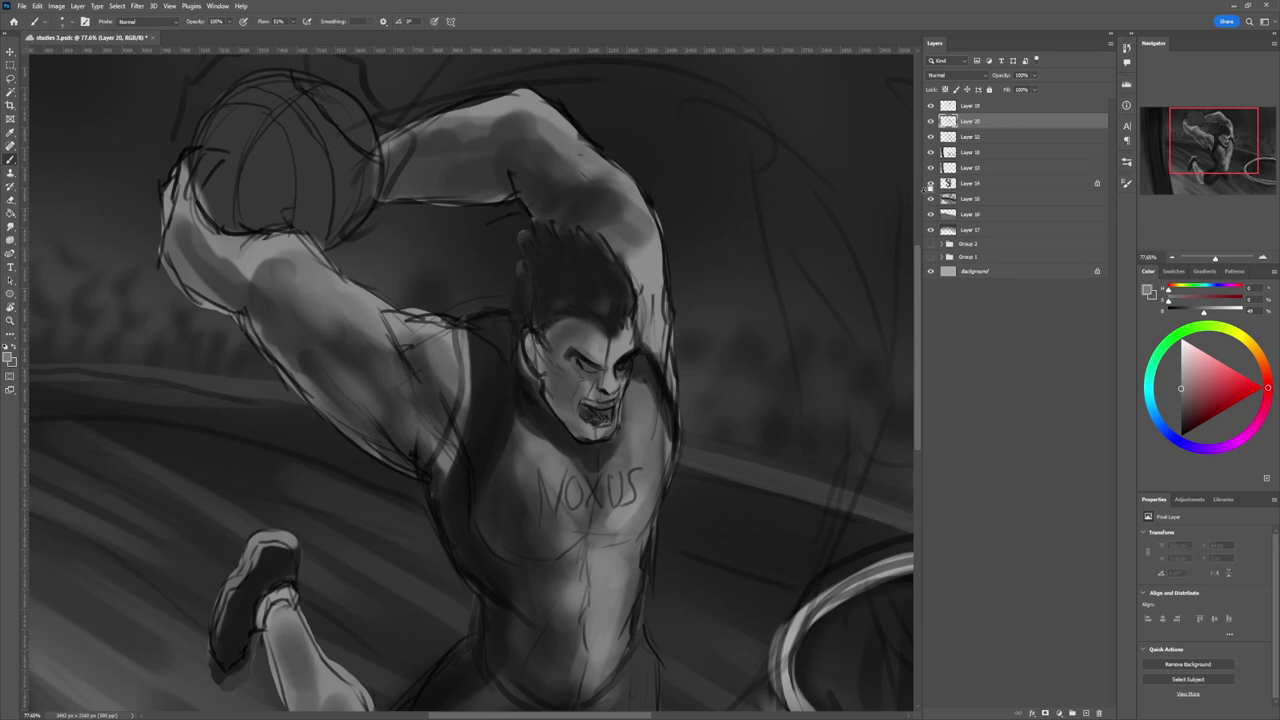
drag(619, 380, 625, 373)
Make a lasso selection around the player's face and ear below the hairline.
key(z)
drag(621, 320, 560, 320)
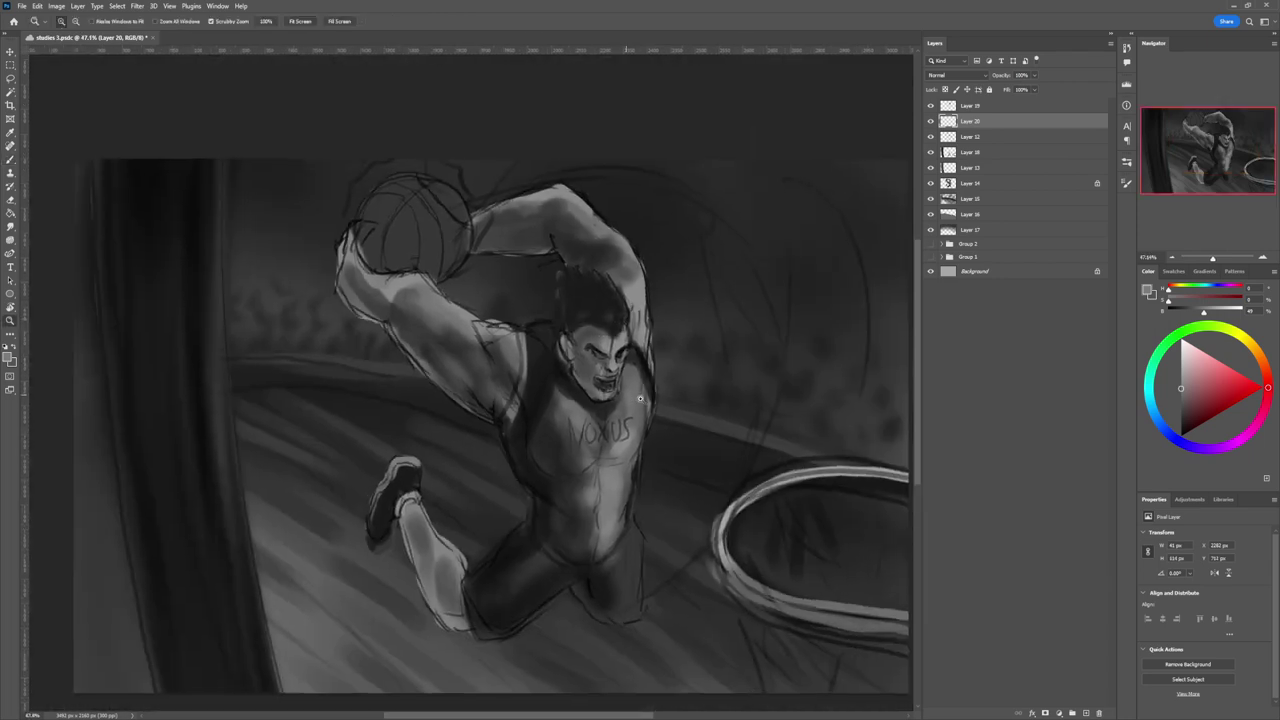
drag(632, 387, 680, 387)
key(b)
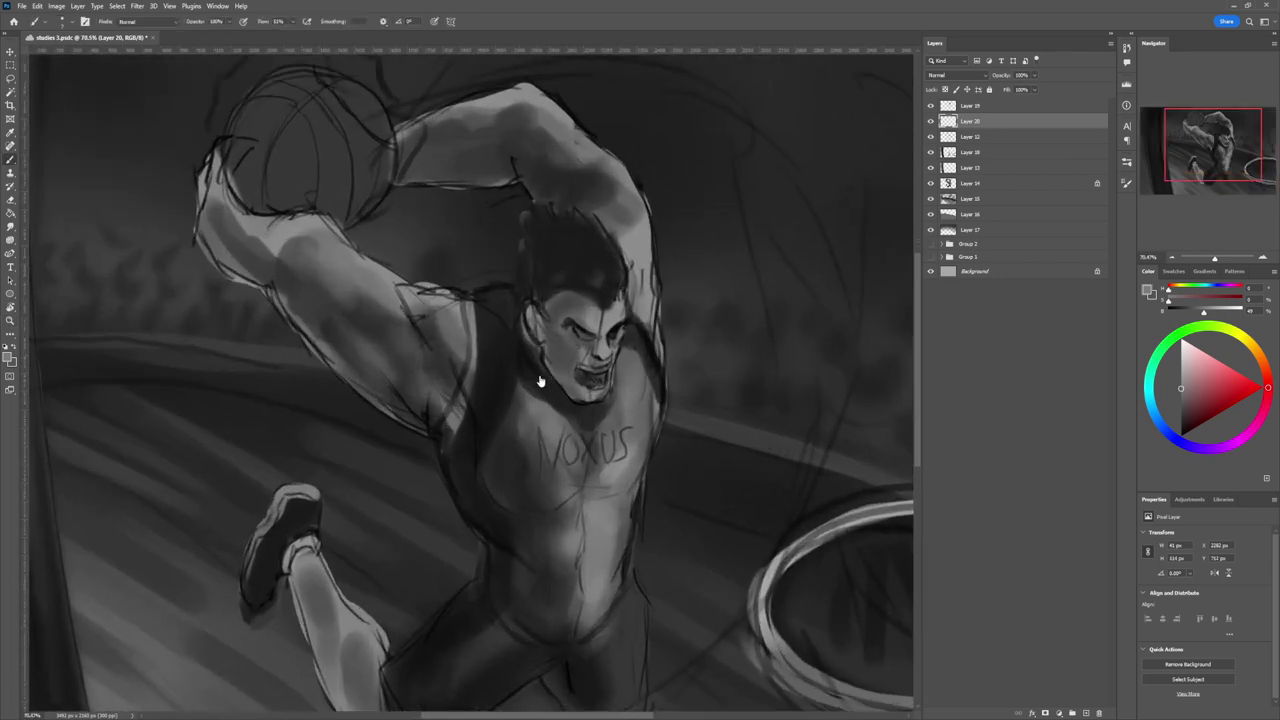
key(l)
mouse_move(543, 347)
mouse_down()
mouse_move(566, 396)
mouse_move(604, 407)
mouse_move(626, 346)
mouse_move(621, 291)
mouse_move(606, 308)
mouse_move(561, 297)
mouse_move(549, 324)
mouse_move(530, 304)
mouse_move(523, 318)
mouse_move(549, 353)
mouse_up()
Lighten the player's chin inside the selection, starting from the sampled skin grey and using a larger brush and a lighter grey.
key(b)
alt+click(582, 393)
key(])
key(])
key(])
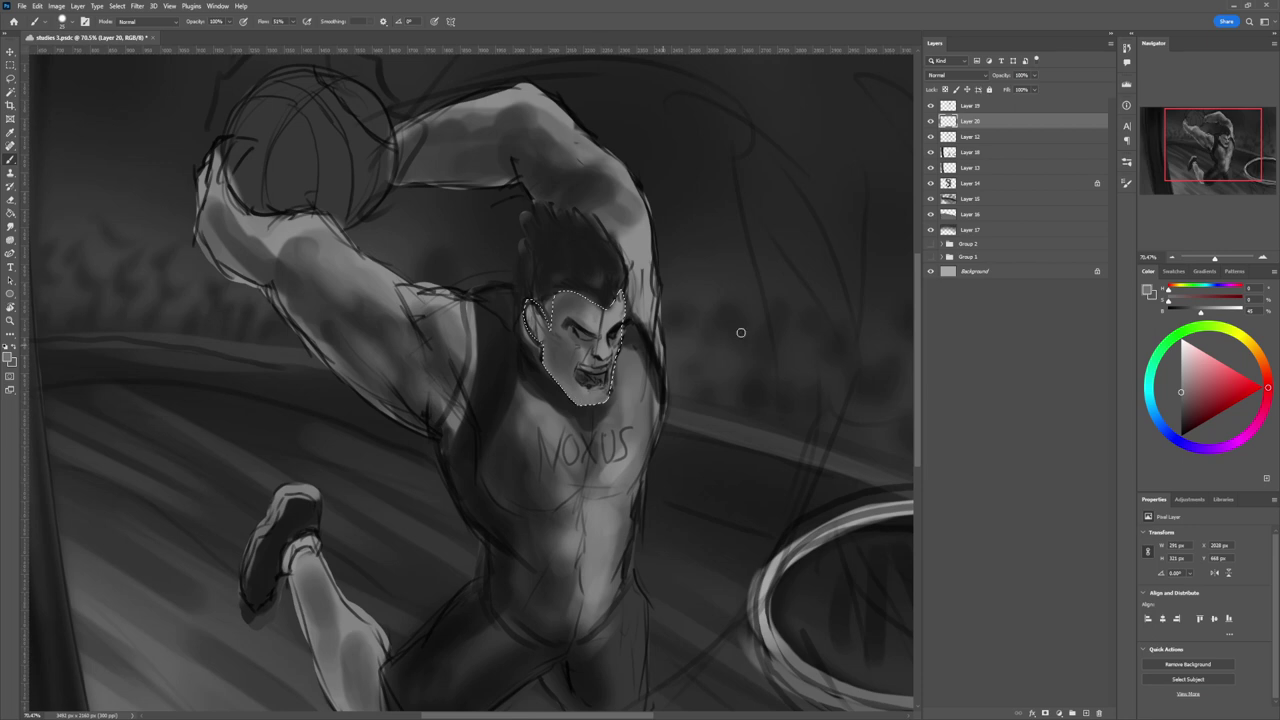
click(1181, 367)
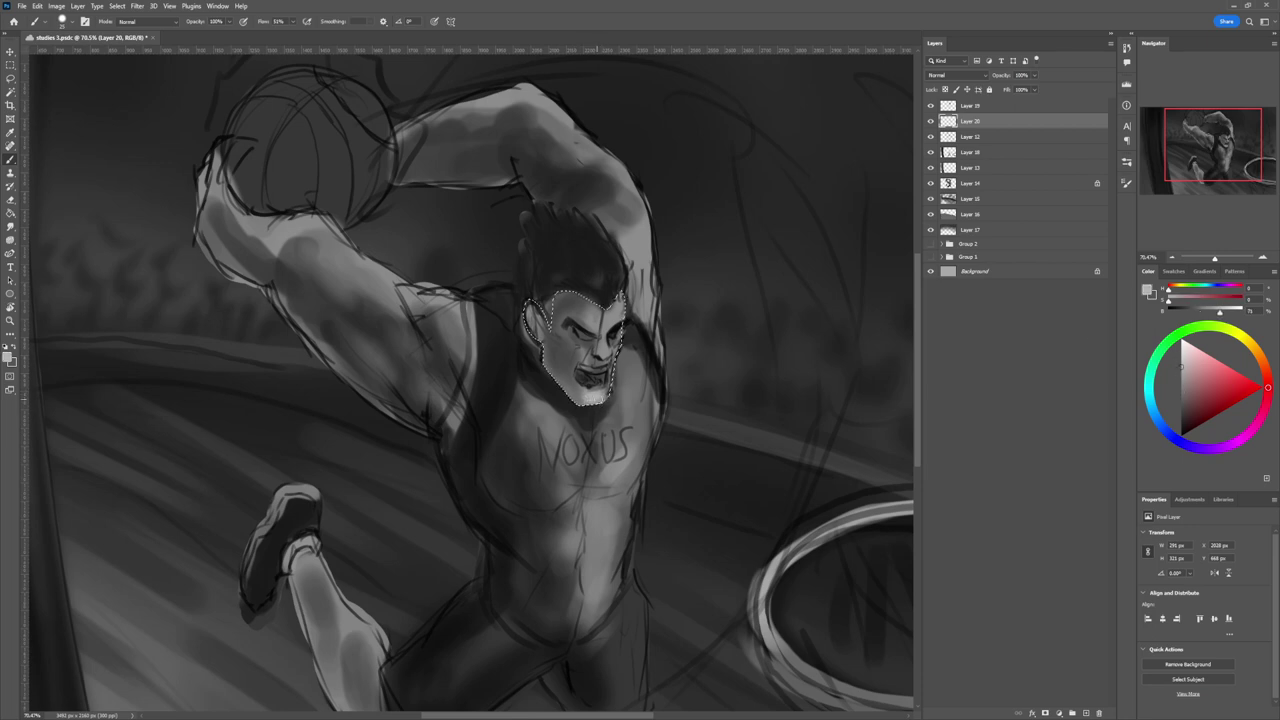
Darken the corner of the player's mouth with a smaller brush in grey at 18% brightness.
click(1181, 427)
key(bracketleft)
key(bracketleft)
key(bracketleft)
click(1181, 383)
click(1180, 399)
click(1181, 418)
mouse_move(579, 366)
mouse_down()
mouse_move(595, 364)
mouse_move(579, 370)
mouse_up()
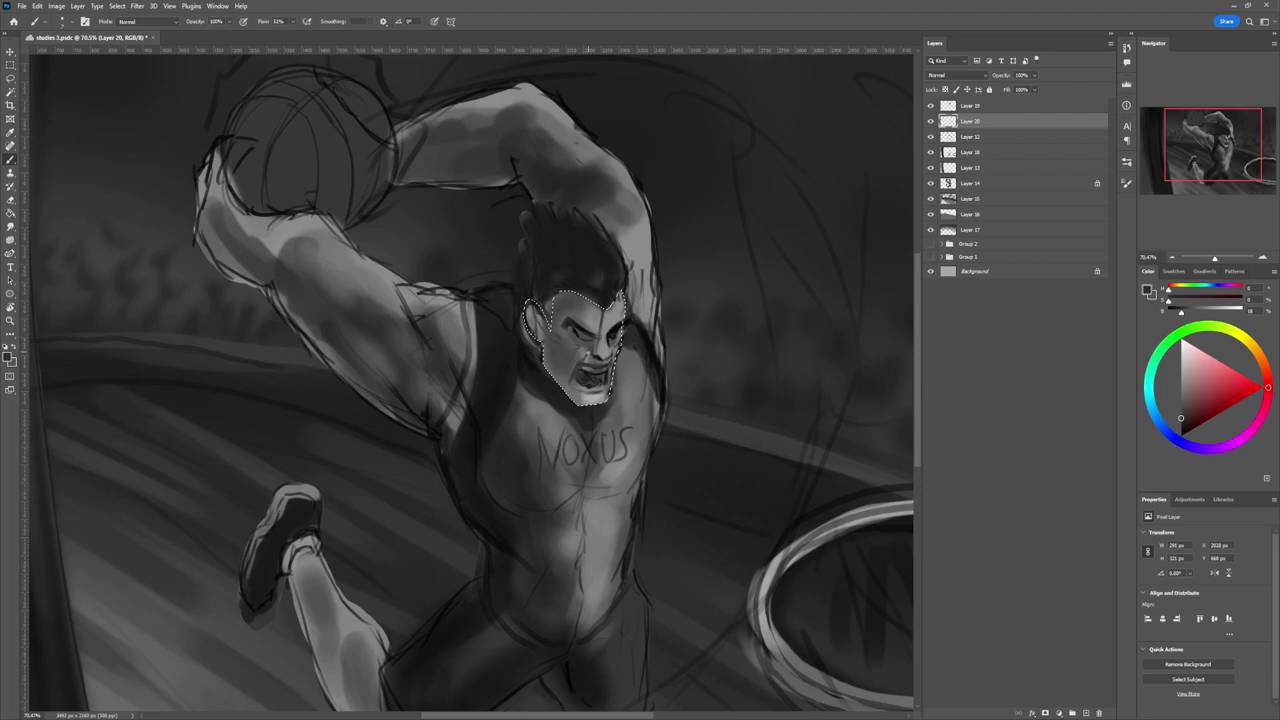
Refine the shading between the player's mouth and nose with greys sampled from the face.
alt+click(579, 354)
alt+click(582, 368)
alt+click(588, 366)
alt+click(600, 348)
Pick a light grey at 67% brightness with a larger brush and move Layer 20 above Layer 19.
key(bracketright)
key(bracketright)
key(bracketright)
click(1181, 371)
drag(974, 125, 974, 100)
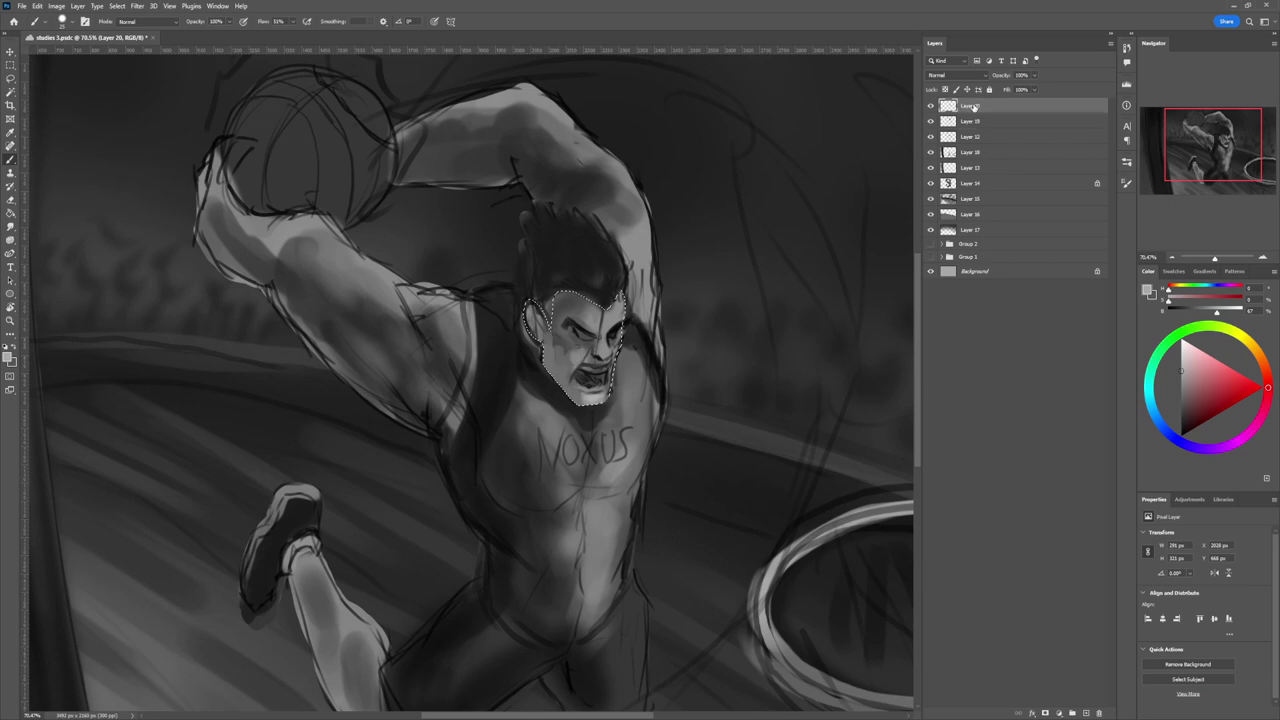
Shade the player's near cheek below the eye with a smaller brush and sampled mid greys.
key(bracketleft)
key(bracketleft)
key(bracketleft)
key(bracketleft)
key(bracketright)
alt+click(563, 373)
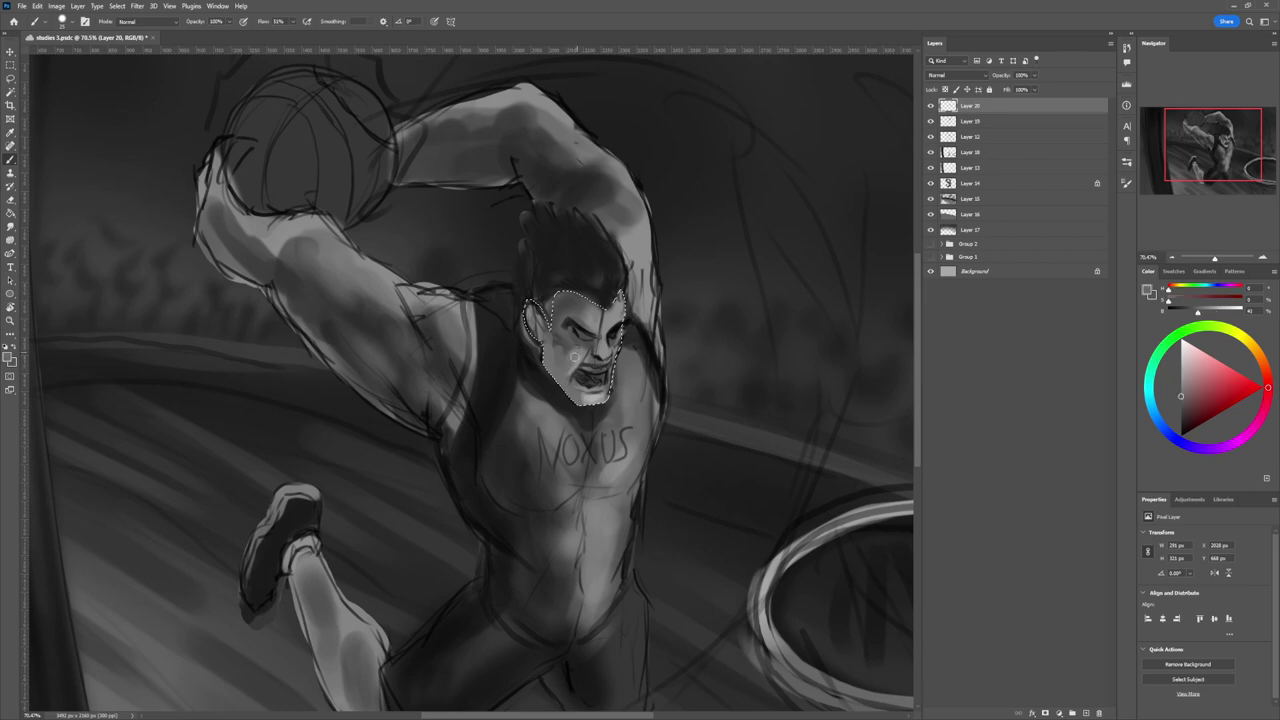
alt+click(567, 349)
alt+click(556, 341)
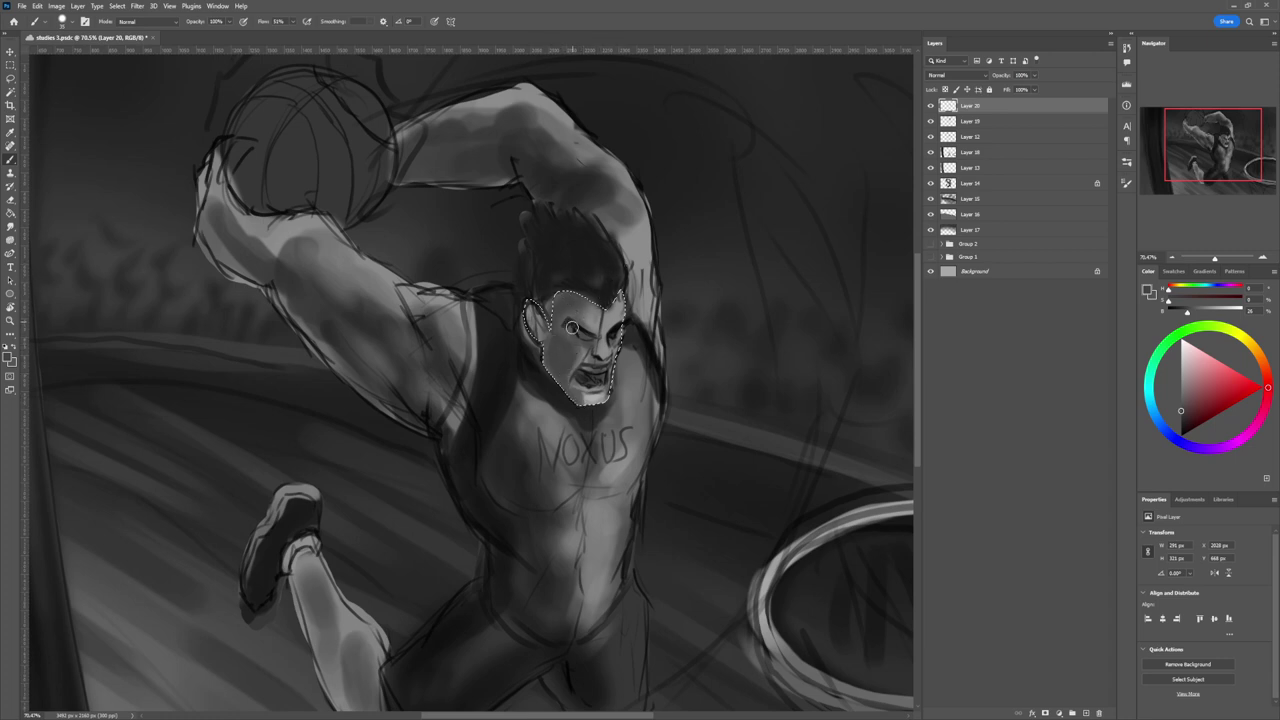
Blend the near cheek into the jaw with lighter and darker greys sampled from the face.
alt+click(584, 352)
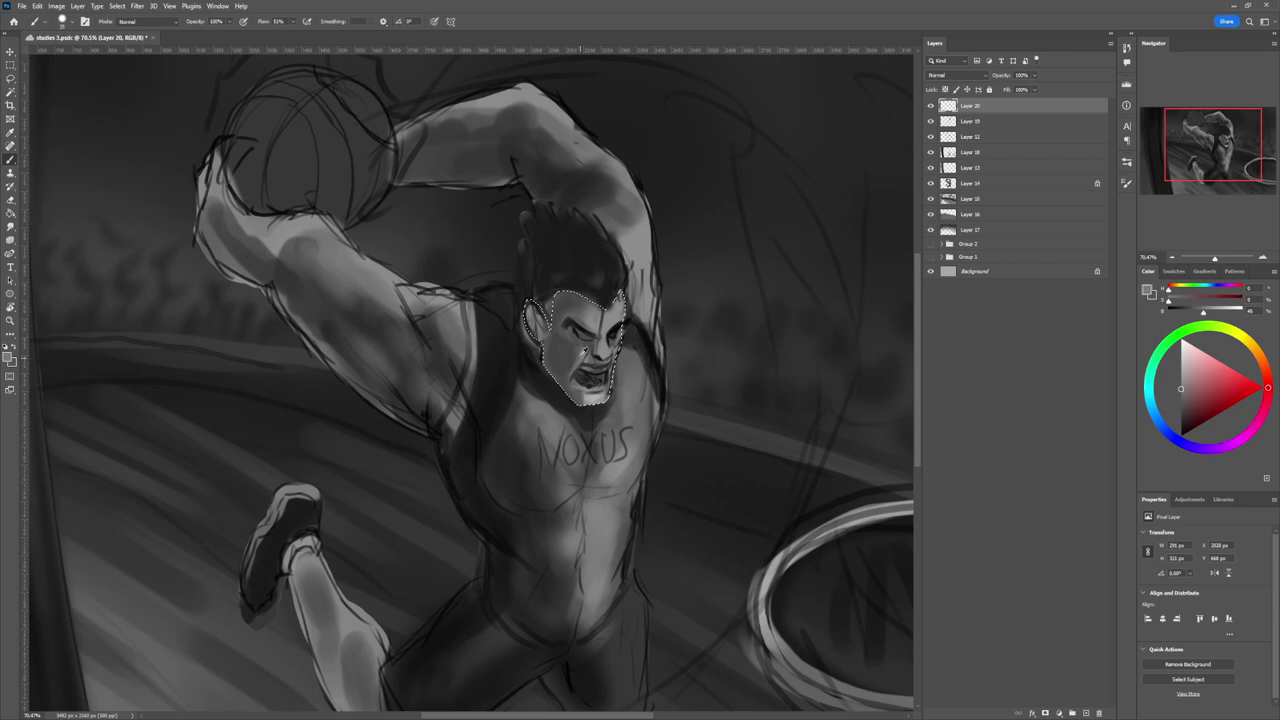
alt+click(559, 341)
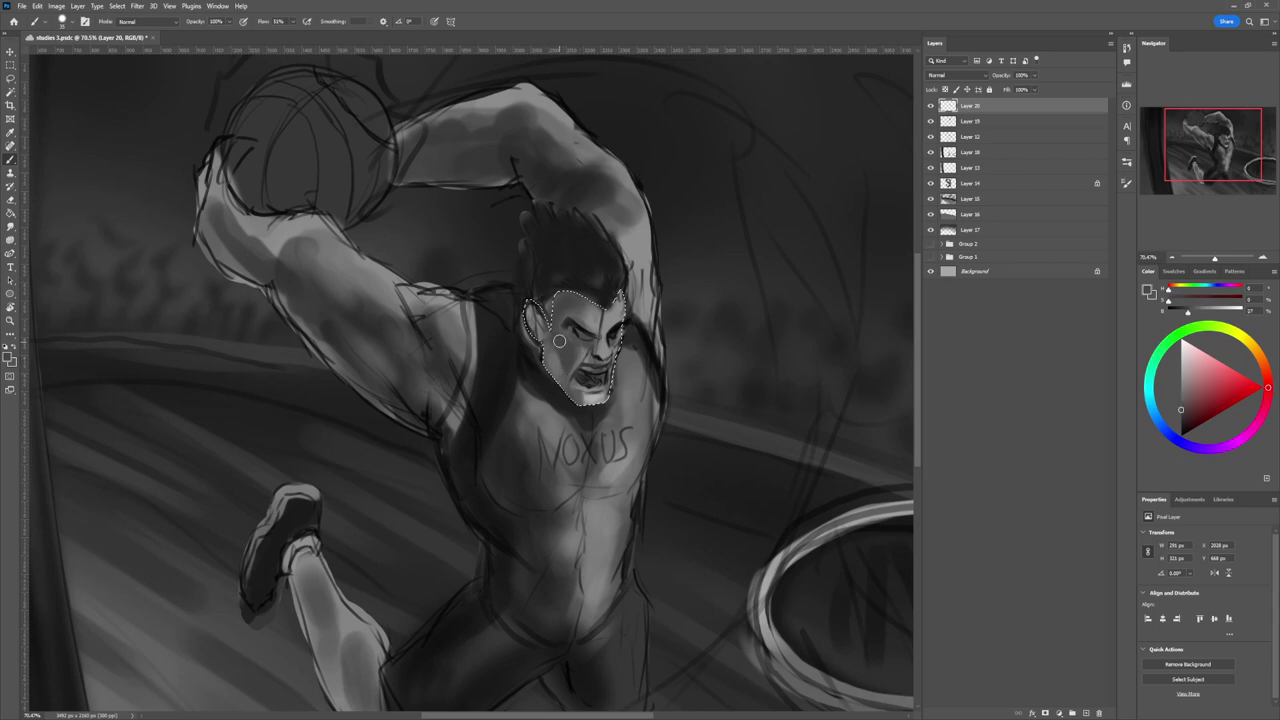
alt+click(561, 352)
alt+click(552, 338)
alt+click(566, 350)
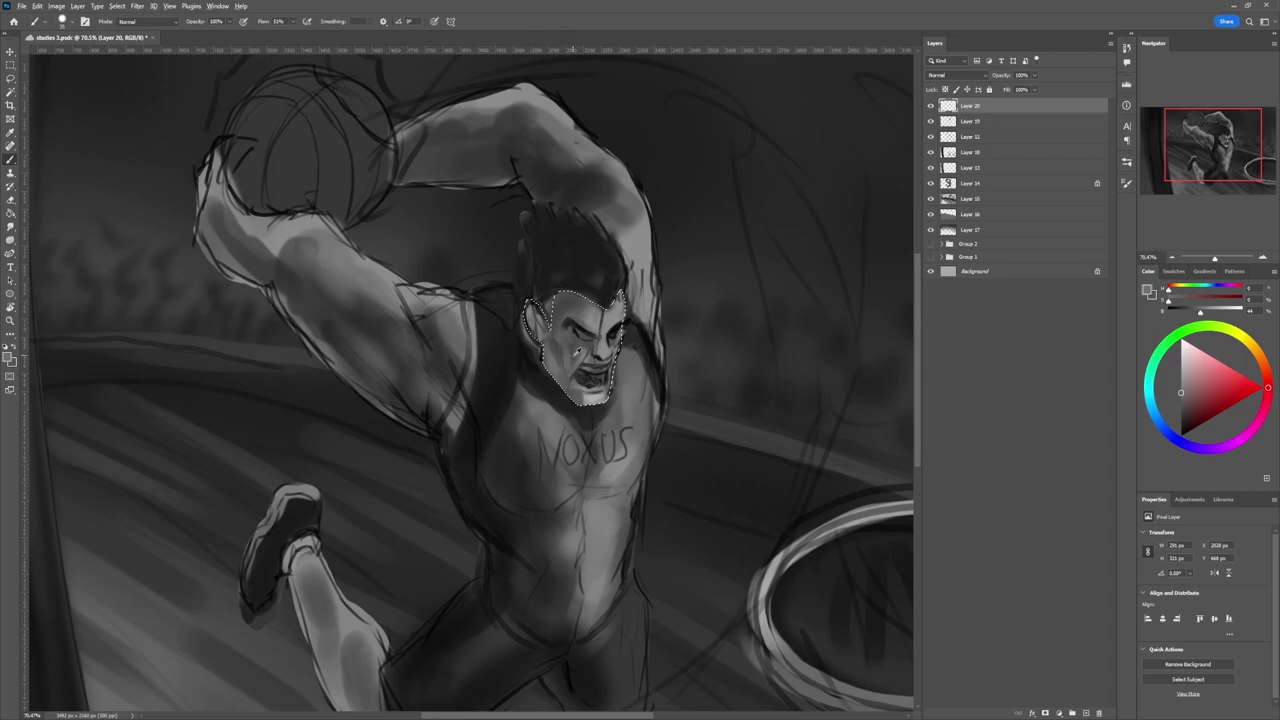
alt+click(566, 376)
alt+click(557, 357)
Brighten the upper teeth with light grey and touch up the lip with a sampled darker grey.
alt+click(545, 312)
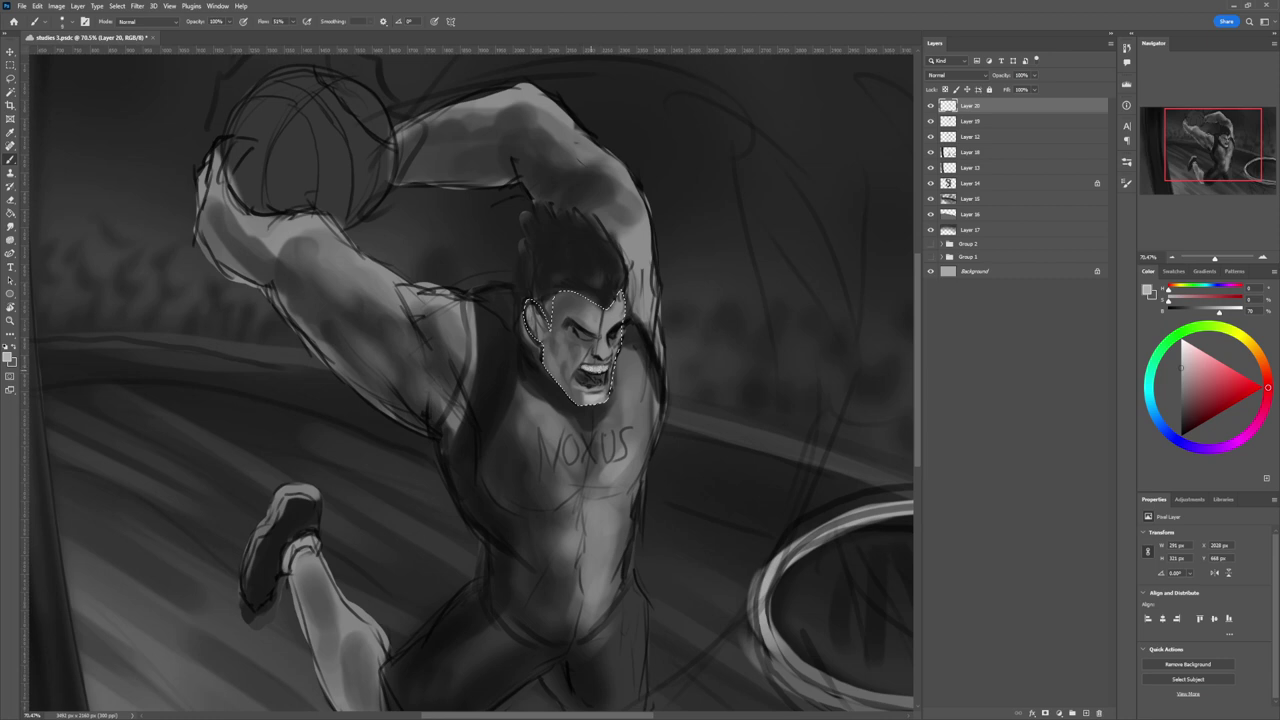
alt+click(576, 369)
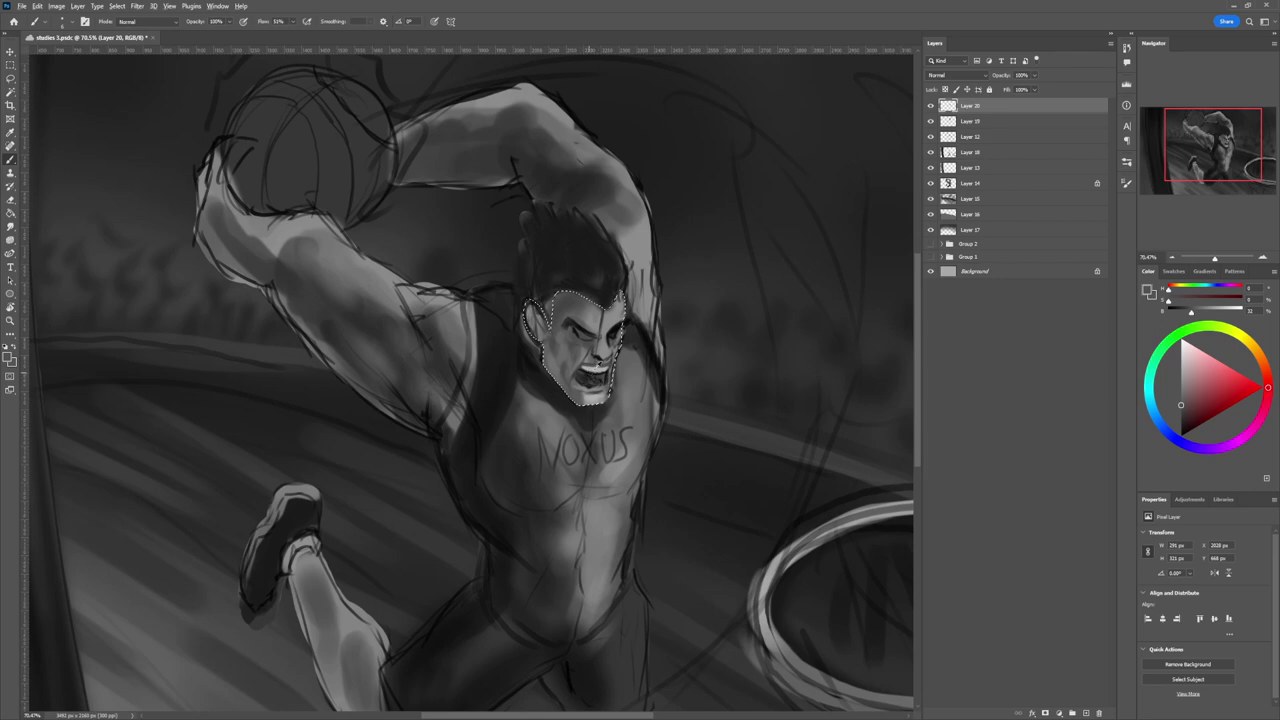
key(l)
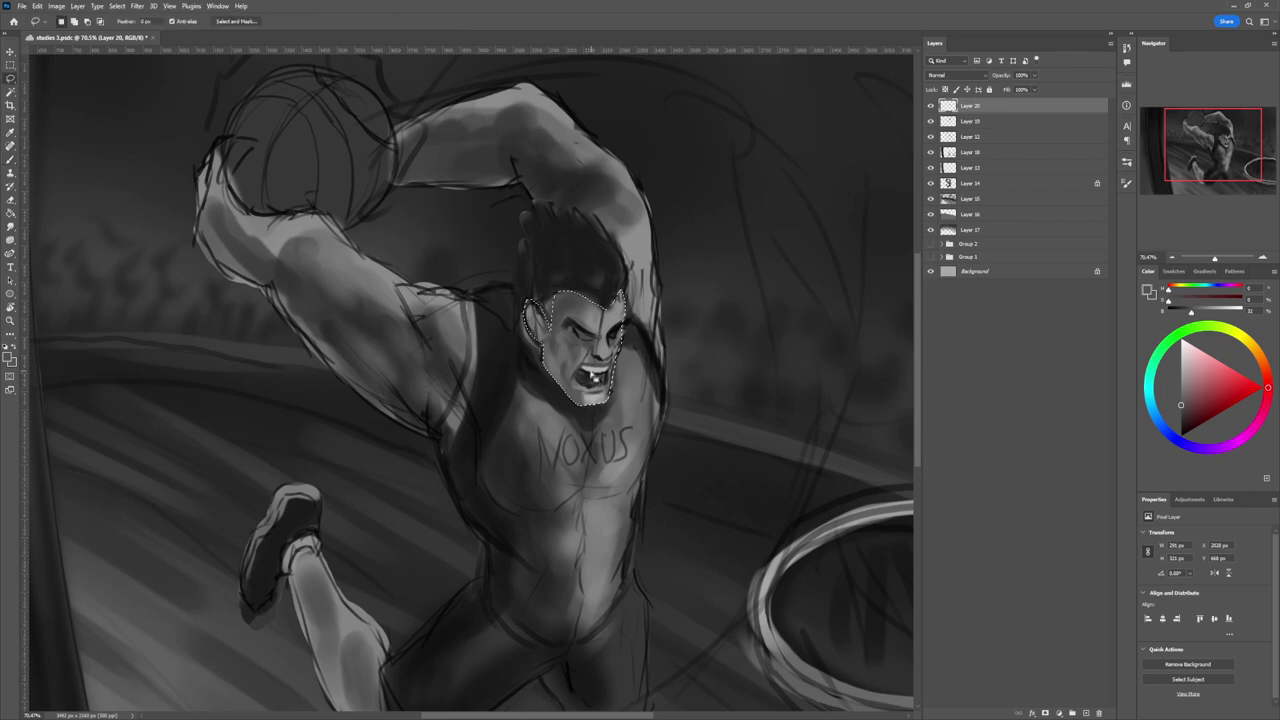
key(b)
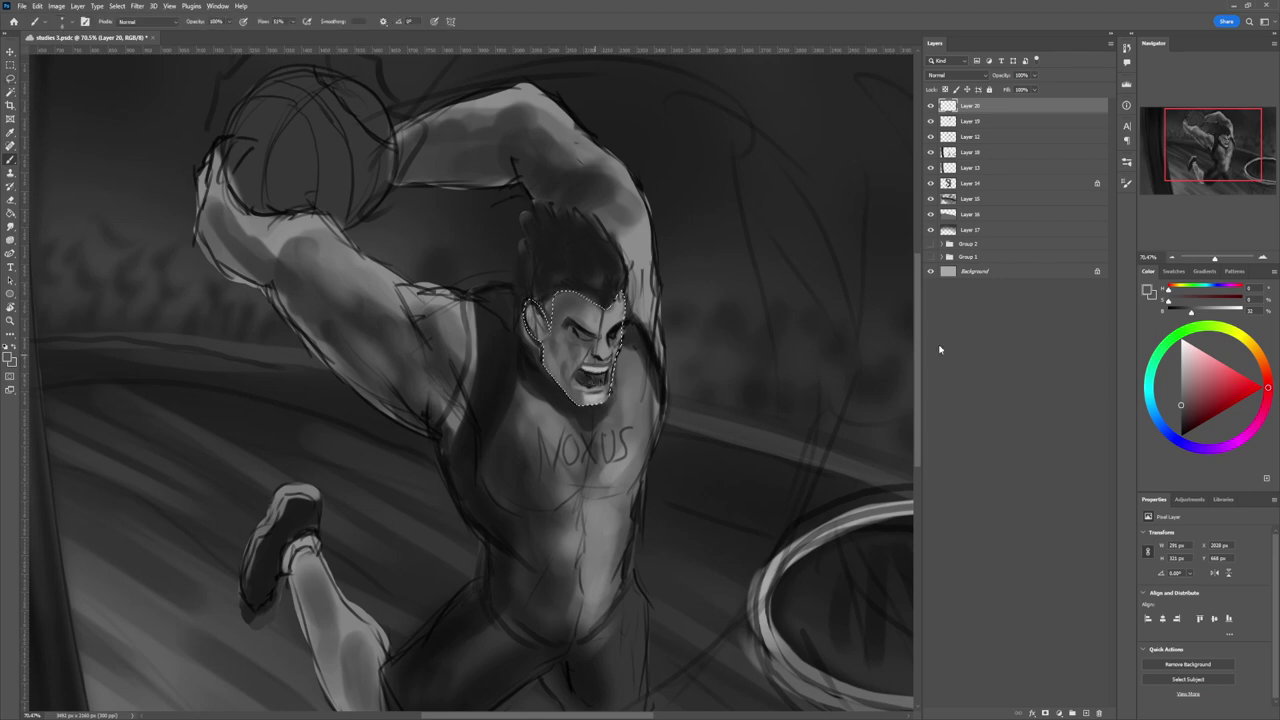
Darken the inside of the open mouth and redefine the teeth and lips with sampled greys.
key(bracketleft)
key(bracketleft)
key(bracketleft)
key(bracketleft)
key(bracketleft)
key(bracketleft)
key(bracketleft)
key(bracketleft)
key(bracketleft)
alt+click(582, 368)
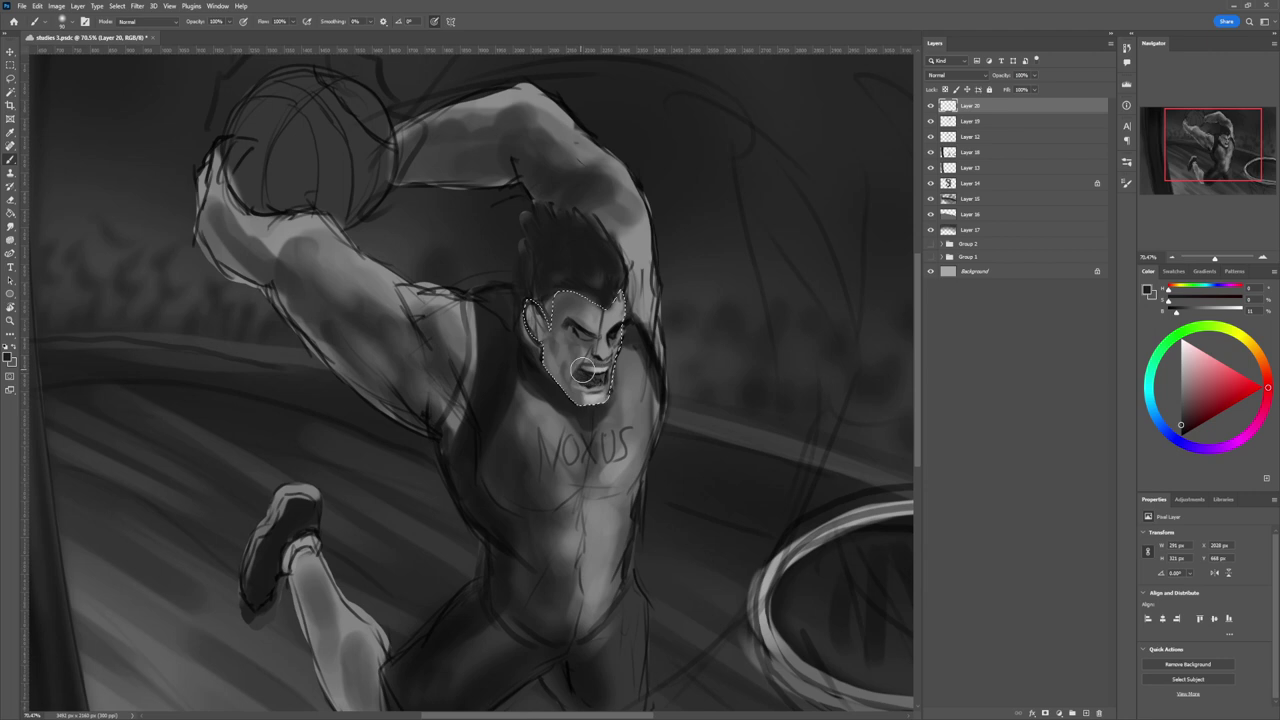
drag(583, 376, 589, 372)
key(bracketleft)
key(bracketleft)
alt+click(549, 311)
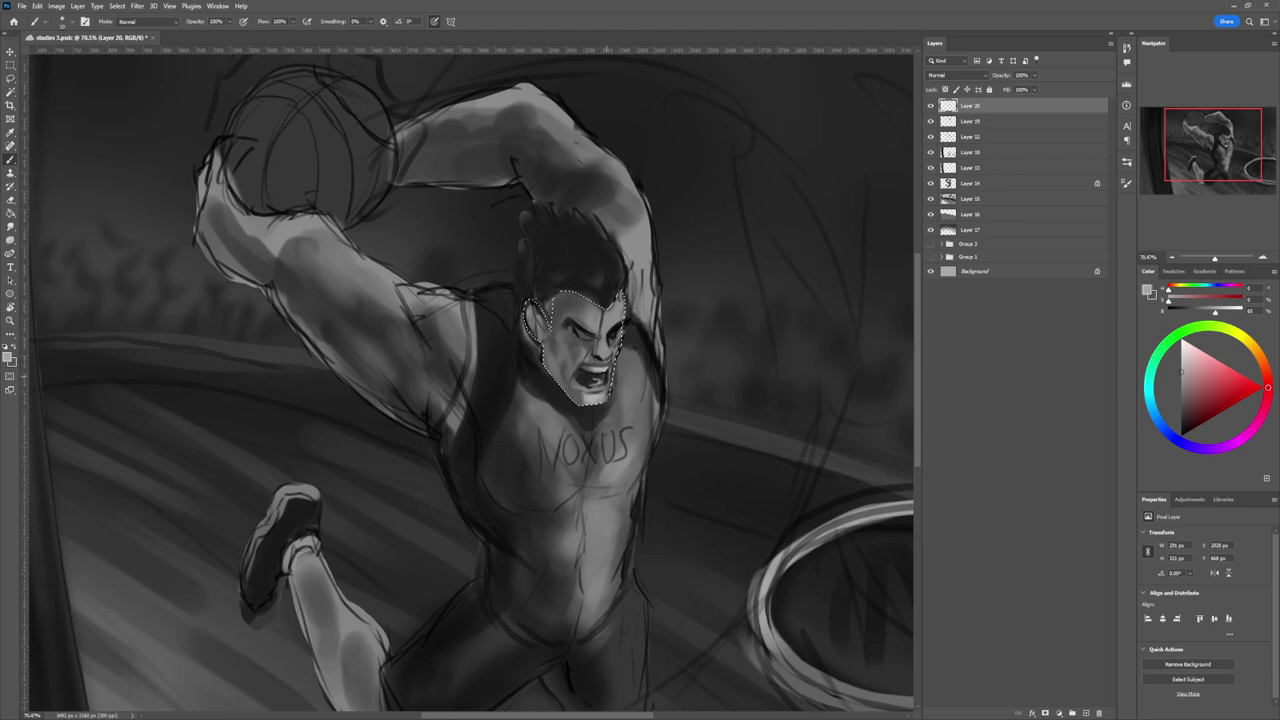
alt+click(599, 357)
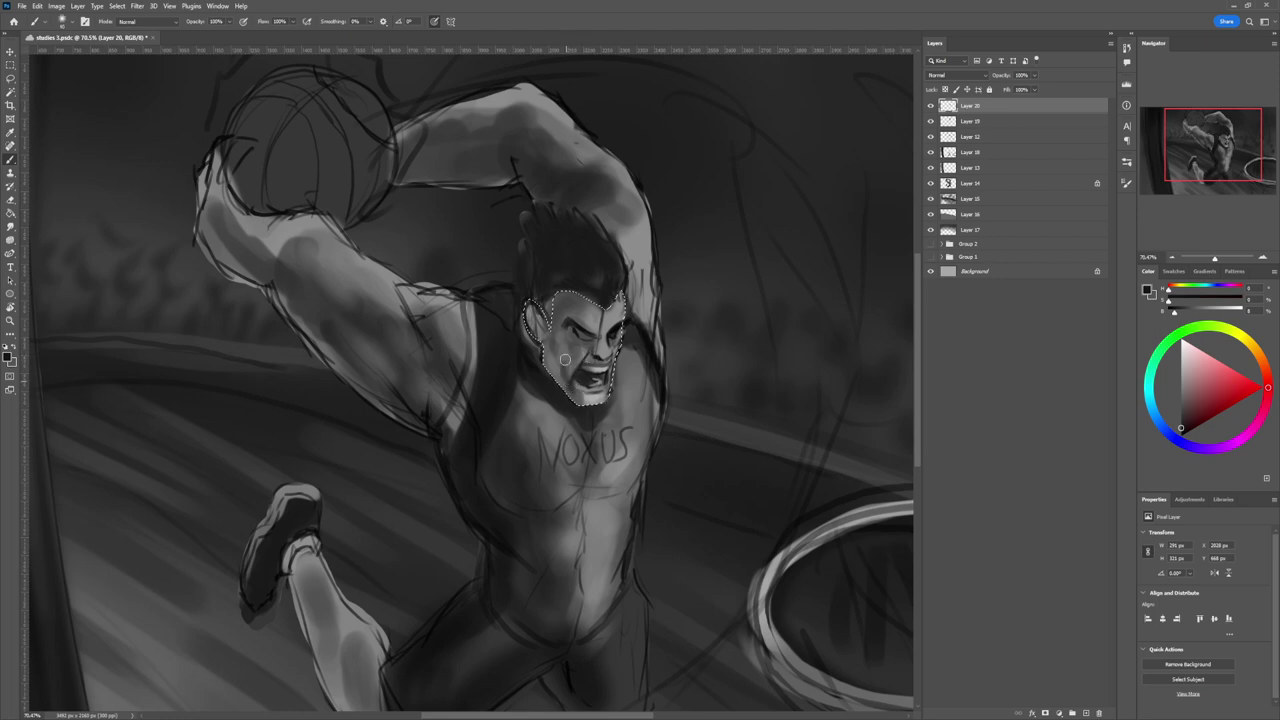
Adjust the brush size and smooth the forehead and brow between the eyes with sampled skin grey.
key(bracketright)
key(bracketright)
key(bracketright)
key(bracketright)
key(bracketright)
key(bracketright)
key(bracketright)
key(bracketright)
key(bracketright)
key(bracketright)
key(bracketright)
key(bracketright)
key(bracketright)
key(bracketright)
key(bracketright)
alt+click(619, 314)
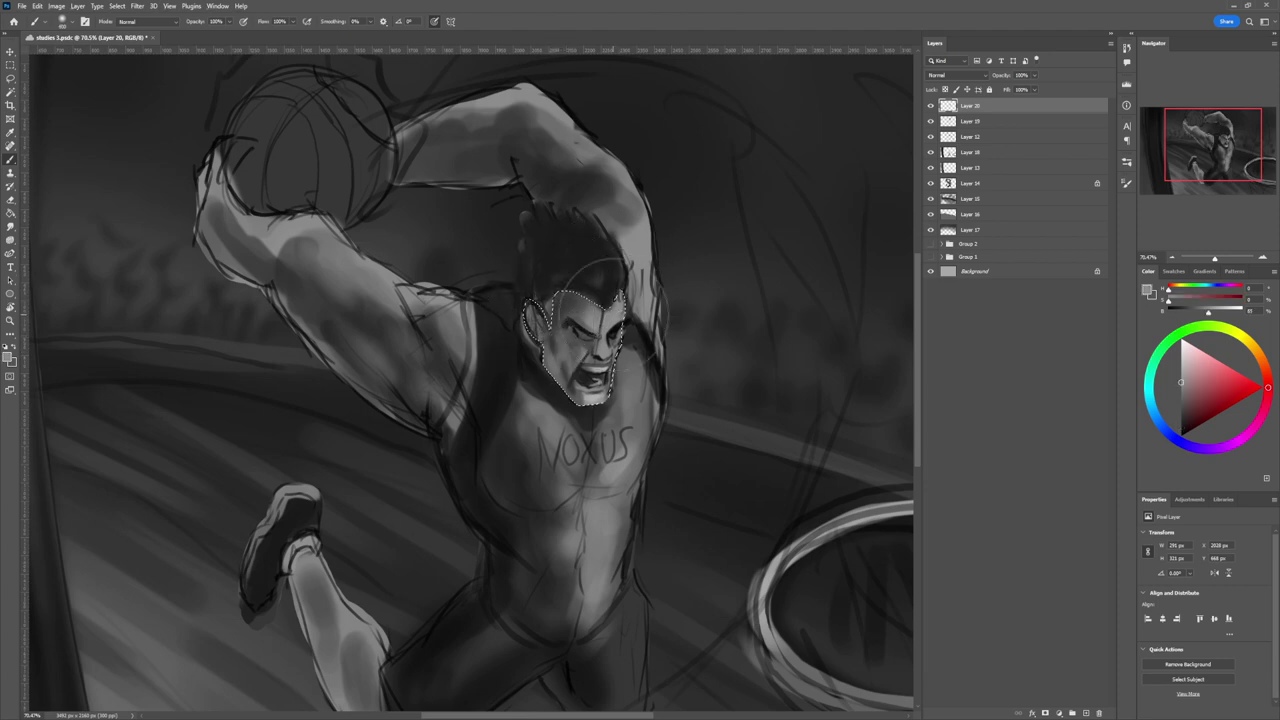
key(bracketleft)
key(bracketleft)
key(bracketleft)
drag(600, 329, 604, 315)
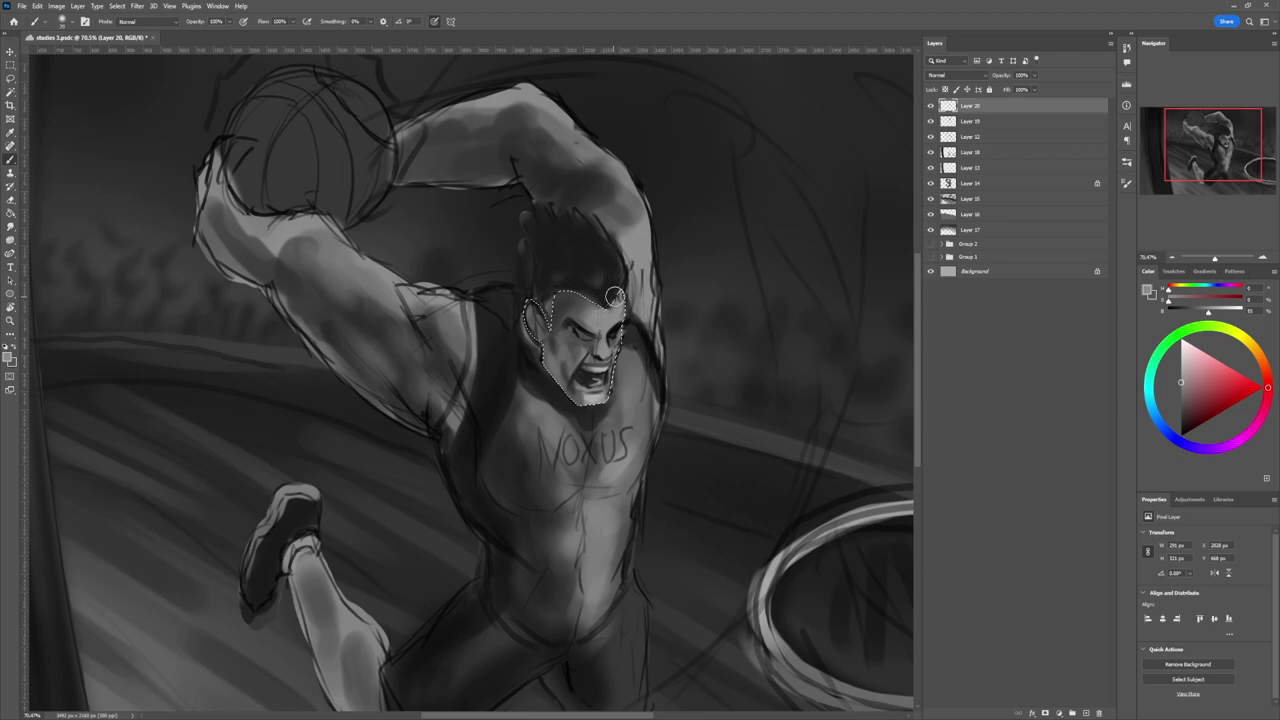
Model the forehead, nose bridge and nose tip with light and dark greys sampled nearby.
key(bracketright)
key(bracketright)
key(bracketright)
alt+click(588, 305)
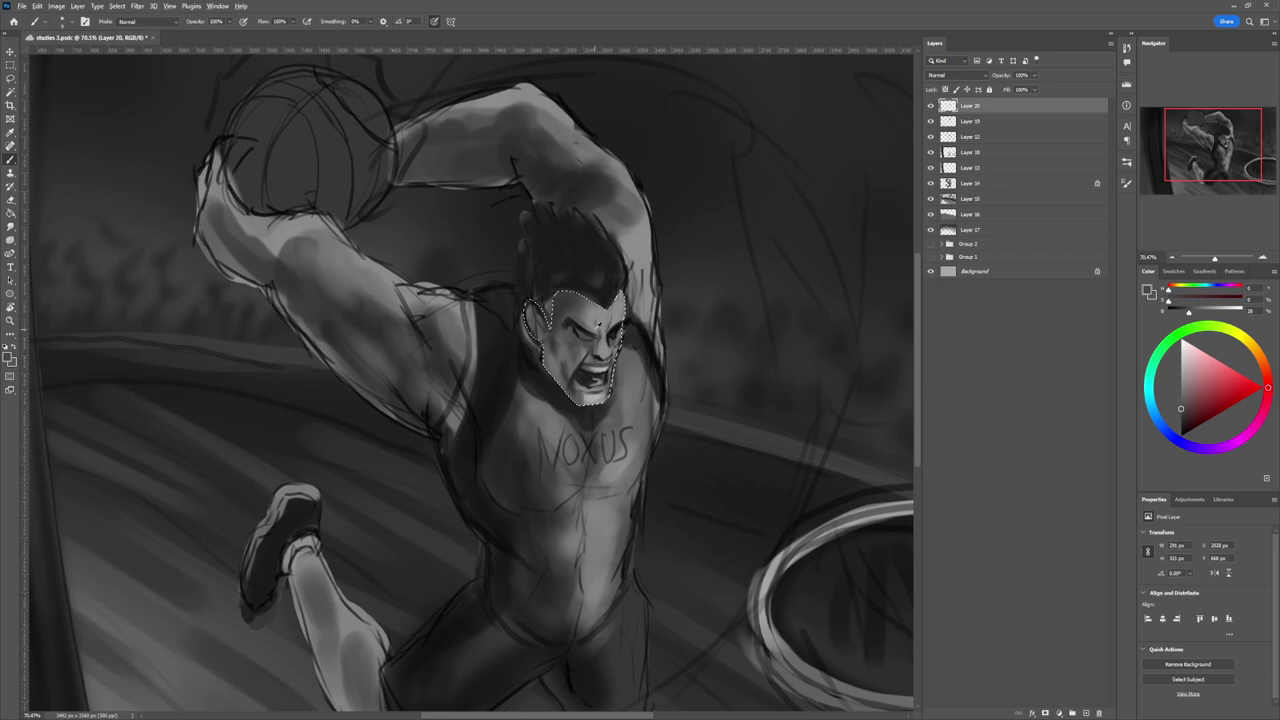
alt+click(596, 327)
alt+click(601, 350)
key(bracketright)
key(bracketright)
key(bracketright)
alt+click(595, 341)
alt+click(598, 326)
Rework the near eye and brow with sampled greys and deepen the corner of the mouth in near-black.
key(bracketleft)
key(bracketleft)
key(bracketleft)
alt+click(562, 299)
alt+click(579, 327)
alt+click(580, 347)
key(d)
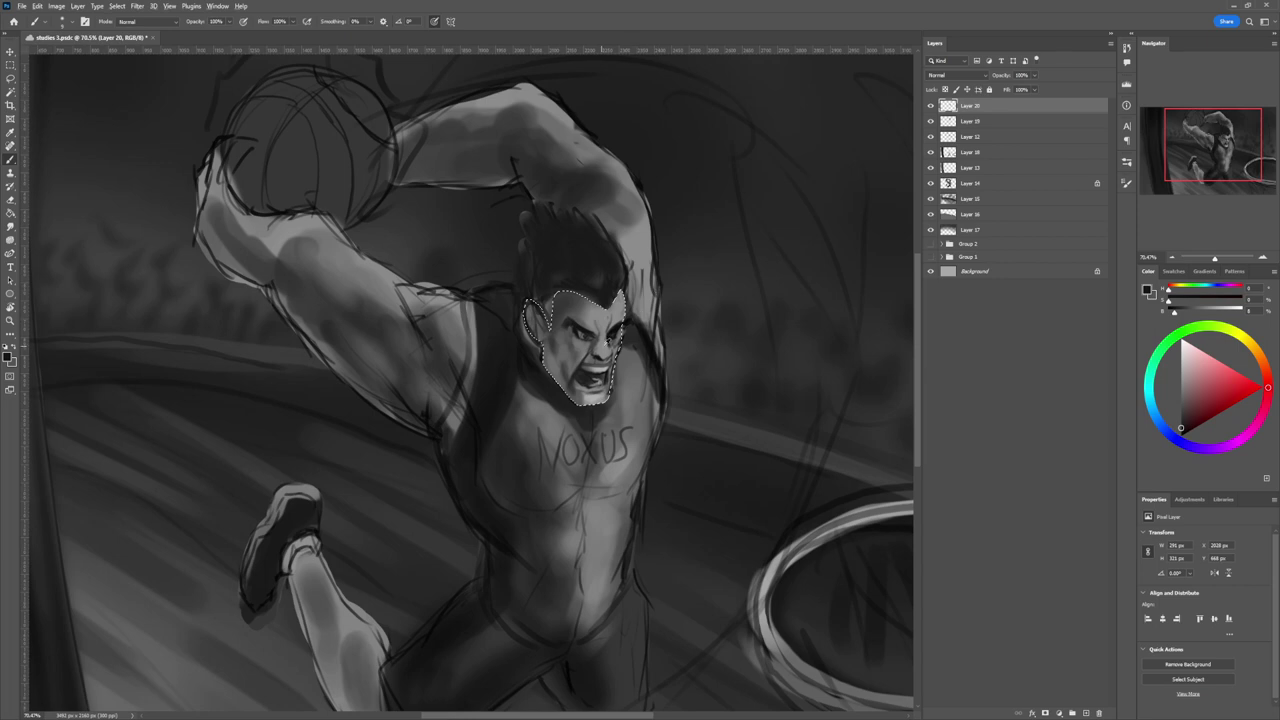
drag(580, 369, 585, 364)
Refine the skin around the near eye and nose with a much smaller brush and sampled grey.
key([)
key([)
key([)
key([)
key([)
key([)
key([)
alt+click(590, 345)
key(l)
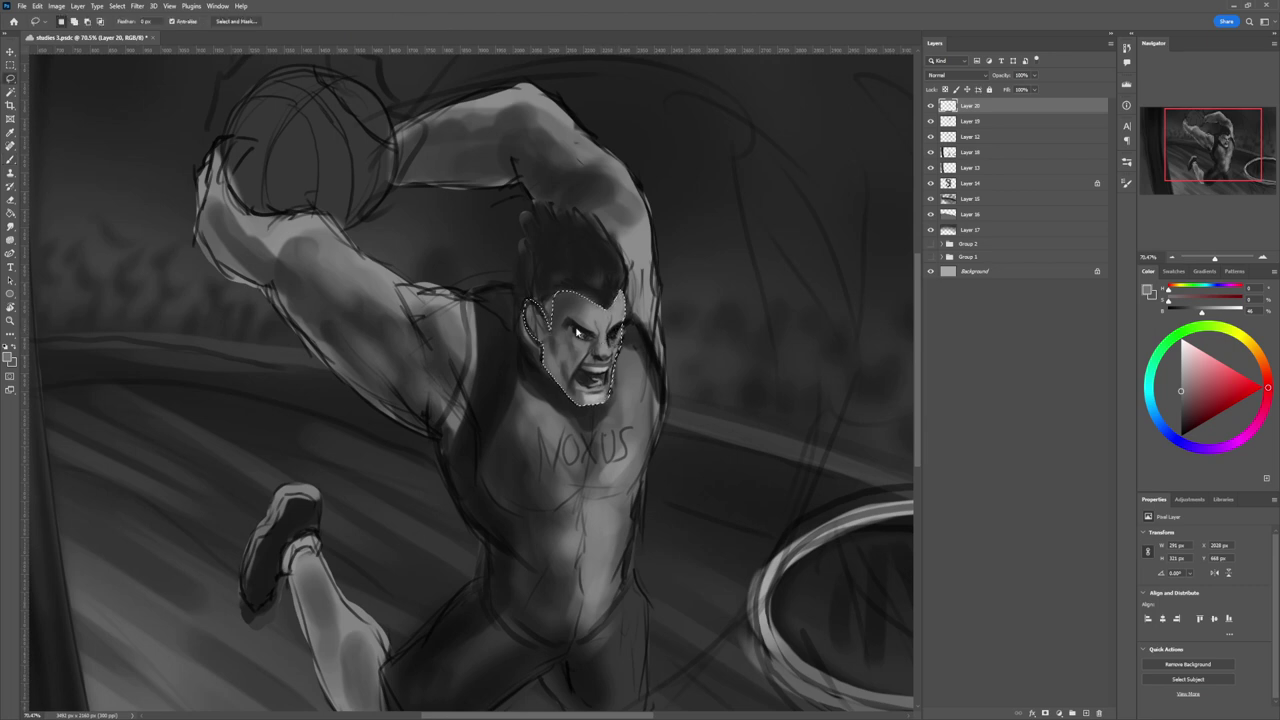
key(b)
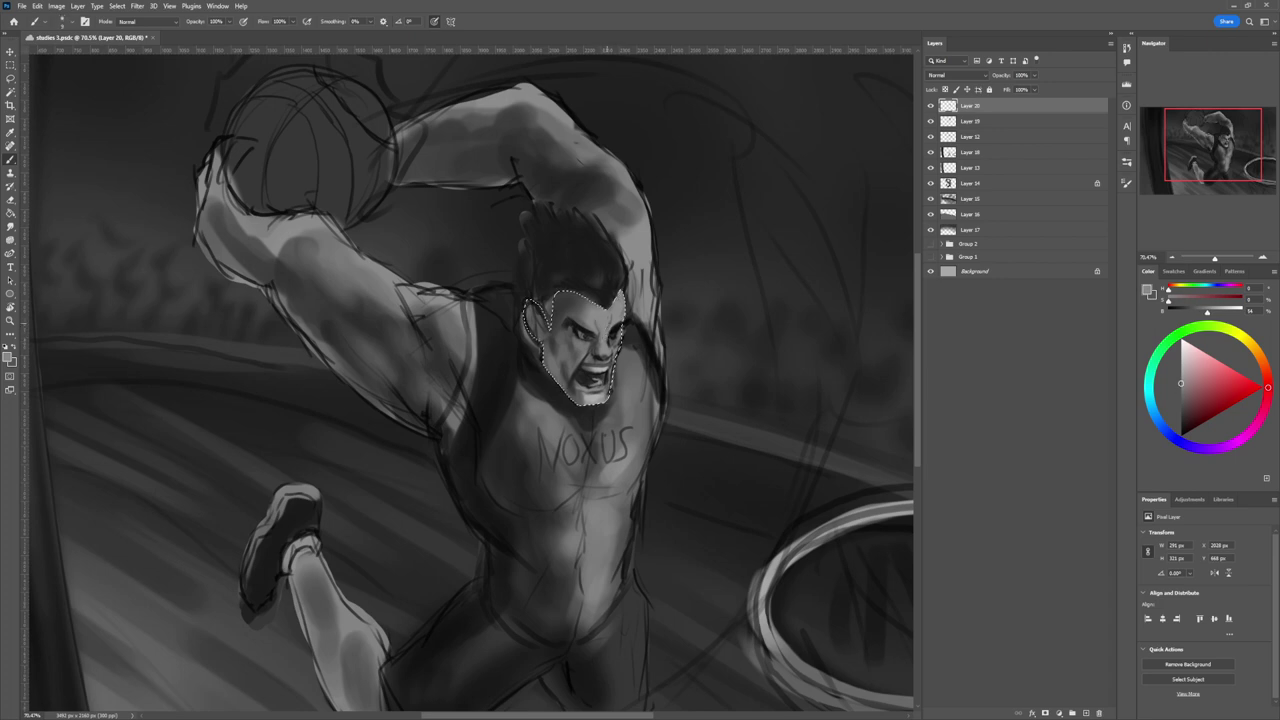
Touch up the far eye and the cheek beside it with greys sampled around them.
alt+click(616, 316)
alt+click(616, 345)
alt+click(624, 327)
Lighten the far side of the player's forehead with a larger brush in light grey and readjust the brush size.
click(1182, 366)
key(bracketright)
key(bracketright)
key(bracketright)
mouse_move(629, 303)
mouse_down()
mouse_move(638, 285)
mouse_move(606, 299)
mouse_up()
key(bracketleft)
key(bracketleft)
key(bracketleft)
key(bracketleft)
key(bracketleft)
key(bracketleft)
key(bracketleft)
key(bracketleft)
key(bracketleft)
key(bracketleft)
key(bracketright)
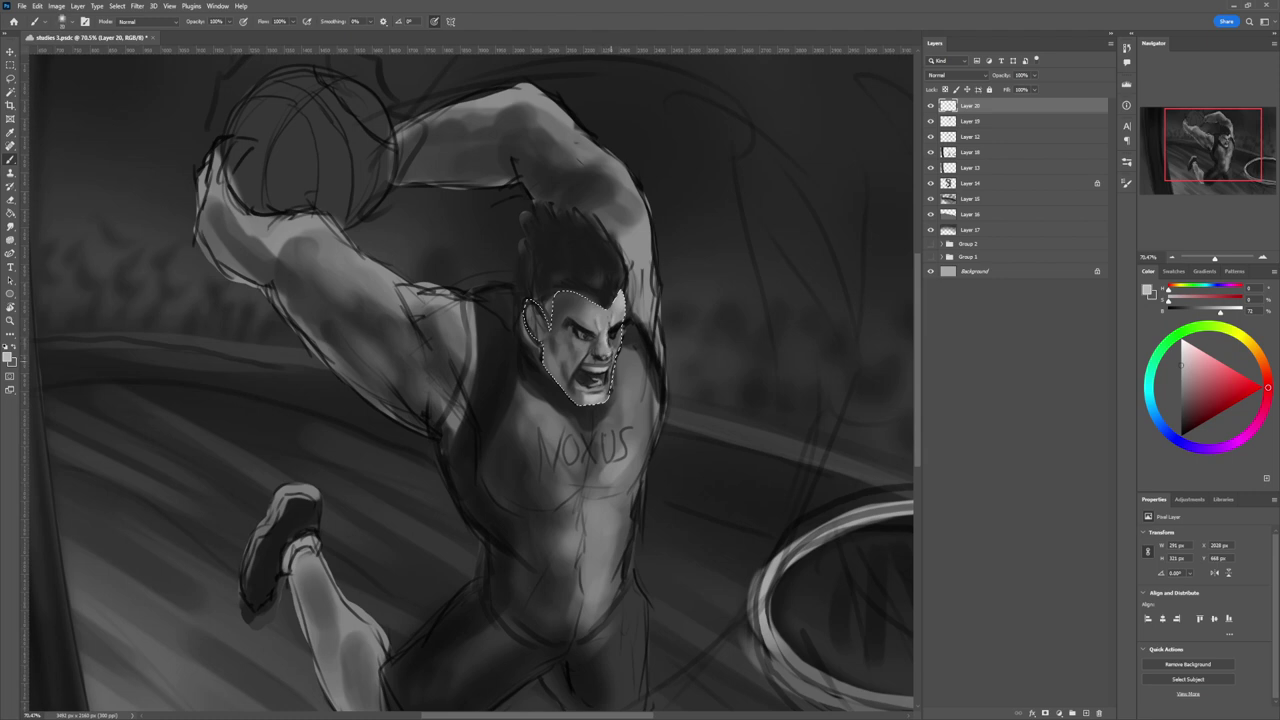
Clear the selection around the player's face.
key(bracketright)
key(z)
drag(617, 393, 562, 393)
drag(686, 397, 636, 403)
scroll(634, 403, up, 1)
scroll(638, 320, up, 2)
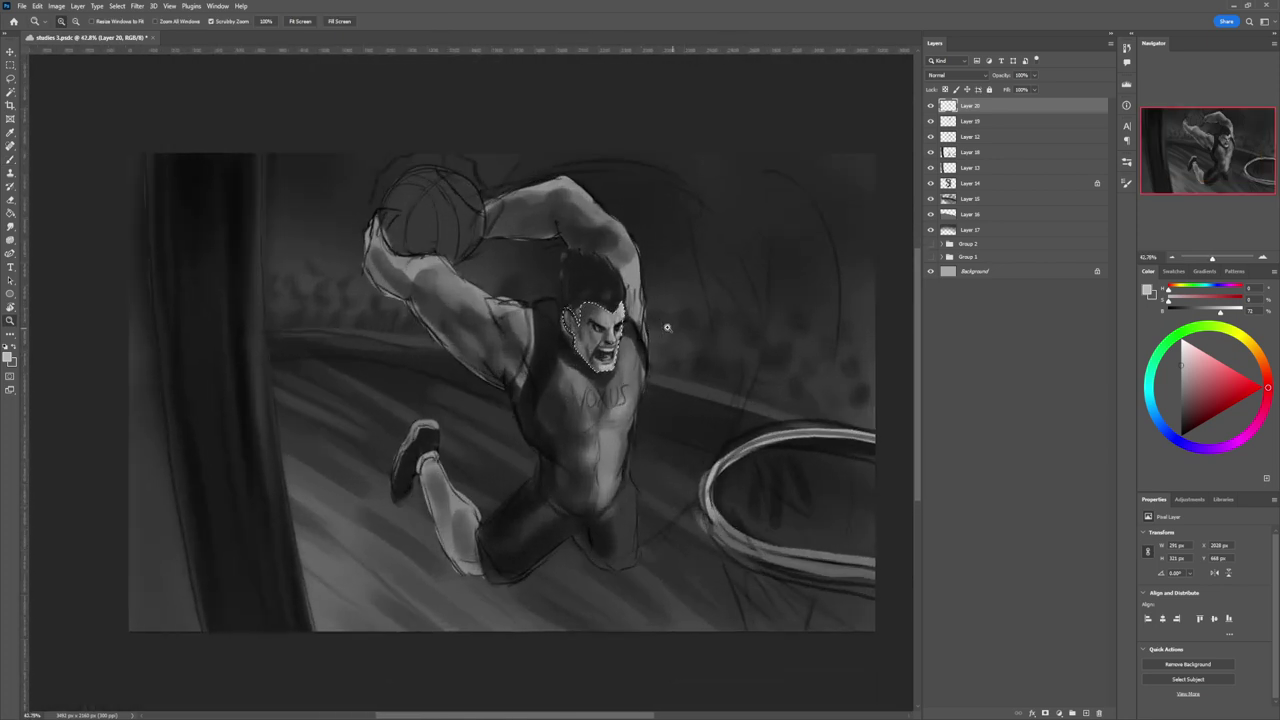
key(ctrl+d)
key(l)
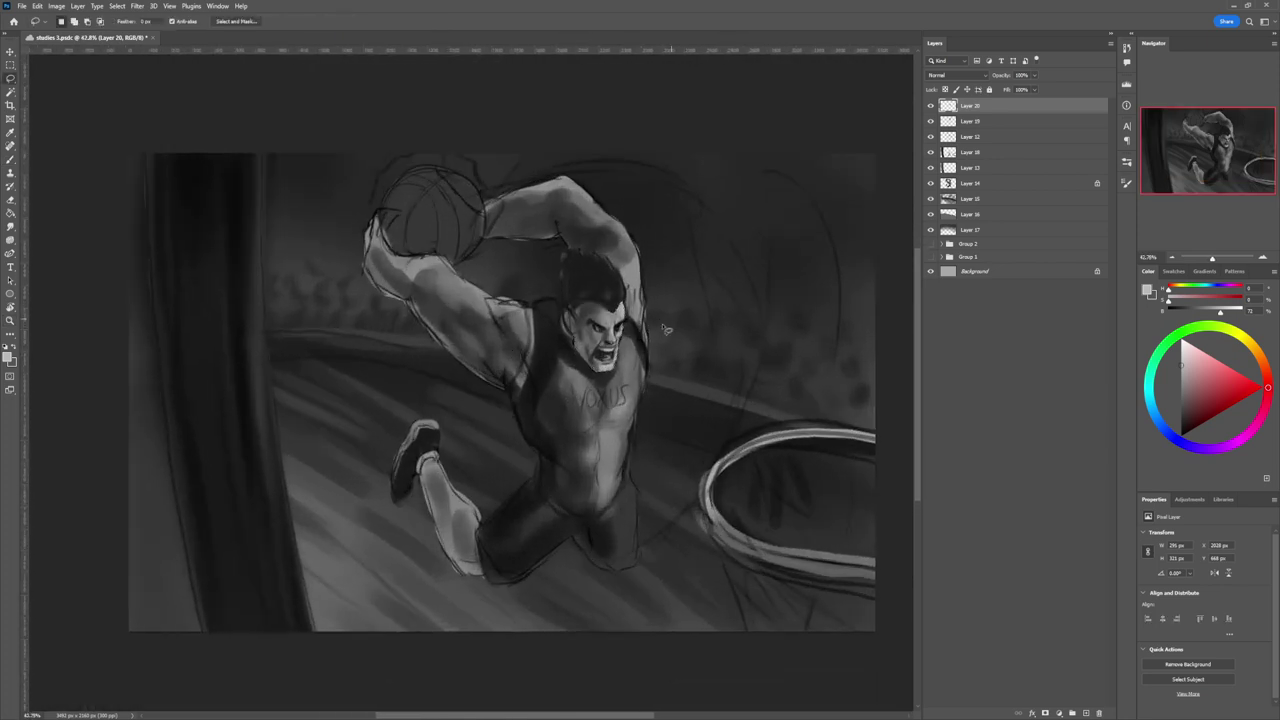
Lasso a round selection around the basketball held above the player.
key(z)
scroll(580, 370, down, 1)
scroll(618, 378, up, 1)
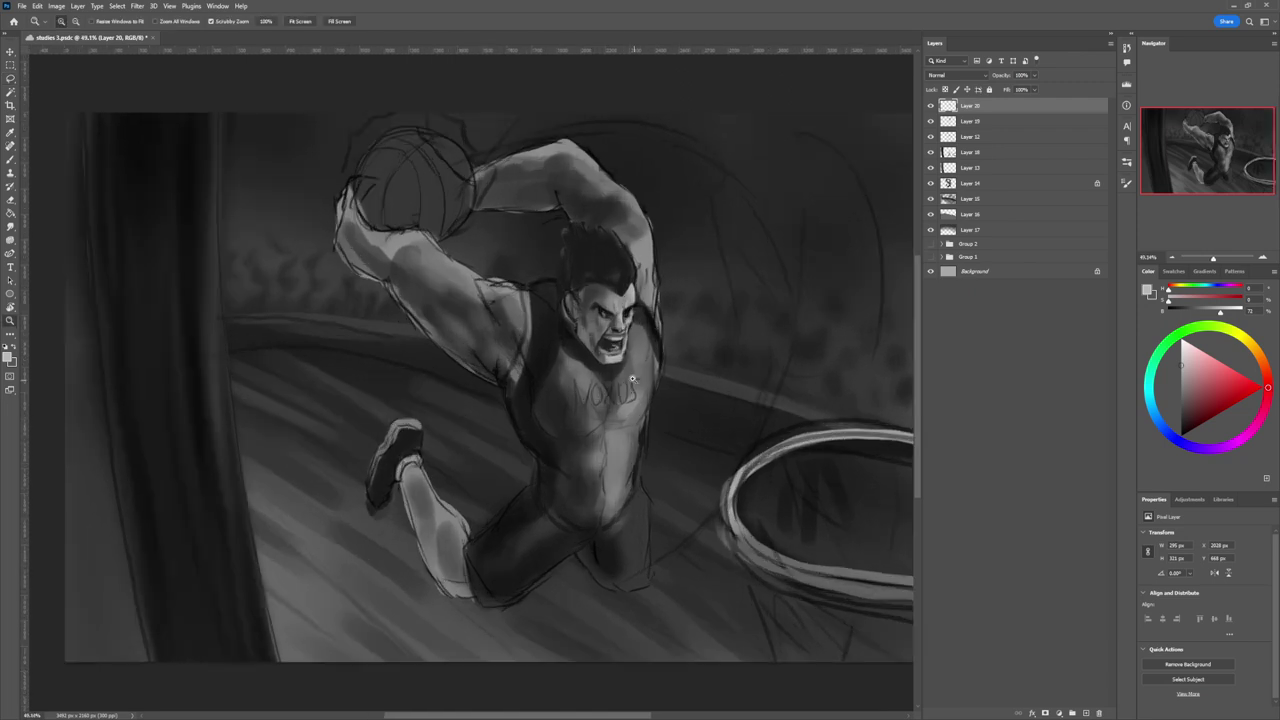
scroll(626, 380, down, 1)
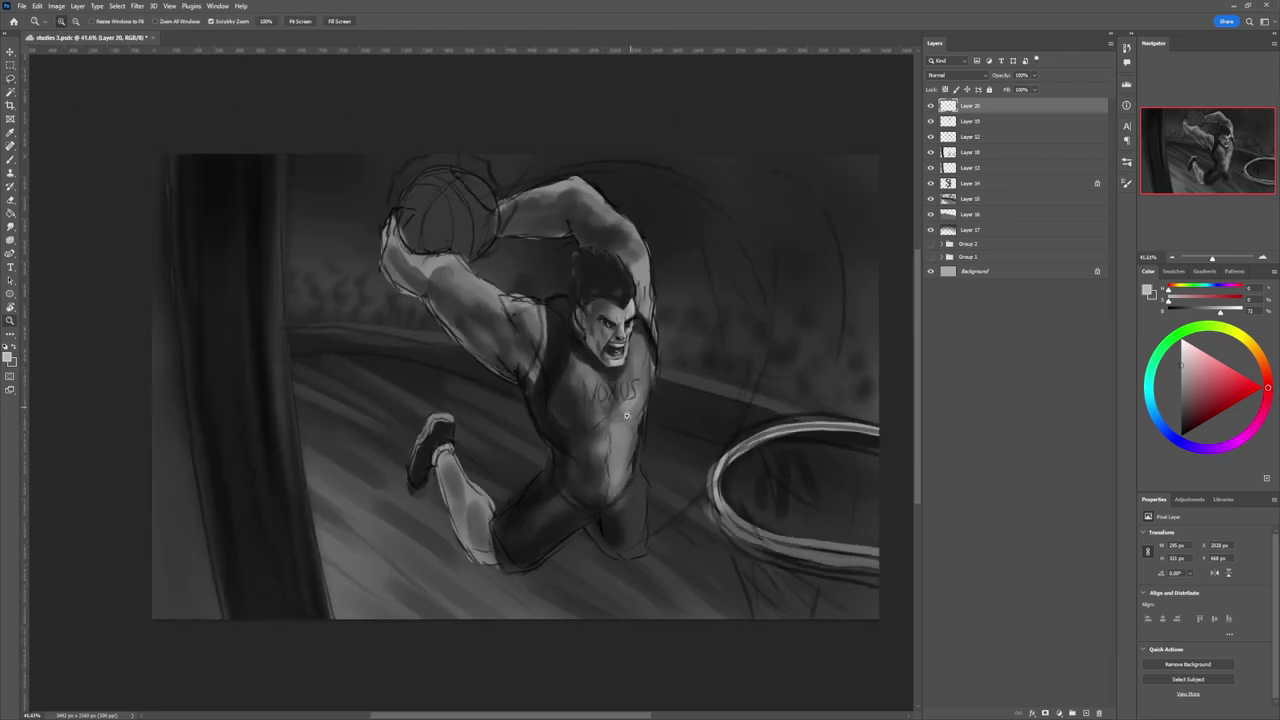
scroll(646, 425, down, 1)
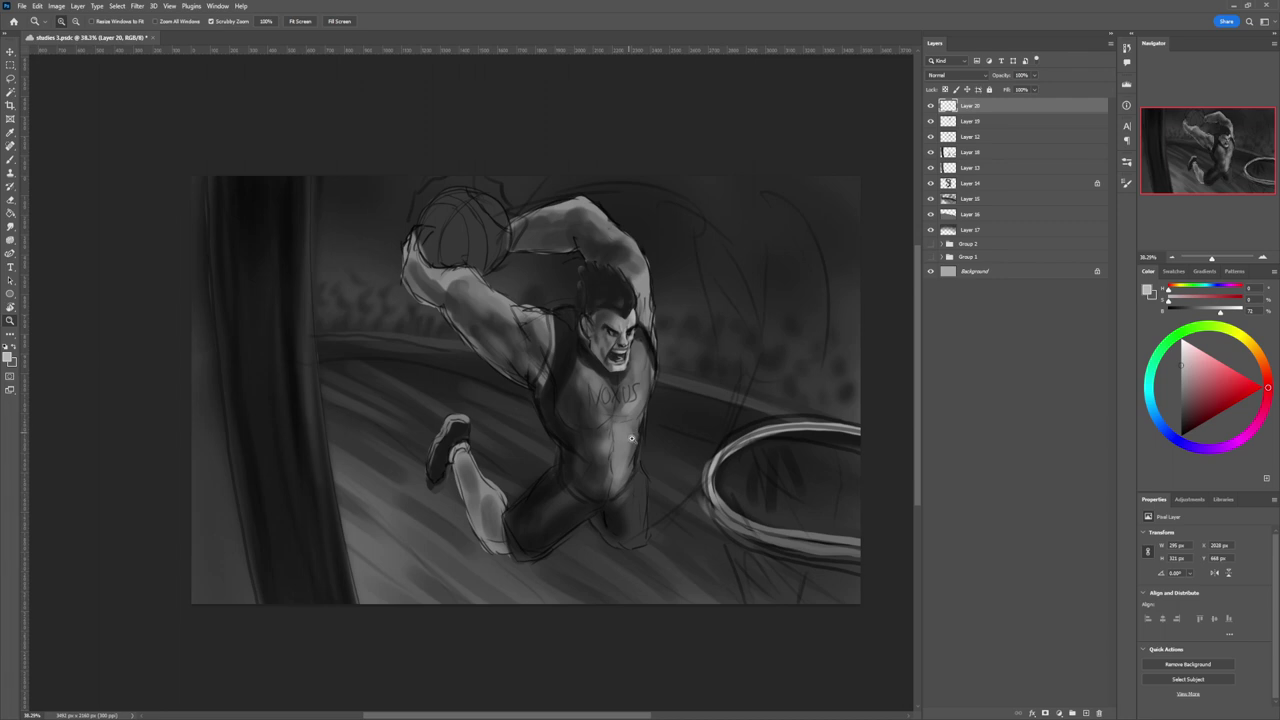
scroll(640, 430, down, 1)
scroll(608, 350, up, 1)
key(l)
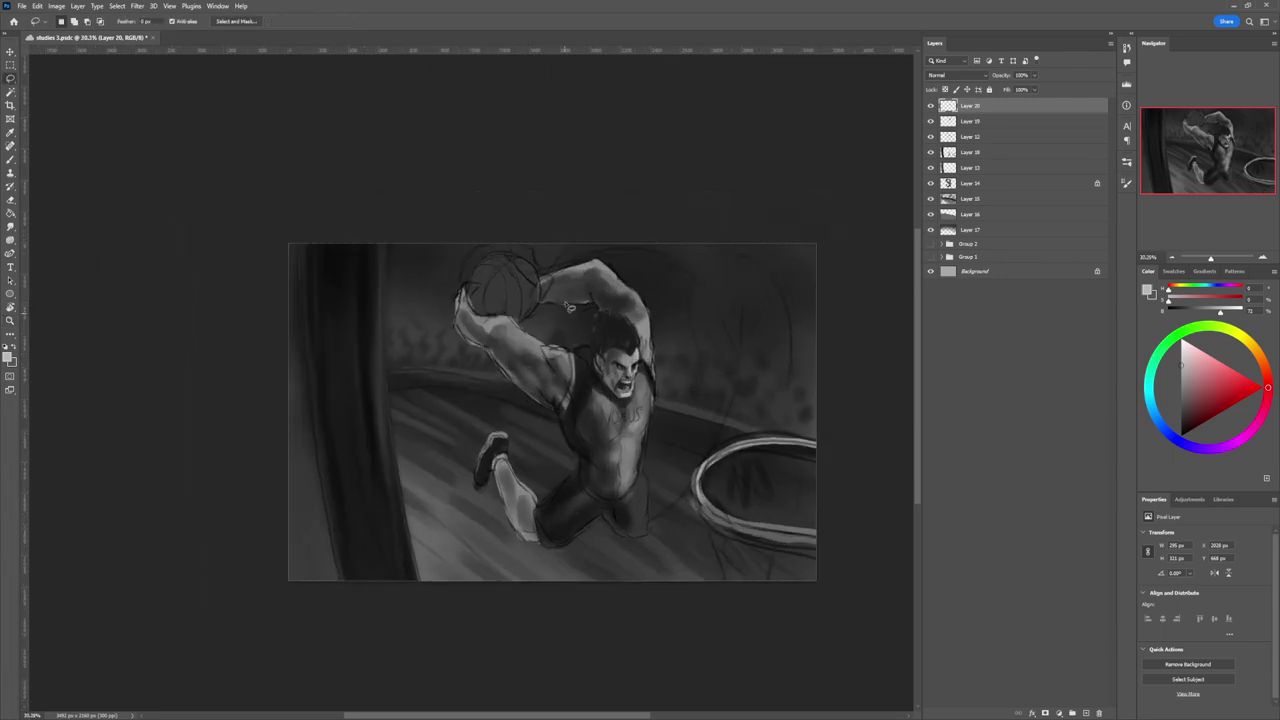
mouse_move(520, 326)
mouse_down()
mouse_move(545, 280)
mouse_move(518, 258)
mouse_move(488, 262)
mouse_move(470, 305)
mouse_move(478, 320)
mouse_move(520, 324)
mouse_up()
Fill the selected basketball with a flat light grey using a much larger brush.
key(b)
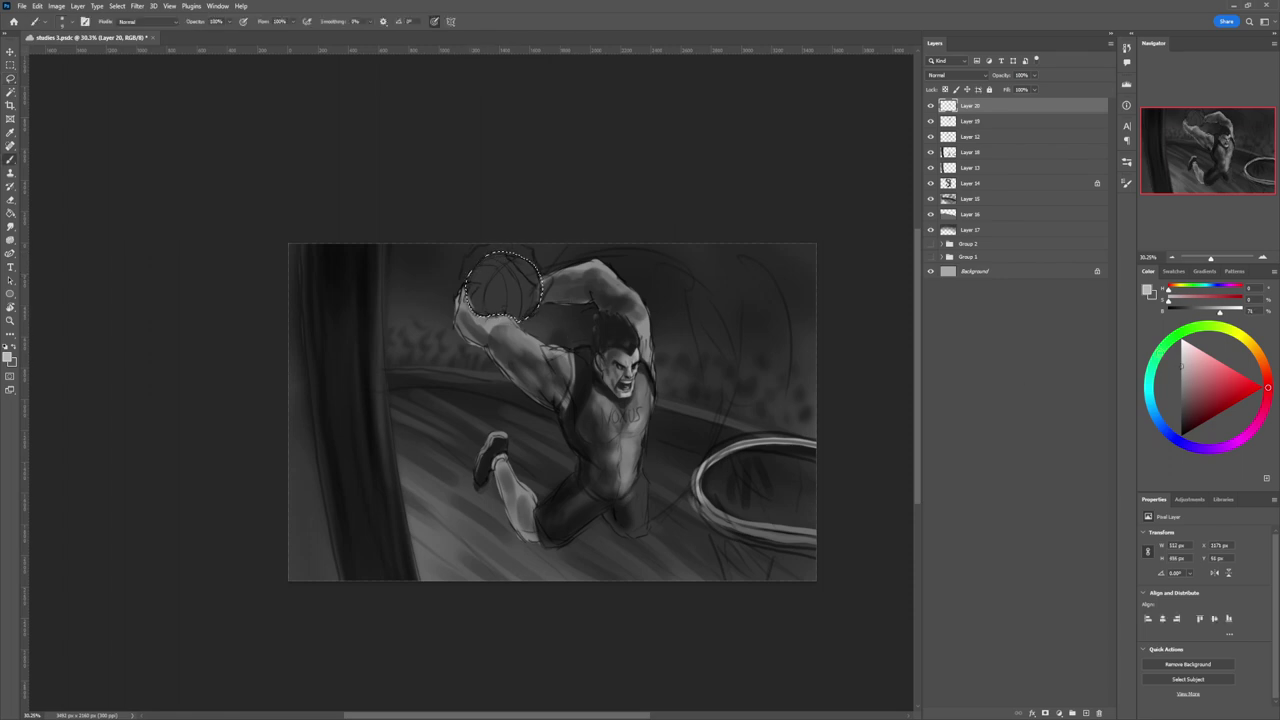
key(bracketright)
key(bracketright)
key(bracketright)
key(bracketright)
key(bracketright)
key(bracketright)
key(bracketright)
key(bracketright)
key(bracketright)
key(bracketright)
key(bracketright)
key(bracketright)
drag(491, 263, 508, 277)
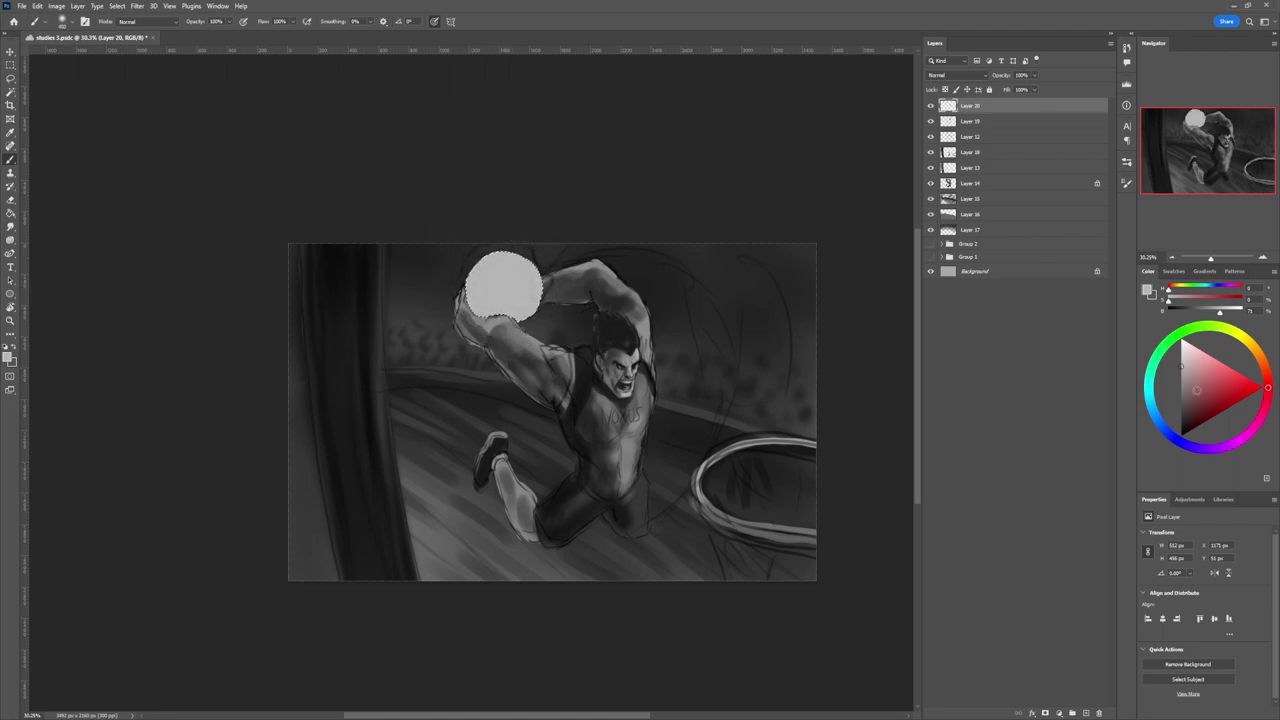
Shade the rim of the basketball with progressively darker mid greys so it reads as a sphere.
click(1180, 390)
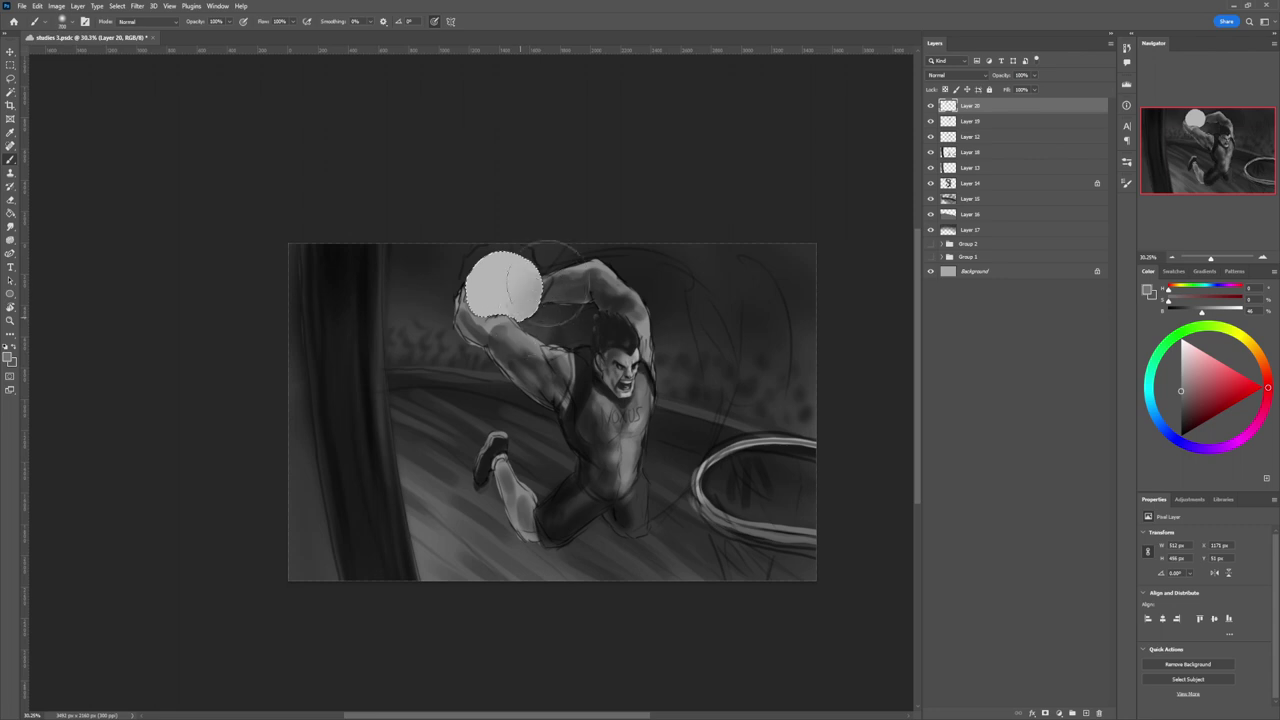
key(bracketleft)
key(bracketleft)
key(bracketleft)
mouse_move(542, 278)
mouse_down()
mouse_move(494, 243)
mouse_move(454, 315)
mouse_up()
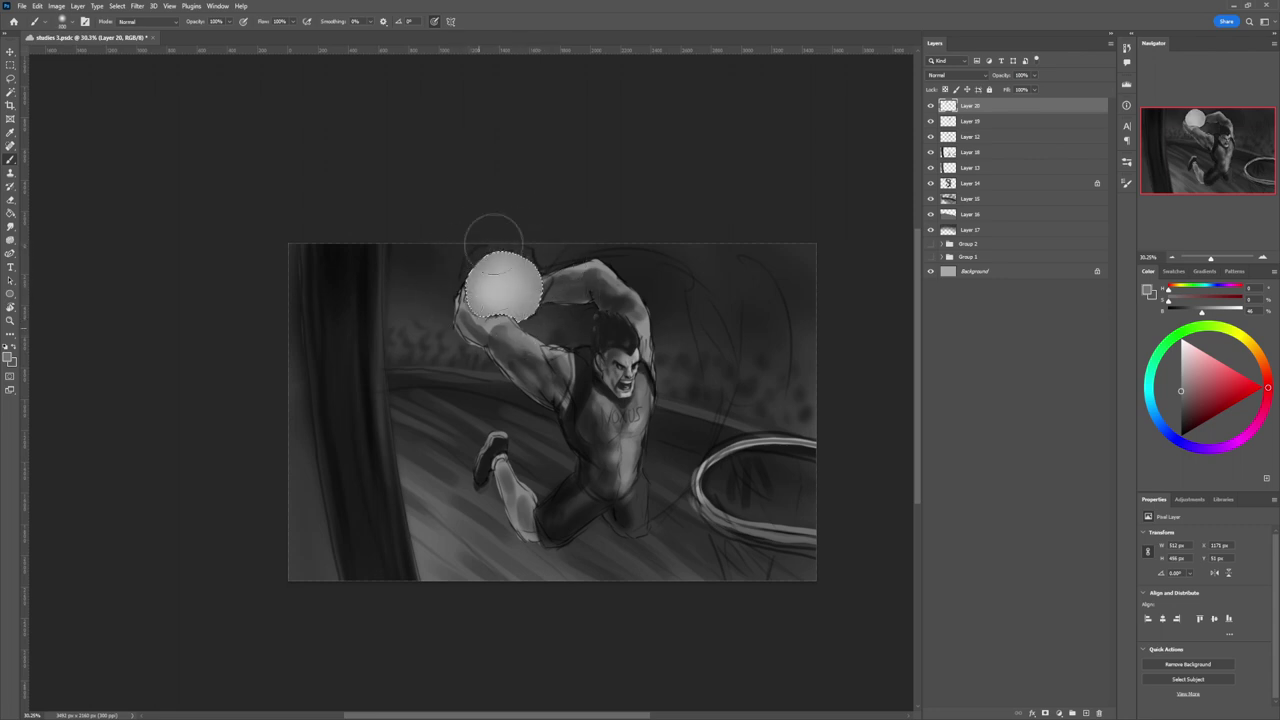
click(1181, 406)
drag(546, 292, 526, 322)
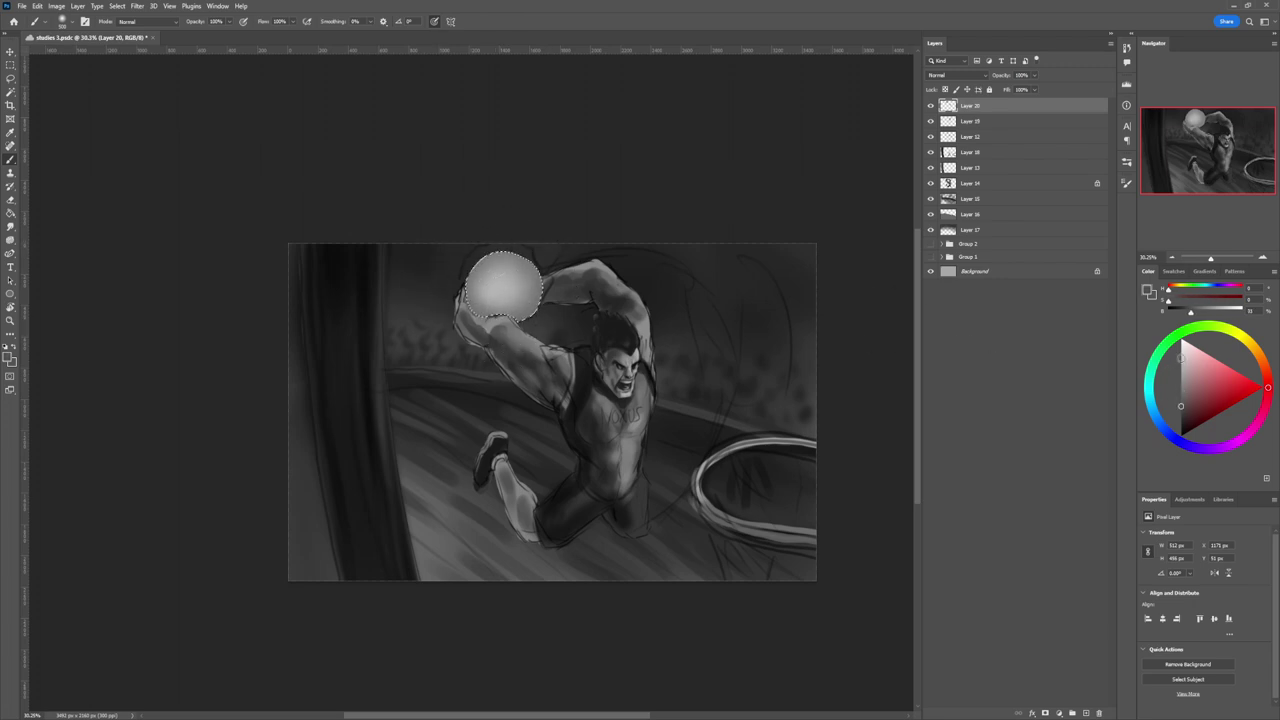
Deselect the basketball and paint a near-white glowing rim around its outline with a smaller brush.
click(1181, 359)
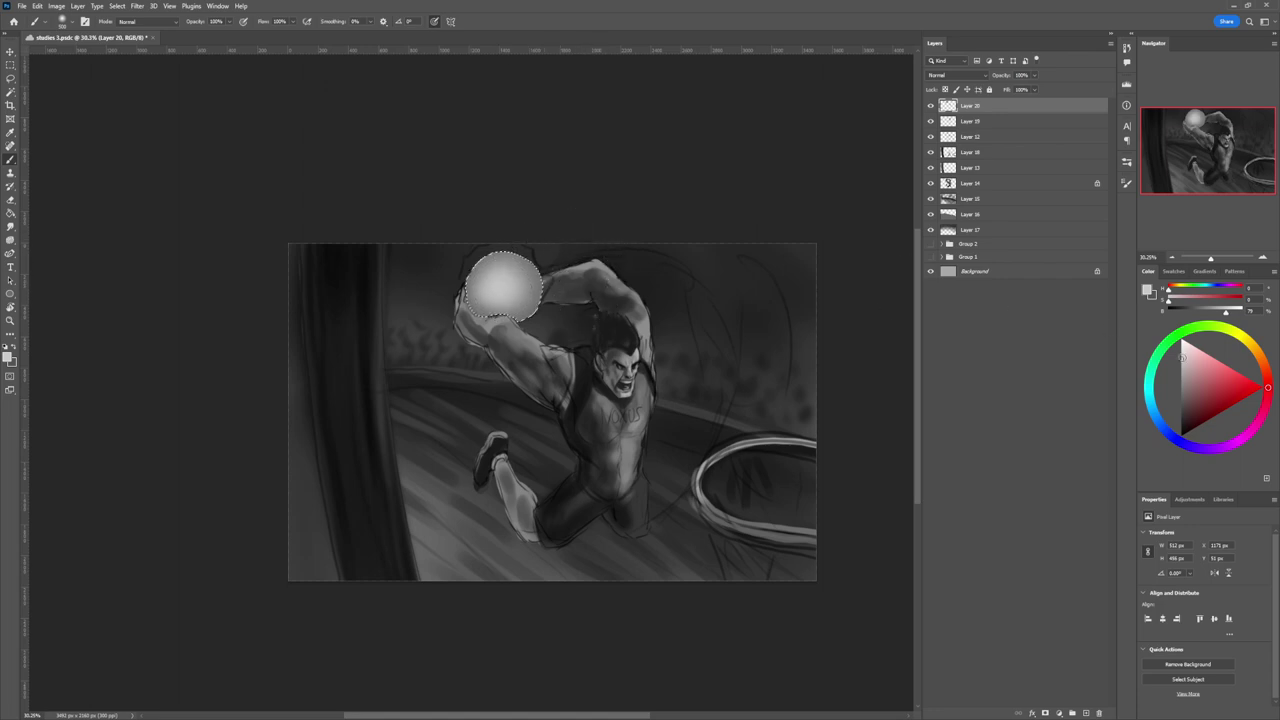
key(l)
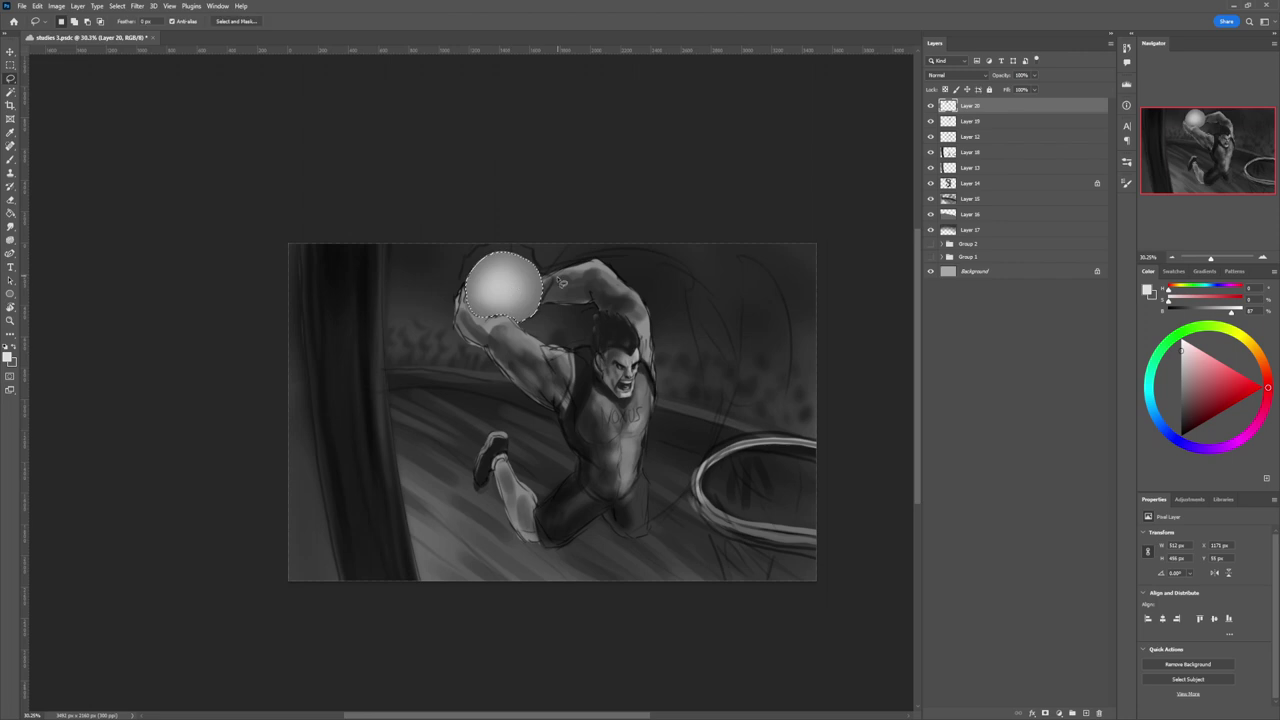
key(ctrl+d)
key(b)
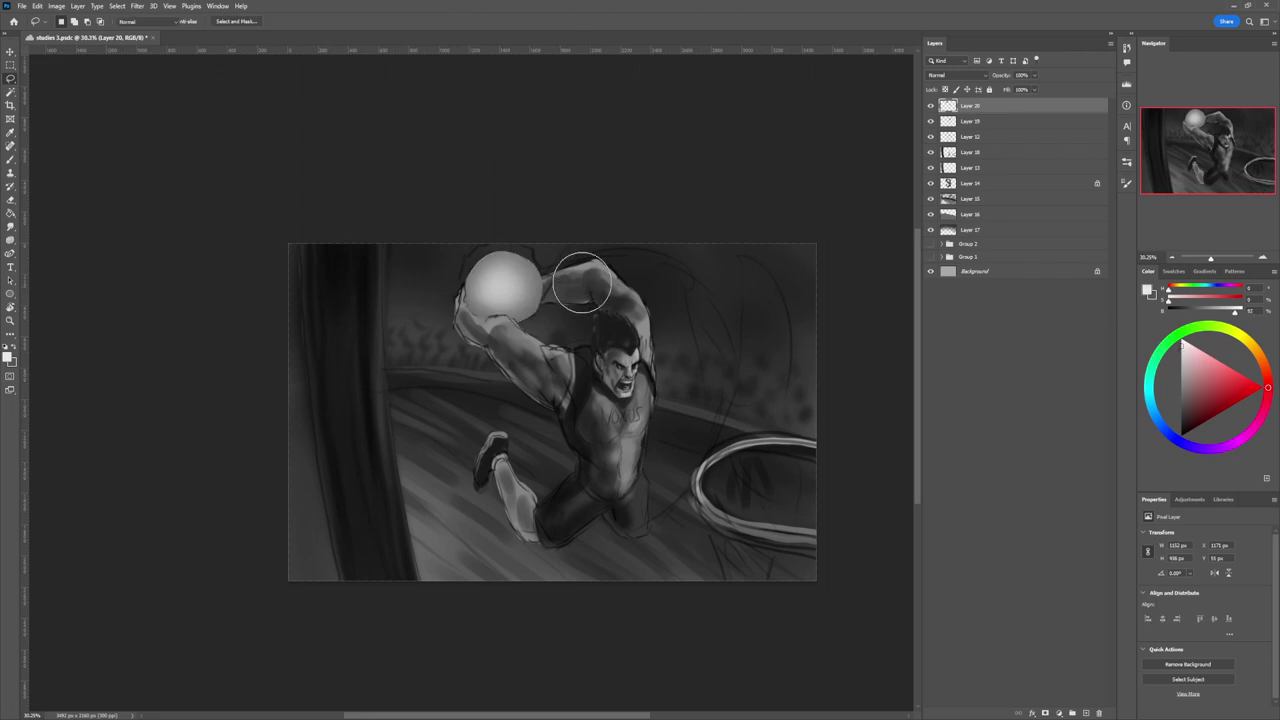
key(bracketleft)
key(bracketleft)
key(bracketleft)
key(bracketleft)
key(bracketleft)
key(bracketleft)
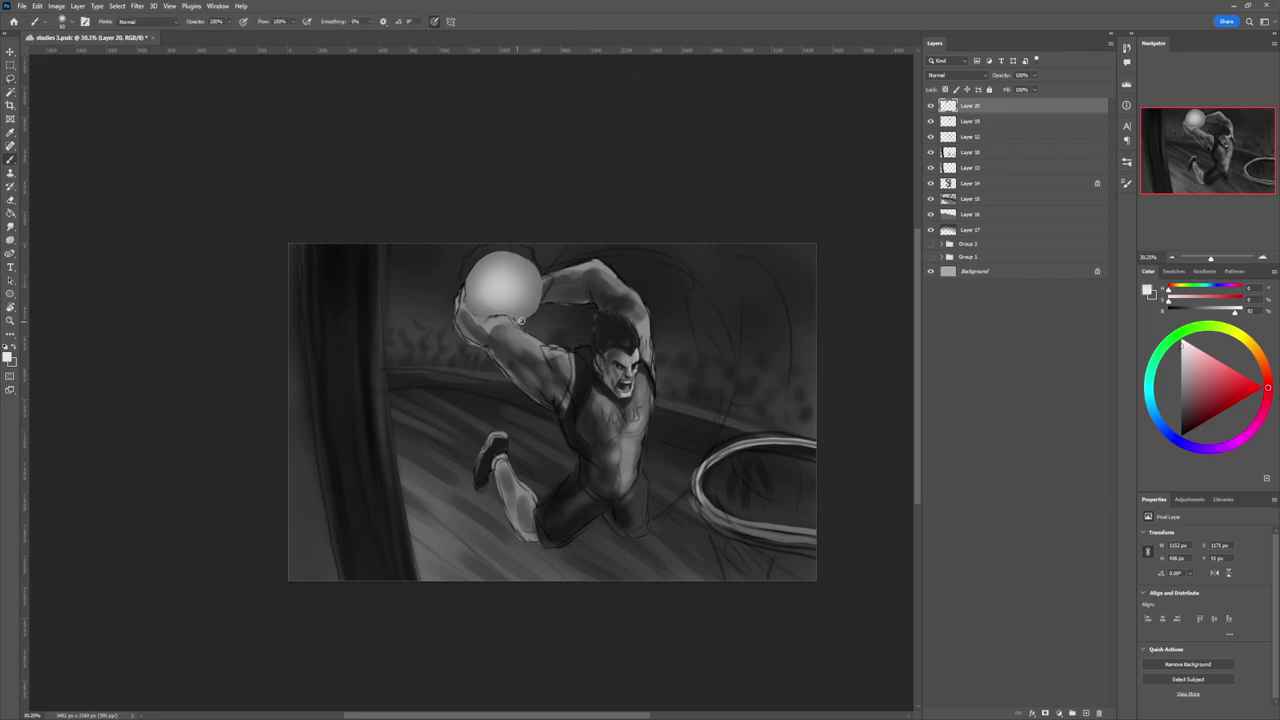
mouse_move(520, 320)
mouse_down()
mouse_move(542, 287)
mouse_move(518, 253)
mouse_move(490, 252)
mouse_move(465, 296)
mouse_up()
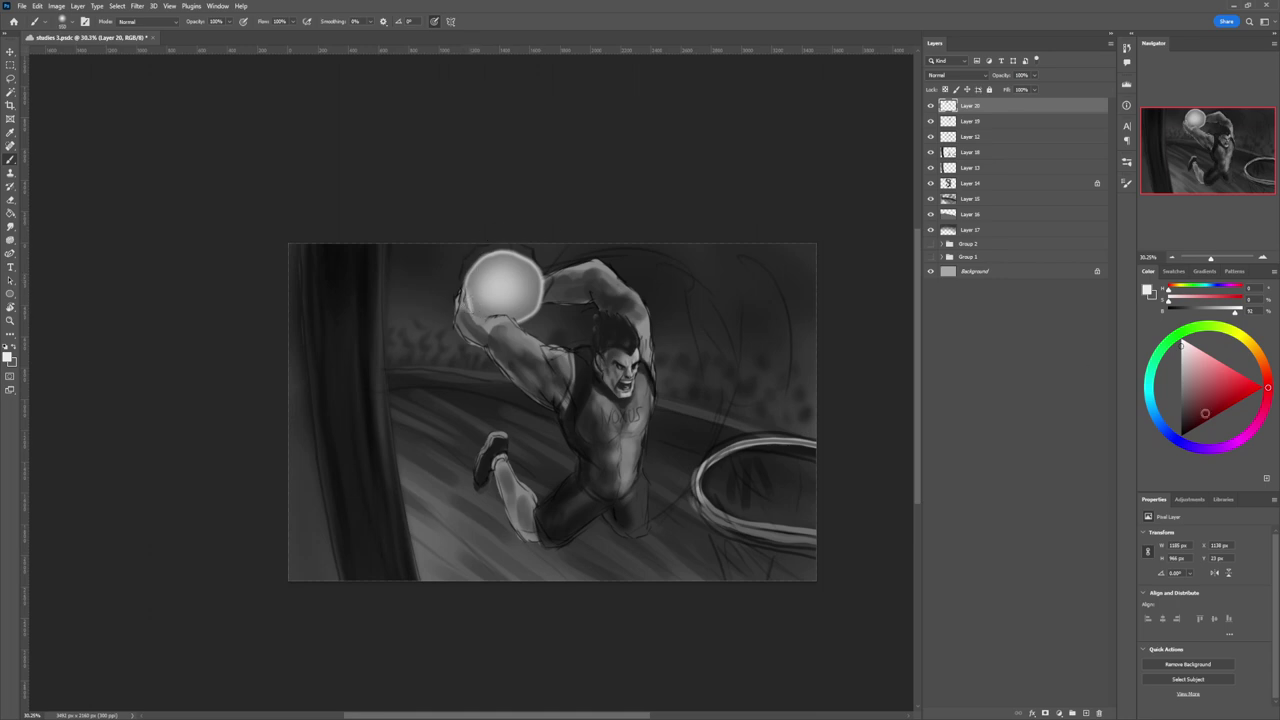
Draw thin dark grey seam lines on the basketball.
drag(1205, 414, 1181, 407)
drag(496, 319, 490, 317)
key(z)
drag(535, 357, 493, 357)
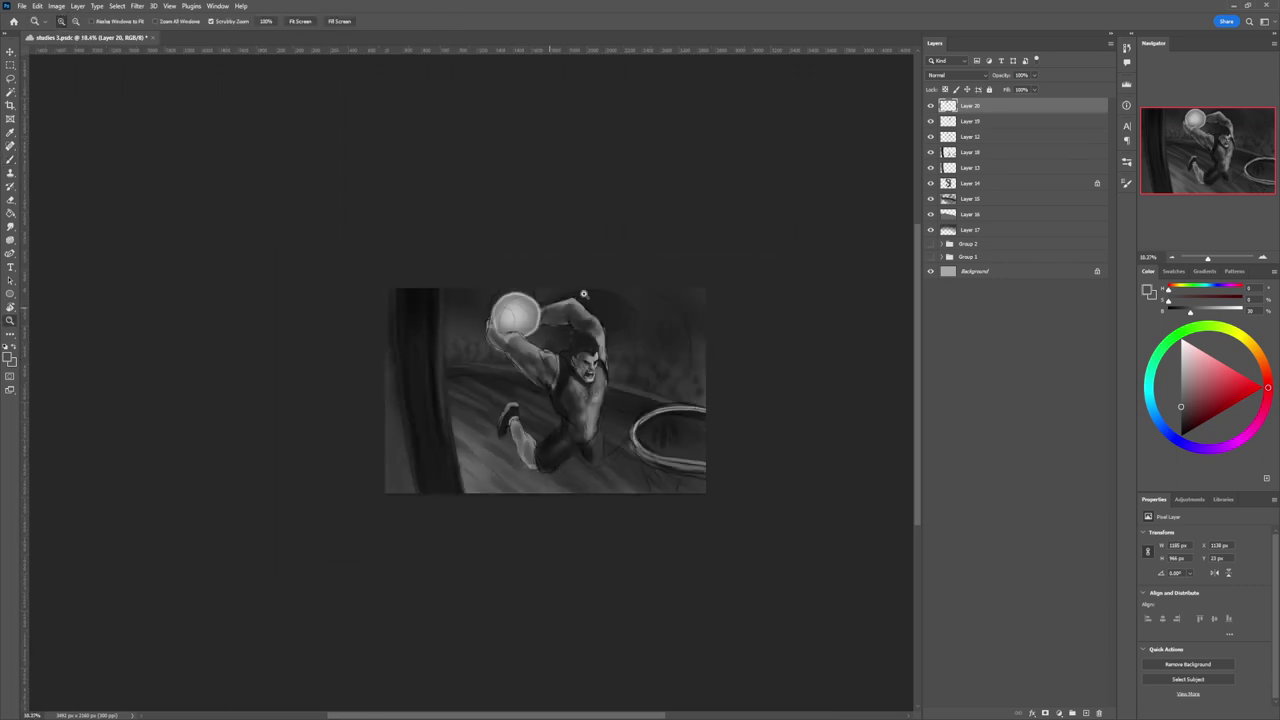
drag(584, 291, 606, 309)
key(b)
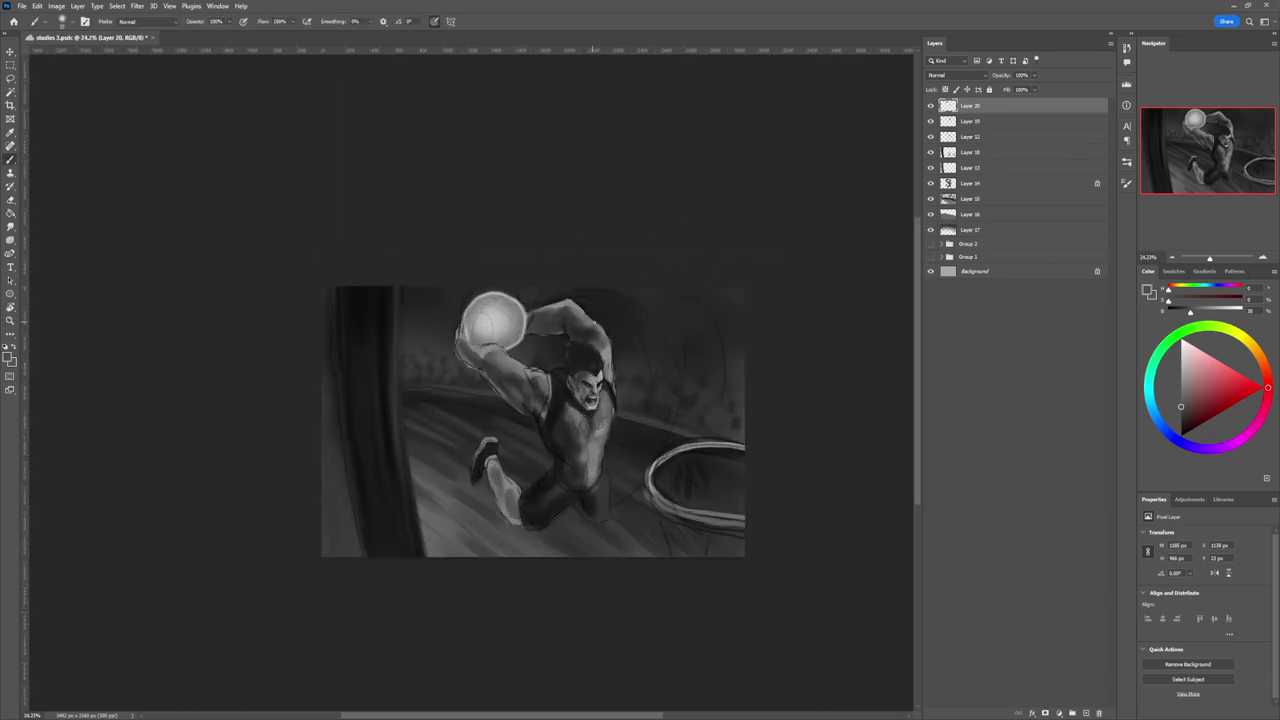
Create a new layer and paint light grey flames around the basketball.
key(ctrl+shift+alt+n)
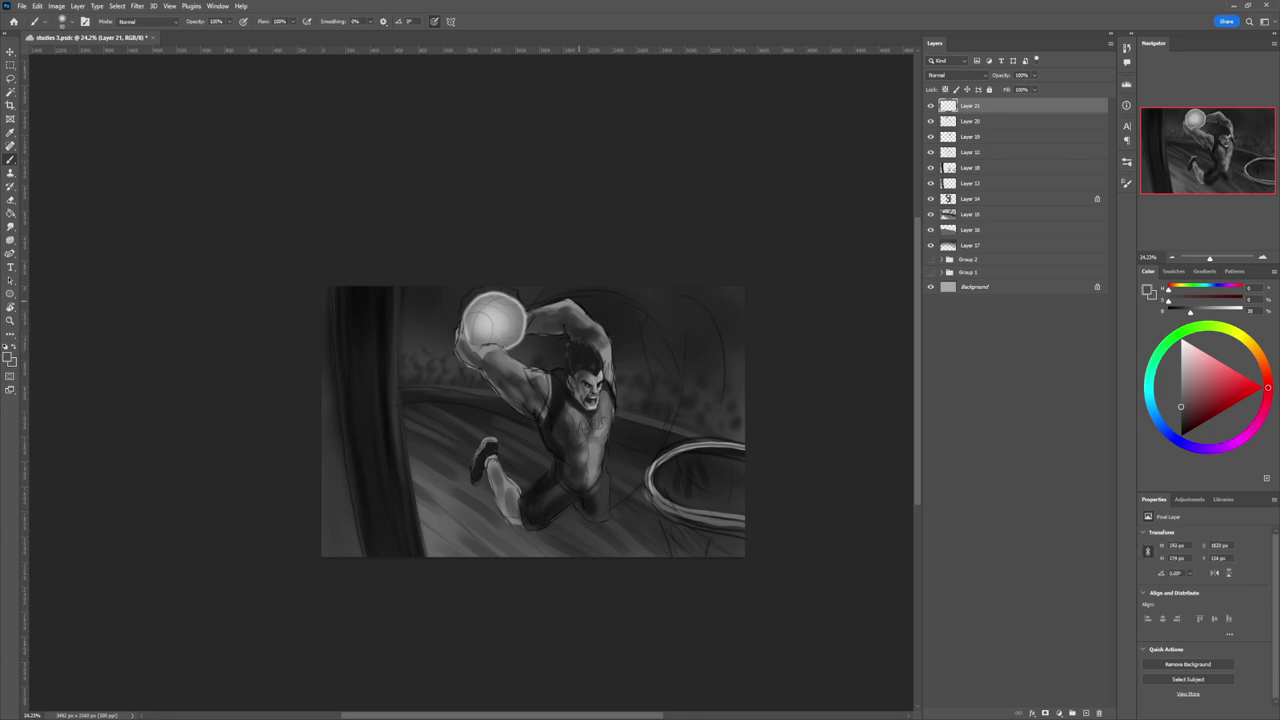
click(1182, 362)
click(1180, 352)
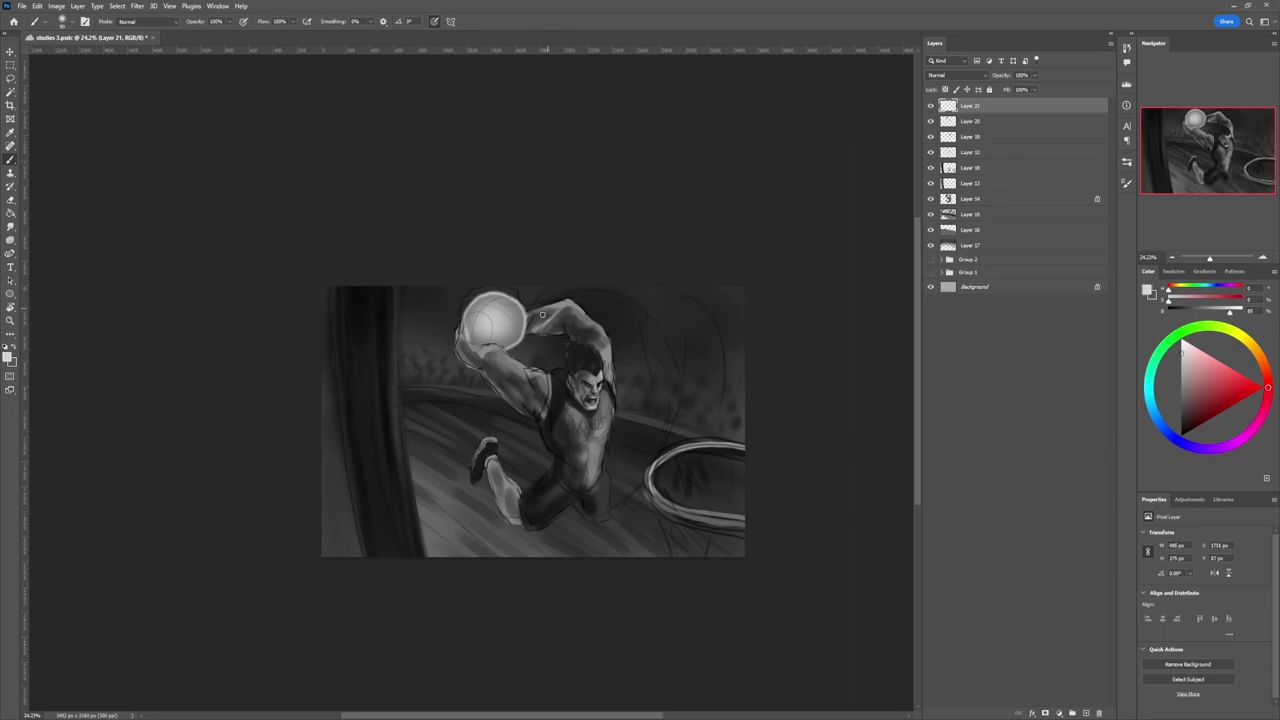
mouse_move(542, 315)
mouse_down()
mouse_move(559, 287)
mouse_move(558, 298)
mouse_move(504, 289)
mouse_move(461, 317)
mouse_move(487, 284)
mouse_move(461, 318)
mouse_move(482, 288)
mouse_move(534, 287)
mouse_move(496, 293)
mouse_move(531, 310)
mouse_move(513, 351)
mouse_move(531, 298)
mouse_move(494, 288)
mouse_move(553, 314)
mouse_move(521, 344)
mouse_up()
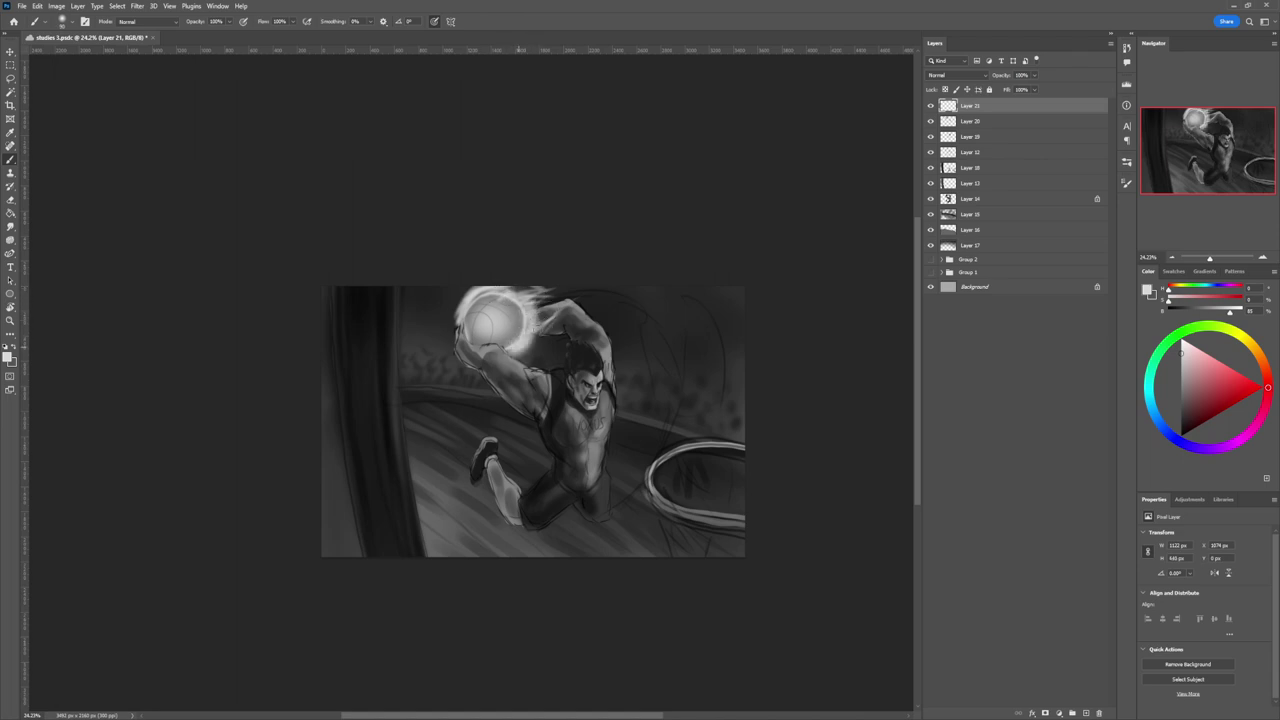
Extend the flames from the basketball across the raised forearm and darken the gaps with a sampled dark tone.
click(930, 121)
click(930, 121)
click(930, 121)
click(930, 121)
mouse_move(534, 327)
mouse_down()
mouse_move(573, 316)
mouse_move(517, 289)
mouse_move(561, 299)
mouse_move(533, 340)
mouse_move(579, 313)
mouse_move(538, 303)
mouse_move(553, 285)
mouse_move(558, 329)
mouse_move(572, 285)
mouse_move(572, 335)
mouse_move(607, 289)
mouse_up()
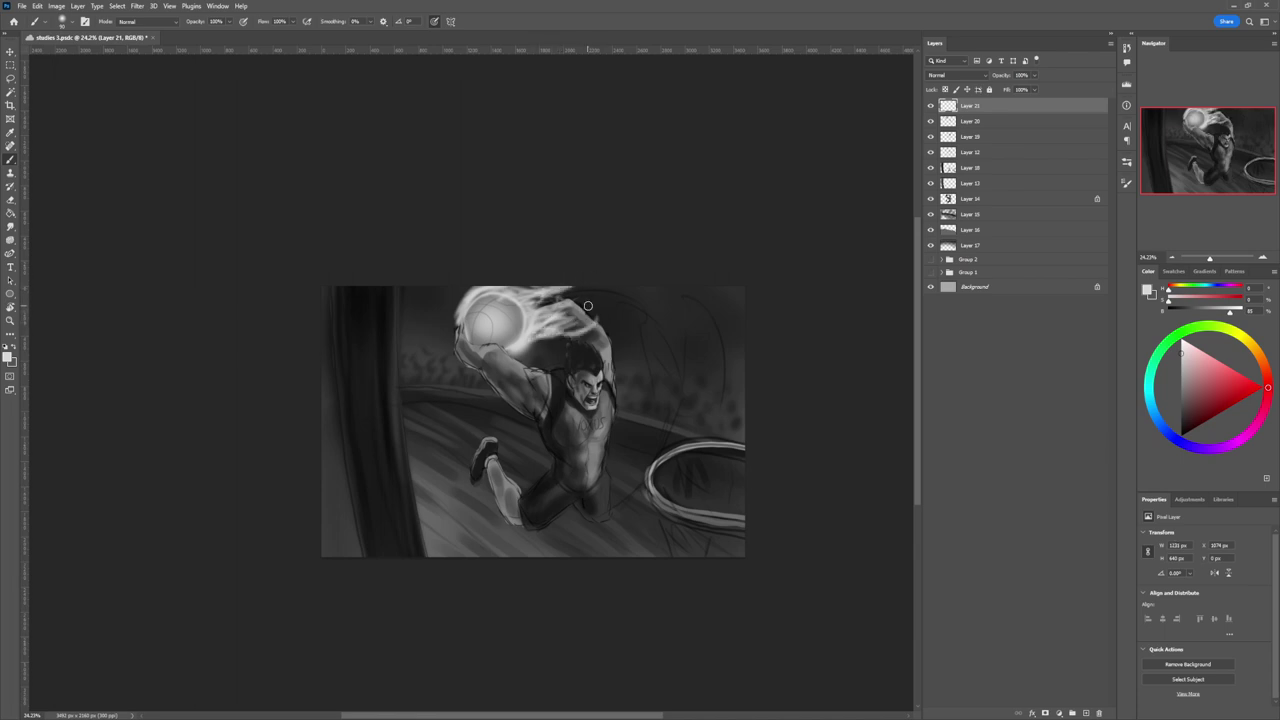
alt+click(574, 314)
drag(544, 318, 560, 322)
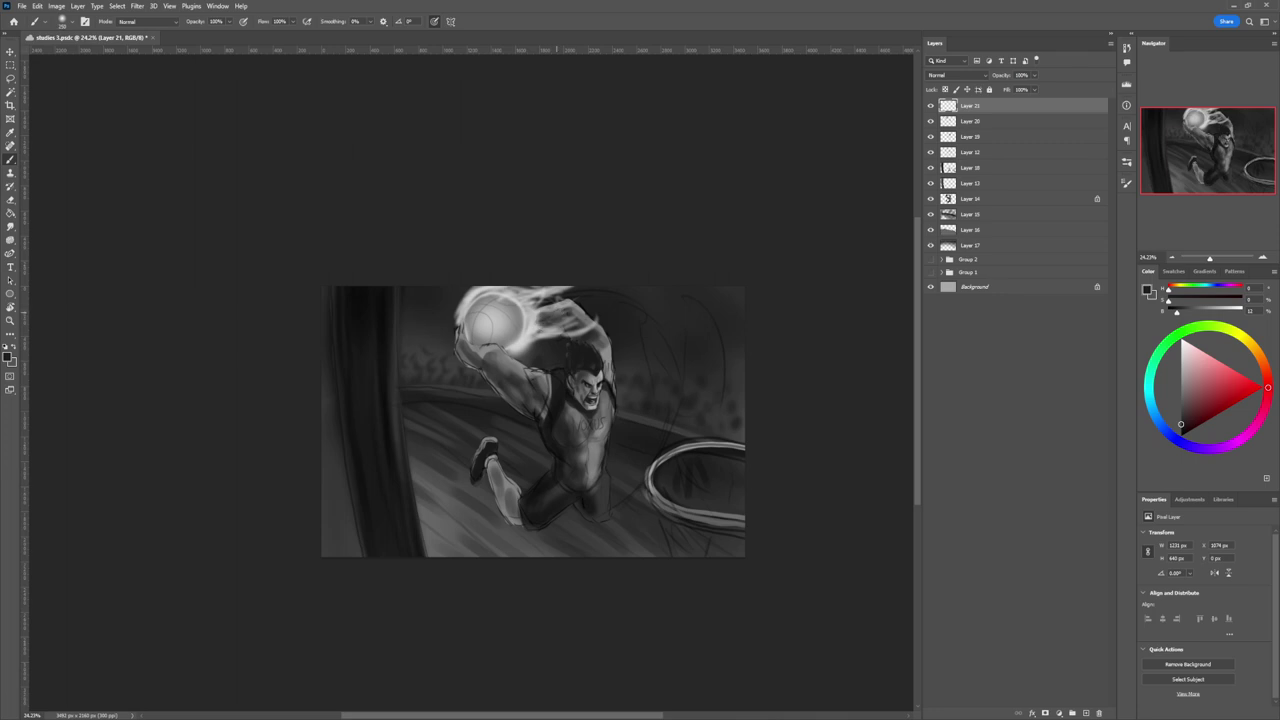
Paint a broad, soft near-white flame arc sweeping from the raised arm across the upper background with an enlarged brush.
alt+click(526, 336)
click(1181, 346)
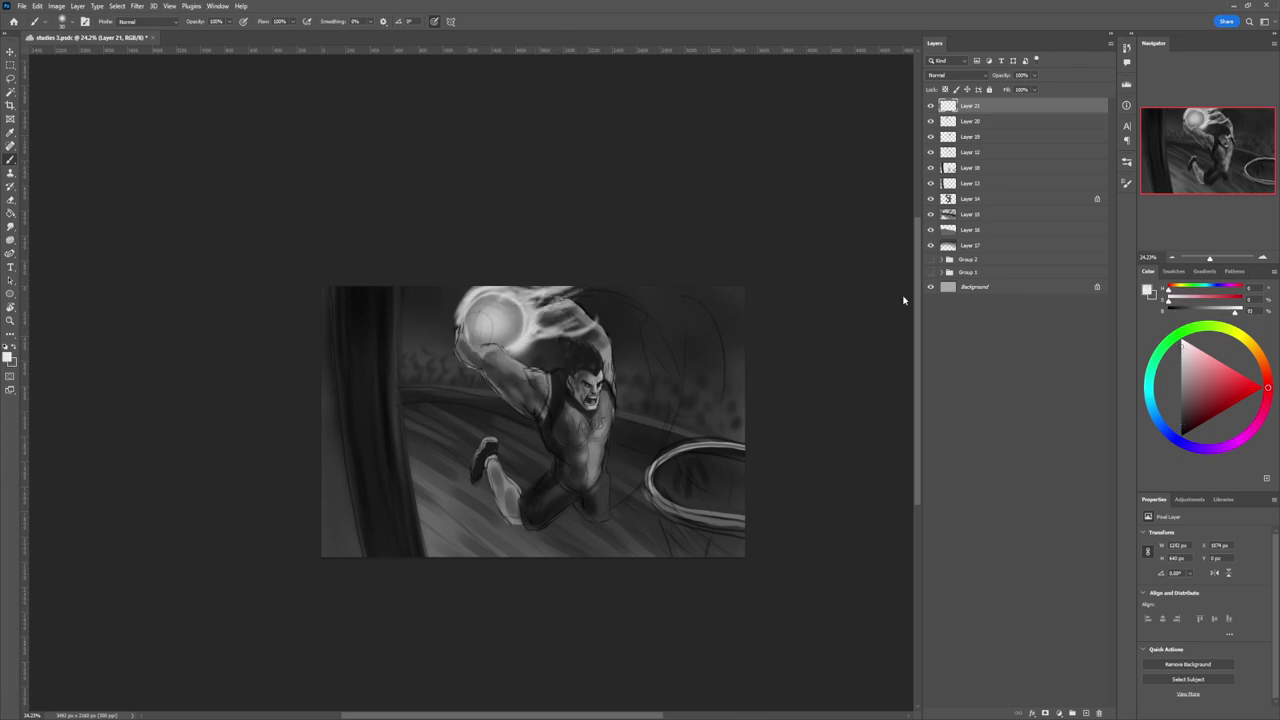
mouse_move(578, 300)
mouse_down()
mouse_move(648, 294)
mouse_move(568, 303)
mouse_move(607, 289)
mouse_move(575, 306)
mouse_move(648, 312)
mouse_up()
key(bracketright)
key(bracketright)
key(bracketright)
key(bracketright)
key(bracketright)
key(bracketright)
key(bracketright)
key(bracketright)
key(bracketright)
drag(574, 284, 672, 324)
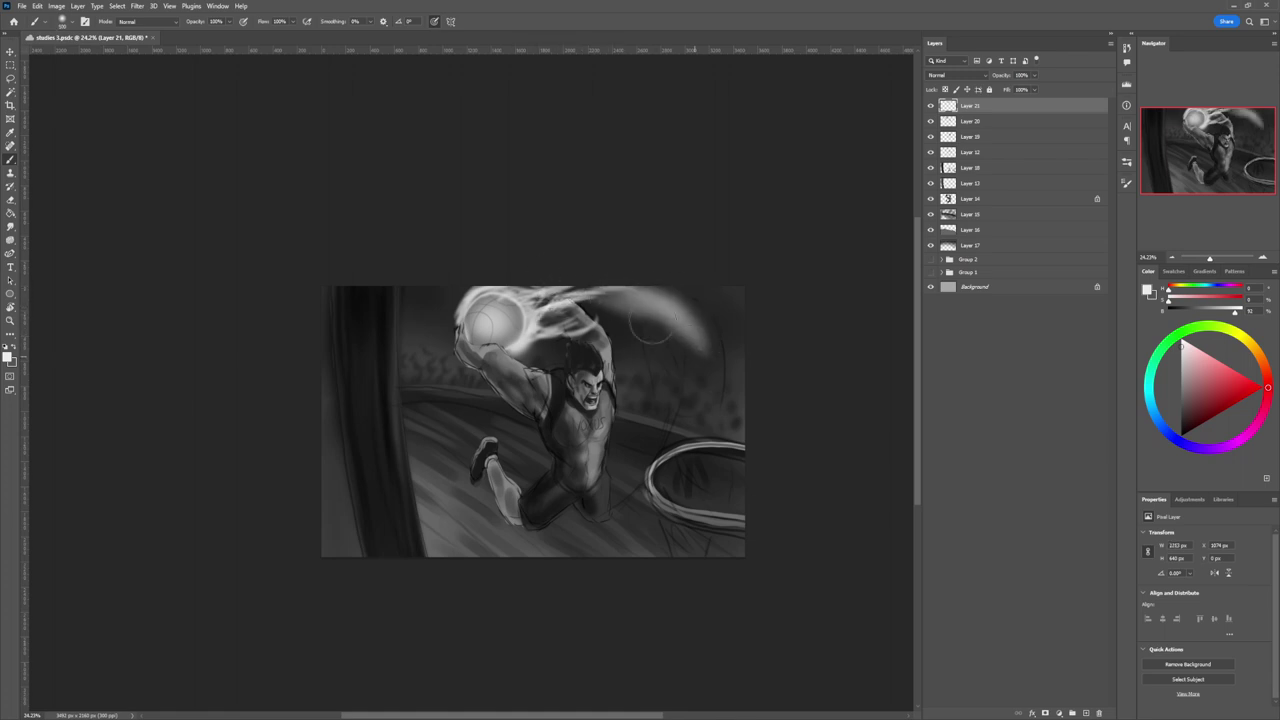
Add curved flame streaks that bend the fiery trail down toward the hoop.
drag(618, 292, 718, 365)
mouse_move(540, 322)
mouse_down()
mouse_move(604, 315)
mouse_move(666, 369)
mouse_move(622, 335)
mouse_move(530, 319)
mouse_move(672, 358)
mouse_up()
drag(584, 310, 692, 388)
drag(636, 330, 706, 410)
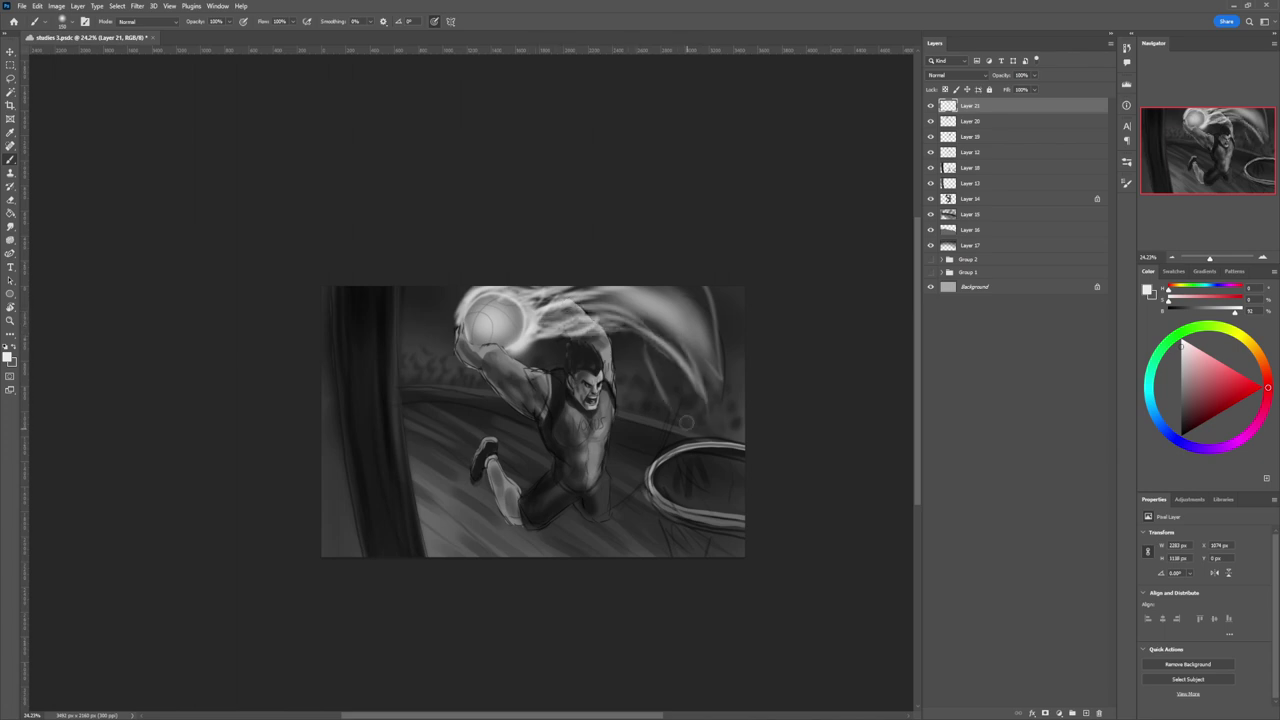
drag(662, 356, 706, 430)
drag(692, 334, 716, 390)
drag(622, 282, 688, 378)
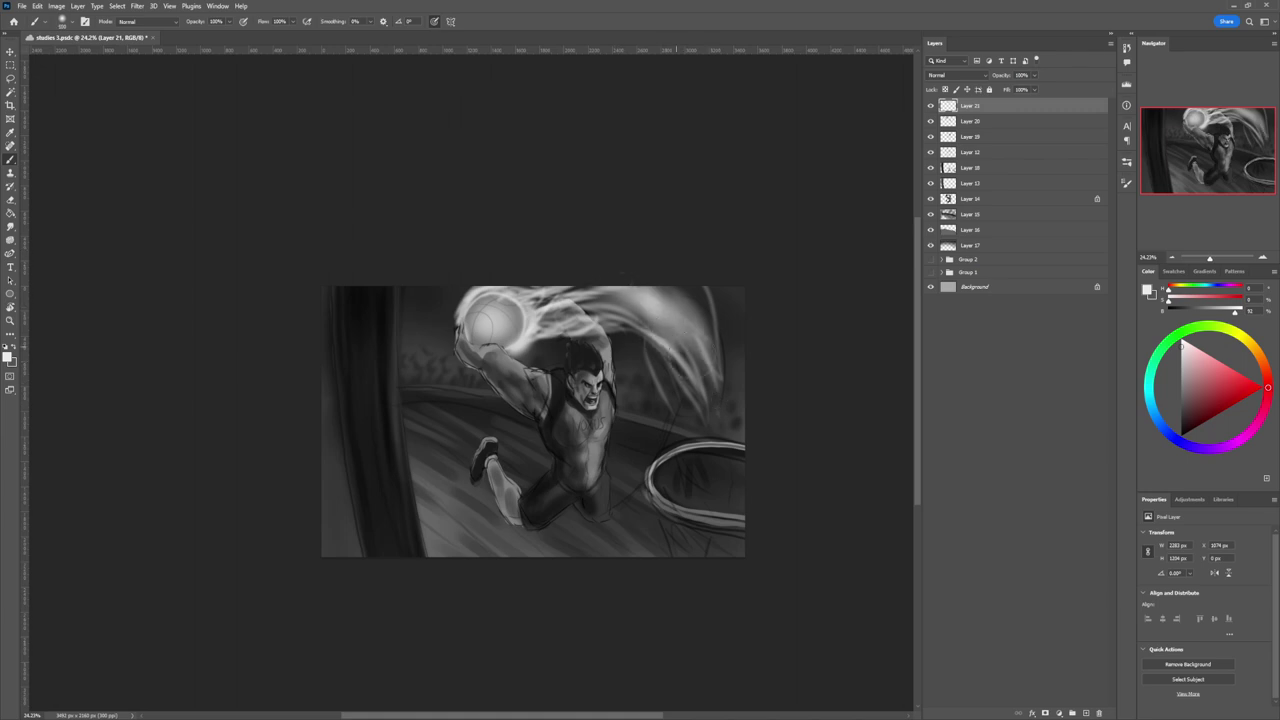
Widen the fiery trail with long streaks along the canvas's right edge and down to the hoop's rim.
drag(662, 290, 718, 388)
drag(655, 262, 740, 405)
drag(650, 292, 740, 428)
mouse_move(688, 302)
mouse_down()
mouse_move(711, 275)
mouse_move(742, 352)
mouse_up()
drag(718, 288, 744, 356)
mouse_move(648, 336)
mouse_down()
mouse_move(706, 430)
mouse_move(644, 472)
mouse_up()
mouse_move(676, 424)
mouse_down()
mouse_move(706, 448)
mouse_move(698, 478)
mouse_up()
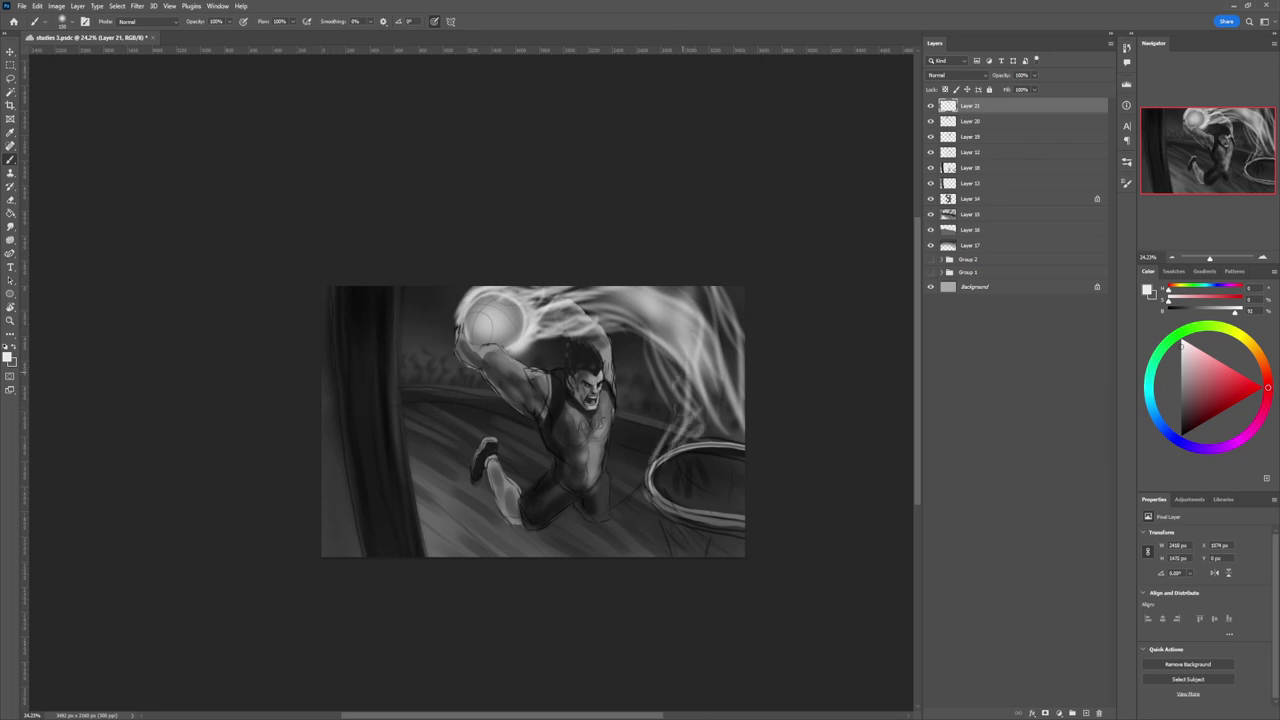
Carry thin flame streaks down over the hoop.
drag(680, 384, 668, 542)
mouse_move(706, 394)
mouse_down()
mouse_move(716, 420)
mouse_move(680, 462)
mouse_up()
drag(700, 418, 716, 506)
mouse_move(662, 438)
mouse_down()
mouse_move(690, 502)
mouse_move(646, 522)
mouse_up()
Enlarge the brush and paint broad, soft flame strokes from above the hoop to the canvas's lower edge.
key(bracketright)
key(bracketright)
key(bracketright)
key(bracketright)
key(bracketright)
key(bracketright)
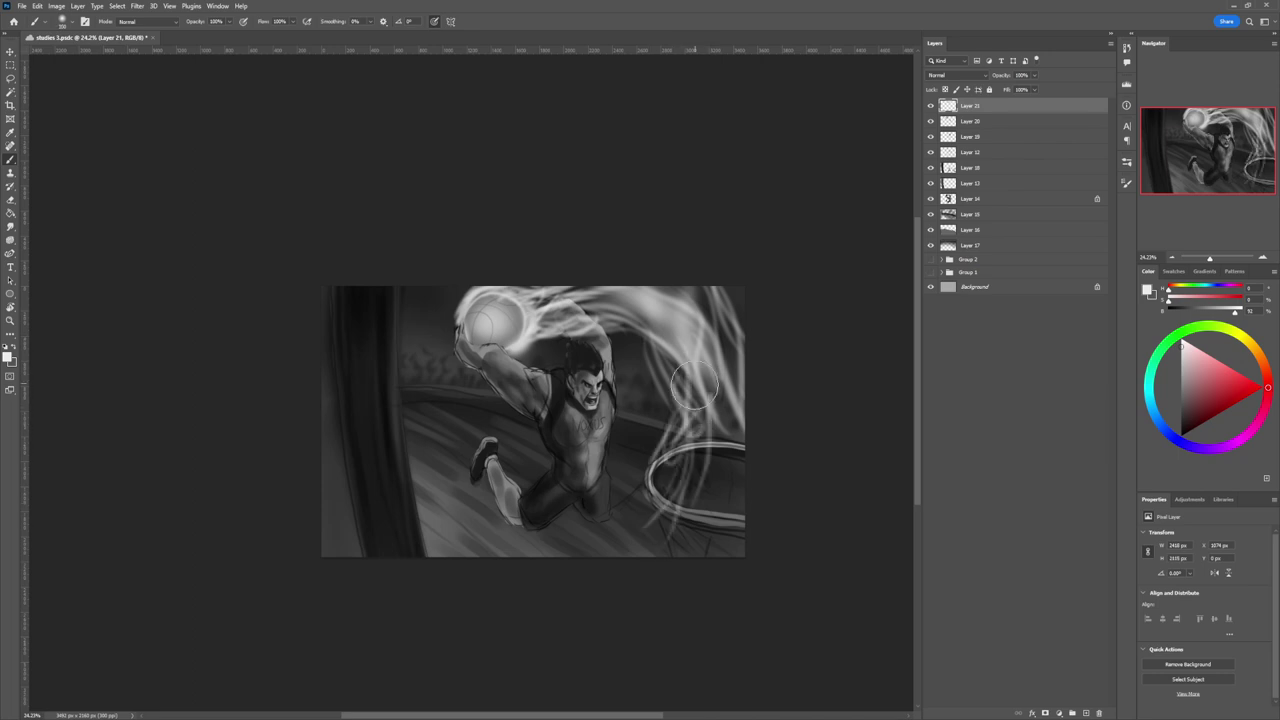
drag(696, 388, 636, 510)
mouse_move(682, 456)
mouse_down()
mouse_move(612, 515)
mouse_move(690, 473)
mouse_move(623, 557)
mouse_up()
drag(720, 430, 690, 540)
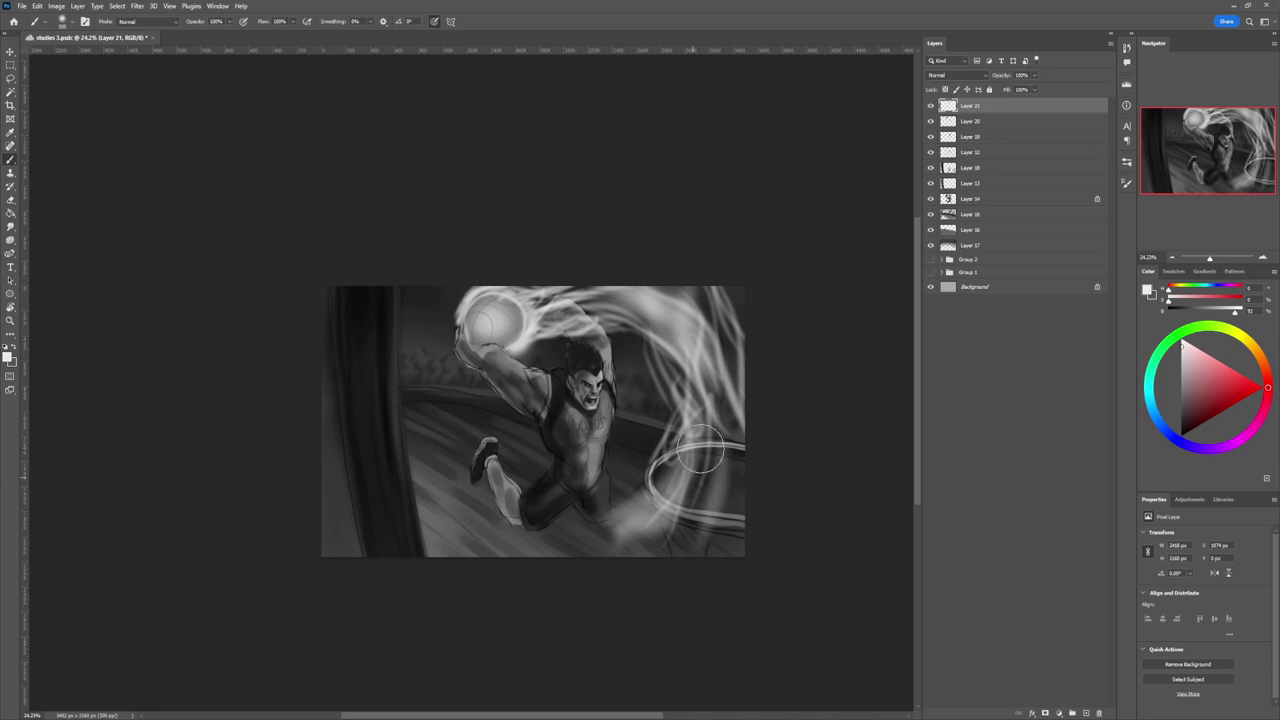
Layer bright curved streaks over the hoop so the trail swirls beneath the player's legs.
drag(704, 410, 680, 528)
drag(700, 470, 638, 556)
drag(716, 462, 686, 560)
mouse_move(712, 484)
mouse_down()
mouse_move(620, 547)
mouse_move(650, 529)
mouse_move(604, 546)
mouse_up()
mouse_move(628, 522)
mouse_down()
mouse_move(645, 567)
mouse_move(660, 560)
mouse_move(708, 450)
mouse_up()
mouse_move(666, 404)
mouse_down()
mouse_move(598, 540)
mouse_move(564, 554)
mouse_up()
mouse_move(638, 498)
mouse_down()
mouse_move(578, 507)
mouse_move(649, 503)
mouse_move(585, 546)
mouse_move(660, 488)
mouse_move(565, 545)
mouse_up()
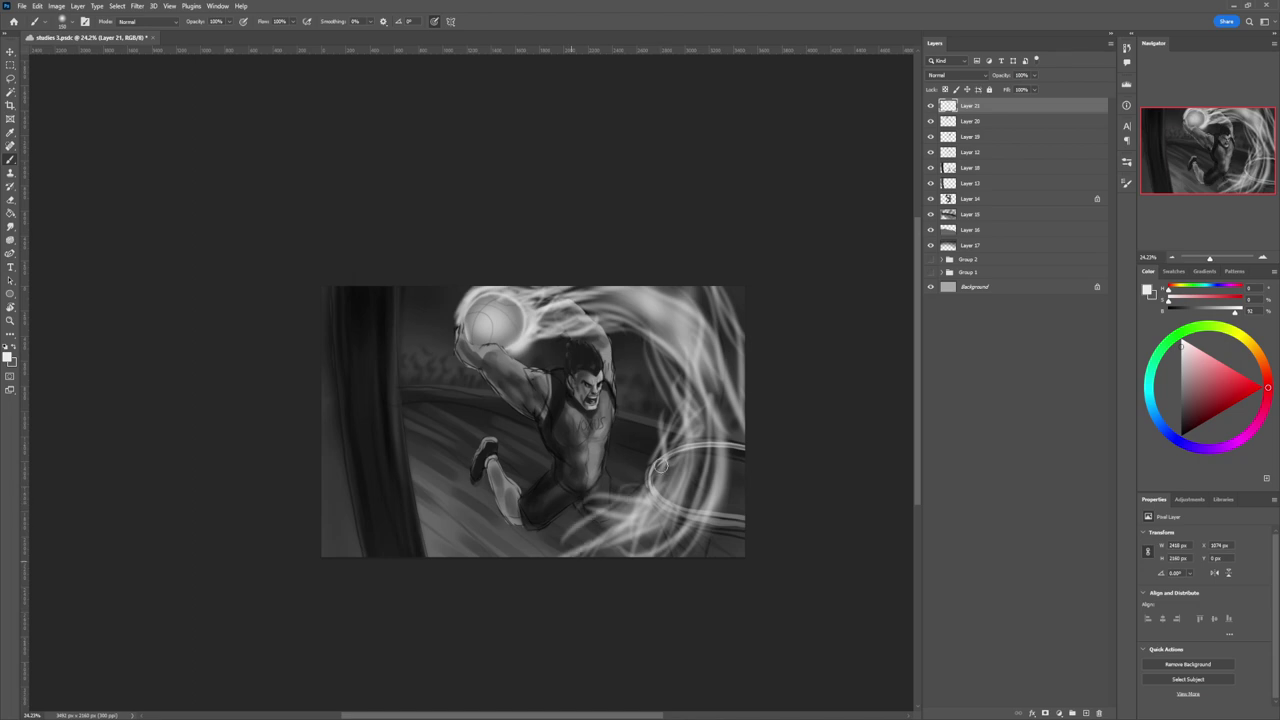
Add accent streaks beside the hoop, near the player's knee and over the raised arm.
drag(663, 466, 584, 520)
drag(652, 404, 595, 508)
mouse_move(720, 380)
mouse_down()
mouse_move(710, 512)
mouse_move(687, 538)
mouse_move(744, 574)
mouse_move(716, 460)
mouse_up()
drag(620, 304, 578, 316)
drag(606, 320, 562, 334)
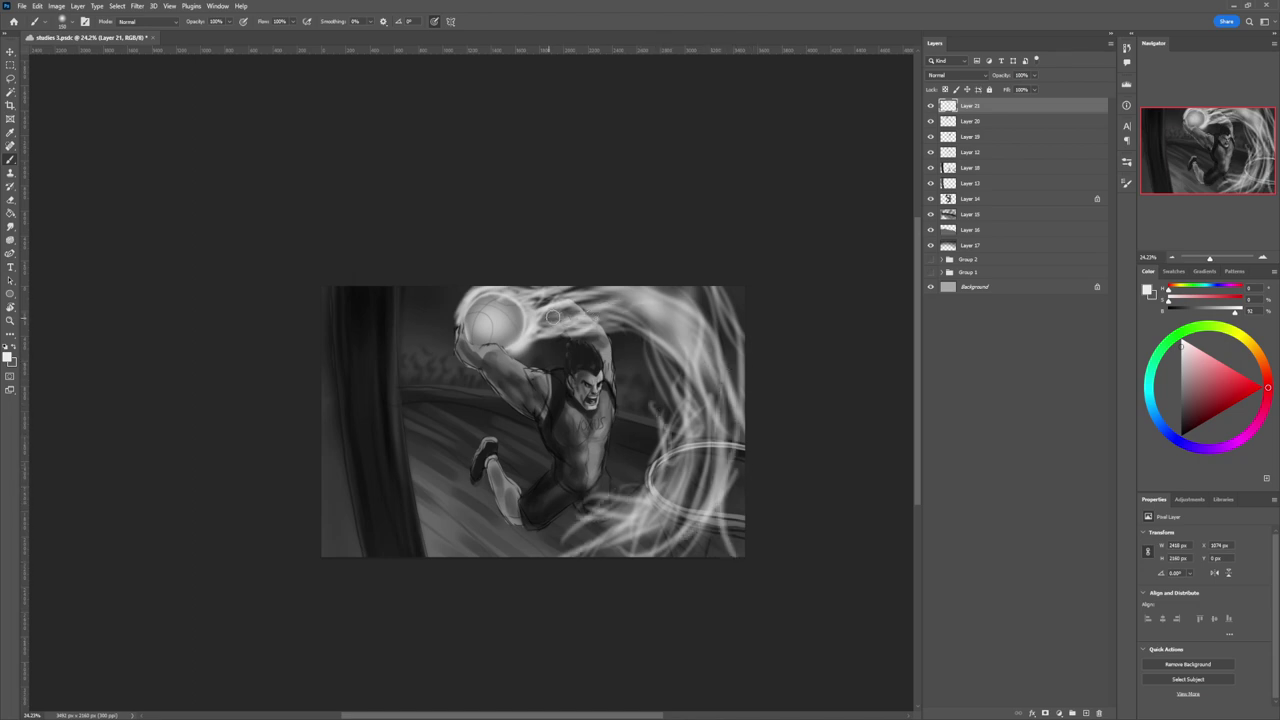
Paint small curling flames around the hand and the outer edge of the basketball.
mouse_move(466, 377)
mouse_down()
mouse_move(447, 322)
mouse_move(478, 374)
mouse_move(450, 357)
mouse_move(453, 338)
mouse_move(467, 371)
mouse_move(448, 336)
mouse_move(451, 299)
mouse_move(440, 309)
mouse_move(454, 327)
mouse_move(478, 288)
mouse_up()
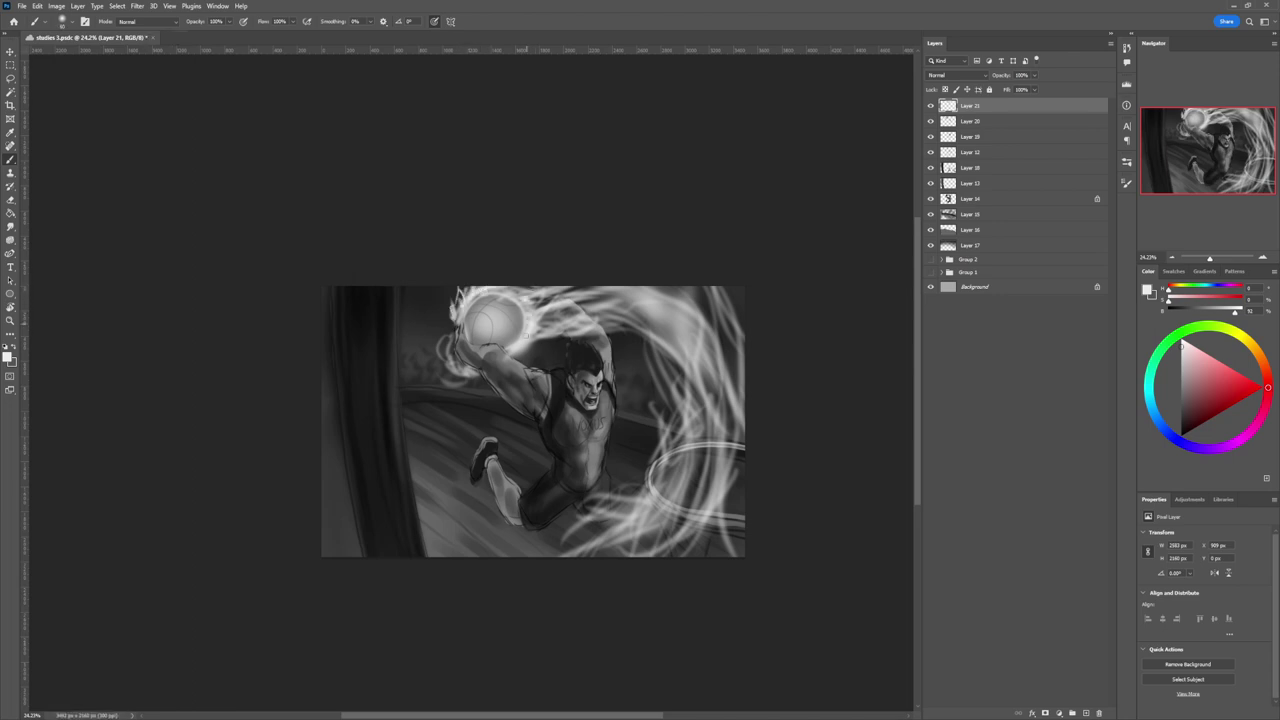
key(bracketleft)
key(bracketleft)
drag(532, 308, 531, 294)
drag(458, 331, 436, 317)
Add a soft near-white glow over the center of the basketball with a greatly enlarged brush.
key(bracketright)
key(bracketright)
key(bracketright)
key(bracketright)
key(bracketright)
key(bracketright)
key(bracketright)
key(bracketright)
click(489, 316)
key(bracketright)
key(bracketright)
key(bracketright)
key(bracketright)
click(491, 317)
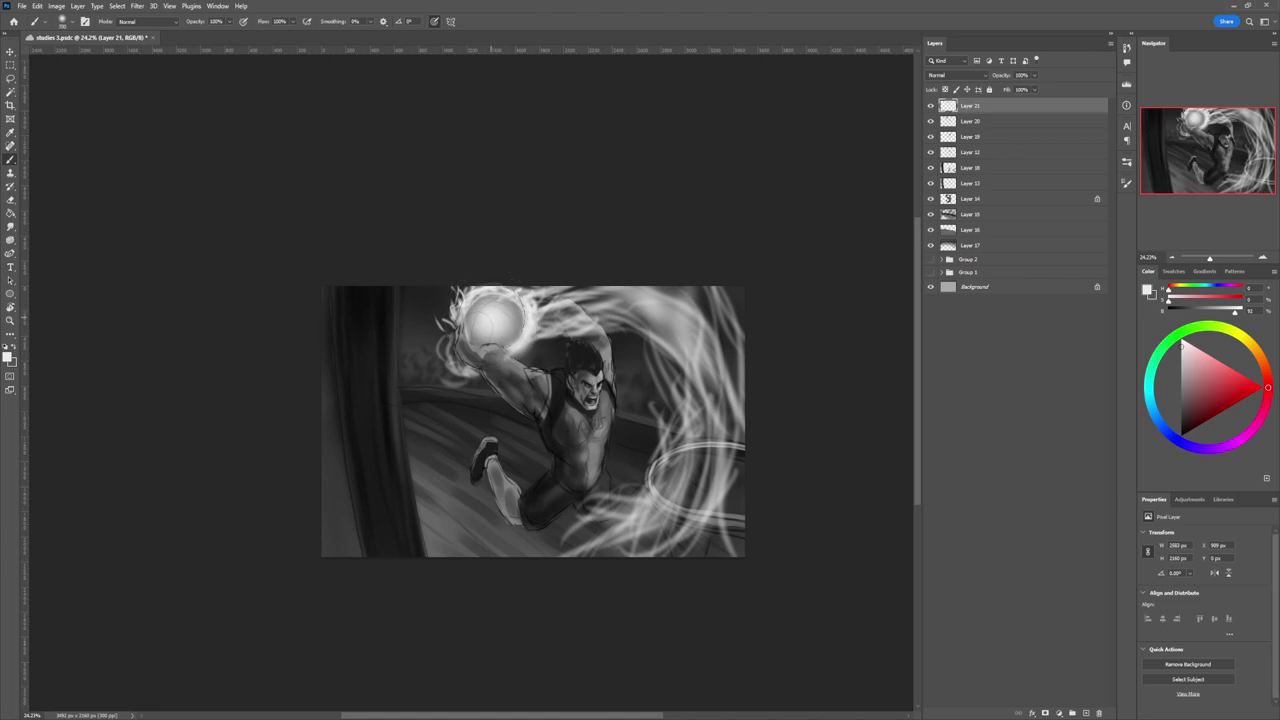
Reduce the brush size and thicken the flames around the hand holding the basketball.
key(bracketleft)
key(bracketleft)
key(bracketleft)
key(bracketleft)
key(bracketleft)
mouse_move(450, 330)
mouse_down()
mouse_move(443, 300)
mouse_move(448, 345)
mouse_up()
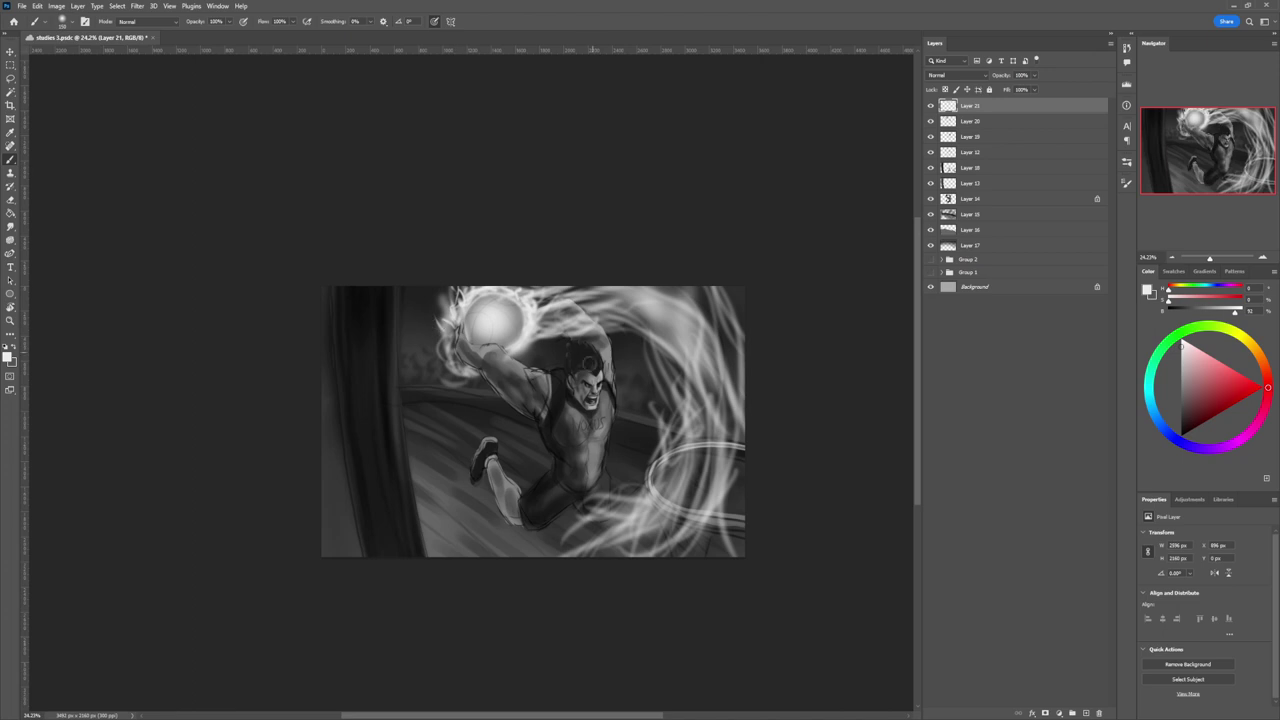
Paint more wispy light streaks along the fiery trail, from above the player's raised arm down towards the hoop.
key(z)
drag(566, 400, 516, 400)
drag(615, 427, 641, 395)
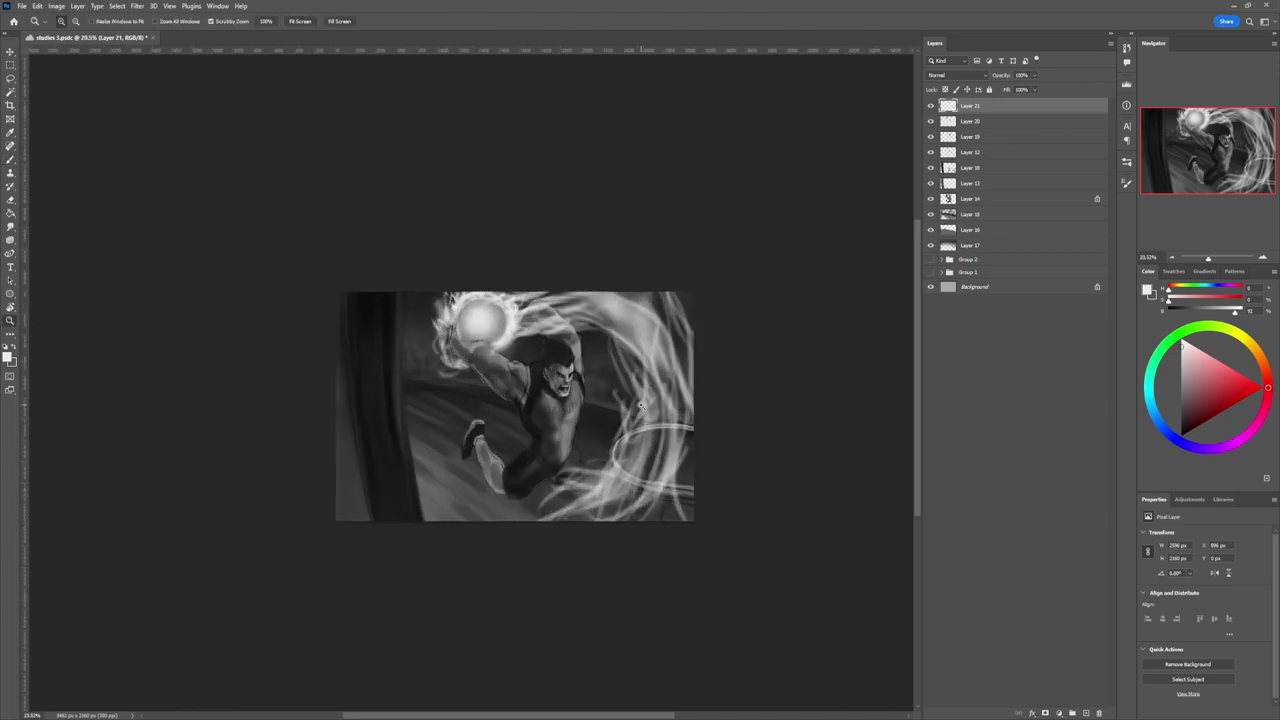
key(b)
mouse_move(537, 262)
mouse_down()
mouse_move(522, 300)
mouse_move(560, 275)
mouse_move(600, 285)
mouse_move(524, 345)
mouse_move(595, 310)
mouse_move(620, 375)
mouse_move(646, 388)
mouse_up()
mouse_move(606, 330)
mouse_down()
mouse_move(620, 385)
mouse_move(640, 414)
mouse_move(652, 406)
mouse_up()
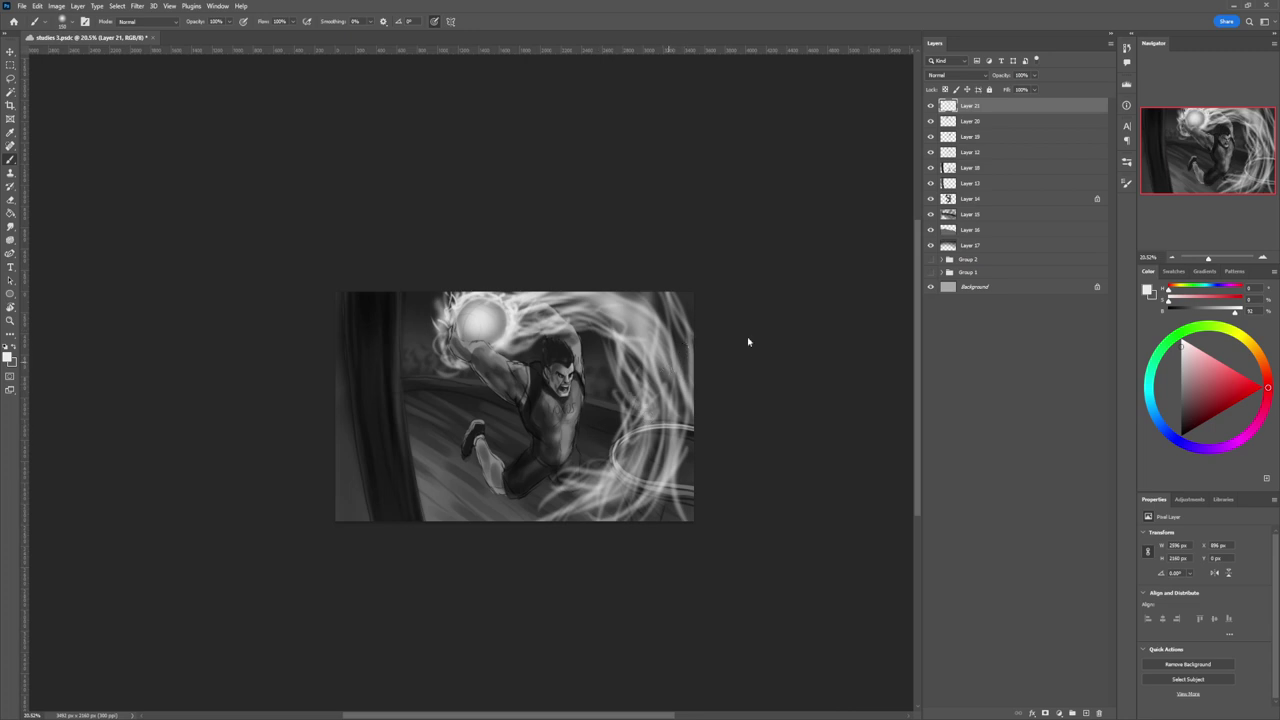
Switch to another brush preset and layer more light strokes over the upper arc and outer curve of the trail.
click(1009, 534)
mouse_move(623, 350)
mouse_down()
mouse_move(632, 372)
mouse_move(600, 320)
mouse_move(650, 405)
mouse_move(637, 330)
mouse_up()
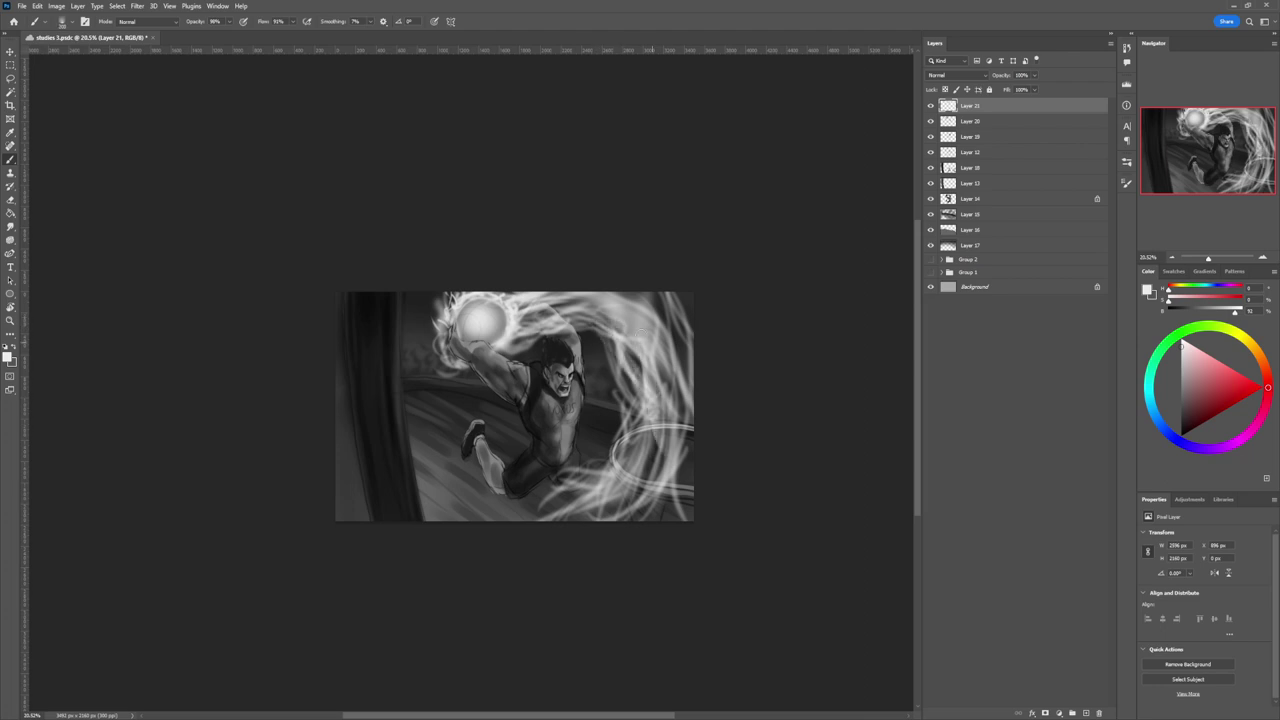
drag(551, 335, 526, 323)
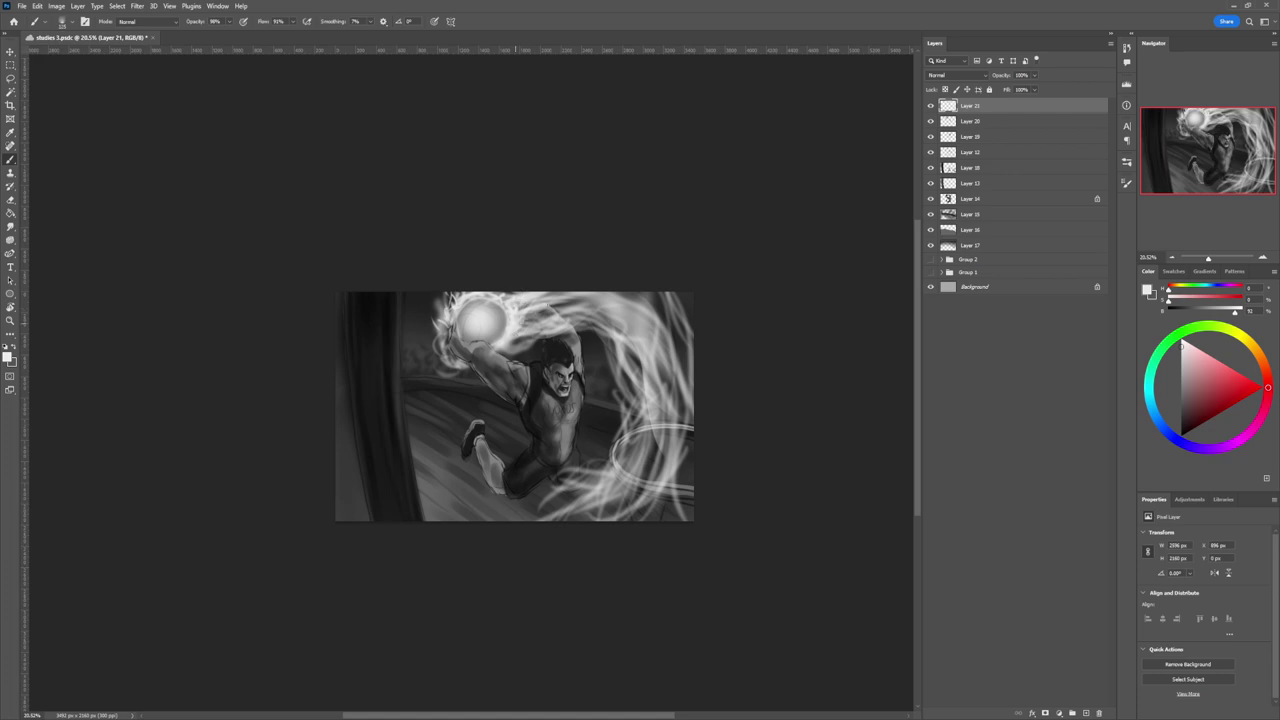
mouse_move(553, 316)
mouse_down()
mouse_move(634, 306)
mouse_move(664, 398)
mouse_up()
drag(655, 317, 678, 366)
Reduce the brush size and paint fine curling wisps near the player's knee and along the trail's inner edge.
key([)
key([)
key([)
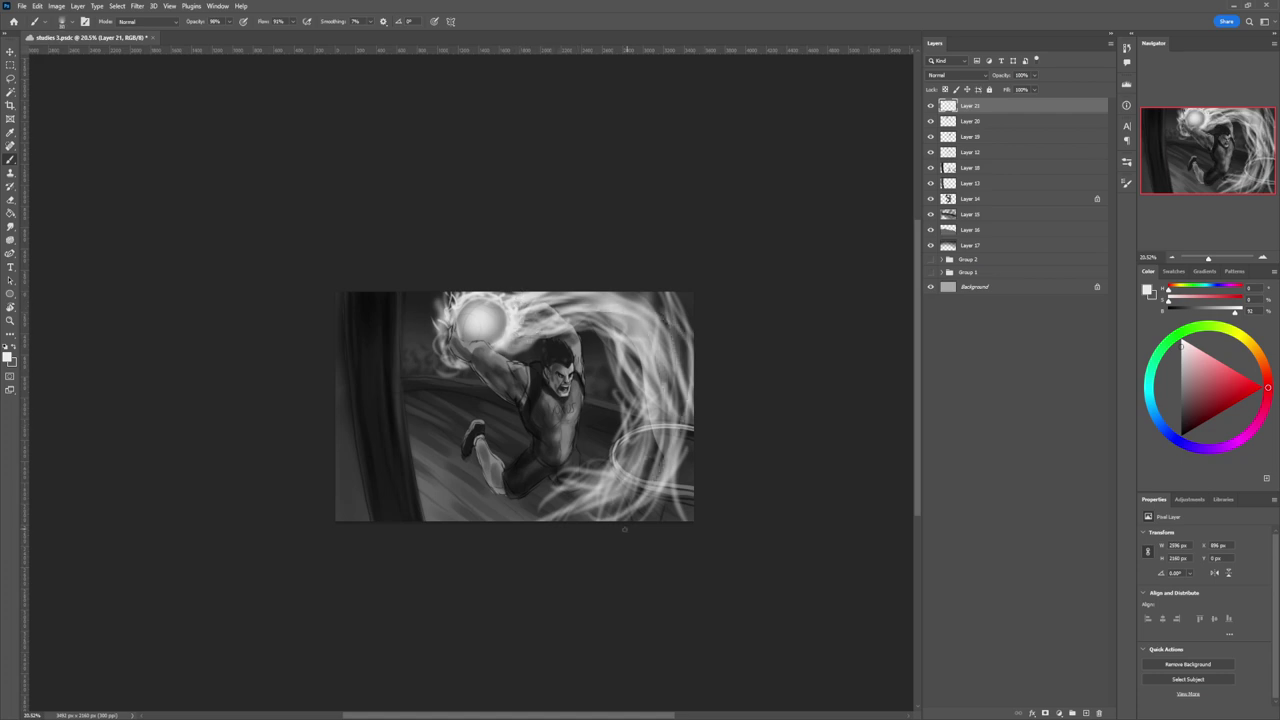
mouse_move(636, 445)
mouse_down()
mouse_move(560, 482)
mouse_move(566, 498)
mouse_up()
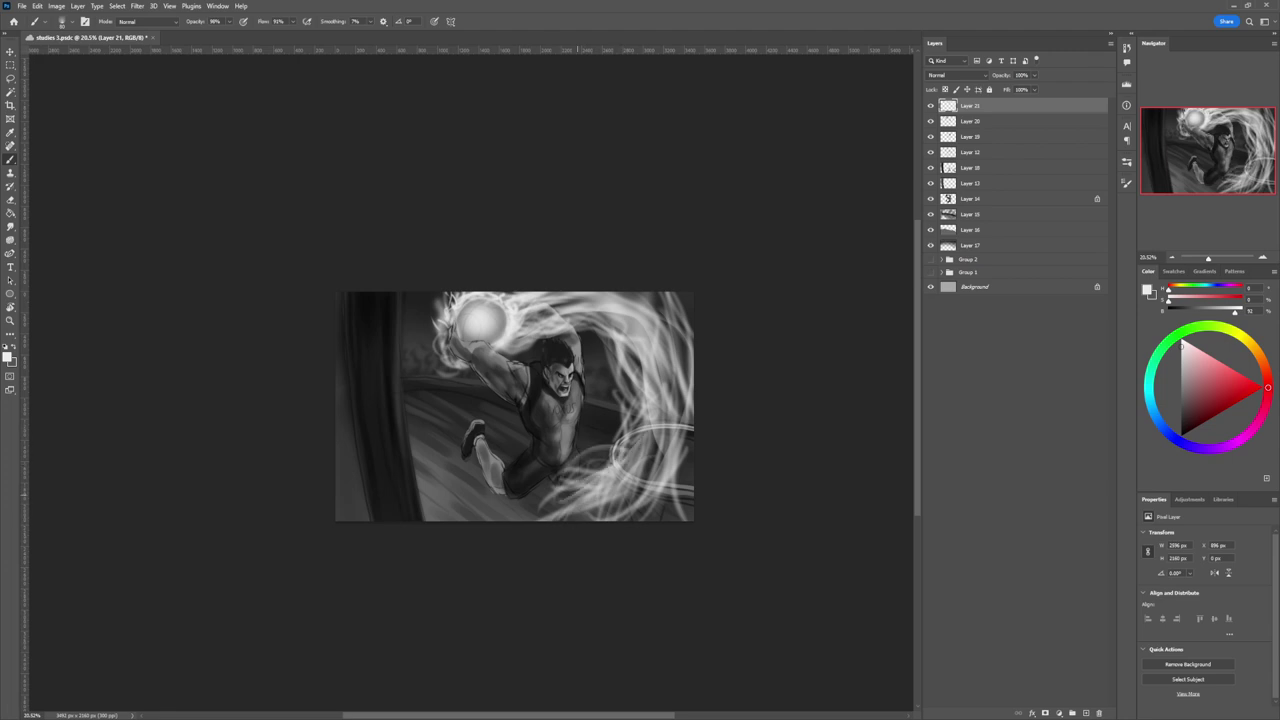
drag(614, 426, 618, 343)
drag(634, 400, 598, 340)
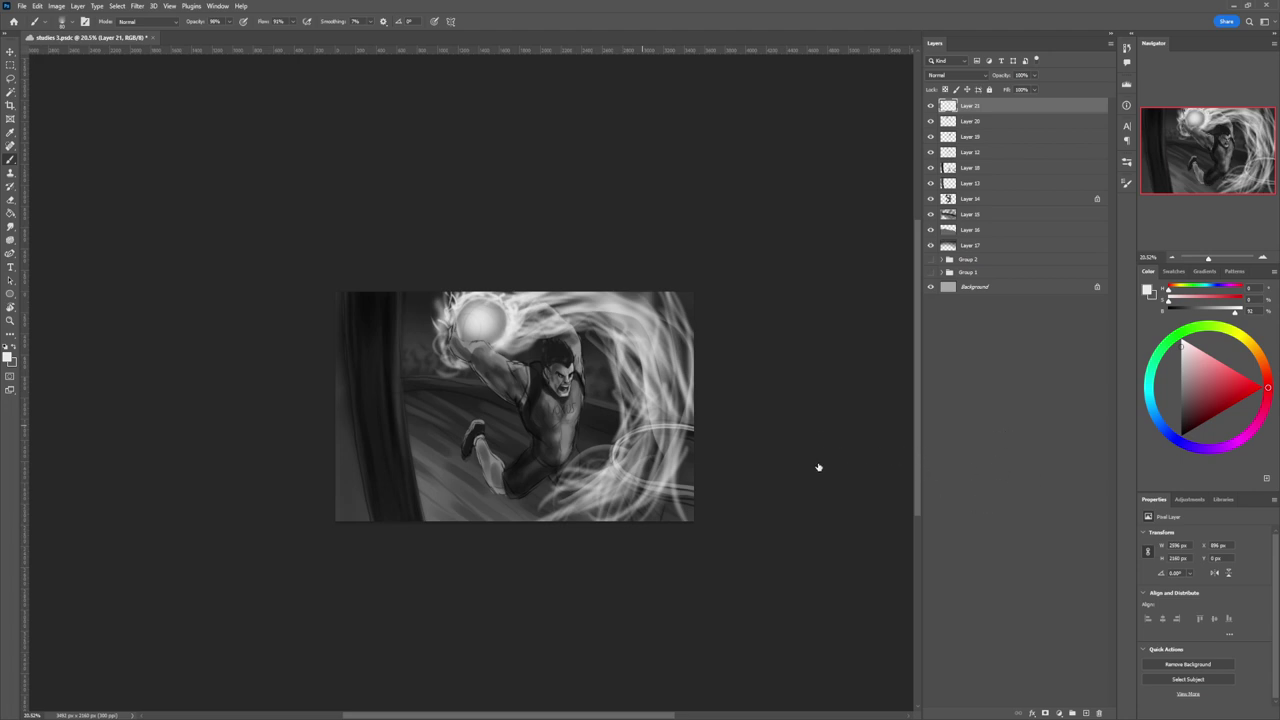
Smudge the trail's streaks near the knee, above the raised arm and along the upper outer curve into soft smoke.
key(r)
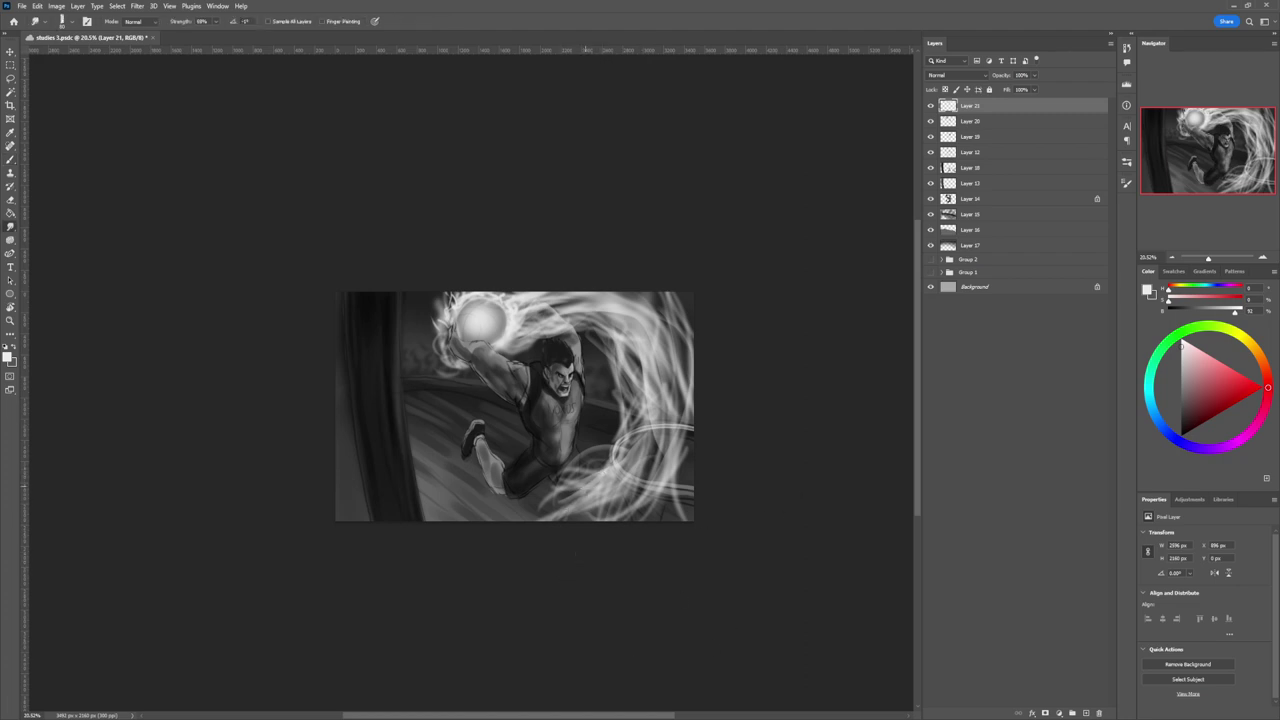
drag(597, 470, 535, 498)
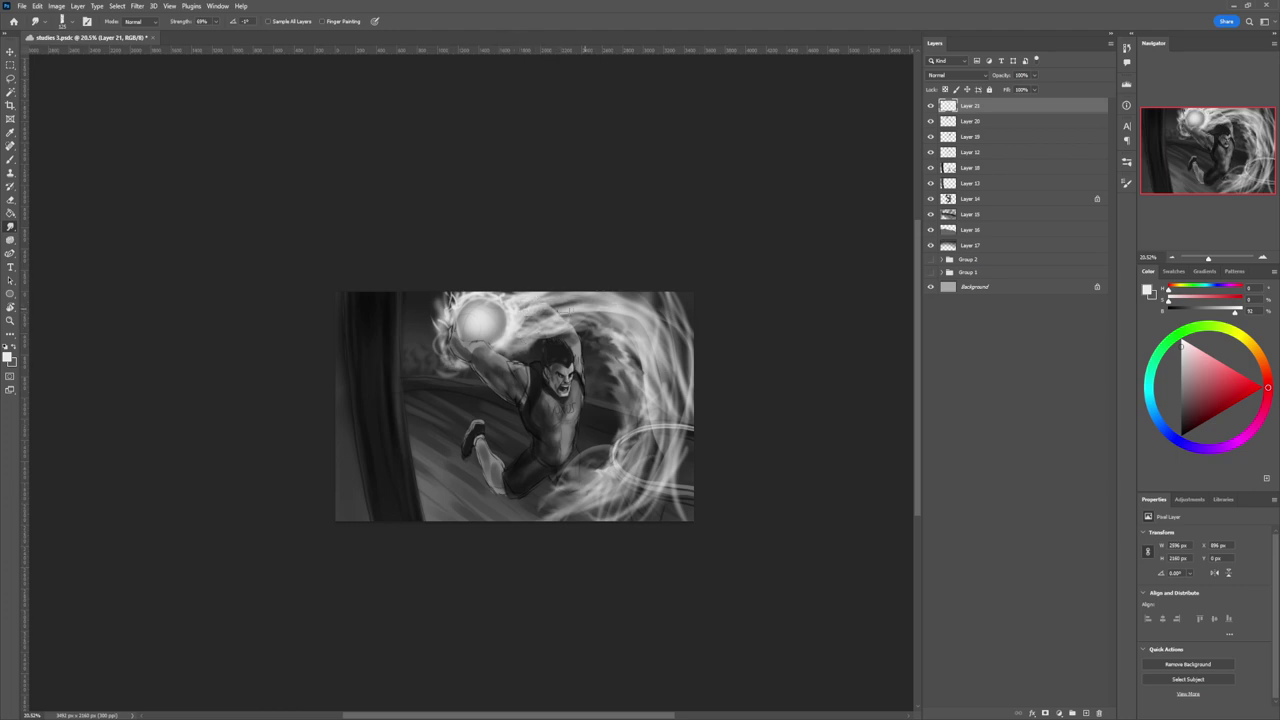
drag(548, 314, 540, 322)
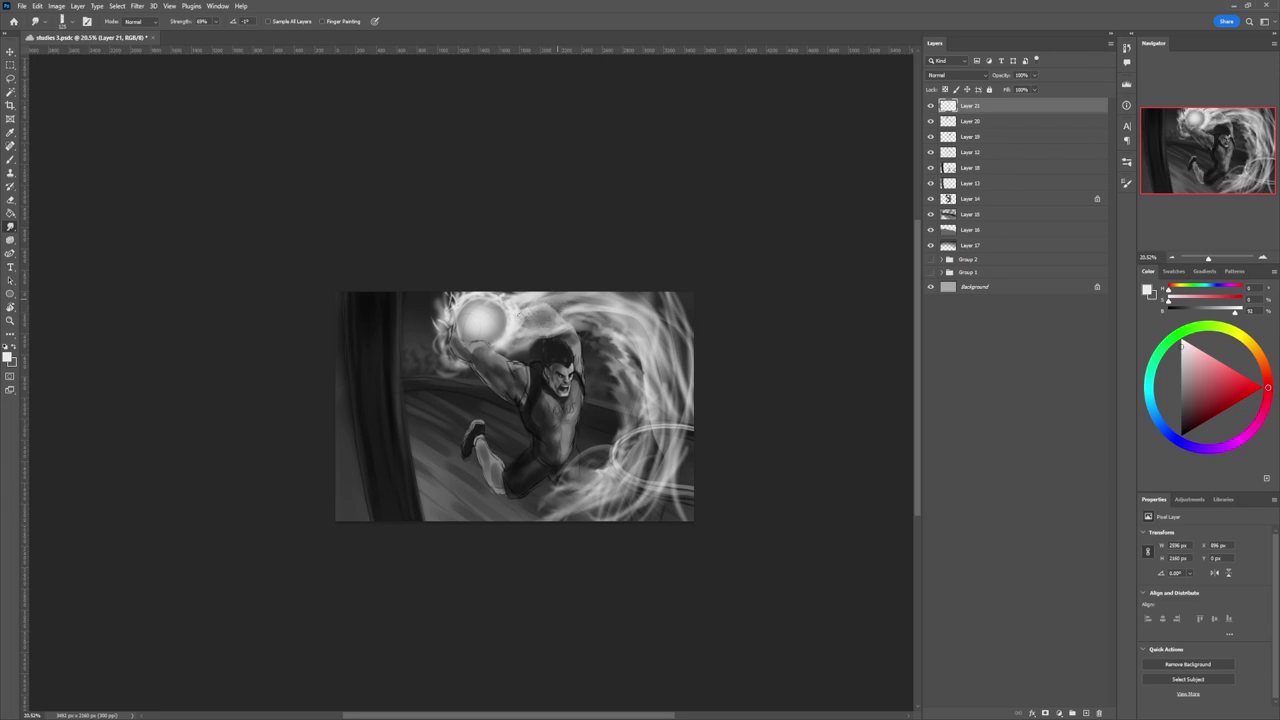
drag(560, 311, 572, 311)
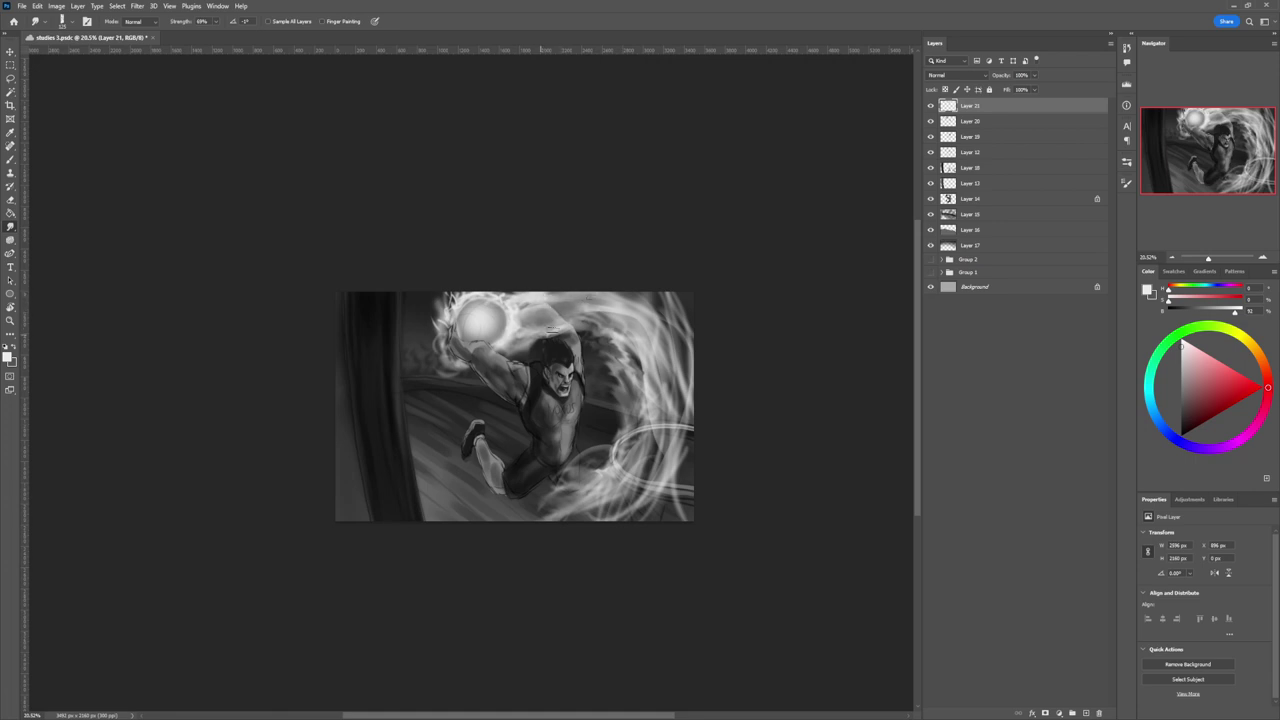
mouse_move(599, 315)
mouse_down()
mouse_move(628, 348)
mouse_move(676, 358)
mouse_up()
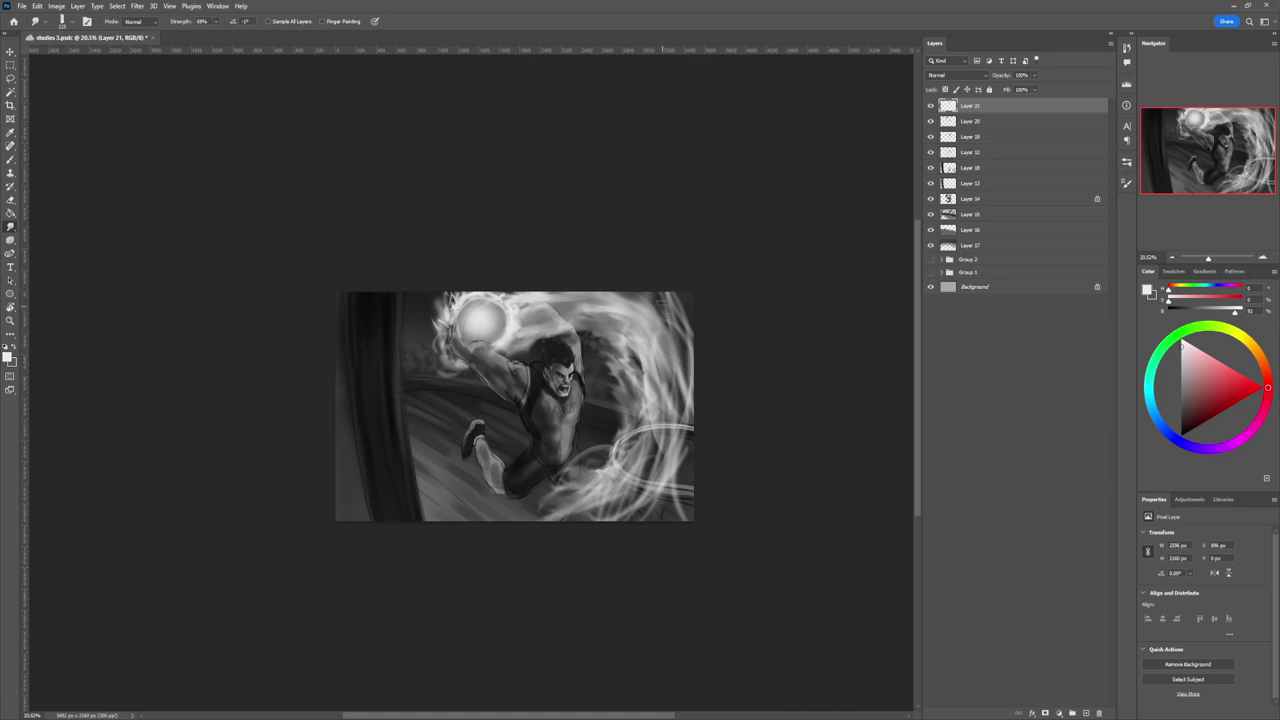
drag(663, 305, 676, 360)
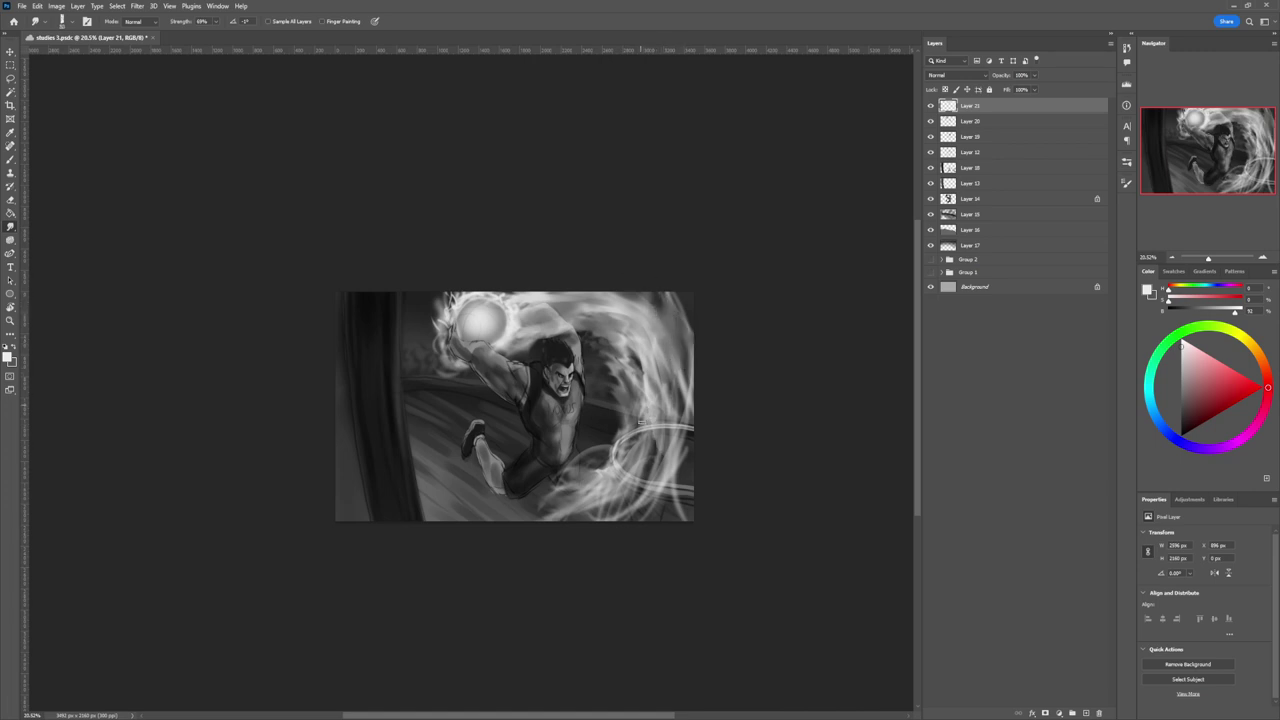
Sample a grey from the trail, darken it, and paint small dark gaps between the flames above the hoop with a smaller brush.
key(b)
alt+click(632, 397)
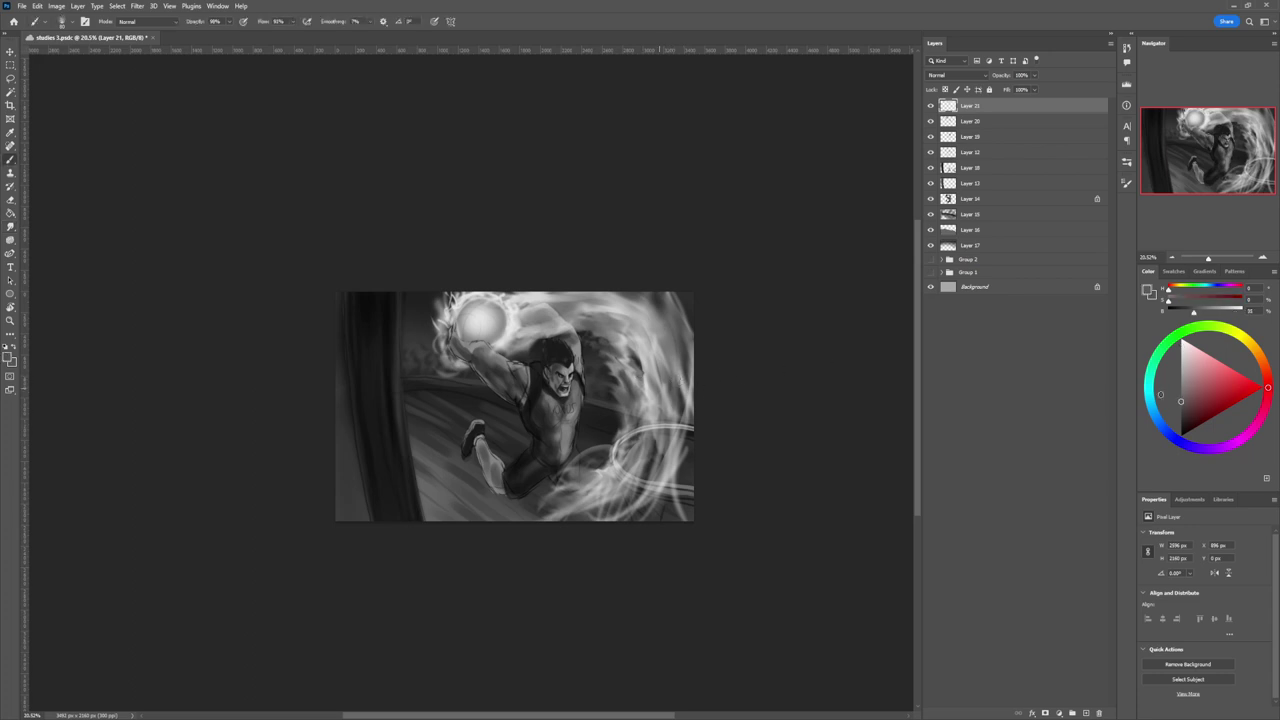
key(bracketleft)
key(bracketleft)
key(bracketleft)
key(bracketleft)
key(bracketleft)
key(bracketleft)
drag(646, 390, 644, 401)
click(1178, 421)
key(bracketleft)
drag(644, 378, 647, 391)
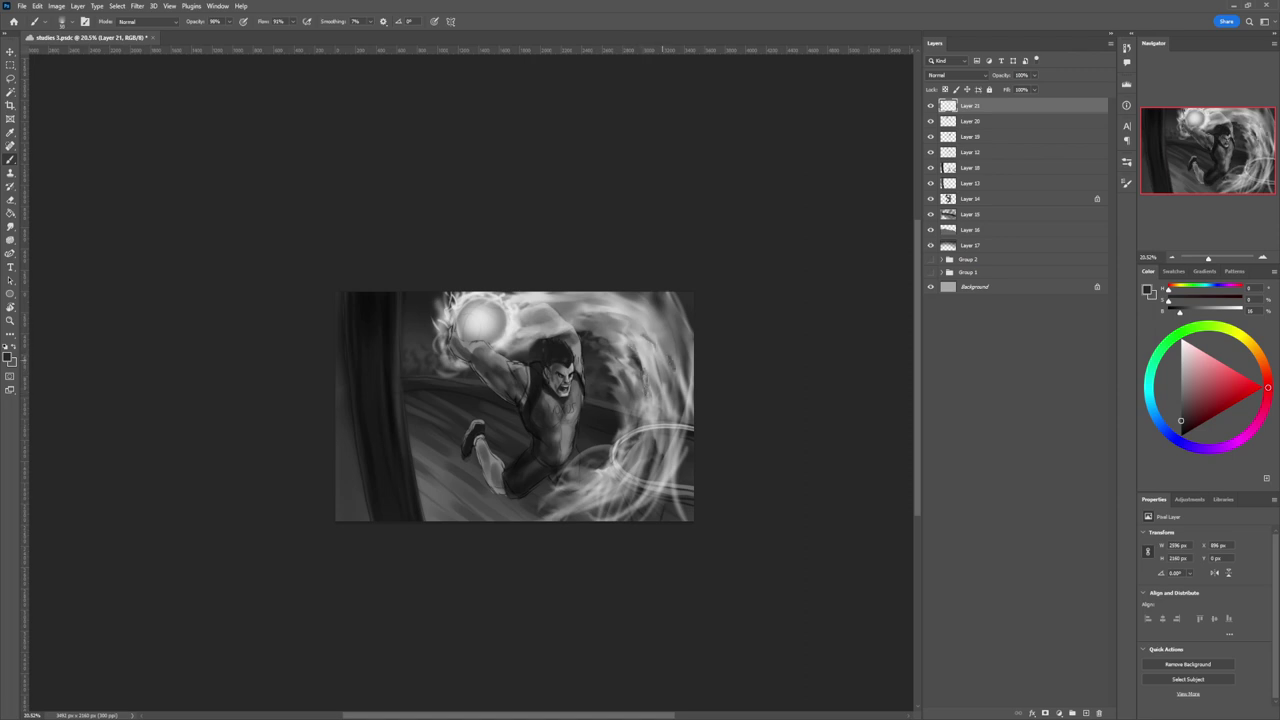
mouse_move(664, 414)
mouse_down()
mouse_move(668, 386)
mouse_move(655, 398)
mouse_up()
Reset the foreground color to black and paint dark breaks through the trail inside the hoop, along the outer curve and beside the ball.
key(d)
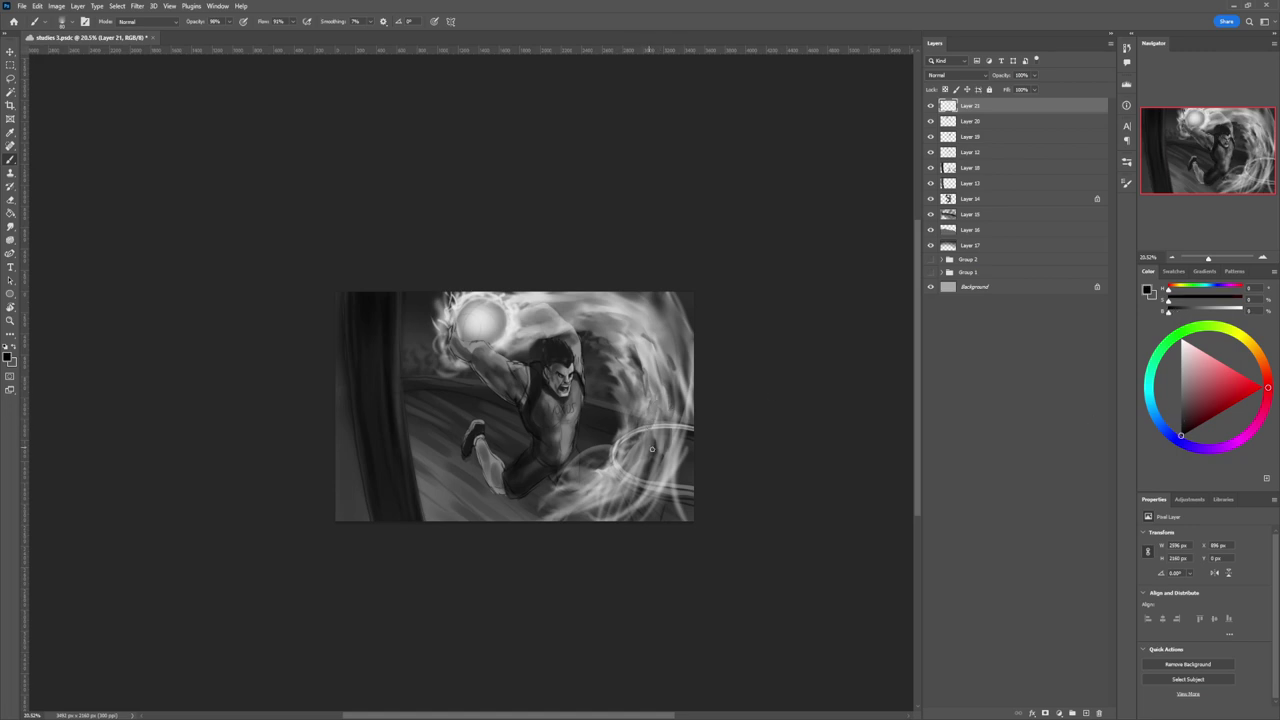
drag(651, 452, 664, 434)
drag(664, 352, 662, 338)
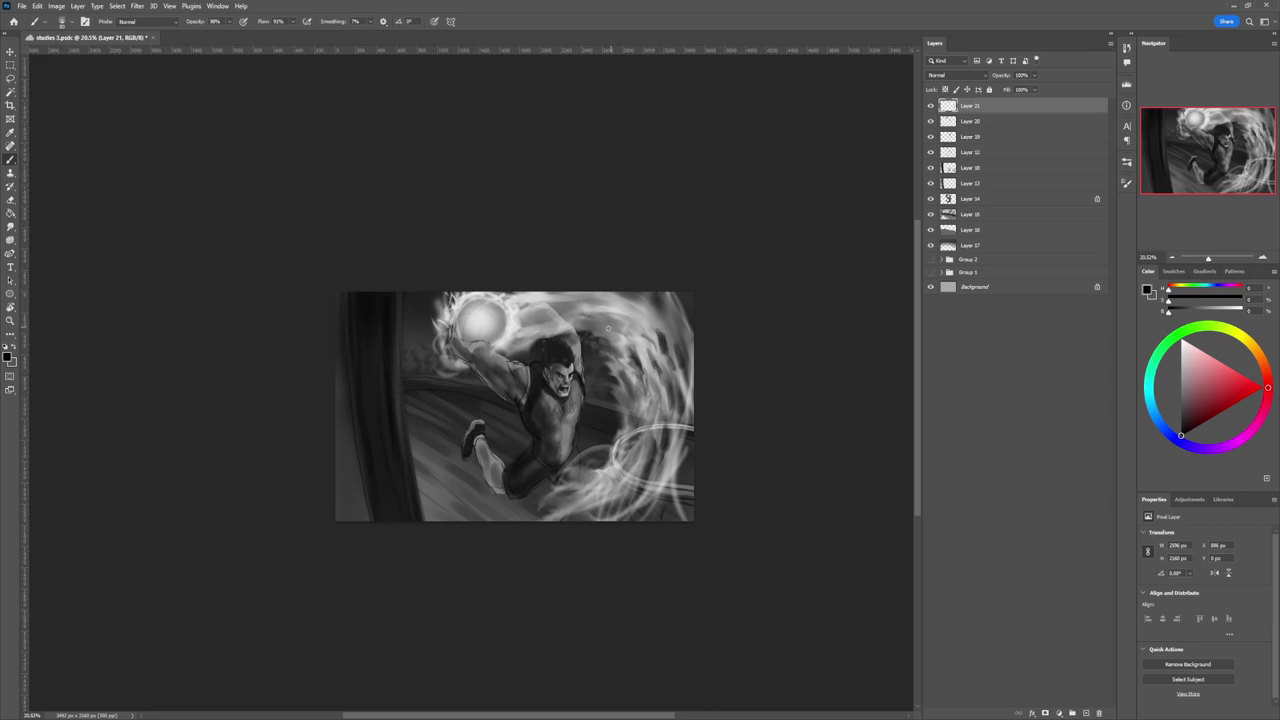
mouse_move(538, 319)
mouse_down()
mouse_move(578, 304)
mouse_move(516, 326)
mouse_move(587, 303)
mouse_move(610, 312)
mouse_move(582, 318)
mouse_move(606, 324)
mouse_move(582, 320)
mouse_up()
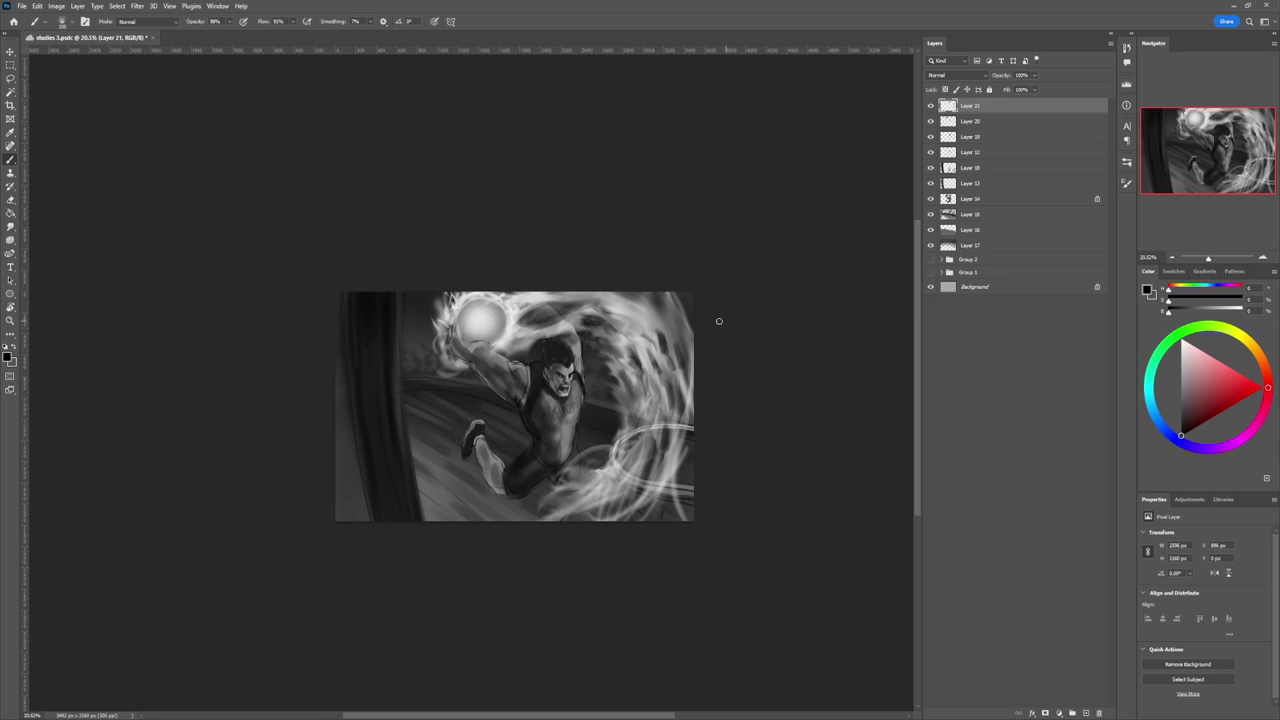
key(z)
alt+click(560, 400)
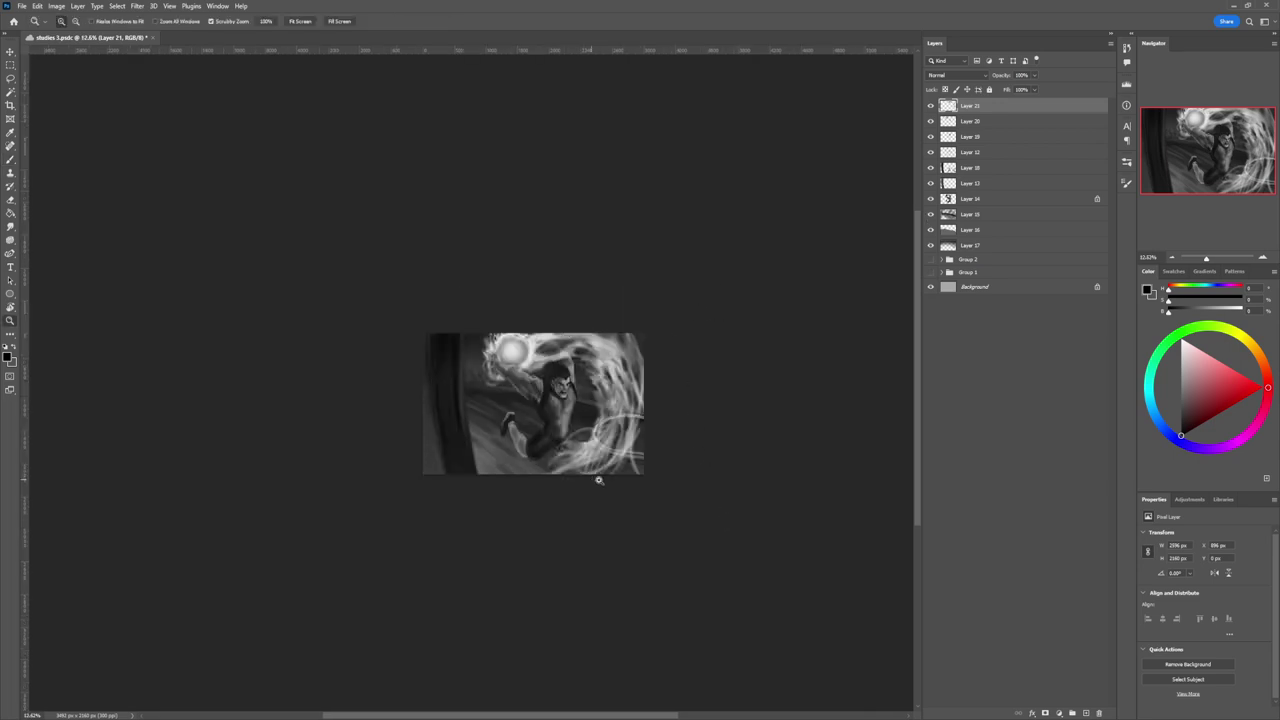
drag(599, 480, 631, 425)
key(b)
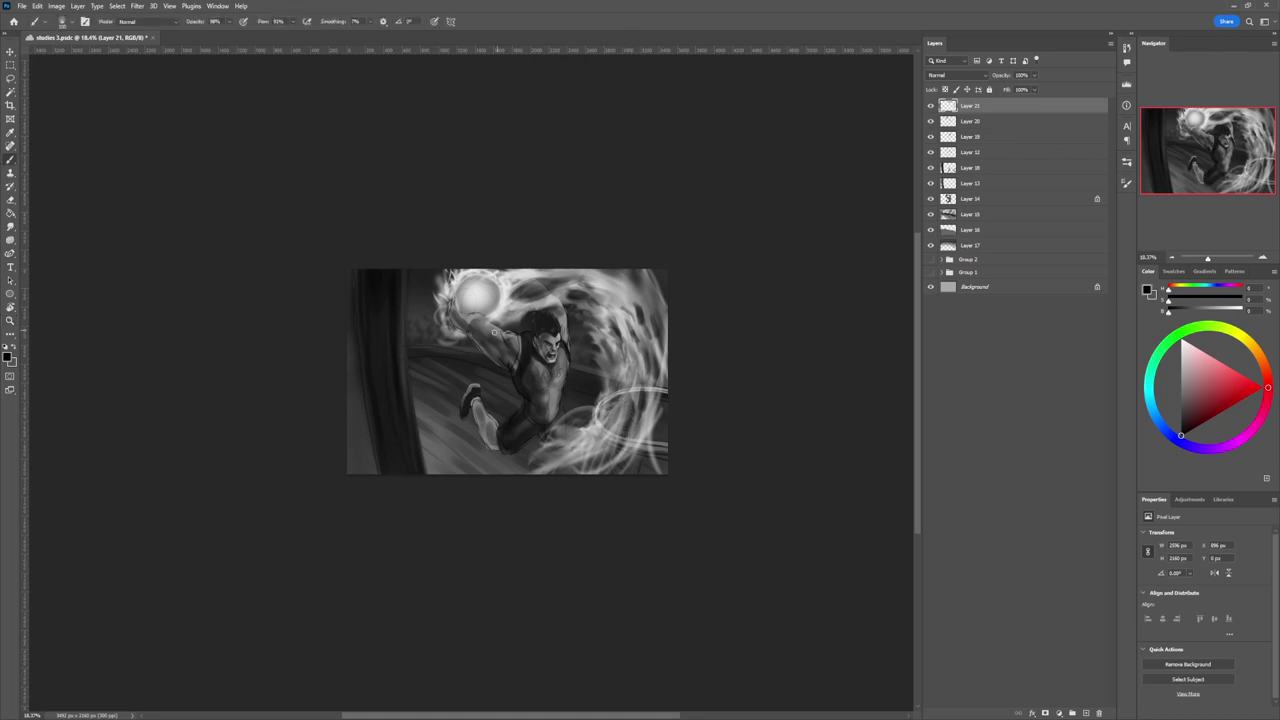
click(11, 294)
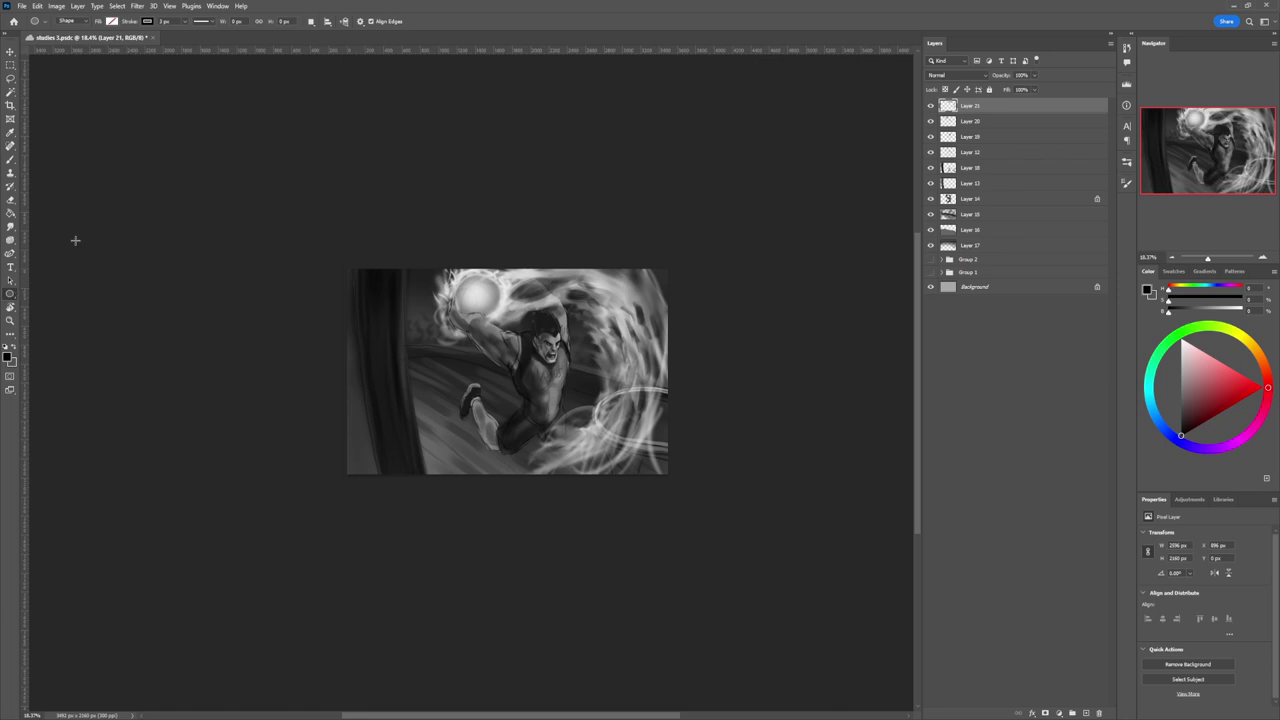
click(13, 254)
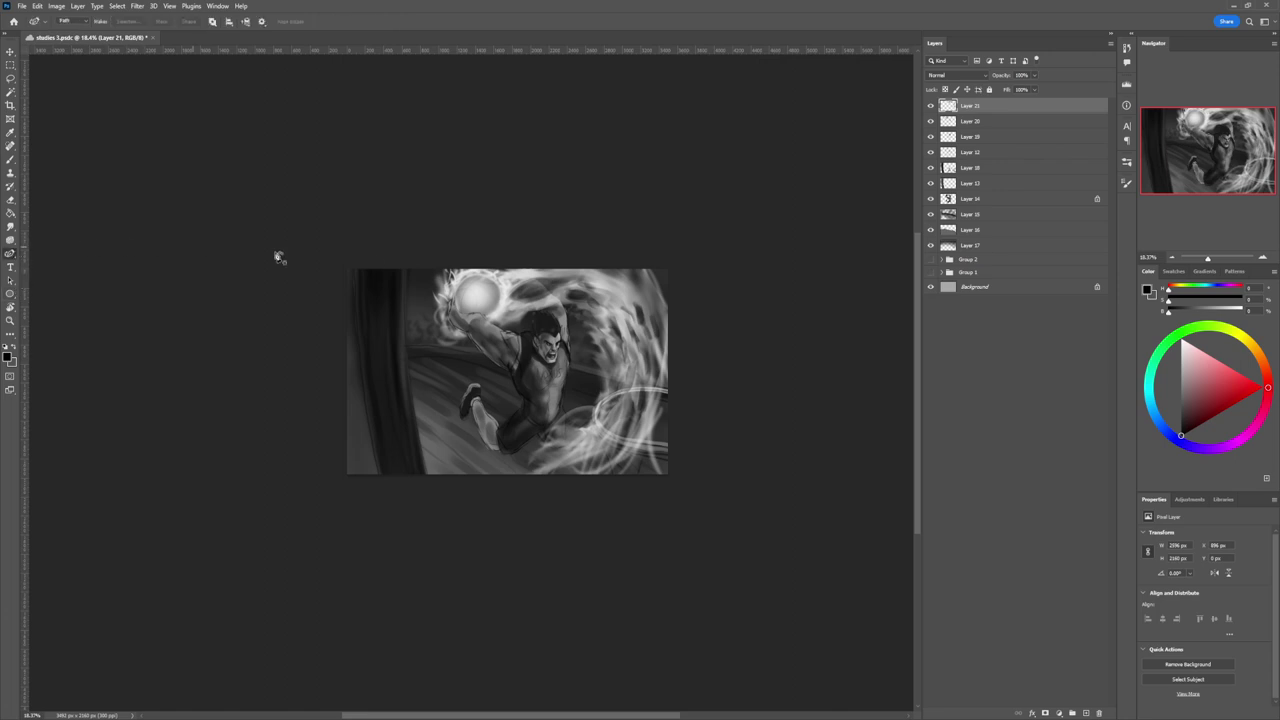
key(b)
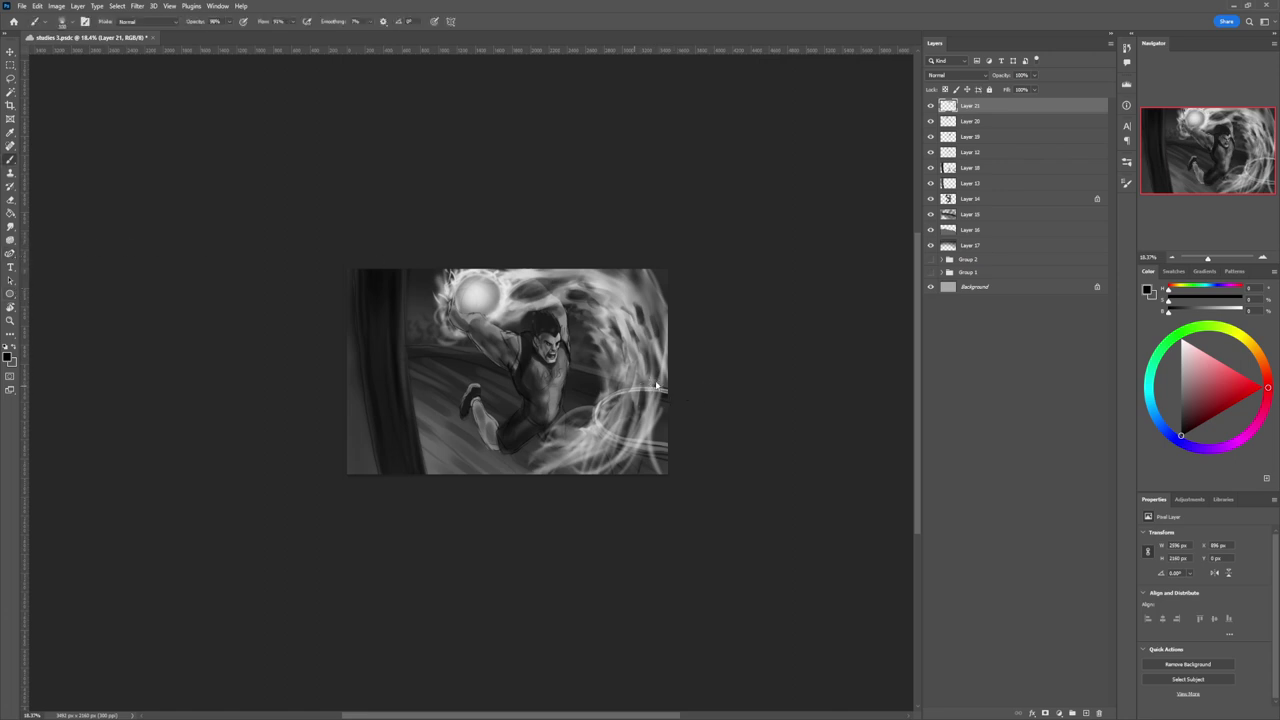
Add a new layer at the top of the stack and activate the Curvature Pen tool for tracing the hoop.
key(.)
key(ctrl+shift+alt+n)
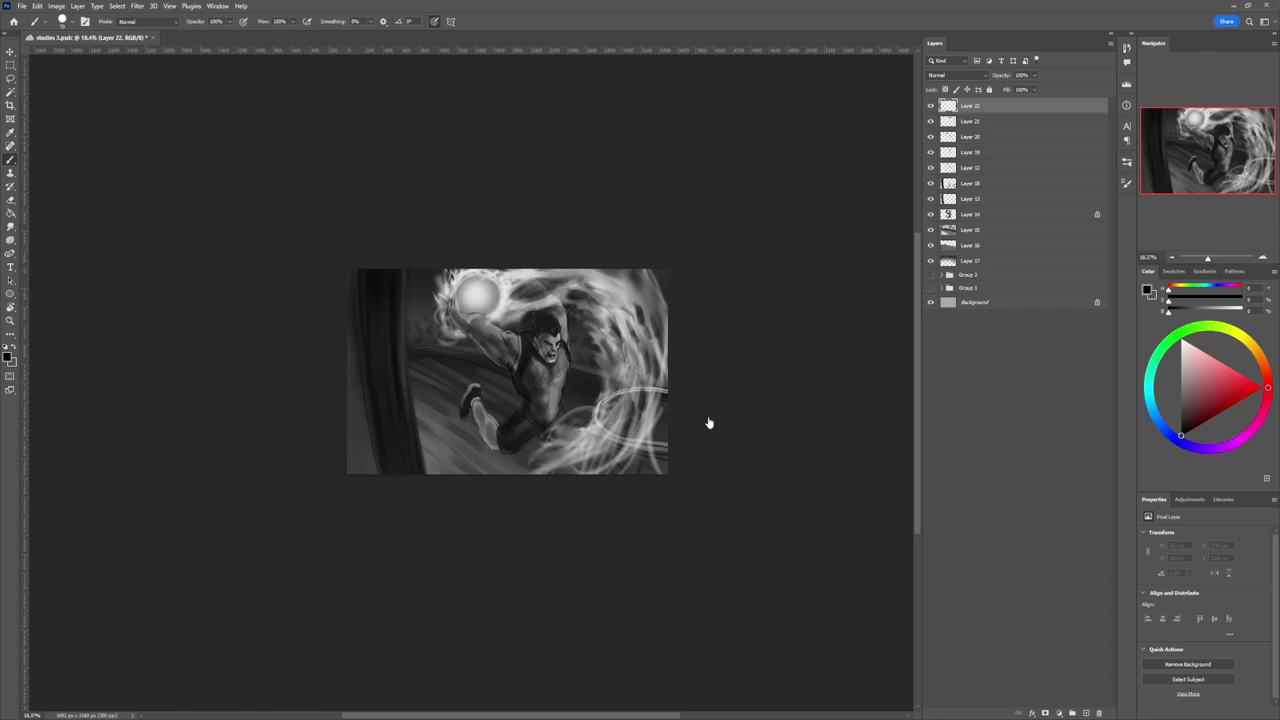
key(p)
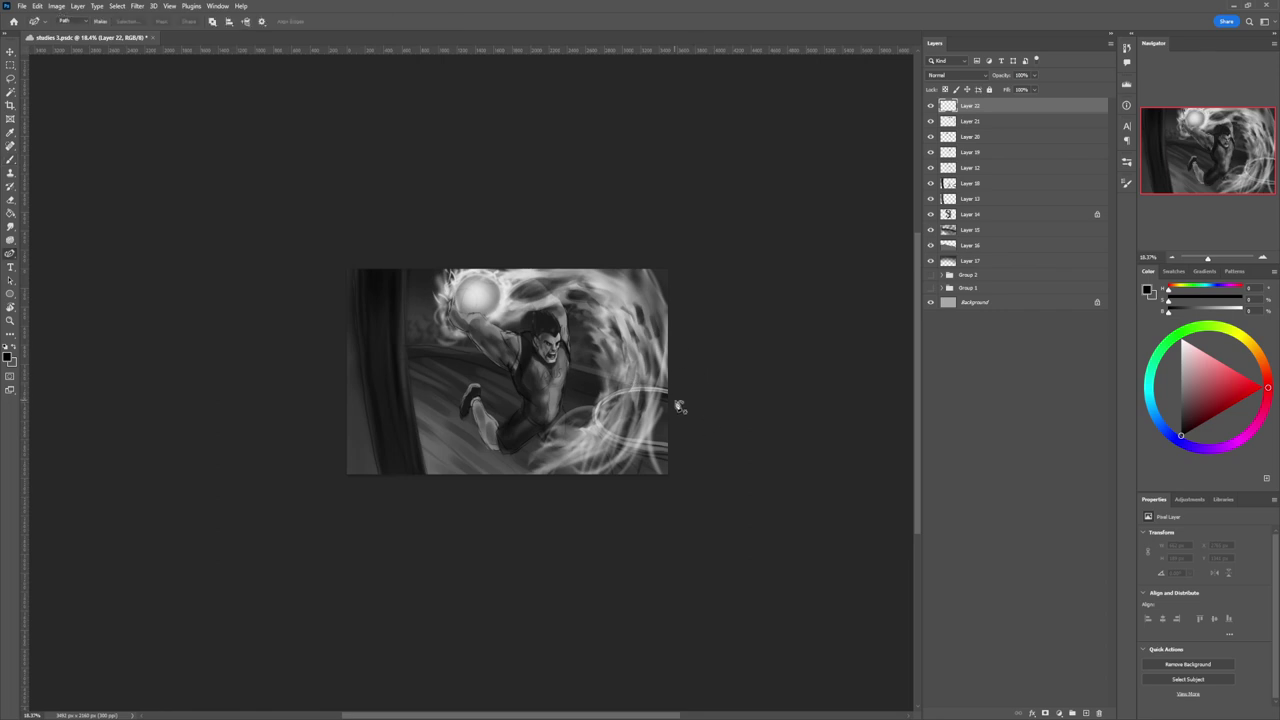
click(678, 398)
click(622, 392)
click(596, 419)
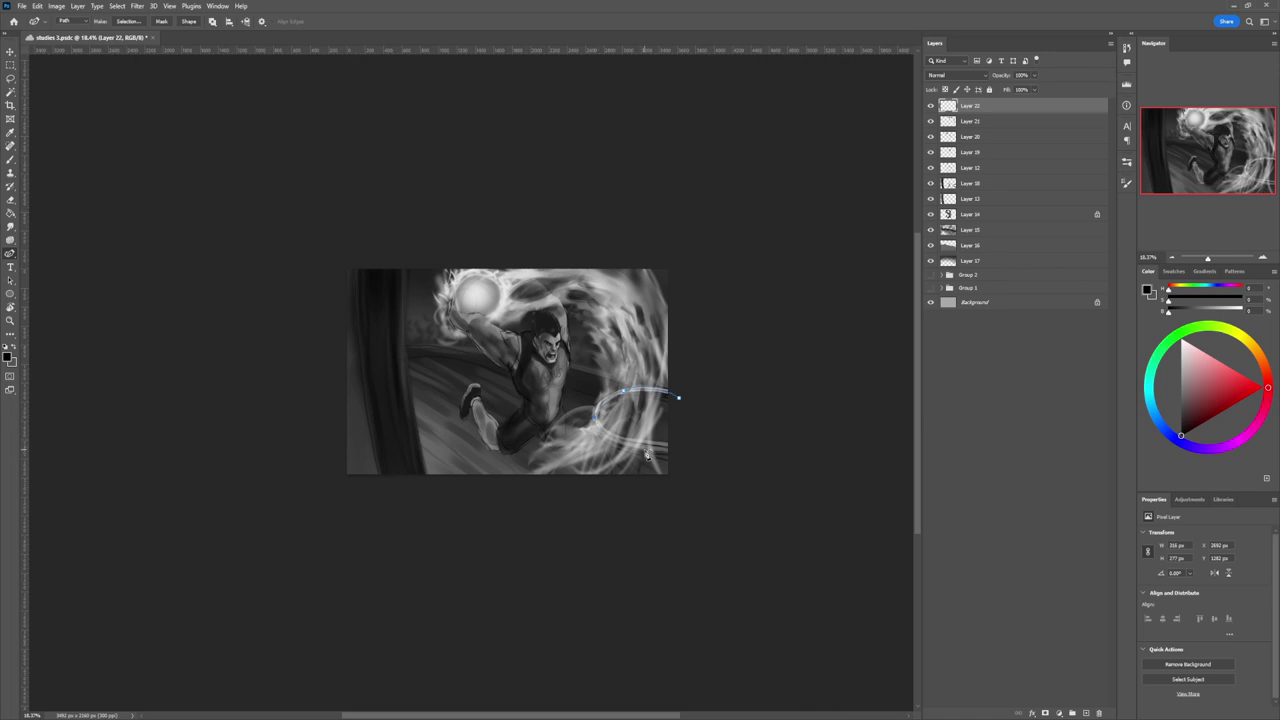
drag(645, 450, 688, 455)
key(ctrl+z)
key(ctrl+z)
key(ctrl+z)
click(608, 398)
click(598, 438)
drag(676, 470, 690, 470)
key(ctrl+z)
key(ctrl+z)
key(ctrl+z)
click(636, 389)
click(621, 434)
drag(672, 443, 683, 443)
drag(621, 434, 601, 407)
mouse_move(661, 450)
mouse_down()
mouse_move(677, 450)
mouse_move(661, 457)
mouse_move(650, 438)
mouse_up()
key(ctrl+z)
key(ctrl+z)
key(ctrl+z)
key(ctrl+z)
key(ctrl+z)
key(ctrl+z)
click(692, 396)
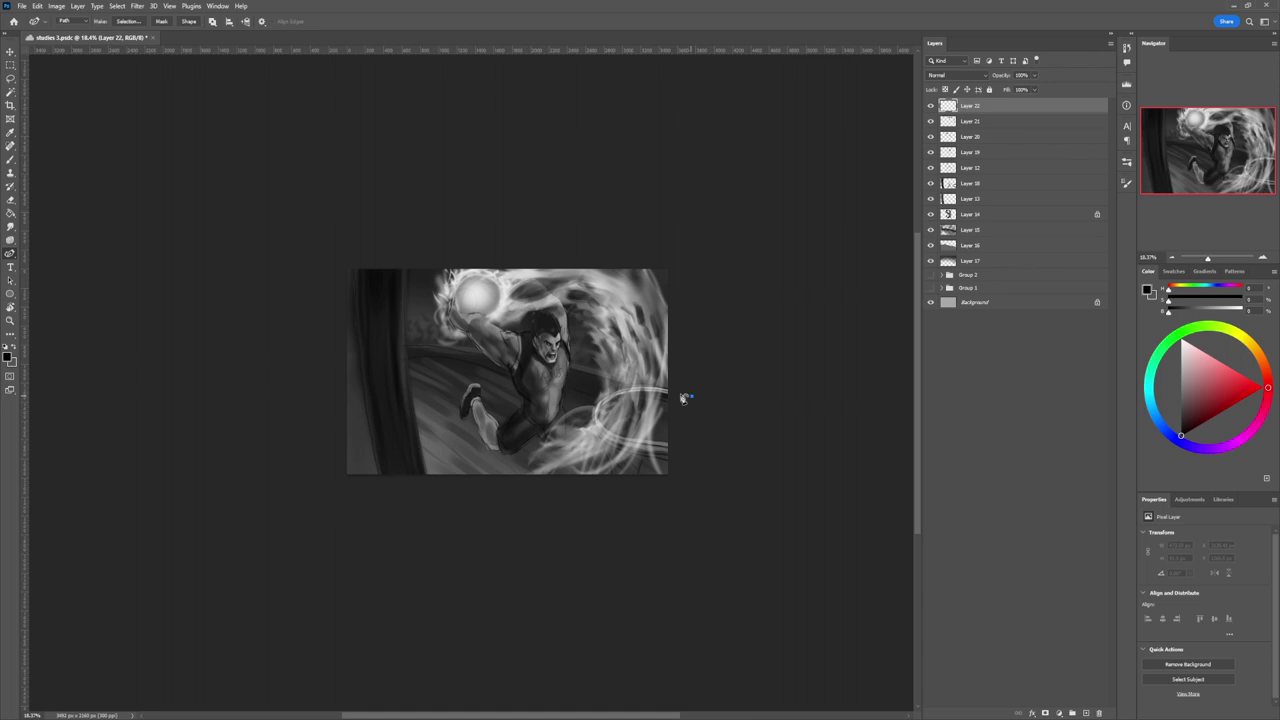
click(598, 408)
click(696, 455)
key(ctrl+z)
key(ctrl+z)
key(ctrl+z)
Trace the hoop's rim with a curved open path that starts and ends beyond the canvas's right edge.
click(680, 398)
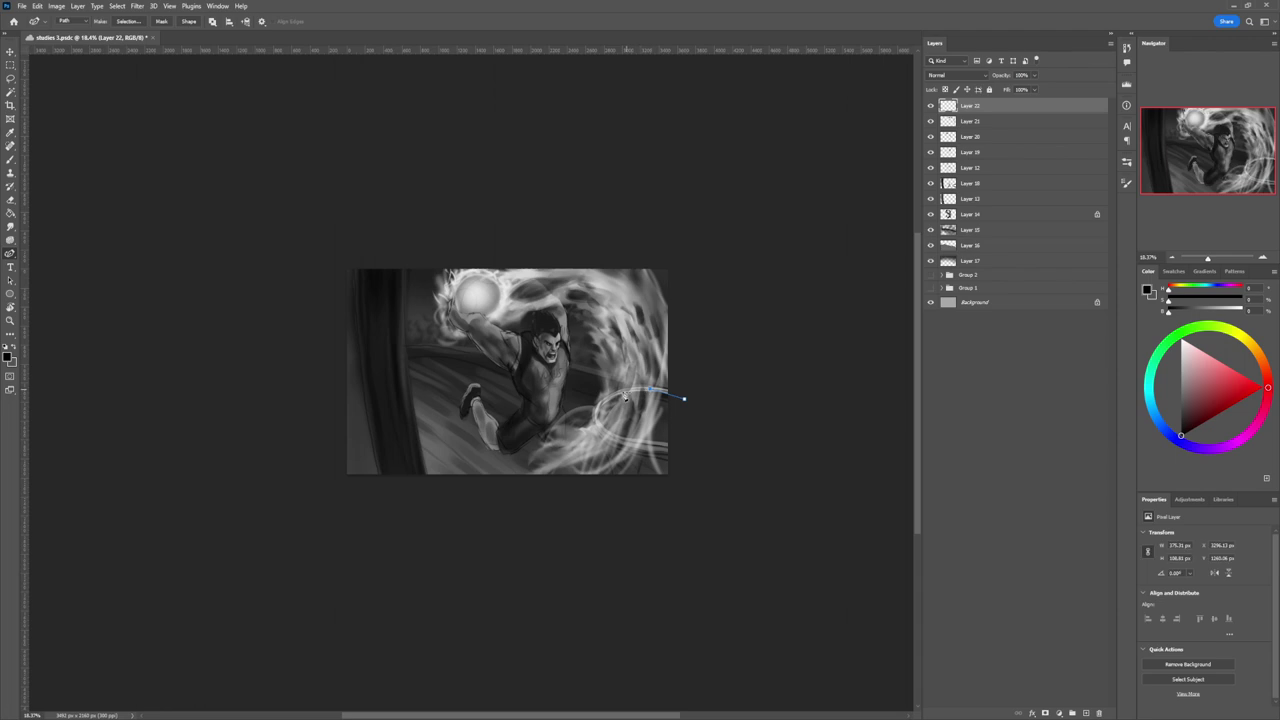
click(611, 447)
click(659, 455)
click(698, 447)
Stroke the hoop path with the black brush and dismiss the path.
key(b)
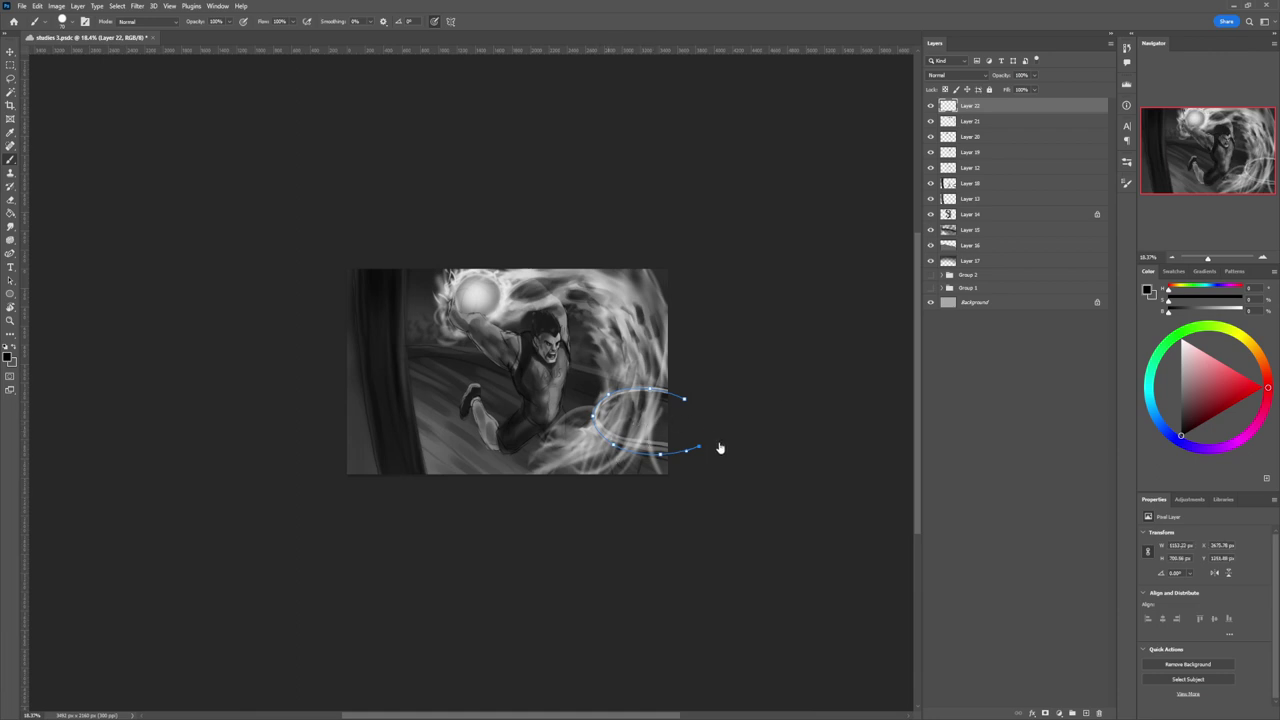
key(p)
key(i)
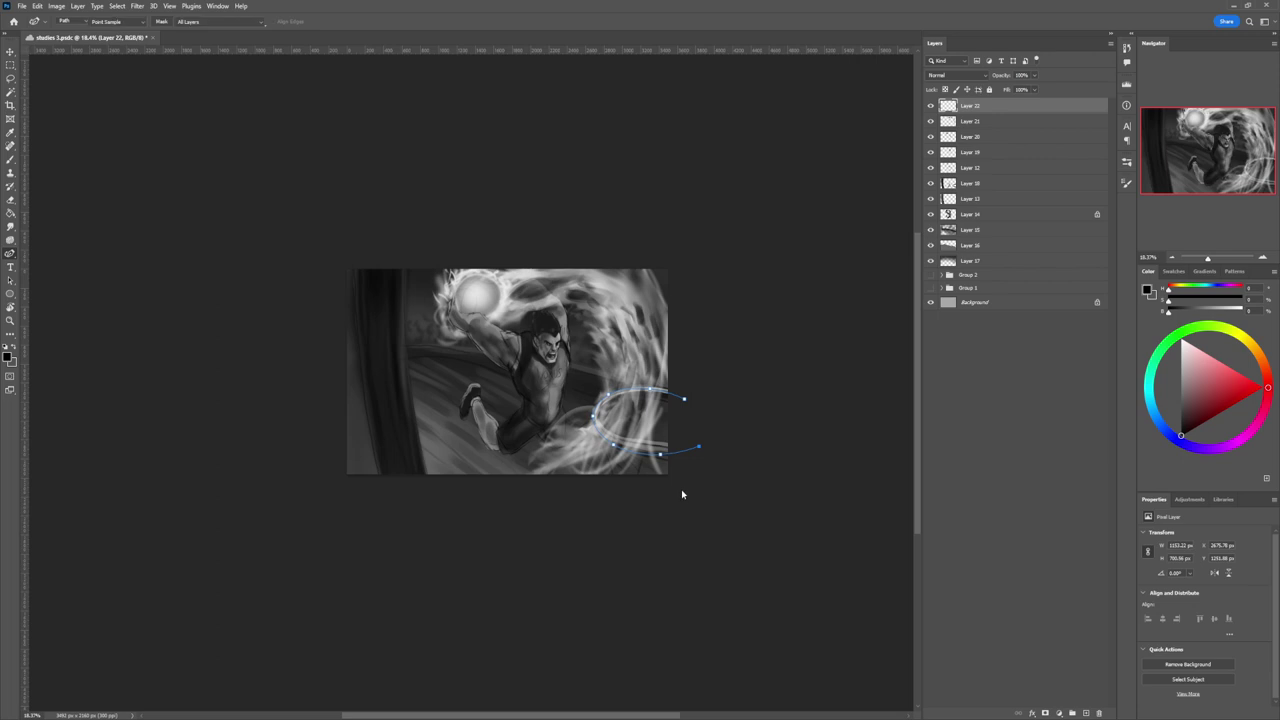
click(607, 497)
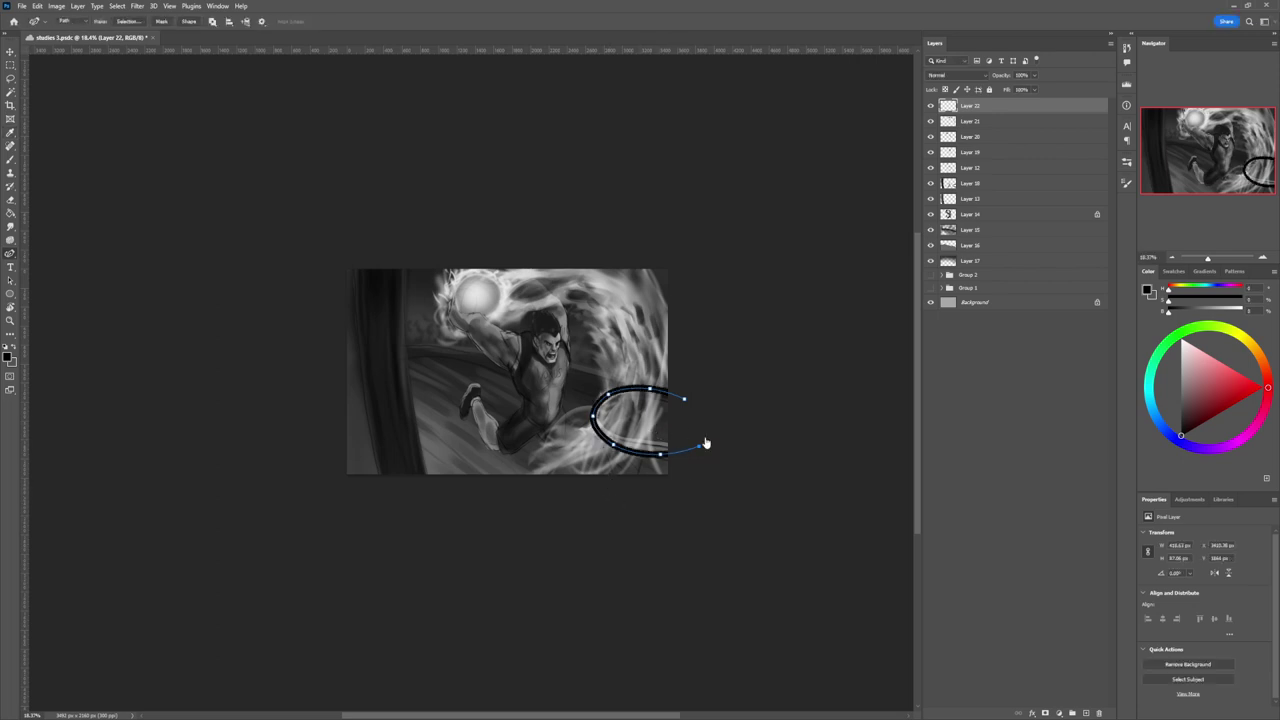
key(Escape)
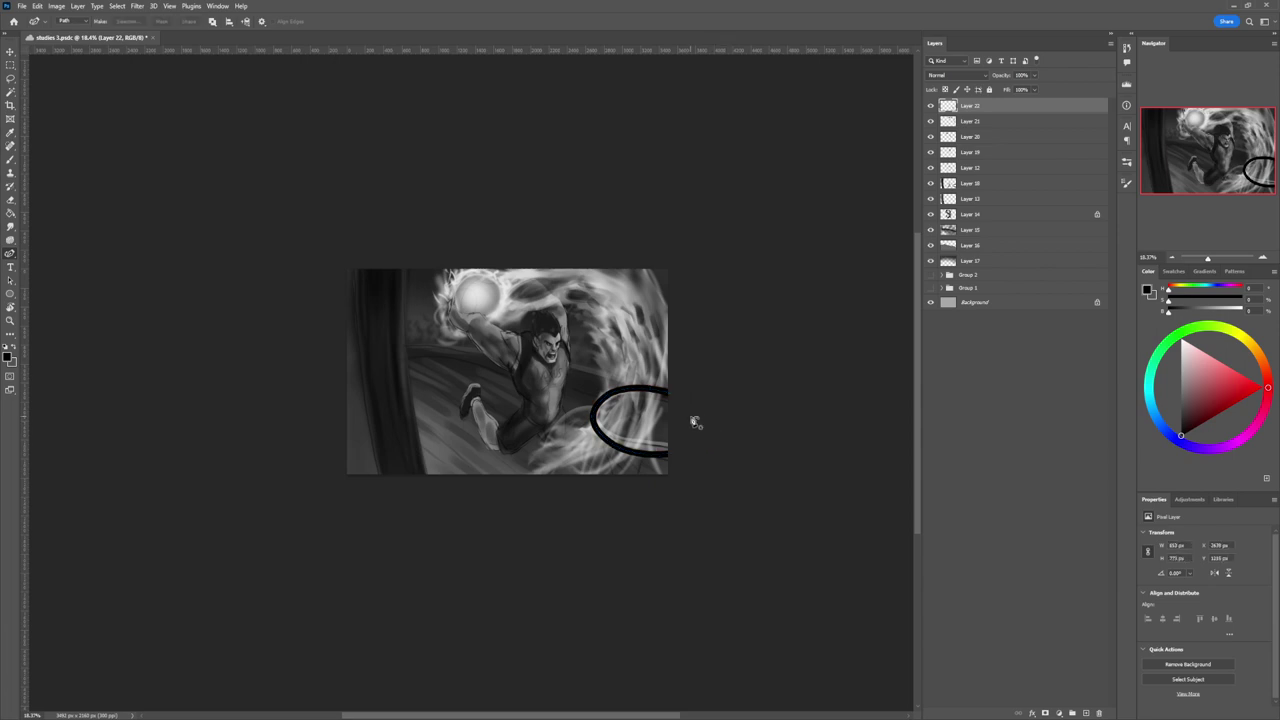
Lock the hoop layer's transparent pixels and paint a thin light grey highlight along the black rim.
key(l)
key(b)
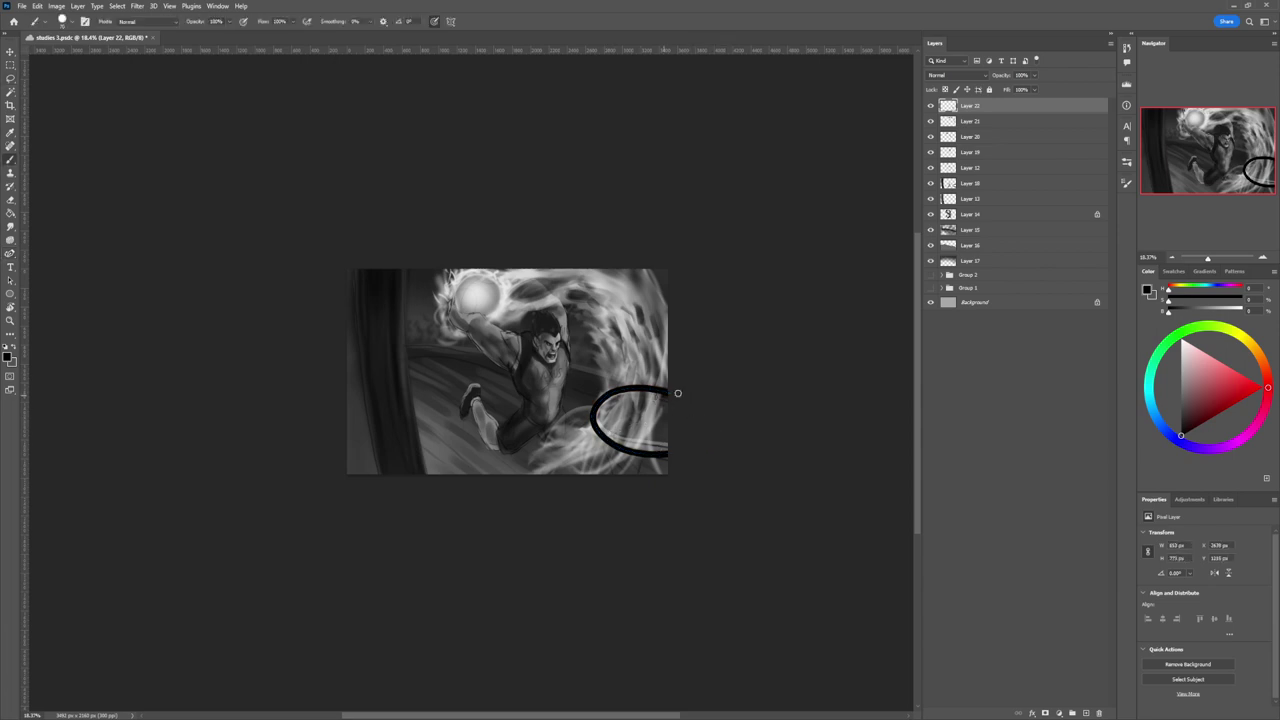
click(945, 89)
click(1181, 381)
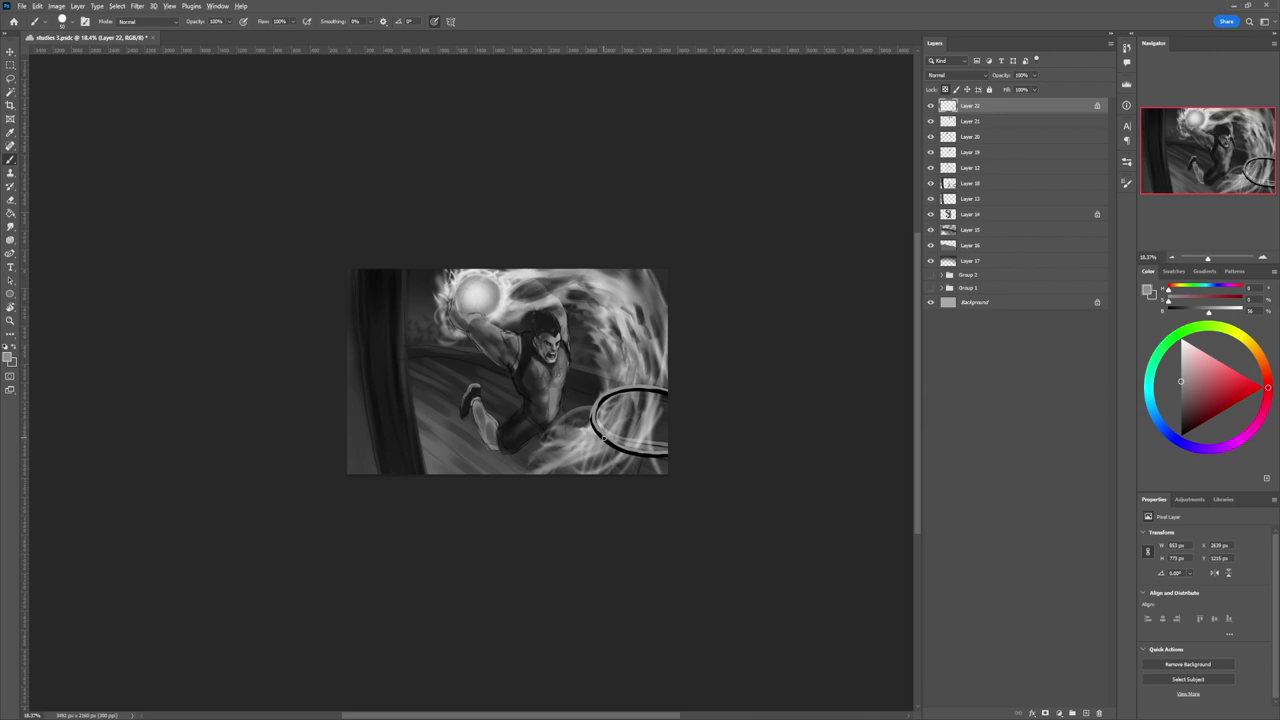
alt+click(605, 440)
alt+click(600, 398)
key(z)
drag(595, 437, 573, 438)
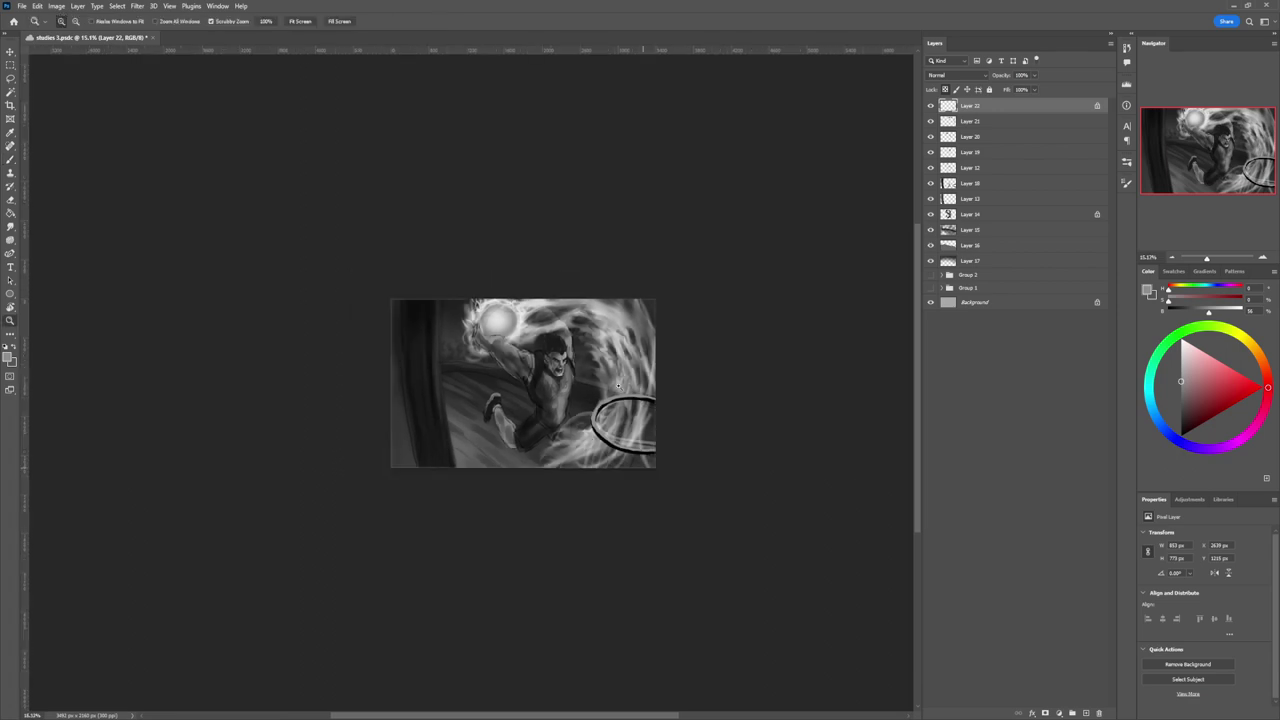
Flatten the hoop vertically with Free Transform so its rim fits the scene's perspective, keeping it at the canvas's right edge.
drag(620, 505, 675, 435)
key(ctrl+t)
key(Return)
key(z)
key(ctrl+t)
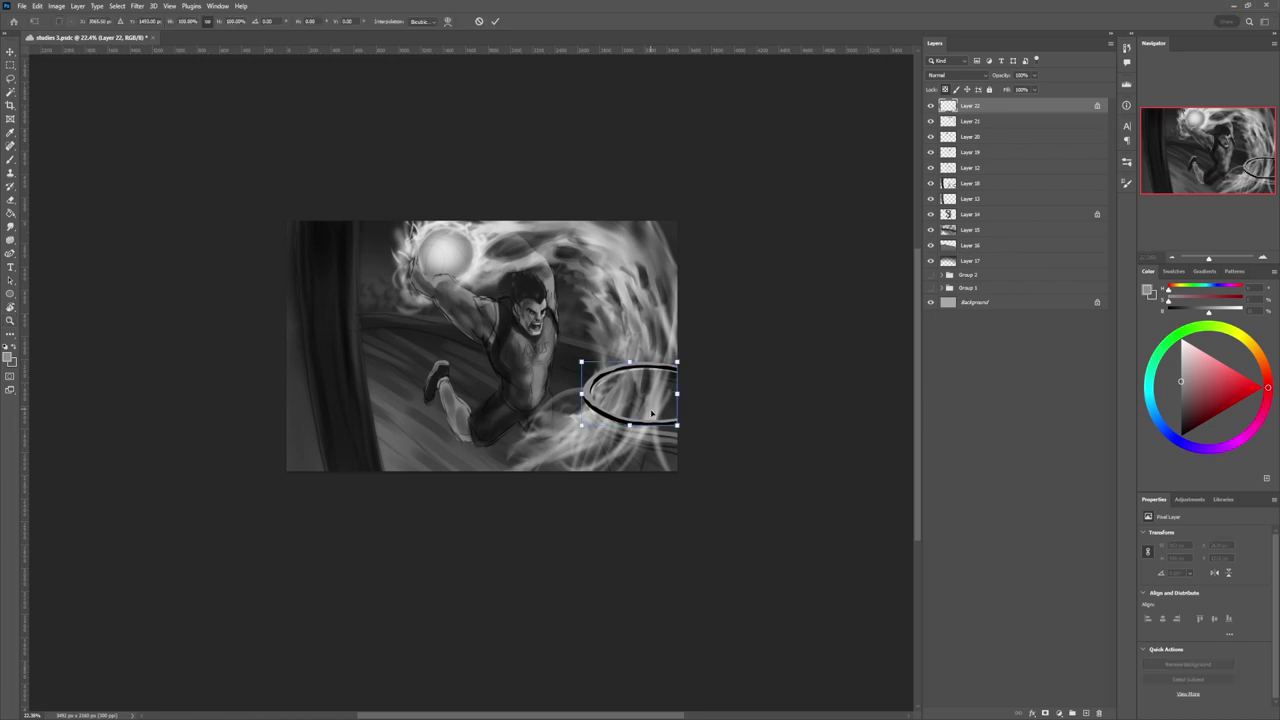
key(Return)
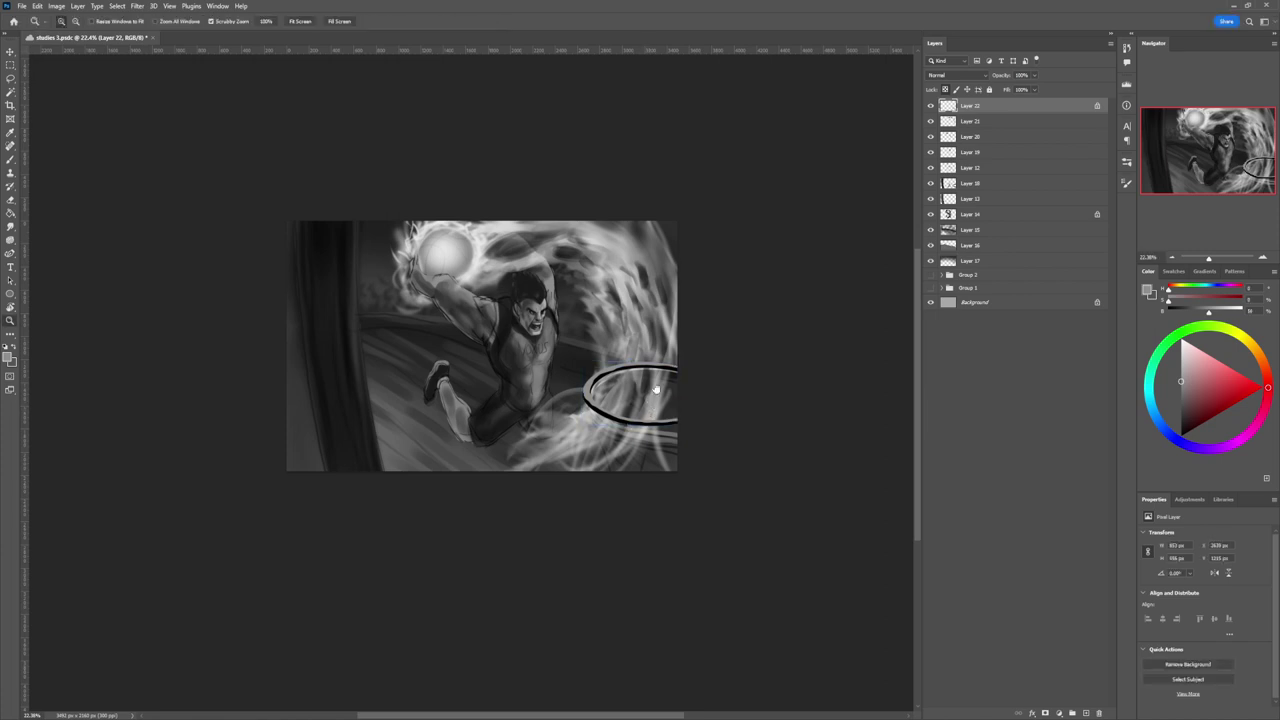
Unlock the hoop layer's transparent pixels and thicken the near side of the rim with black brush strokes.
key(b)
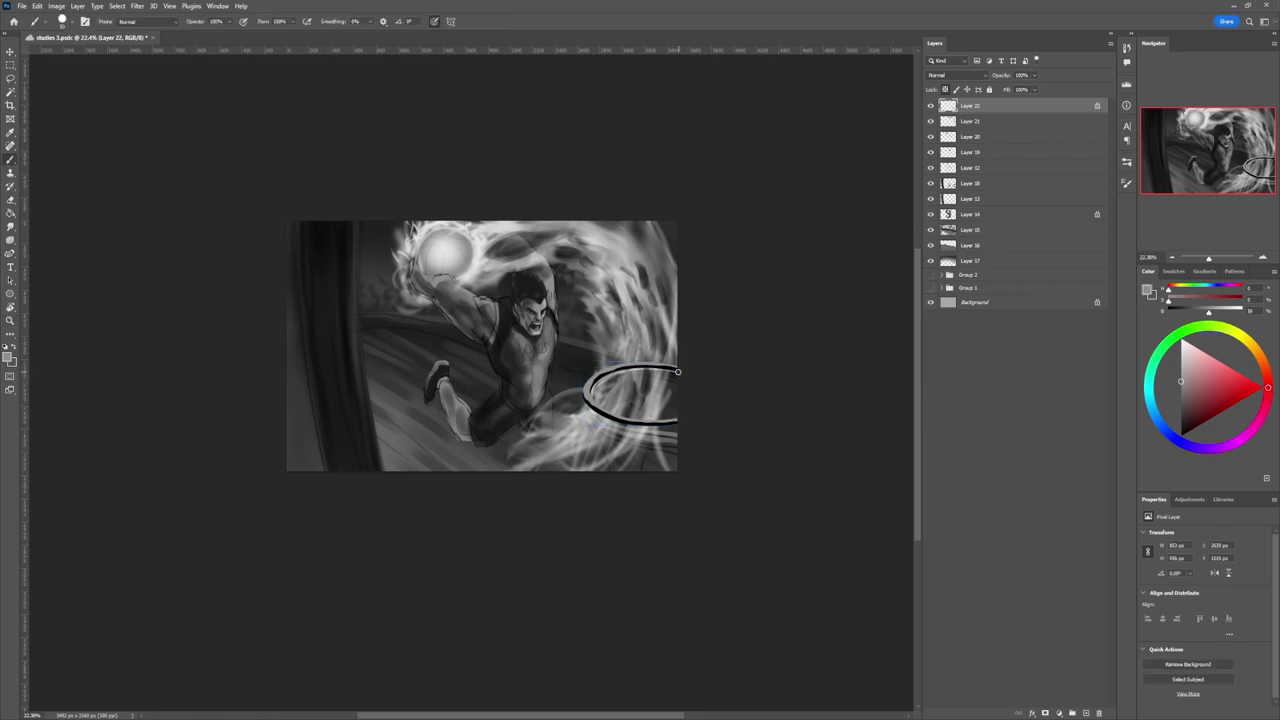
key(d)
mouse_move(597, 413)
mouse_down()
mouse_move(689, 422)
mouse_move(639, 428)
mouse_up()
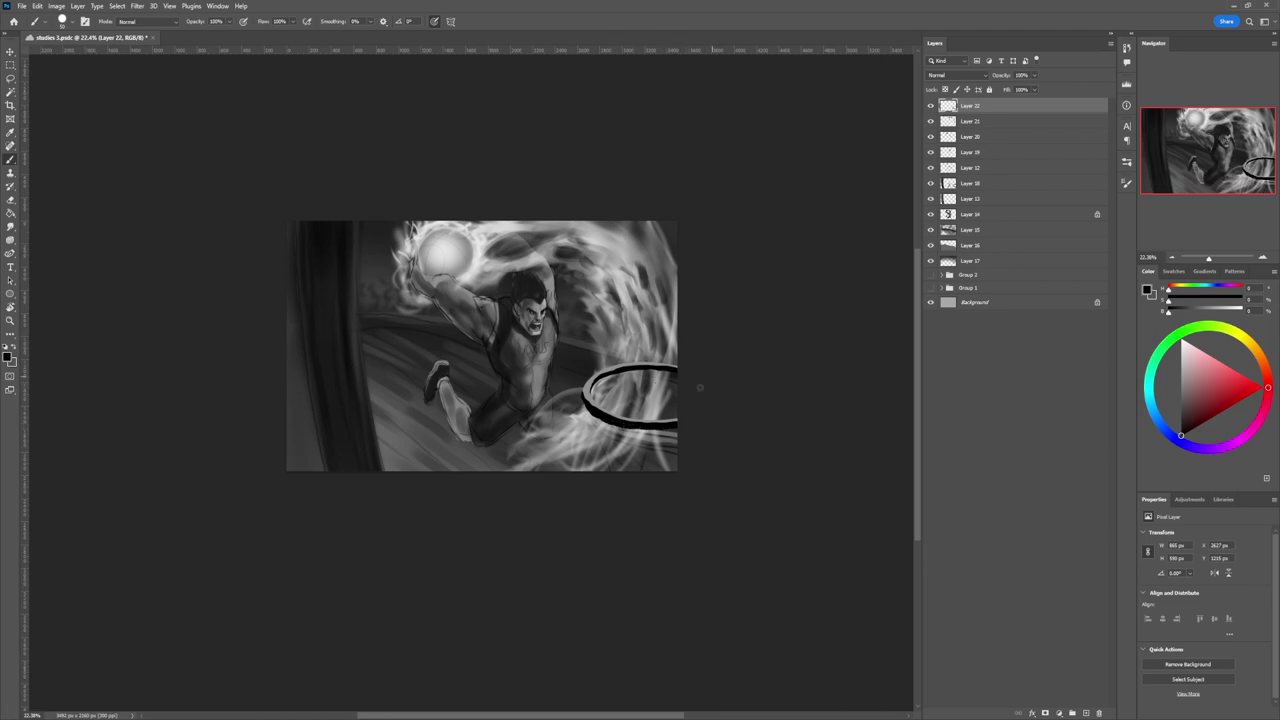
drag(620, 426, 693, 423)
Lasso a selection around the player's jersey, from the shoulders down to the waist.
key(z)
alt+click(556, 458)
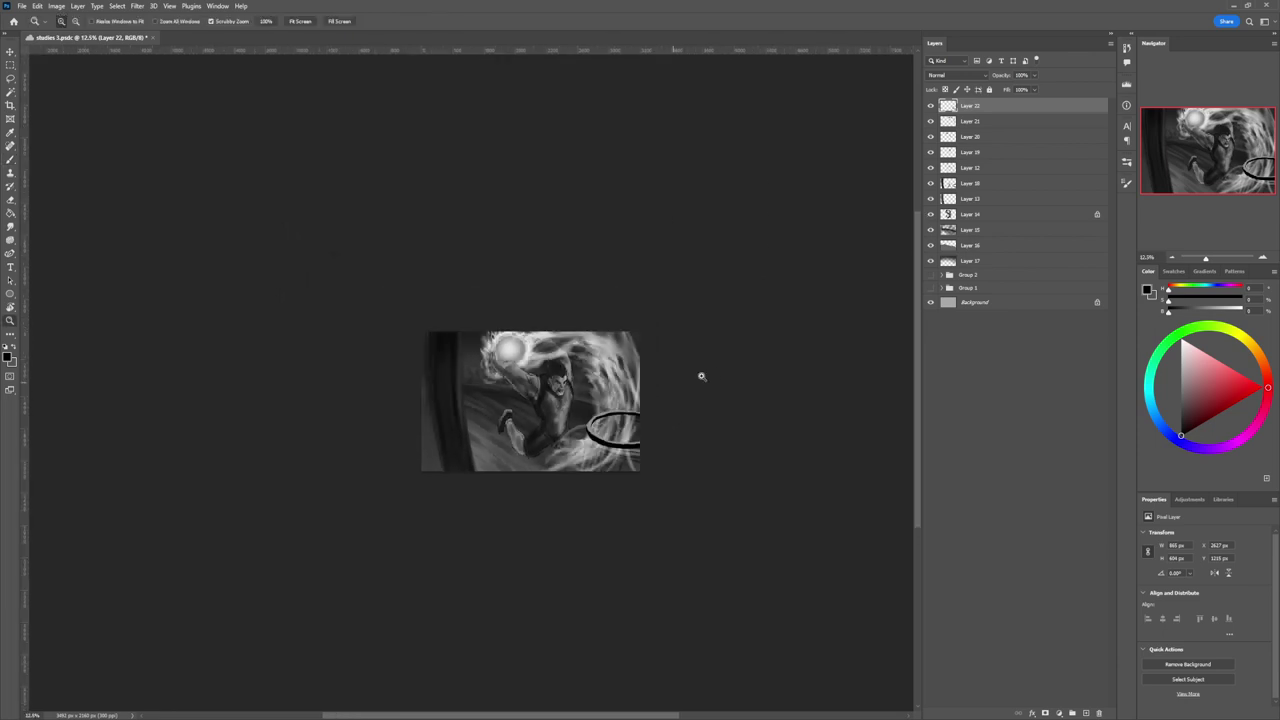
click(580, 368)
click(563, 430)
key(l)
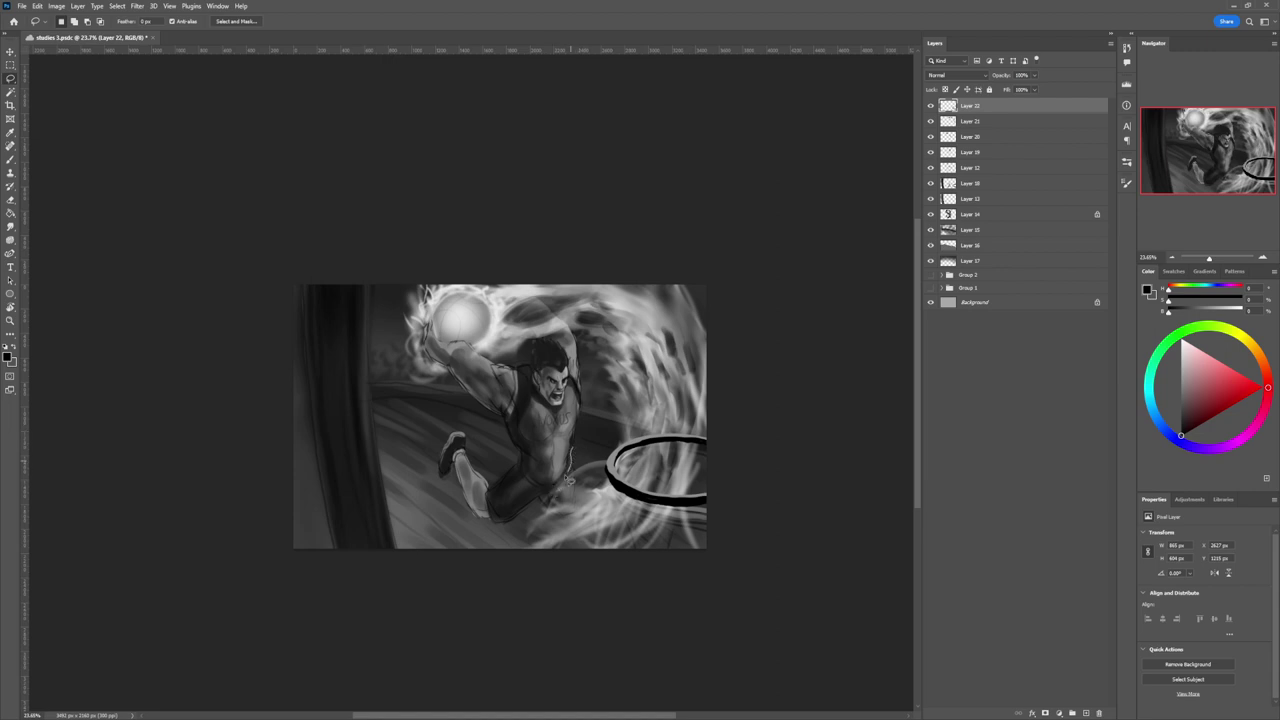
mouse_move(557, 492)
mouse_down()
mouse_move(528, 479)
mouse_move(508, 425)
mouse_move(519, 372)
mouse_move(537, 369)
mouse_move(558, 412)
mouse_move(576, 384)
mouse_move(586, 418)
mouse_move(575, 462)
mouse_up()
key(b)
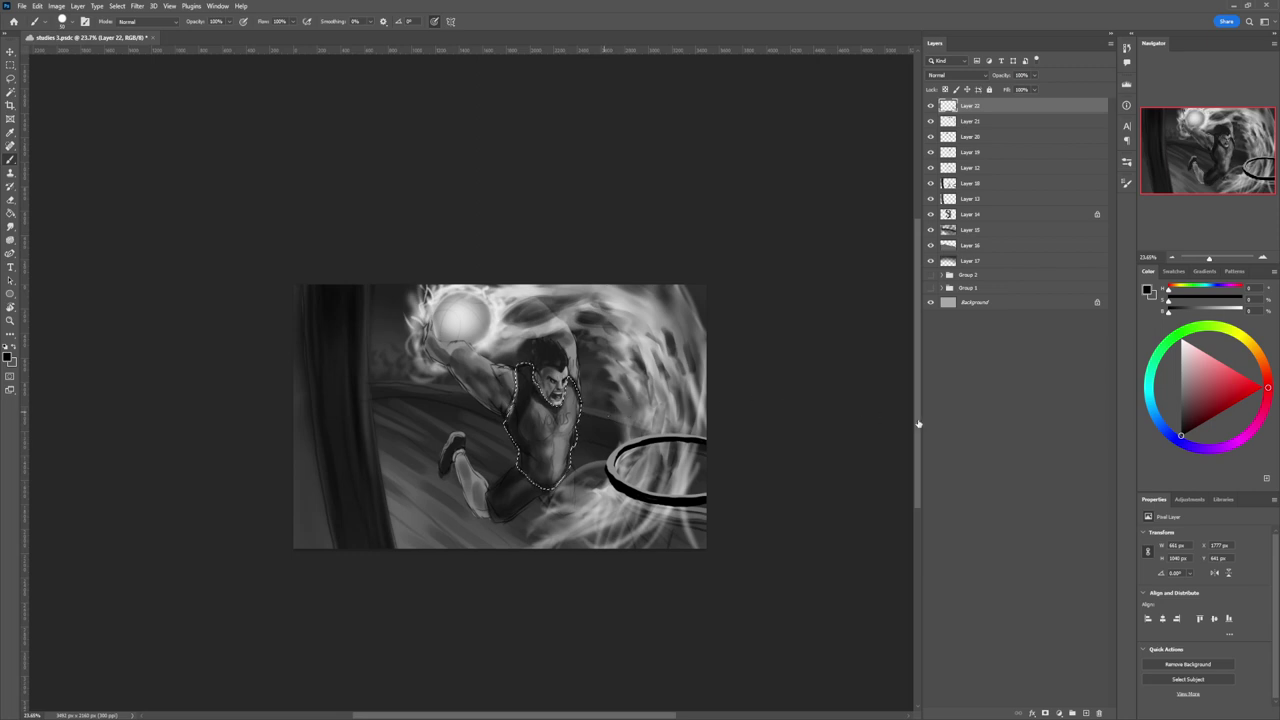
Paint a soft light grey highlight on Layer 21 along the side of the jersey facing the hoop.
click(1181, 368)
click(1181, 355)
click(971, 124)
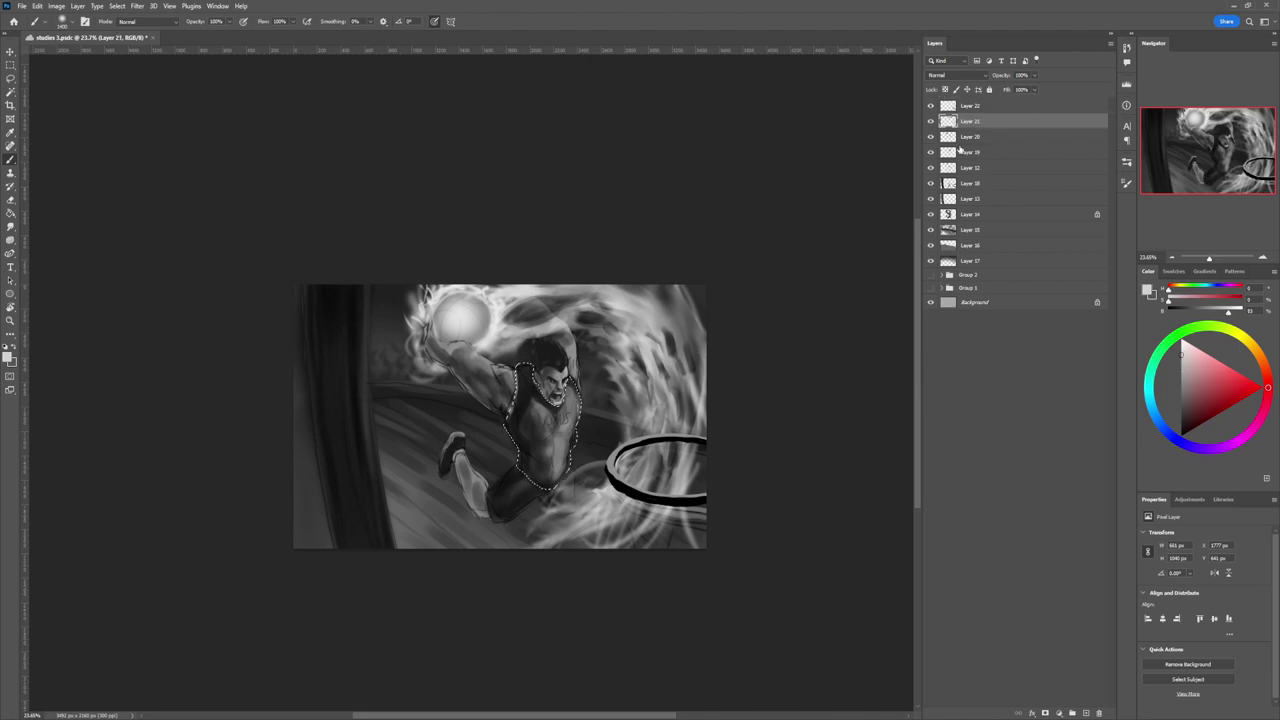
drag(600, 424, 584, 390)
key(bracketleft)
key(bracketleft)
key(bracketleft)
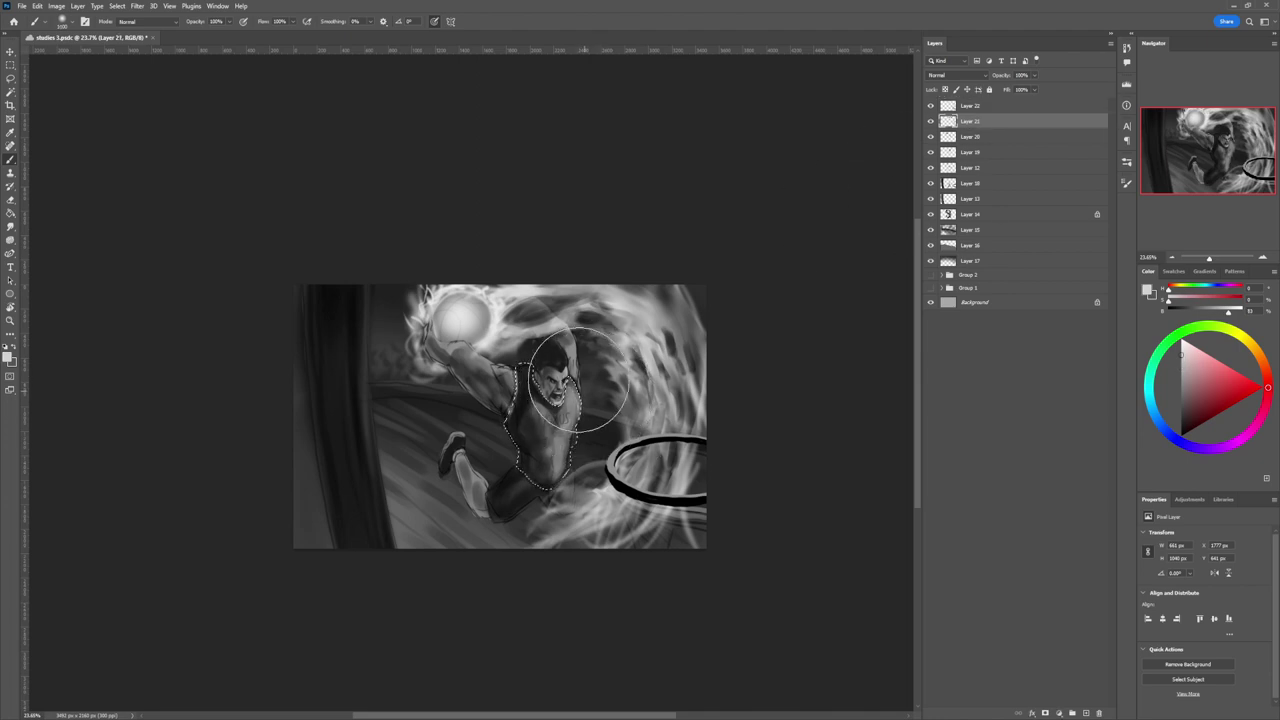
key(bracketleft)
key(bracketleft)
key(bracketleft)
key(bracketleft)
key(bracketleft)
key(bracketleft)
key(bracketleft)
key(bracketleft)
key(bracketleft)
key(bracketleft)
key(bracketleft)
key(bracketleft)
key(bracketleft)
key(bracketleft)
key(bracketleft)
key(bracketleft)
key(bracketleft)
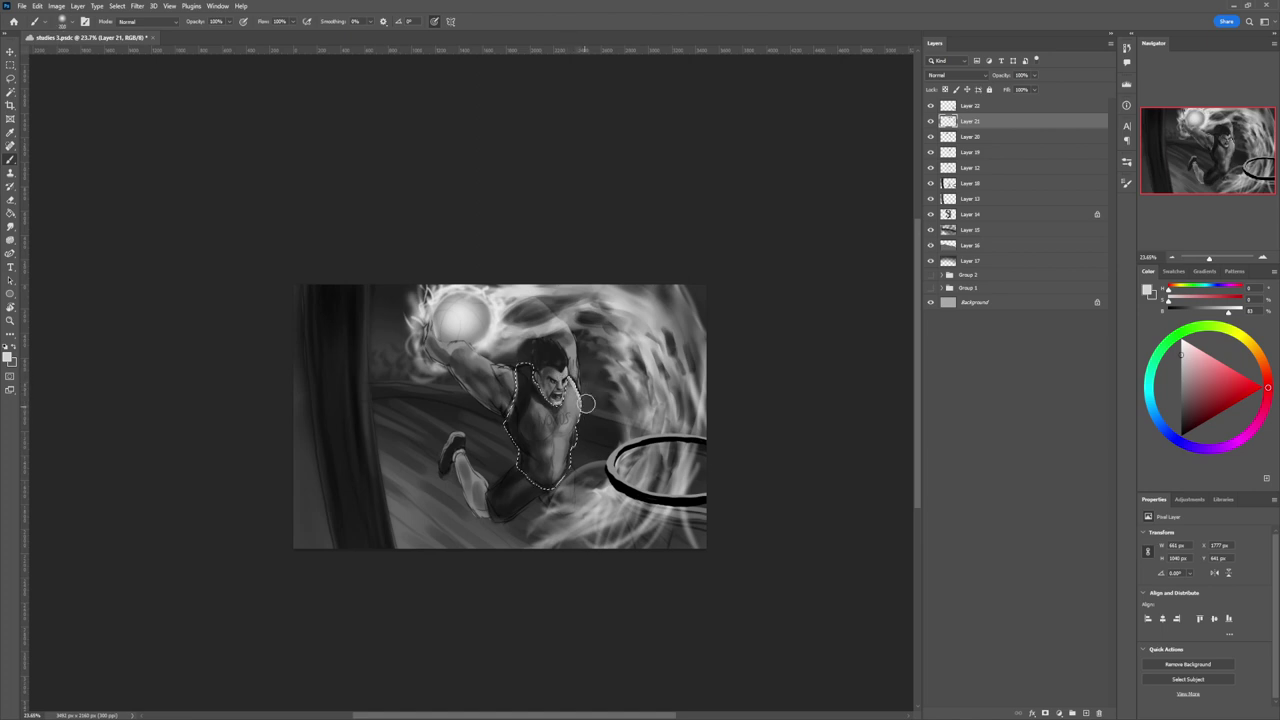
key(bracketright)
key(bracketright)
key(bracketright)
mouse_move(567, 432)
mouse_down()
mouse_move(580, 418)
mouse_move(558, 458)
mouse_up()
key(bracketright)
key(bracketright)
key(bracketright)
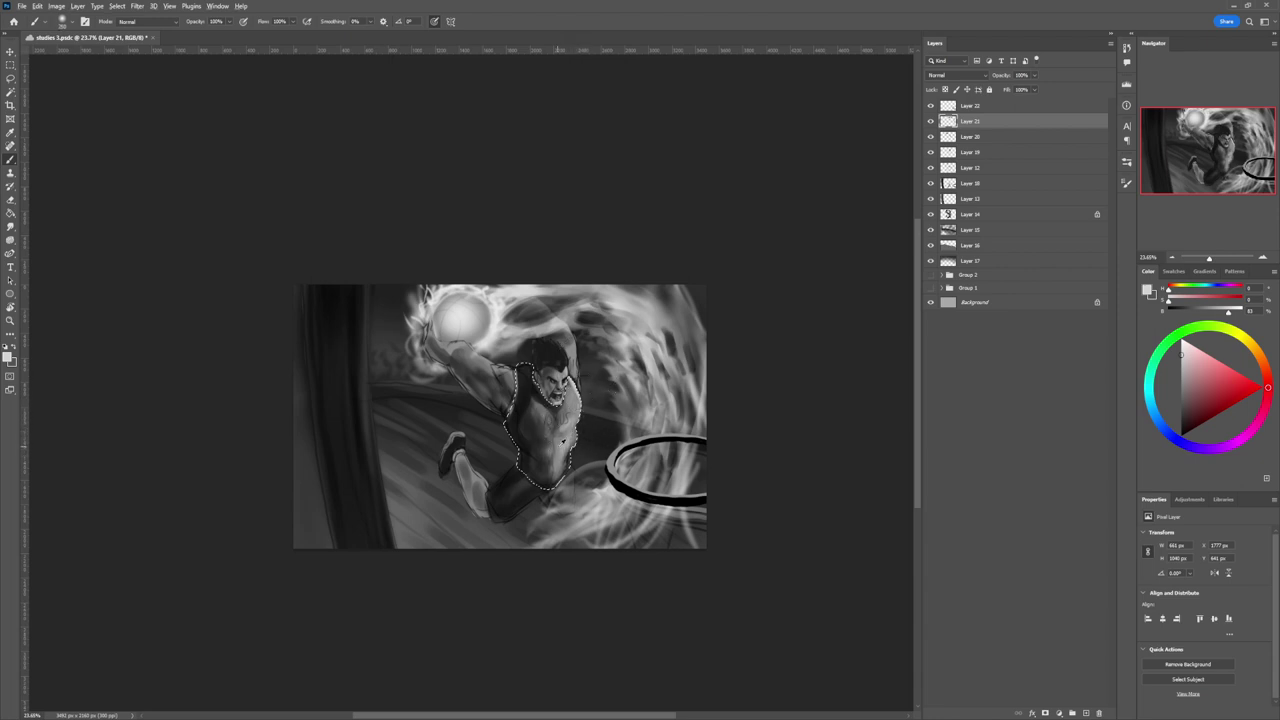
Shade the jersey's middle and its side away from the hoop with grey tones sampled from the torso.
alt+click(552, 445)
drag(532, 425, 546, 440)
alt+click(531, 447)
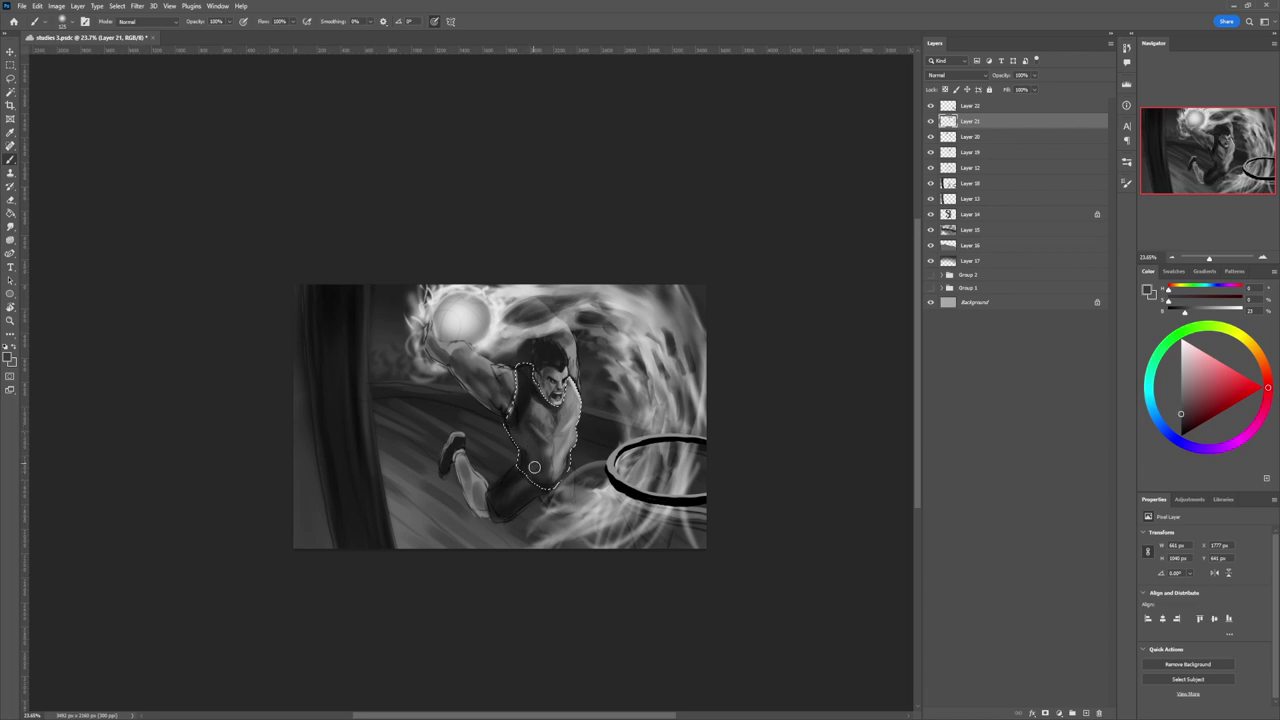
key([)
key([)
key([)
key([)
key([)
key([)
Blend the lower jersey with sampled mid and dark greys to smooth the abdomen into cloth folds.
alt+click(556, 443)
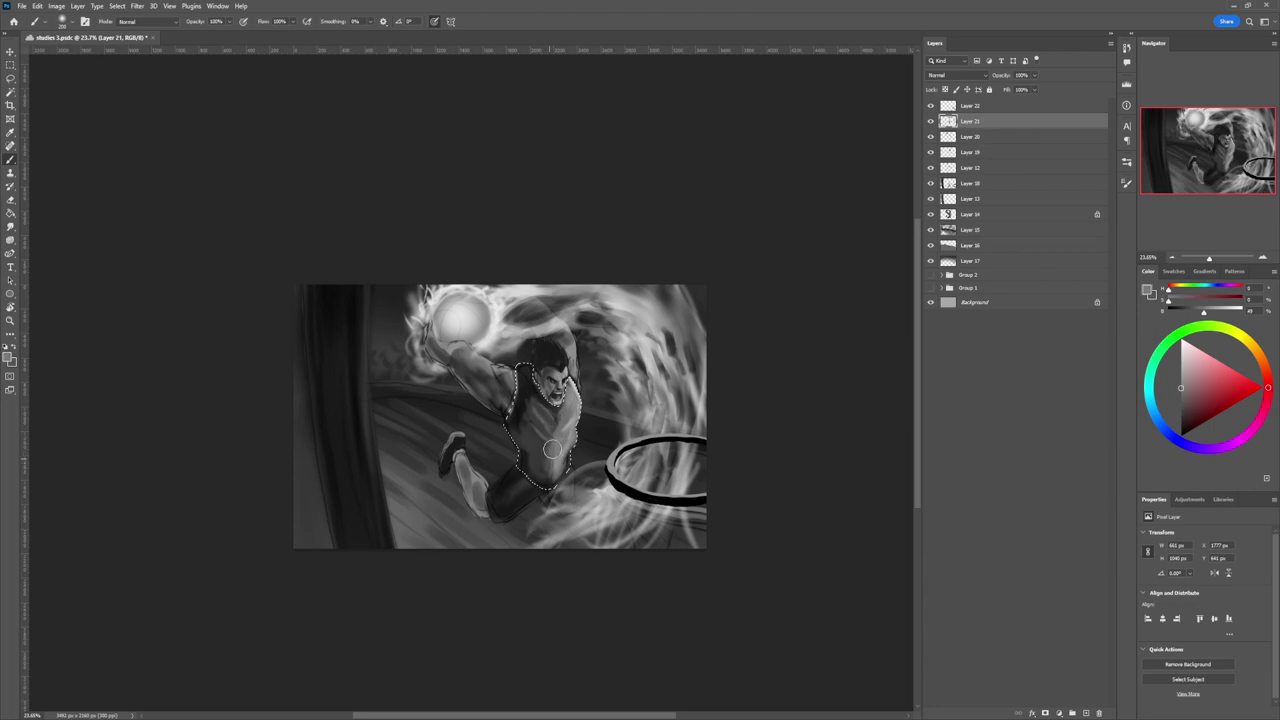
alt+click(550, 449)
key(bracketright)
key(bracketright)
key(bracketright)
alt+click(559, 443)
alt+click(540, 445)
drag(545, 461, 552, 468)
alt+click(539, 470)
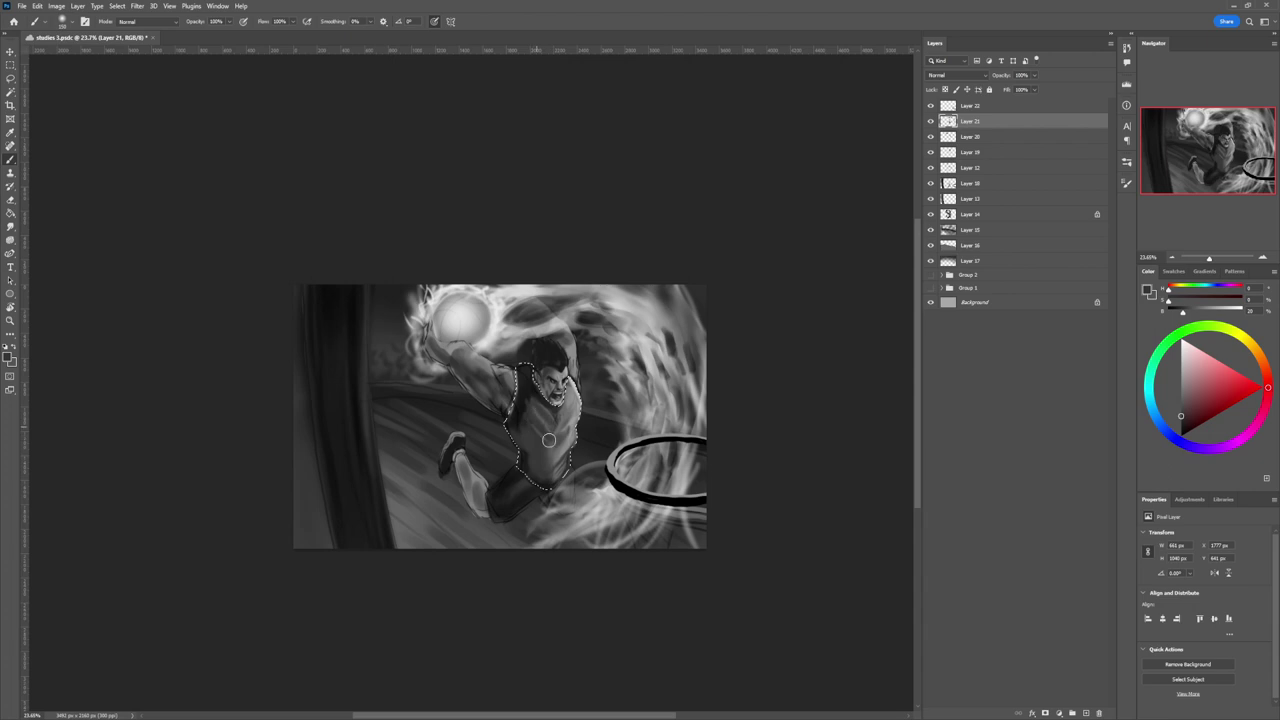
Even out the jersey's chest with sampled mid greys.
alt+click(546, 424)
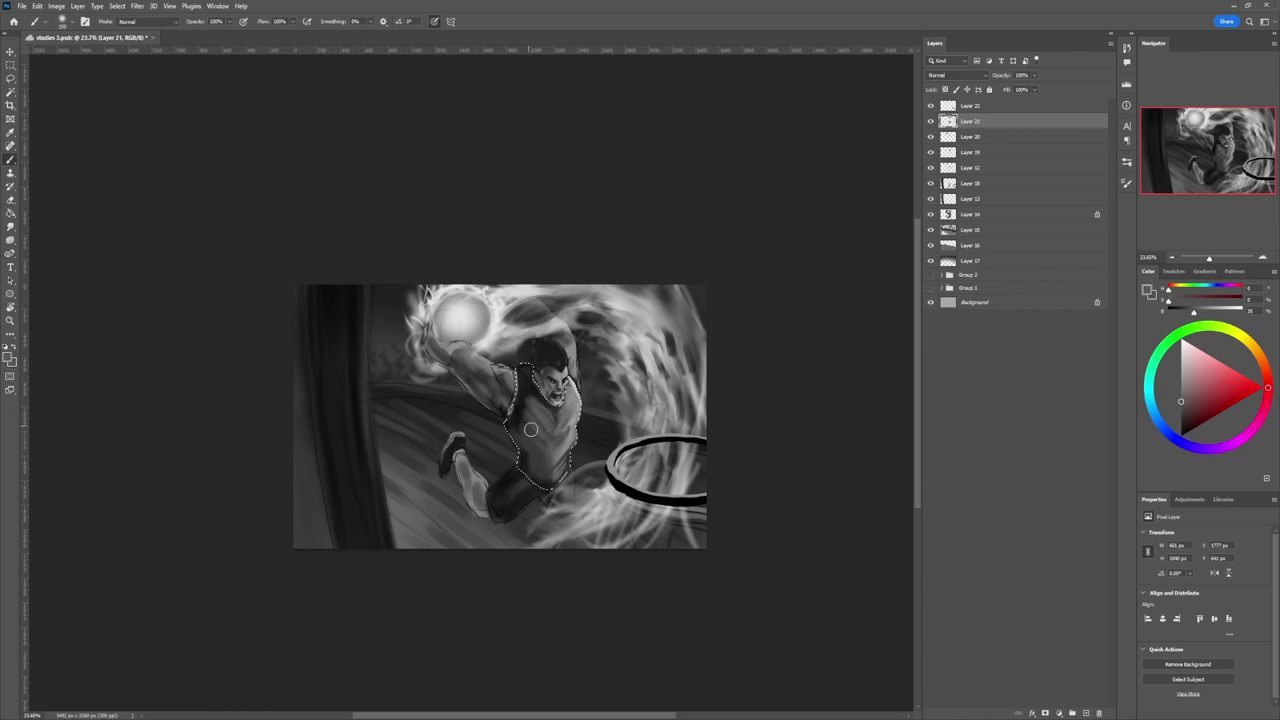
alt+click(550, 440)
alt+click(571, 428)
alt+click(546, 415)
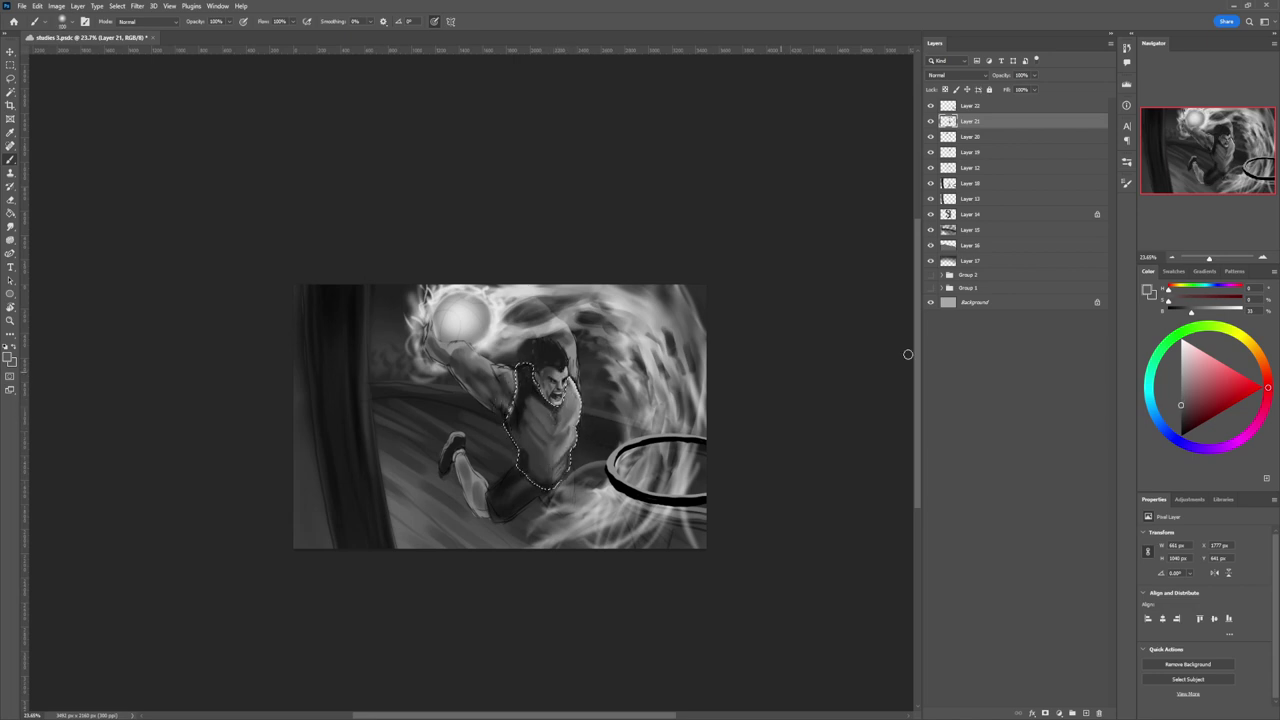
Paint thin light grey trim lines along the jersey's neckline, shoulder and side seam with a smaller, harder brush.
alt+click(521, 378)
key(.)
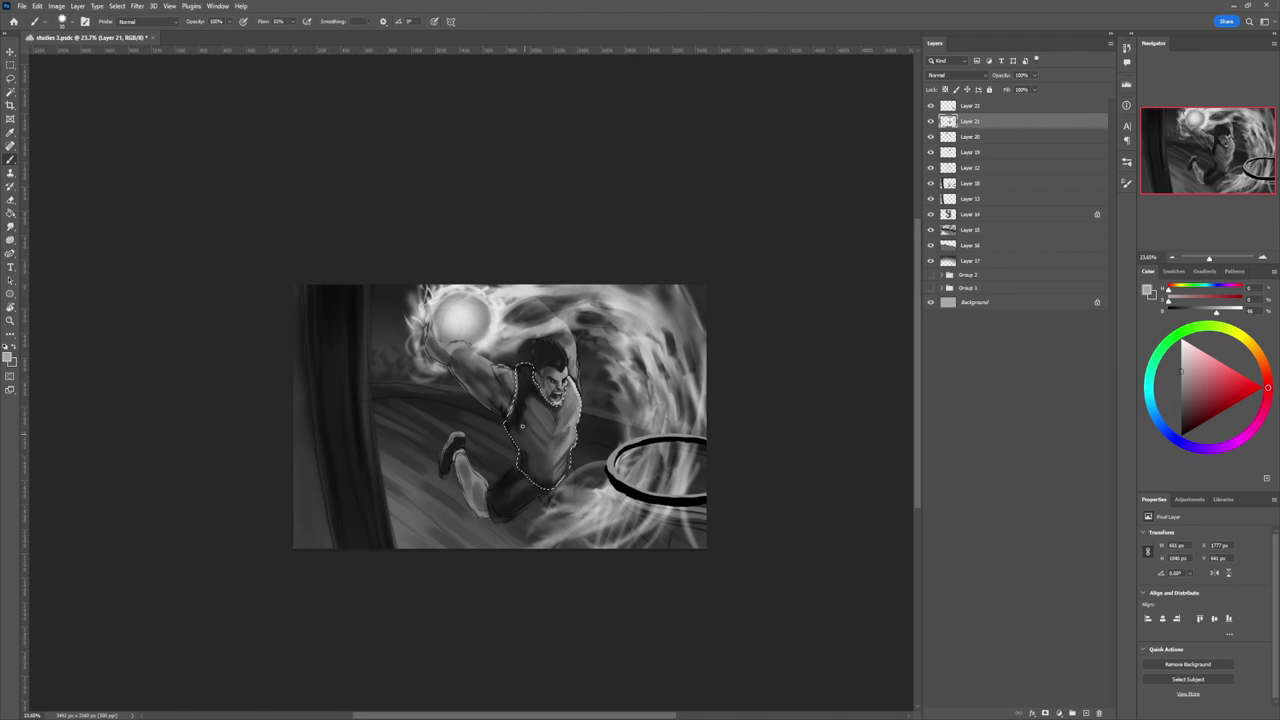
key(bracketleft)
drag(545, 400, 555, 420)
drag(525, 398, 522, 432)
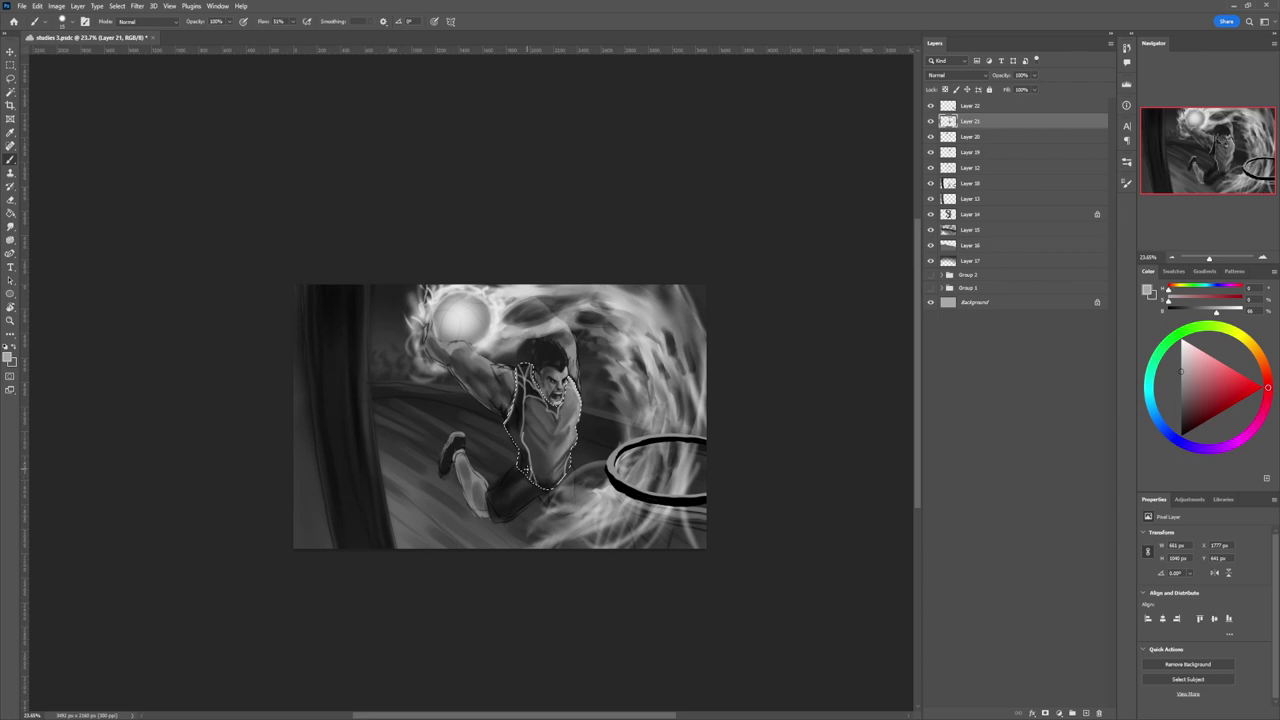
Darken the jersey's side panel and lower folds with near-black strokes inside the selection.
alt+click(526, 469)
key(l)
key(b)
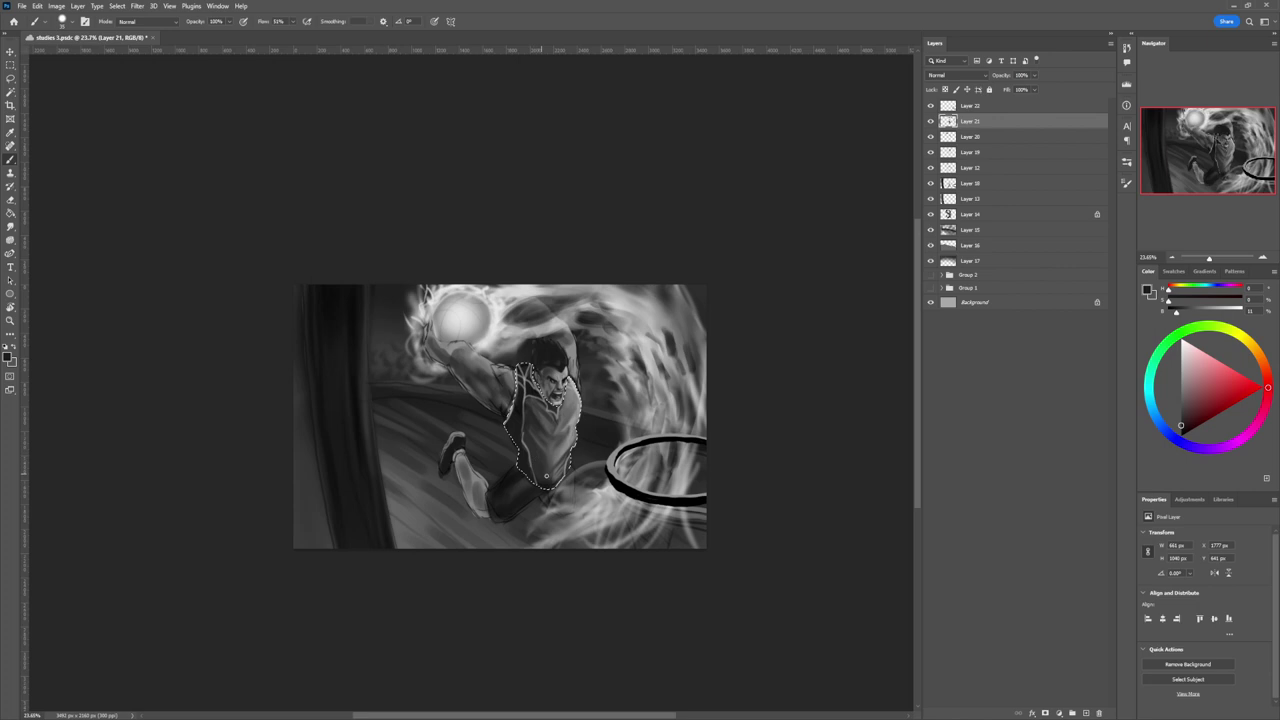
click(1180, 429)
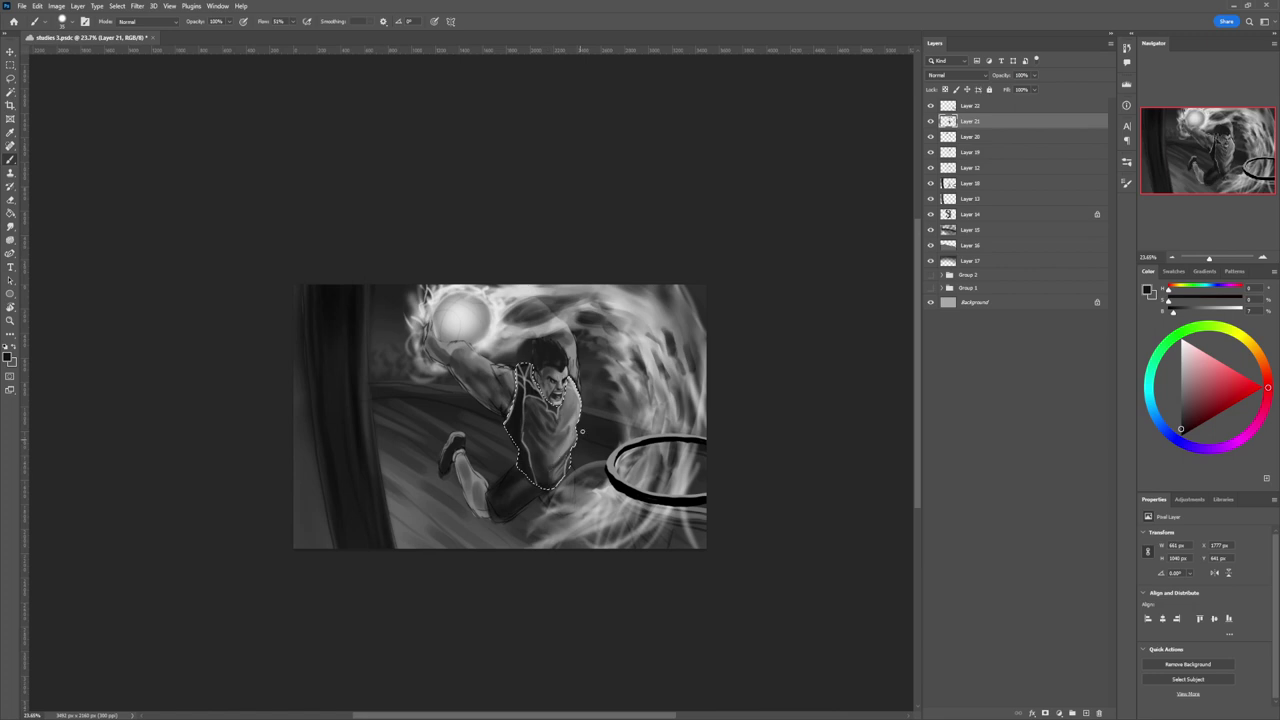
Touch up the jersey's shading and trim near the chest and hoop-facing edge with sampled greys.
alt+click(572, 424)
alt+click(530, 398)
alt+click(578, 390)
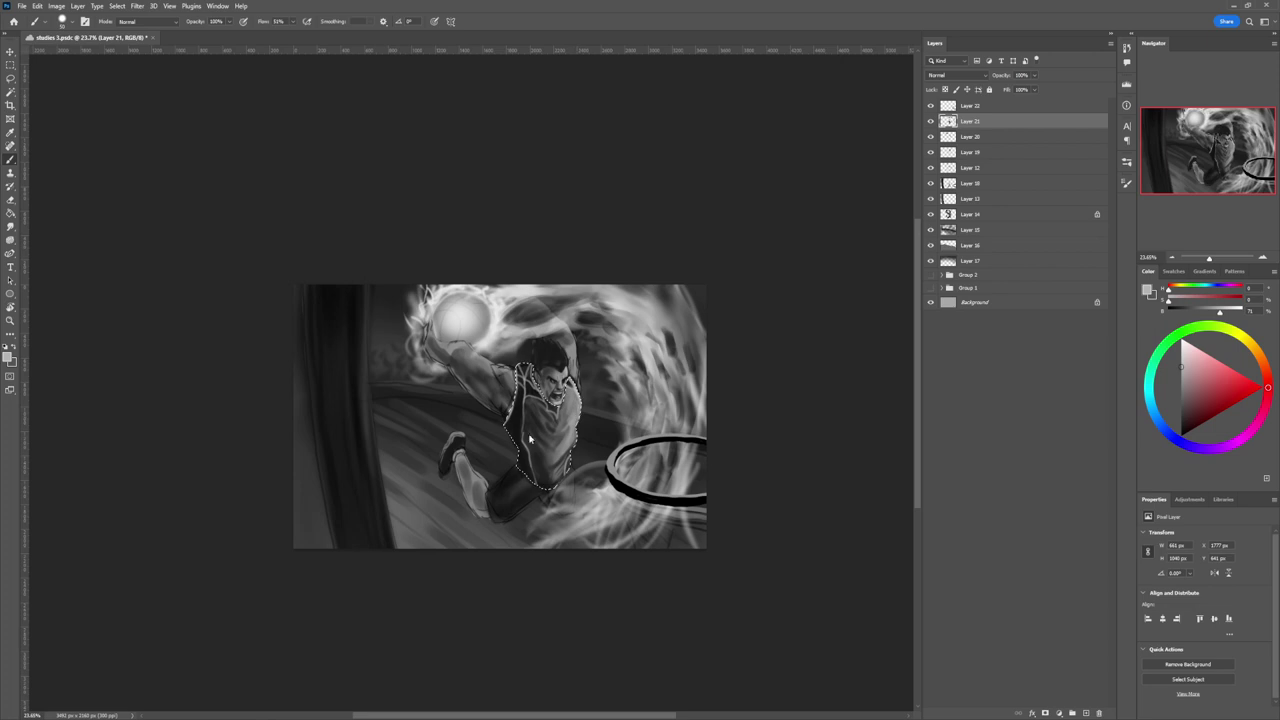
Deselect the jersey and darken the player's hair with near-black brush strokes.
key(z)
drag(555, 452, 521, 452)
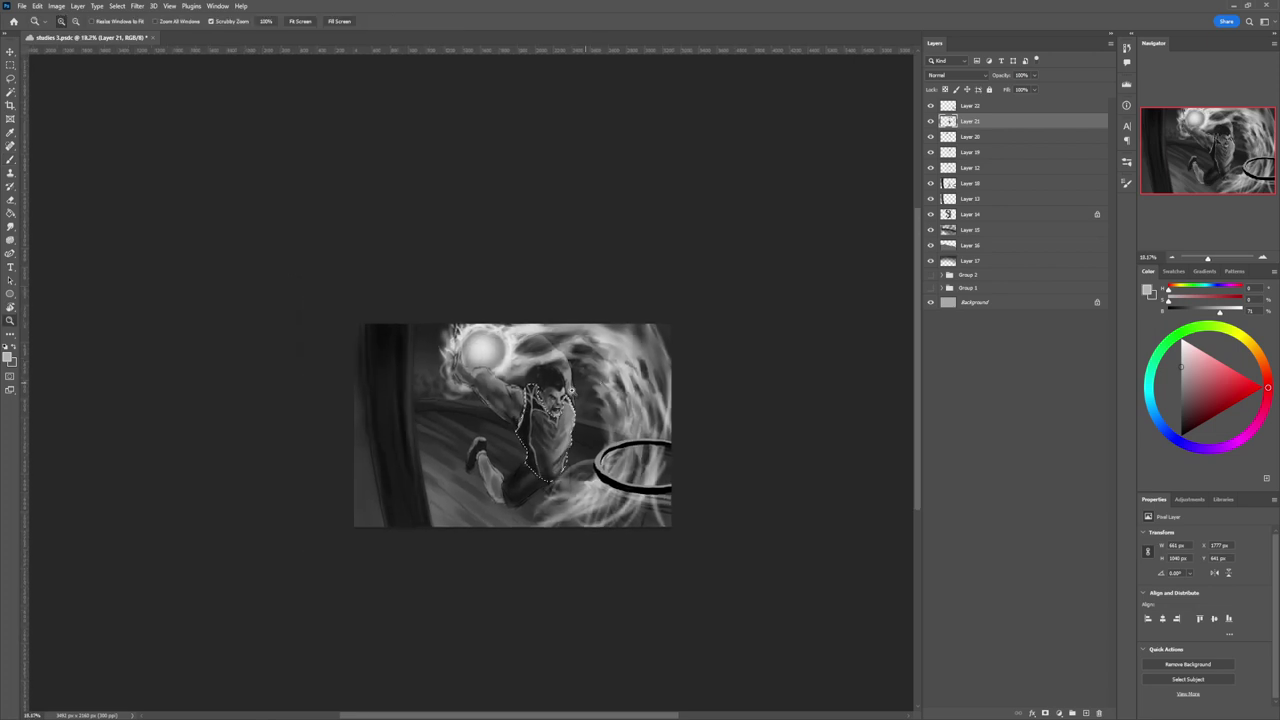
drag(565, 402, 588, 404)
key(b)
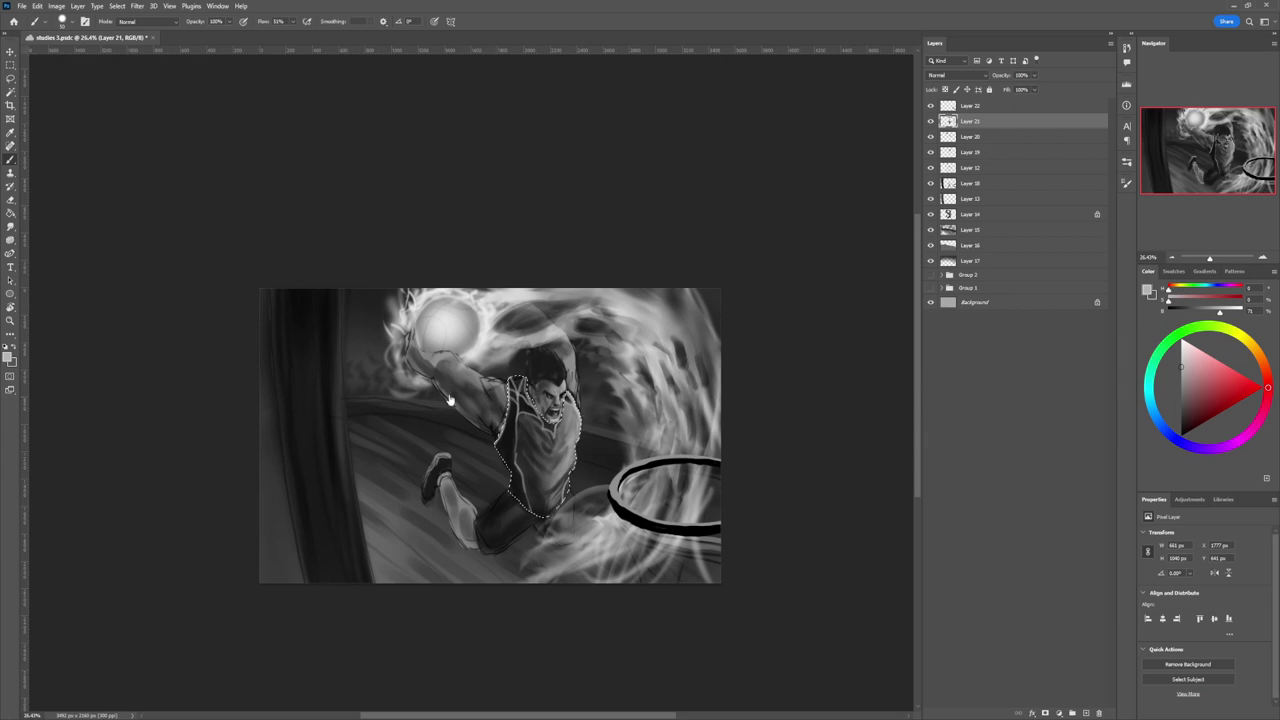
key(l)
key(ctrl+d)
drag(1197, 414, 1181, 429)
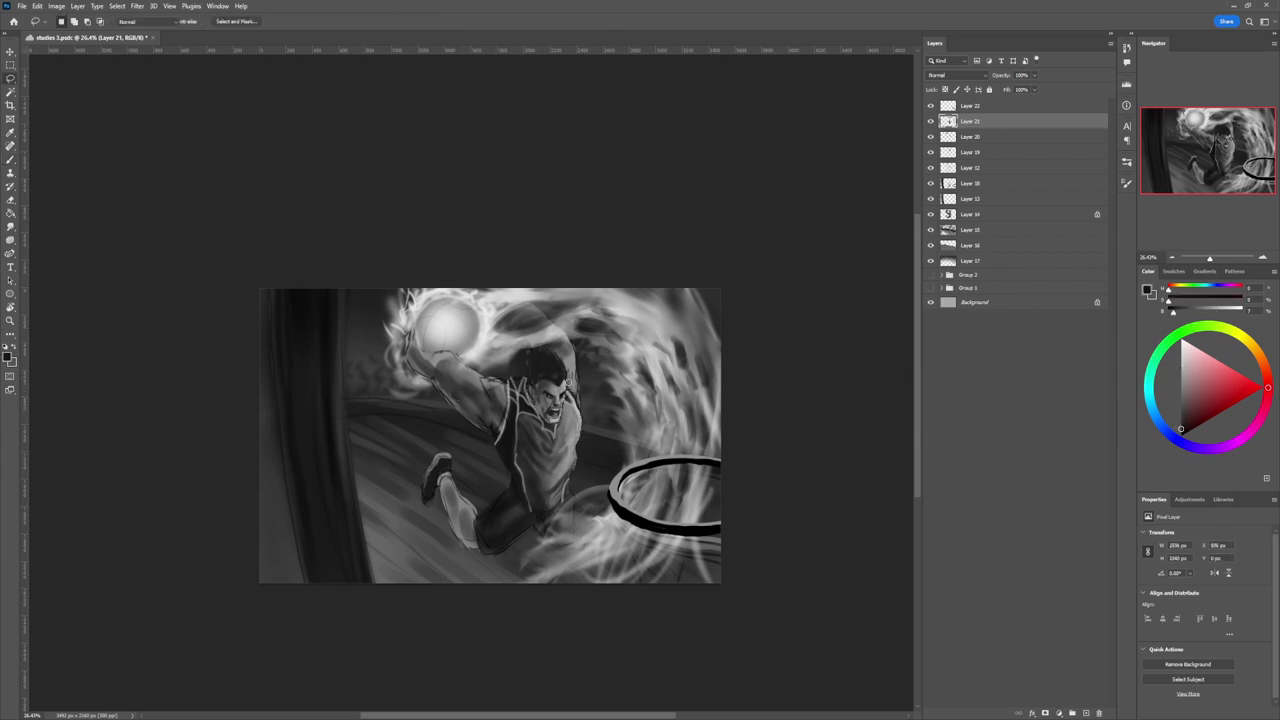
key(b)
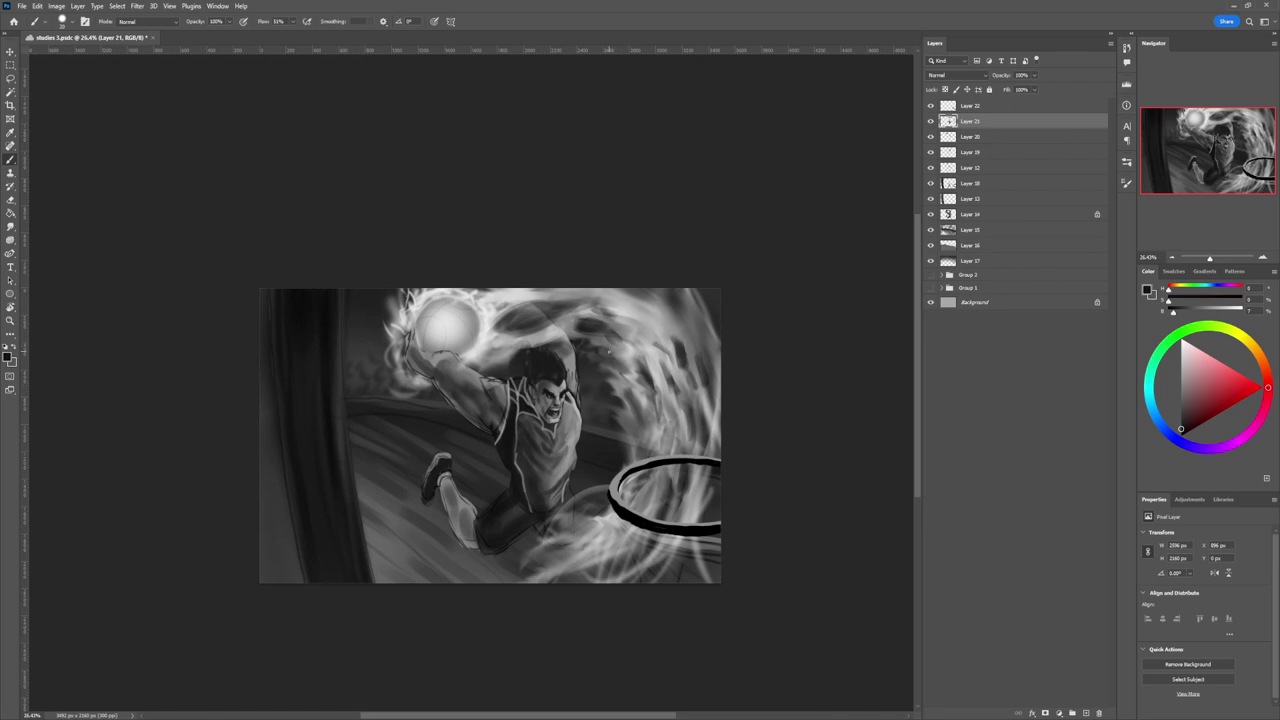
Refine the player's forehead and hairline with tones sampled from the face and hair.
alt+click(567, 385)
alt+click(552, 387)
alt+click(558, 388)
alt+click(557, 382)
alt+click(566, 382)
Paint light grey highlight strands through the player's hair and down beside the face.
key(bracketleft)
key(bracketleft)
key(bracketleft)
click(1181, 355)
key(])
key(])
key(])
mouse_move(556, 361)
mouse_down()
mouse_move(543, 350)
mouse_move(526, 376)
mouse_move(525, 362)
mouse_move(530, 397)
mouse_up()
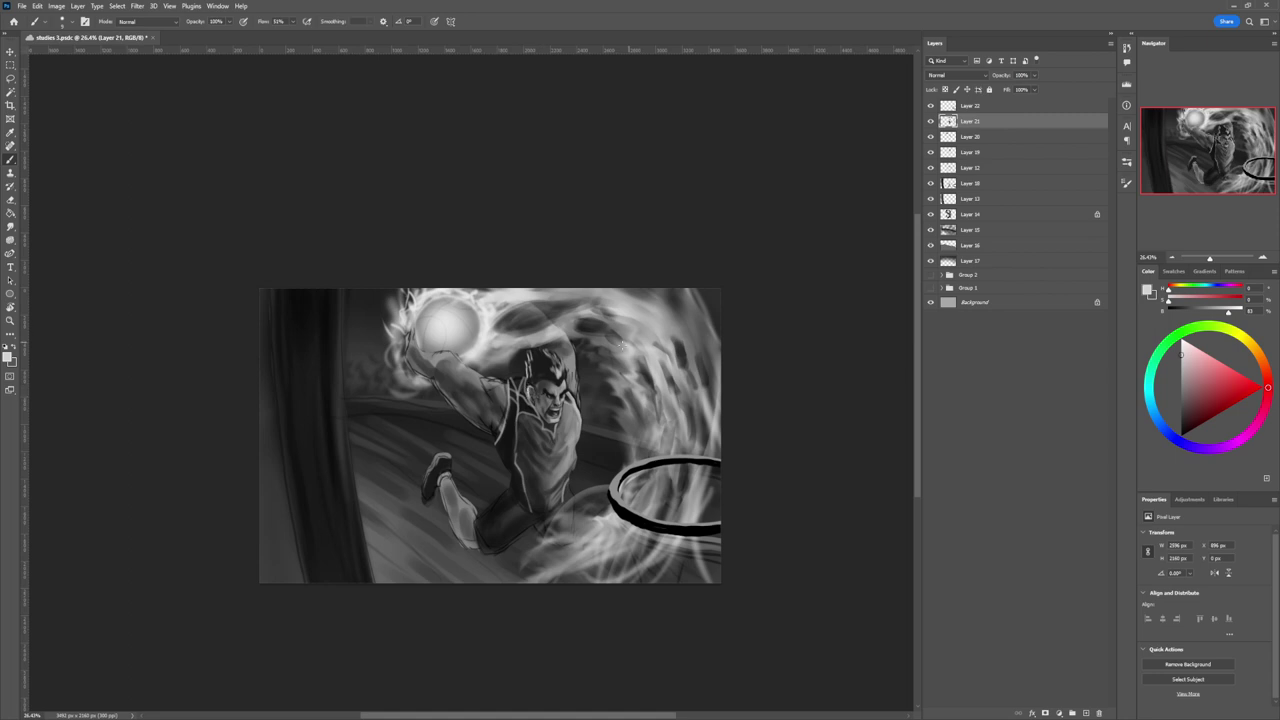
Rework the hair highlights and brow with sampled face tones and darker greys.
alt+click(540, 376)
alt+click(551, 392)
alt+click(559, 384)
alt+click(546, 382)
alt+click(555, 390)
alt+click(550, 388)
drag(1179, 412, 1180, 427)
click(1181, 400)
alt+click(538, 358)
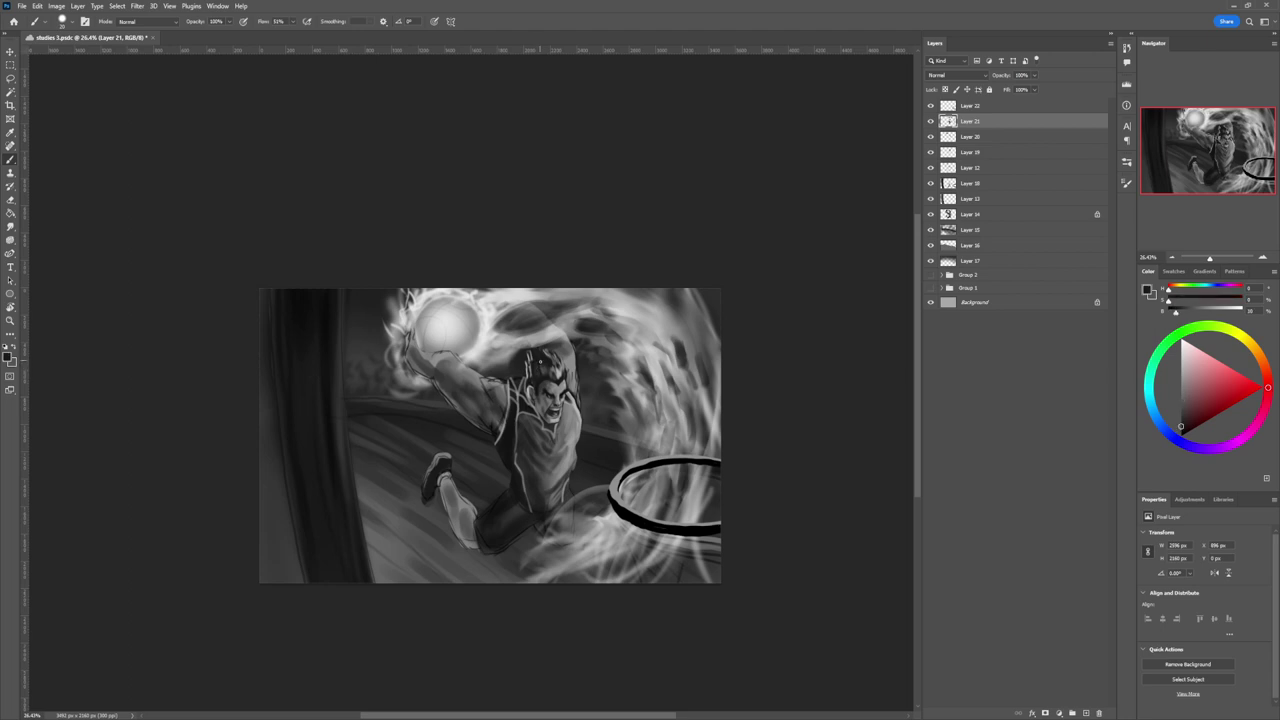
Break up the hair highlights with fine dark strands and sharpen the edges around the face.
drag(538, 358, 544, 372)
alt+click(551, 376)
alt+click(551, 364)
key(bracketleft)
key(bracketleft)
key(bracketleft)
key(bracketleft)
key(bracketleft)
key(bracketleft)
drag(556, 367, 550, 417)
Lasso a selection around the player's raised arm, from the shoulder to the ball.
key(z)
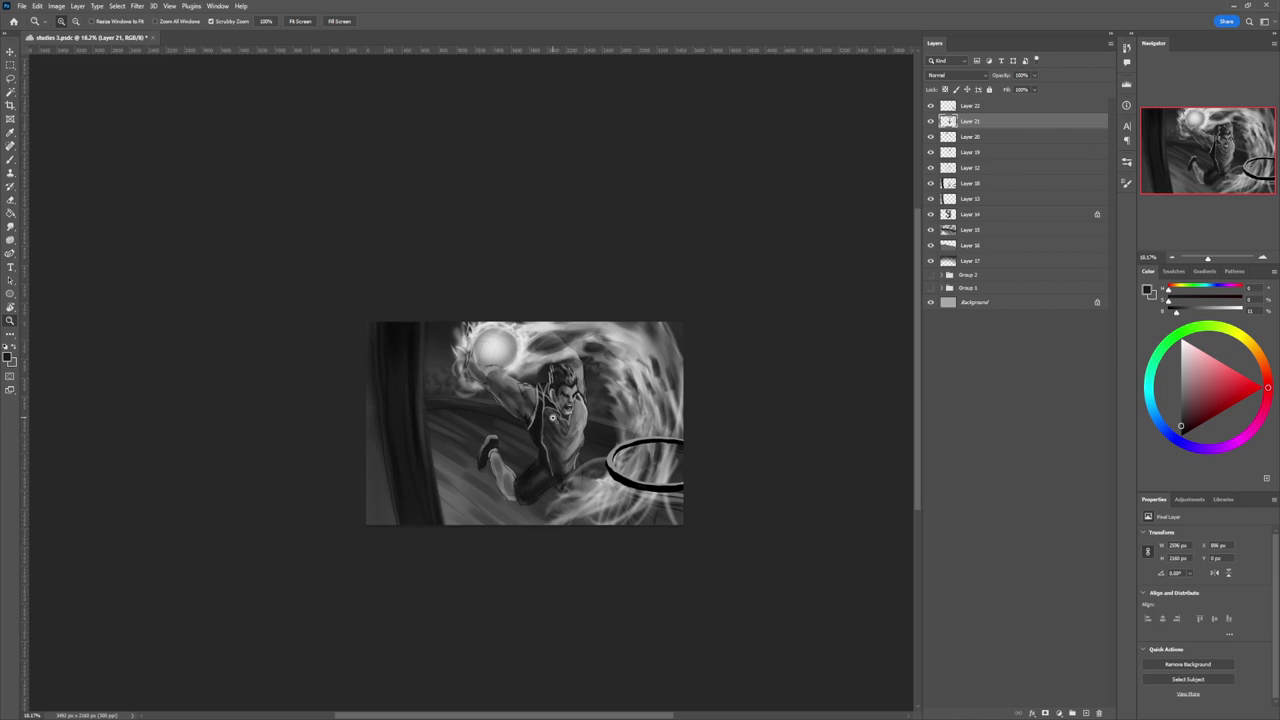
mouse_move(543, 436)
mouse_down()
mouse_move(552, 410)
mouse_move(540, 402)
mouse_move(534, 428)
mouse_move(521, 428)
mouse_move(470, 372)
mouse_move(487, 348)
mouse_move(550, 377)
mouse_up()
key(l)
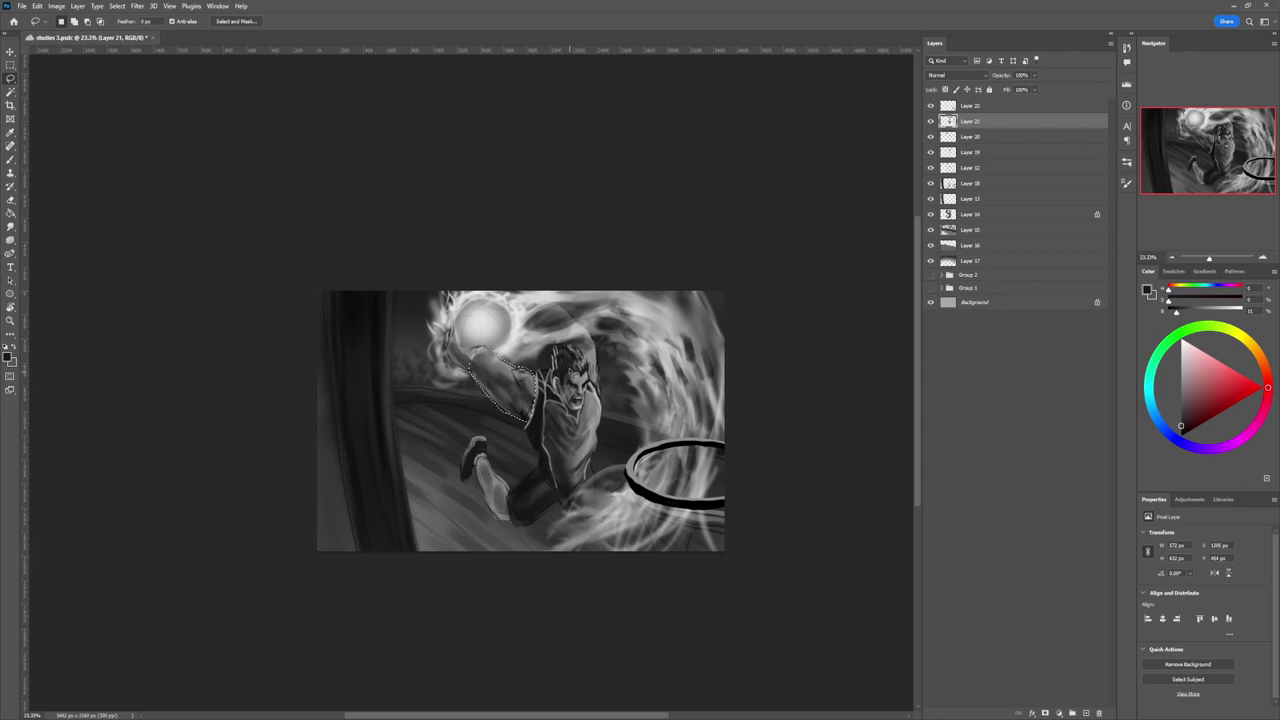
key(b)
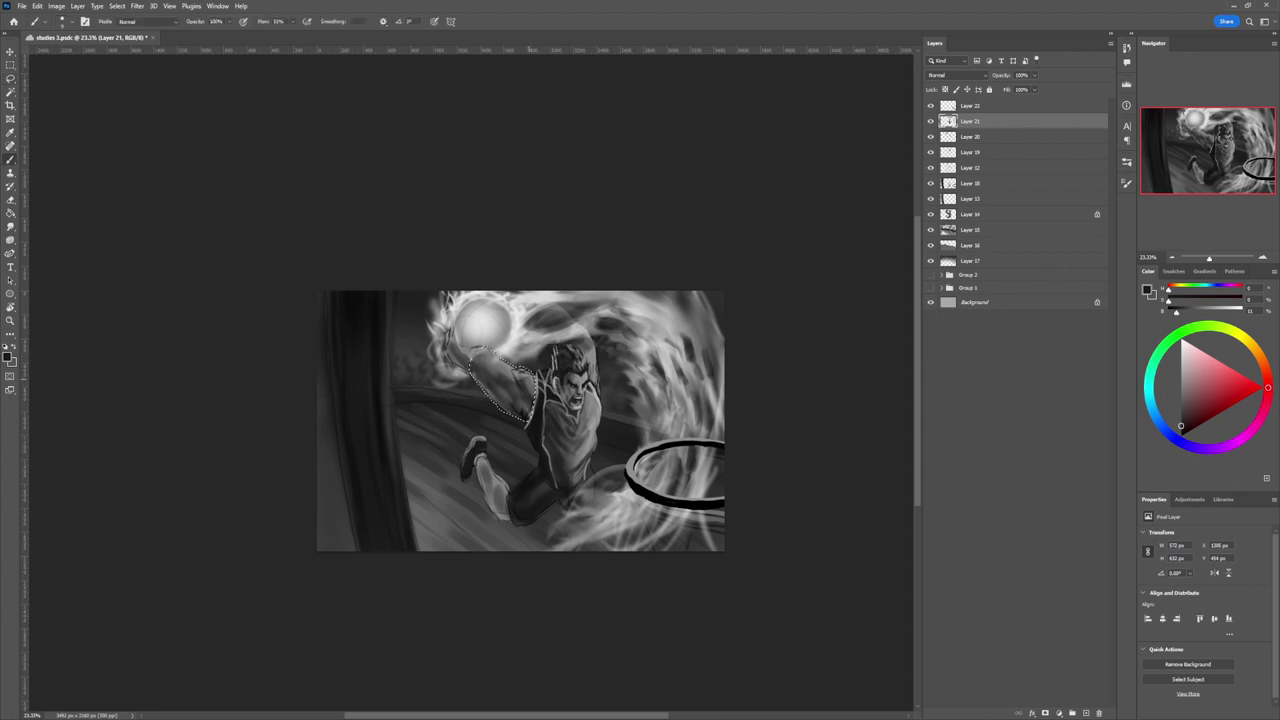
Model the selected arm's muscles with dark shadows and mid grey tones sampled from the arm and jersey.
alt+click(500, 360)
alt+click(530, 403)
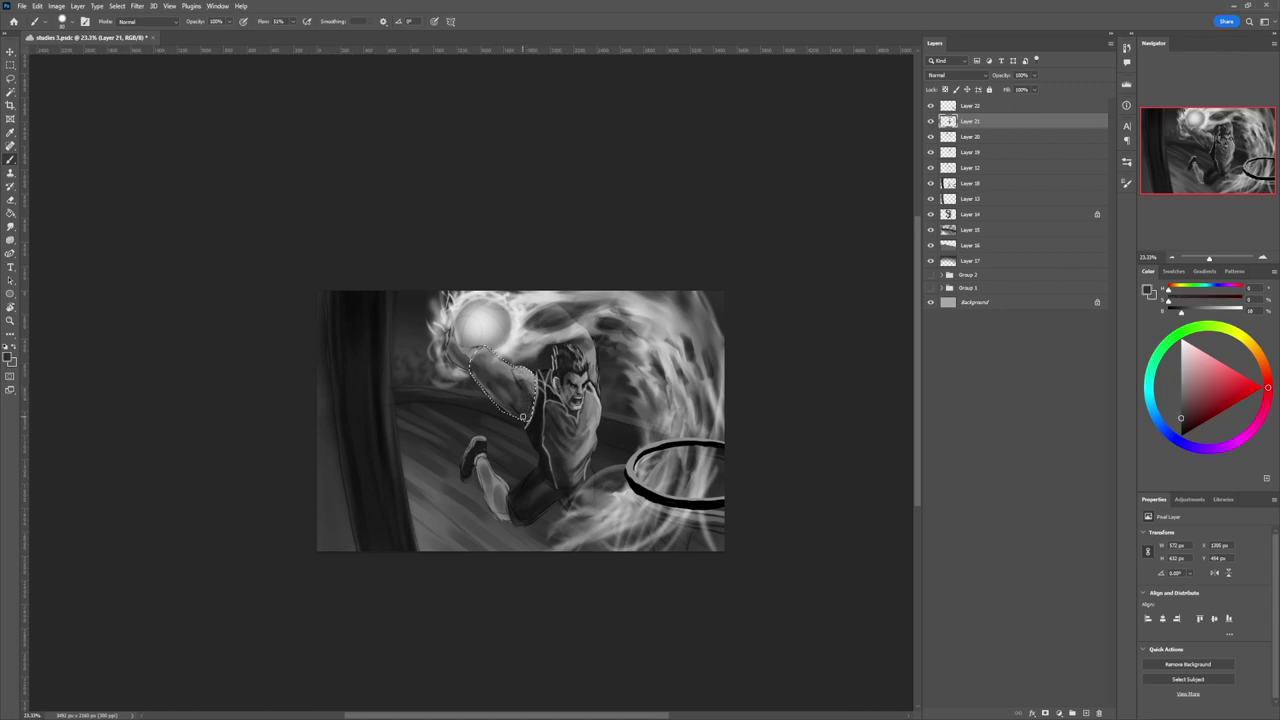
alt+click(523, 420)
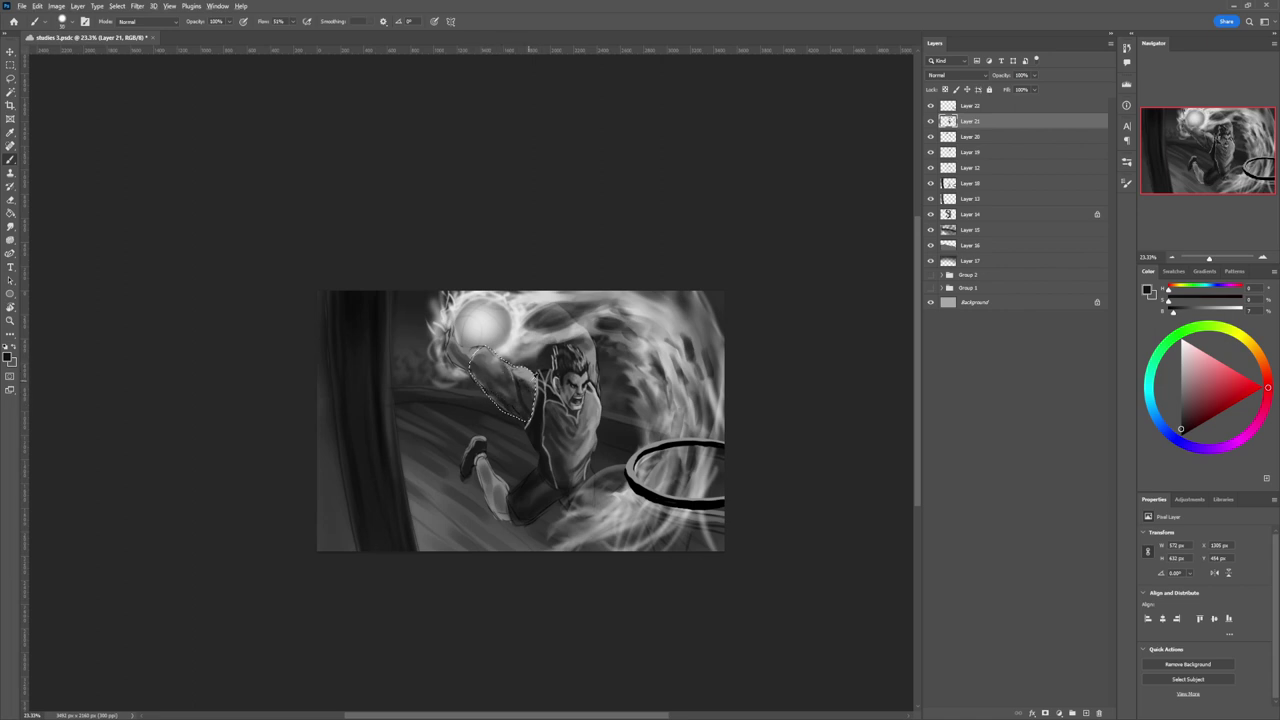
alt+click(533, 384)
alt+click(530, 400)
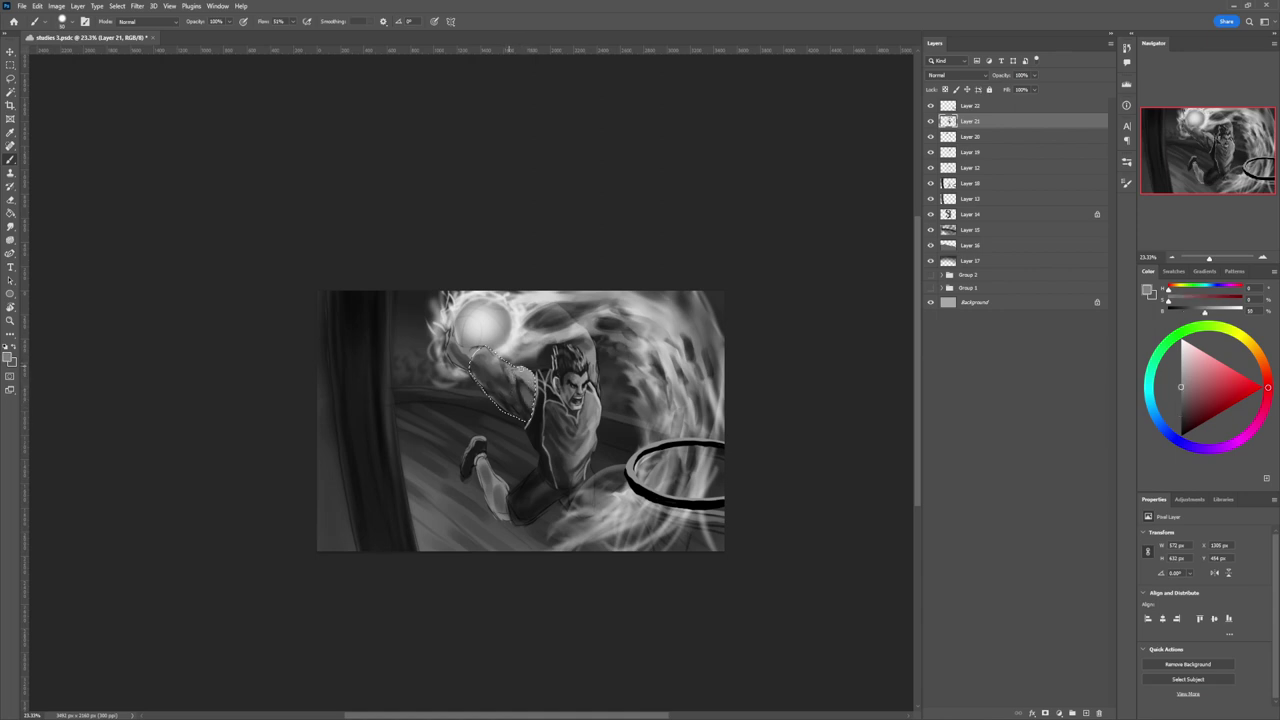
alt+click(514, 388)
alt+click(507, 392)
alt+click(494, 362)
Brighten the top planes of the selected raised arm with light grey and restate its dark muscle creases with sampled tones.
key(.)
click(1182, 363)
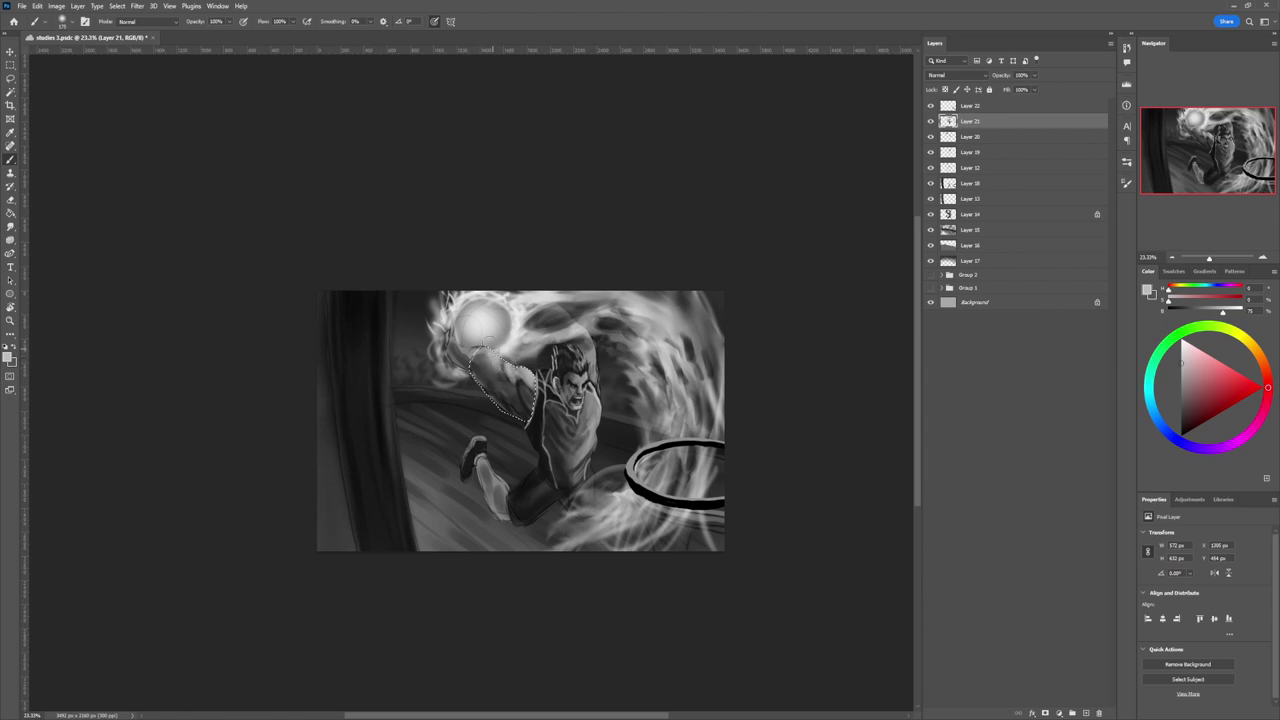
alt+click(516, 393)
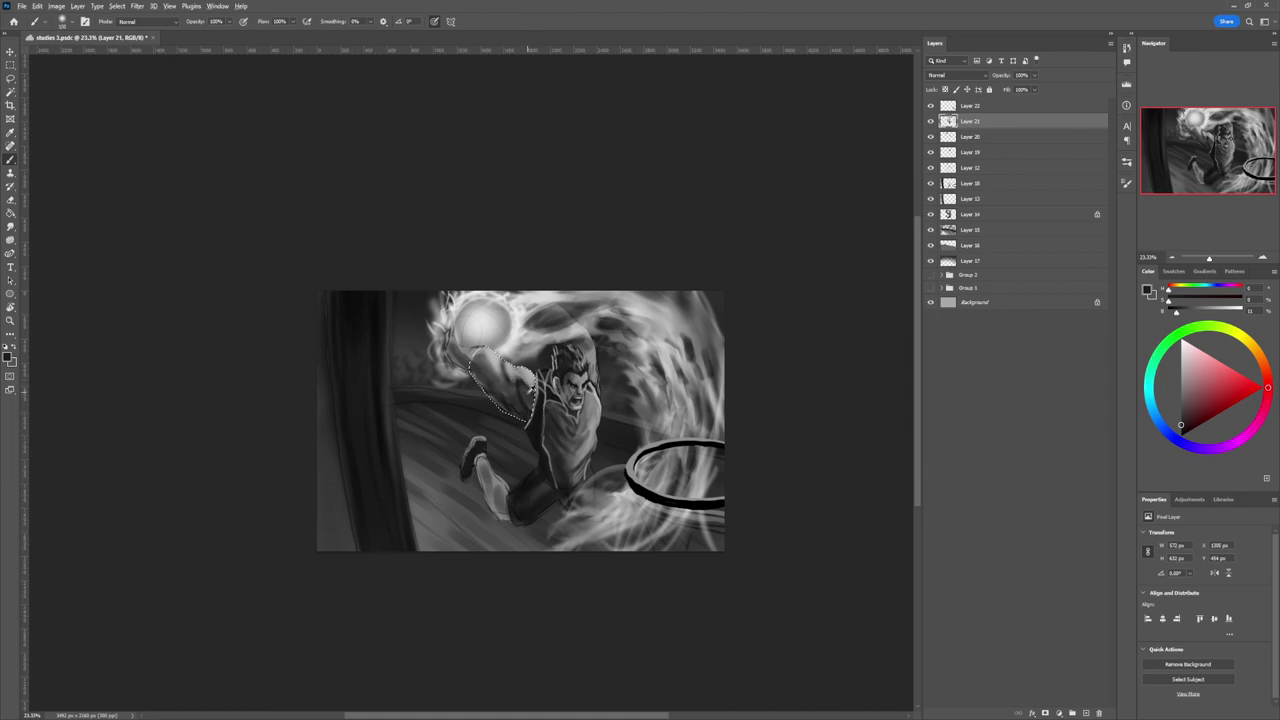
alt+click(508, 389)
alt+click(506, 392)
alt+click(505, 366)
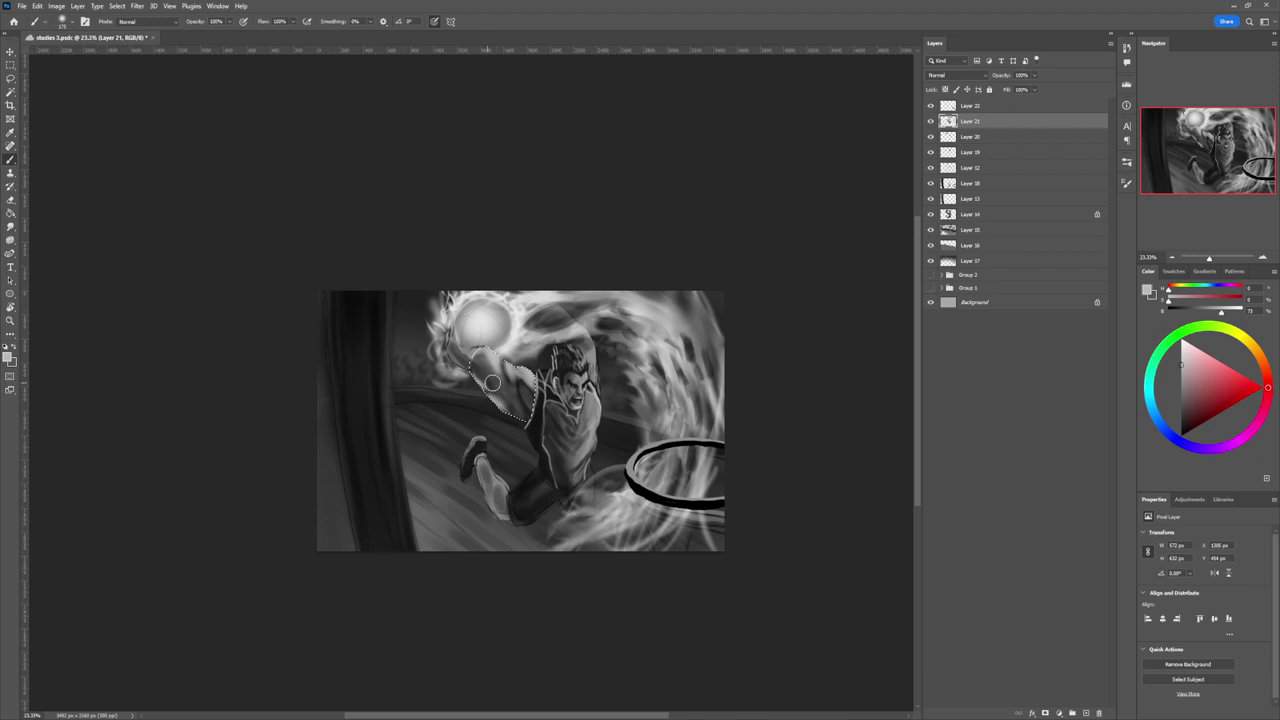
Blend the selected arm's shoulder and forearm muscles using a smaller brush and light and dark greys sampled from the arm.
alt+click(526, 404)
key([)
key([)
key([)
key([)
key([)
key([)
alt+click(517, 402)
alt+click(492, 390)
alt+click(488, 374)
alt+click(490, 372)
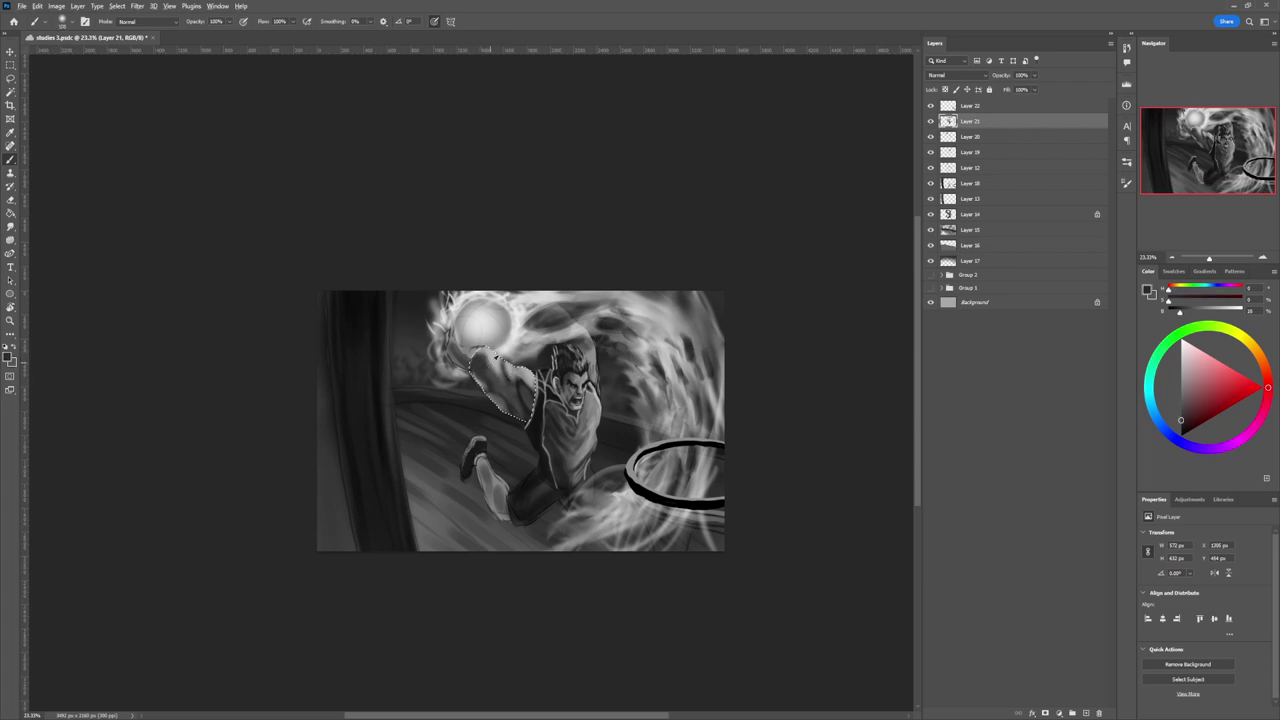
alt+click(488, 366)
Shade the upper arm beside the shoulder with mid grey and deepen the muscle edges with sampled dark tones.
drag(530, 382, 520, 410)
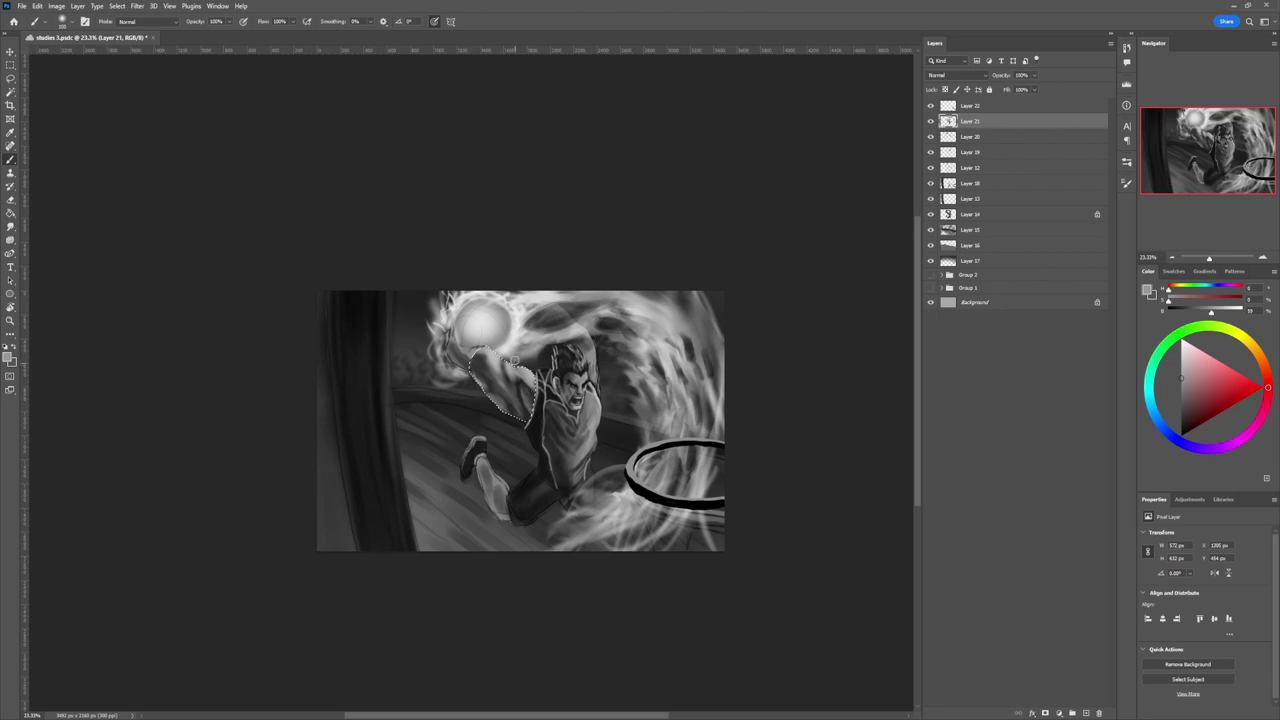
alt+click(524, 390)
alt+click(520, 395)
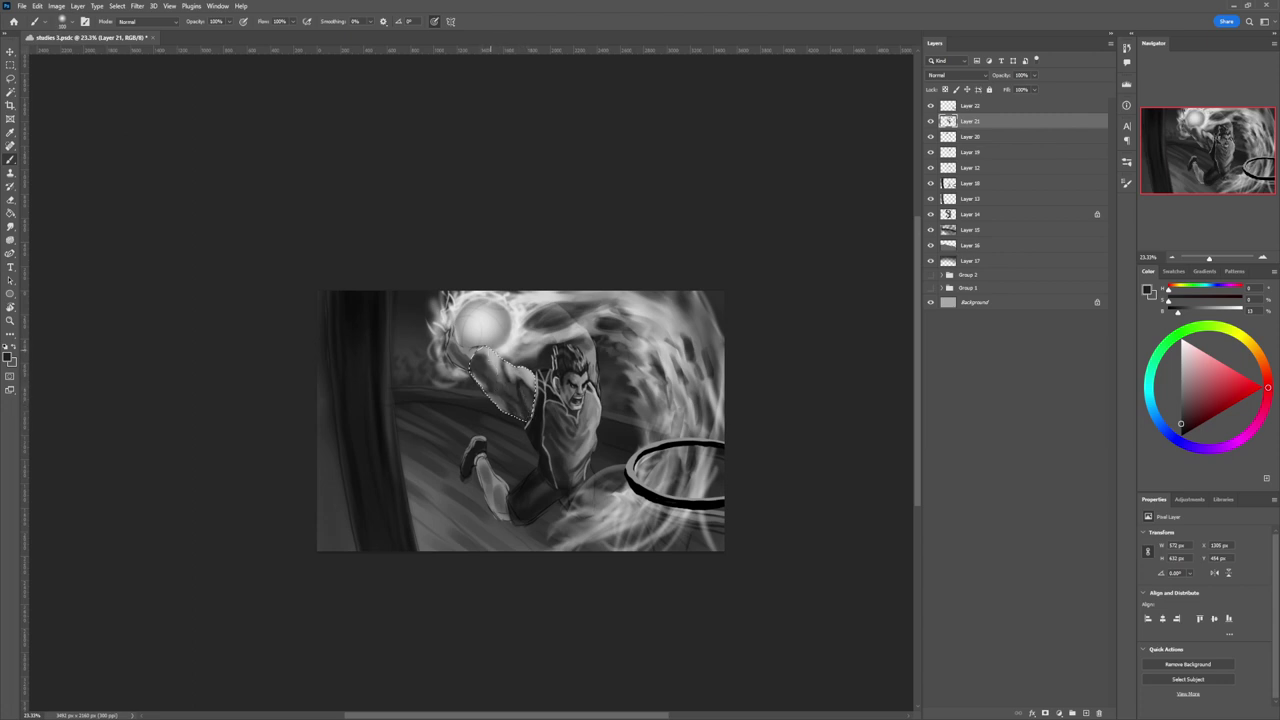
alt+click(506, 367)
alt+click(520, 381)
key(z)
drag(532, 463, 556, 430)
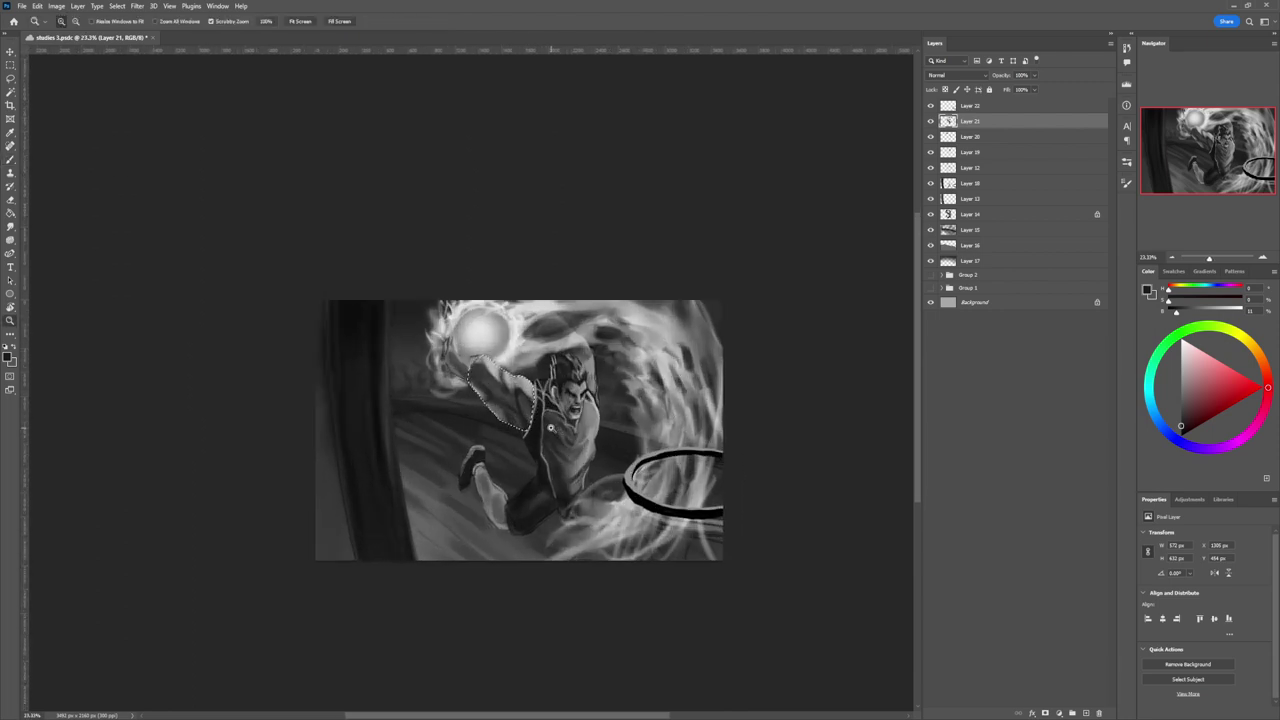
key(b)
alt+click(538, 392)
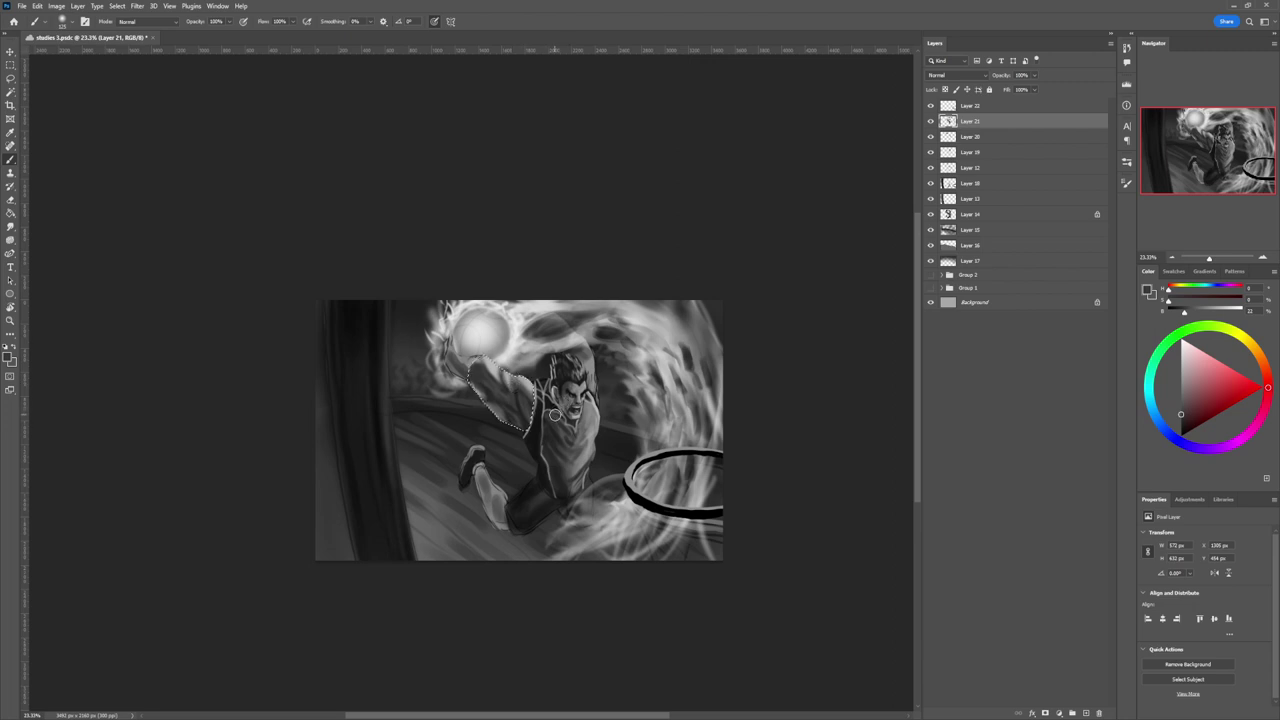
Cast a soft near-white glow across the top of the selected arm with a very large brush.
key(x)
key(bracketright)
key(bracketright)
key(bracketright)
key(bracketright)
key(bracketright)
key(bracketright)
key(bracketright)
key(bracketright)
key(bracketright)
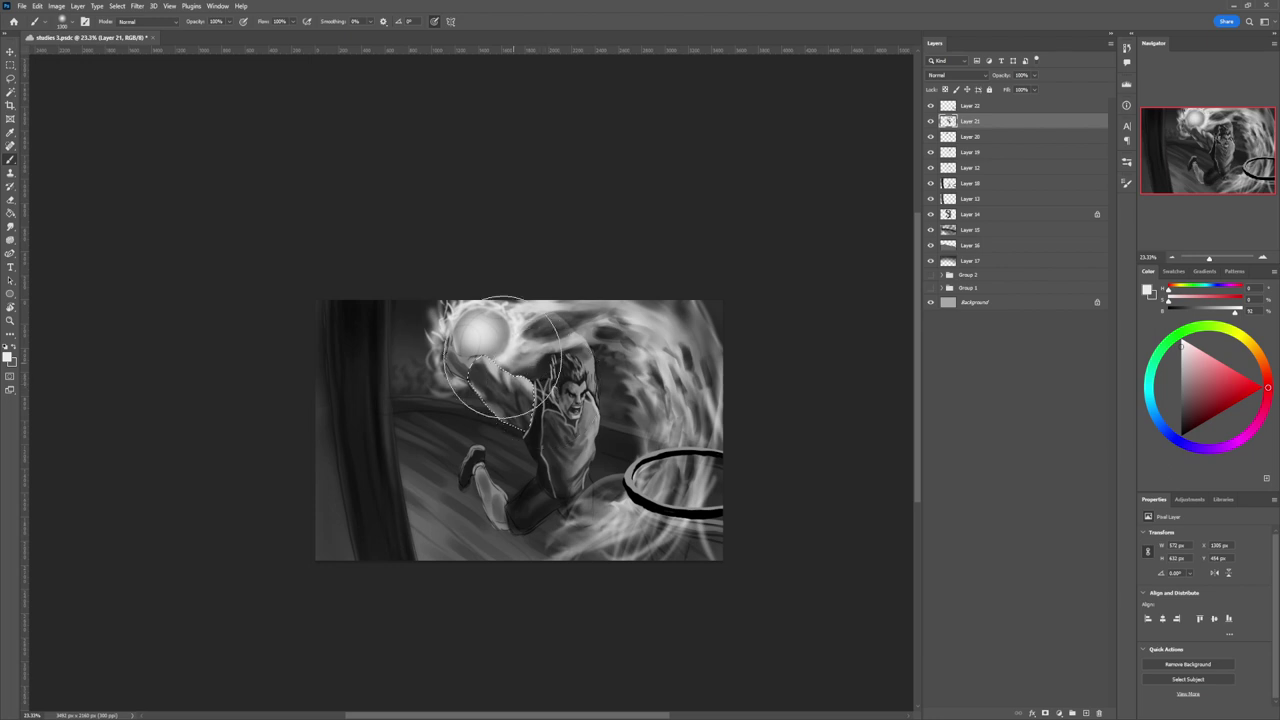
drag(502, 372, 523, 382)
Darken the underside of the selected arm with soft near-black shading, and clear the selection.
drag(1168, 366, 1181, 429)
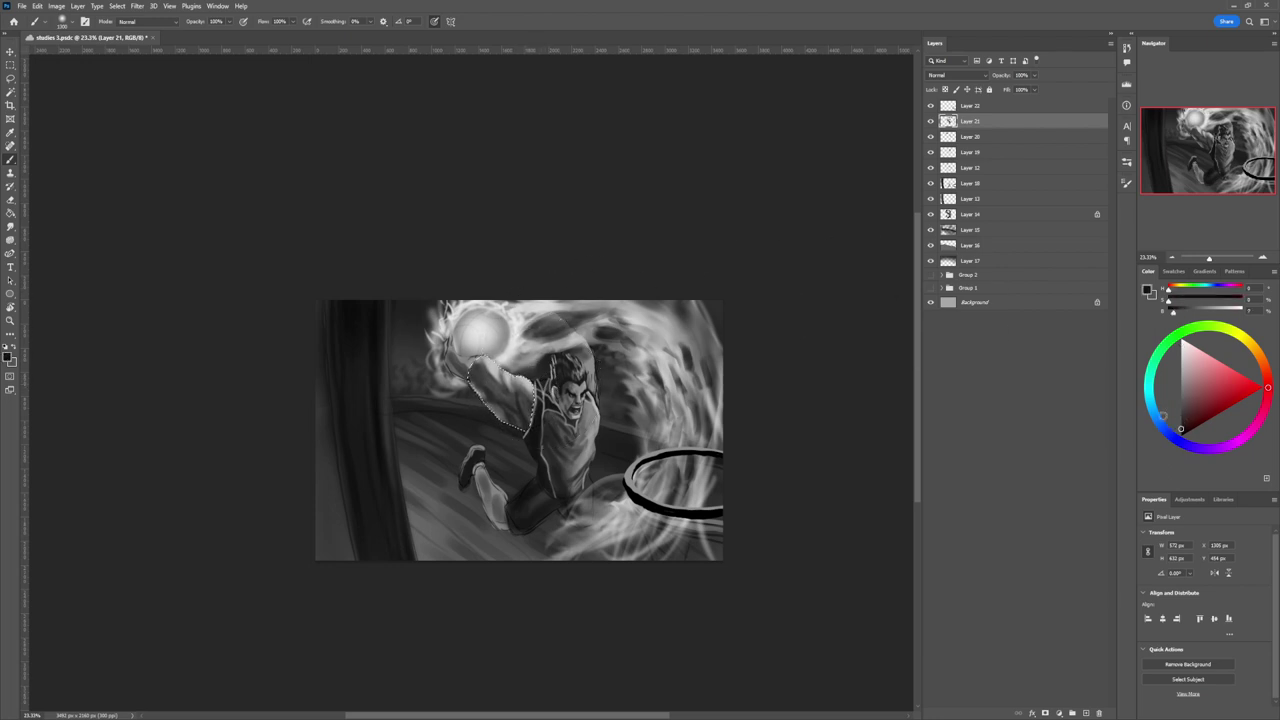
mouse_move(536, 431)
mouse_down()
mouse_move(464, 368)
mouse_move(481, 377)
mouse_up()
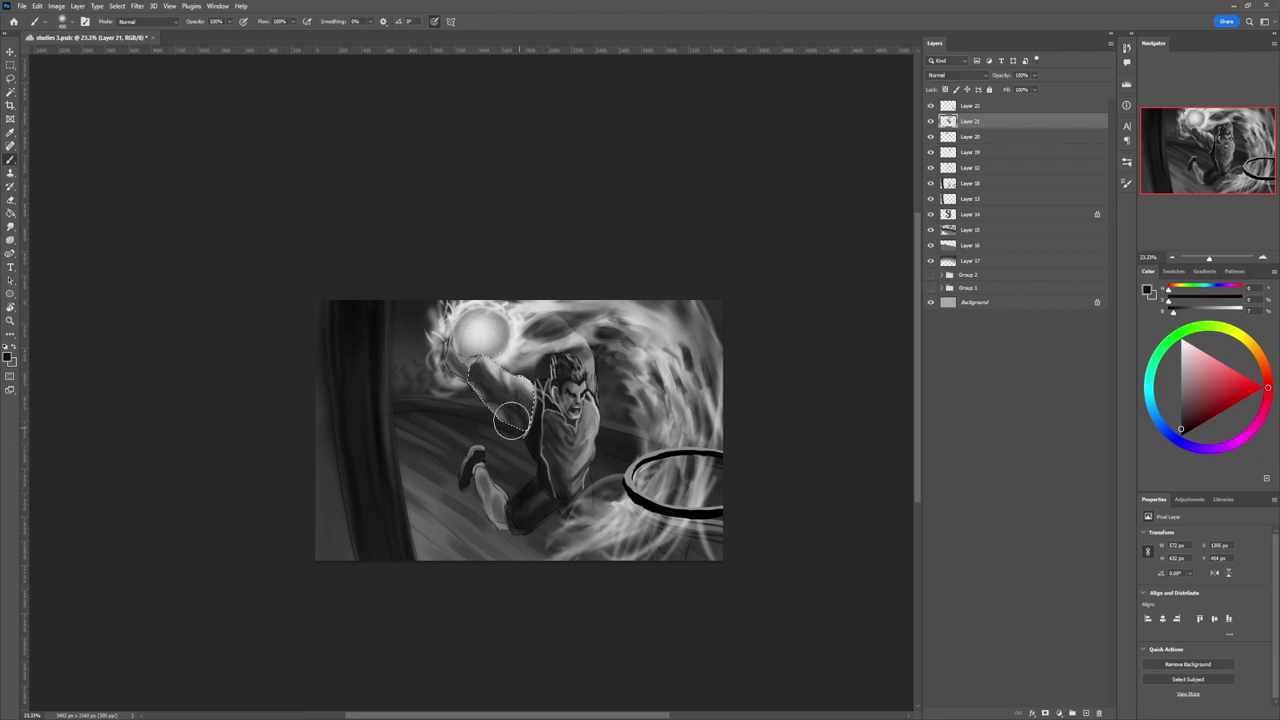
key(ctrl+d)
Paint the player's hand gripping the edge of the glowing ball with a small brush and dark grey sampled from the forearm.
key(l)
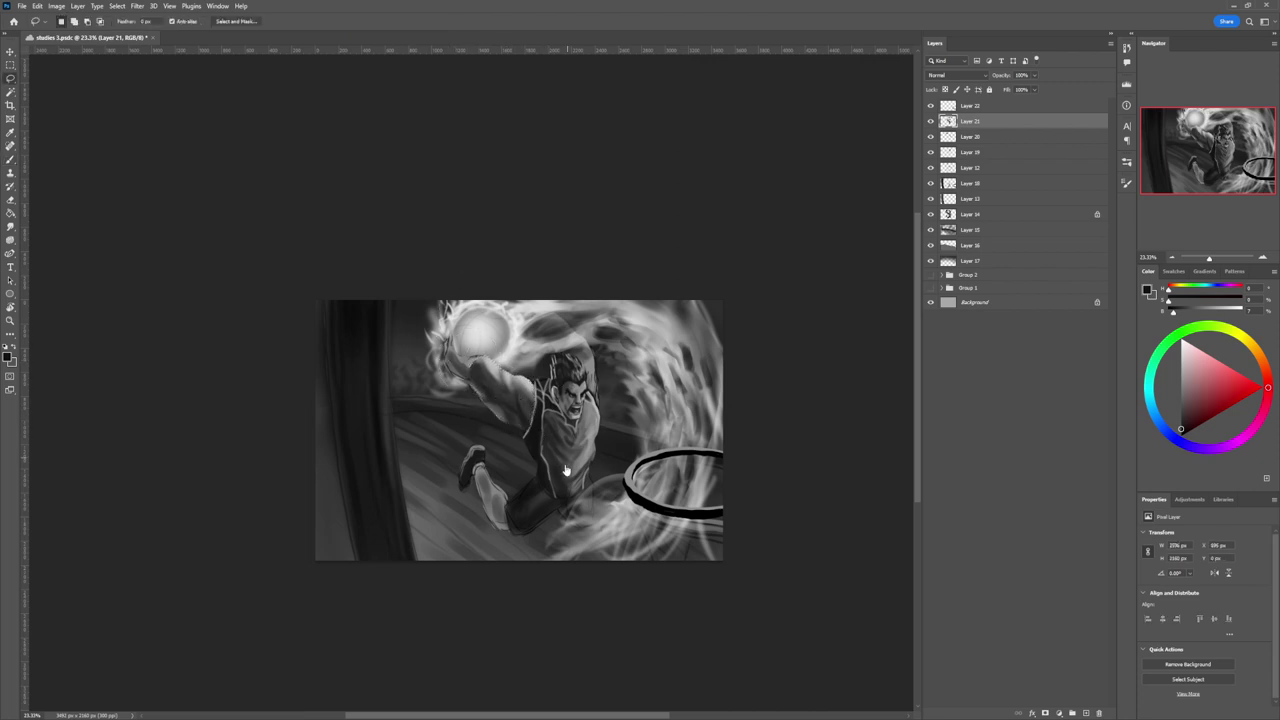
key(z)
drag(572, 470, 519, 470)
drag(558, 427, 611, 416)
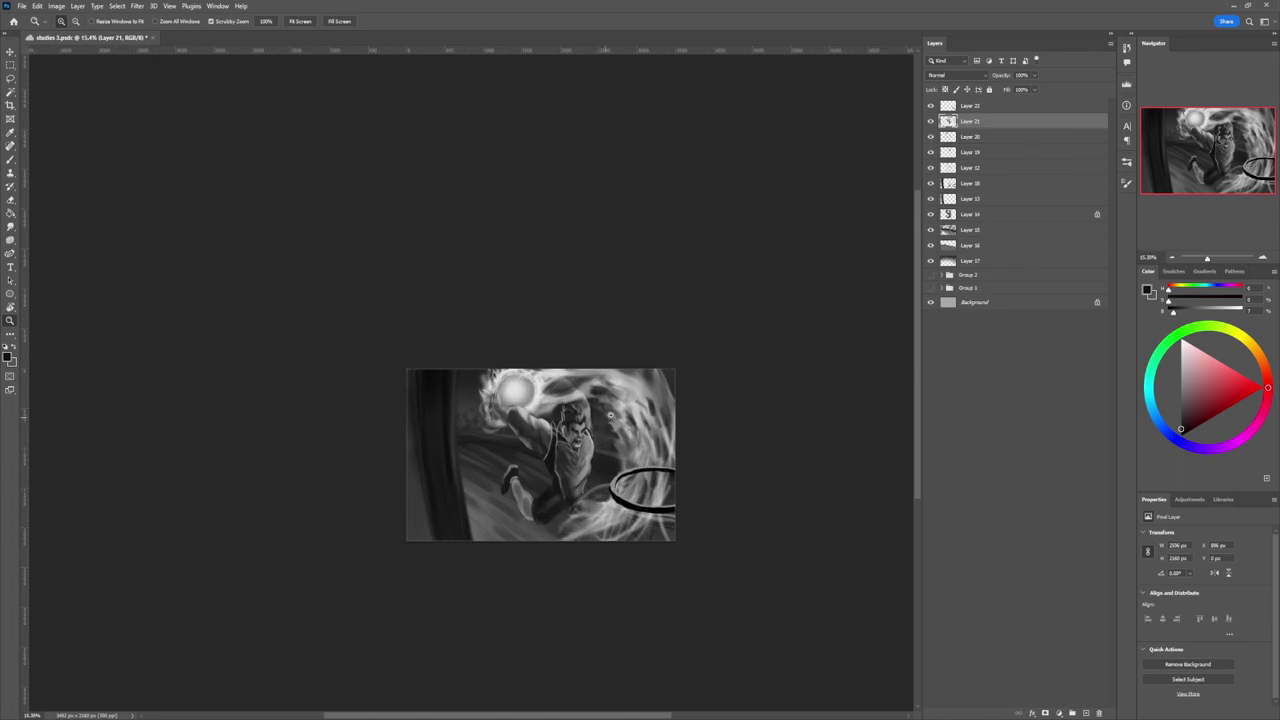
drag(556, 467, 524, 441)
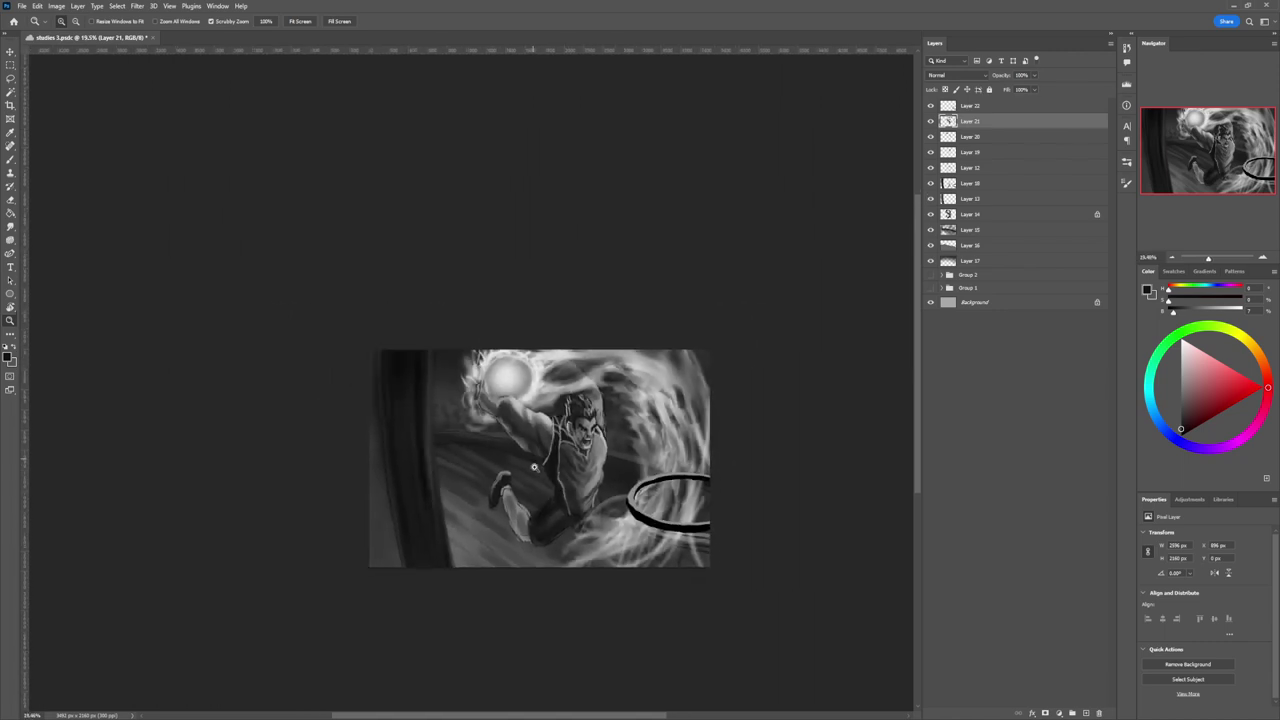
drag(549, 506, 607, 498)
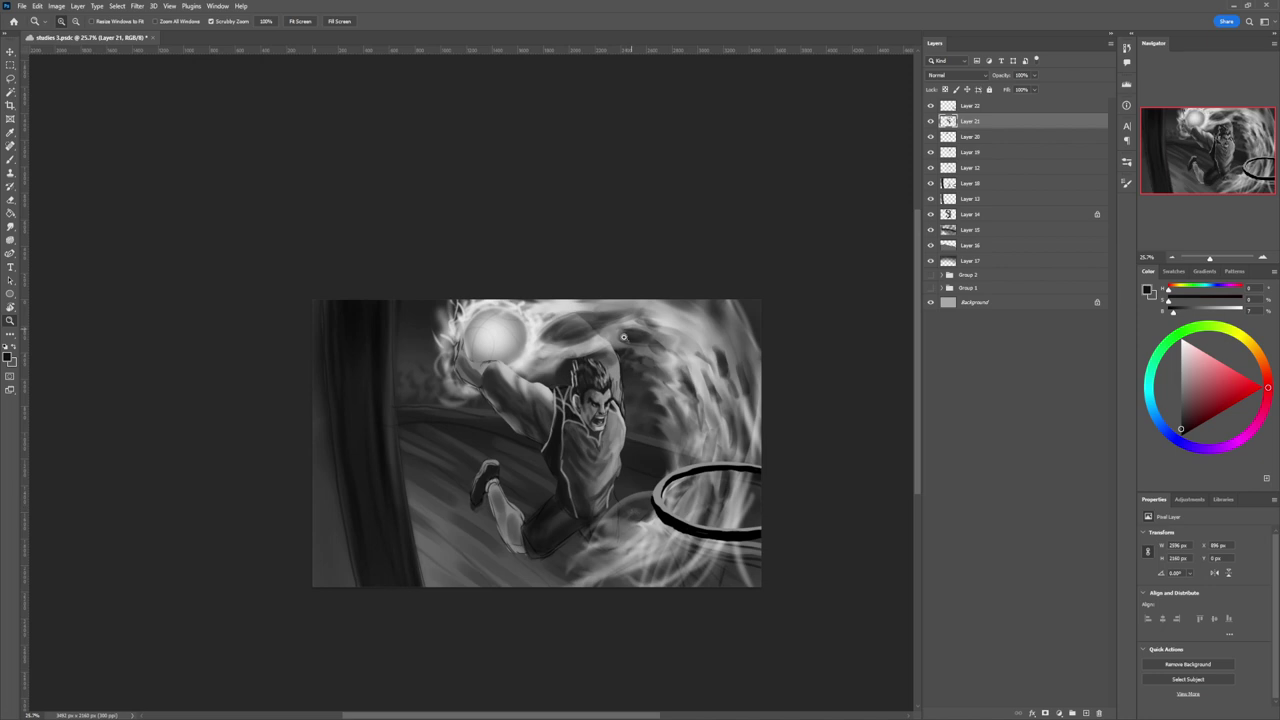
key(b)
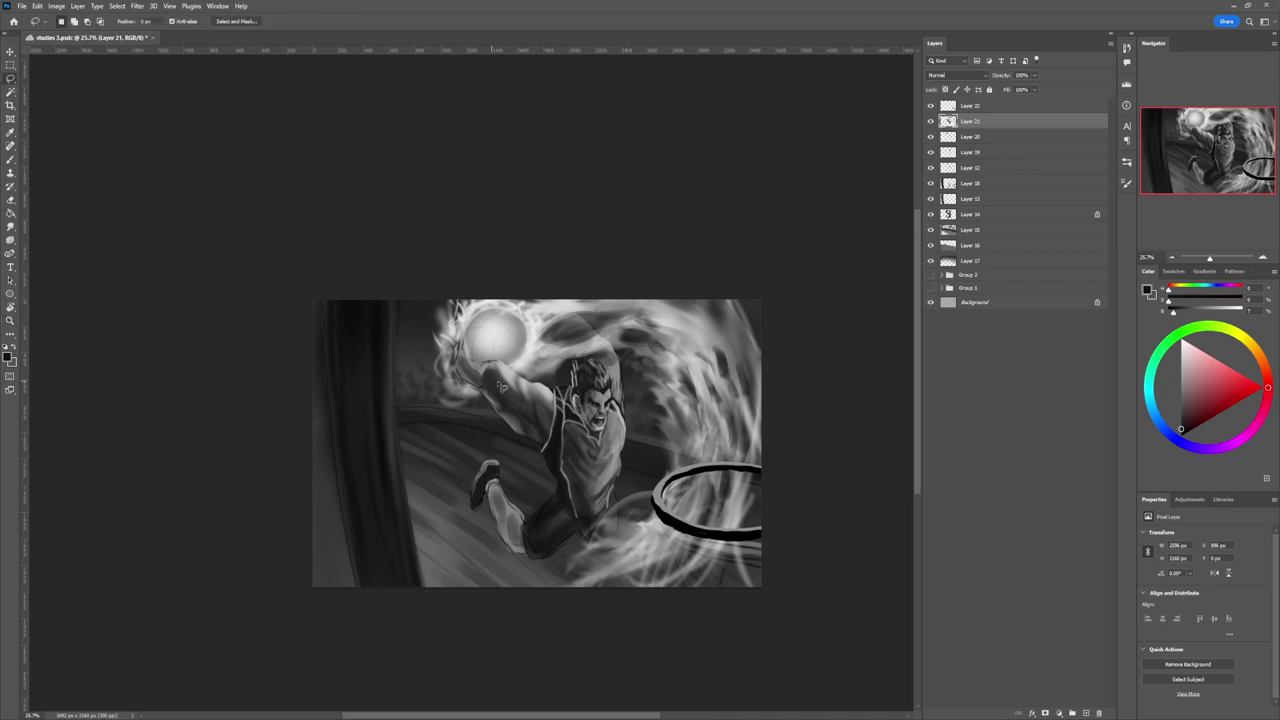
alt+click(489, 379)
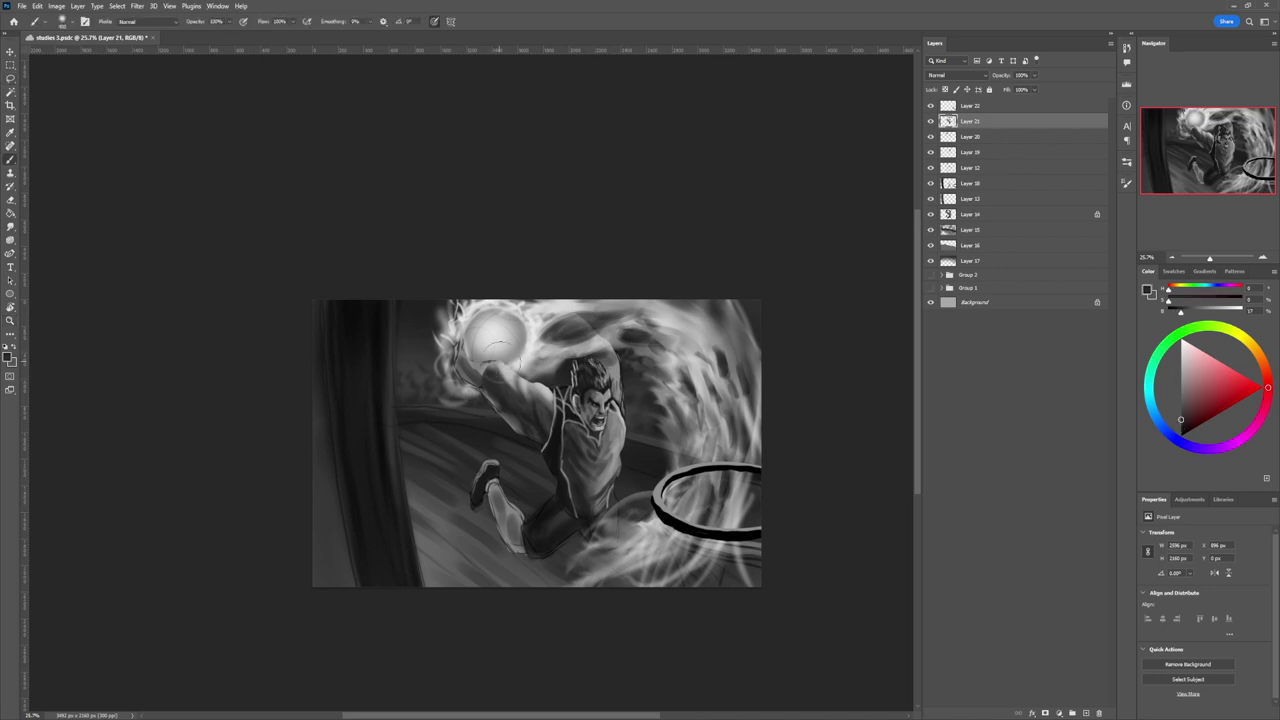
key(.)
key(bracketleft)
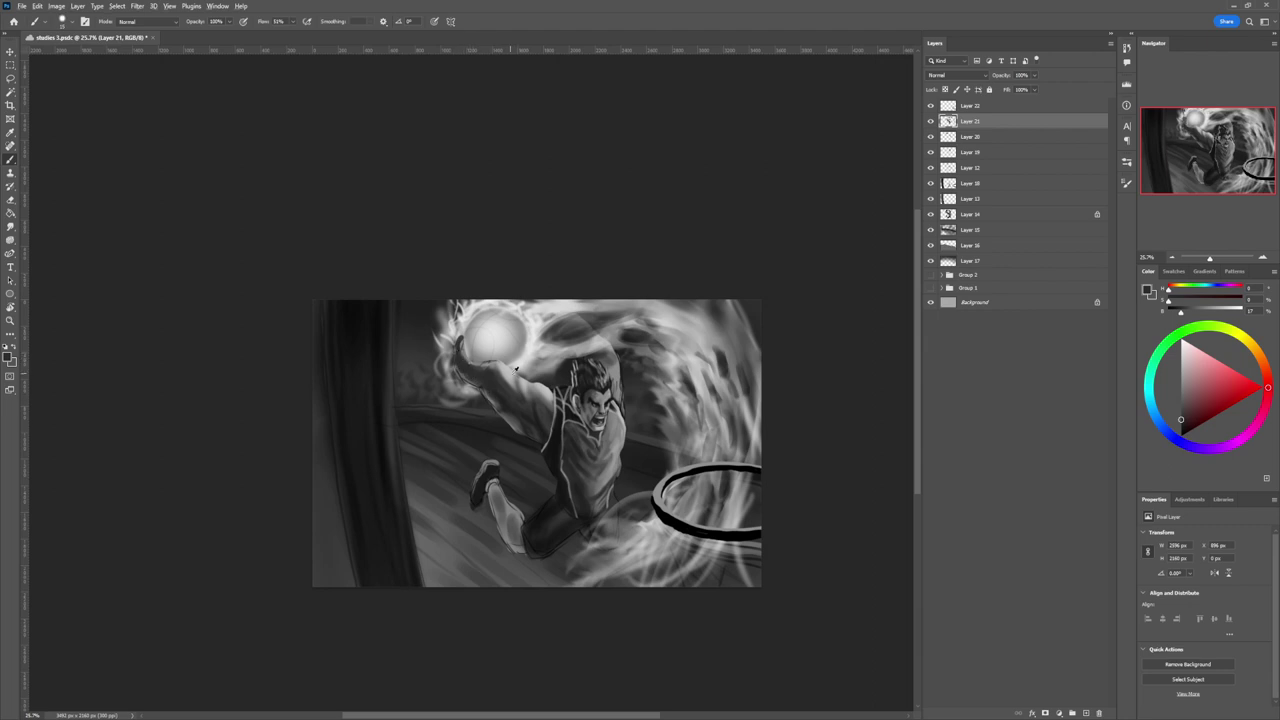
alt+click(512, 373)
alt+click(470, 374)
alt+click(492, 363)
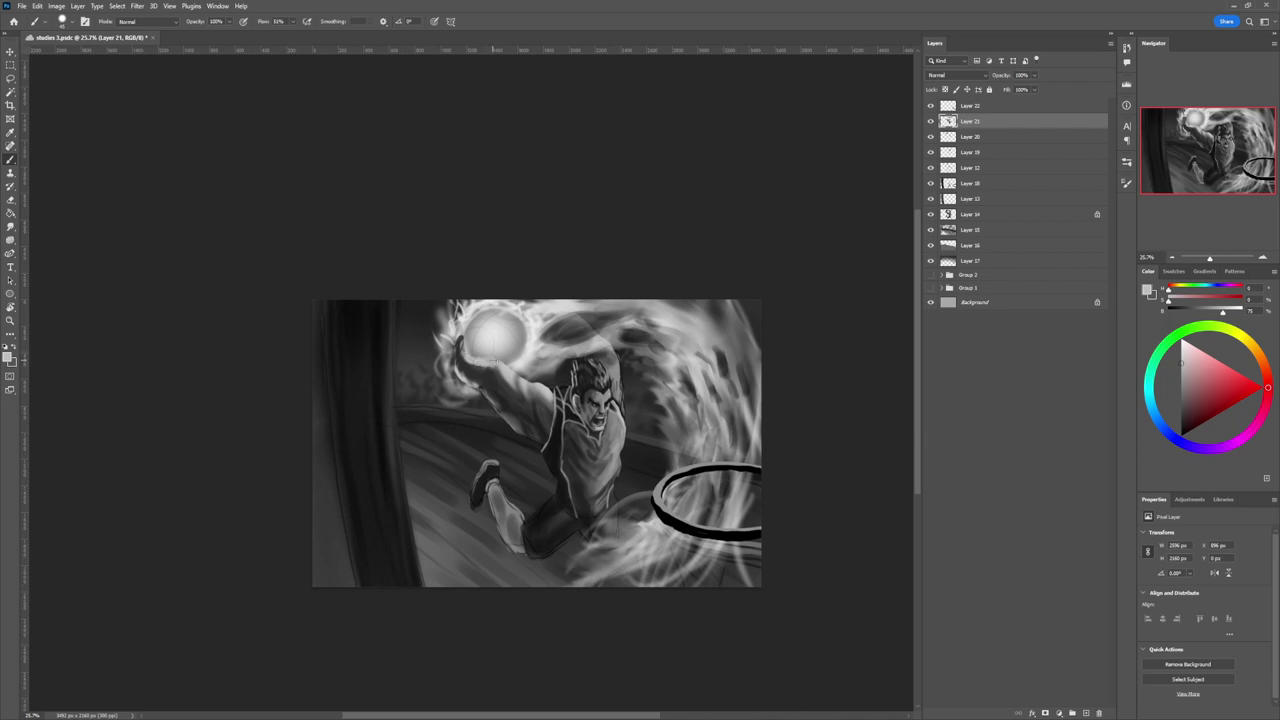
Refine the fingers and wrist against the ball with light and dark tones sampled from the hand and forearm.
alt+click(479, 368)
alt+click(461, 342)
alt+click(458, 354)
alt+click(458, 342)
alt+click(456, 357)
drag(477, 371, 491, 364)
alt+click(496, 374)
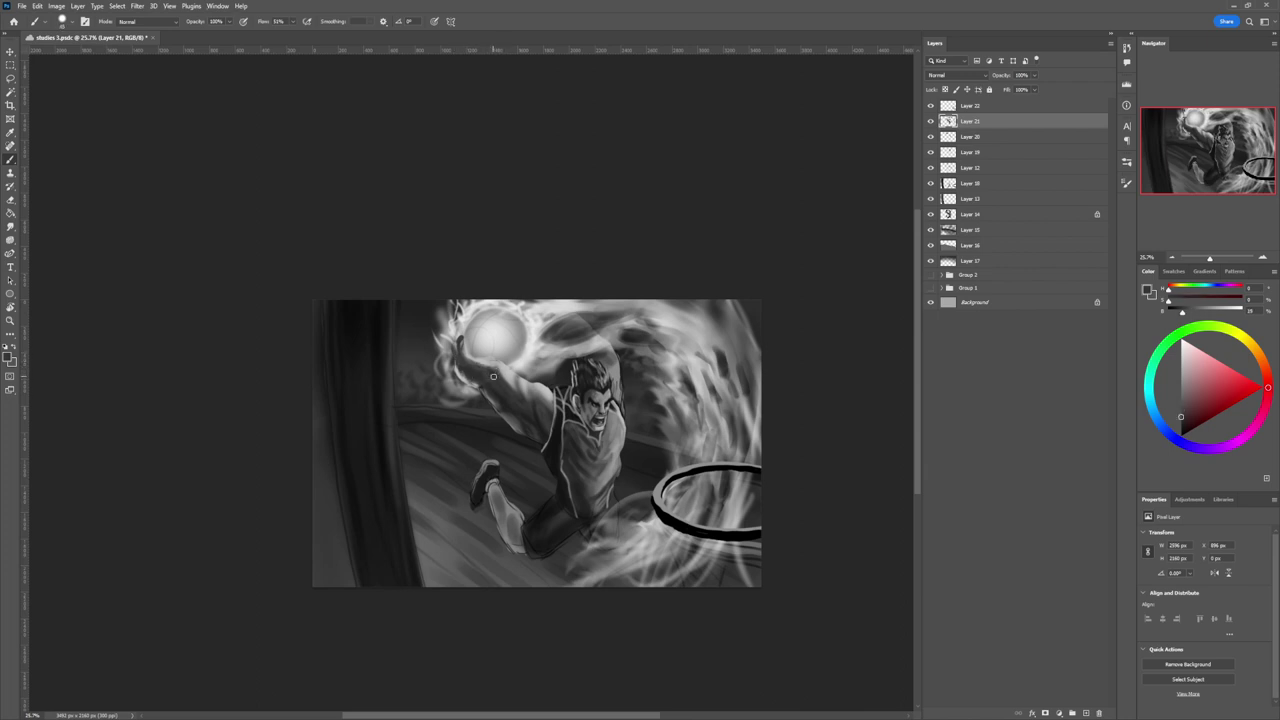
key(z)
drag(550, 424, 460, 424)
drag(604, 398, 646, 388)
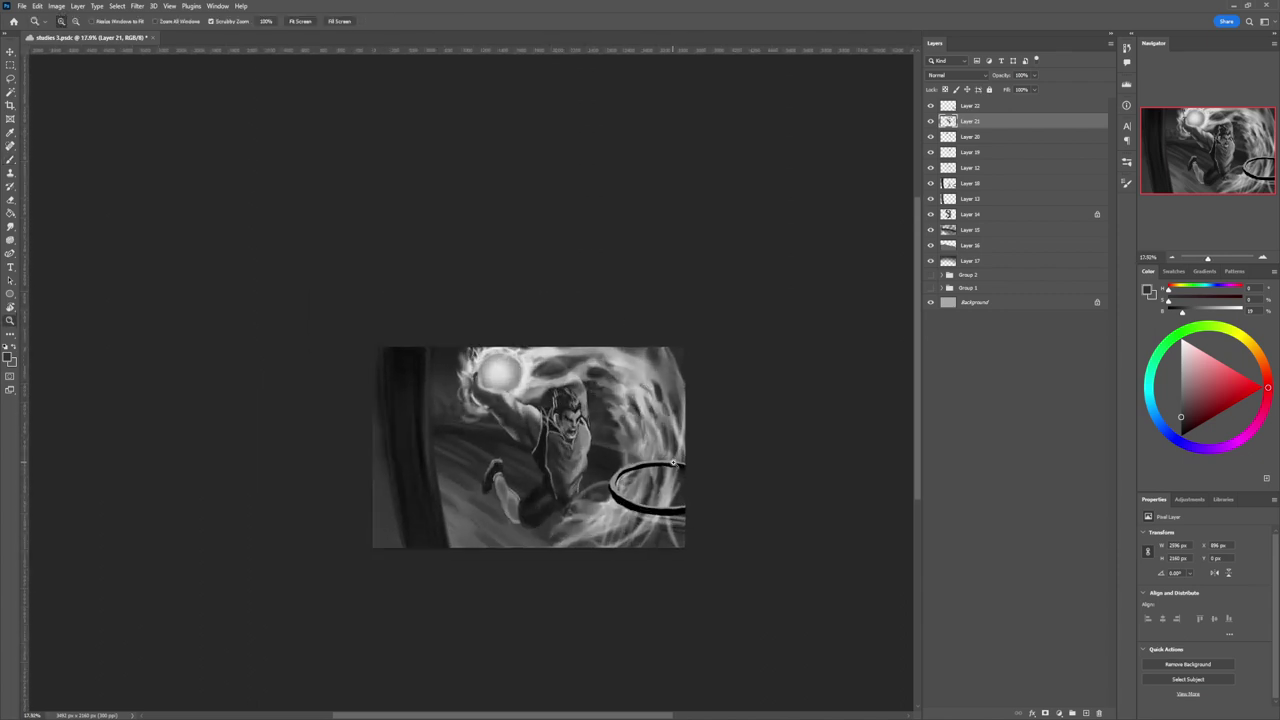
drag(641, 468, 600, 469)
click(600, 469)
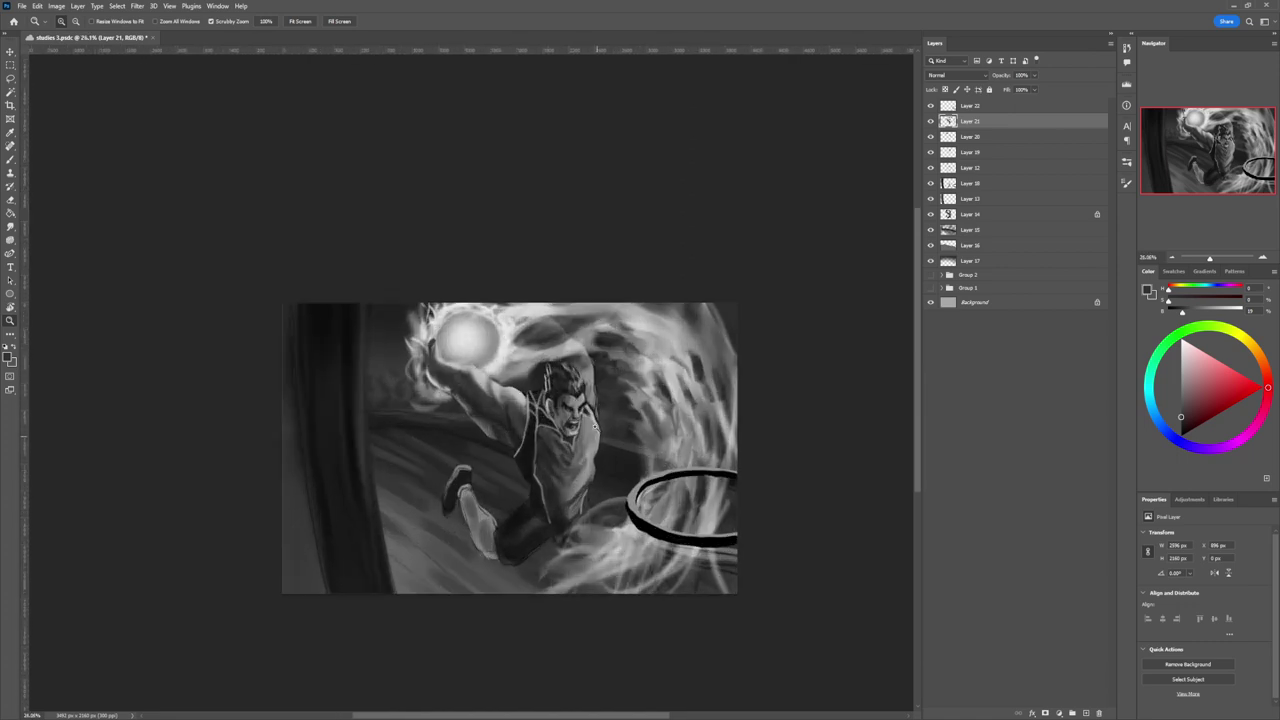
click(595, 386)
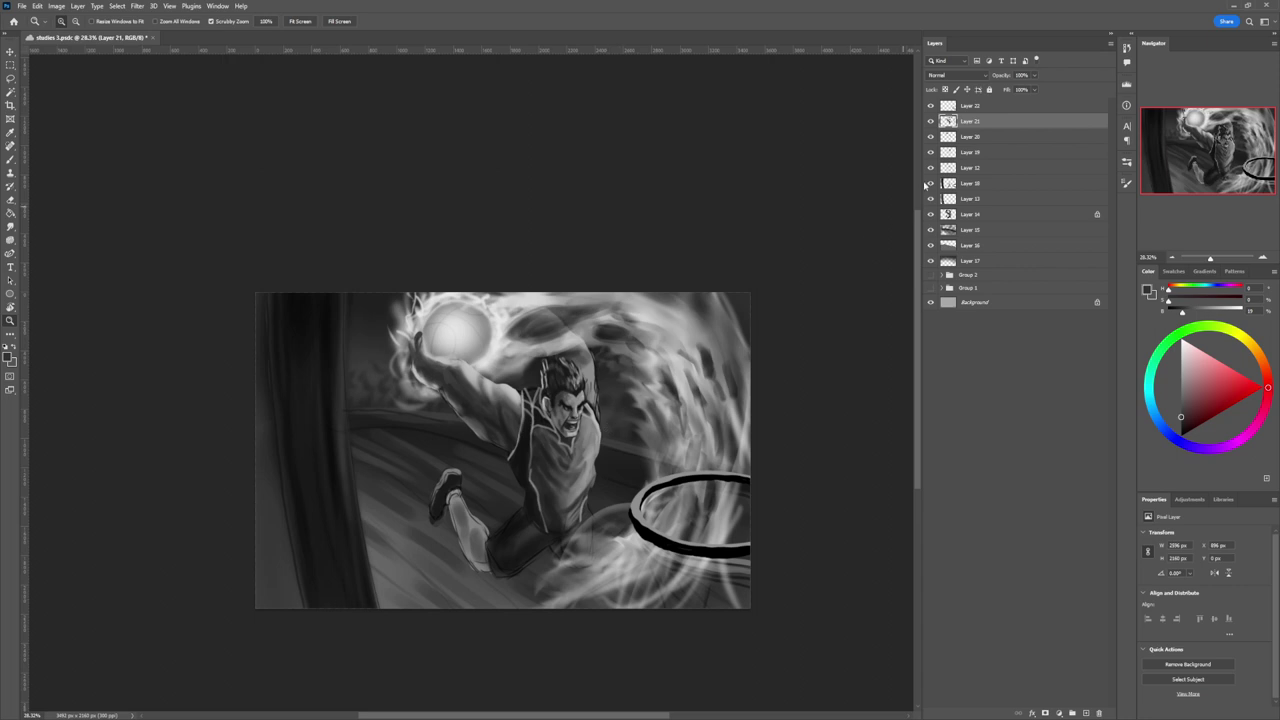
Lasso the player's face on Layer 20, nudge it slightly with Free Transform, and clear the selection.
click(930, 121)
click(930, 137)
click(930, 137)
click(960, 140)
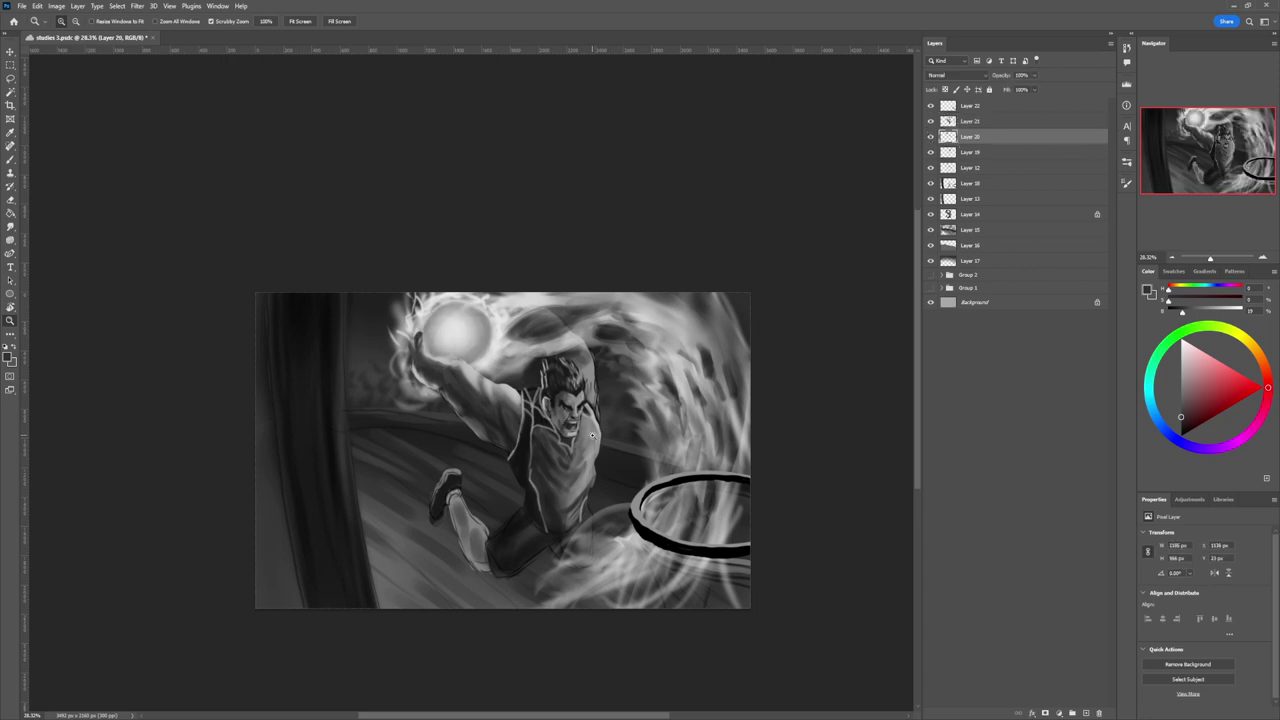
key(l)
mouse_move(564, 442)
mouse_down()
mouse_move(589, 409)
mouse_move(566, 362)
mouse_move(549, 365)
mouse_move(555, 430)
mouse_up()
key(ctrl+t)
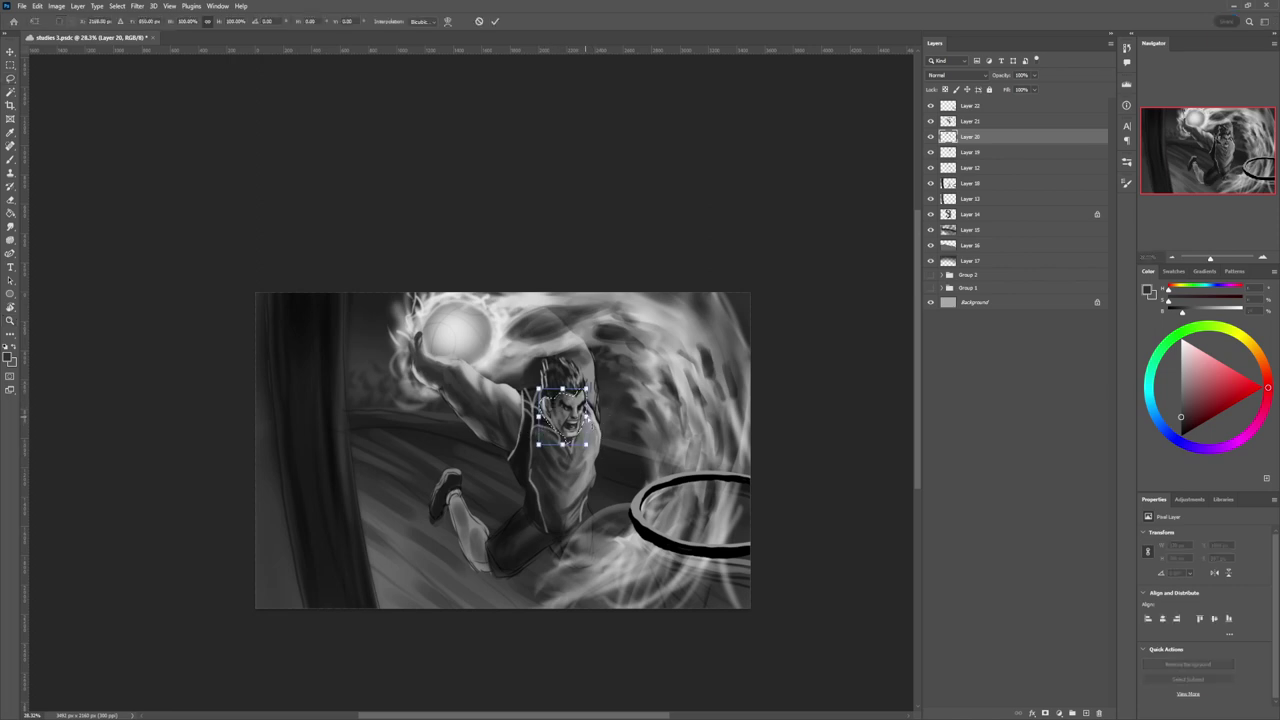
drag(586, 417, 589, 418)
key(Return)
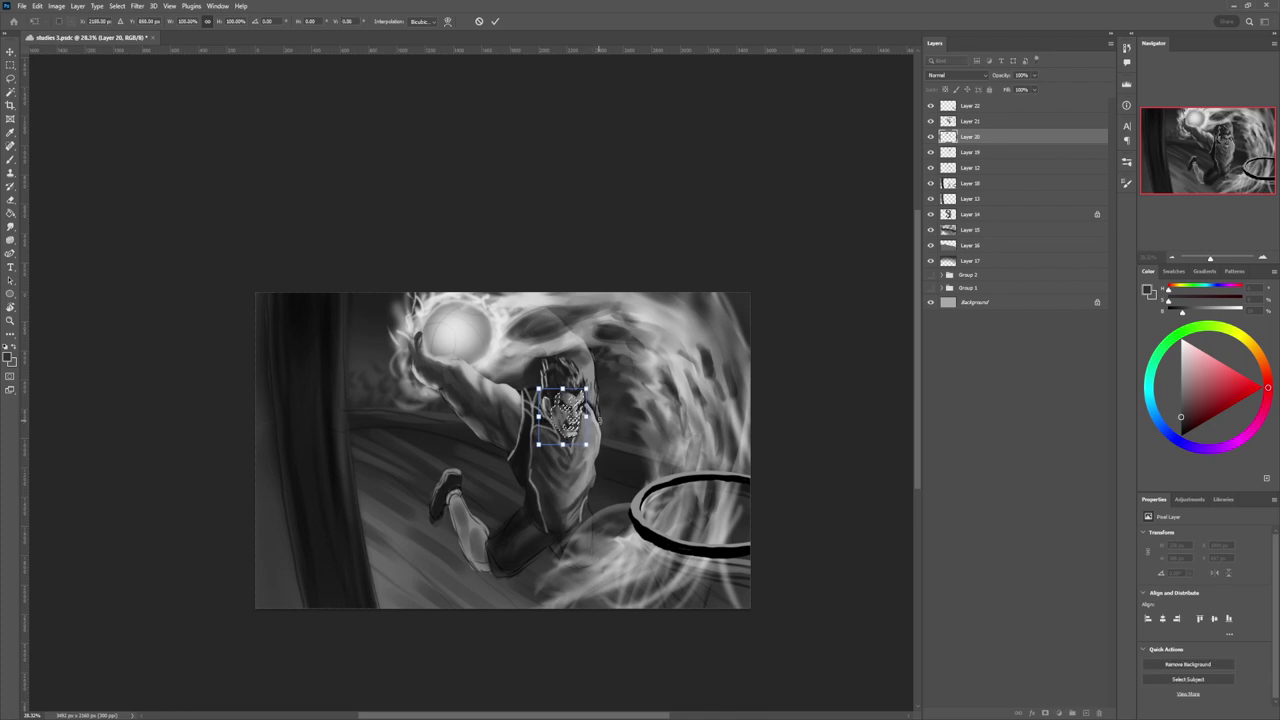
key(Return)
key(ctrl+d)
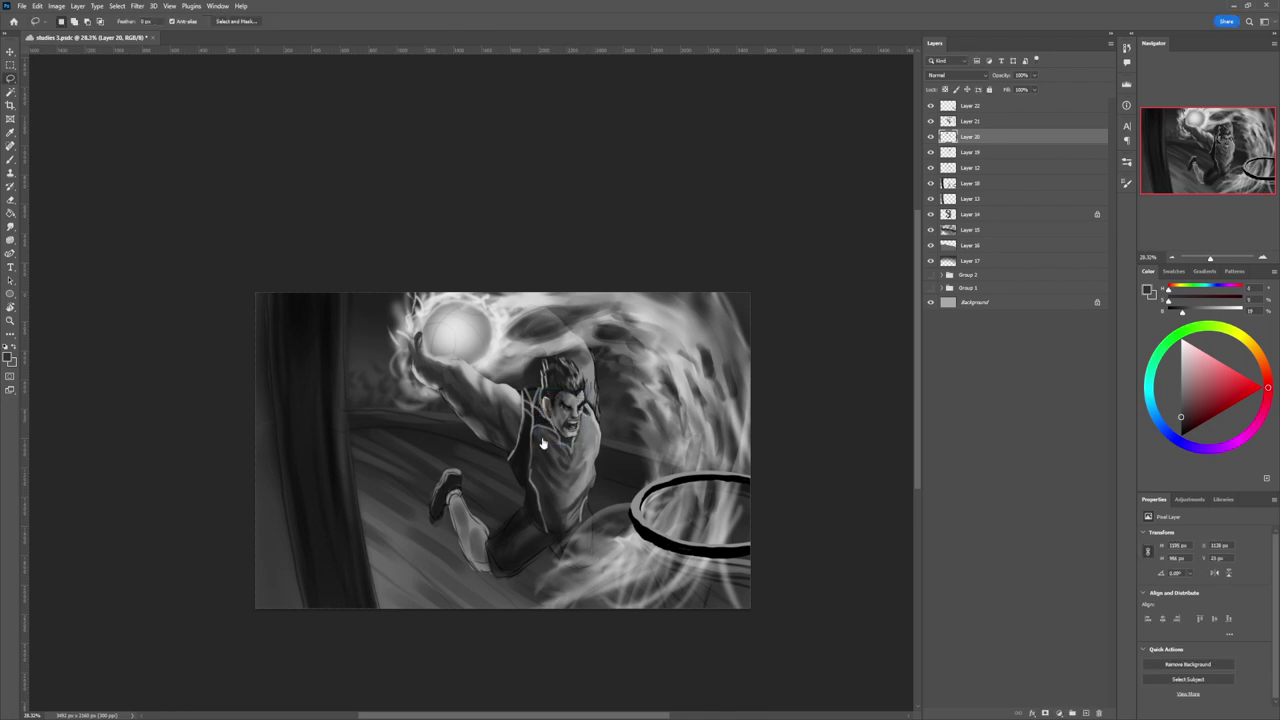
Merge all layers from Layer 22 down to Layer 14 into one, toggling Layers 19 and 12 and the merged layer to check them.
key(z)
drag(570, 441, 520, 441)
drag(600, 421, 636, 421)
click(972, 106)
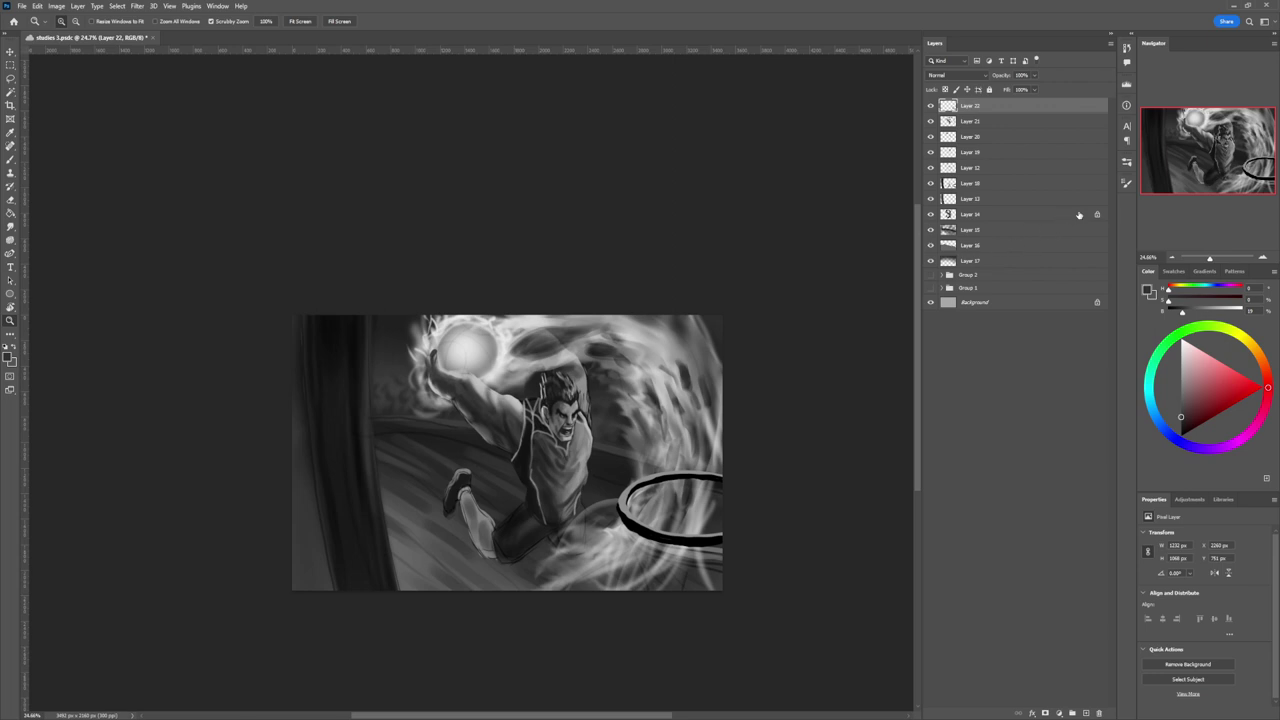
shift+click(1008, 215)
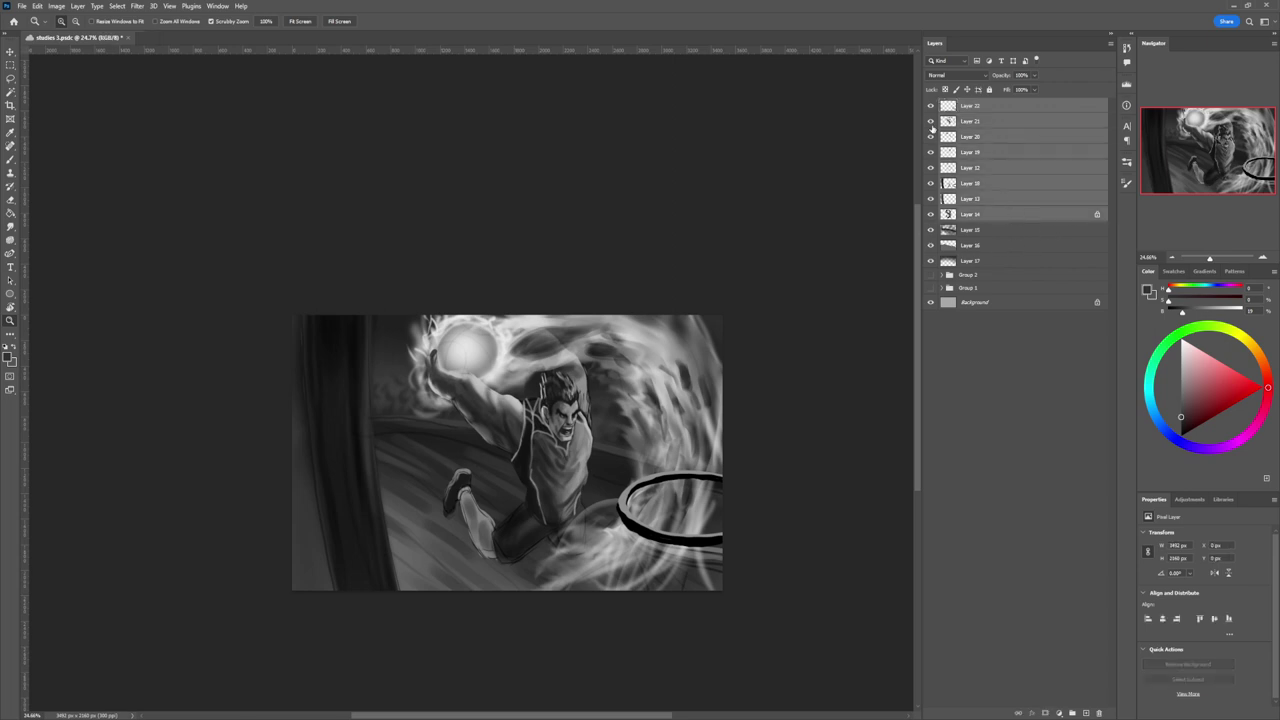
click(930, 153)
click(930, 155)
click(931, 167)
click(931, 167)
click(931, 167)
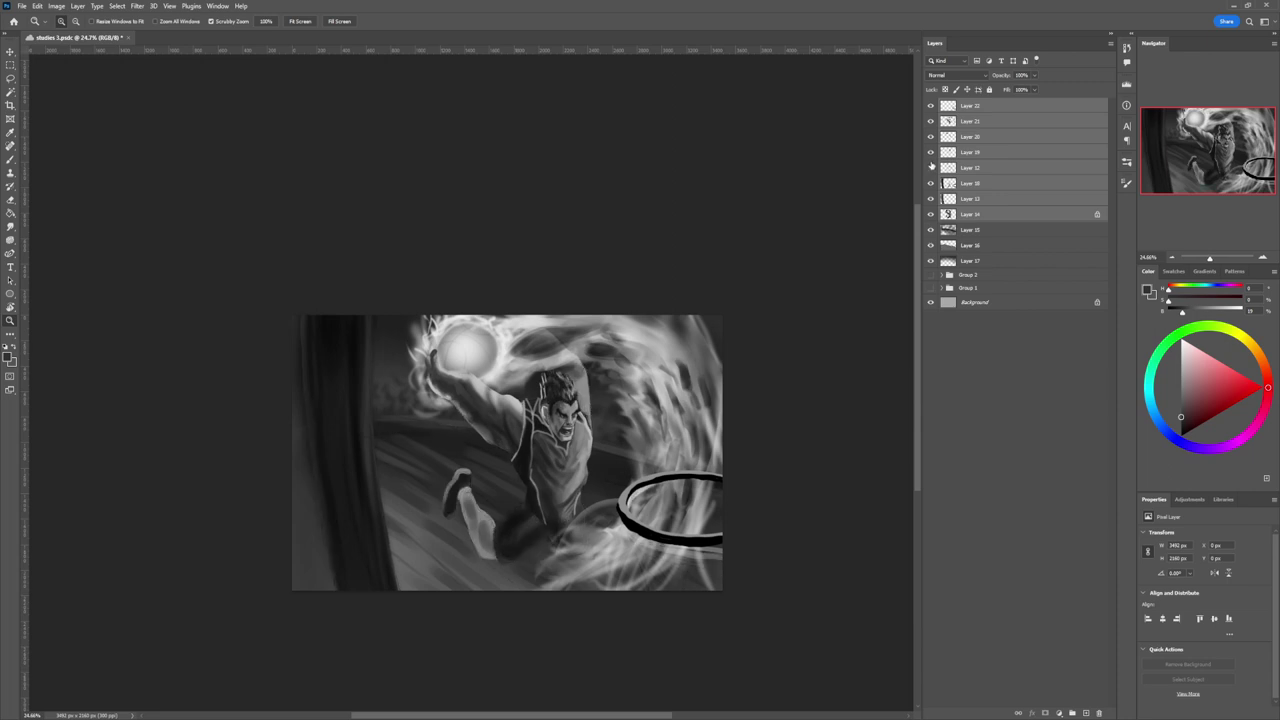
click(931, 167)
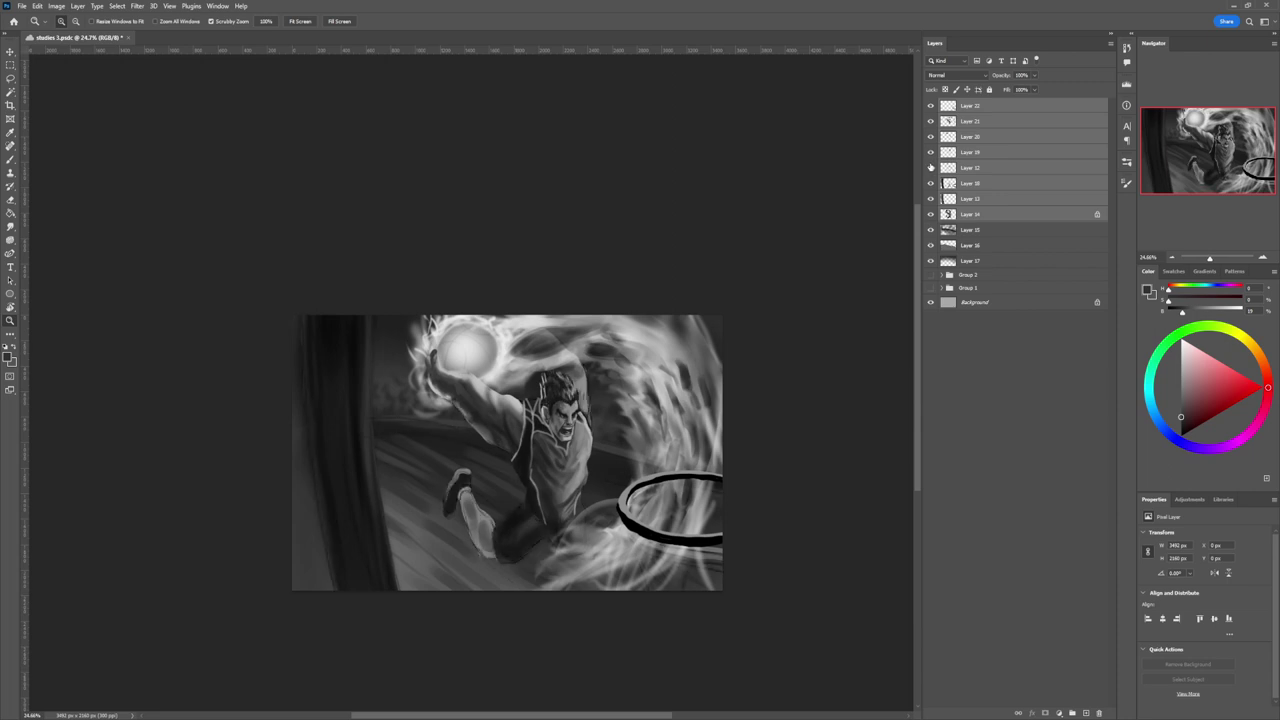
click(931, 167)
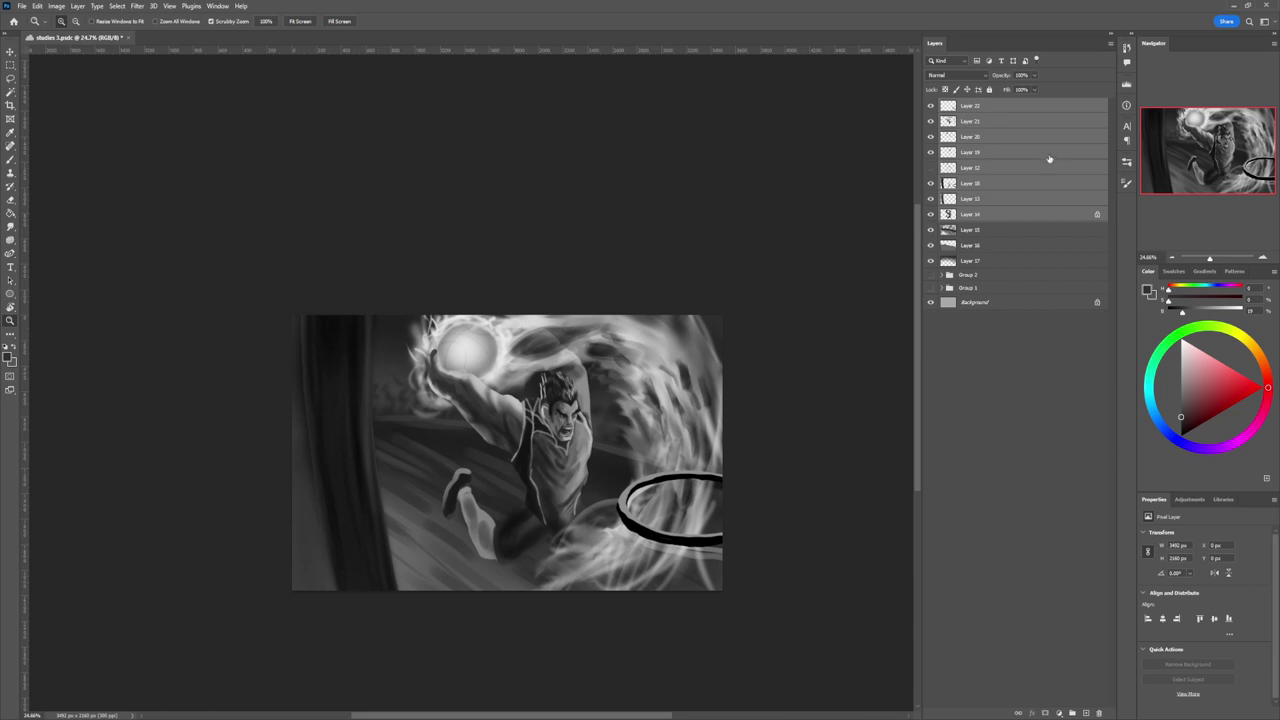
click(931, 167)
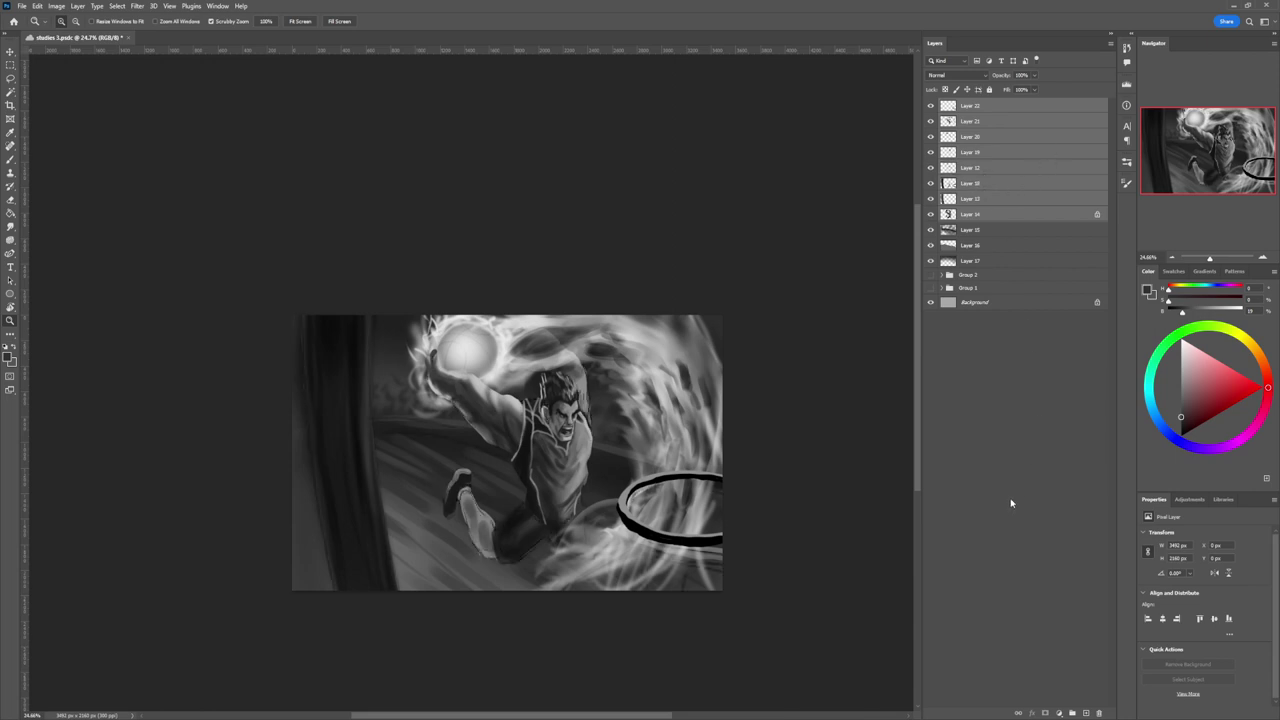
key(ctrl+e)
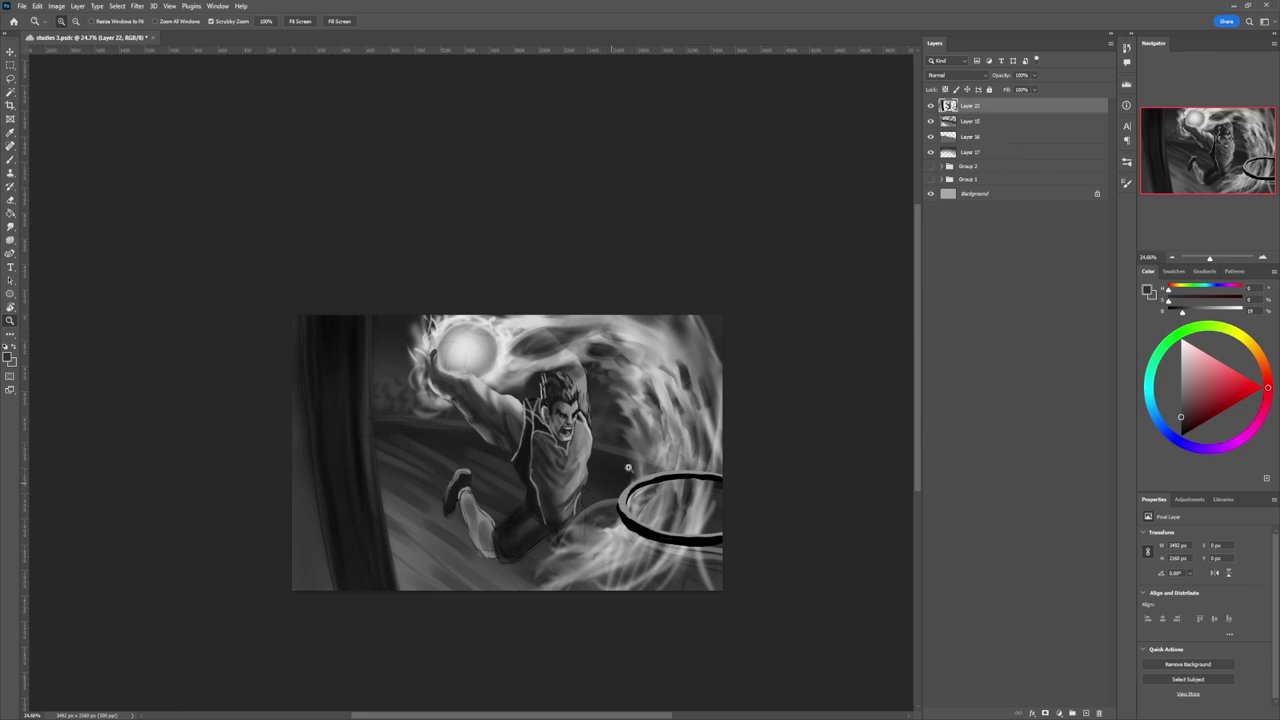
click(931, 106)
click(931, 106)
scroll(595, 435, down, 1)
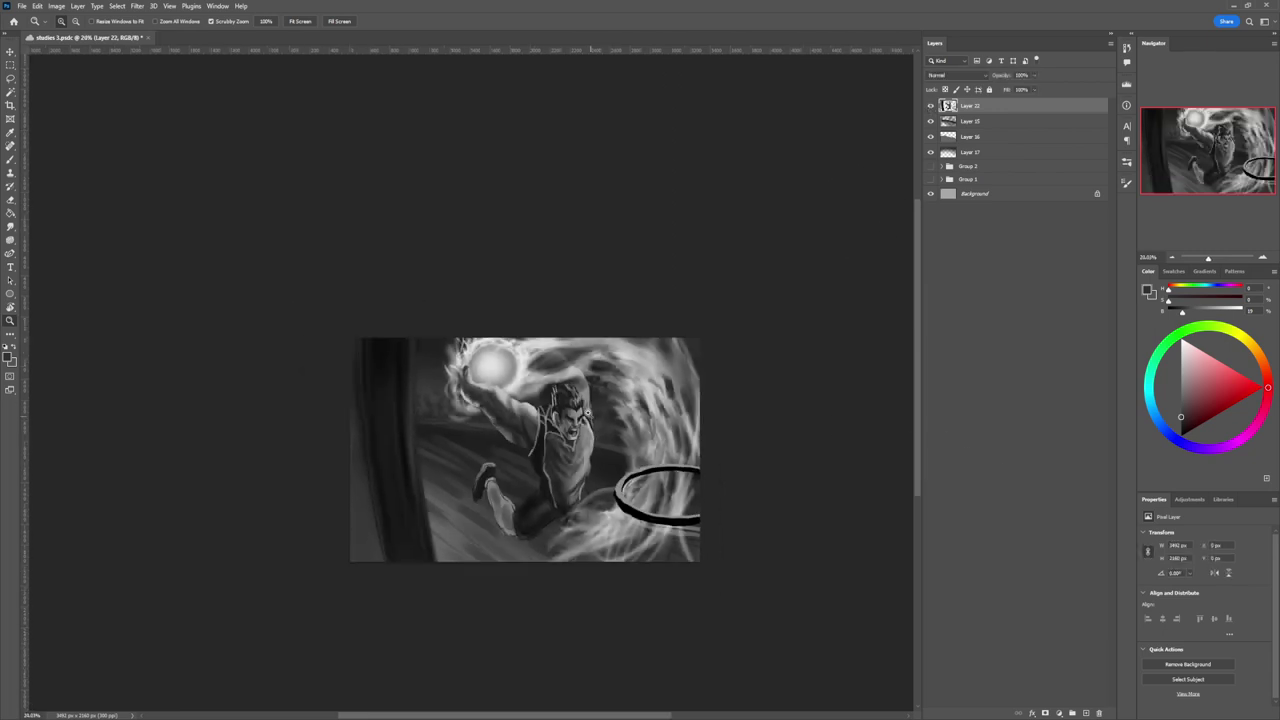
Touch up the player's jaw and the edge of the face beside the shoulder with light grey and dark tones sampled nearby.
scroll(578, 440, up, 3)
scroll(590, 440, up, 1)
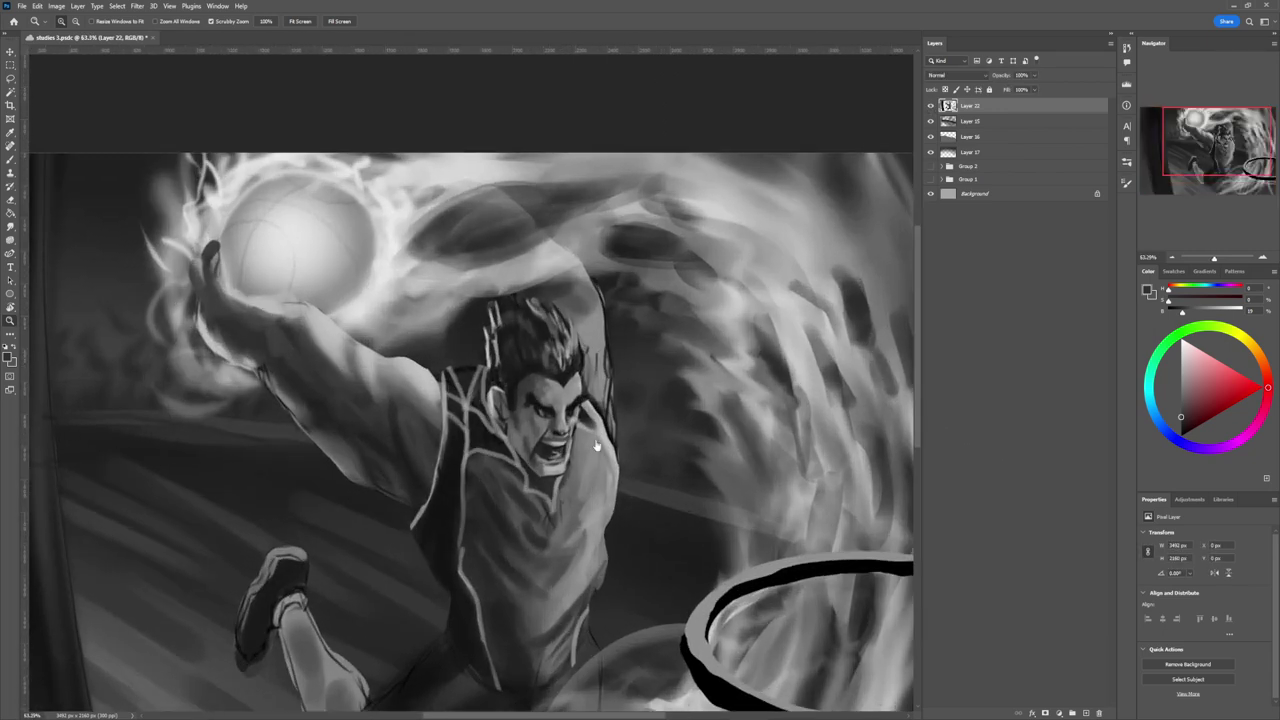
key(b)
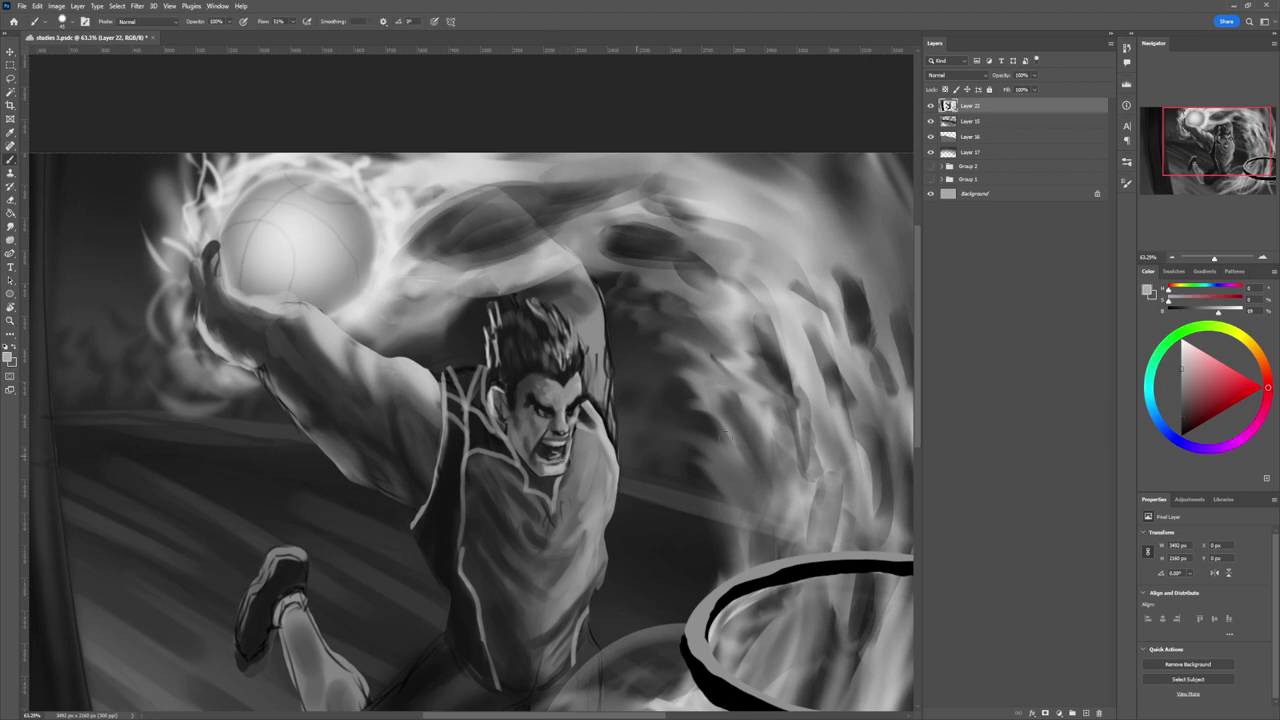
click(1181, 352)
drag(560, 468, 572, 458)
alt+click(579, 402)
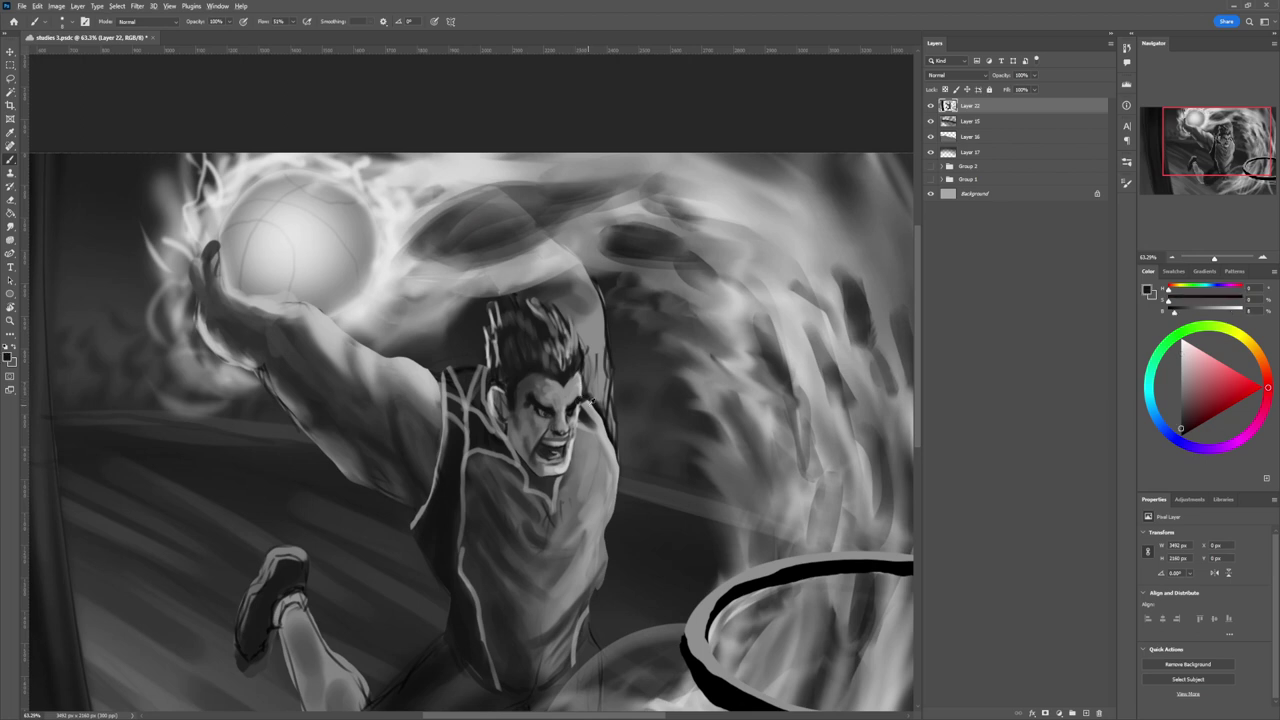
alt+click(593, 401)
alt+click(584, 414)
drag(586, 402, 592, 424)
Lasso the player's face and hair, widen the head slightly on both sides with Free Transform, reposition it and clear the selection.
key(l)
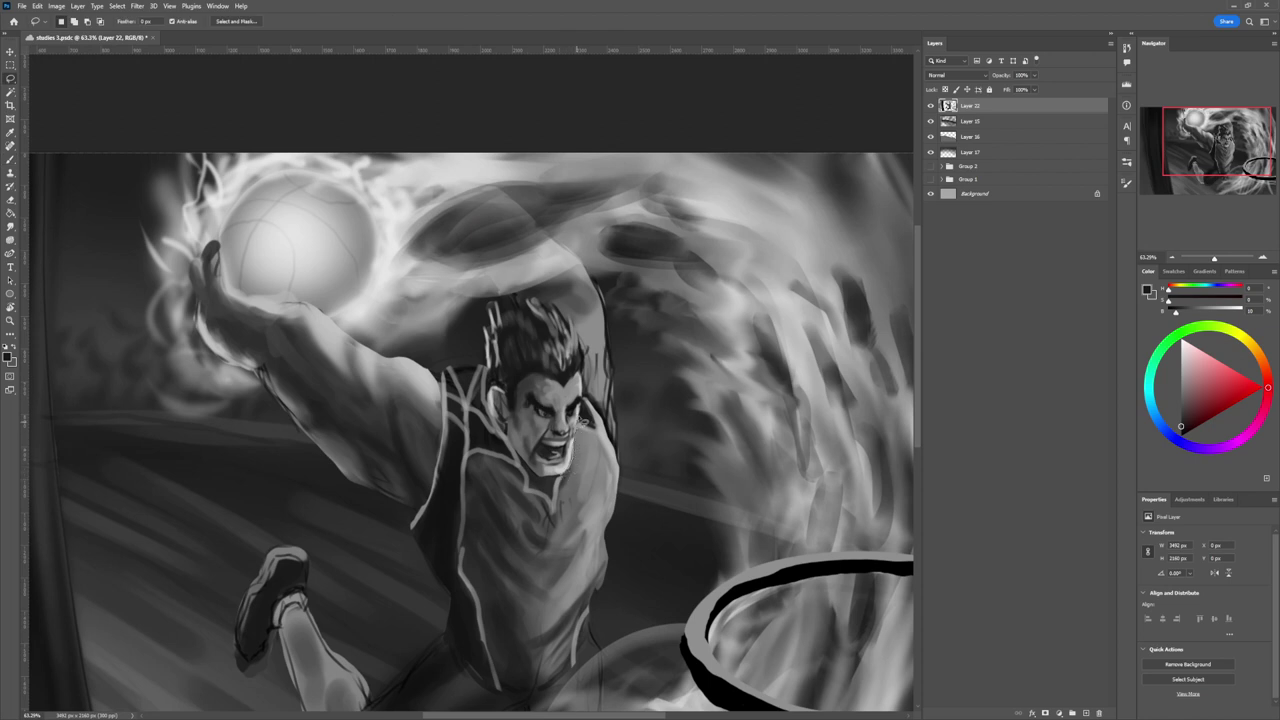
mouse_move(575, 382)
mouse_down()
mouse_move(524, 384)
mouse_move(510, 440)
mouse_move(548, 486)
mouse_move(565, 470)
mouse_up()
key(shift)
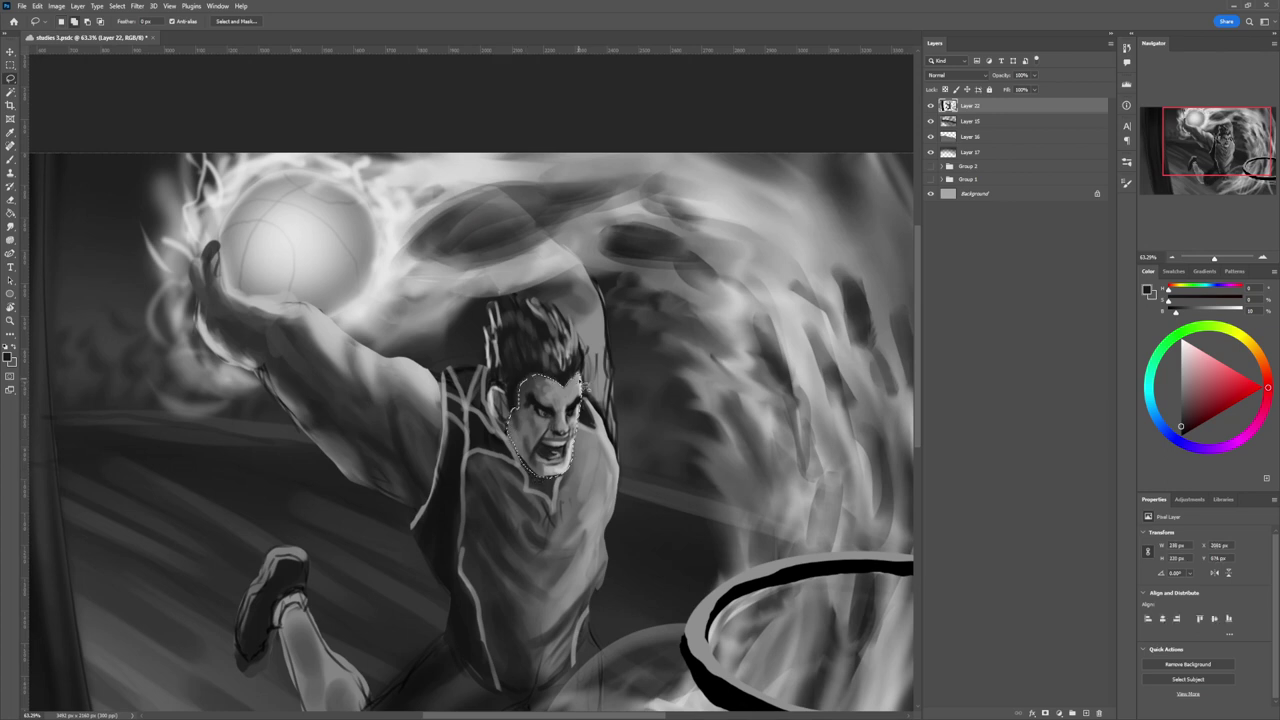
mouse_move(586, 385)
mouse_down()
mouse_move(560, 313)
mouse_move(495, 307)
mouse_move(483, 345)
mouse_move(506, 432)
mouse_up()
key(ctrl+t)
drag(585, 386, 593, 389)
drag(483, 386, 476, 386)
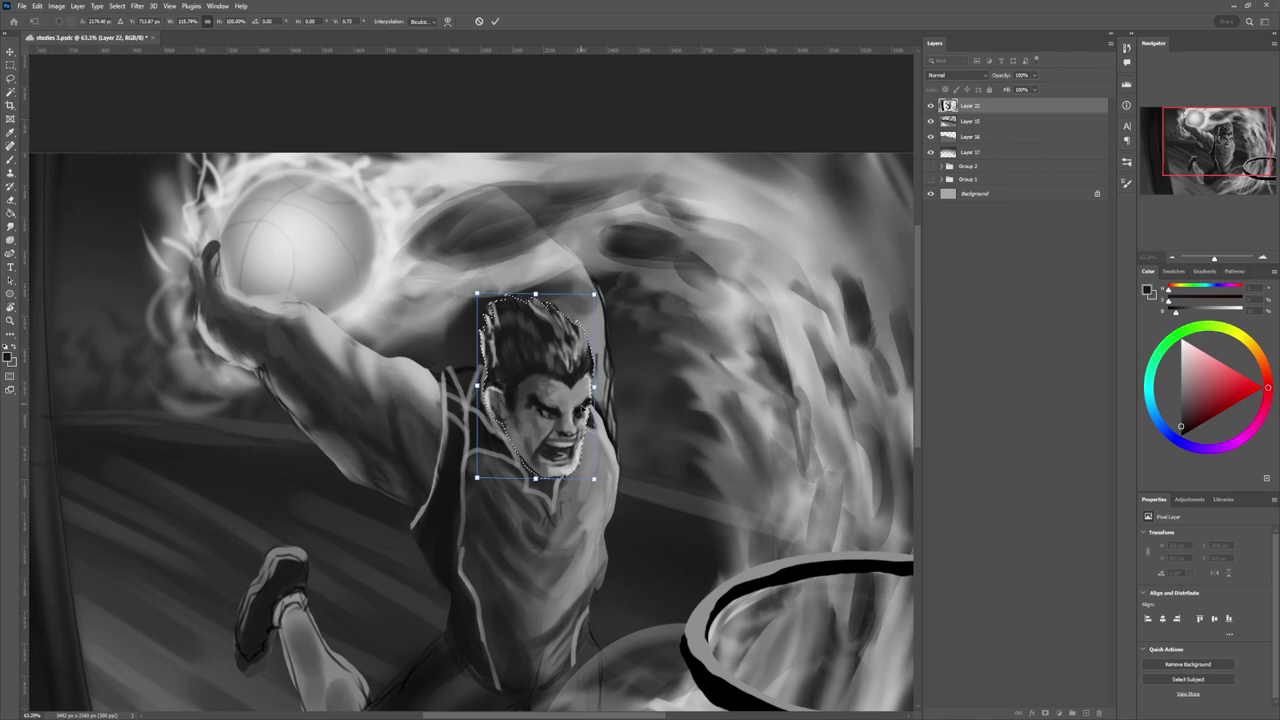
drag(582, 406, 579, 405)
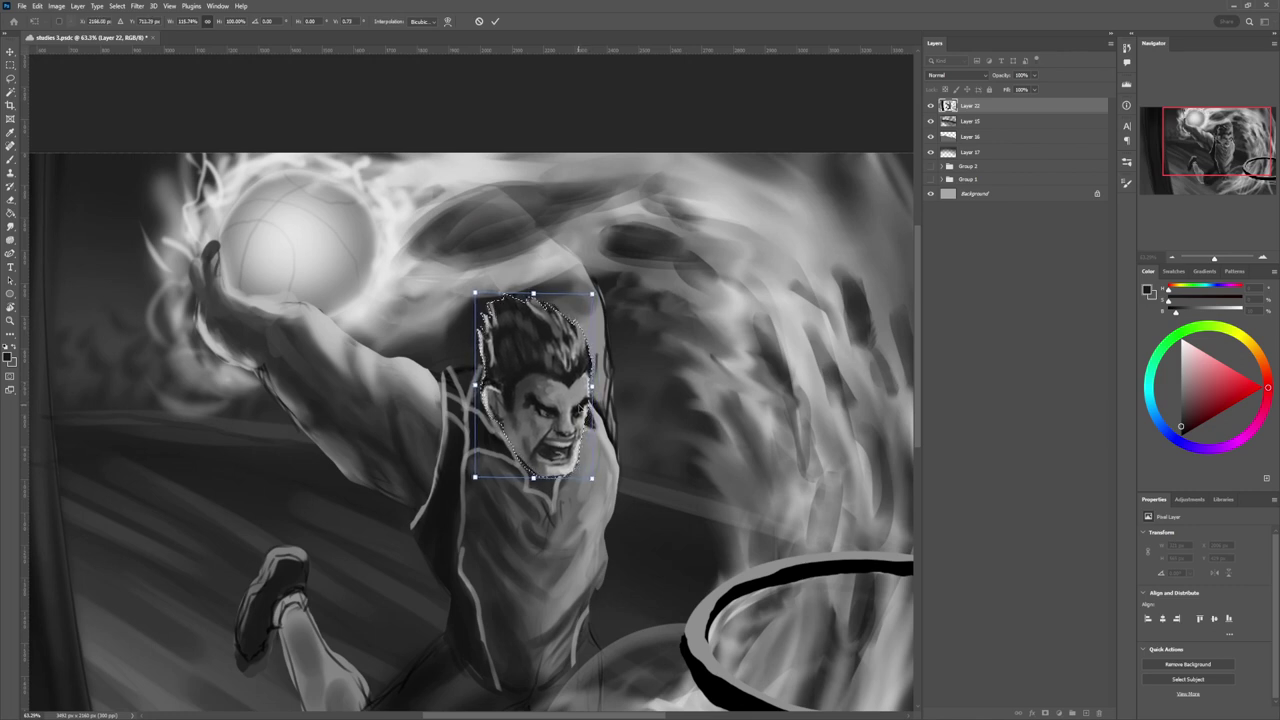
key(Return)
key(b)
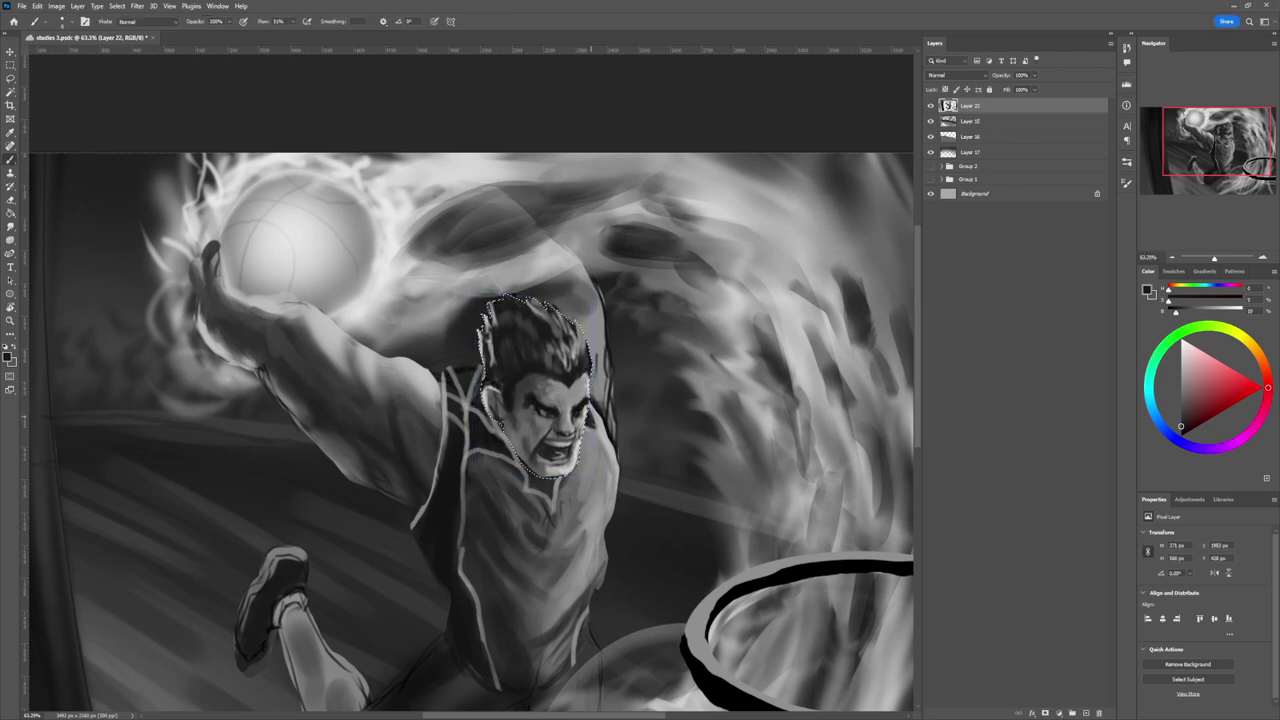
key(l)
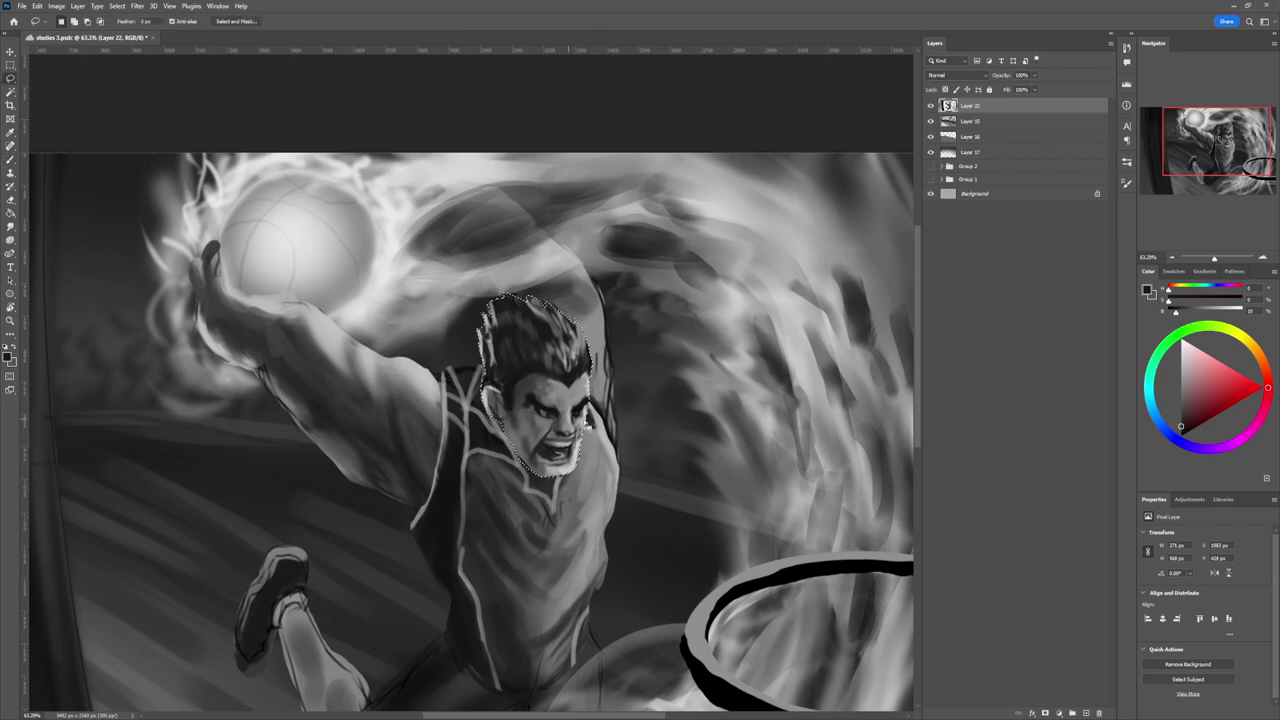
key(ctrl+d)
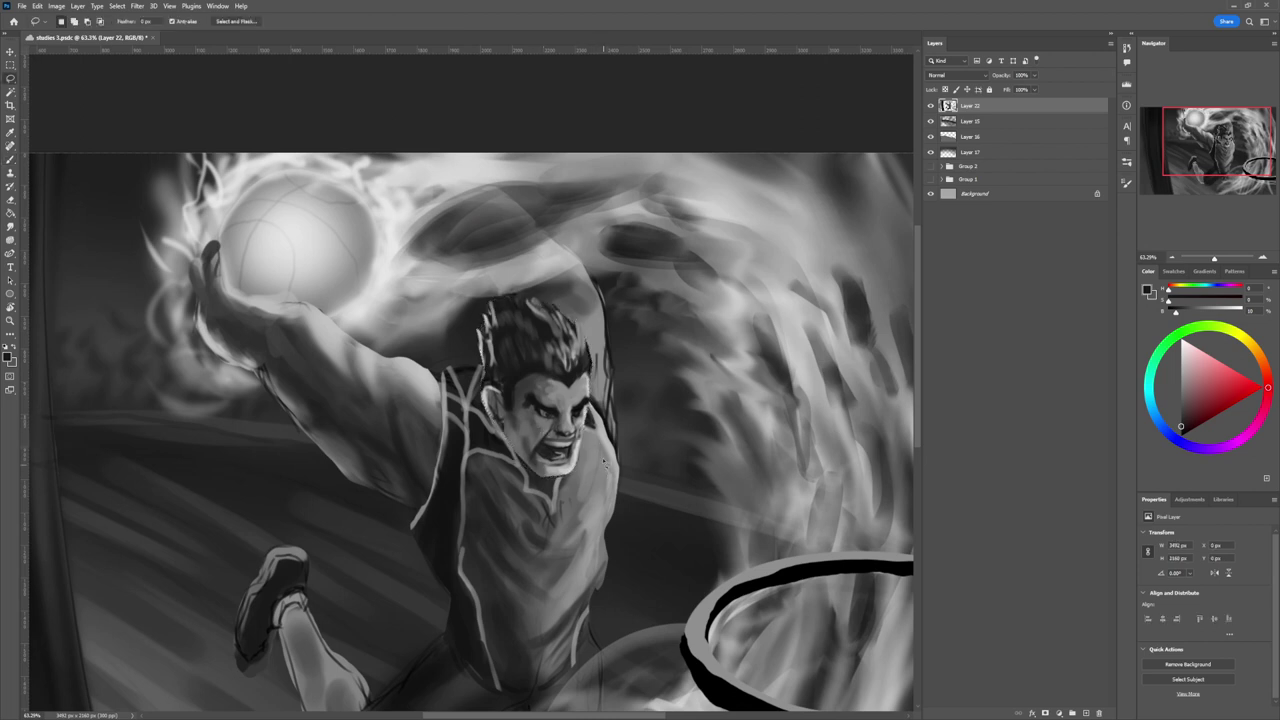
Retouch the edge of the jaw with a mid-grey sampled beside the chin and check it against the whole composition.
key(b)
alt+click(571, 474)
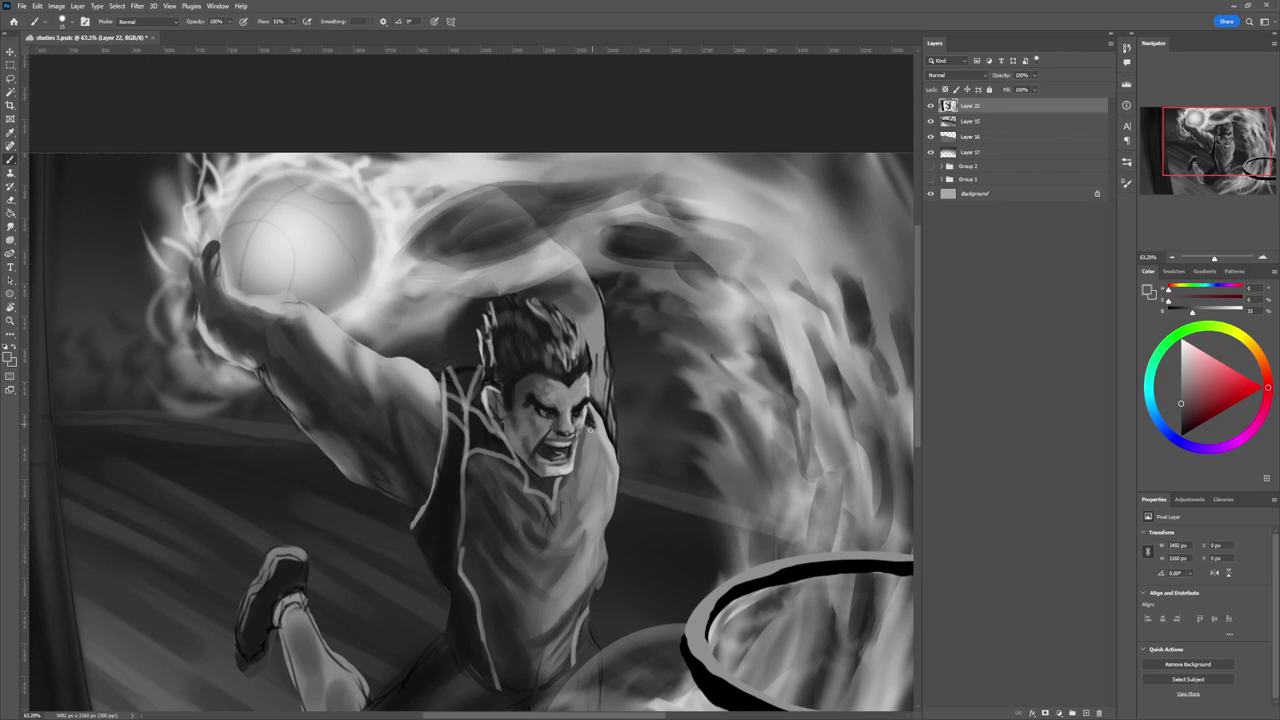
key(z)
drag(617, 443, 560, 443)
drag(662, 441, 590, 441)
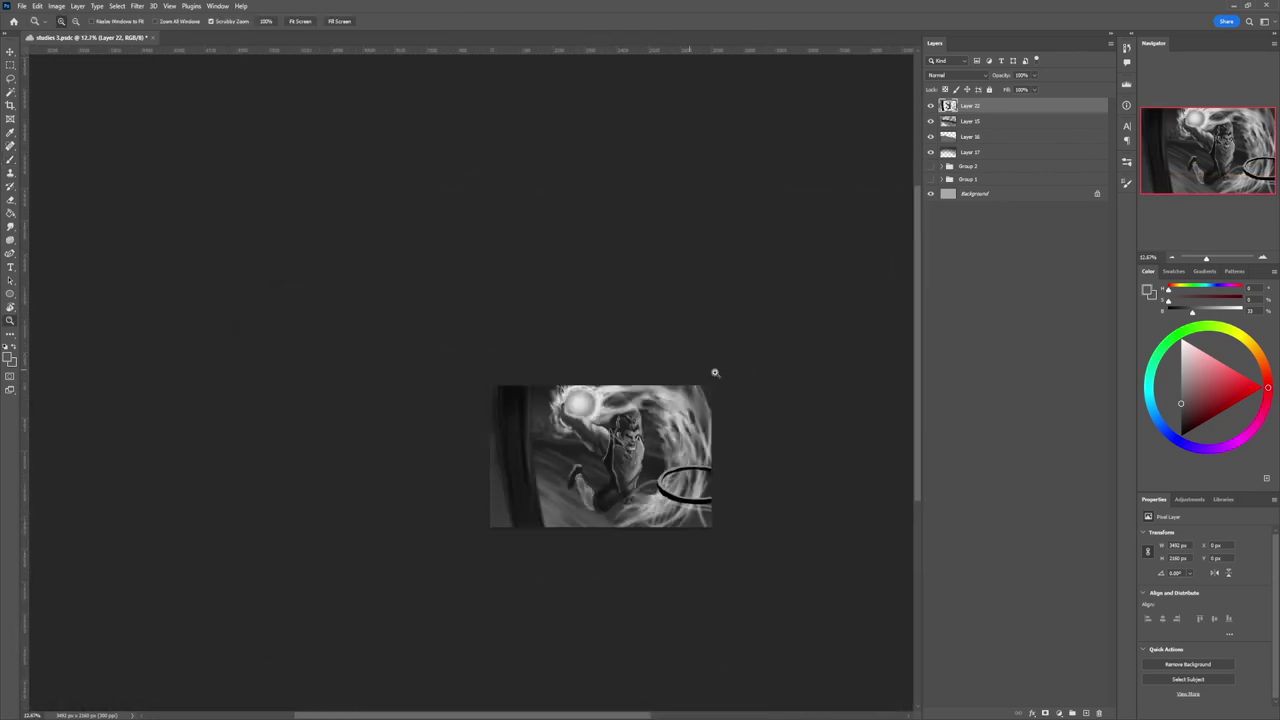
scroll(712, 530, up, 2)
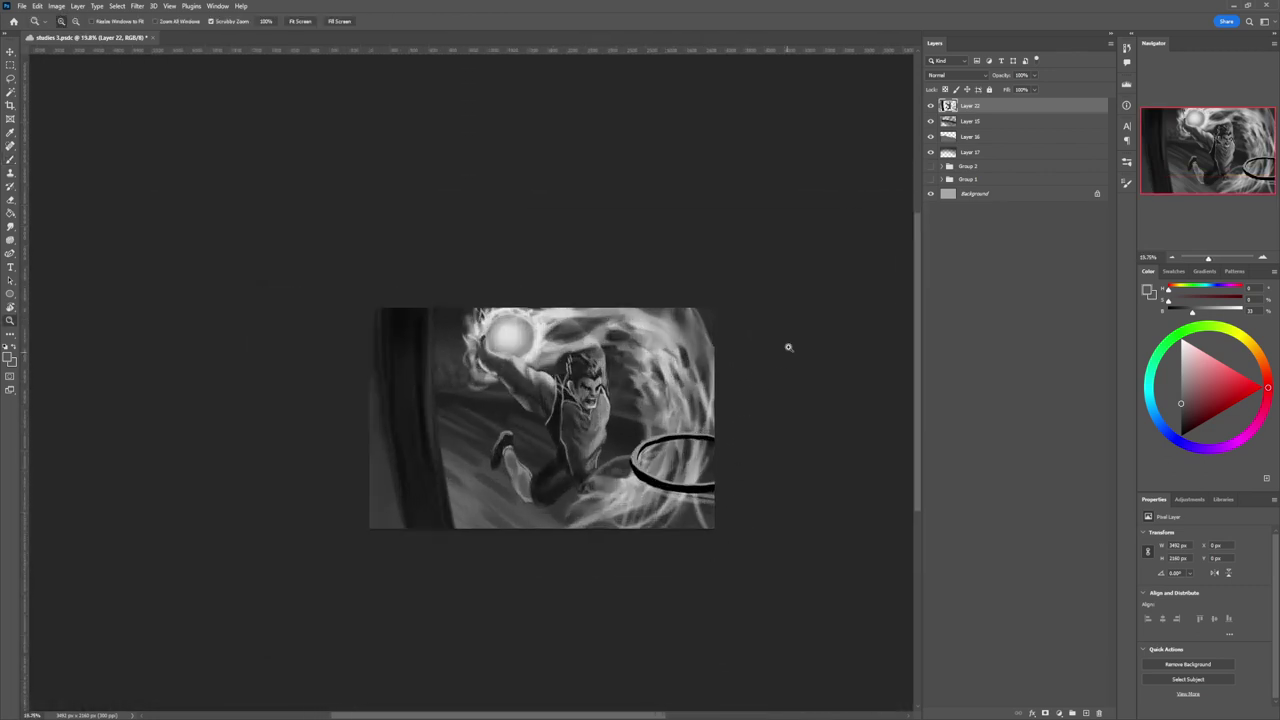
scroll(580, 425, up, 5)
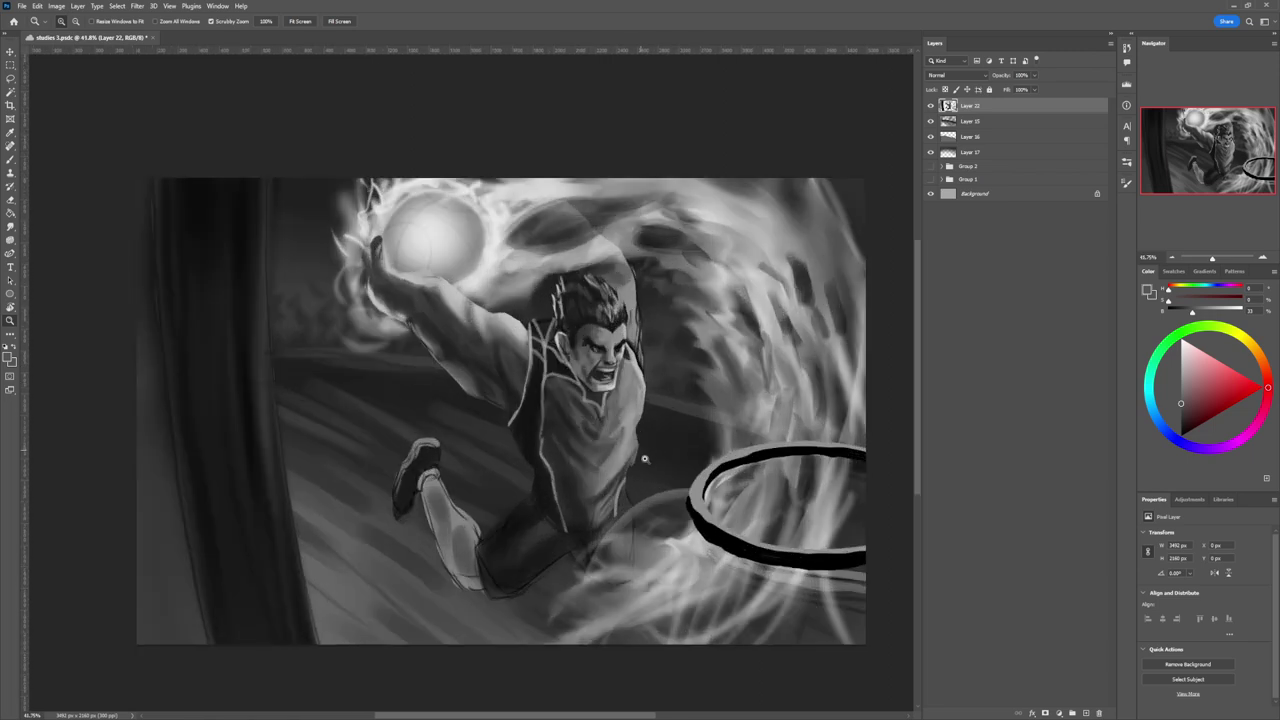
scroll(644, 459, up, 1)
Hand-letter NOXUS across the jersey's chest on a new layer in light grey and strengthen the letters with a brighter grey.
key(b)
alt+click(650, 452)
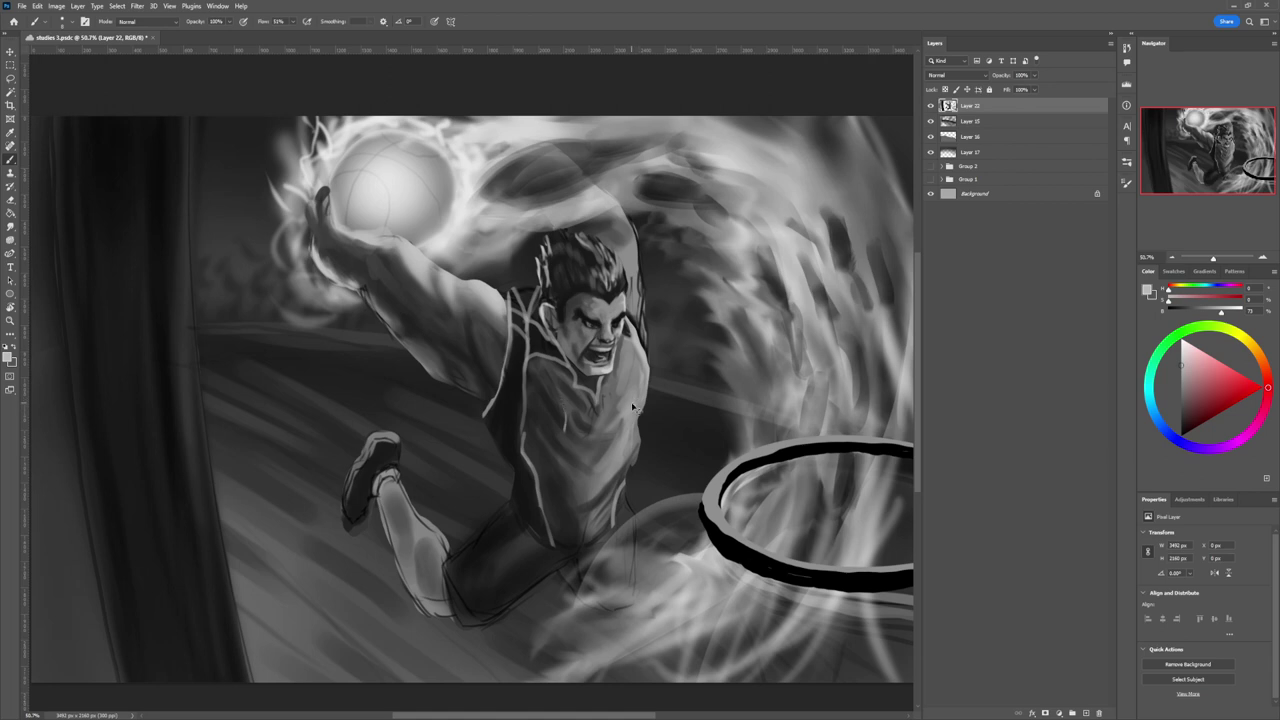
key(ctrl+shift+alt+n)
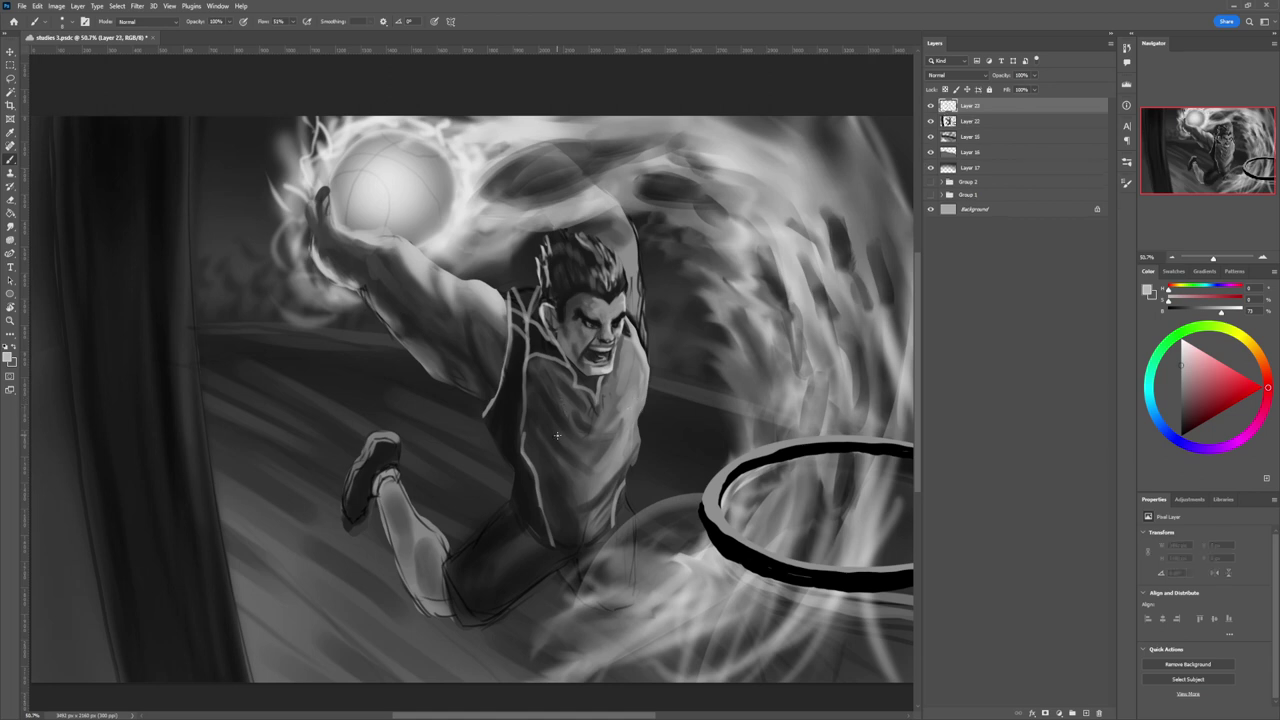
key(bracketright)
mouse_move(558, 434)
mouse_down()
mouse_move(560, 403)
mouse_move(566, 432)
mouse_move(569, 408)
mouse_move(579, 429)
mouse_move(575, 407)
mouse_move(587, 438)
mouse_move(620, 424)
mouse_up()
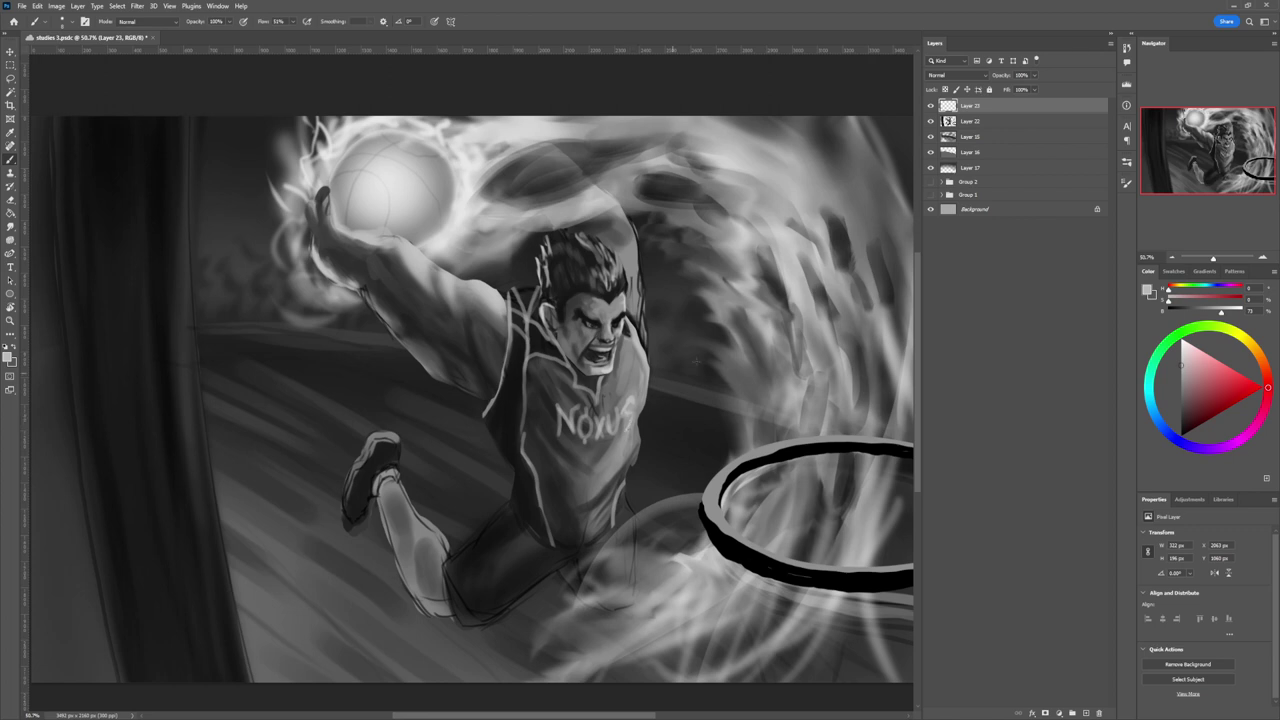
click(1182, 355)
mouse_move(557, 426)
mouse_down()
mouse_move(581, 407)
mouse_move(584, 442)
mouse_move(595, 421)
mouse_move(603, 444)
mouse_move(600, 426)
mouse_move(590, 432)
mouse_move(620, 415)
mouse_up()
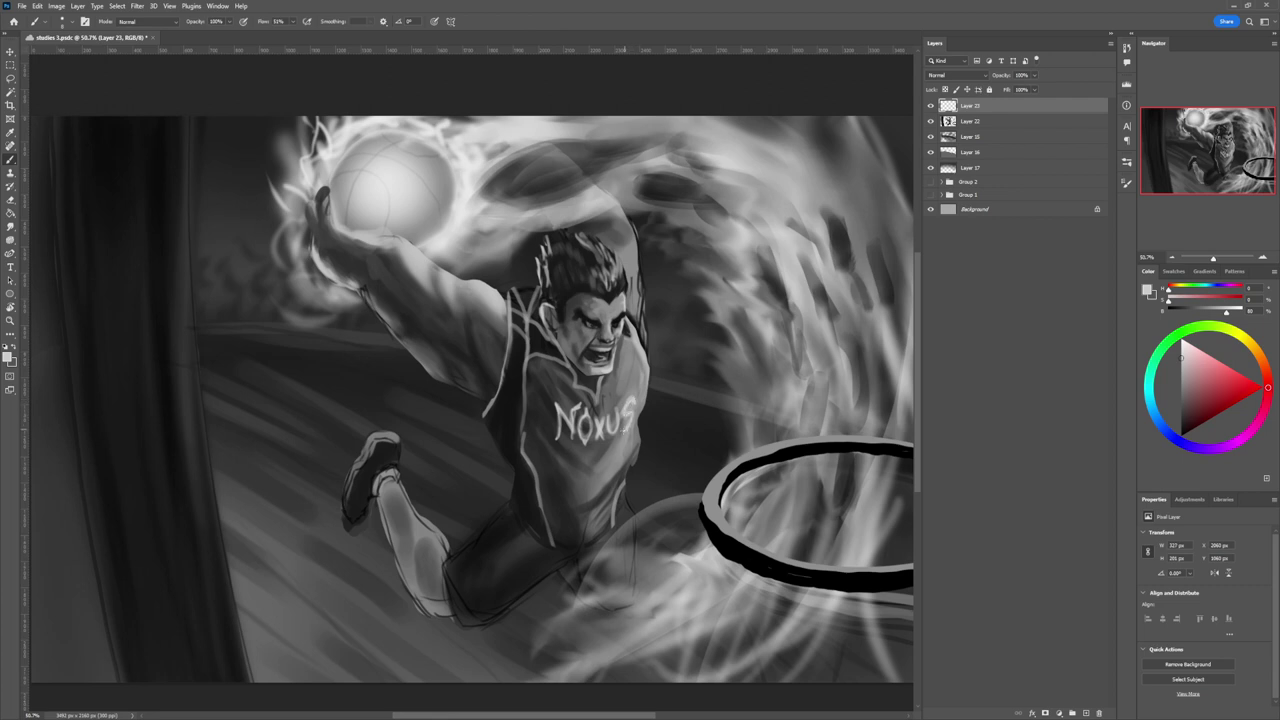
Lower the opacity of the jersey lettering layer to 52%.
key(z)
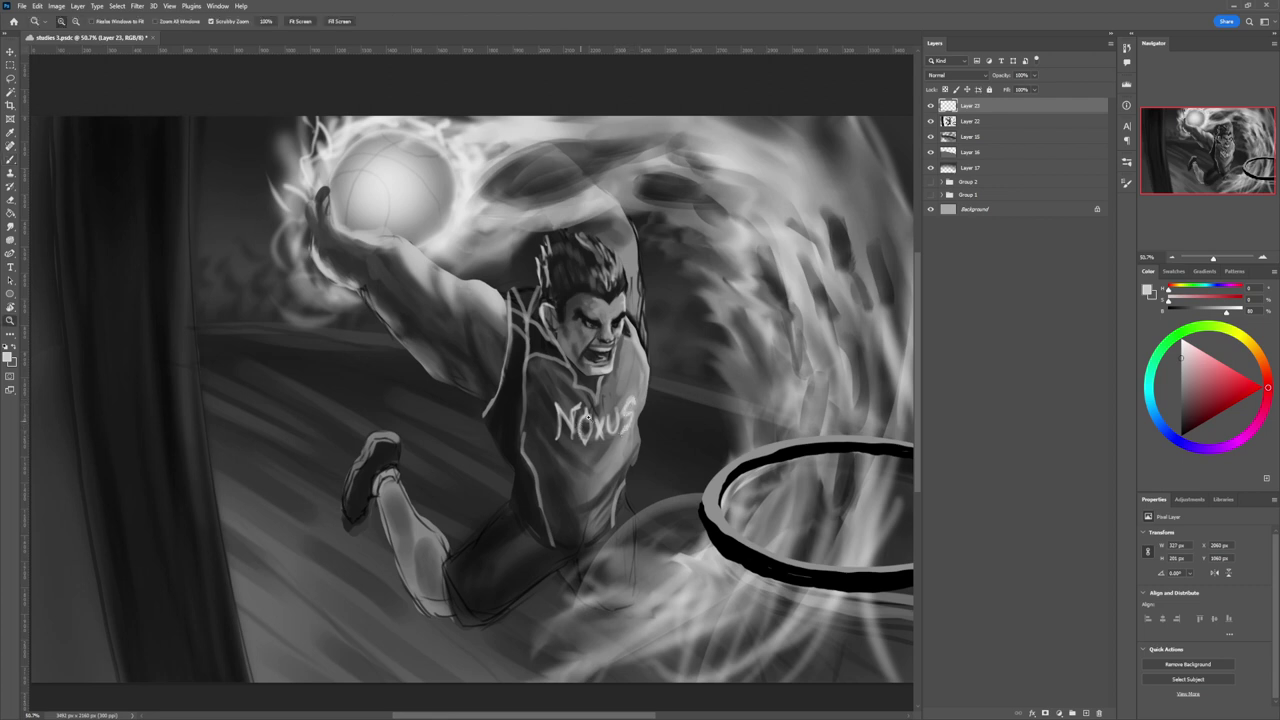
drag(637, 418, 691, 361)
drag(681, 419, 746, 393)
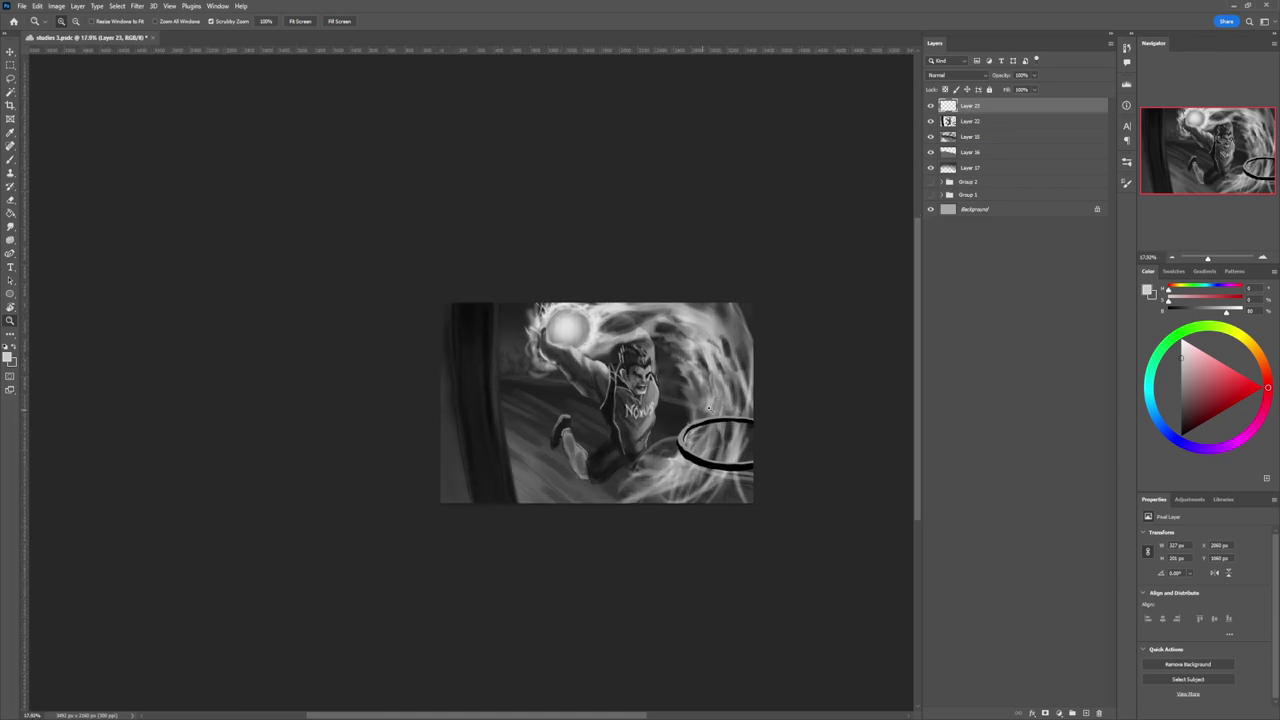
drag(1001, 77, 988, 82)
drag(665, 414, 685, 410)
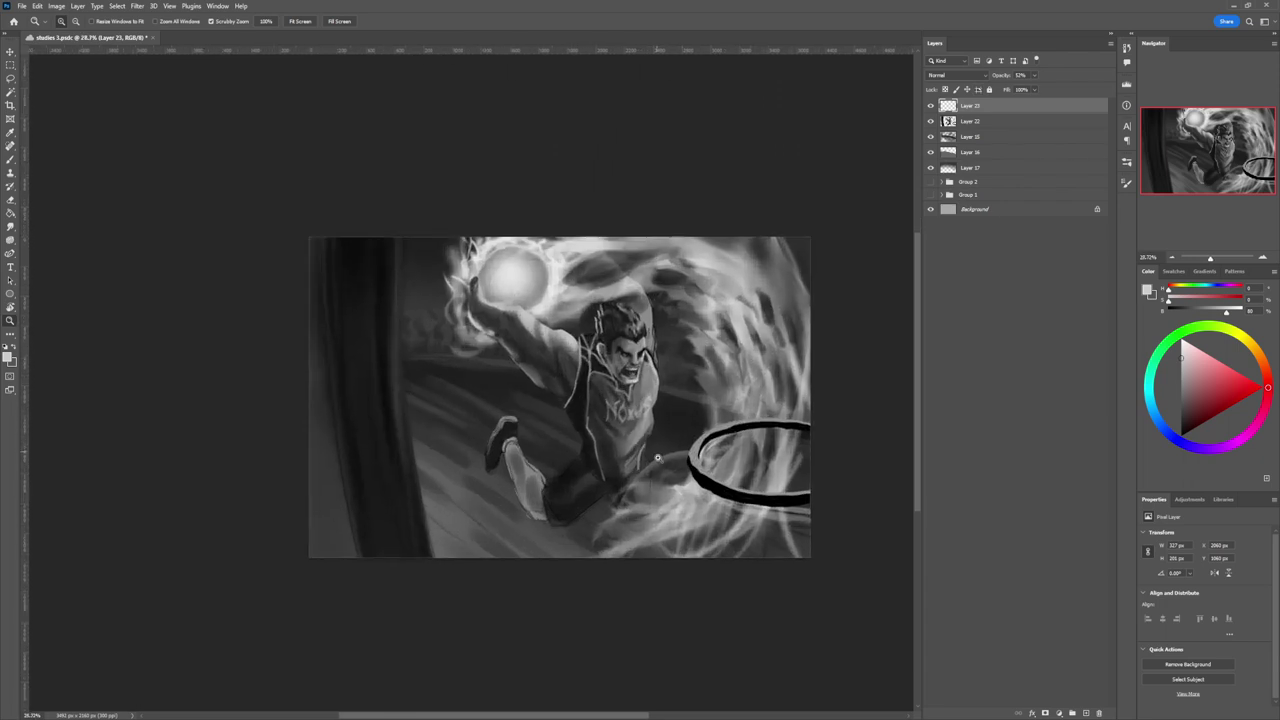
Lasso the player's raised lower leg and shade inside the selection with an enlarged brush and dark grey.
click(580, 506)
key(l)
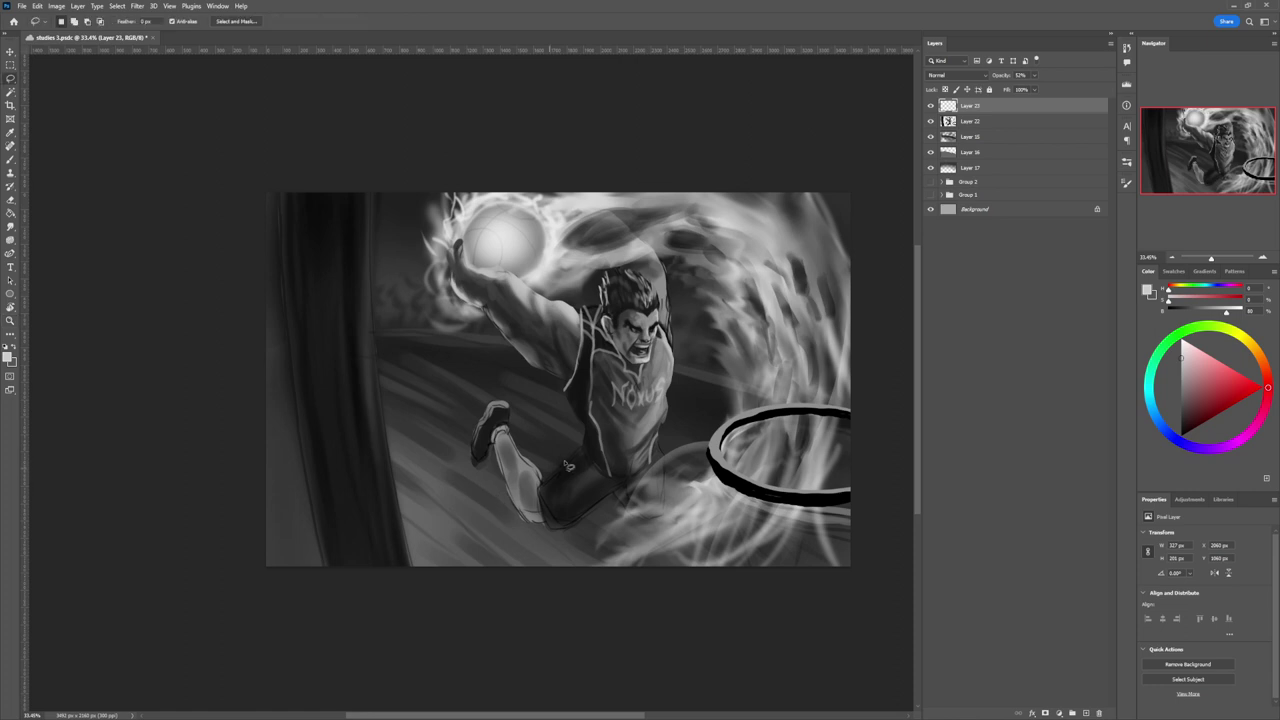
mouse_move(546, 530)
mouse_down()
mouse_move(546, 472)
mouse_move(510, 428)
mouse_move(503, 477)
mouse_move(545, 530)
mouse_up()
key(b)
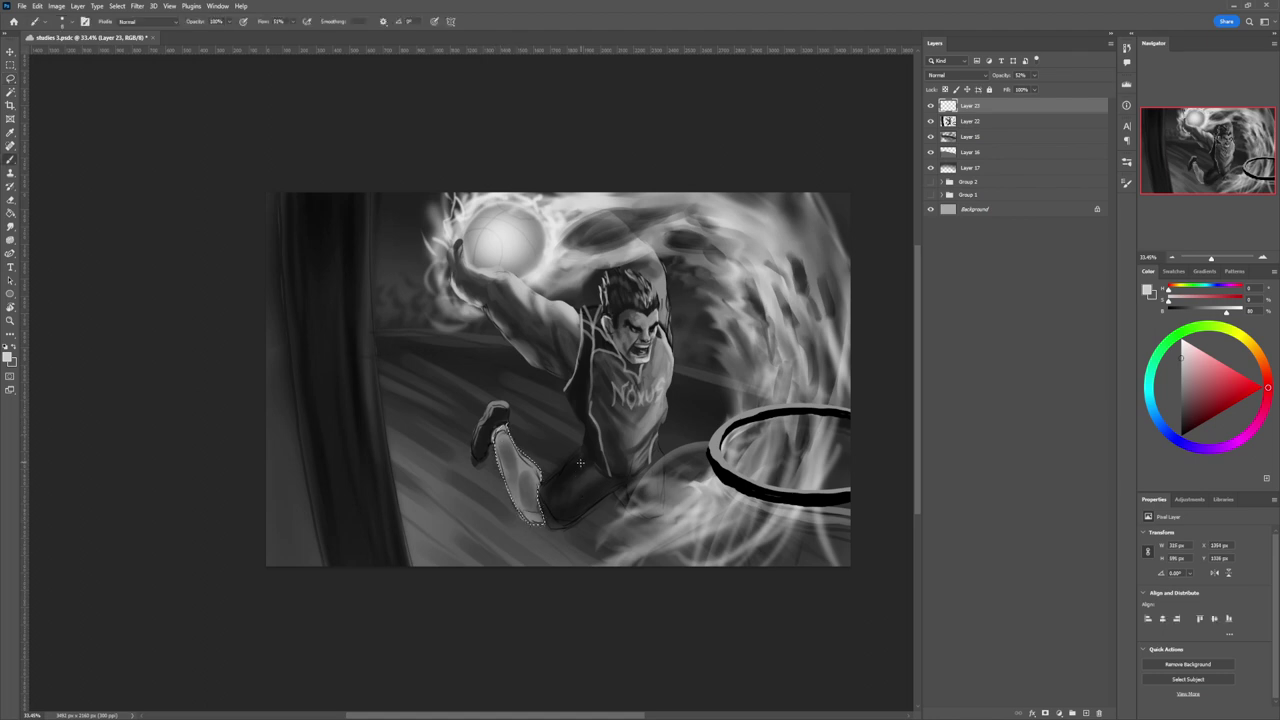
alt+click(514, 452)
key(bracketright)
key(bracketright)
key(bracketright)
click(1180, 413)
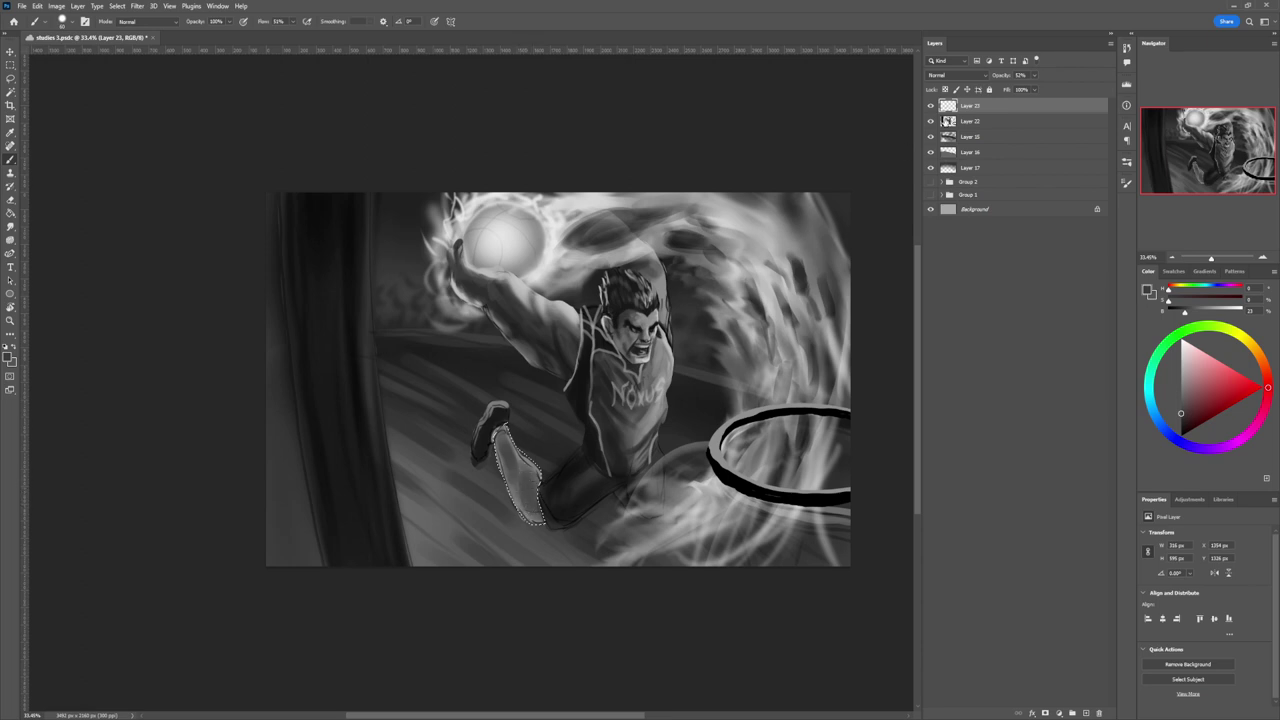
Toggle Layer 23's visibility repeatedly to examine what is painted on it.
click(930, 106)
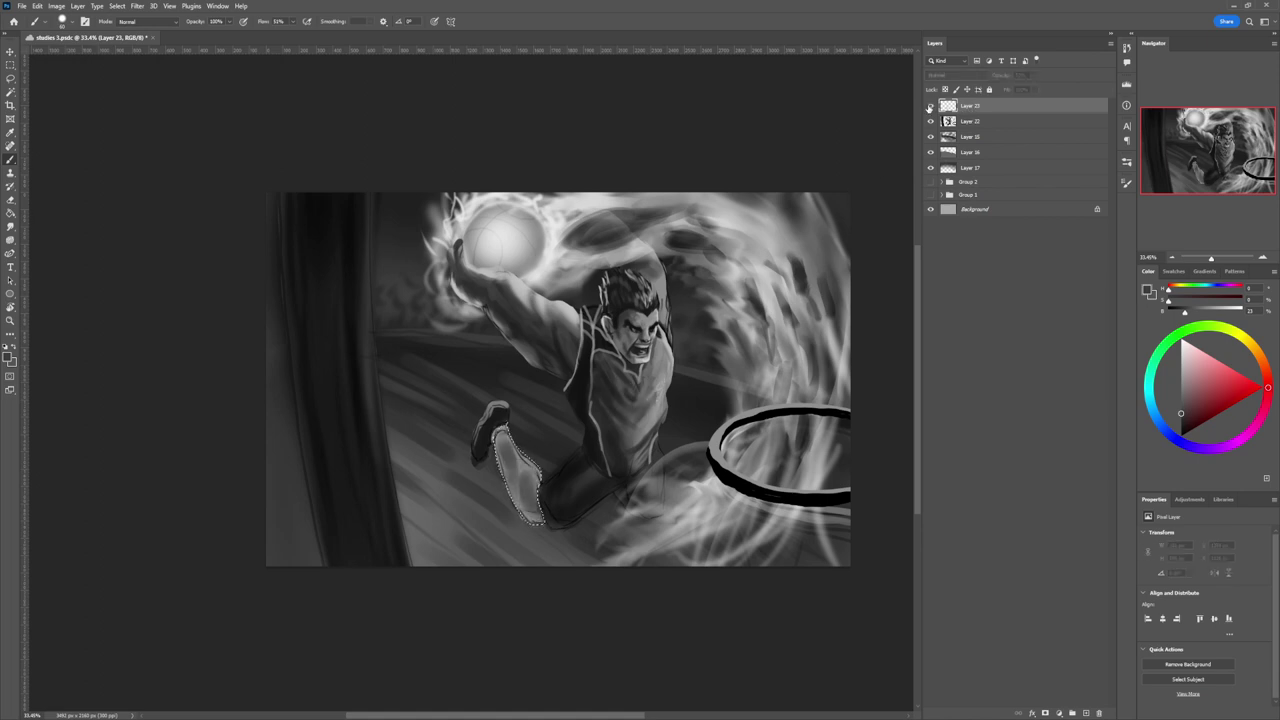
click(930, 106)
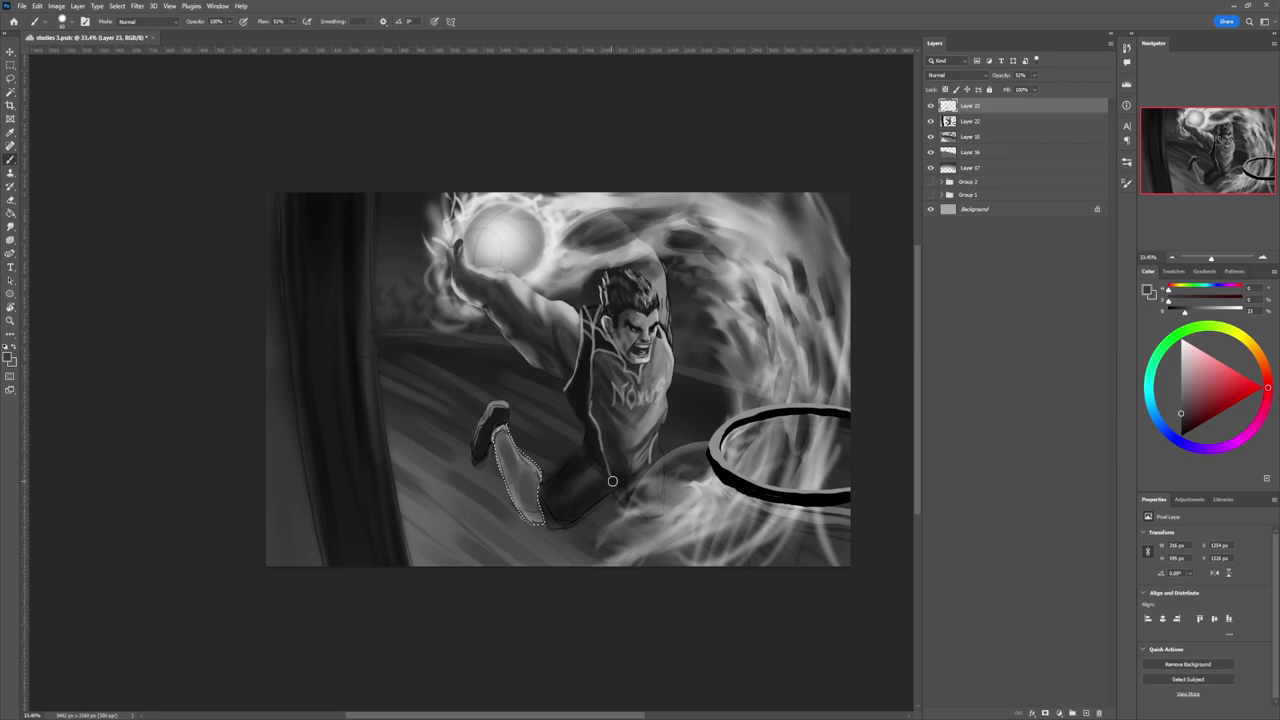
click(930, 106)
click(930, 106)
click(930, 106)
click(930, 106)
Add a new layer and darken the selected lower leg with dark grey, comparing it through undo and redo.
key(ctrl+shift+alt+n)
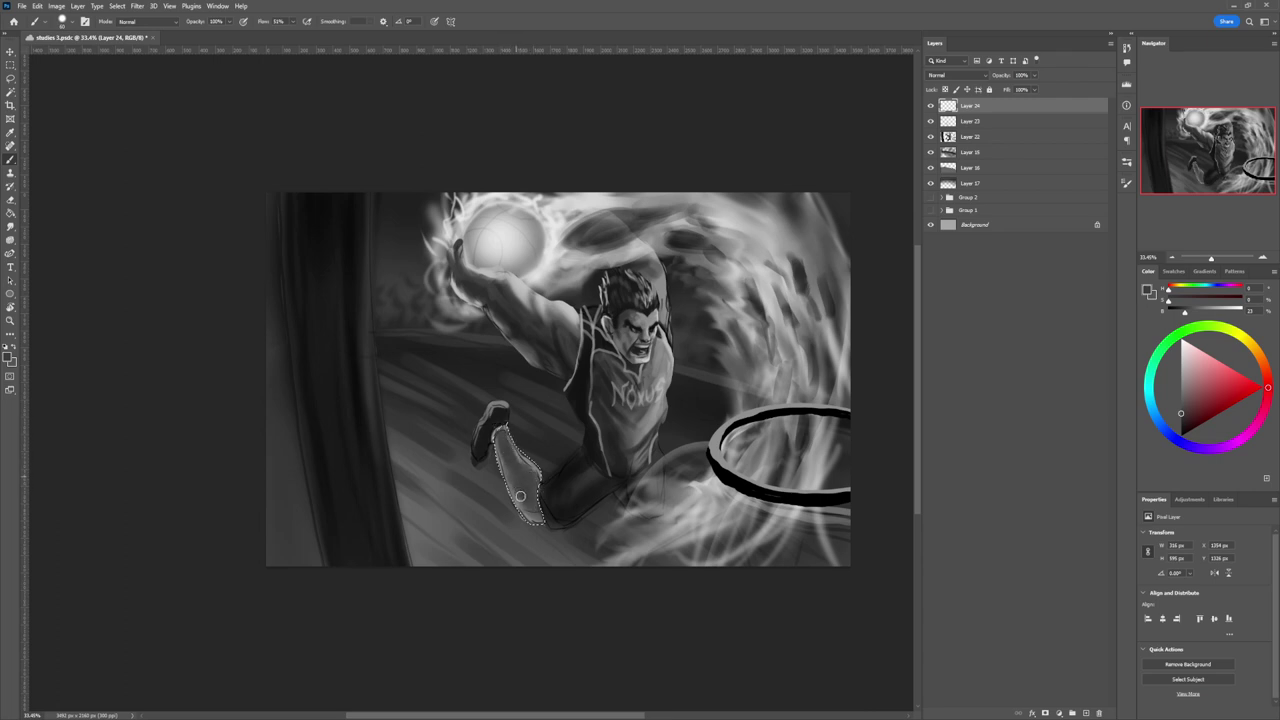
key(ctrl+z)
key(ctrl+shift+z)
Paint light grey rim highlights along the edges of the selected lower leg with a smaller brush at 100% flow.
click(1181, 368)
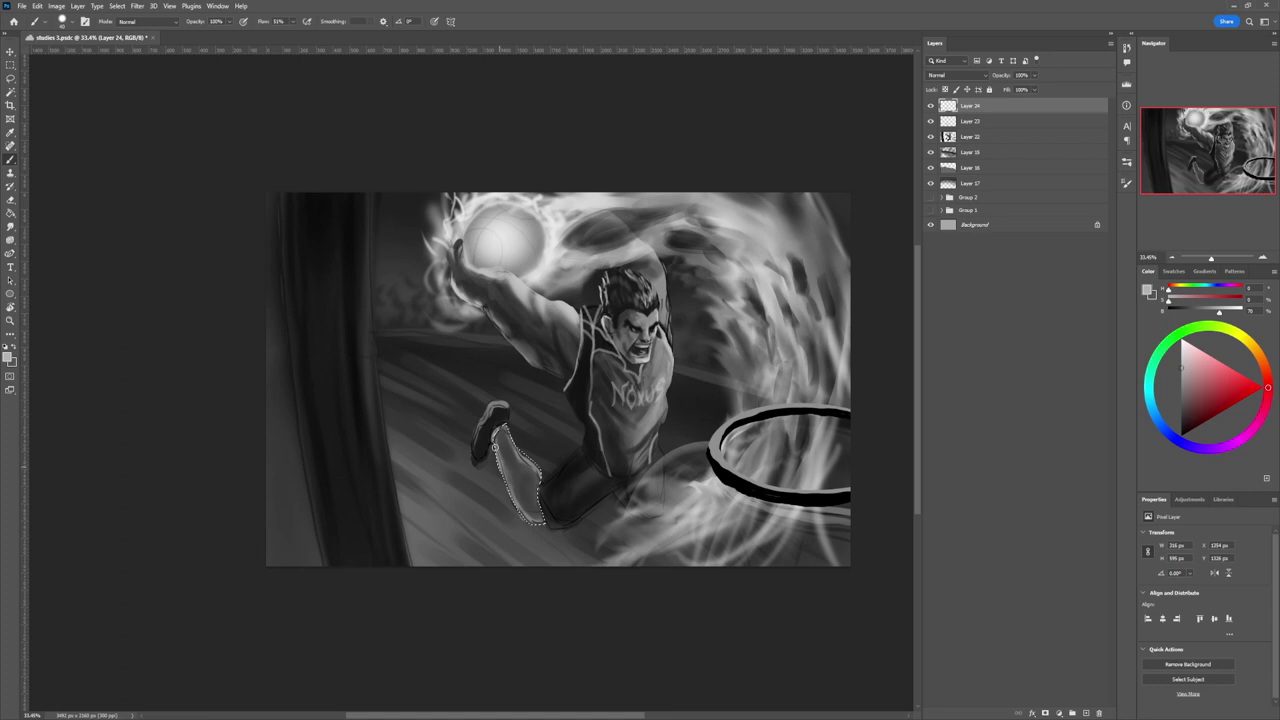
click(900, 418)
key(bracketleft)
key(bracketleft)
key(bracketleft)
key(bracketleft)
key(bracketleft)
key(bracketleft)
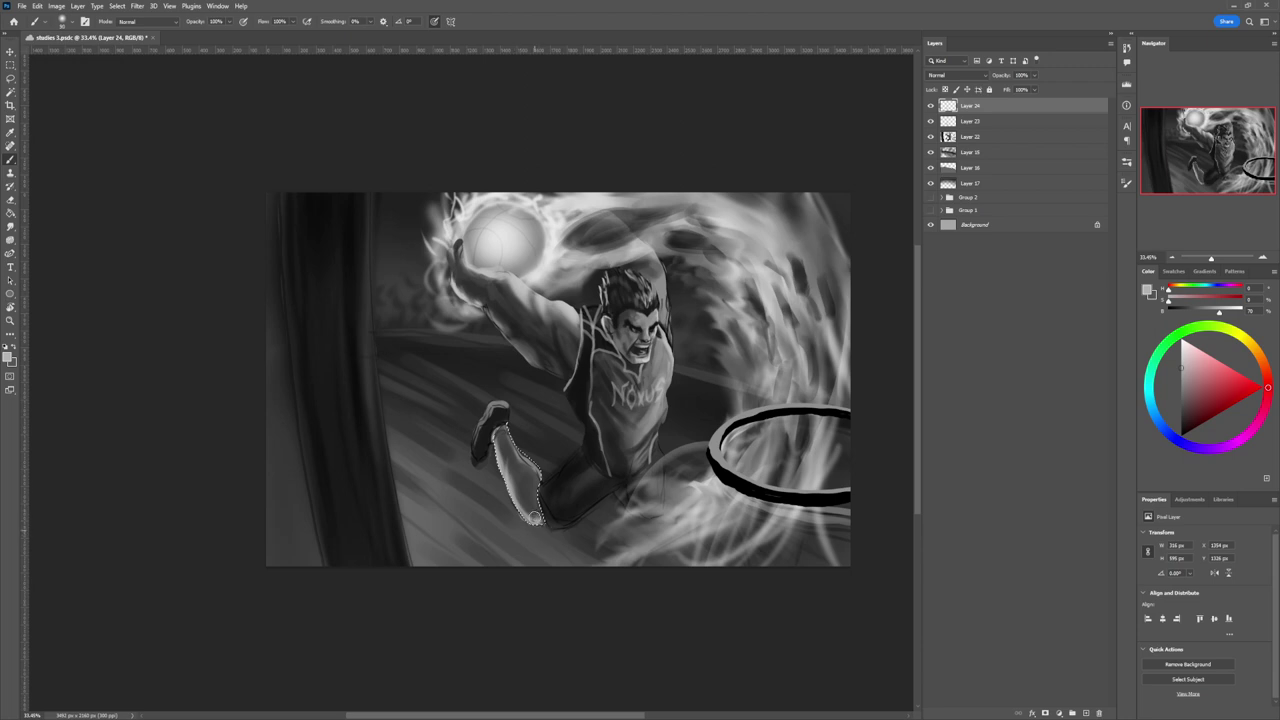
Blend the lower leg's highlights and shadows with tones sampled from it and a larger brush, and clear the selection.
alt+click(530, 508)
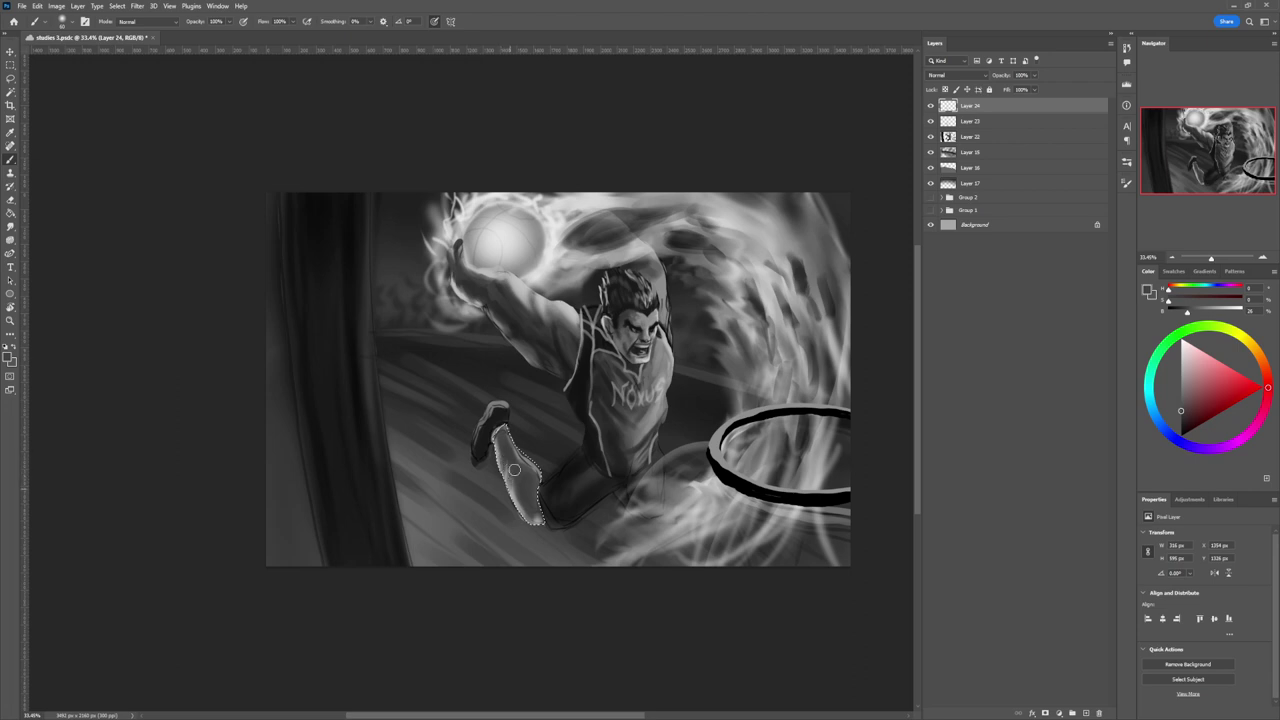
alt+click(538, 521)
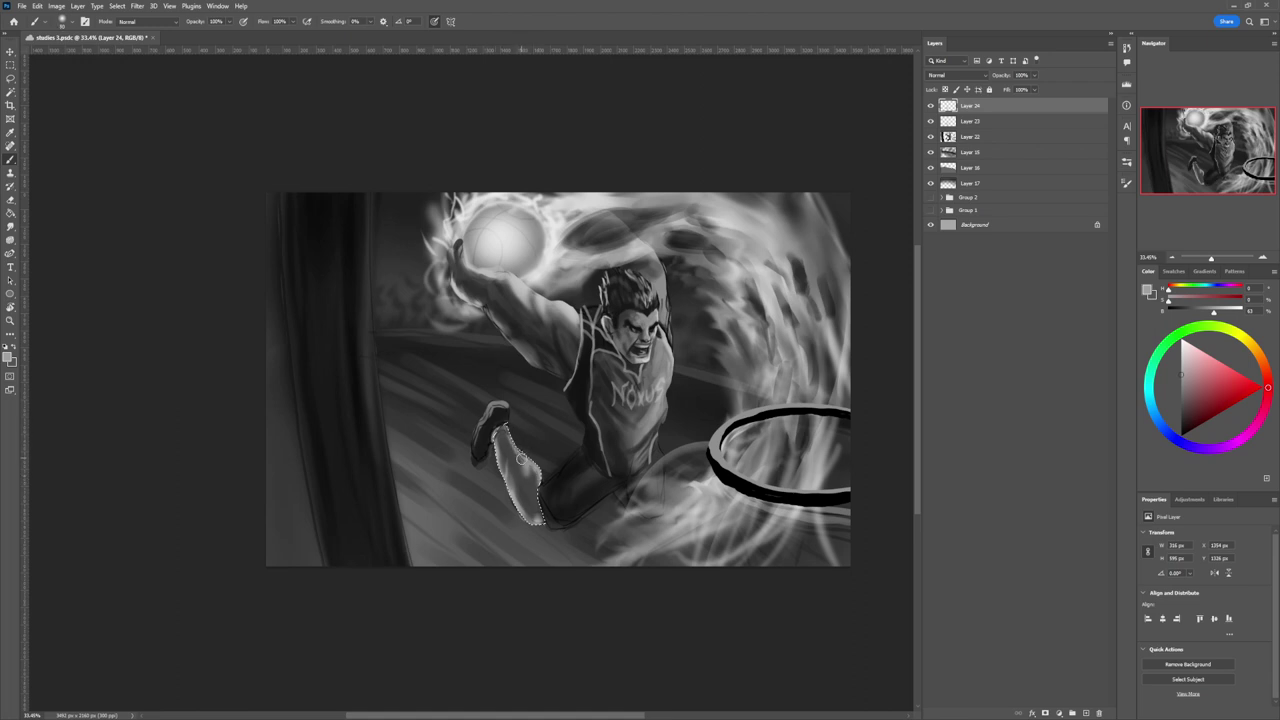
key(])
key(])
key(])
key(])
key(])
key(])
alt+click(507, 458)
key(l)
key(z)
drag(548, 529, 525, 475)
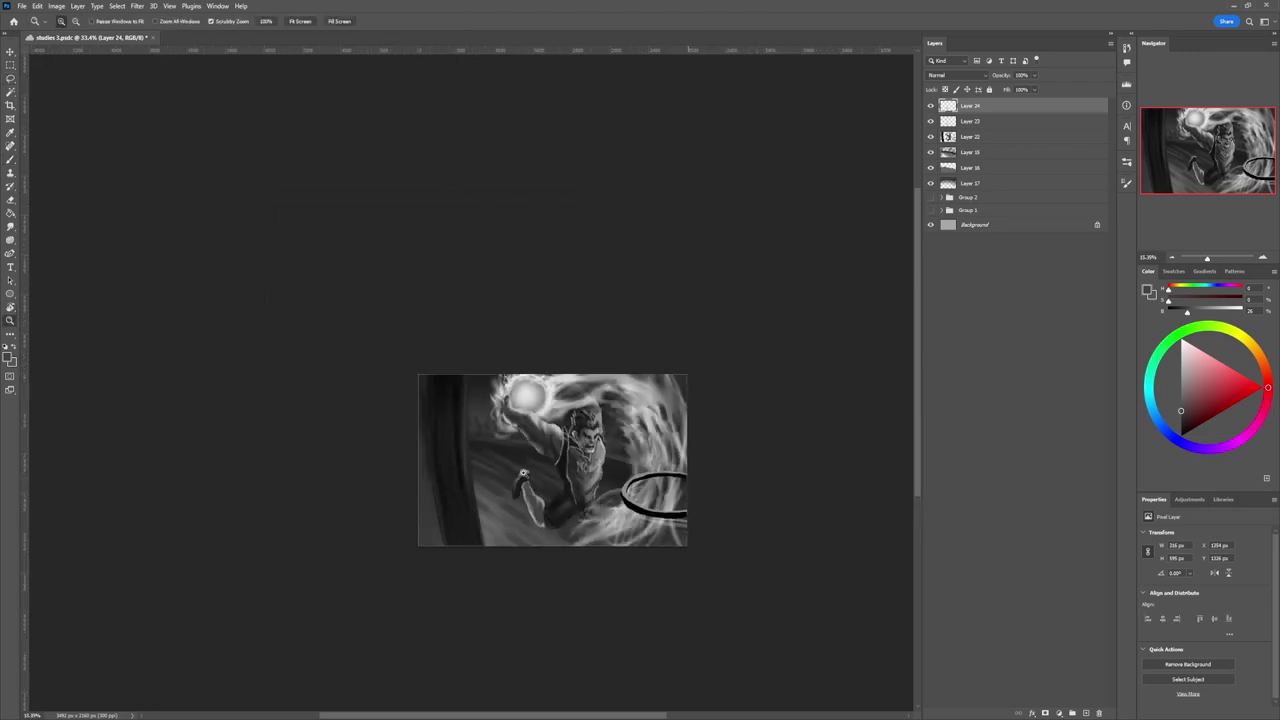
scroll(592, 528, up, 1)
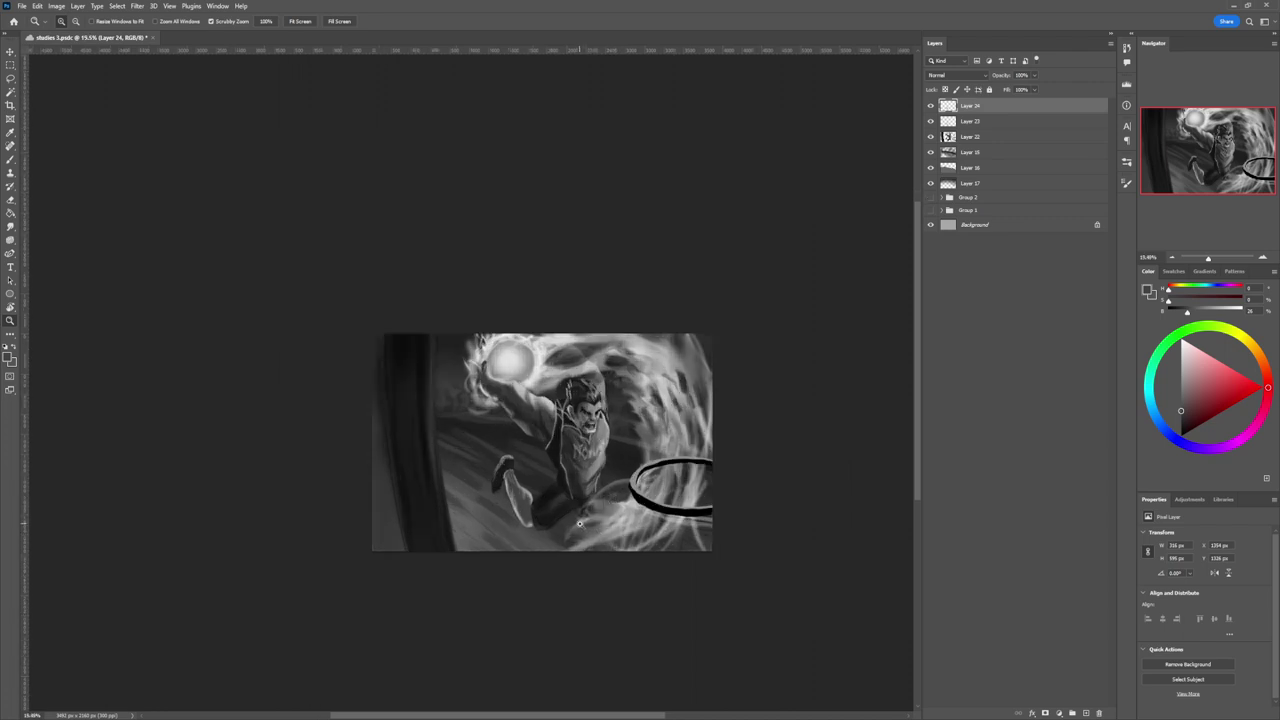
scroll(565, 536, down, 2)
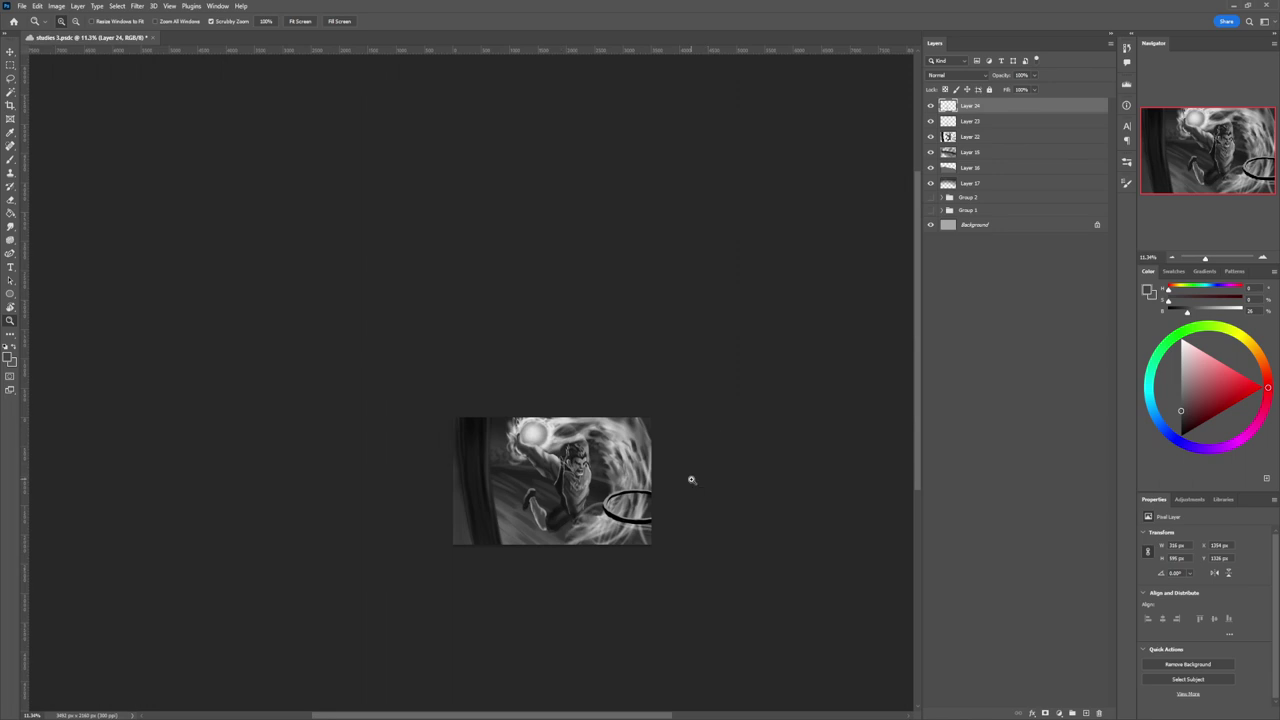
scroll(606, 522, up, 2)
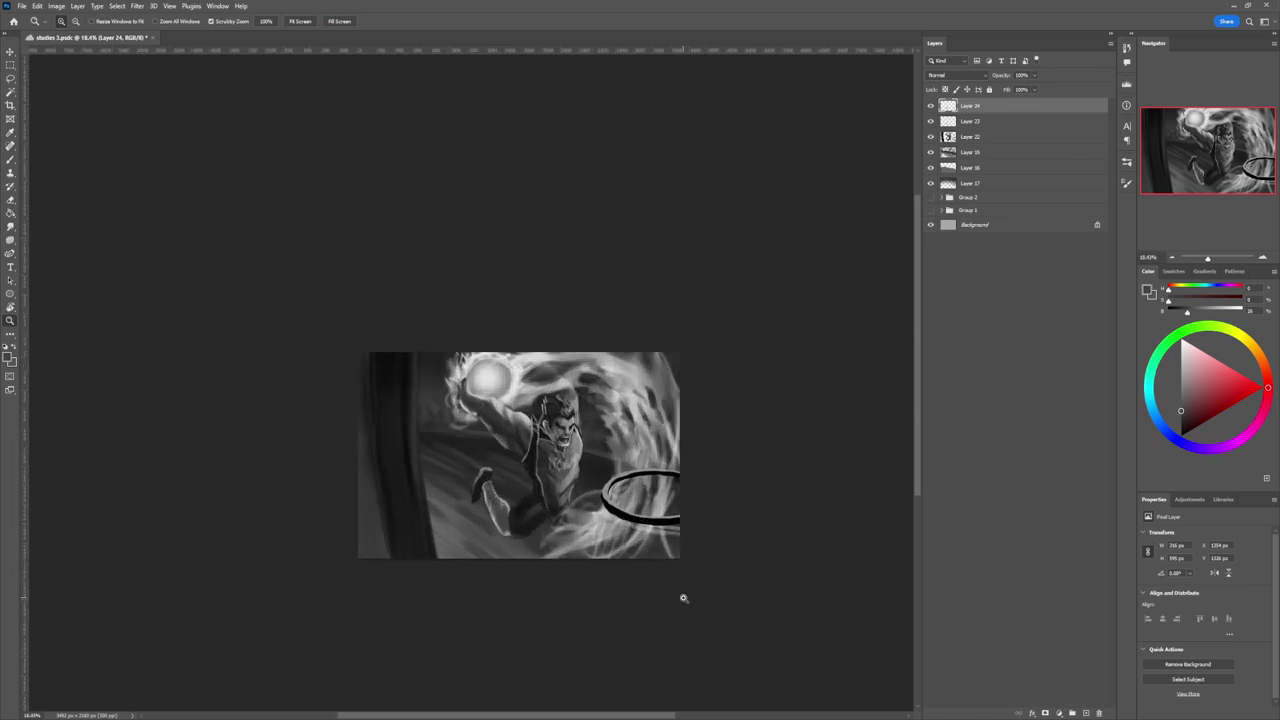
Paint thin near-black net strings hanging below the hoop on Layer 24 and save the document.
drag(586, 590, 539, 619)
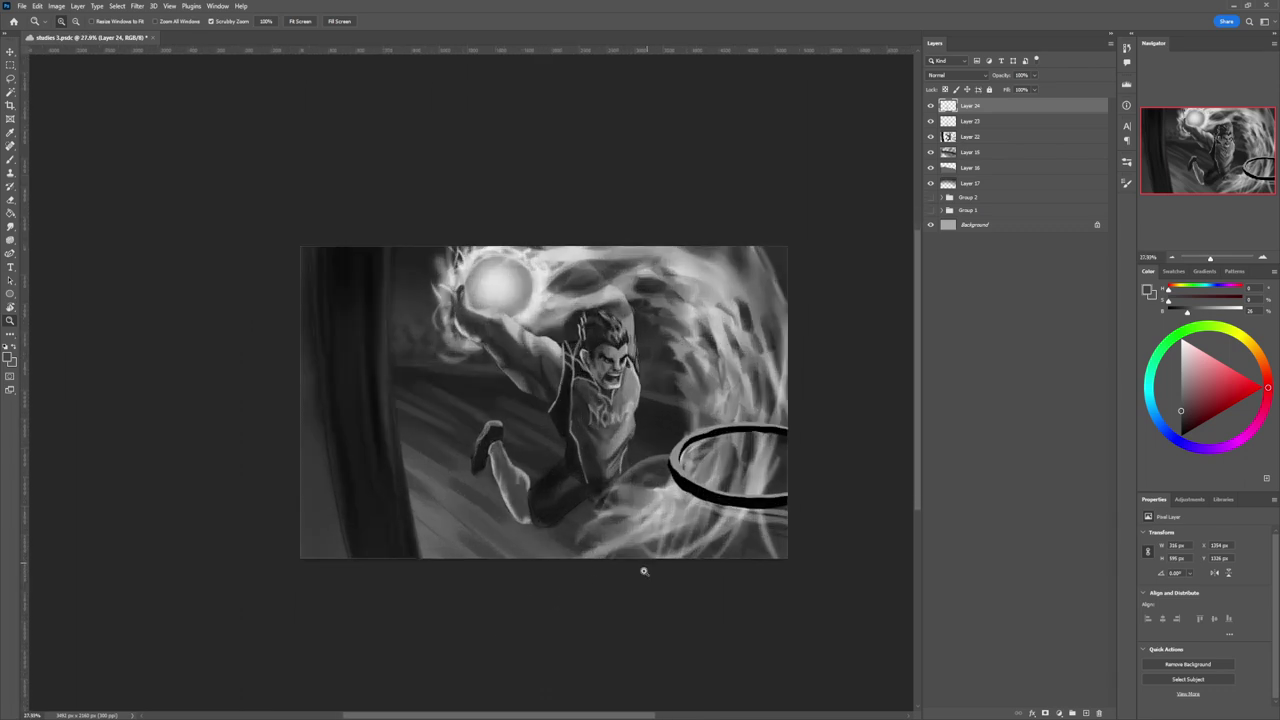
drag(642, 571, 625, 554)
key(b)
click(1180, 426)
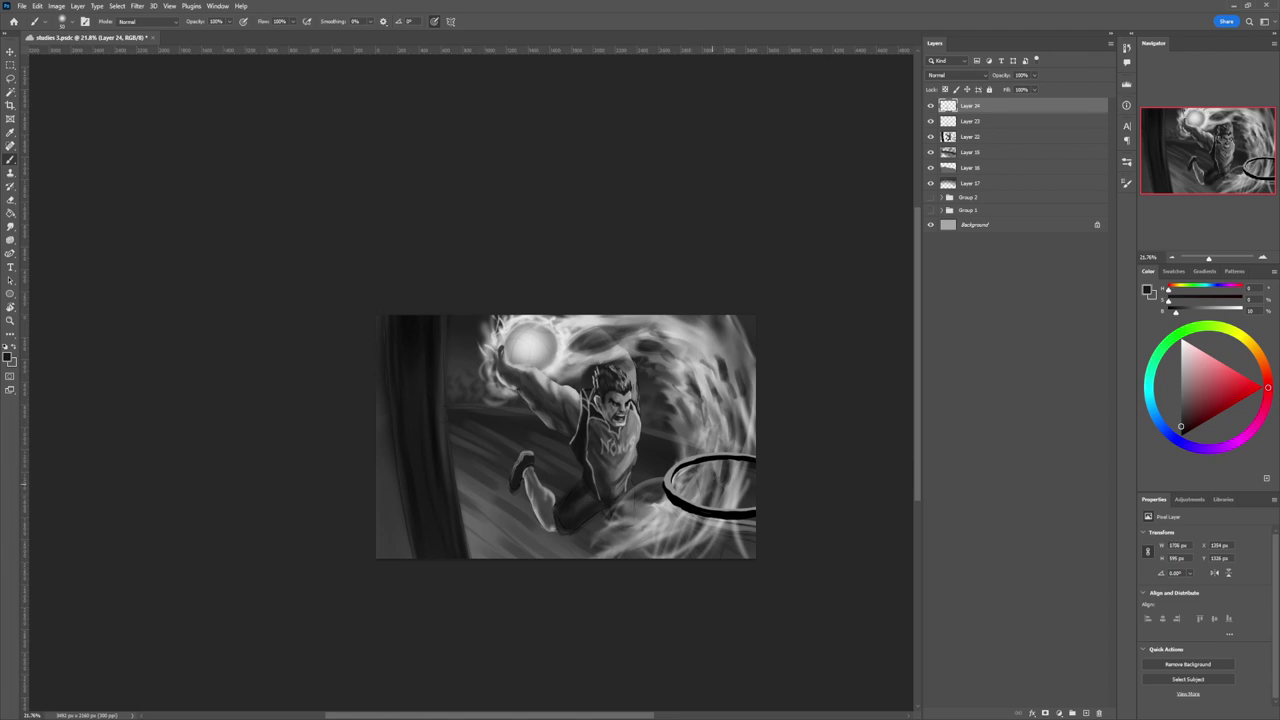
mouse_move(739, 470)
mouse_down()
mouse_move(731, 507)
mouse_move(682, 495)
mouse_move(686, 536)
mouse_up()
key(z)
drag(612, 524, 560, 522)
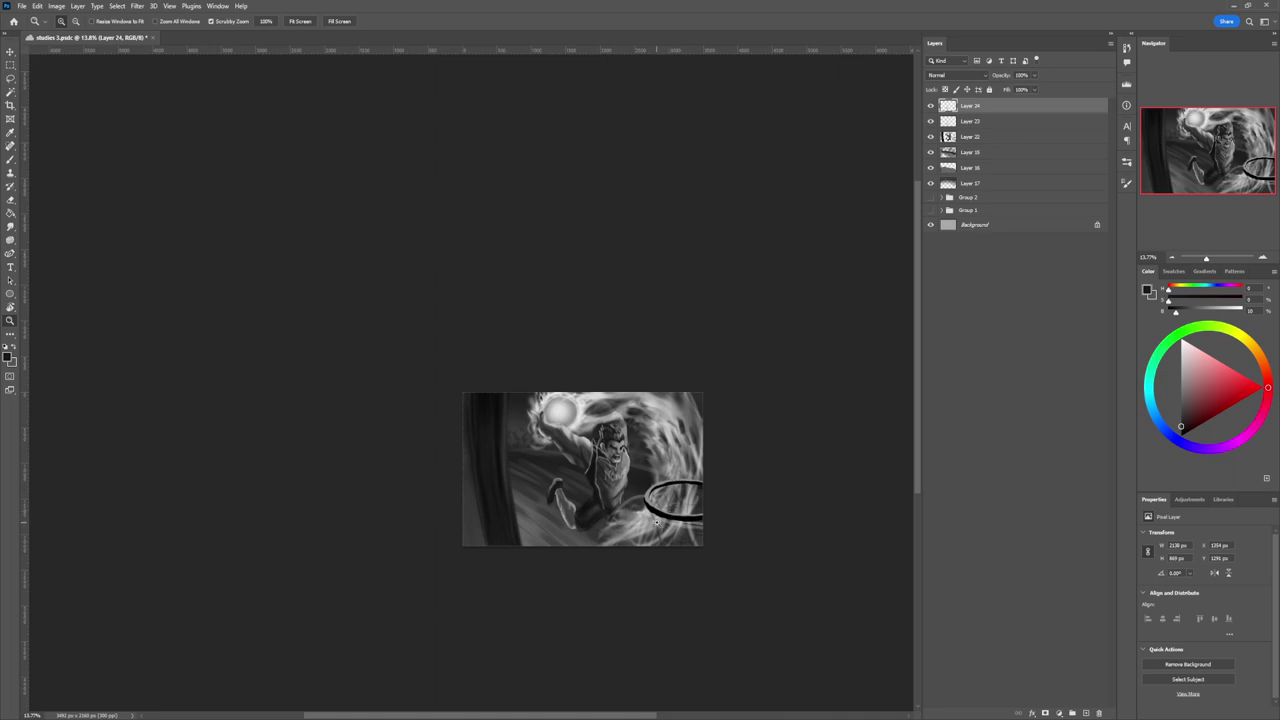
scroll(592, 565, down, 1)
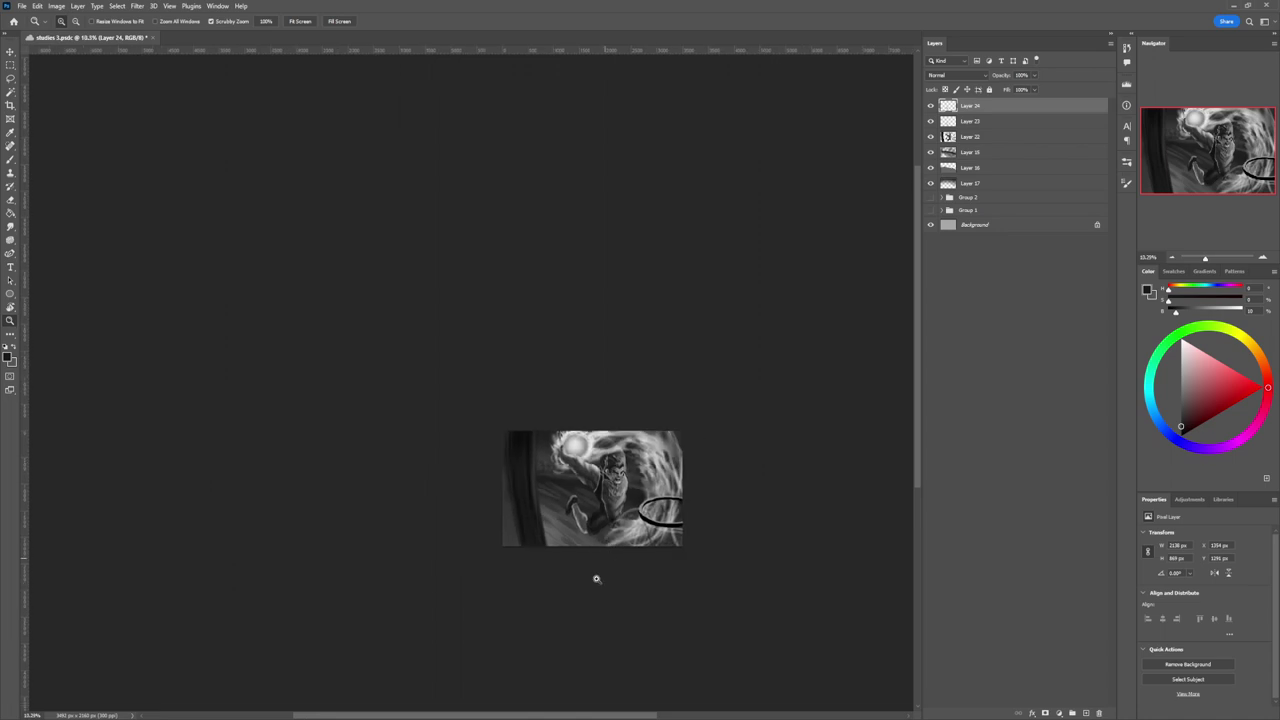
scroll(600, 590, up, 2)
key(ctrl+s)
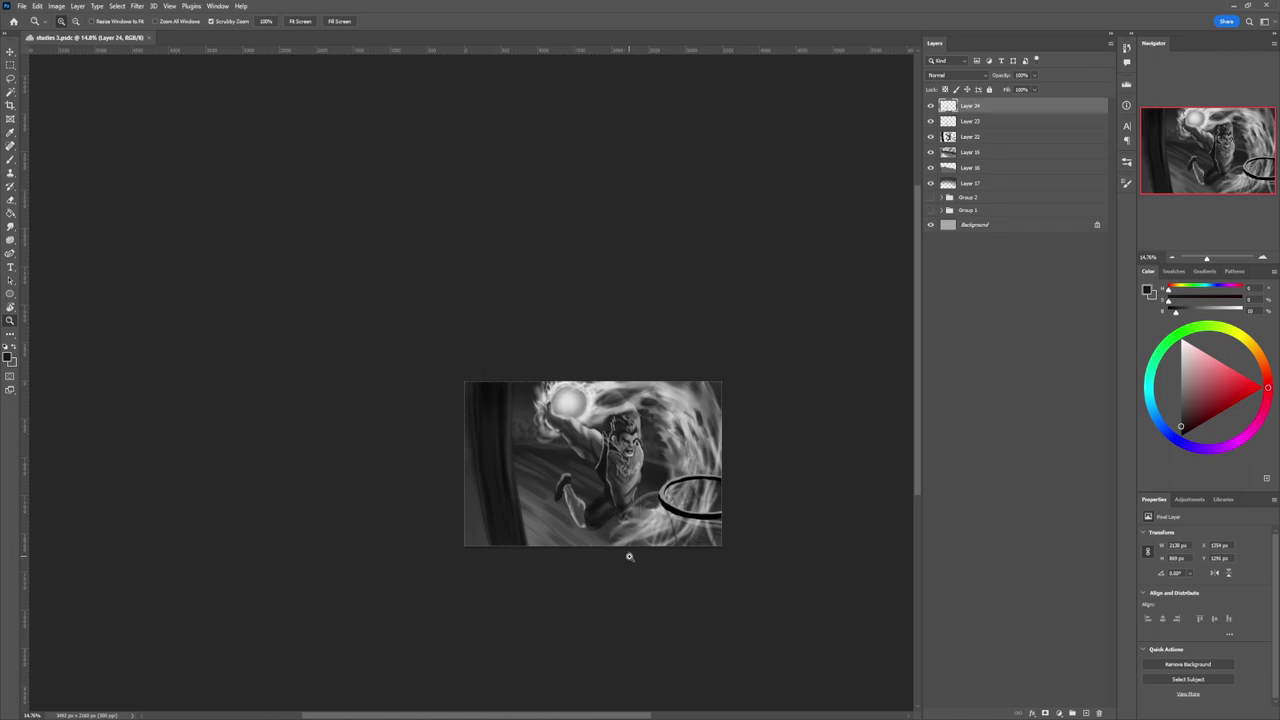
Add a new layer and paint light grey flame wisps and sparks around the player with tones sampled from the fire and a different brush.
scroll(640, 518, down, 1)
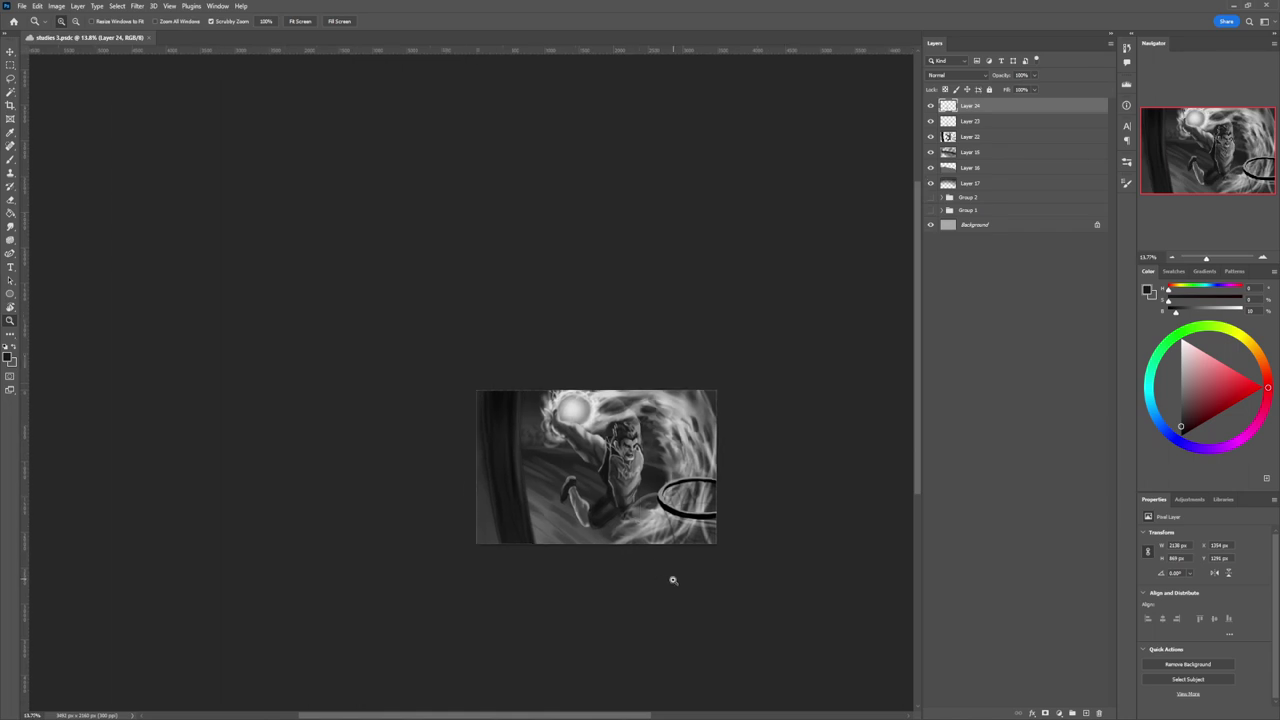
scroll(675, 582, up, 1)
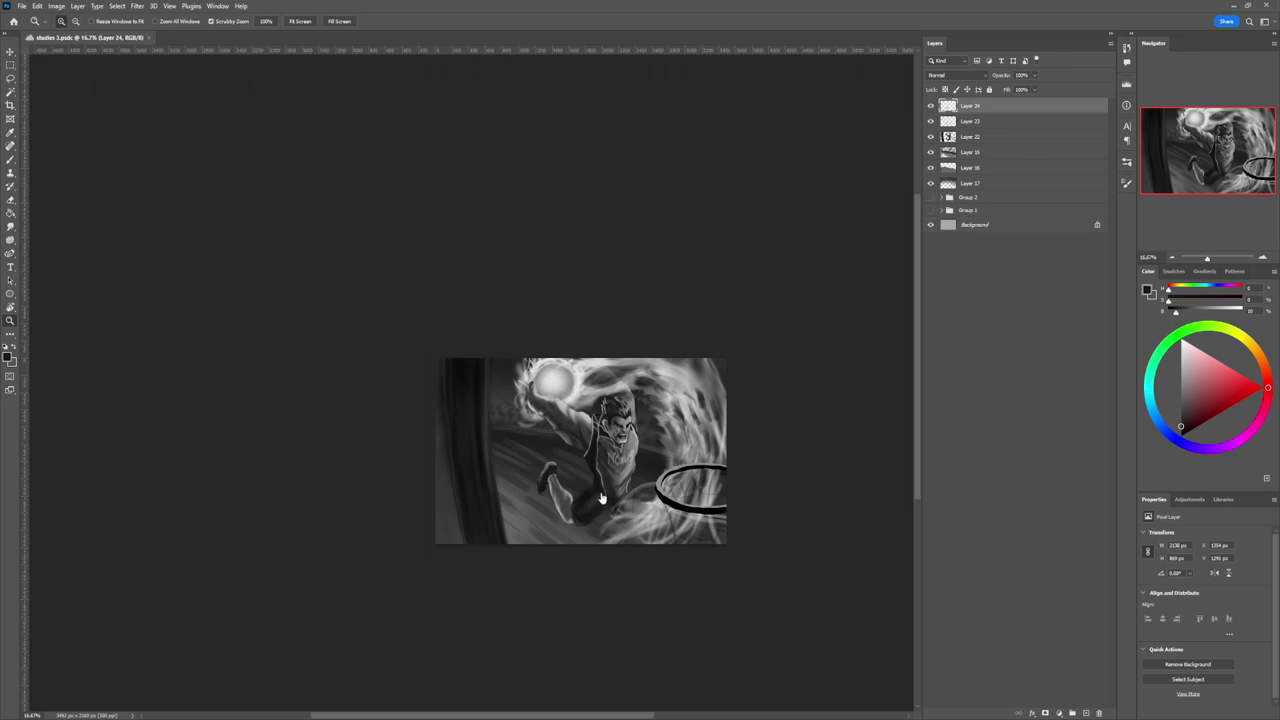
key(b)
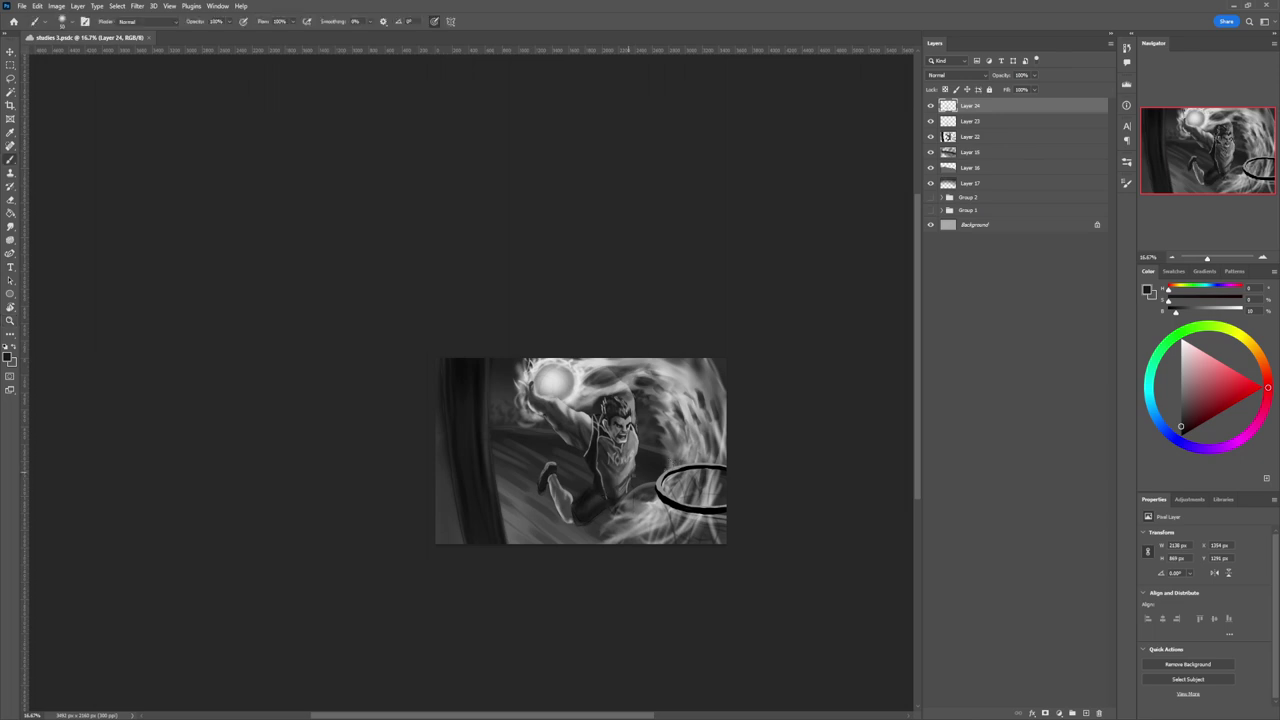
alt+click(655, 504)
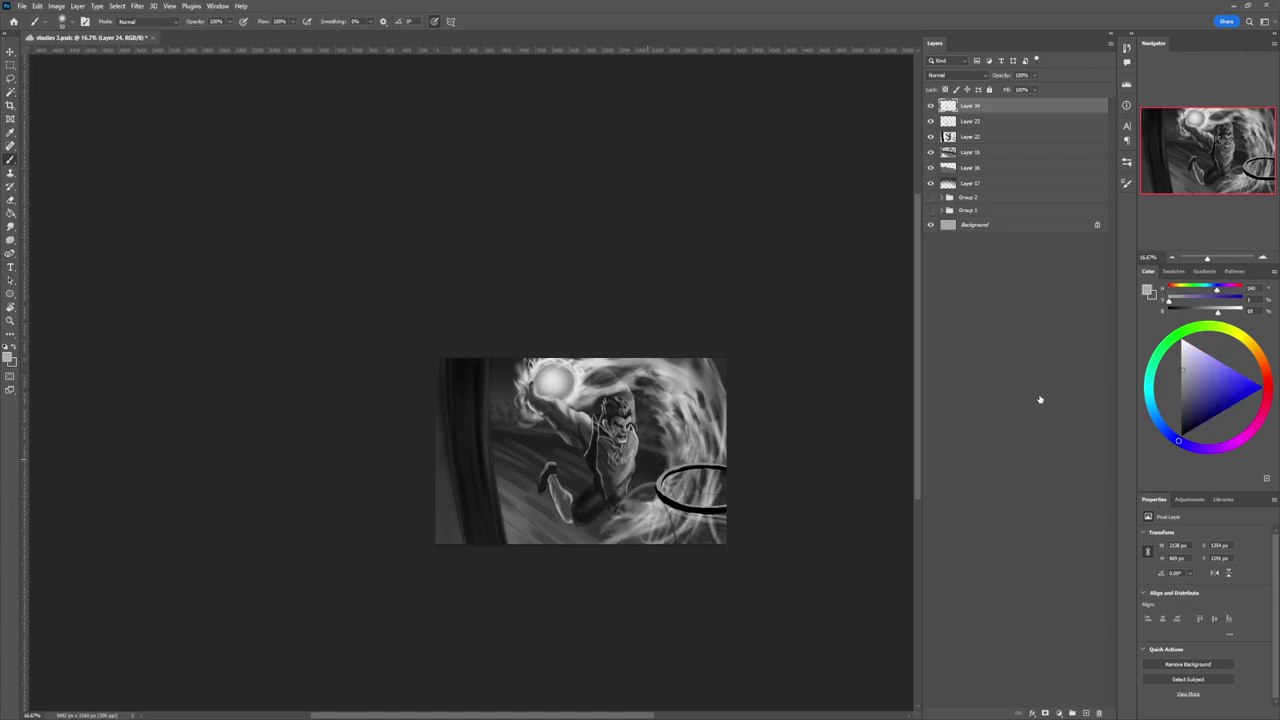
key(.)
key(bracketright)
key(ctrl+shift+alt+n)
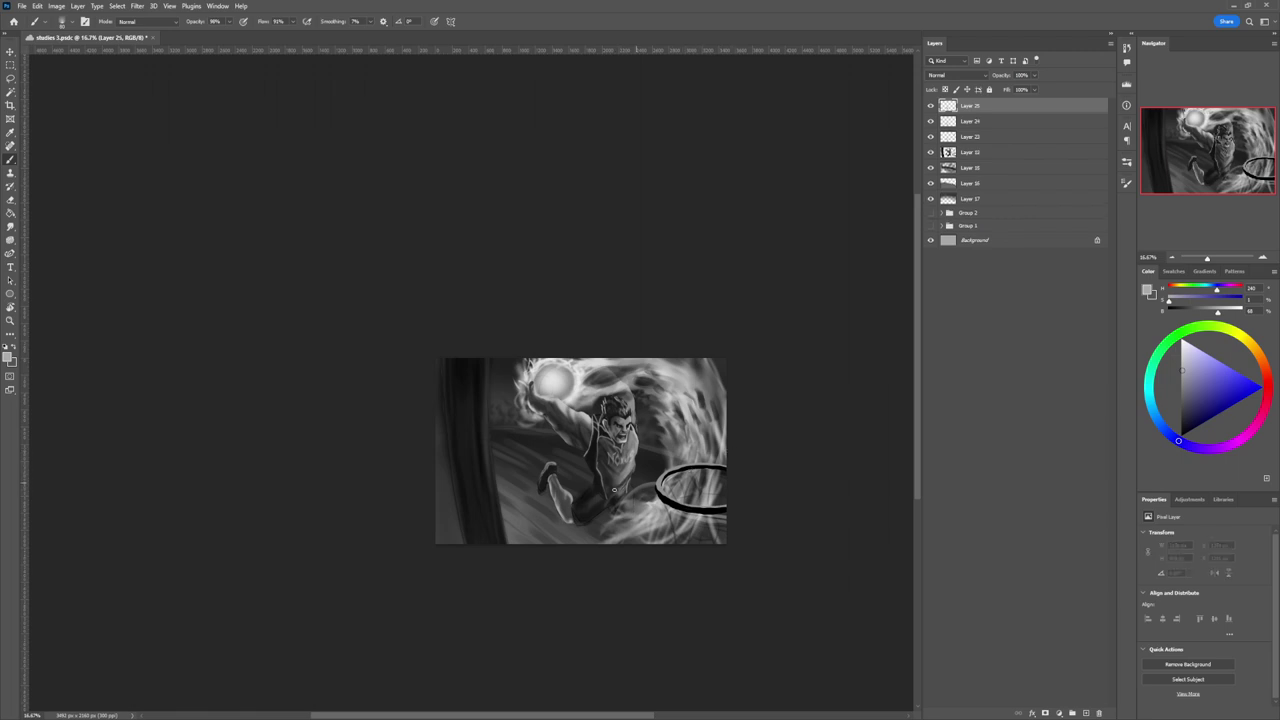
drag(596, 492, 584, 499)
click(1181, 356)
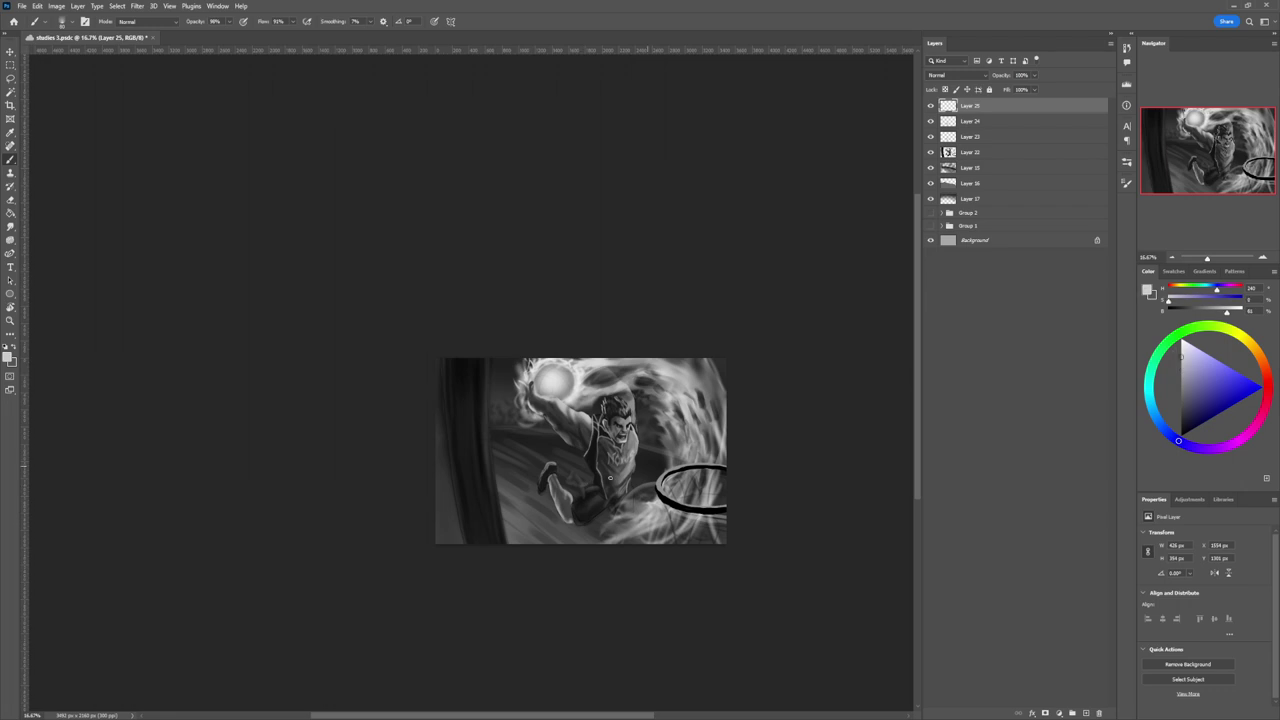
mouse_move(571, 477)
mouse_down()
mouse_move(545, 441)
mouse_move(524, 446)
mouse_move(513, 386)
mouse_up()
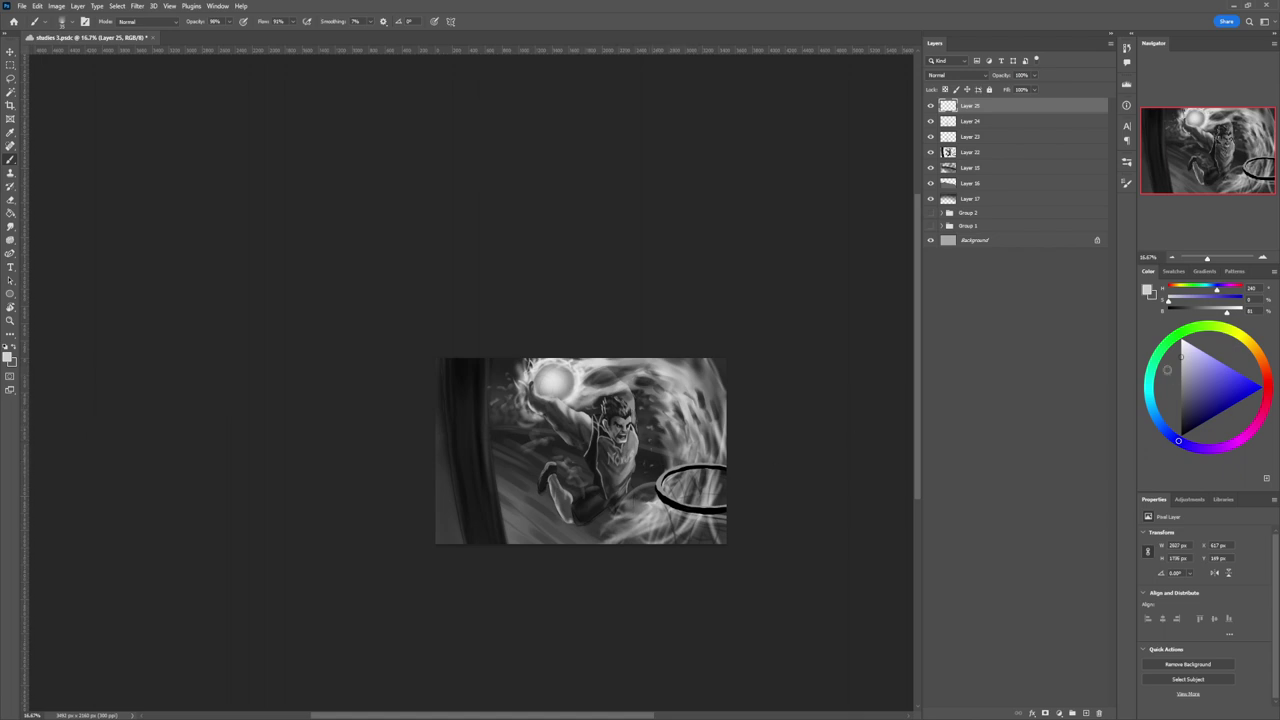
Brighten the wisps and embers around the legs and lower trail with near-white at 96% brightness and a larger brush.
drag(1166, 370, 1182, 342)
mouse_move(610, 512)
mouse_down()
mouse_move(587, 546)
mouse_move(615, 520)
mouse_move(583, 483)
mouse_move(596, 479)
mouse_move(611, 513)
mouse_move(578, 465)
mouse_move(559, 461)
mouse_move(575, 494)
mouse_move(553, 505)
mouse_move(554, 491)
mouse_move(593, 511)
mouse_move(563, 524)
mouse_move(602, 511)
mouse_move(566, 534)
mouse_up()
key(bracketright)
key(bracketright)
key(bracketright)
key(bracketright)
key(bracketright)
key(bracketright)
key(bracketright)
key(bracketright)
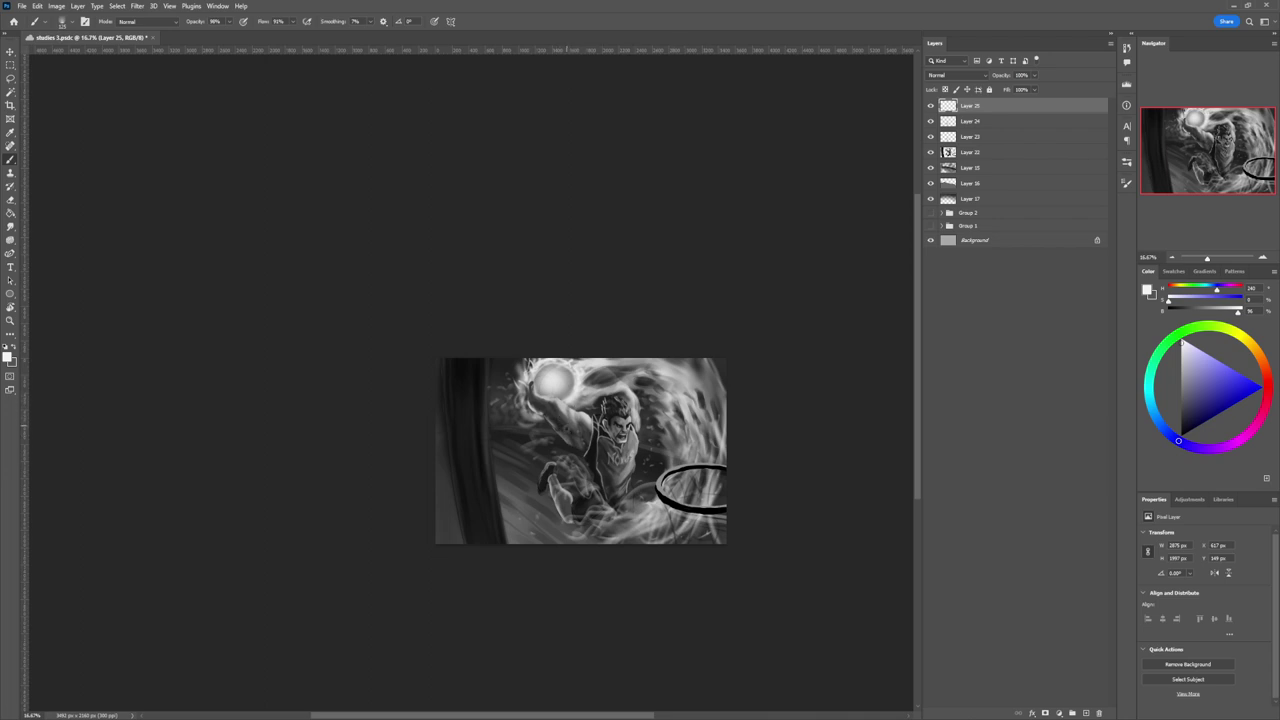
key(z)
alt+click(591, 478)
click(665, 477)
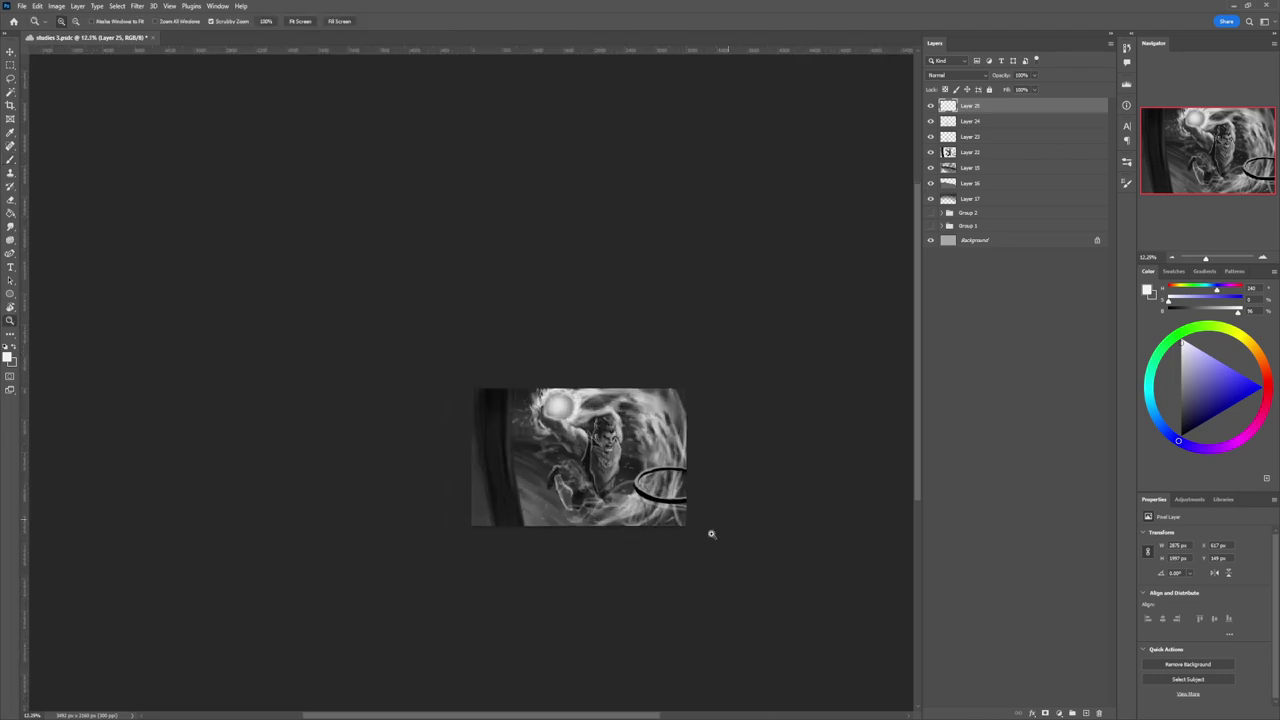
click(605, 486)
mouse_move(613, 667)
mouse_down()
mouse_move(600, 678)
mouse_move(597, 661)
mouse_move(605, 680)
mouse_move(607, 668)
mouse_up()
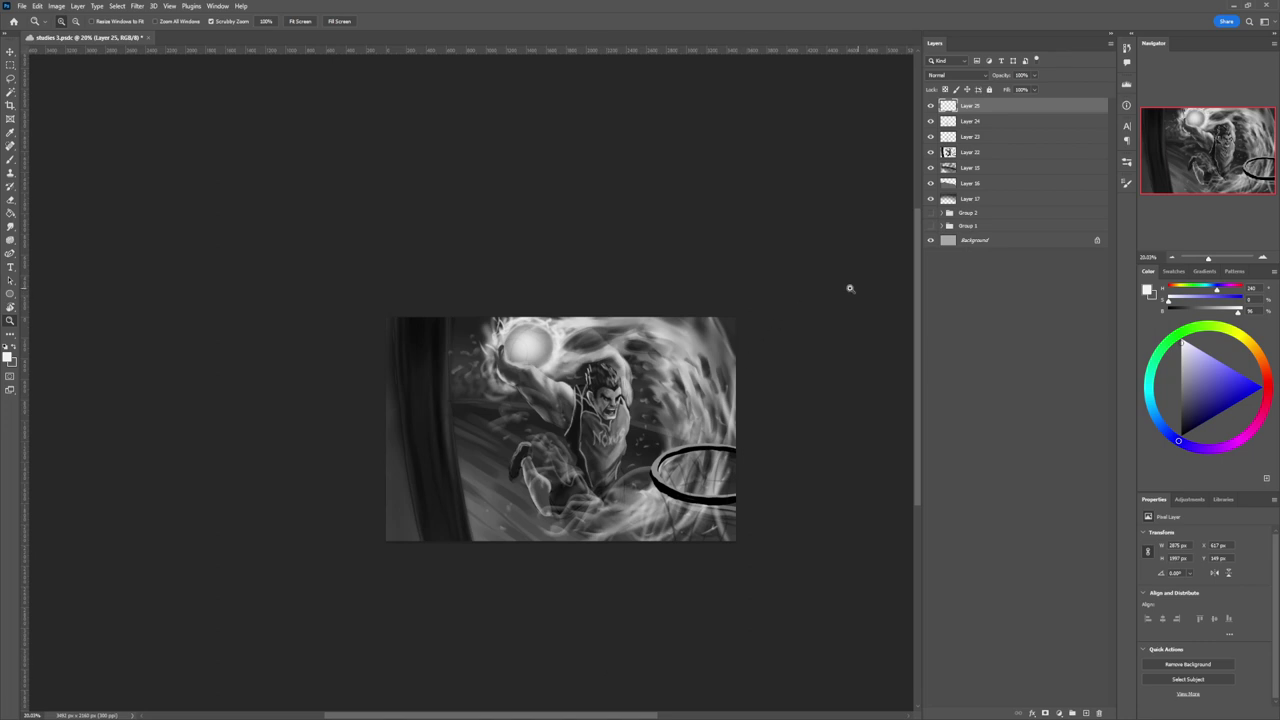
Add a new layer above Layer 25, set its blend mode to Overlay and switch back to the earlier brush.
key(ctrl+shift+alt+n)
scroll(960, 76, down, 8)
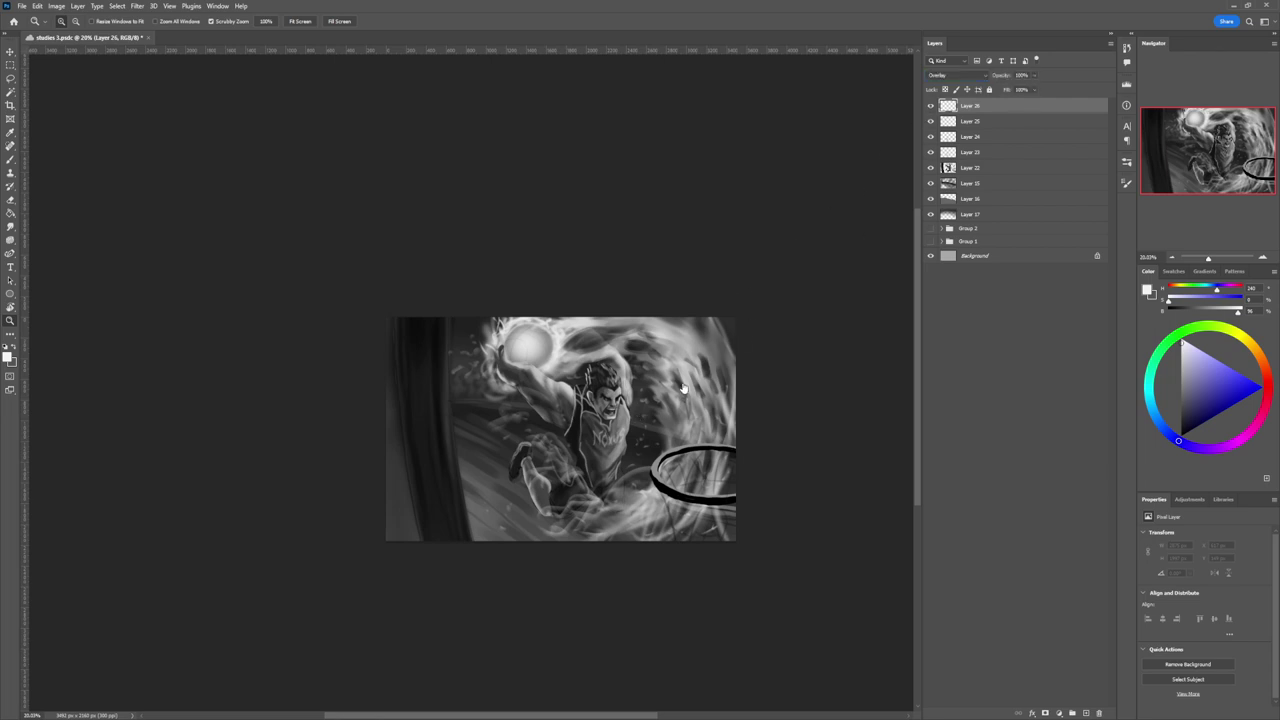
key(b)
key(.)
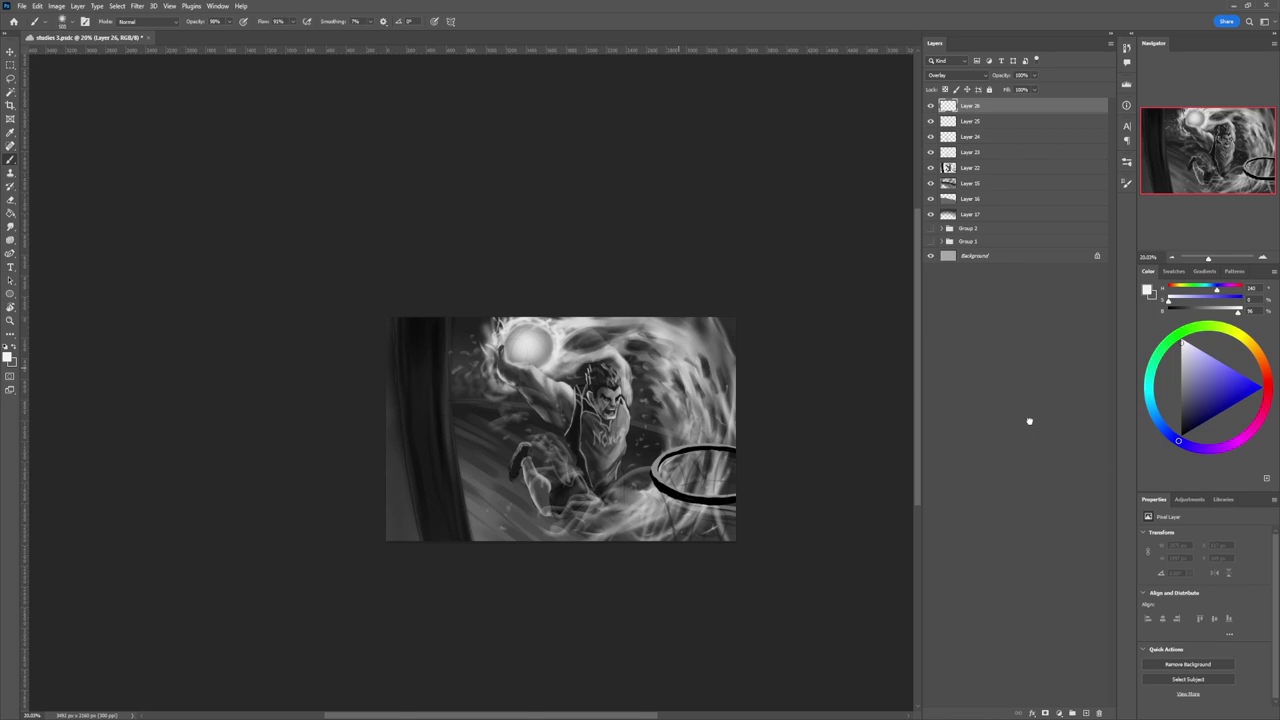
Darken the player's raised arm, torso and legs with dark grey on the Overlay layer, varying the brush size.
drag(1217, 385, 1181, 421)
key(z)
mouse_move(561, 419)
mouse_down()
mouse_move(500, 364)
mouse_move(605, 422)
mouse_move(570, 411)
mouse_move(597, 483)
mouse_move(584, 423)
mouse_move(589, 481)
mouse_move(545, 518)
mouse_move(556, 497)
mouse_move(548, 527)
mouse_move(542, 494)
mouse_up()
key(b)
key(bracketleft)
key(bracketleft)
key(bracketleft)
key(bracketright)
key(bracketright)
key(bracketright)
key(bracketleft)
key(bracketleft)
key(bracketleft)
key(bracketleft)
key(bracketleft)
key(bracketleft)
Darken the large pole and the background beside it with long dark grey strokes of a bigger brush.
key(bracketright)
key(bracketright)
key(bracketright)
key(bracketright)
key(bracketright)
key(bracketright)
key(bracketright)
key(bracketright)
key(bracketright)
key(bracketright)
key(bracketright)
key(bracketright)
key(bracketright)
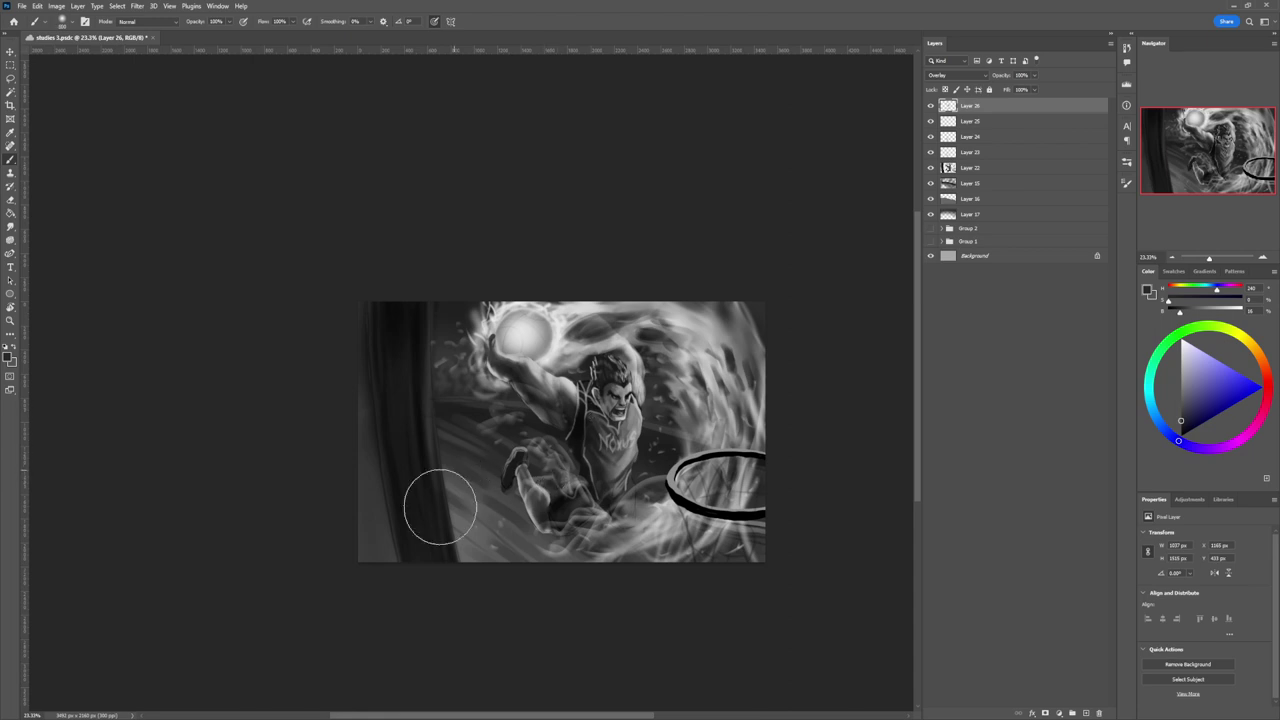
drag(459, 585, 434, 423)
mouse_move(437, 548)
mouse_down()
mouse_move(414, 380)
mouse_move(428, 275)
mouse_up()
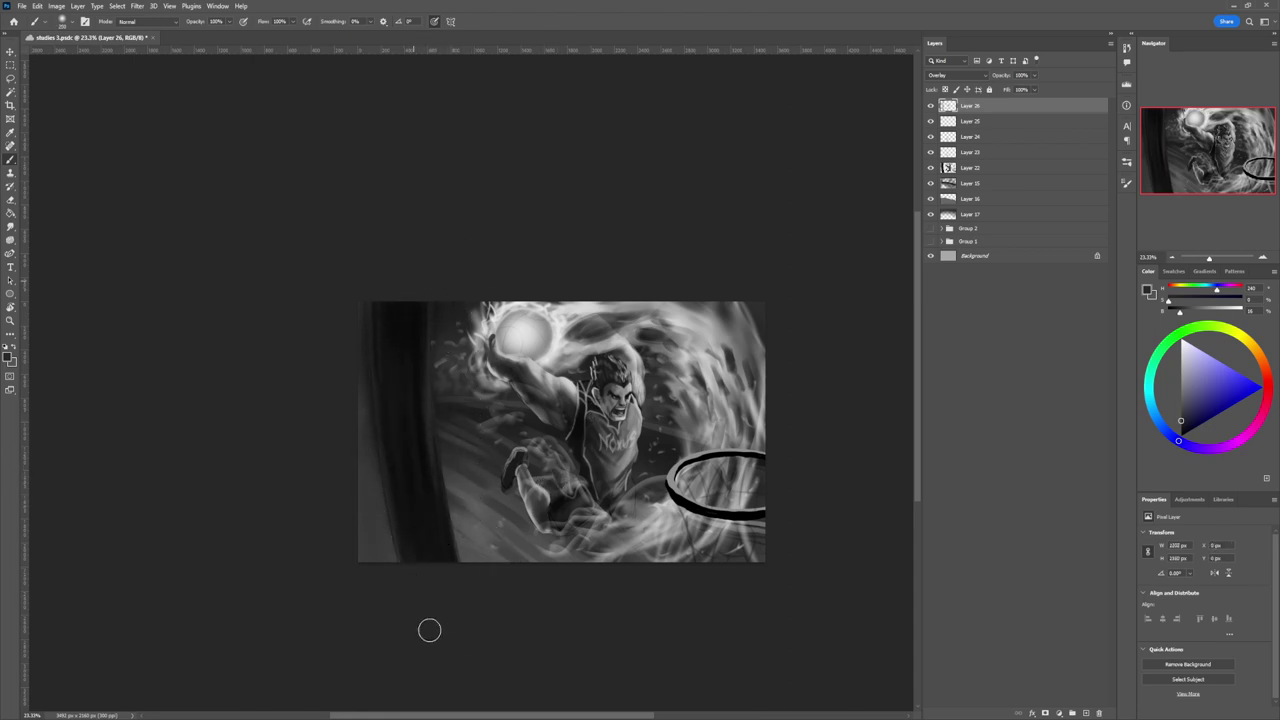
drag(429, 629, 406, 225)
Darken the background between the player's torso and the hoop and the inner part of the fiery trail.
key(bracketleft)
key(bracketleft)
key(bracketleft)
key(bracketleft)
drag(658, 416, 660, 458)
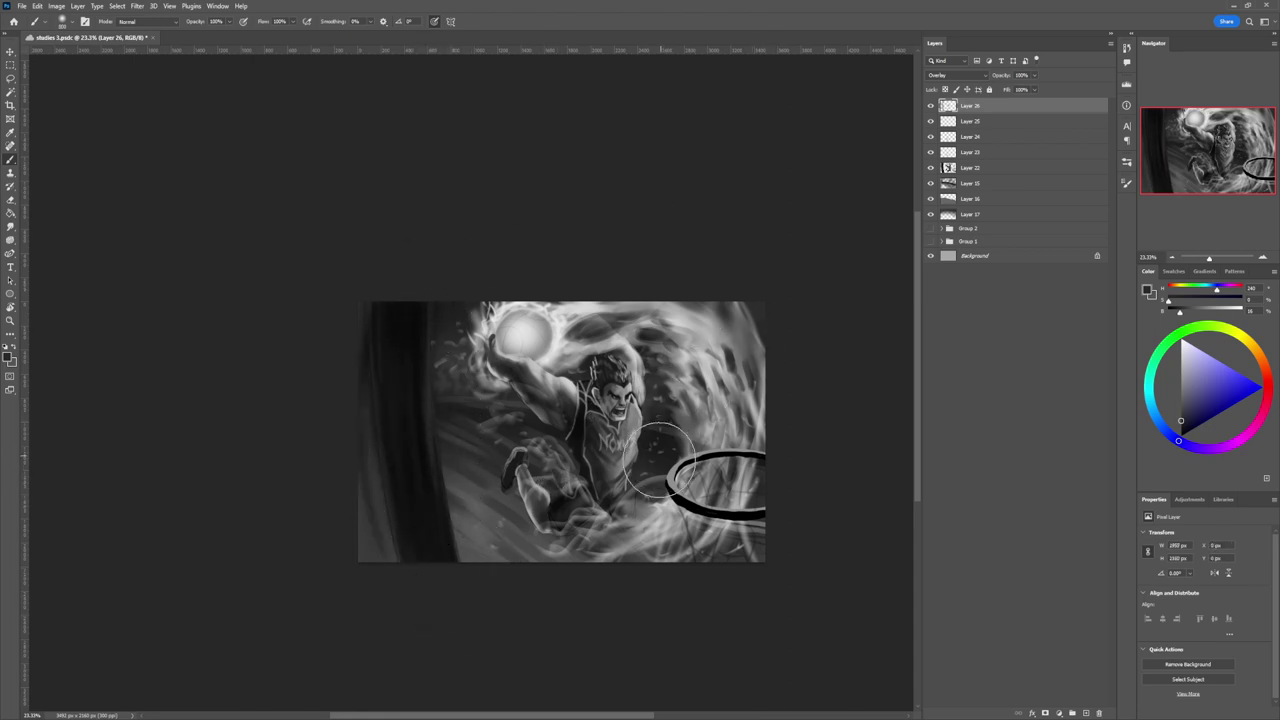
key(bracketright)
key(bracketright)
key(bracketright)
drag(672, 350, 678, 371)
Darken the top and outer edge of the fiery trail on the Overlay layer with varied brush sizes.
key(bracketleft)
key(bracketleft)
key(bracketleft)
key(bracketleft)
key(bracketleft)
key(bracketleft)
drag(612, 318, 584, 332)
key(bracketleft)
key(bracketleft)
key(bracketleft)
mouse_move(751, 402)
mouse_down()
mouse_move(734, 298)
mouse_move(742, 316)
mouse_move(712, 283)
mouse_move(761, 375)
mouse_move(699, 311)
mouse_move(714, 430)
mouse_move(719, 360)
mouse_move(728, 420)
mouse_move(717, 476)
mouse_move(726, 466)
mouse_move(739, 495)
mouse_move(725, 517)
mouse_move(751, 518)
mouse_move(730, 511)
mouse_move(740, 467)
mouse_move(702, 483)
mouse_move(782, 523)
mouse_move(751, 506)
mouse_move(669, 542)
mouse_move(746, 532)
mouse_up()
key(bracketright)
key(bracketright)
key(bracketright)
key(bracketright)
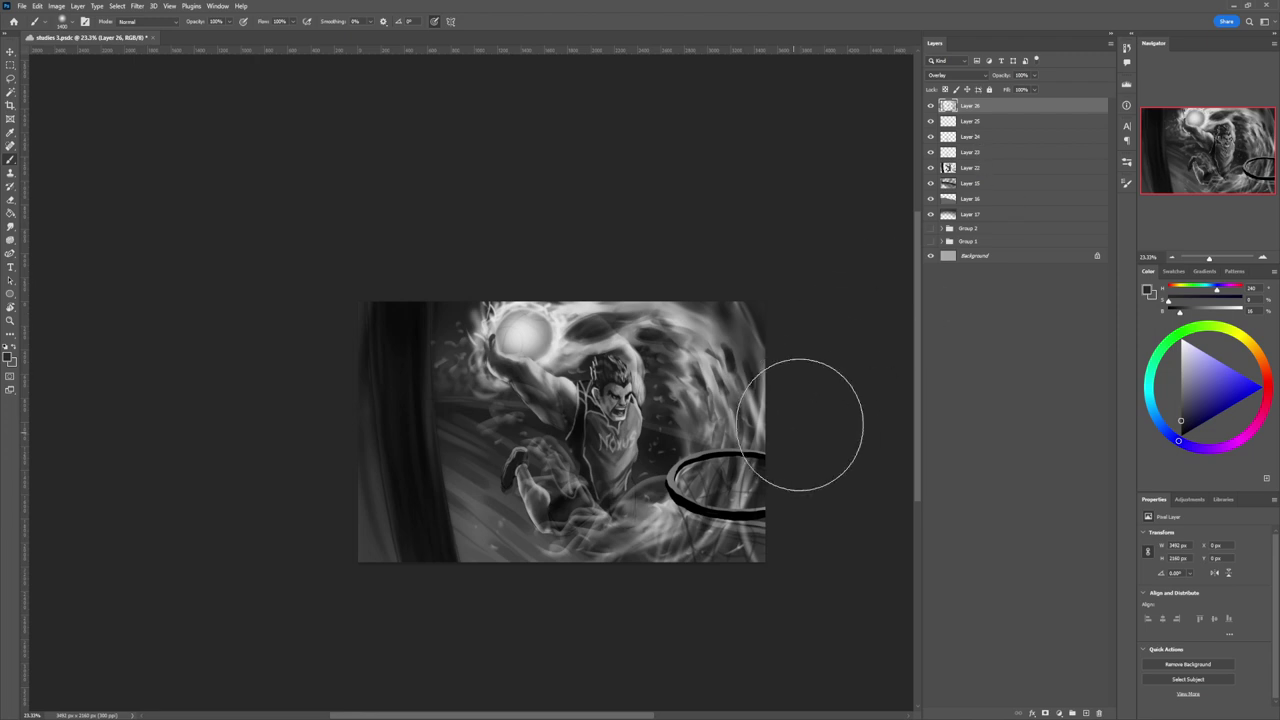
key(z)
drag(664, 523, 612, 531)
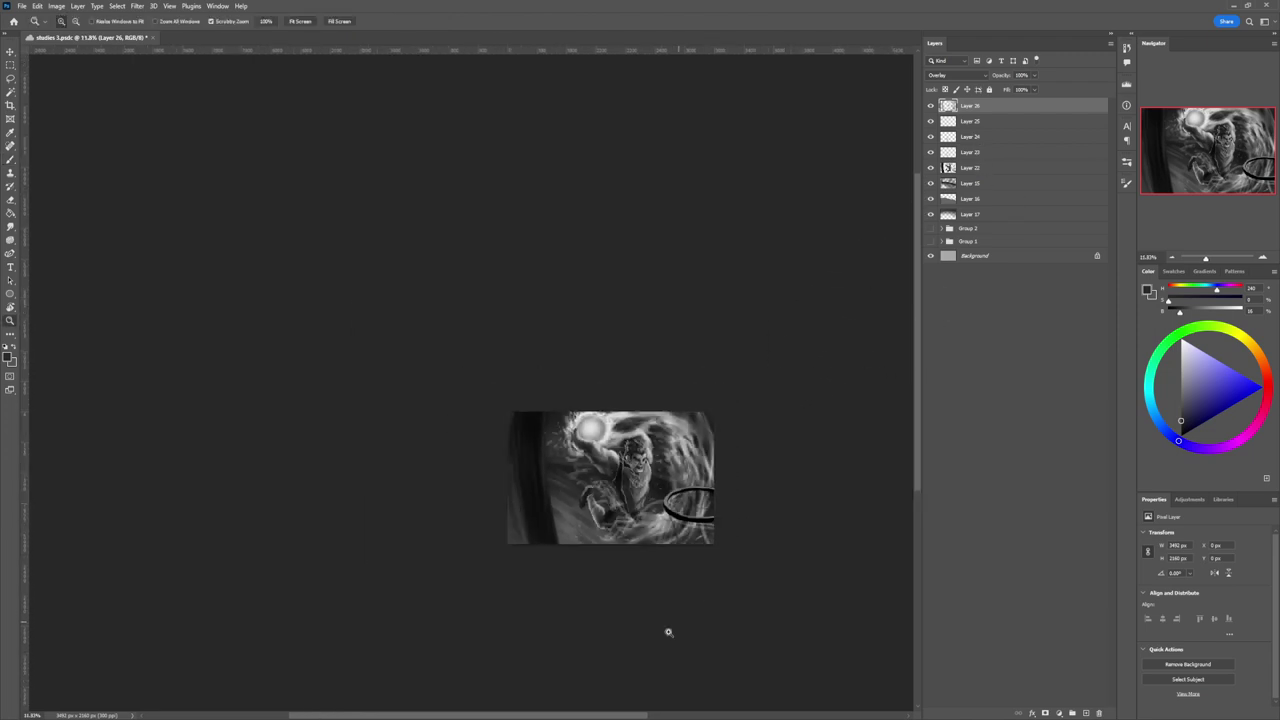
scroll(666, 650, up, 2)
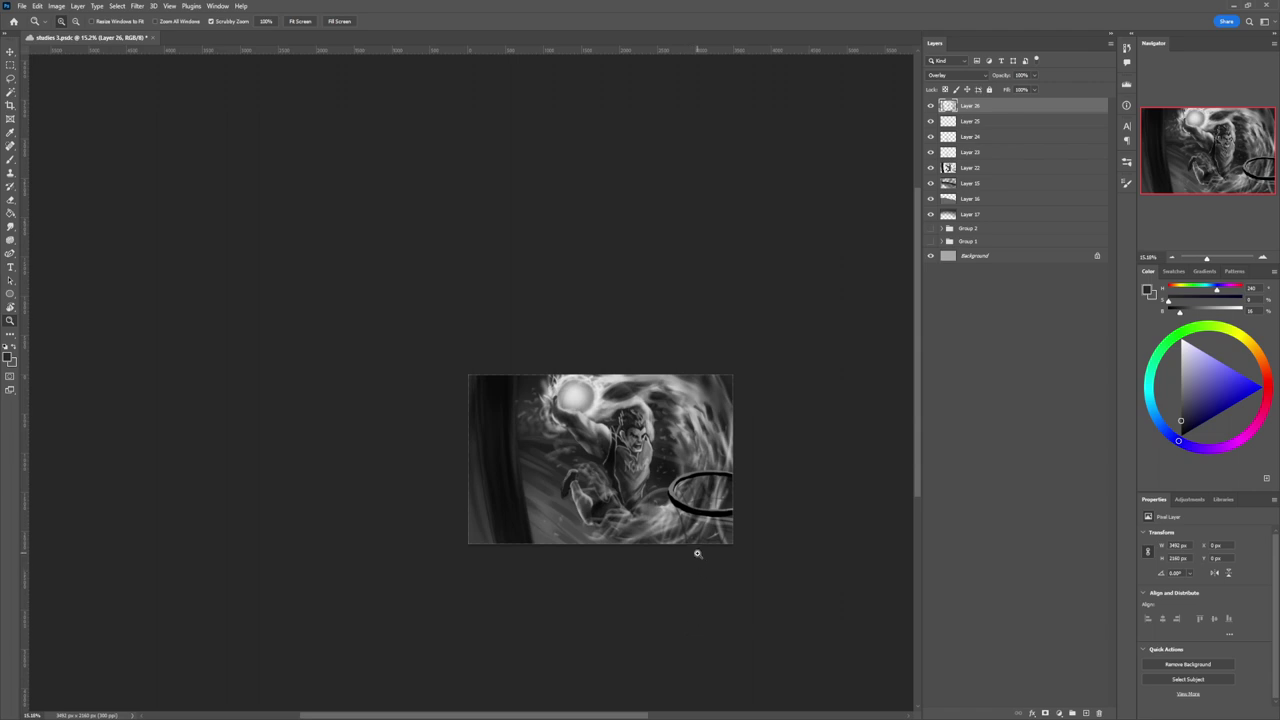
scroll(665, 547, up, 1)
Add a new Normal layer and paint the hoop's rim mid-grey at 63% brightness, refining it with a smaller brush.
key(b)
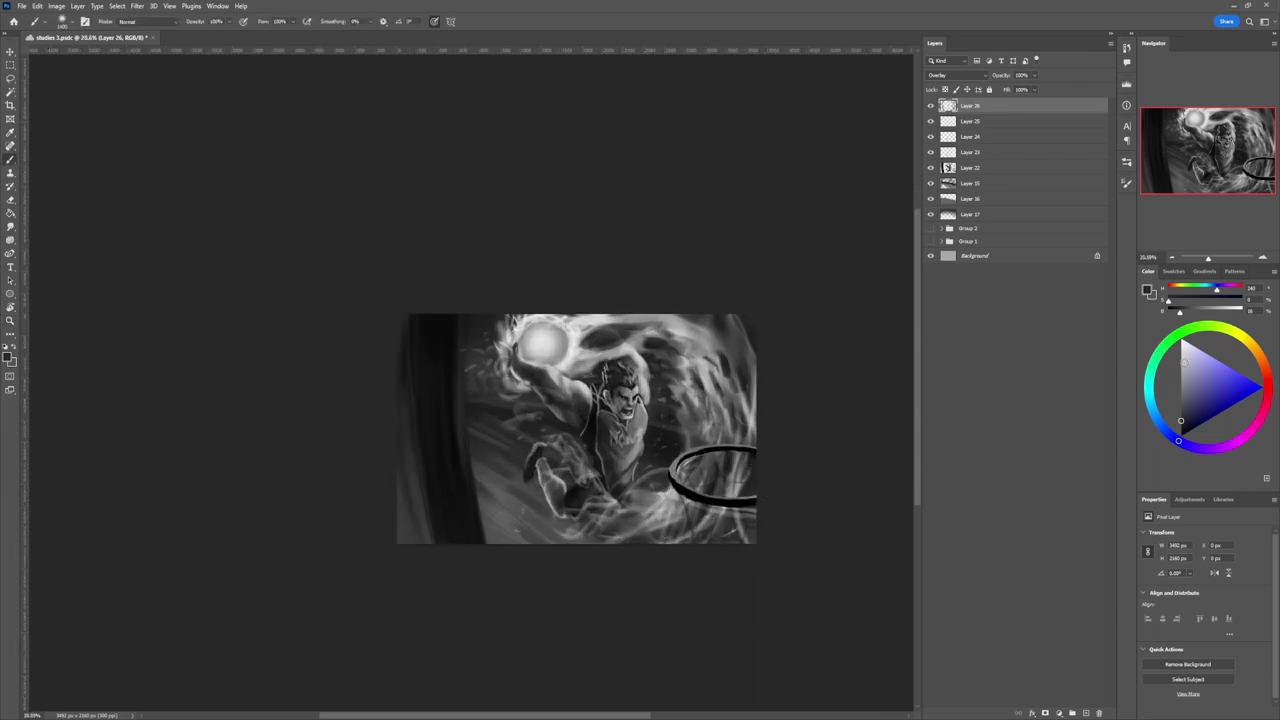
click(1181, 374)
key(bracketleft)
key(bracketleft)
key(bracketleft)
key(bracketleft)
key(bracketleft)
key(bracketleft)
key(bracketleft)
key(bracketleft)
key(ctrl+shift+alt+n)
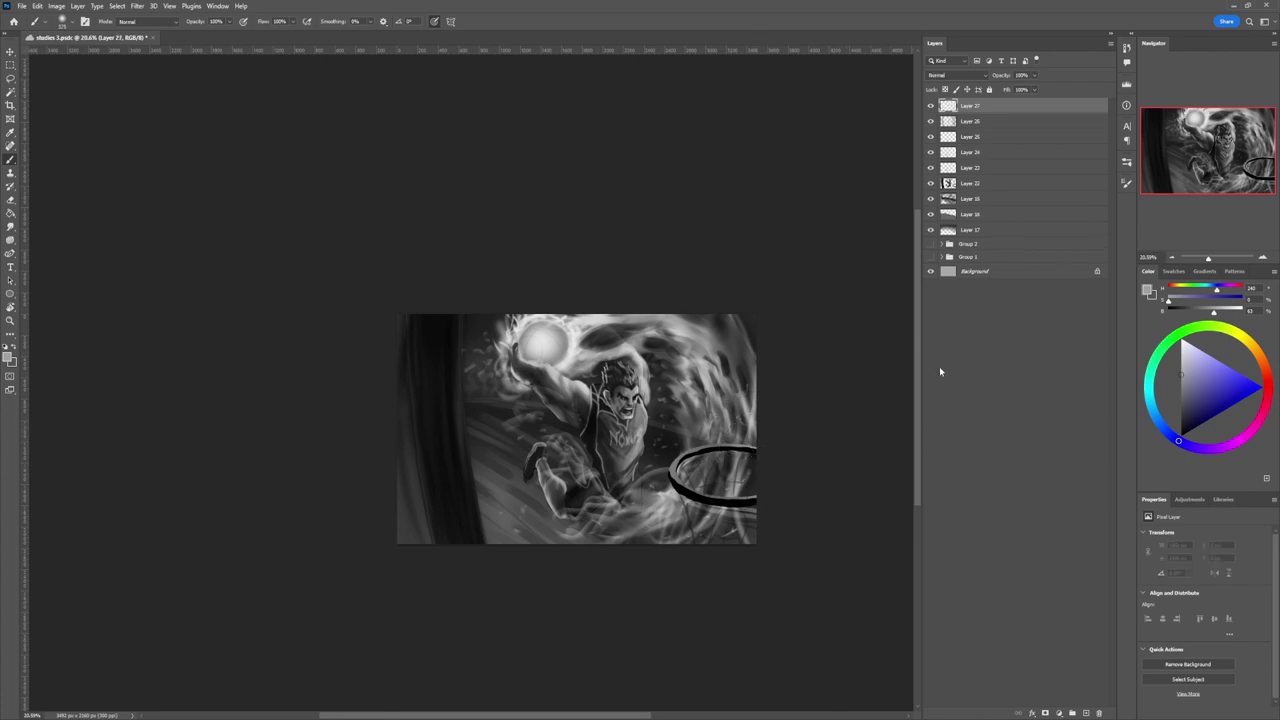
mouse_move(760, 452)
mouse_down()
mouse_move(692, 452)
mouse_move(676, 487)
mouse_move(766, 500)
mouse_move(680, 489)
mouse_move(724, 498)
mouse_move(728, 452)
mouse_move(670, 482)
mouse_move(757, 447)
mouse_move(689, 453)
mouse_move(690, 490)
mouse_move(755, 499)
mouse_move(686, 486)
mouse_move(734, 446)
mouse_move(760, 443)
mouse_move(676, 464)
mouse_move(683, 483)
mouse_move(756, 500)
mouse_move(686, 508)
mouse_up()
key(bracketleft)
key(bracketleft)
key(bracketleft)
key(bracketleft)
key(bracketleft)
key(bracketleft)
key(z)
scroll(763, 506, up, 3)
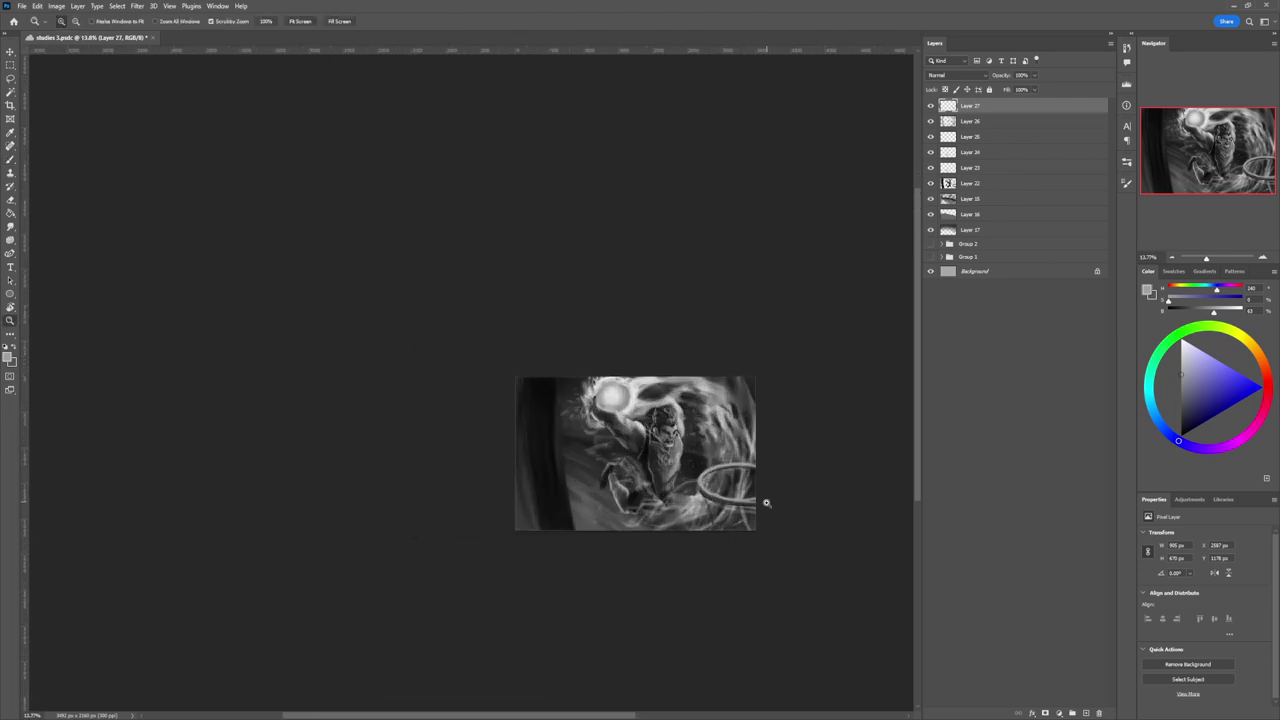
Shade the hoop's rim with dark grey and a still darker near-black on Layer 27.
click(1181, 421)
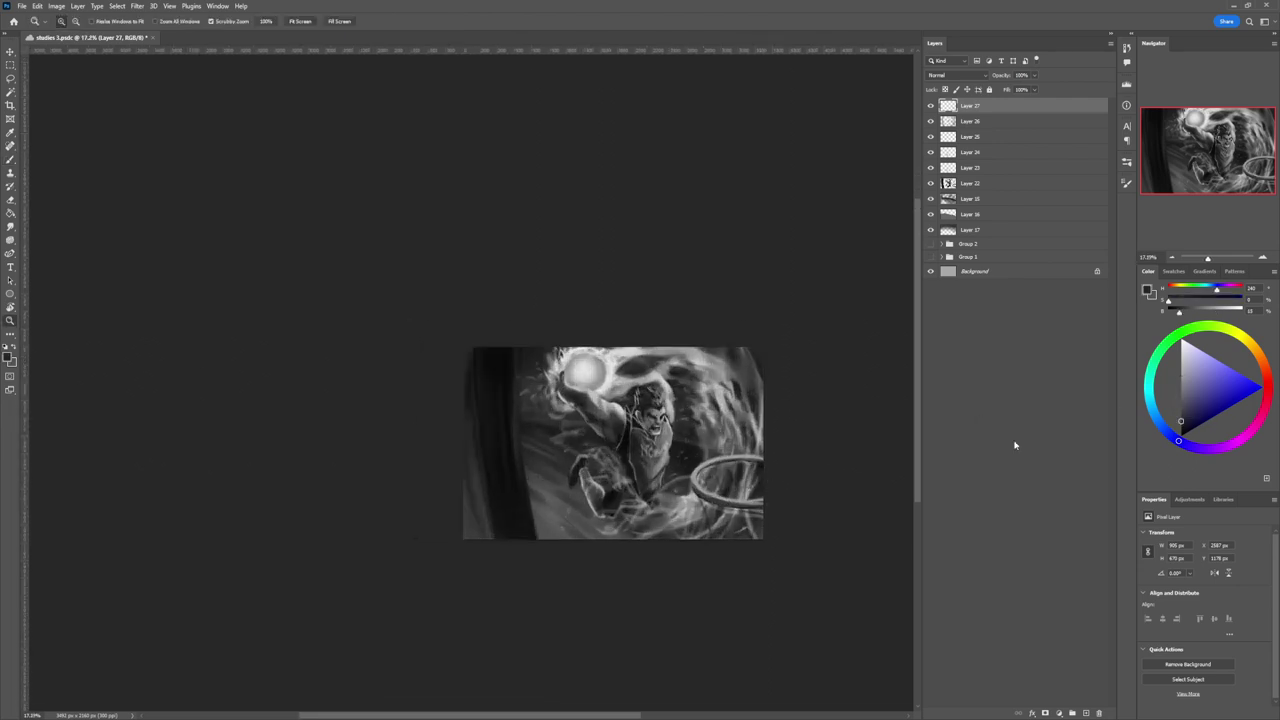
key(b)
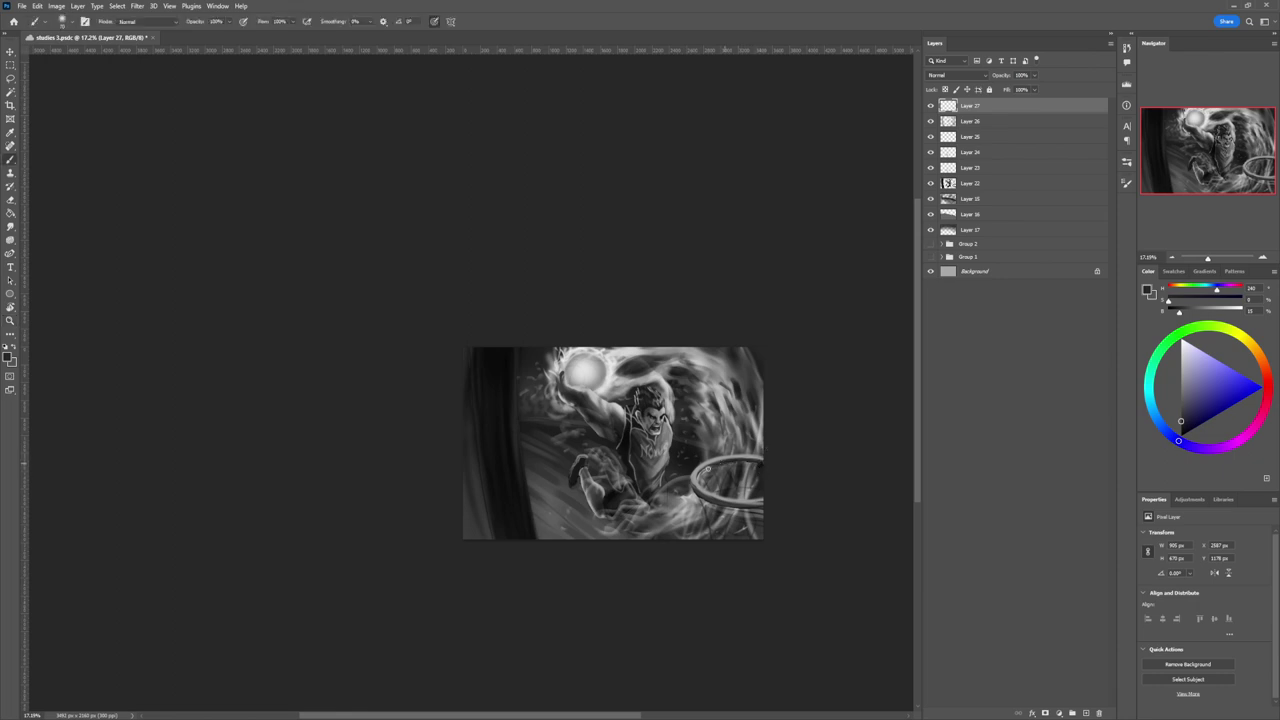
click(1181, 428)
key(z)
drag(668, 536, 714, 511)
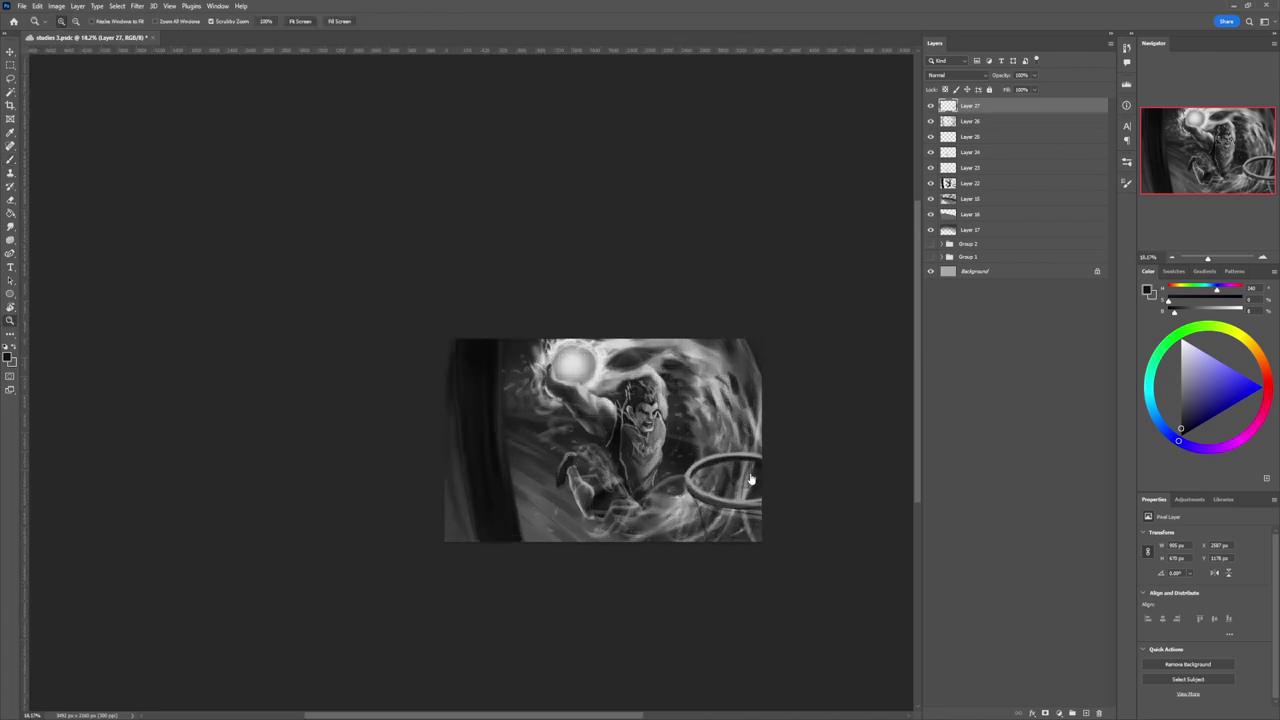
key(b)
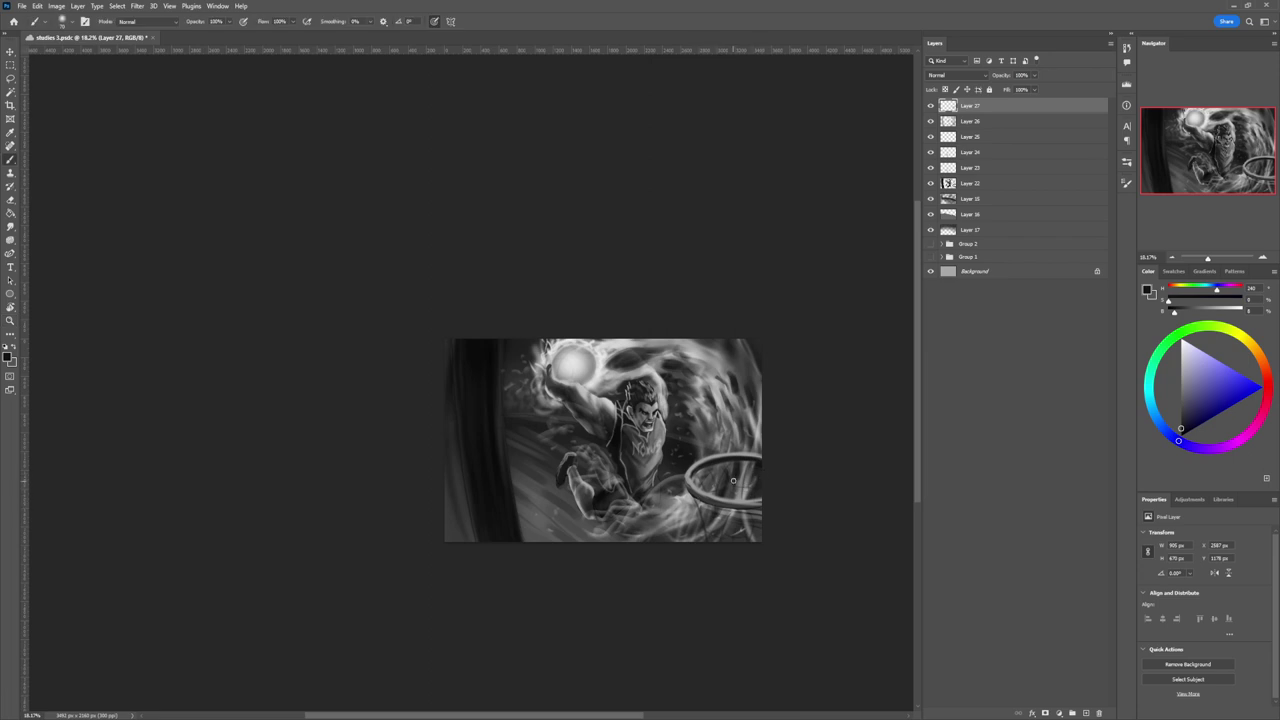
click(966, 122)
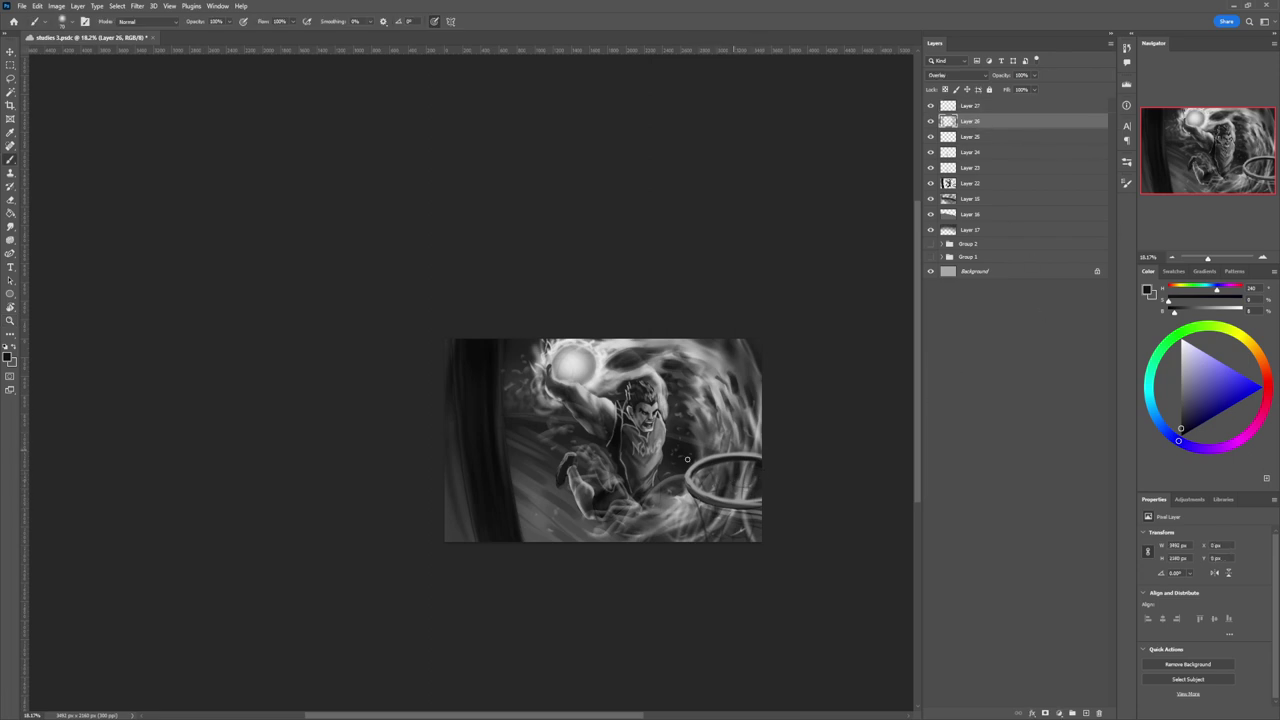
drag(709, 394, 738, 418)
key(ctrl+z)
Darken the fiery trail behind and below the hoop on Layer 27 with a very large near-black brush.
key(bracketright)
key(bracketright)
key(bracketright)
key(bracketright)
click(986, 108)
key(bracketright)
key(bracketright)
key(bracketright)
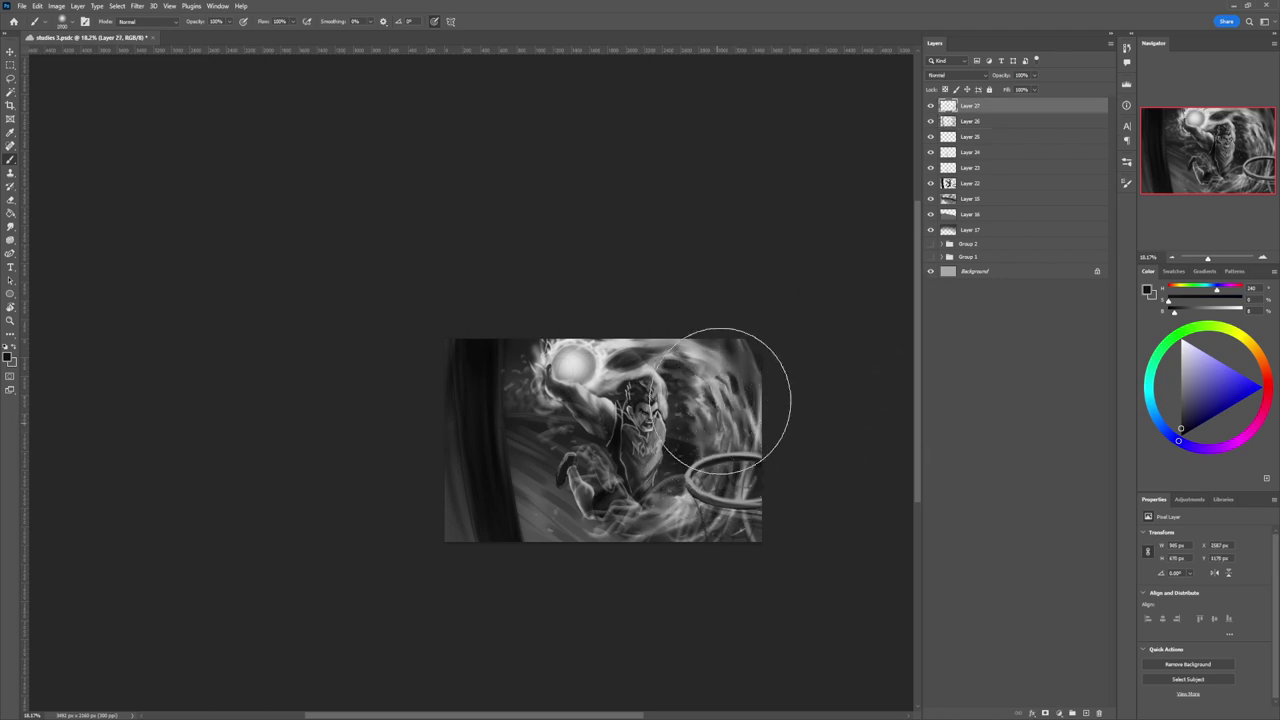
mouse_move(726, 410)
mouse_down()
mouse_move(704, 379)
mouse_move(731, 402)
mouse_move(706, 370)
mouse_move(741, 438)
mouse_up()
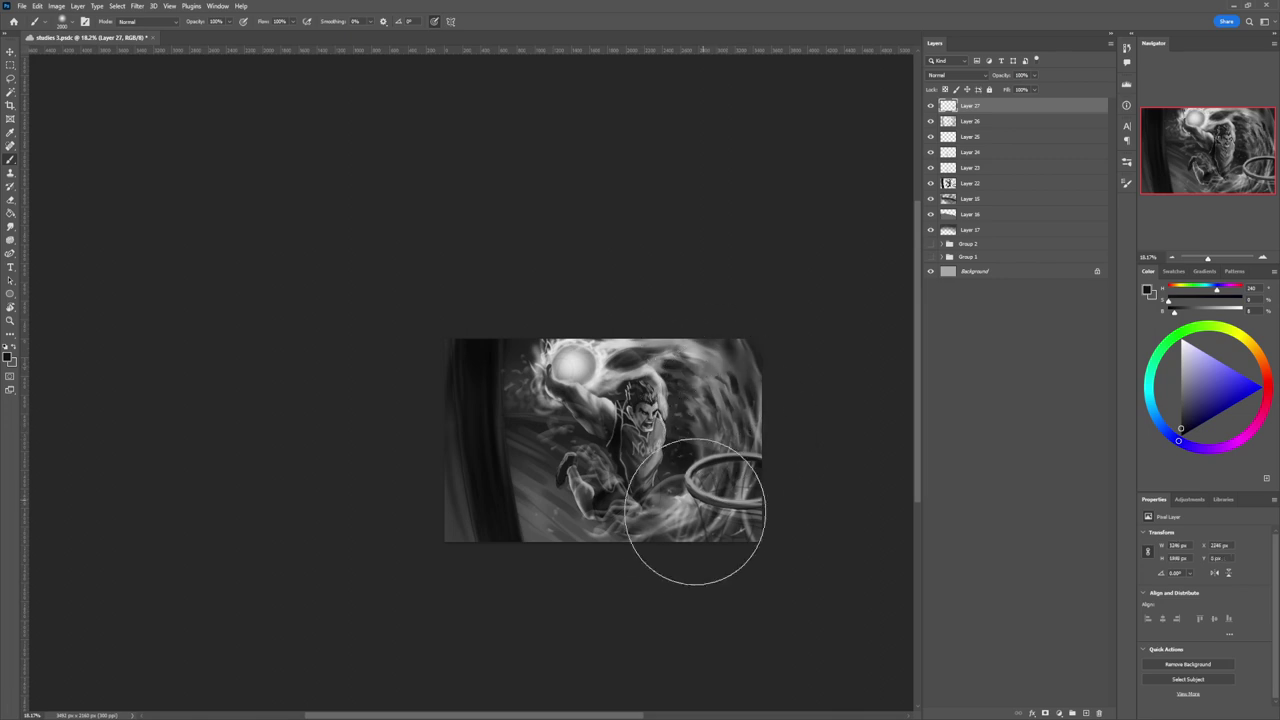
mouse_move(686, 501)
mouse_down()
mouse_move(682, 523)
mouse_move(645, 544)
mouse_move(671, 530)
mouse_up()
Darken the trail's outer edge and the upper corner beside it with near-black and a smaller brush.
key(bracketleft)
key(bracketleft)
key(bracketleft)
key(bracketleft)
key(bracketleft)
mouse_move(721, 354)
mouse_down()
mouse_move(708, 389)
mouse_move(730, 383)
mouse_move(746, 359)
mouse_move(764, 456)
mouse_up()
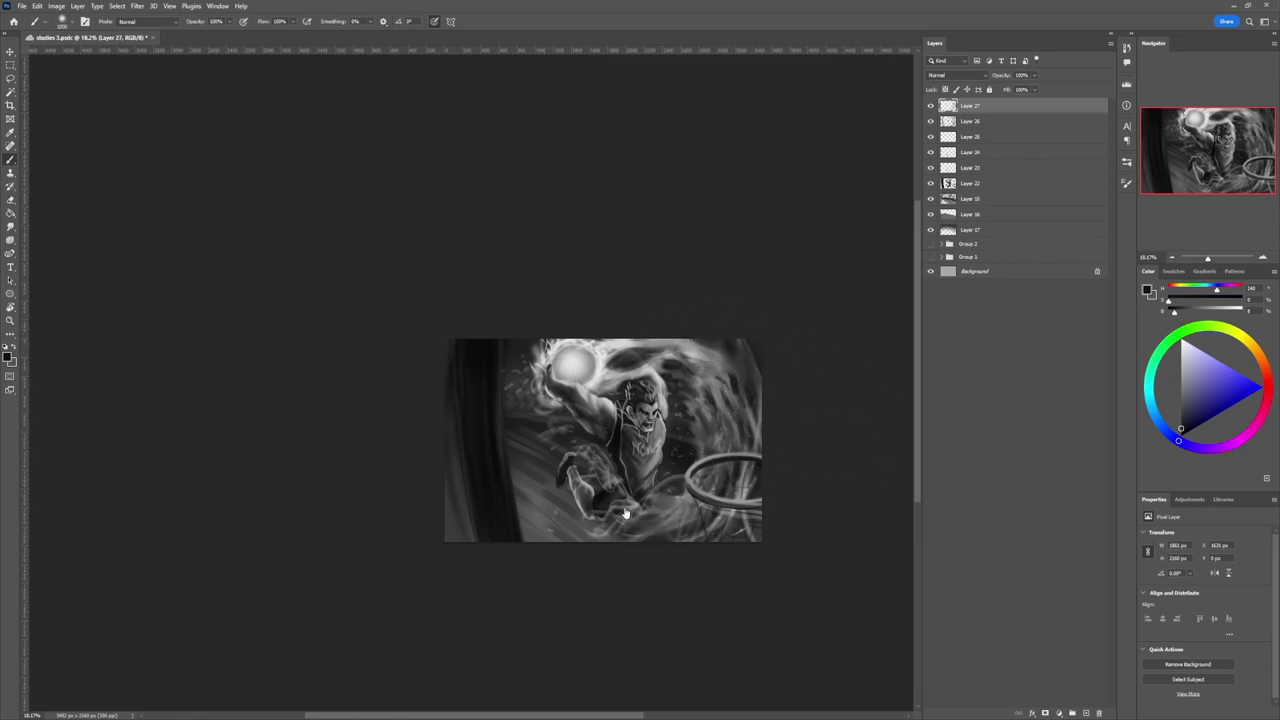
key(z)
alt+click(664, 508)
drag(671, 599, 680, 654)
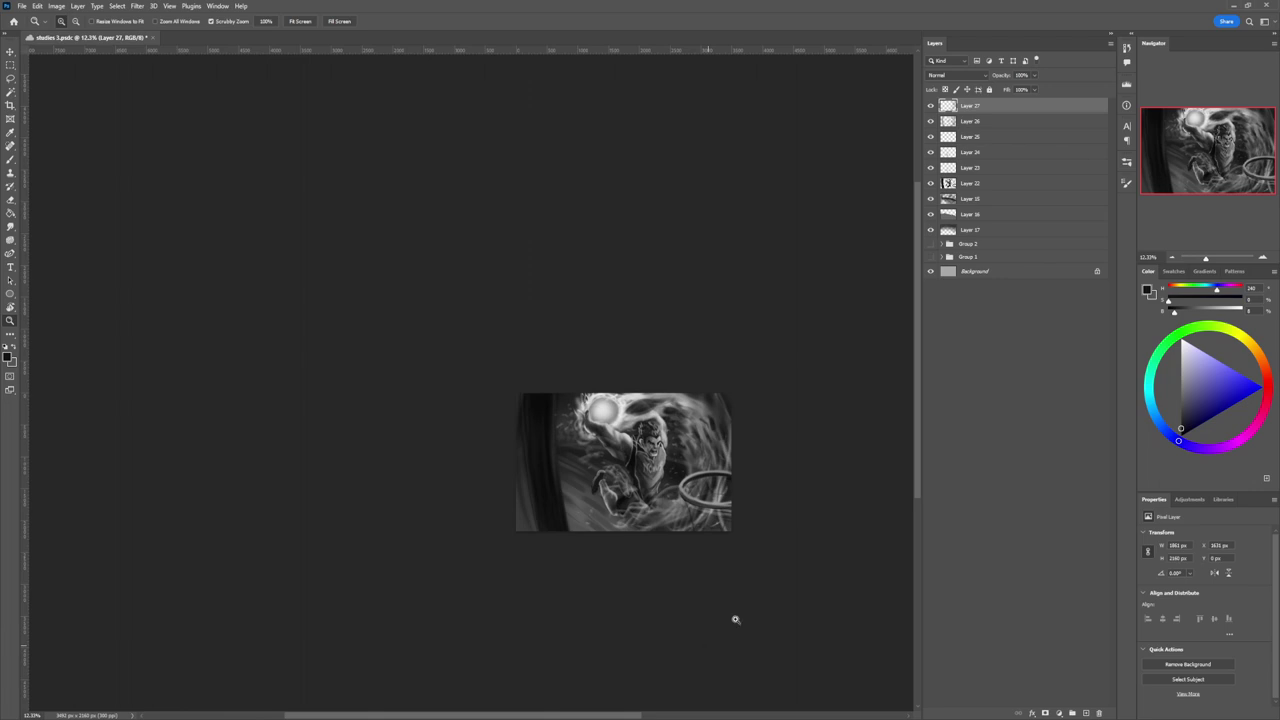
drag(917, 437, 917, 480)
drag(783, 589, 794, 572)
drag(917, 298, 917, 287)
scroll(918, 288, down, 1)
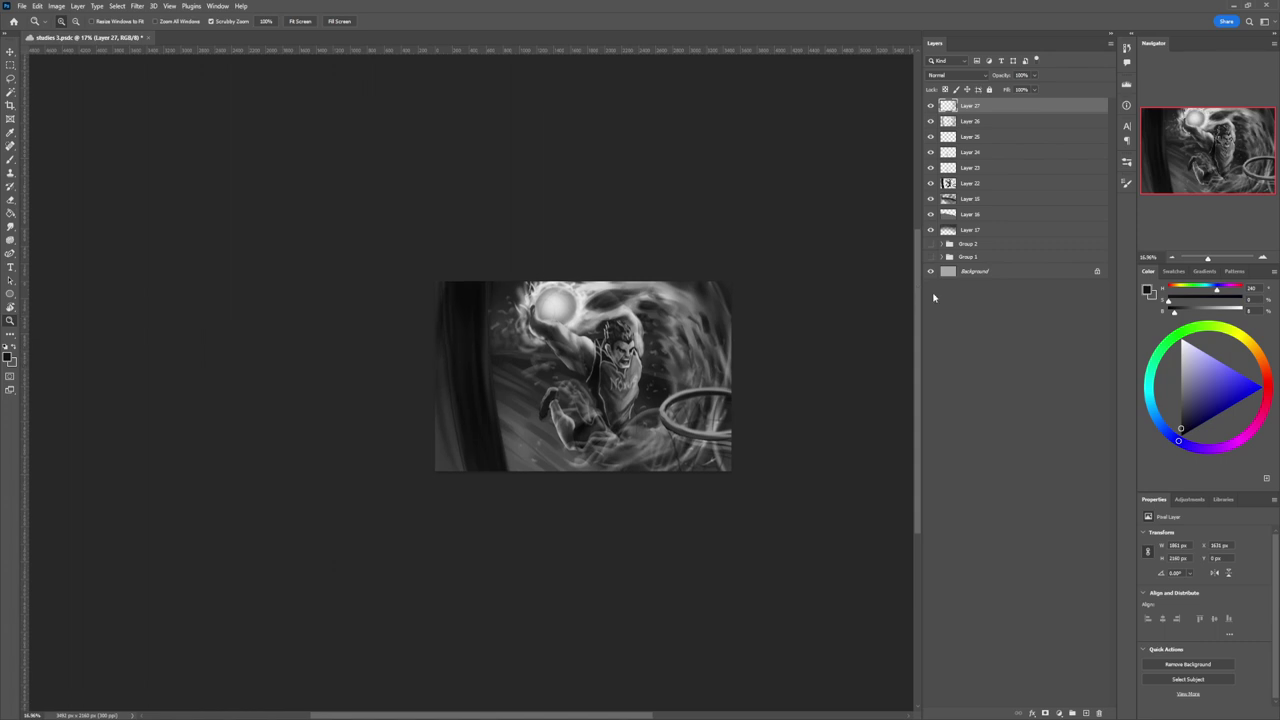